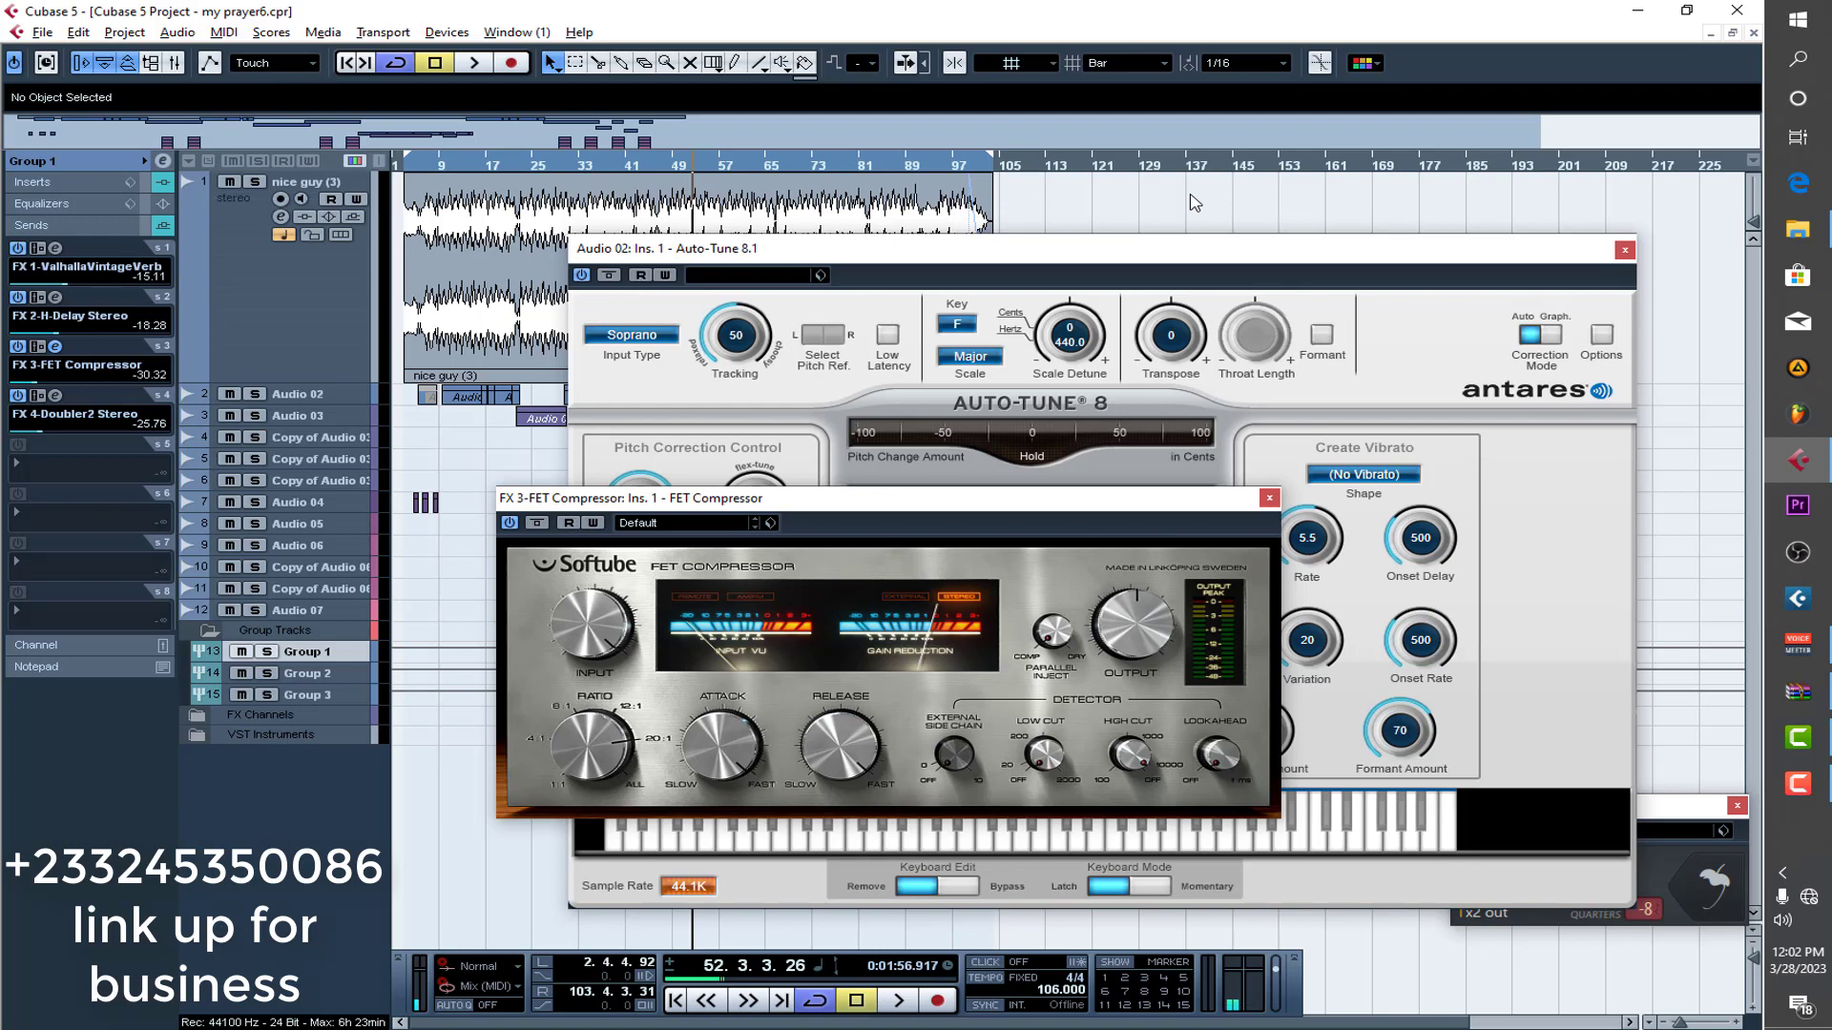
Play the song from the left locator and enlarge the Audio 02 track to show its waveforms.
key("KP_1")
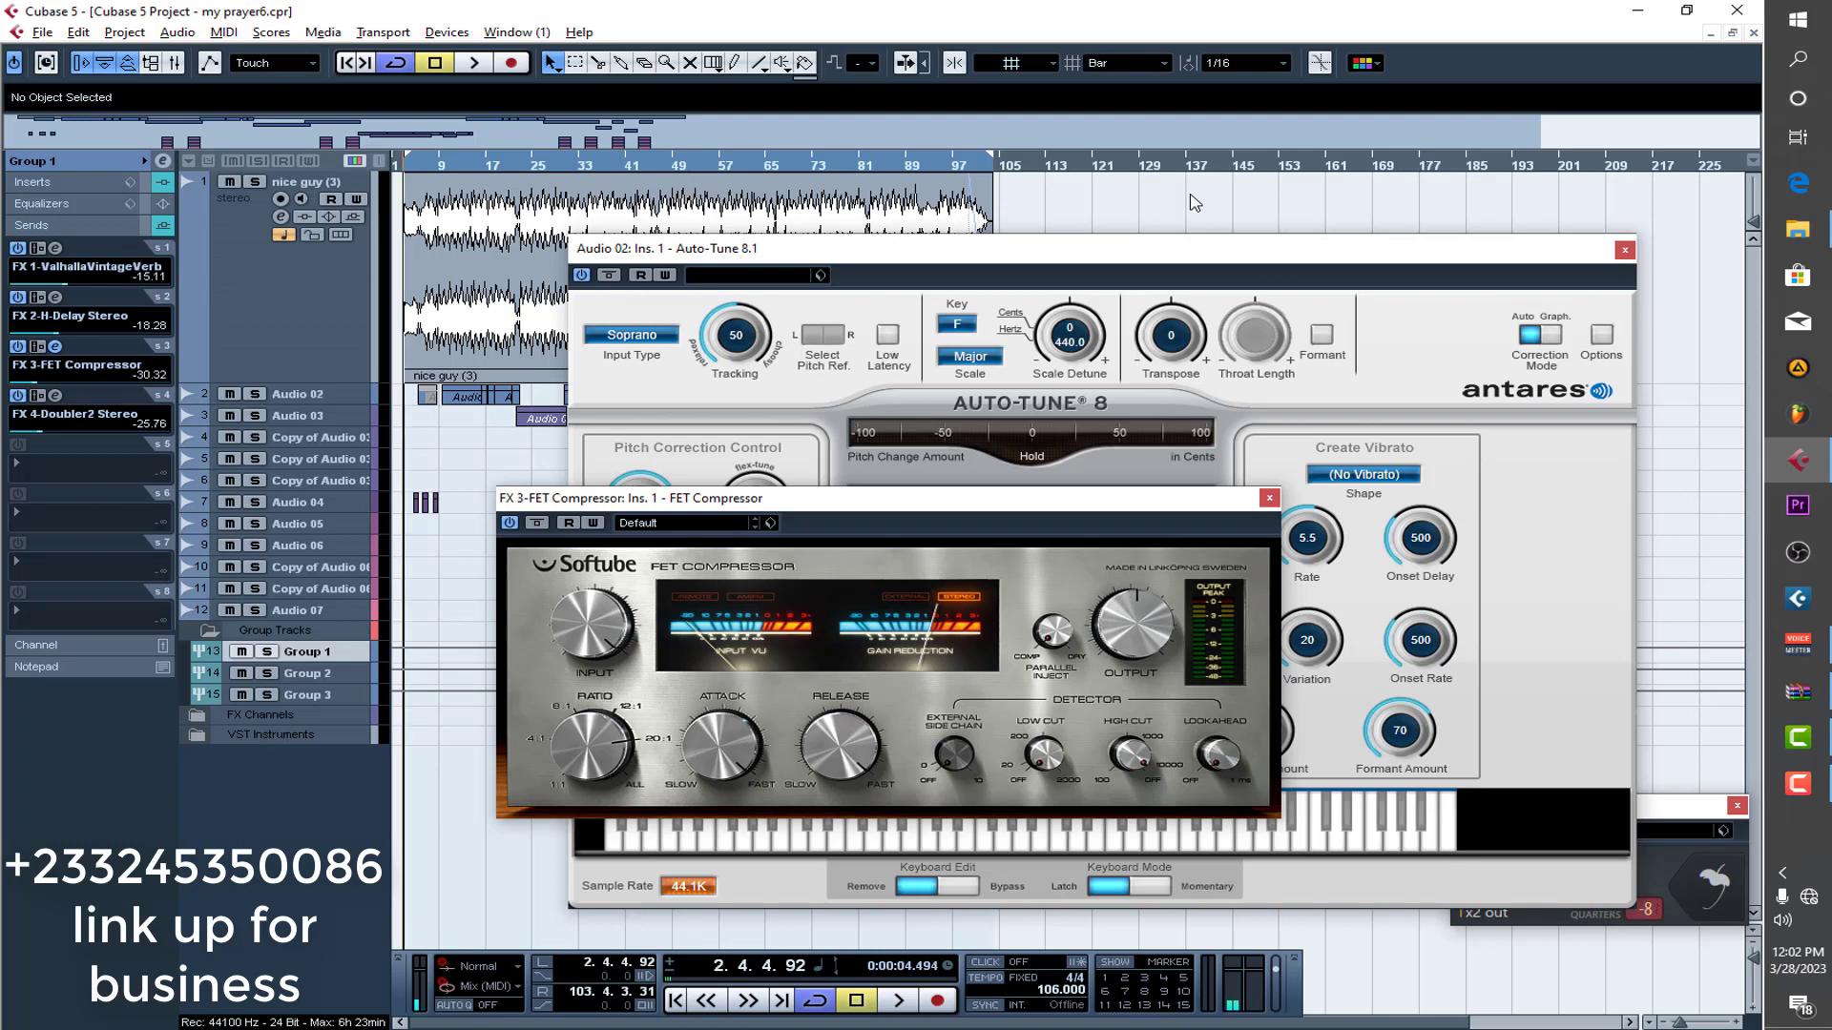
key("space")
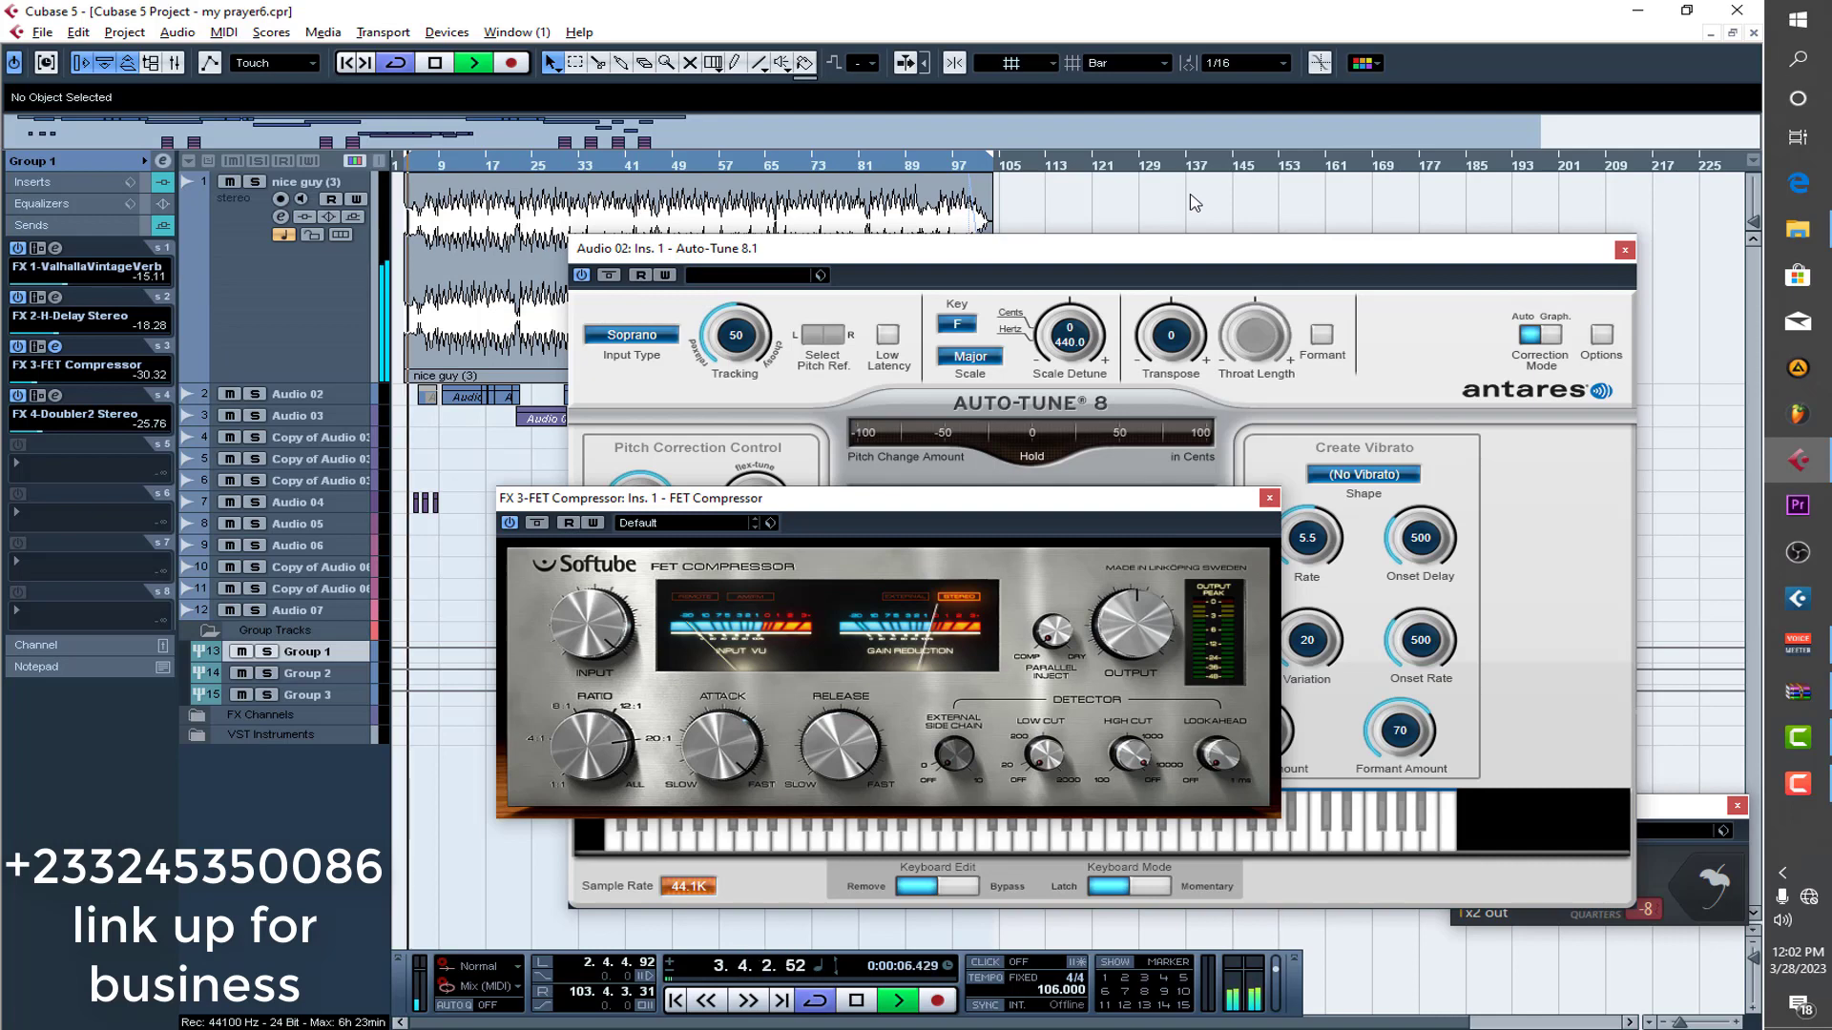
left_click(327, 325)
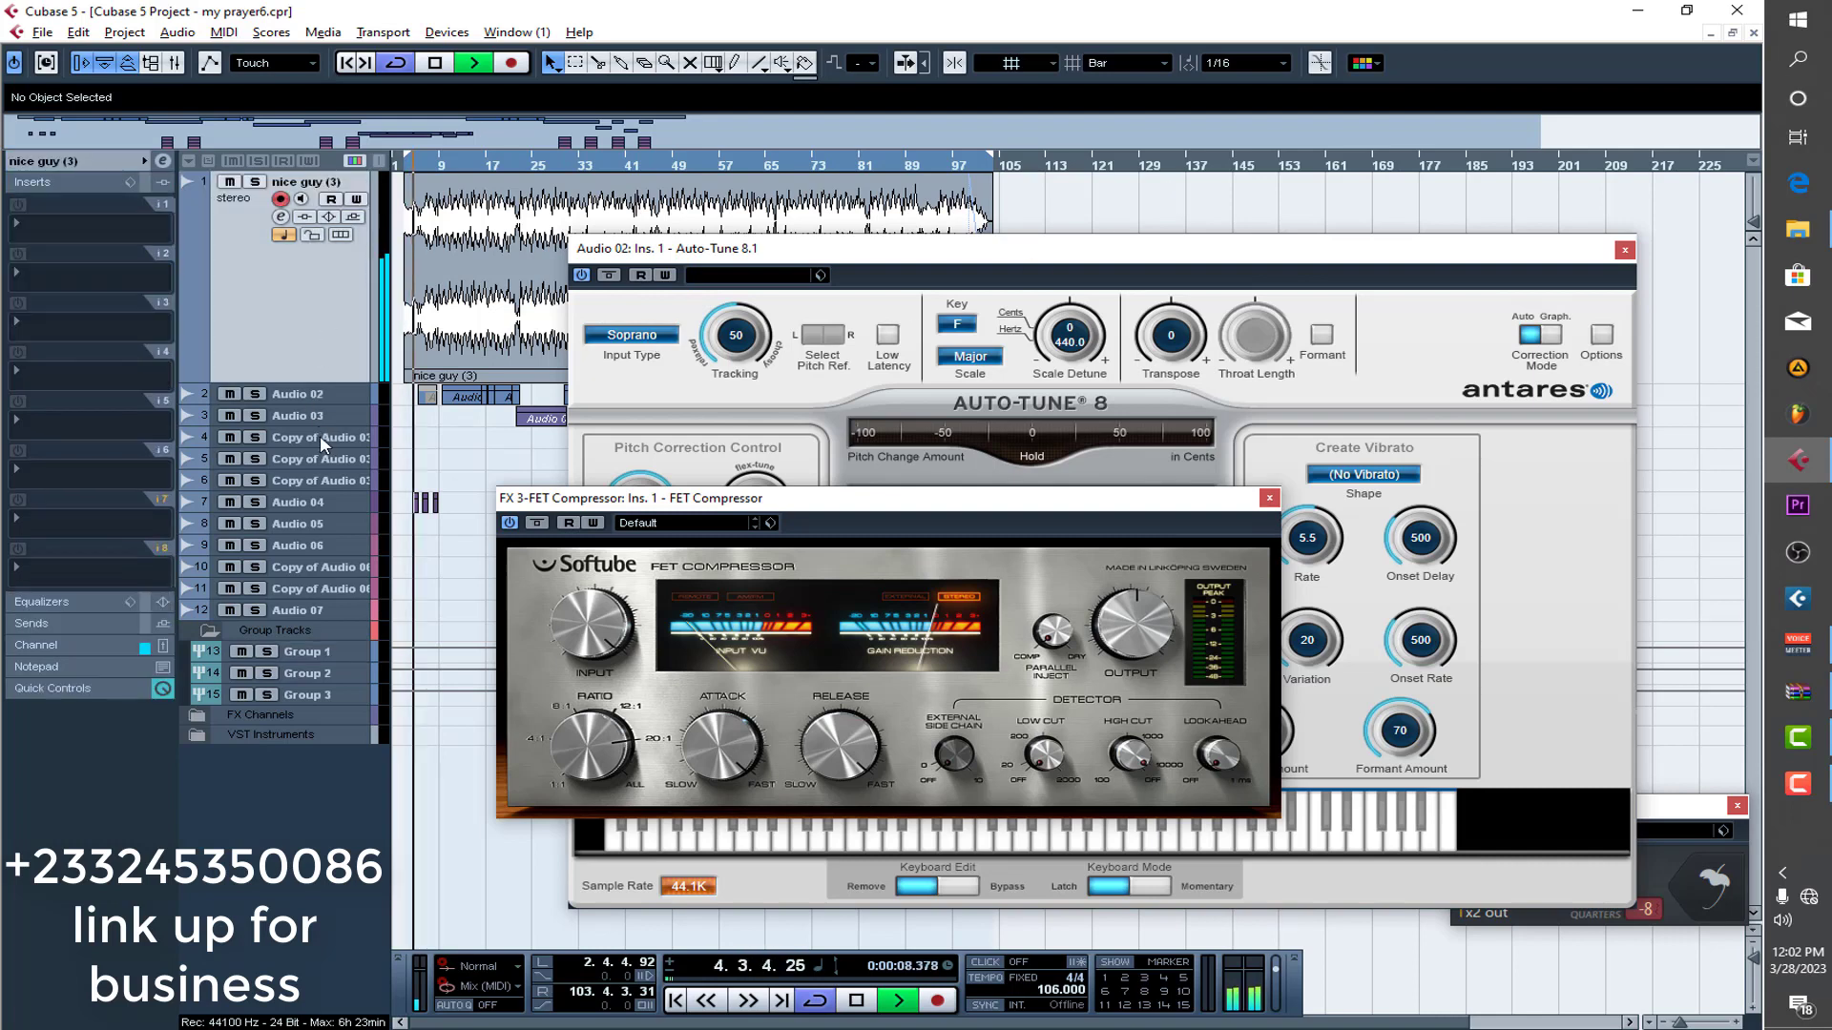
left_click(324, 394)
left_click_drag(331, 403, 330, 489)
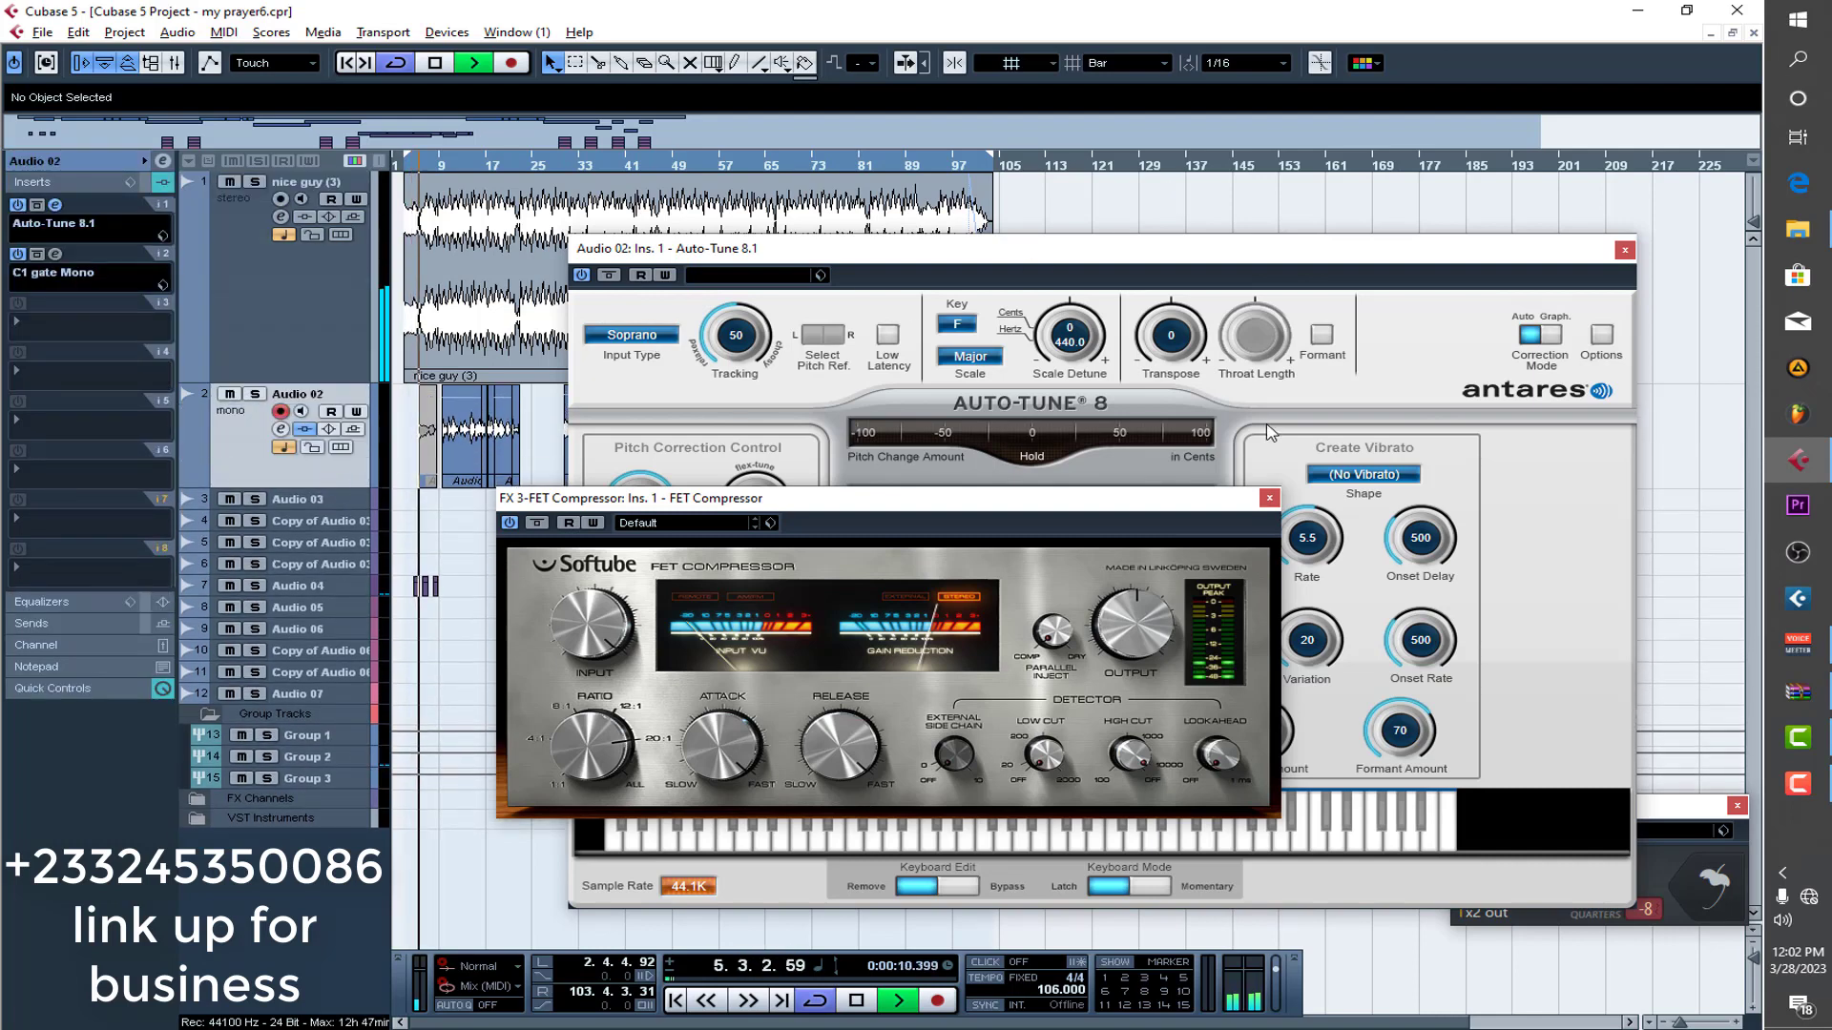
Close the Auto-Tune window, uncovering the arrangement, and save the project.
left_click(1625, 251)
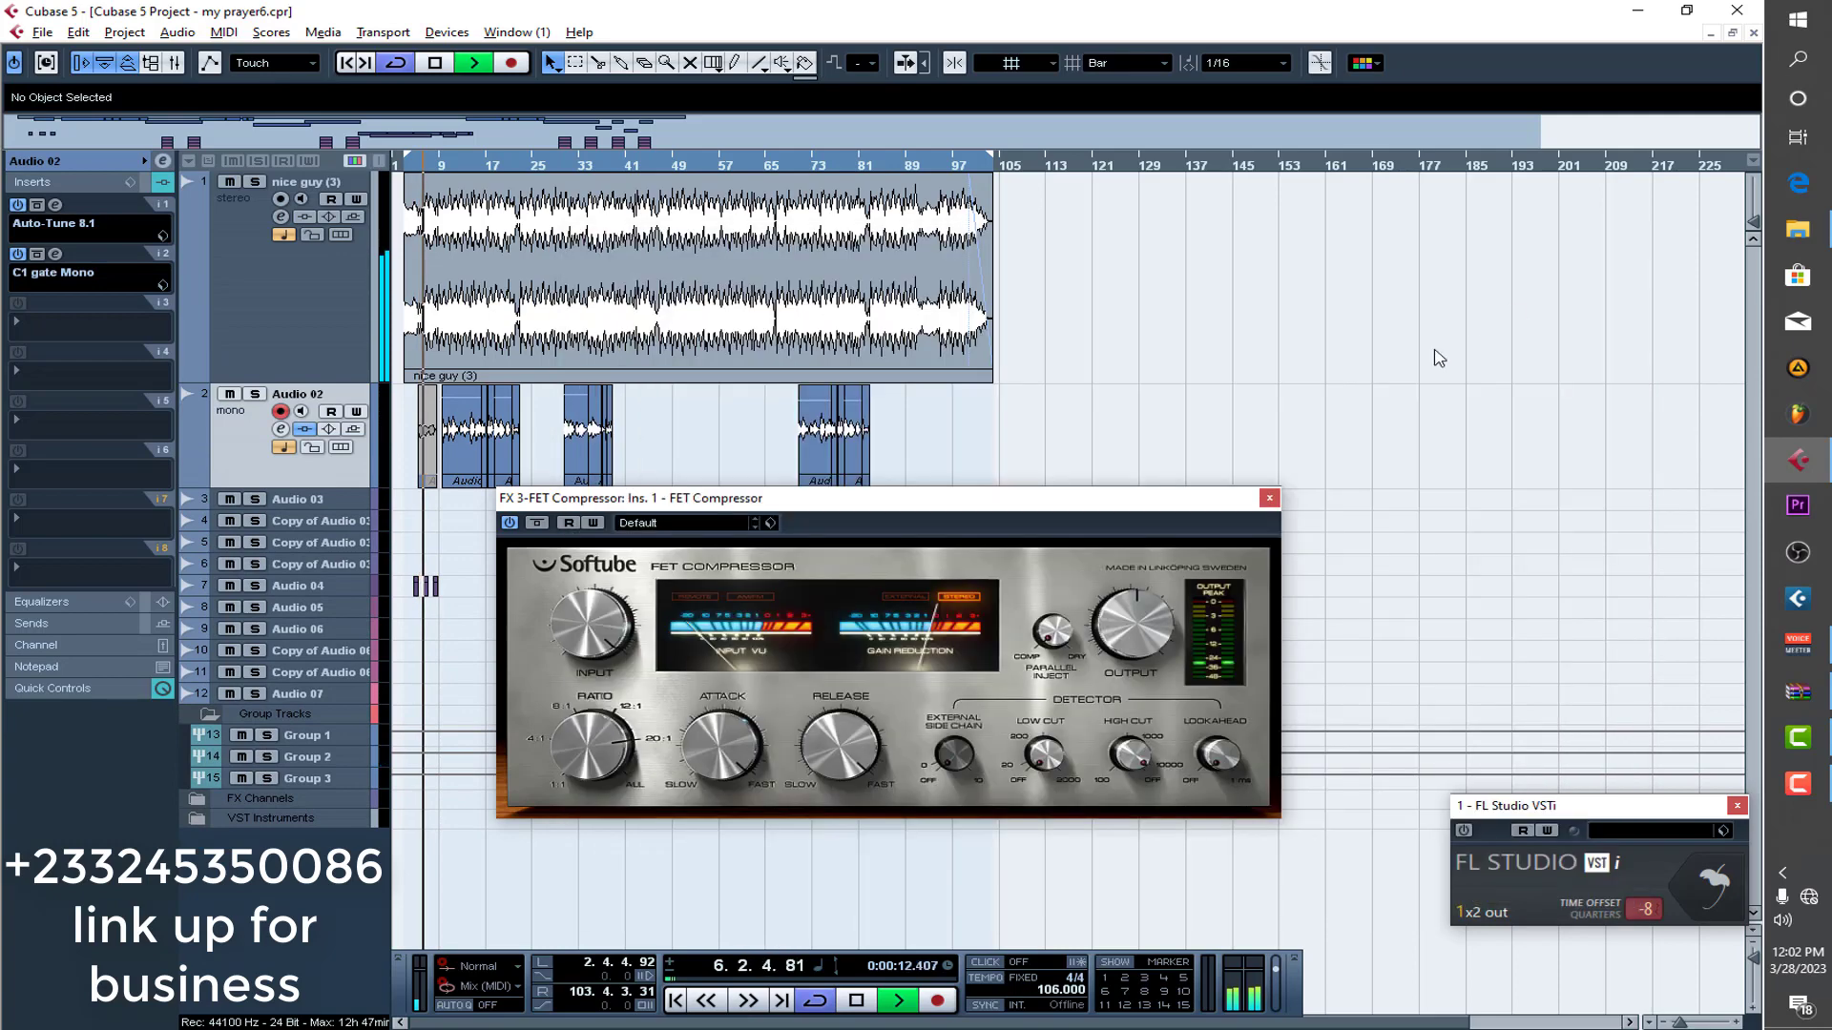
left_click_drag(1229, 507, 1666, 310)
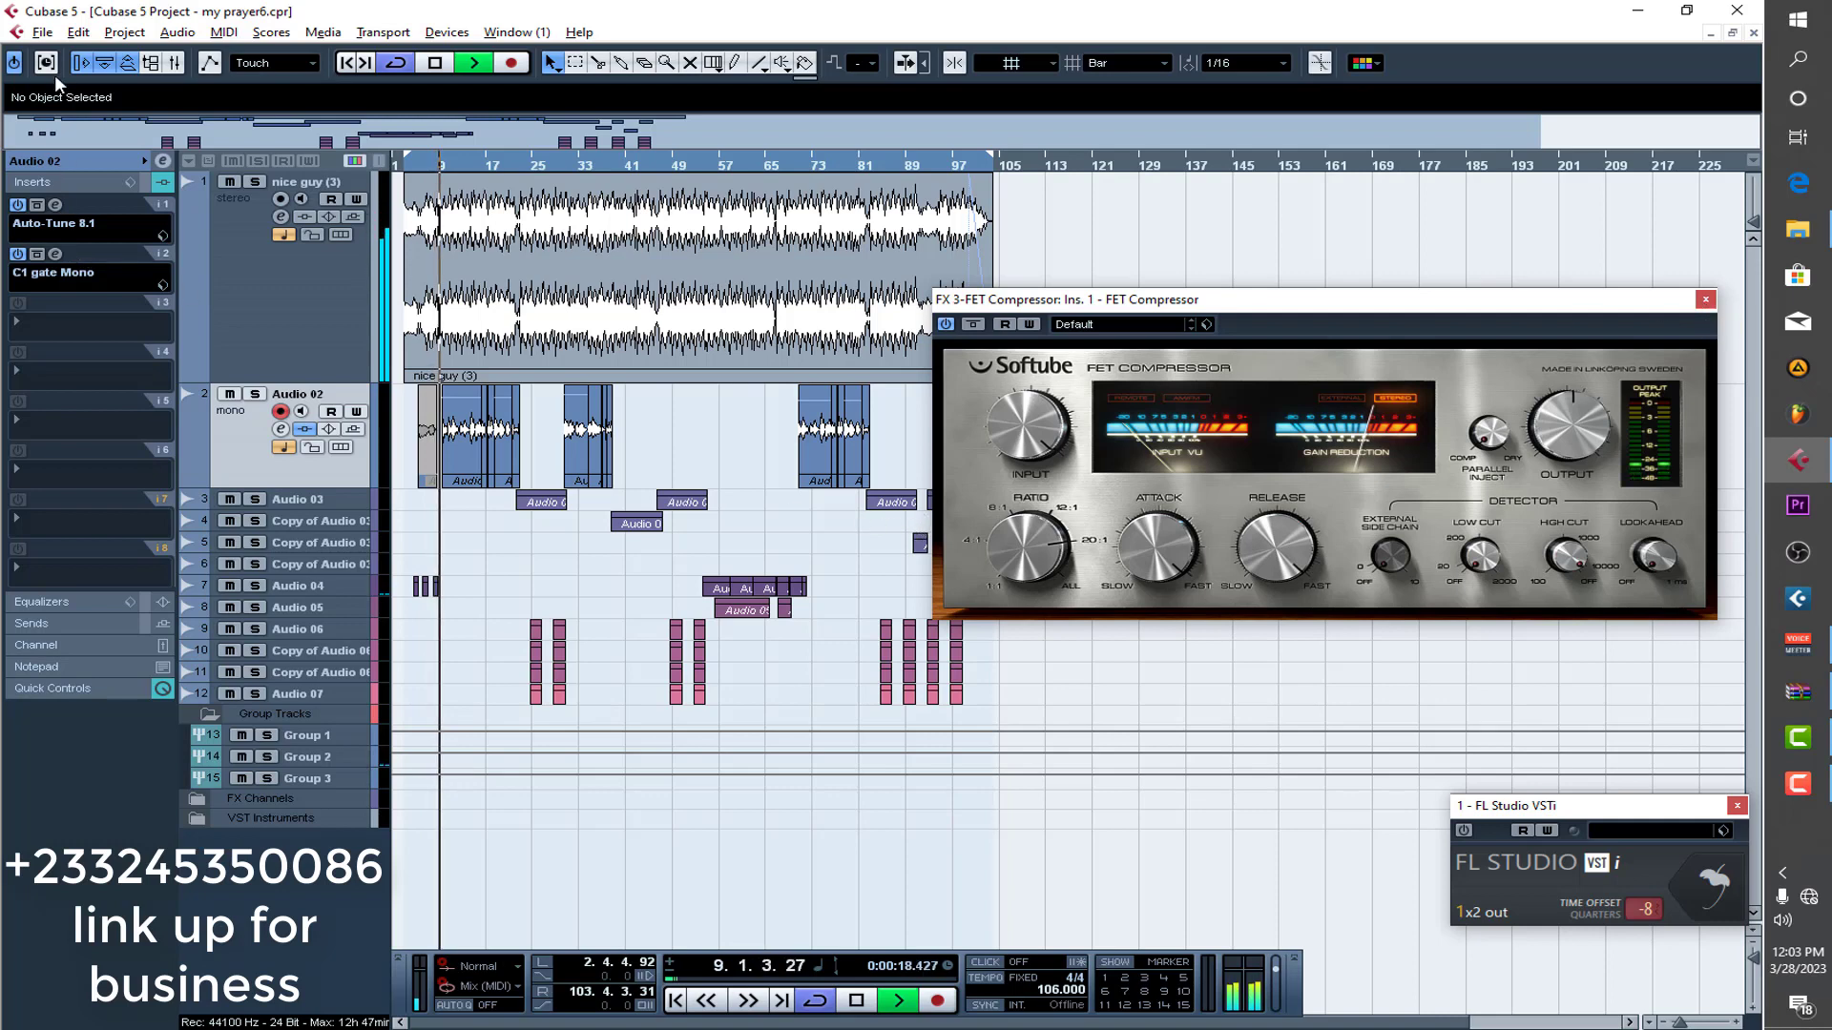
left_click(42, 31)
left_click(79, 169)
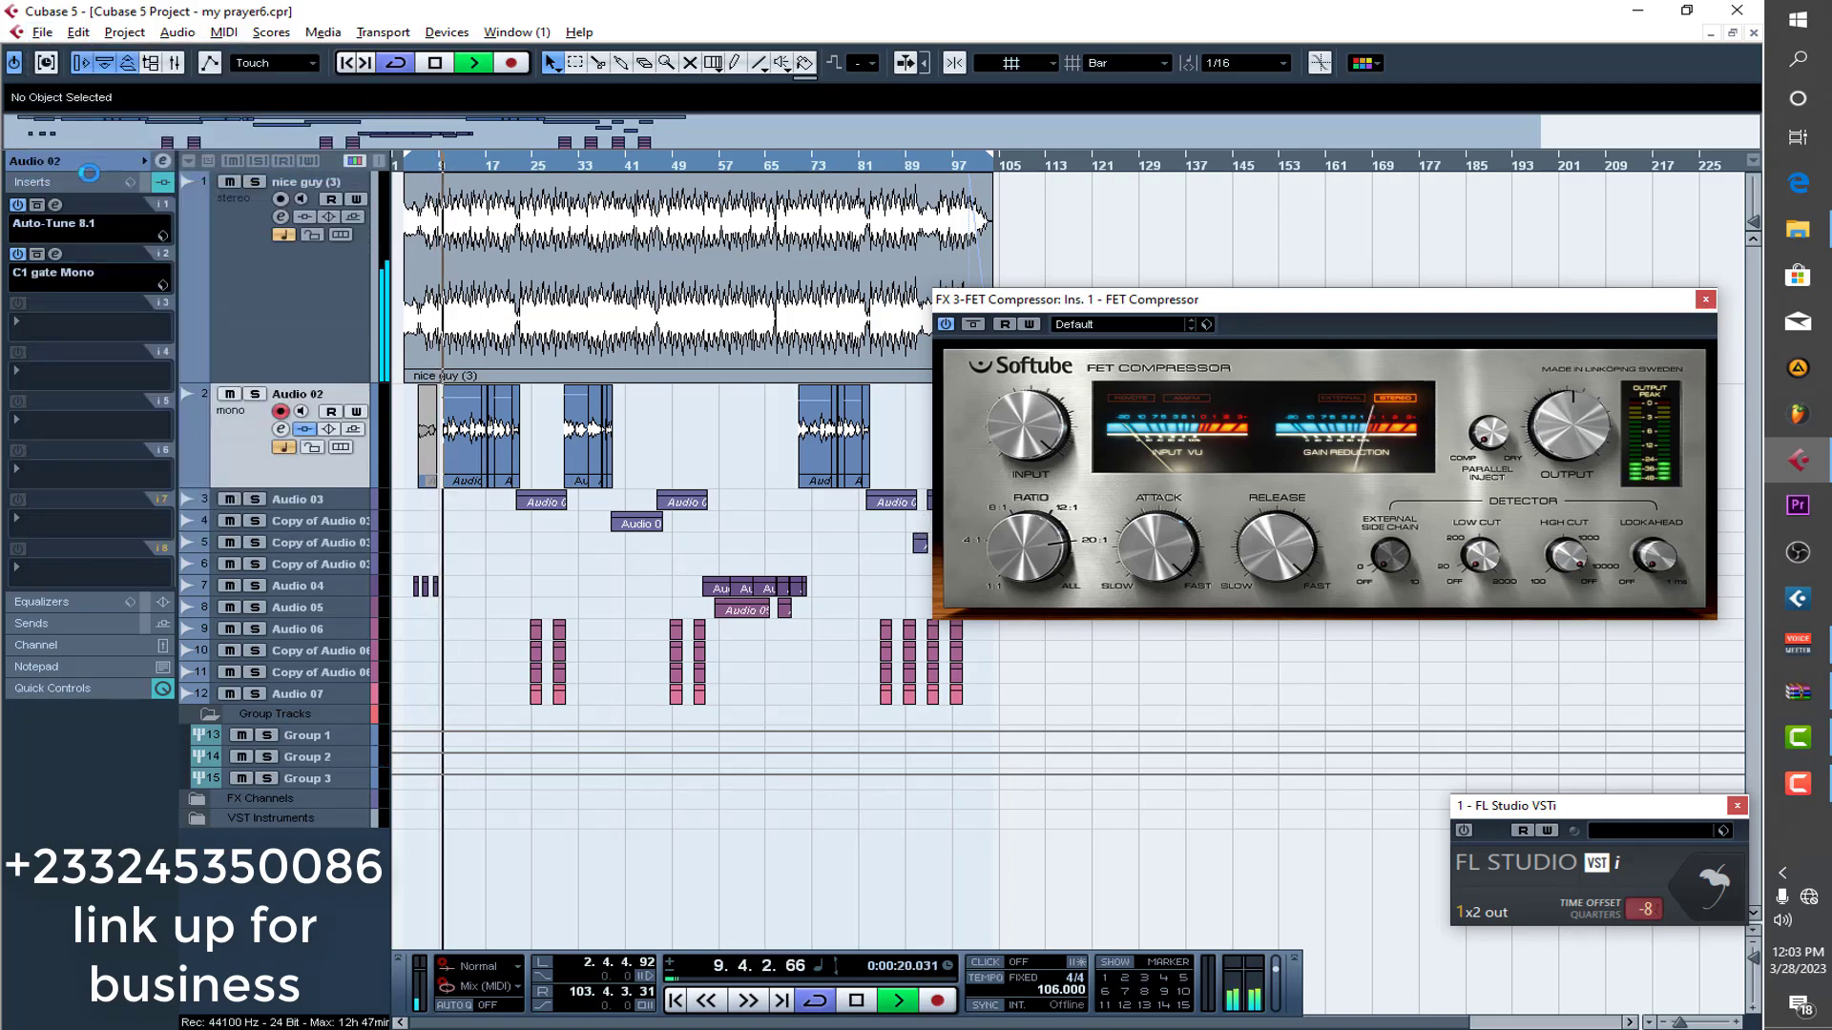
Show Audio 02's basic channel settings and close the FET Compressor window.
left_click(85, 164)
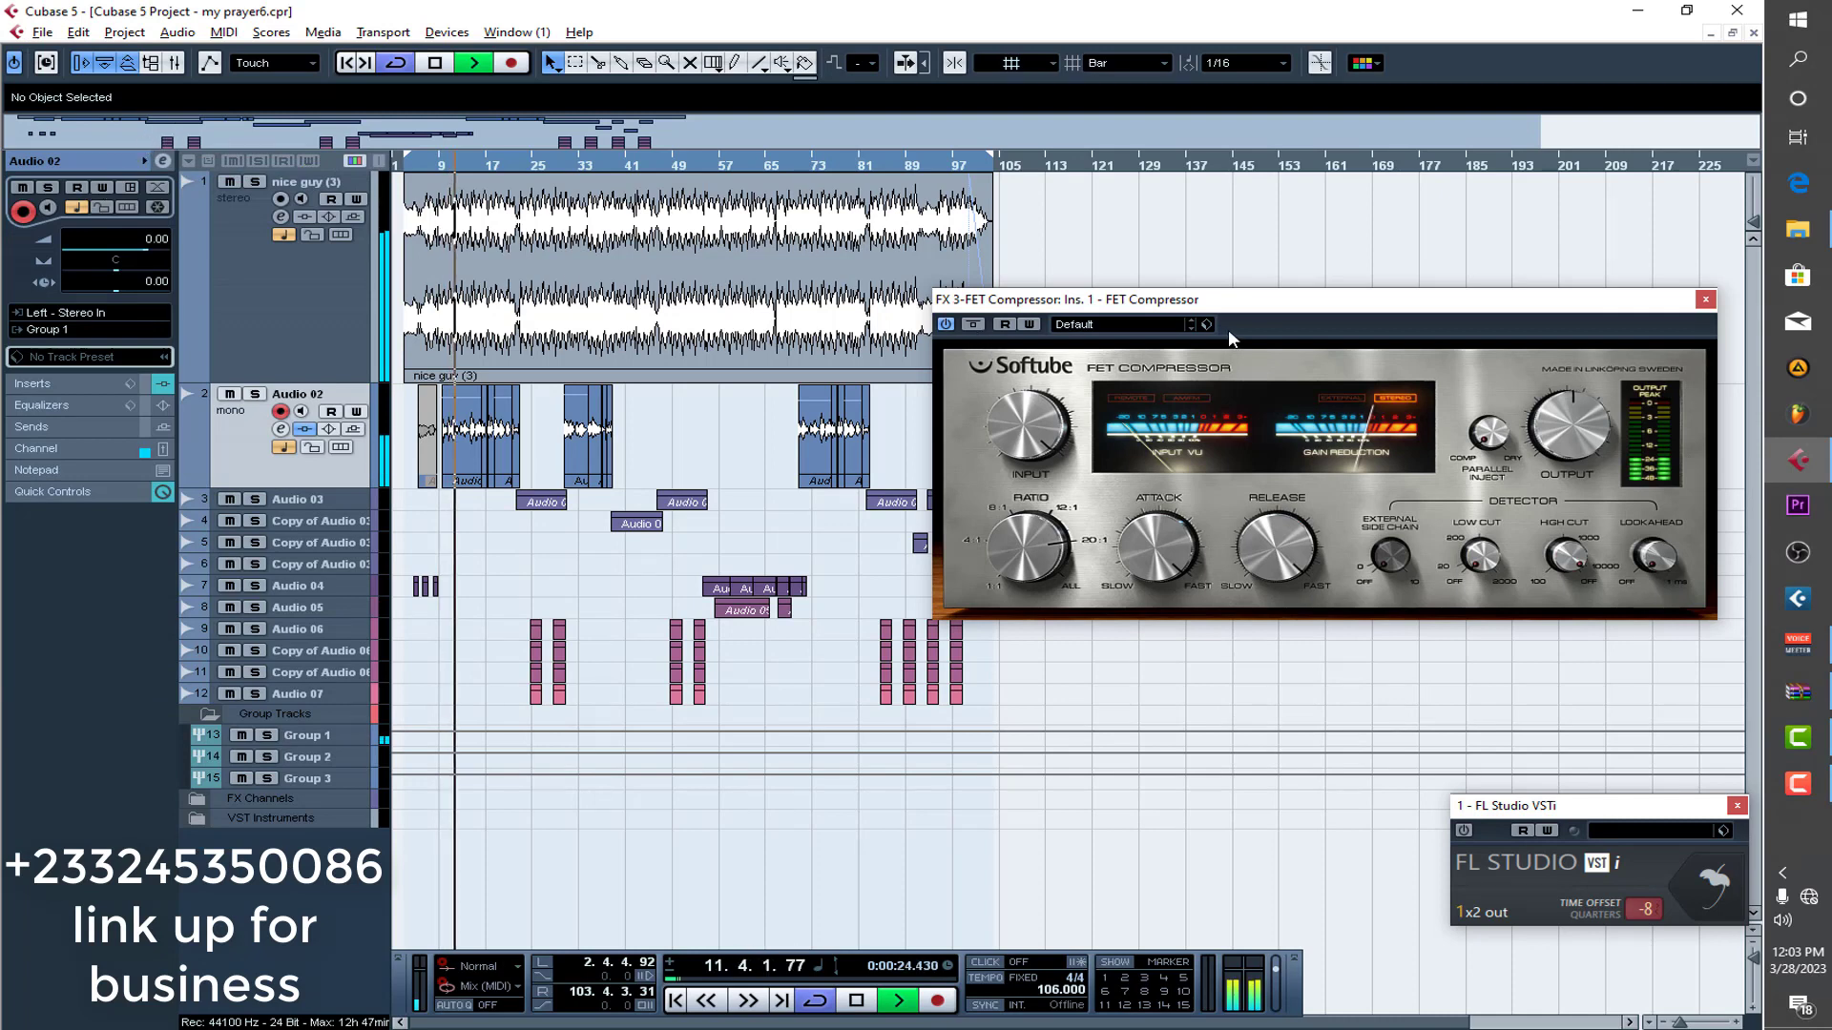
left_click_drag(1253, 315, 1114, 436)
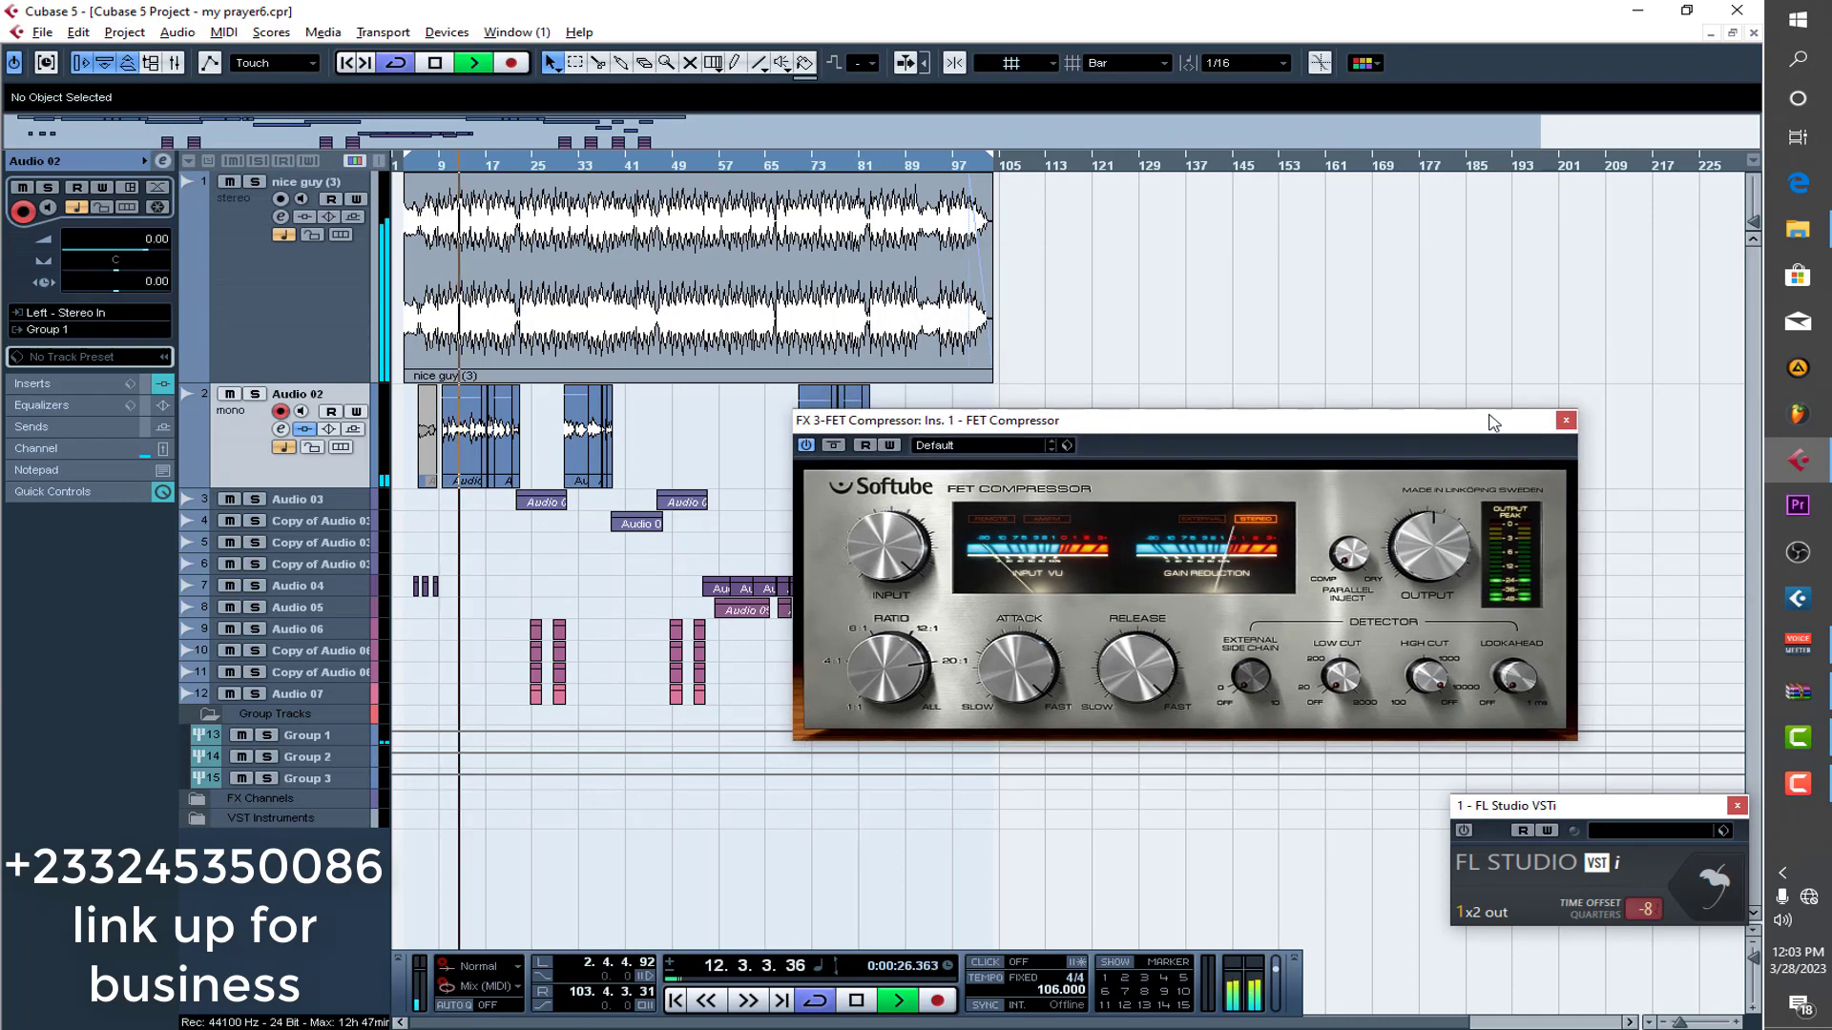
left_click(1566, 421)
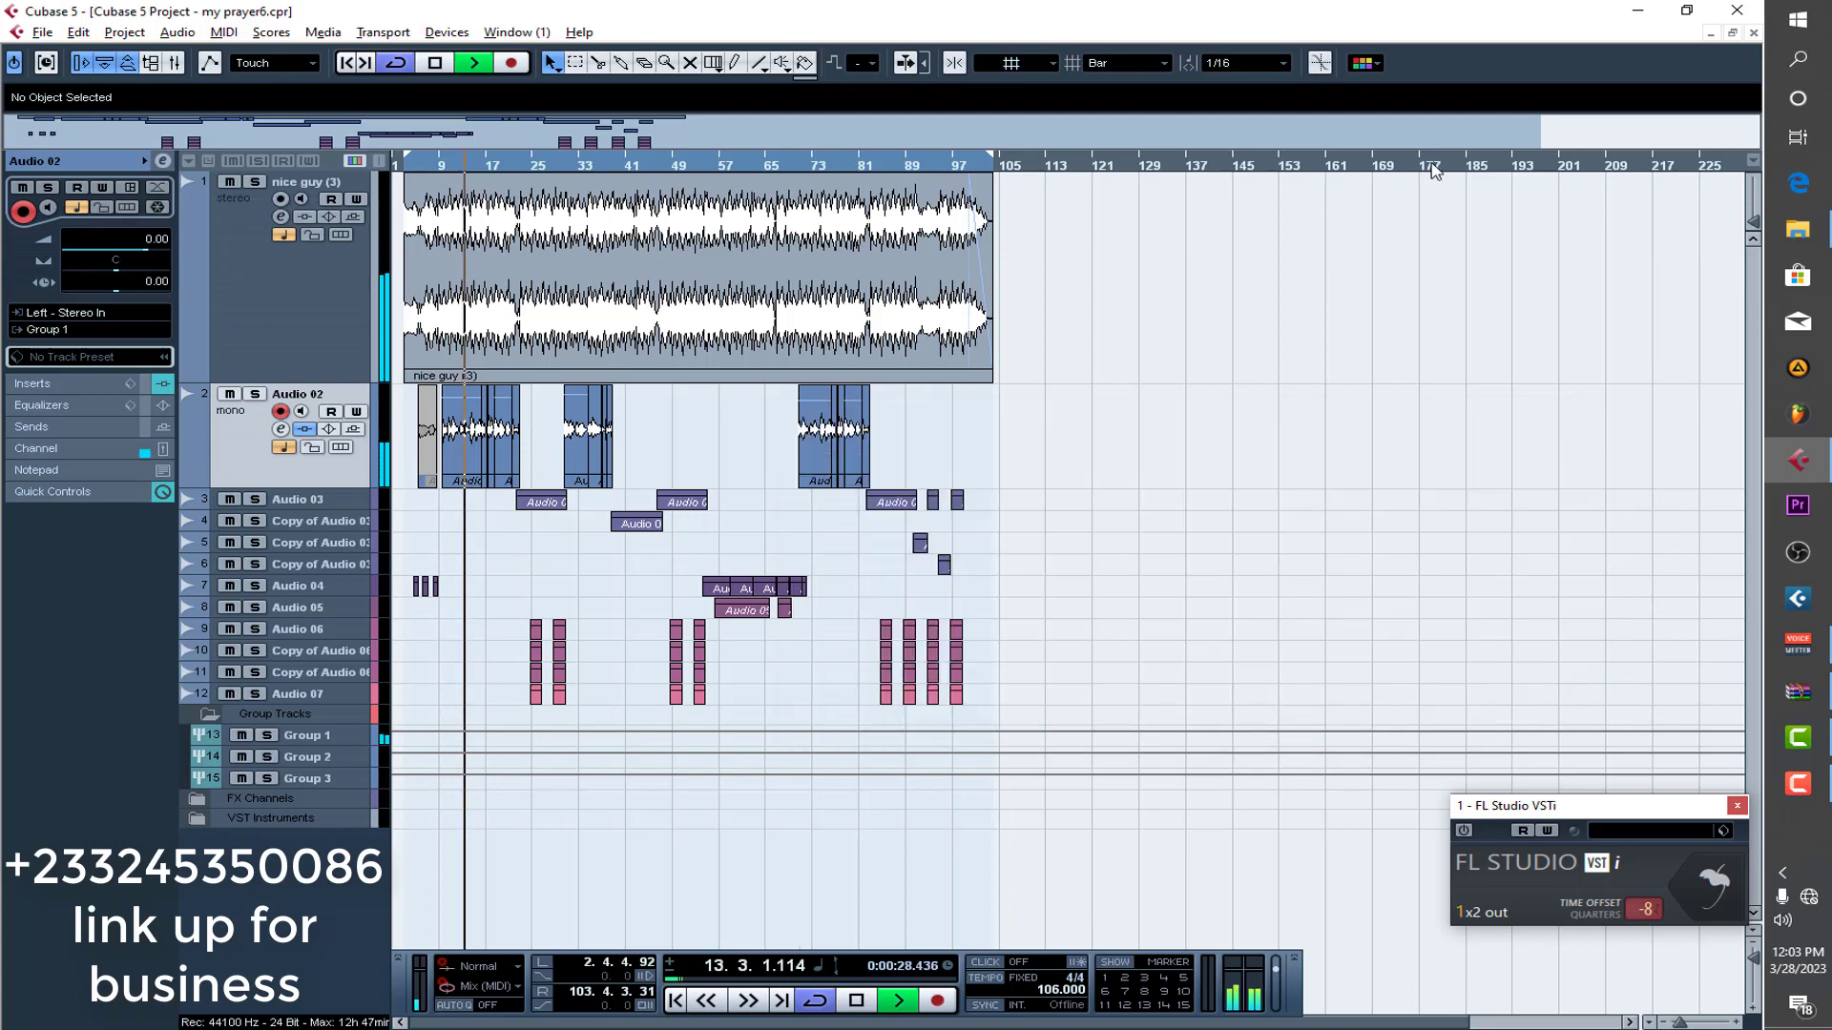
Expand the Group 1 track and display its chain of insert effects.
left_click_drag(1536, 139, 824, 110)
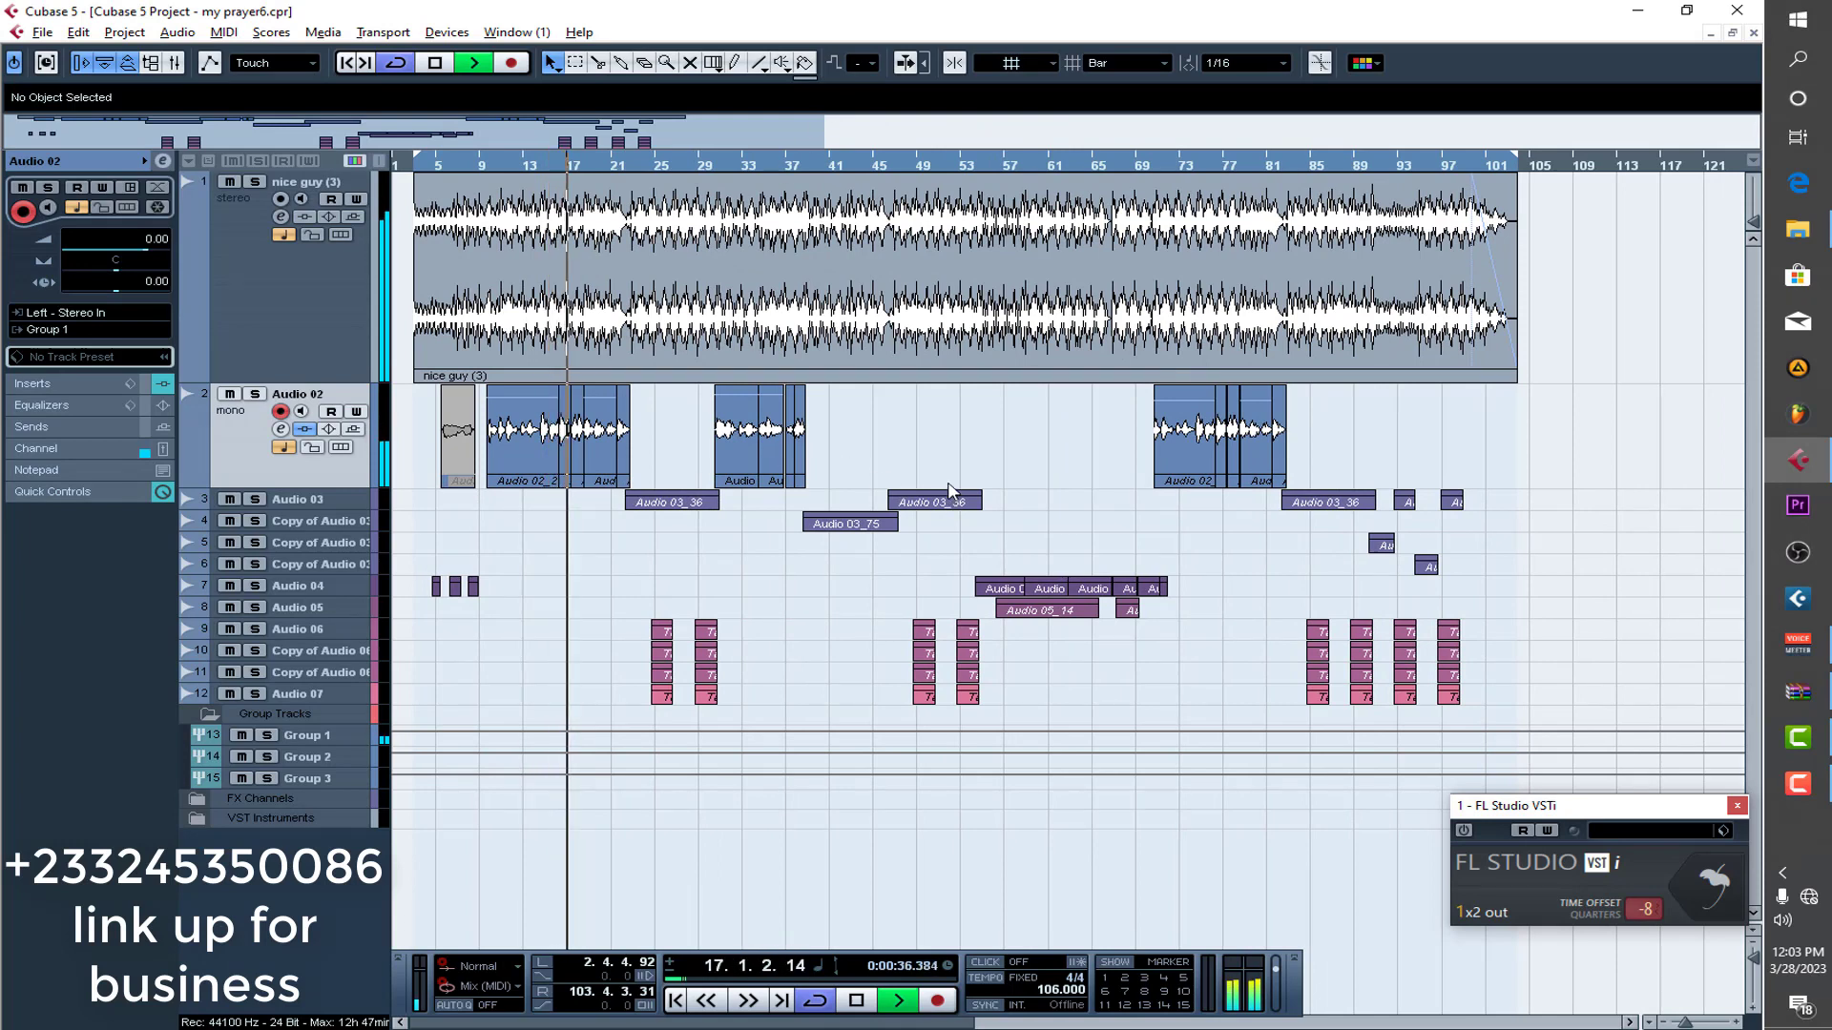
left_click(330, 739)
left_click_drag(333, 748, 333, 820)
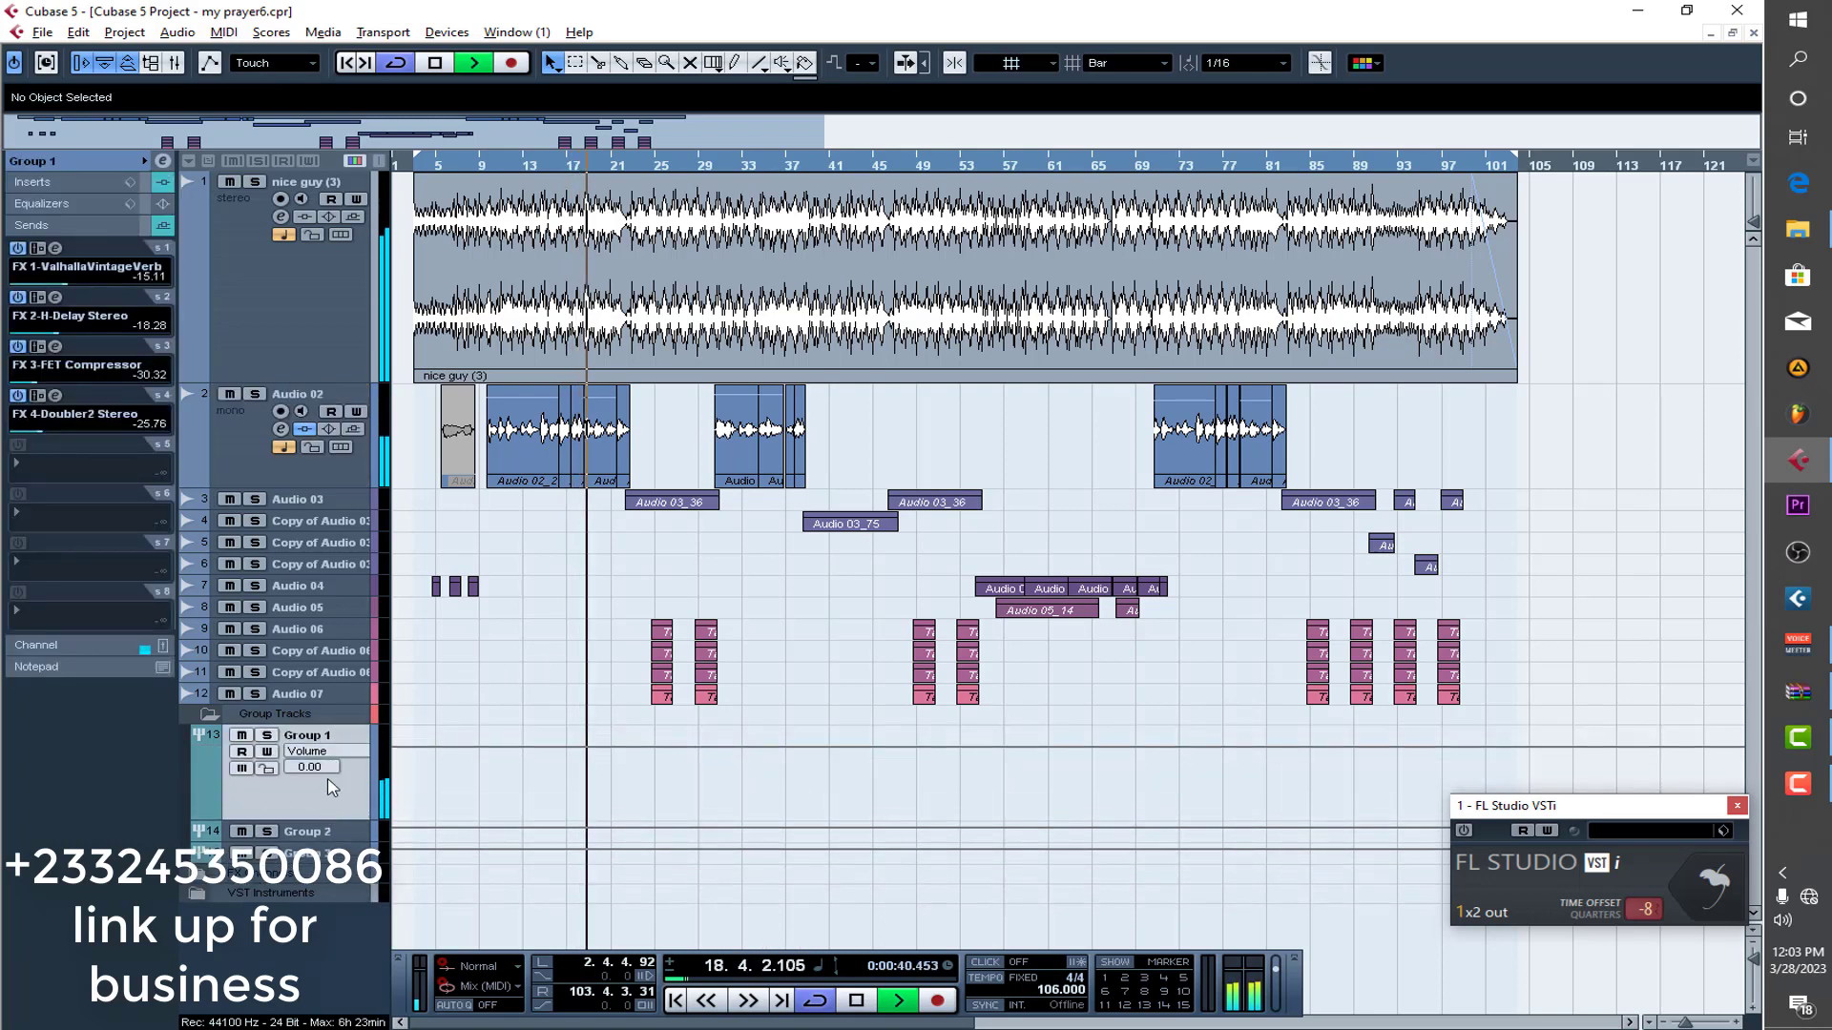
left_click(71, 176)
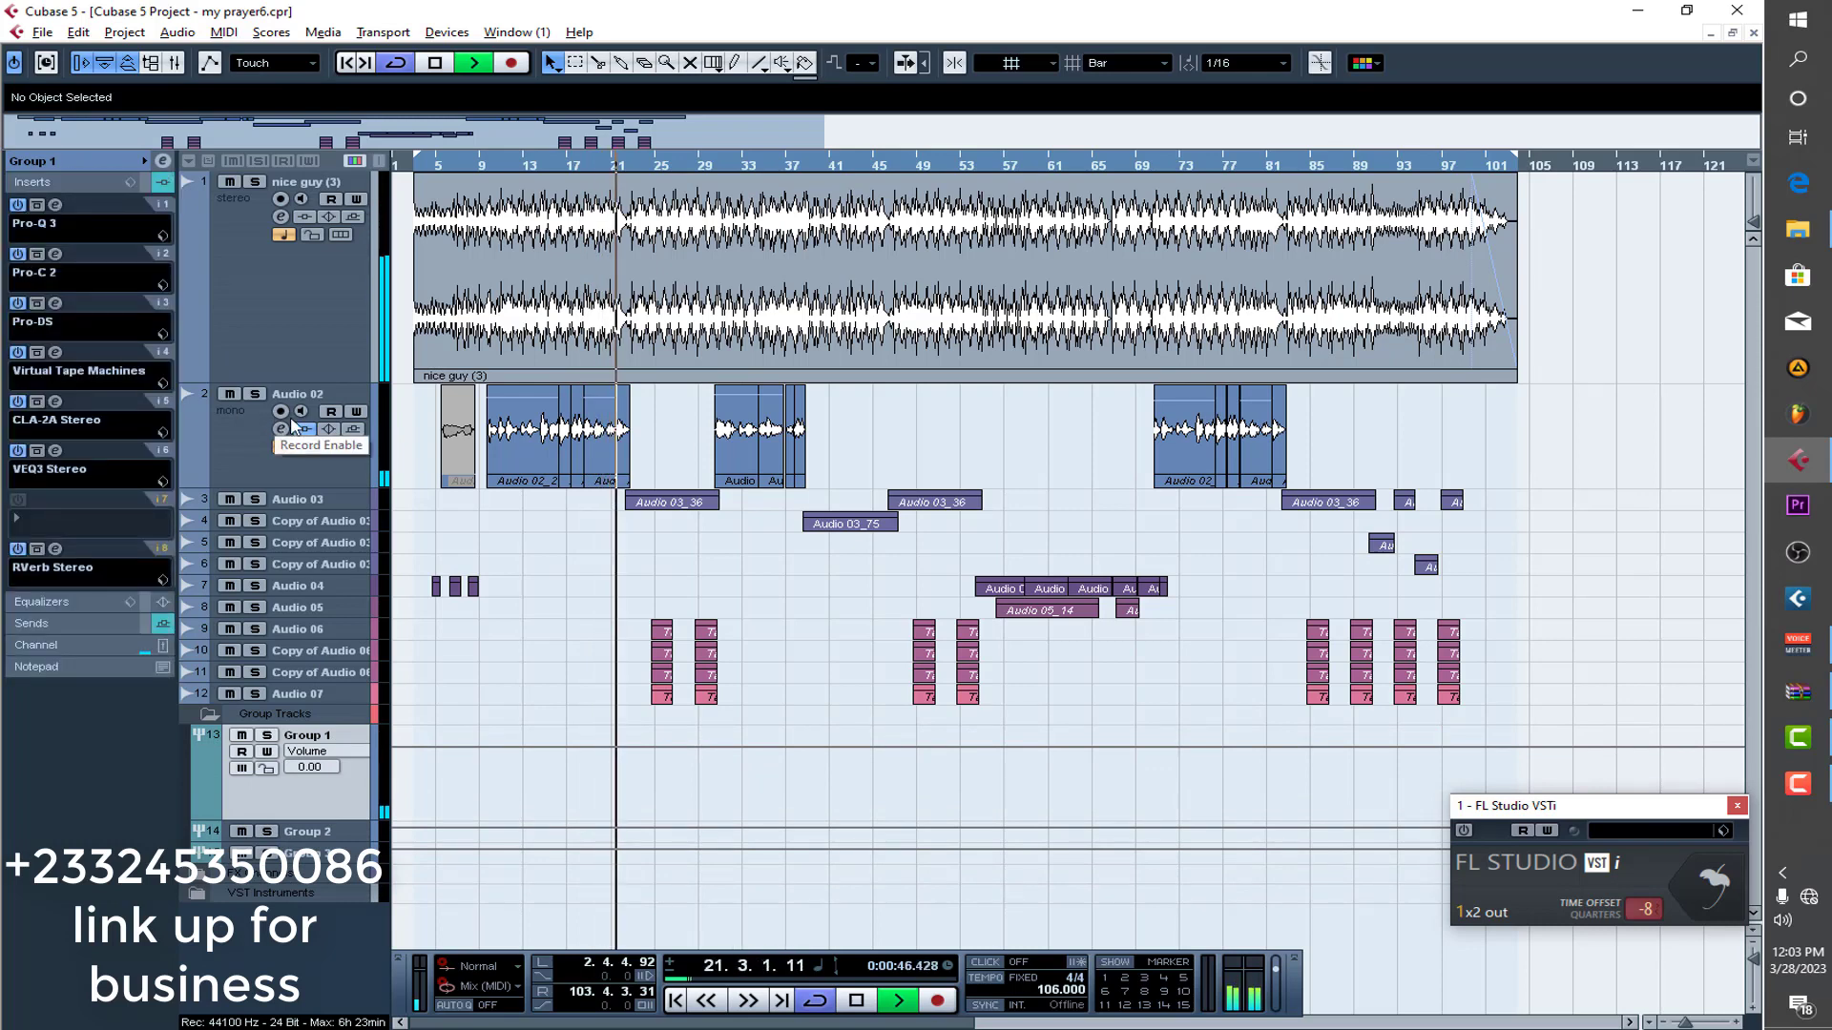
Expand Audio 03, its three copies, Audio 04 and Audio 06 one after another to show their waveforms.
left_click(344, 499)
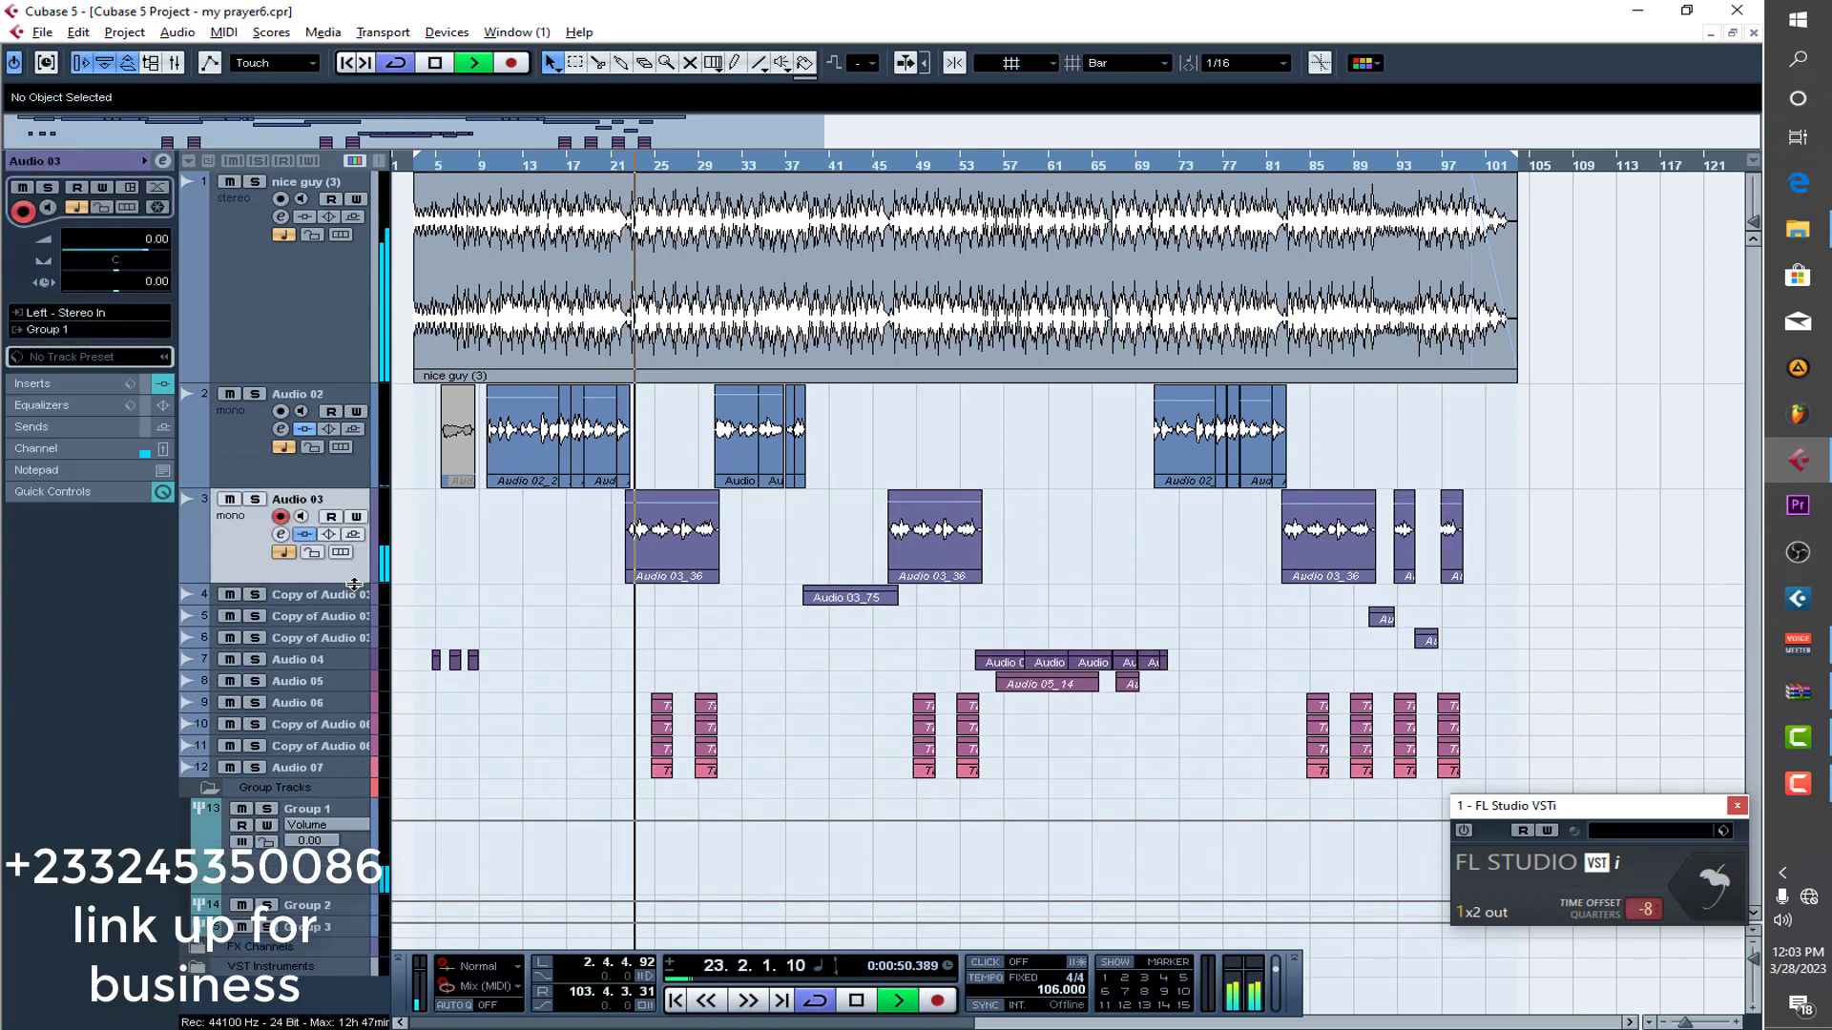
key("Down")
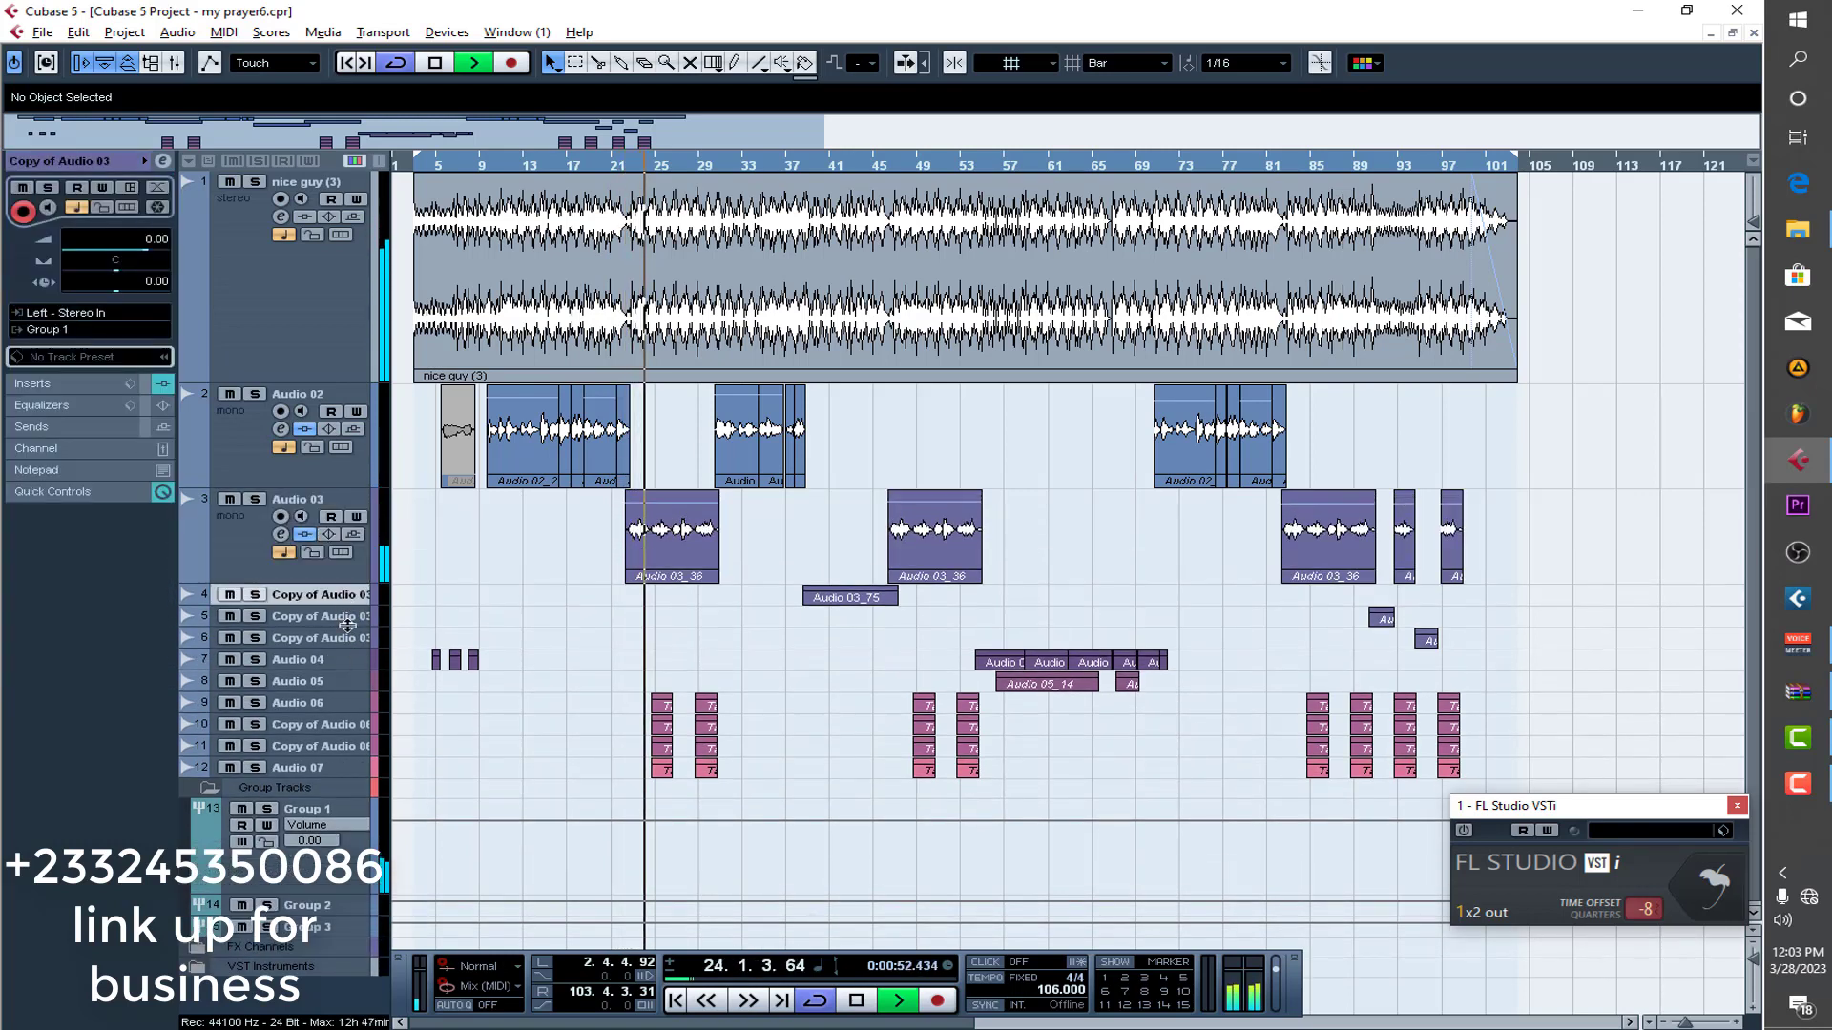
left_click(349, 670)
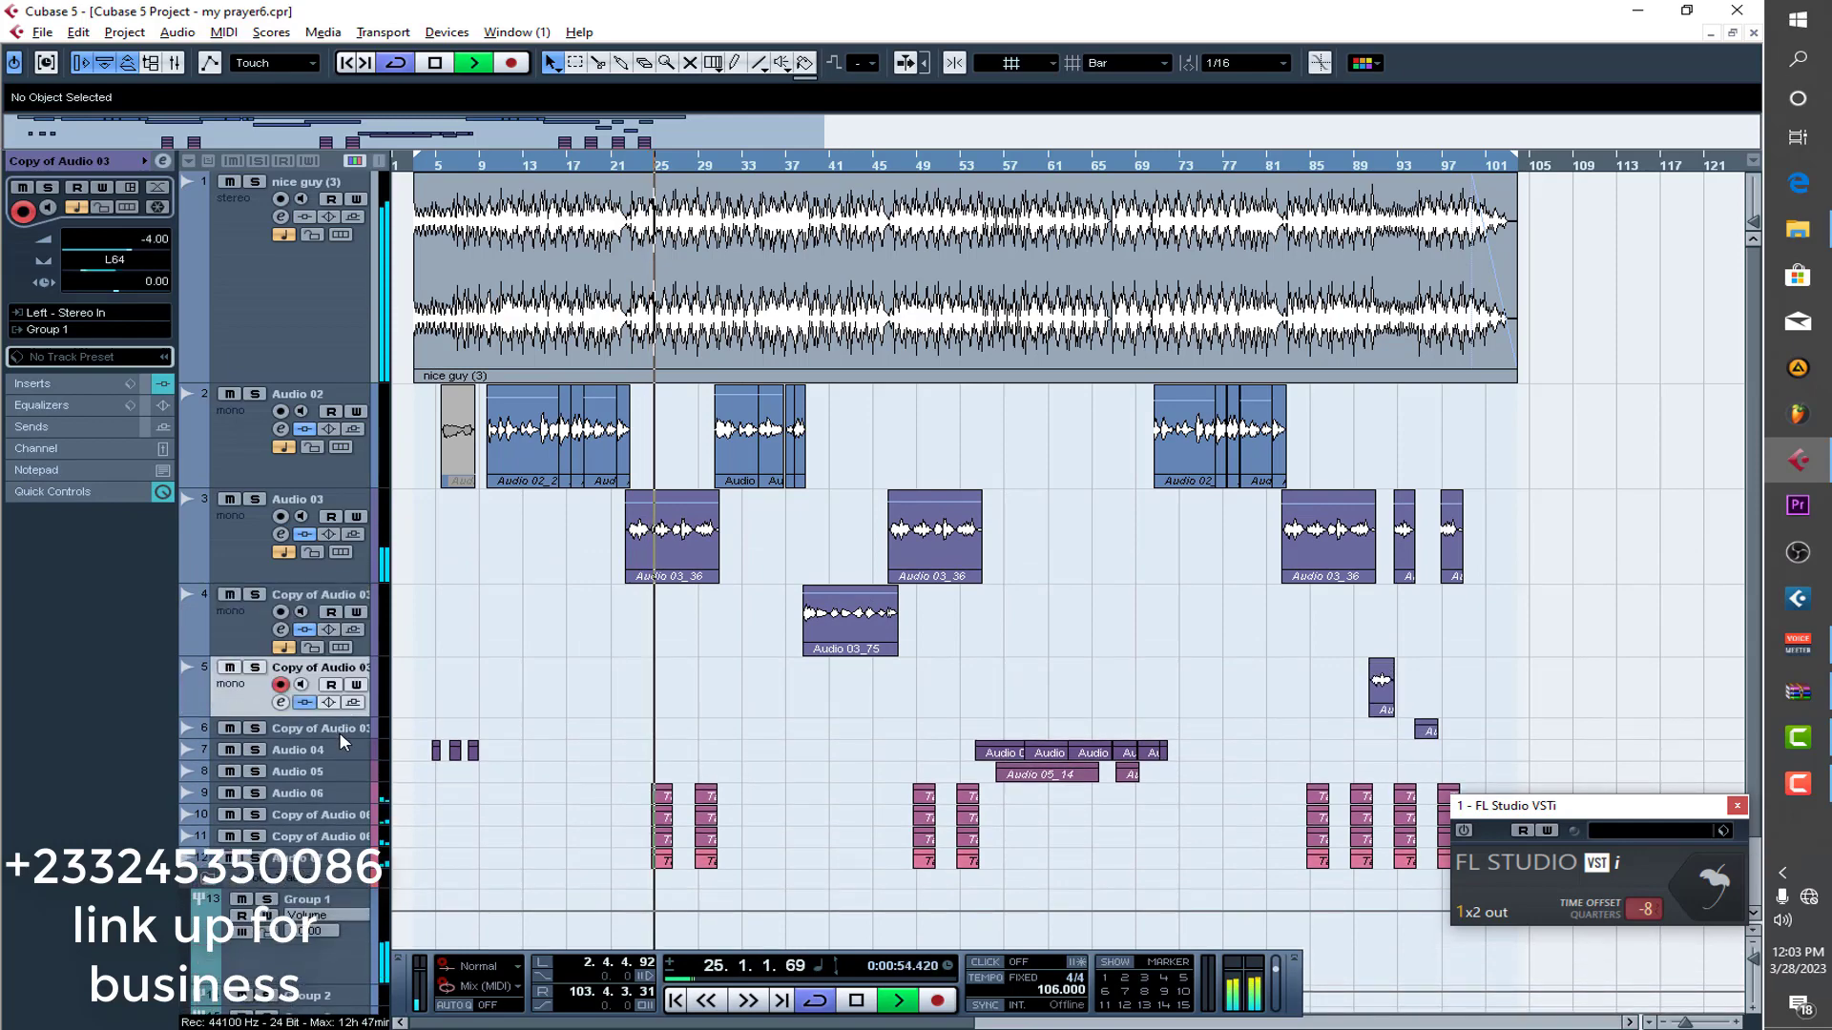
left_click(340, 740)
scroll(593, 621, "down", 2)
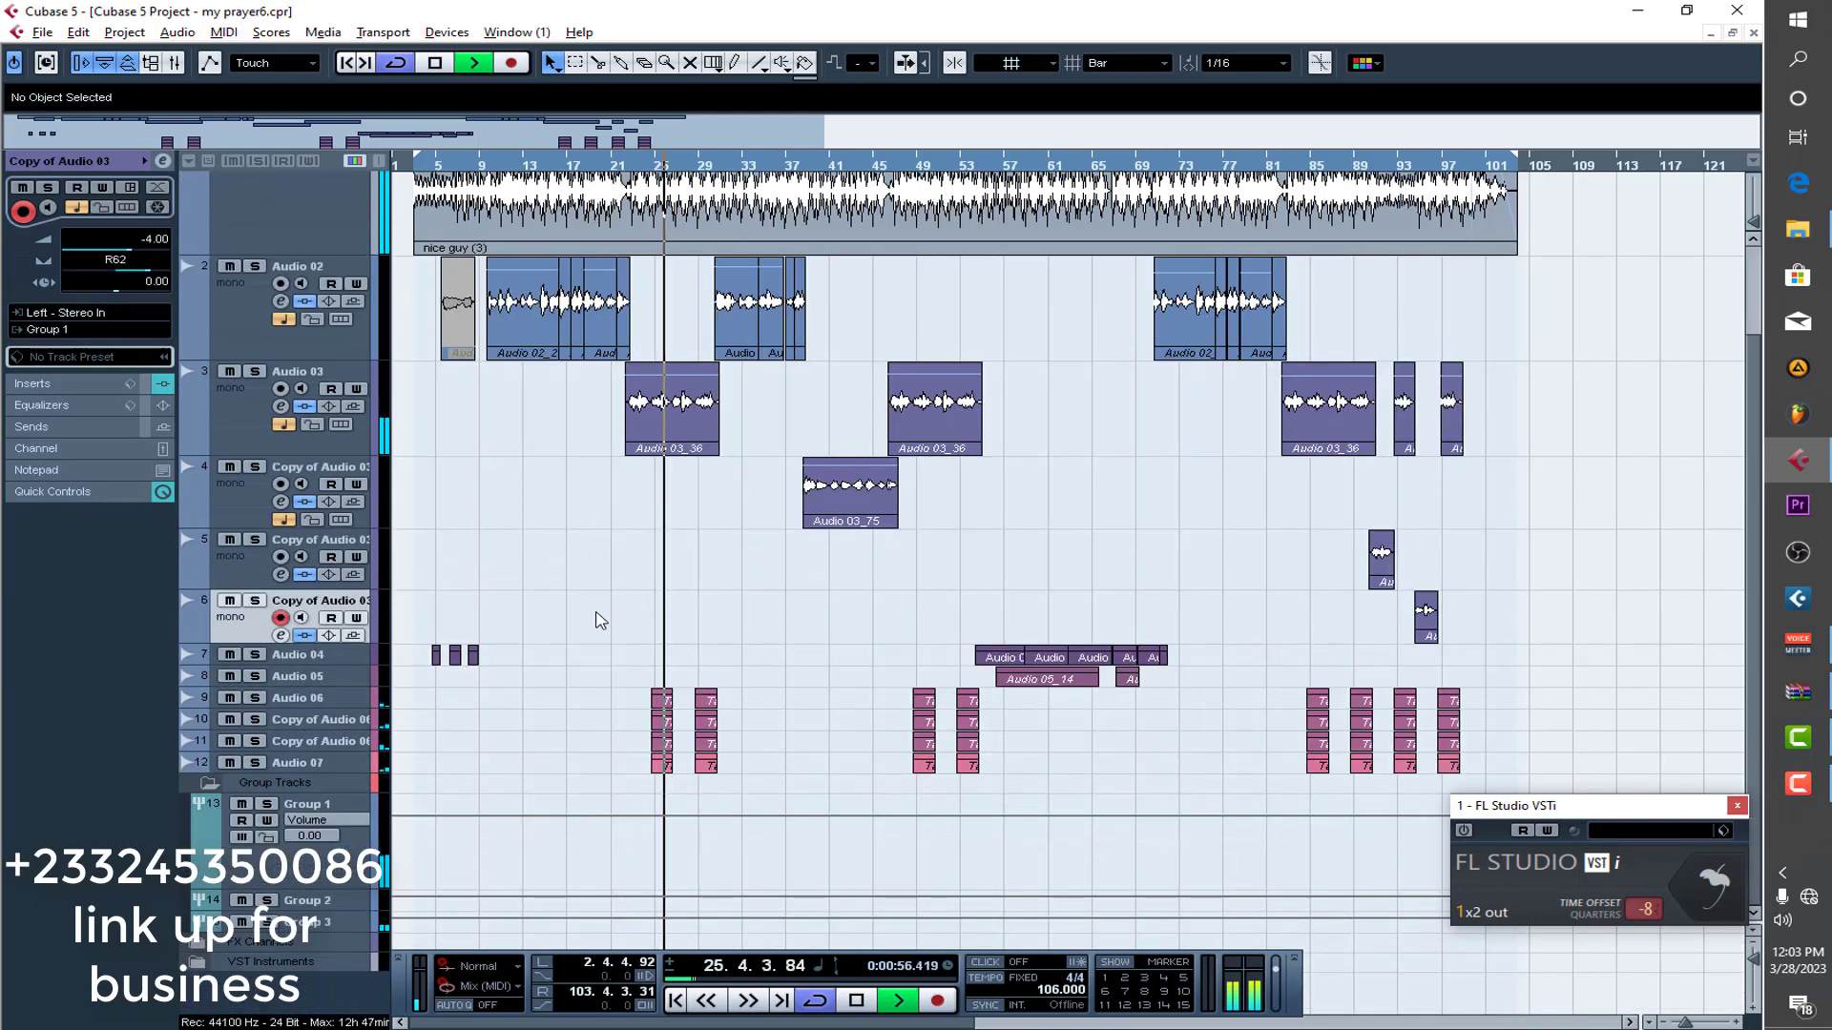
key("Down")
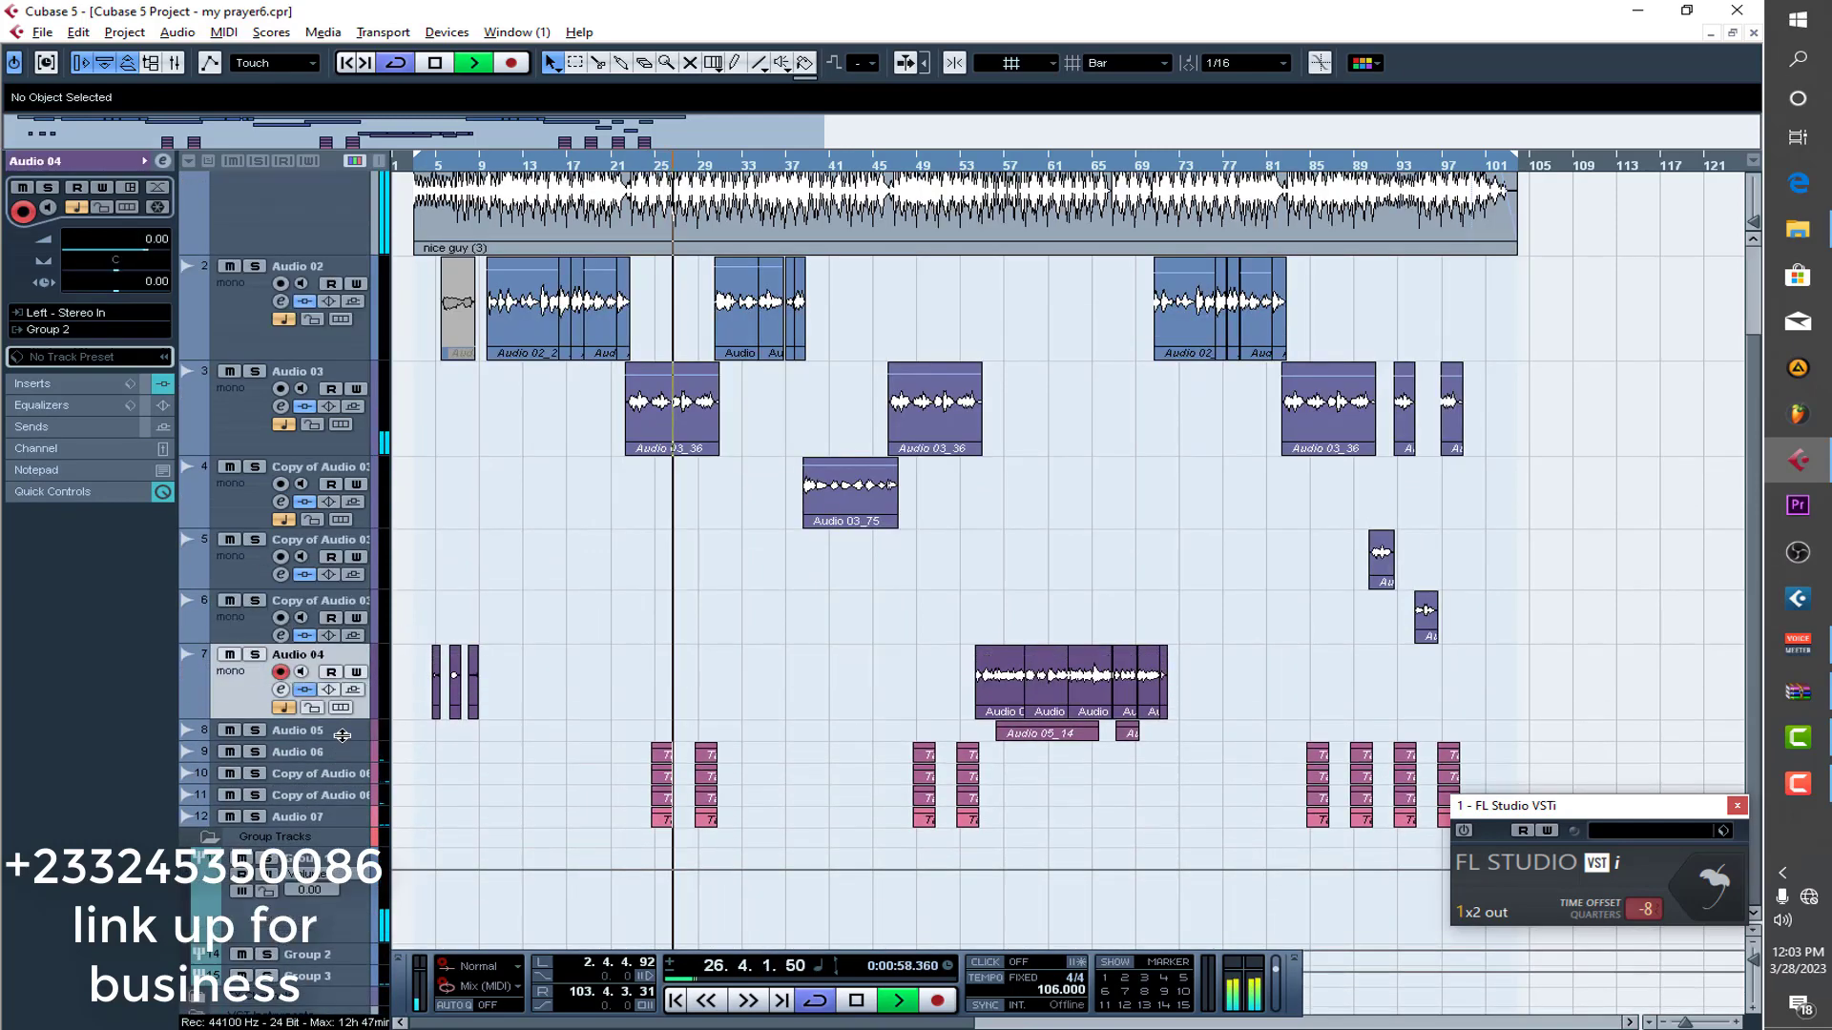
scroll(584, 620, "down", 2)
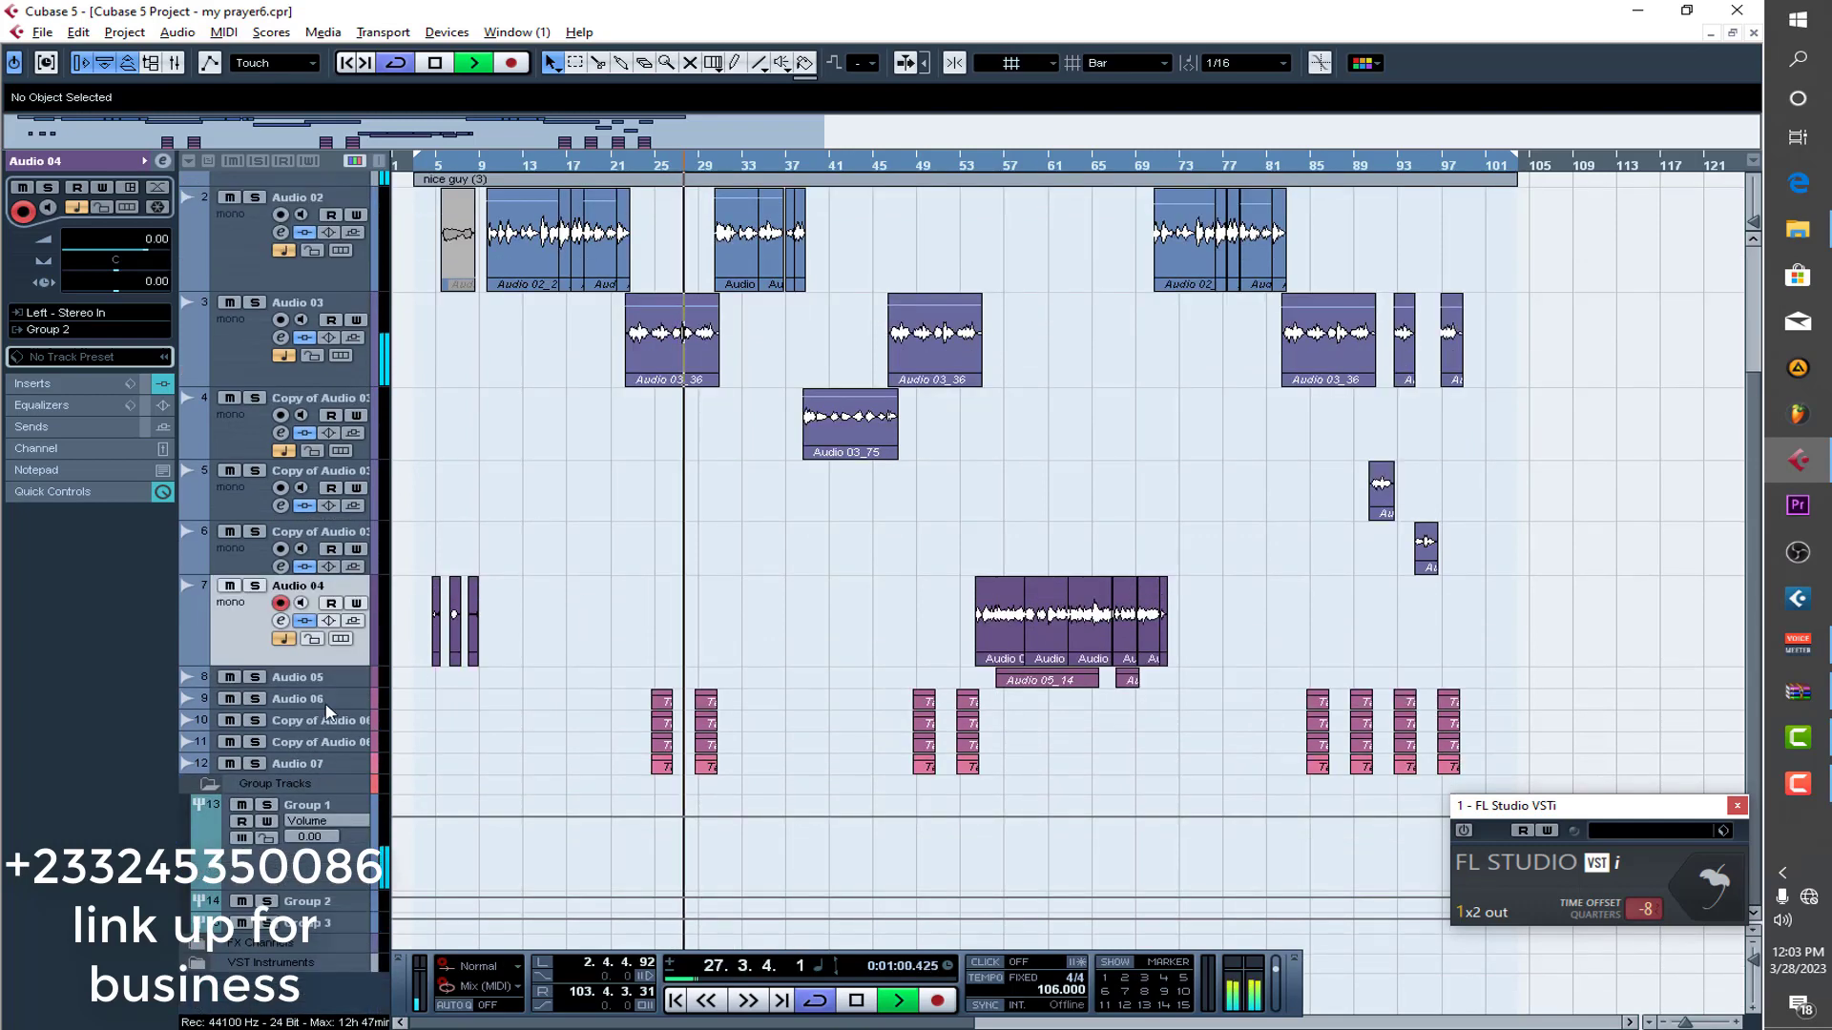
left_click(324, 704)
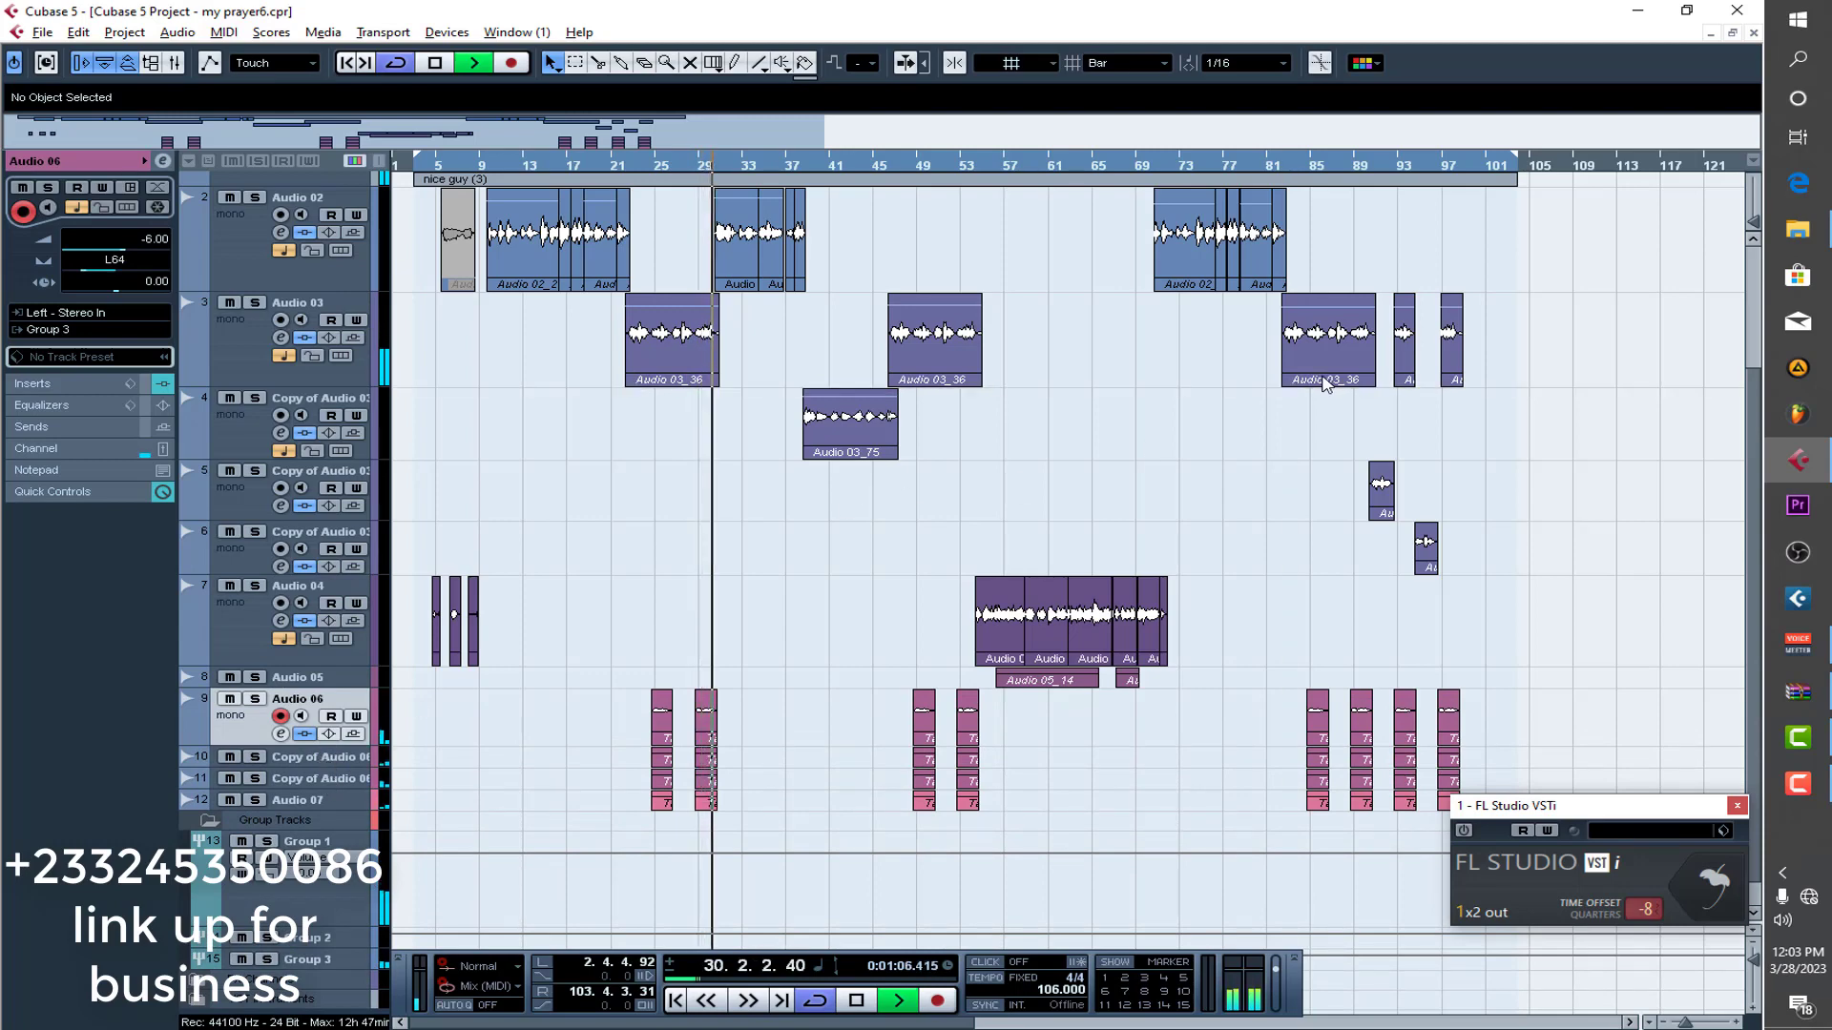
Stop playback and set the cycle range from about bar 9 to bar 30.
key("space")
left_click_drag(1522, 145, 715, 218)
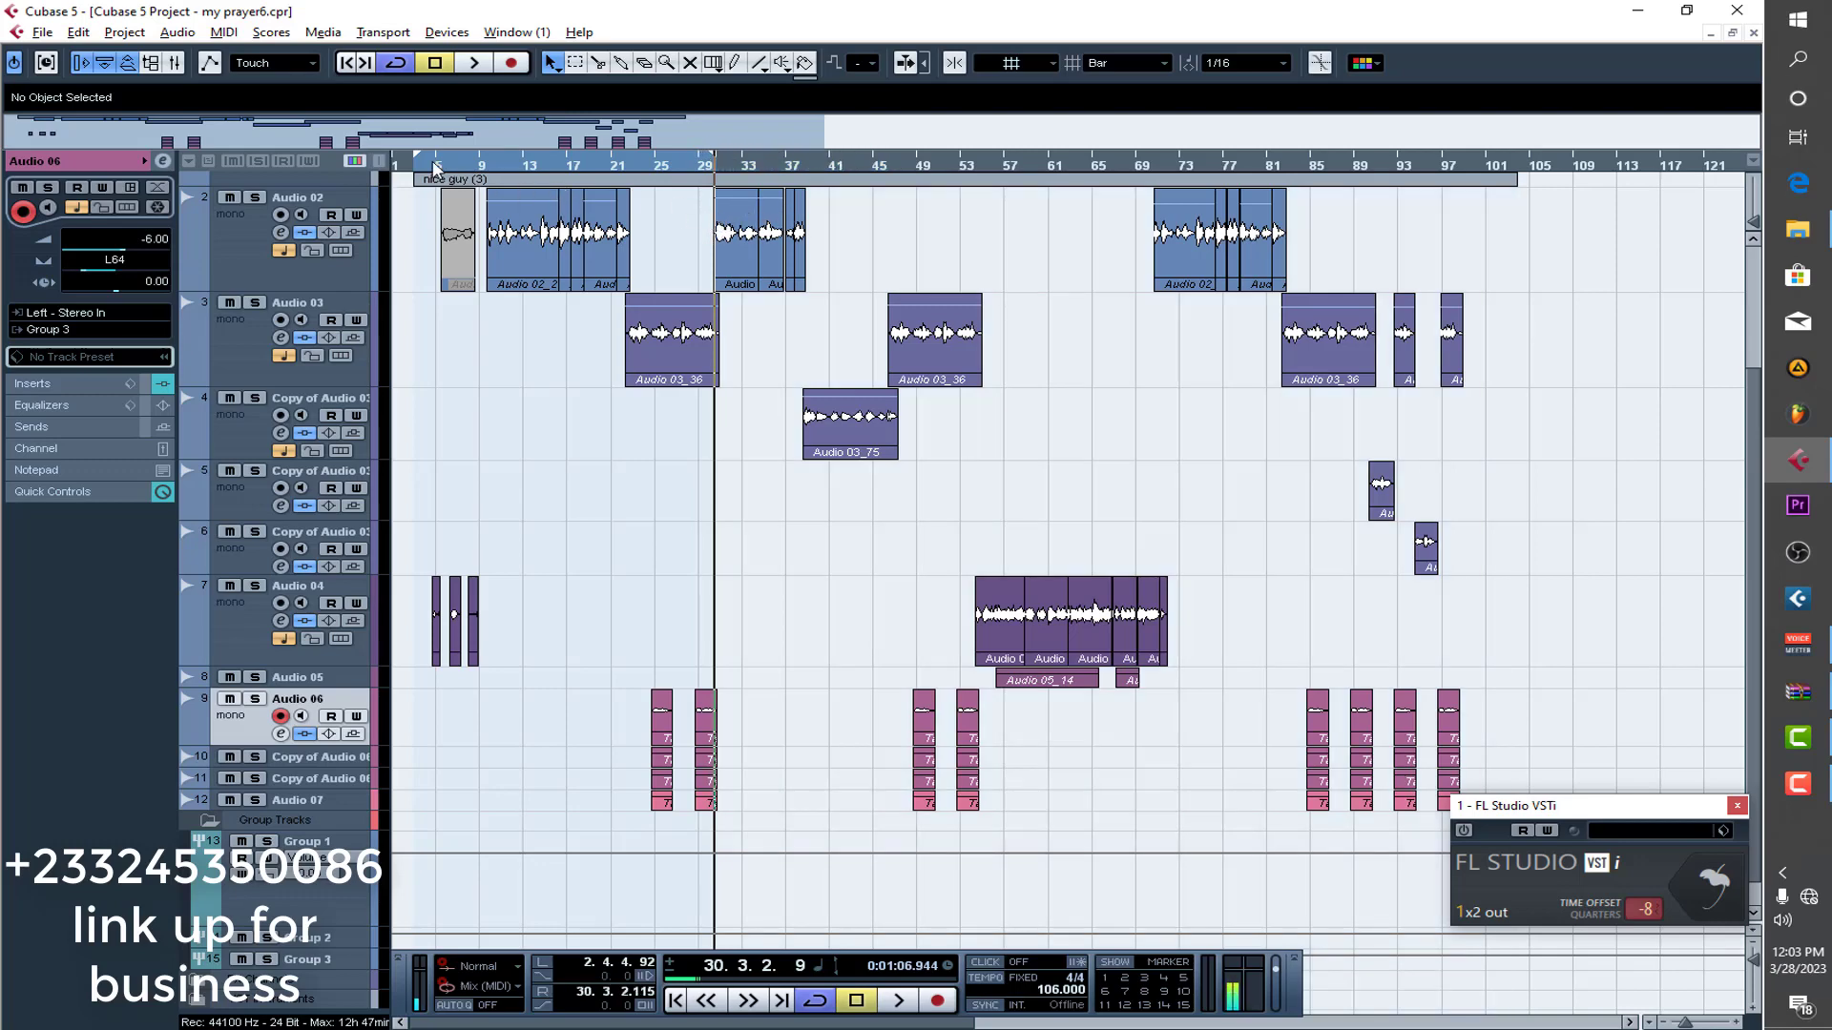
left_click_drag(421, 163, 488, 265)
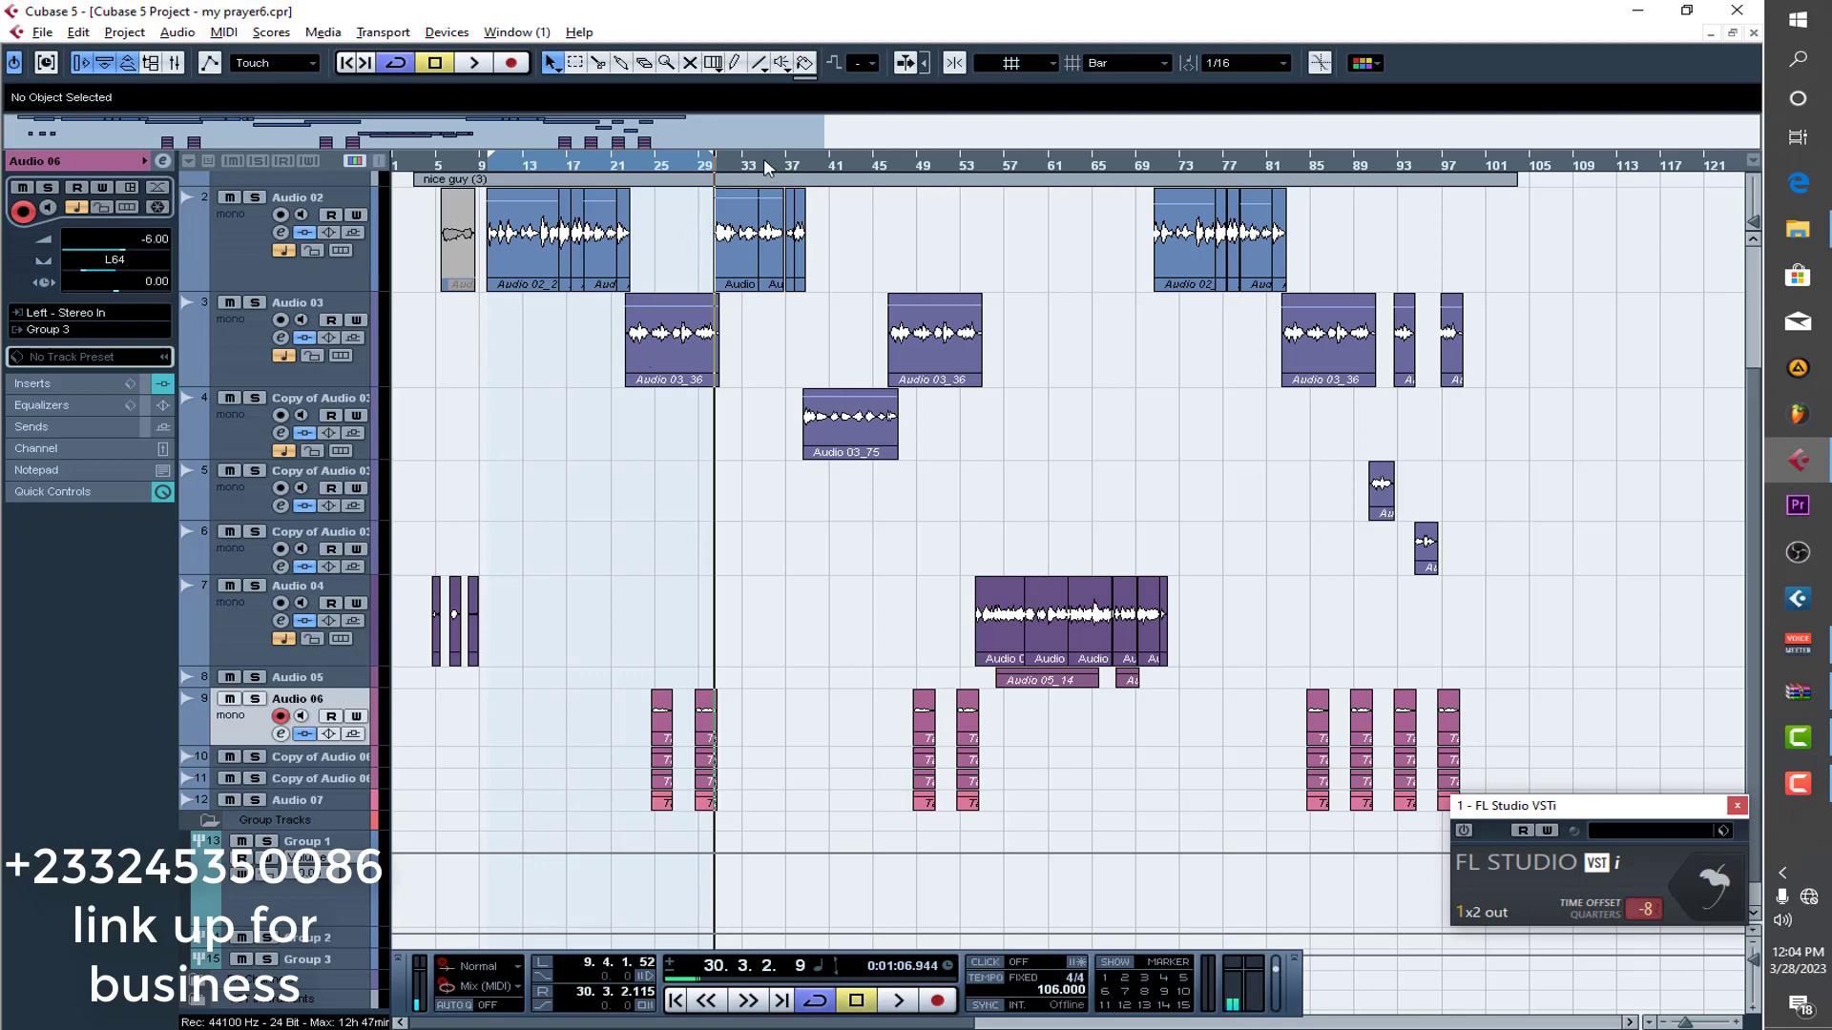
Open FL Studio from its VSTi window, view the beat's playlist and mixer, and return to Cubase.
left_click_drag(819, 149, 550, 149)
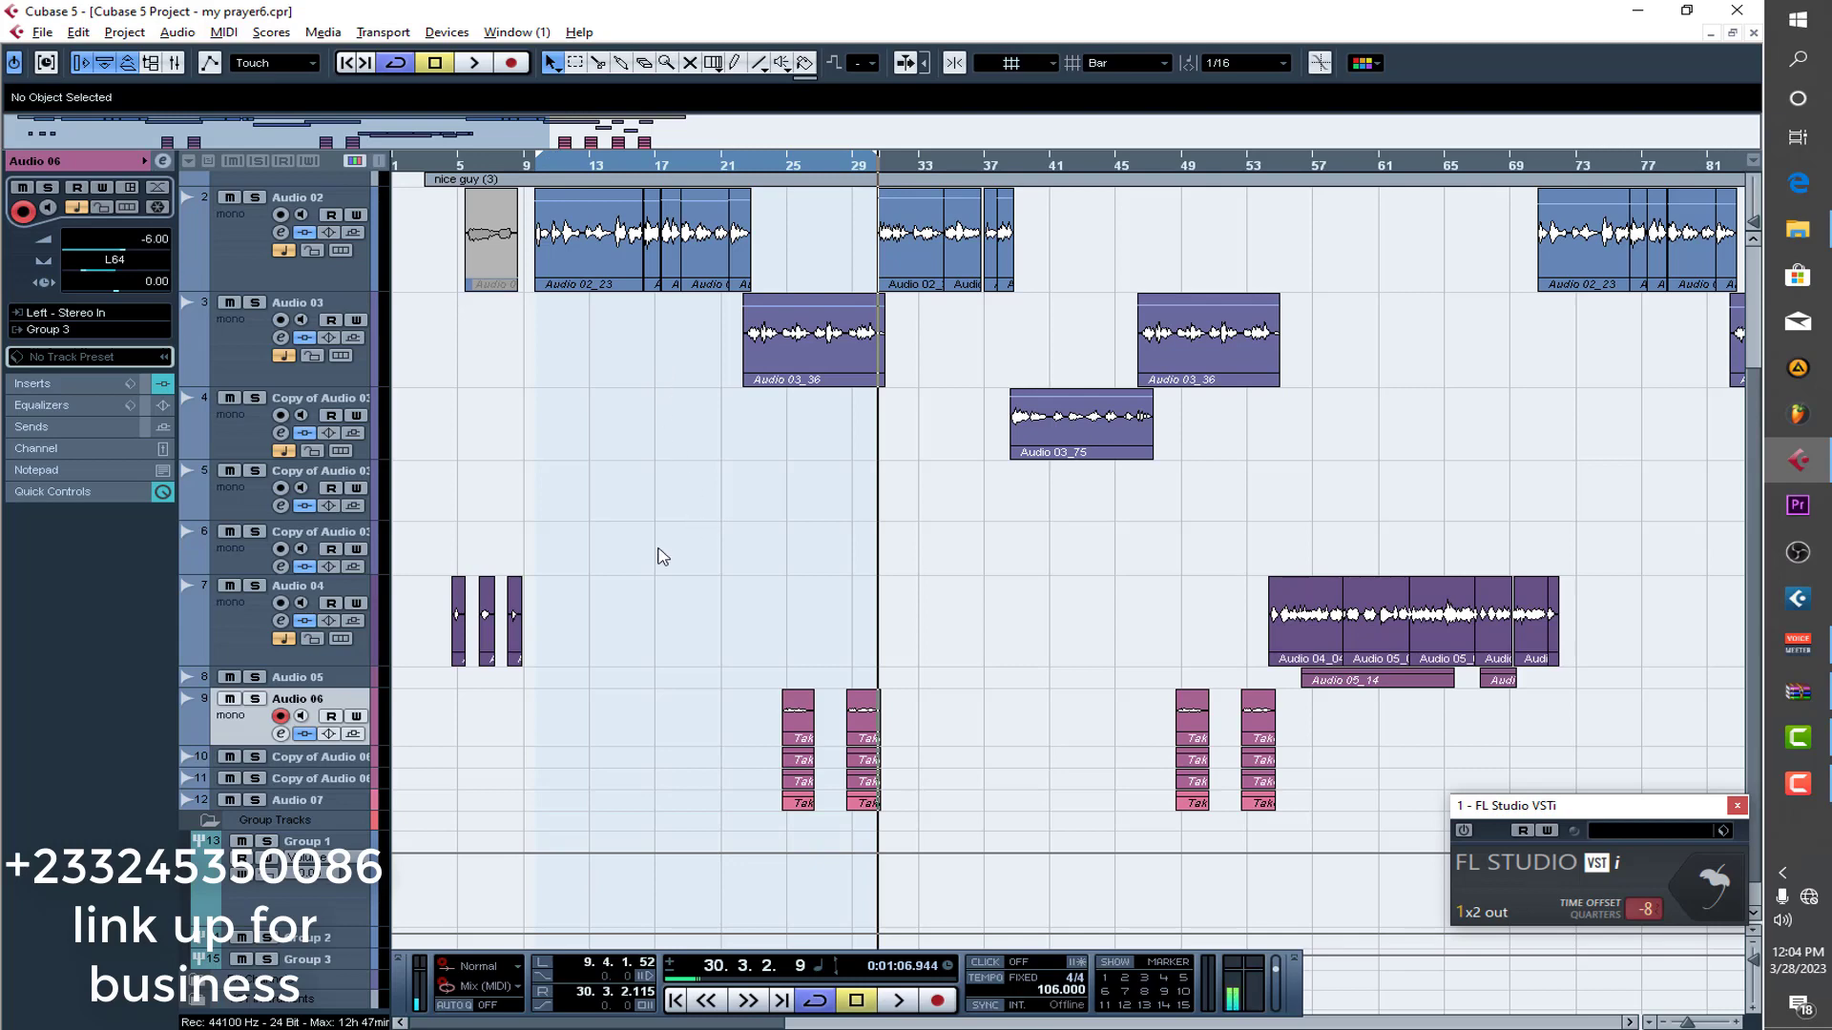
scroll(658, 553, "up", 3)
scroll(659, 555, "down", 3)
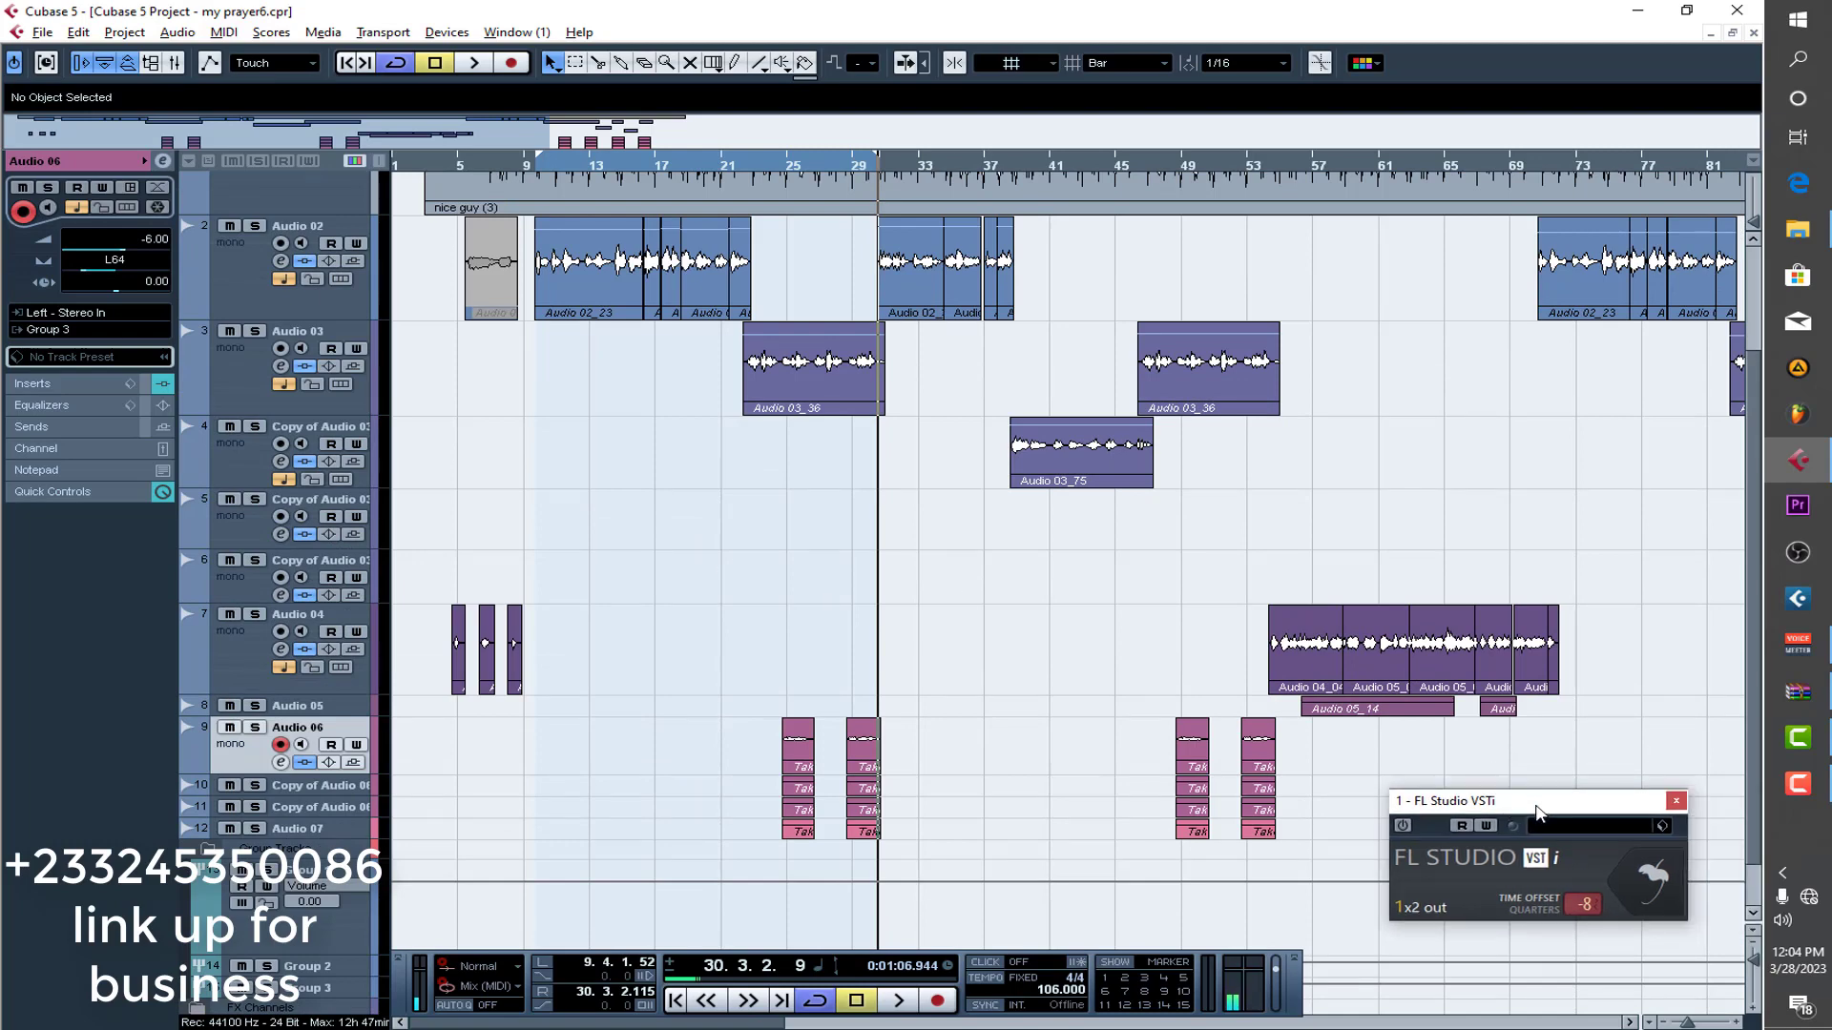
left_click(1707, 882)
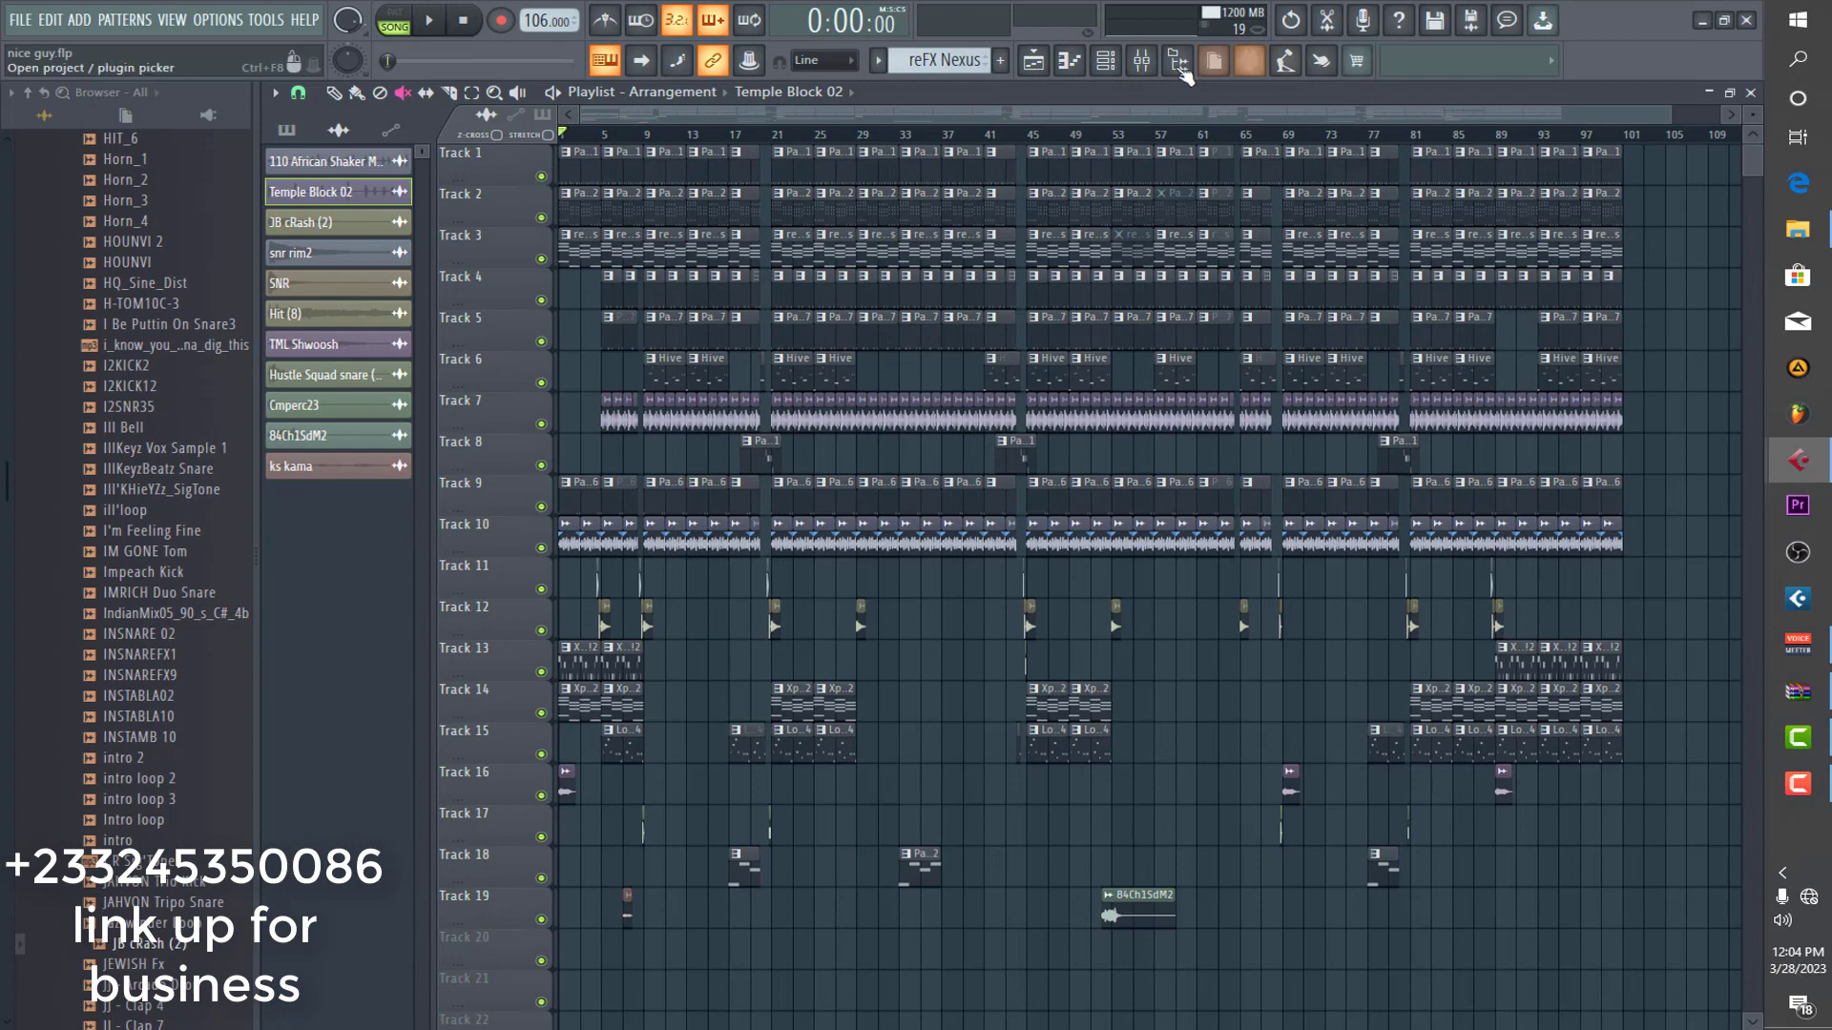
left_click(1141, 61)
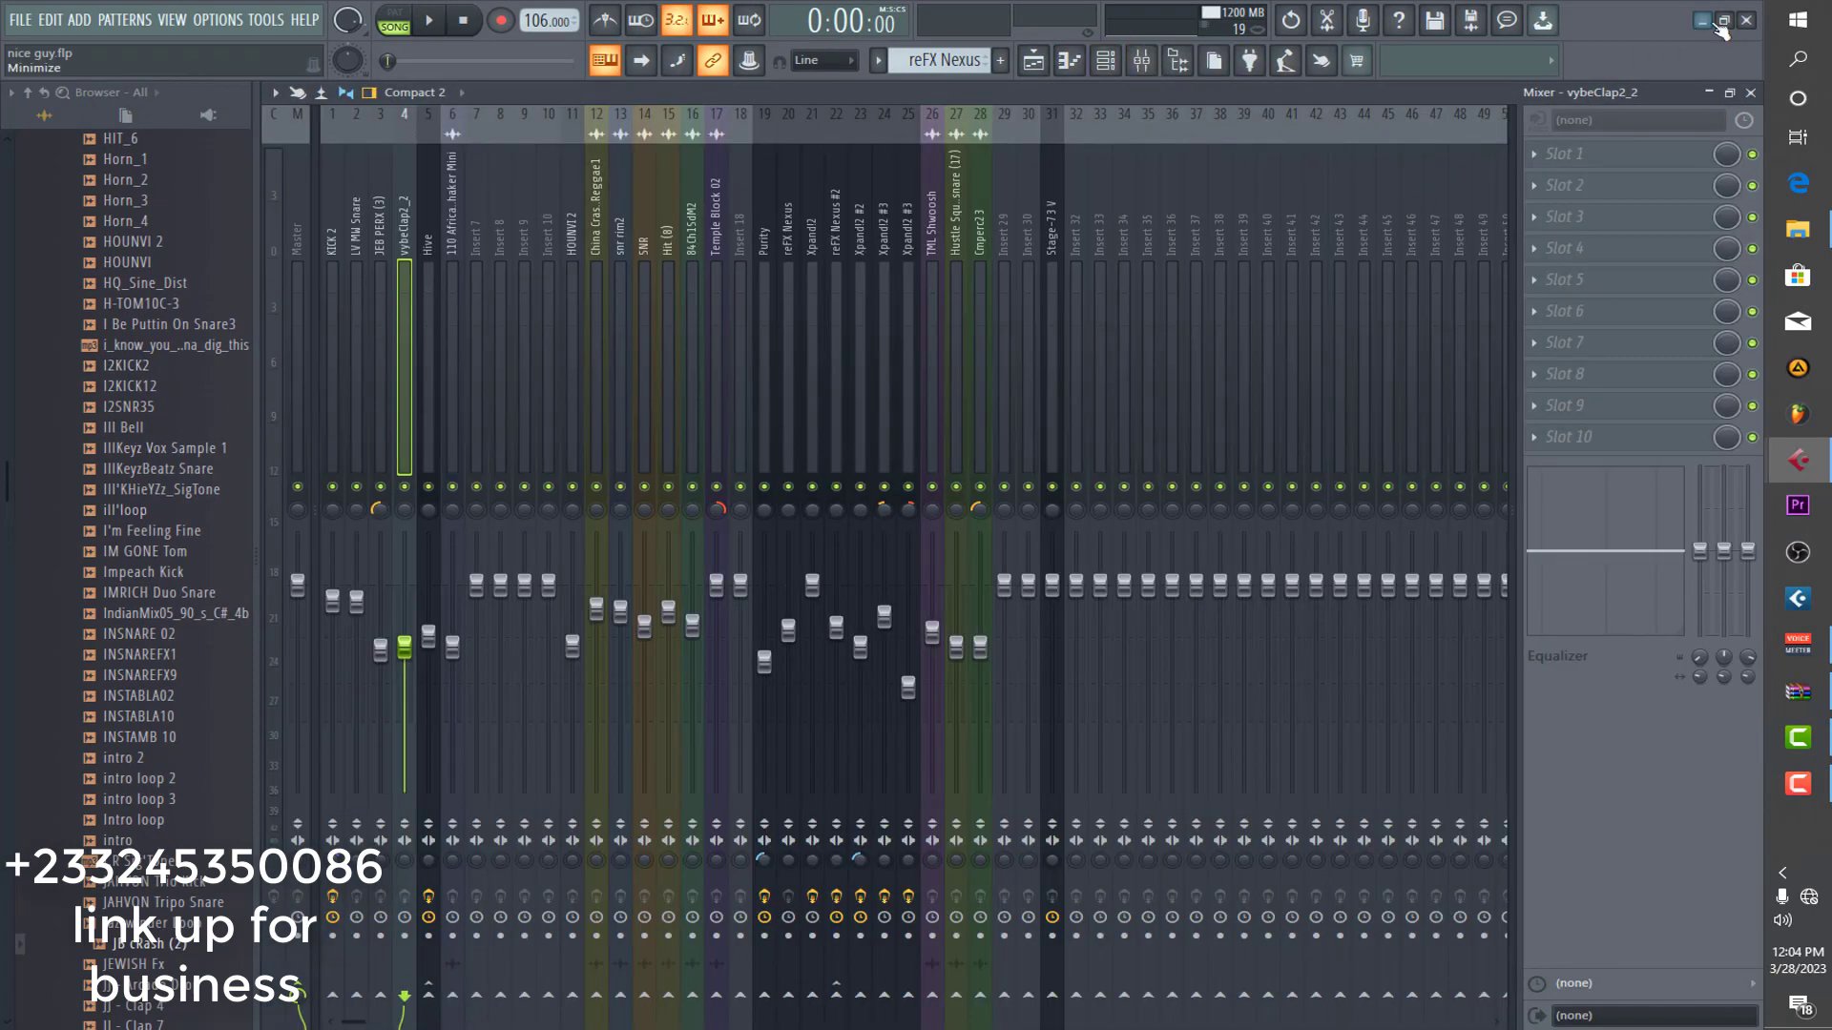
left_click(1756, 21)
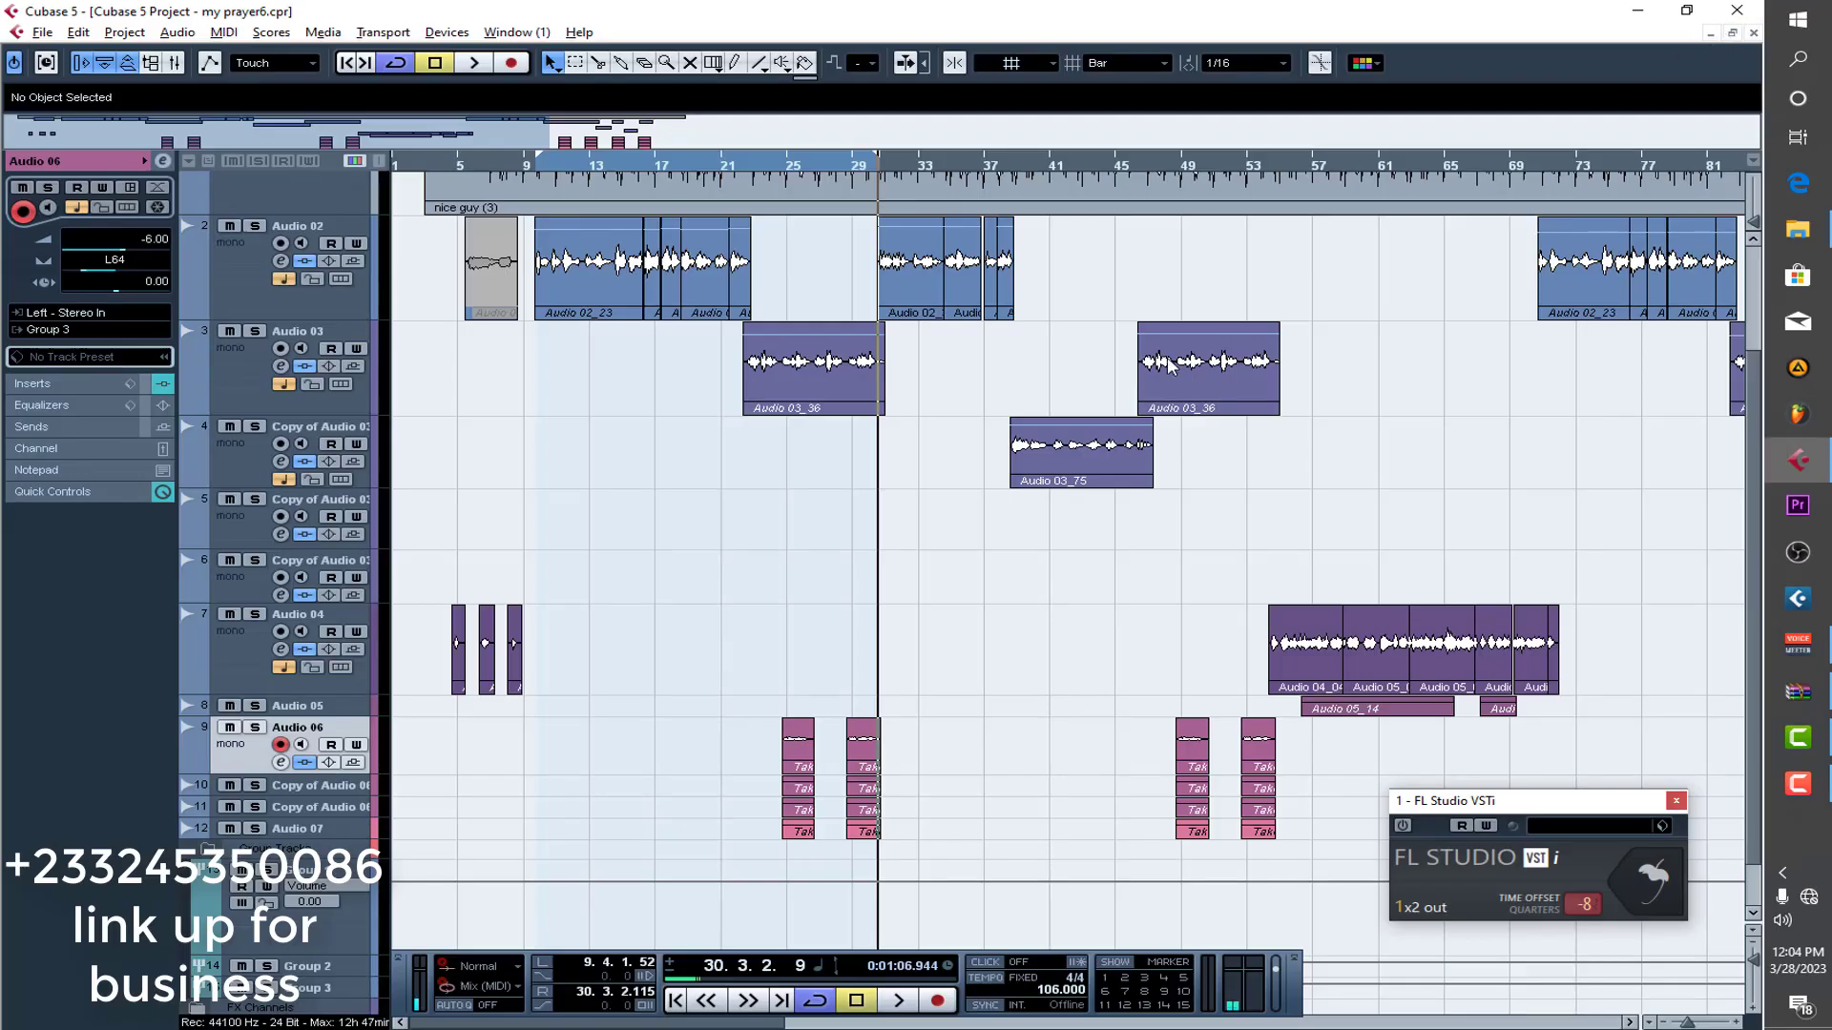
Show the whole song in the arrangement, recheck the beat's mixer in FL Studio and return to Cubase.
scroll(630, 426, "up", 2)
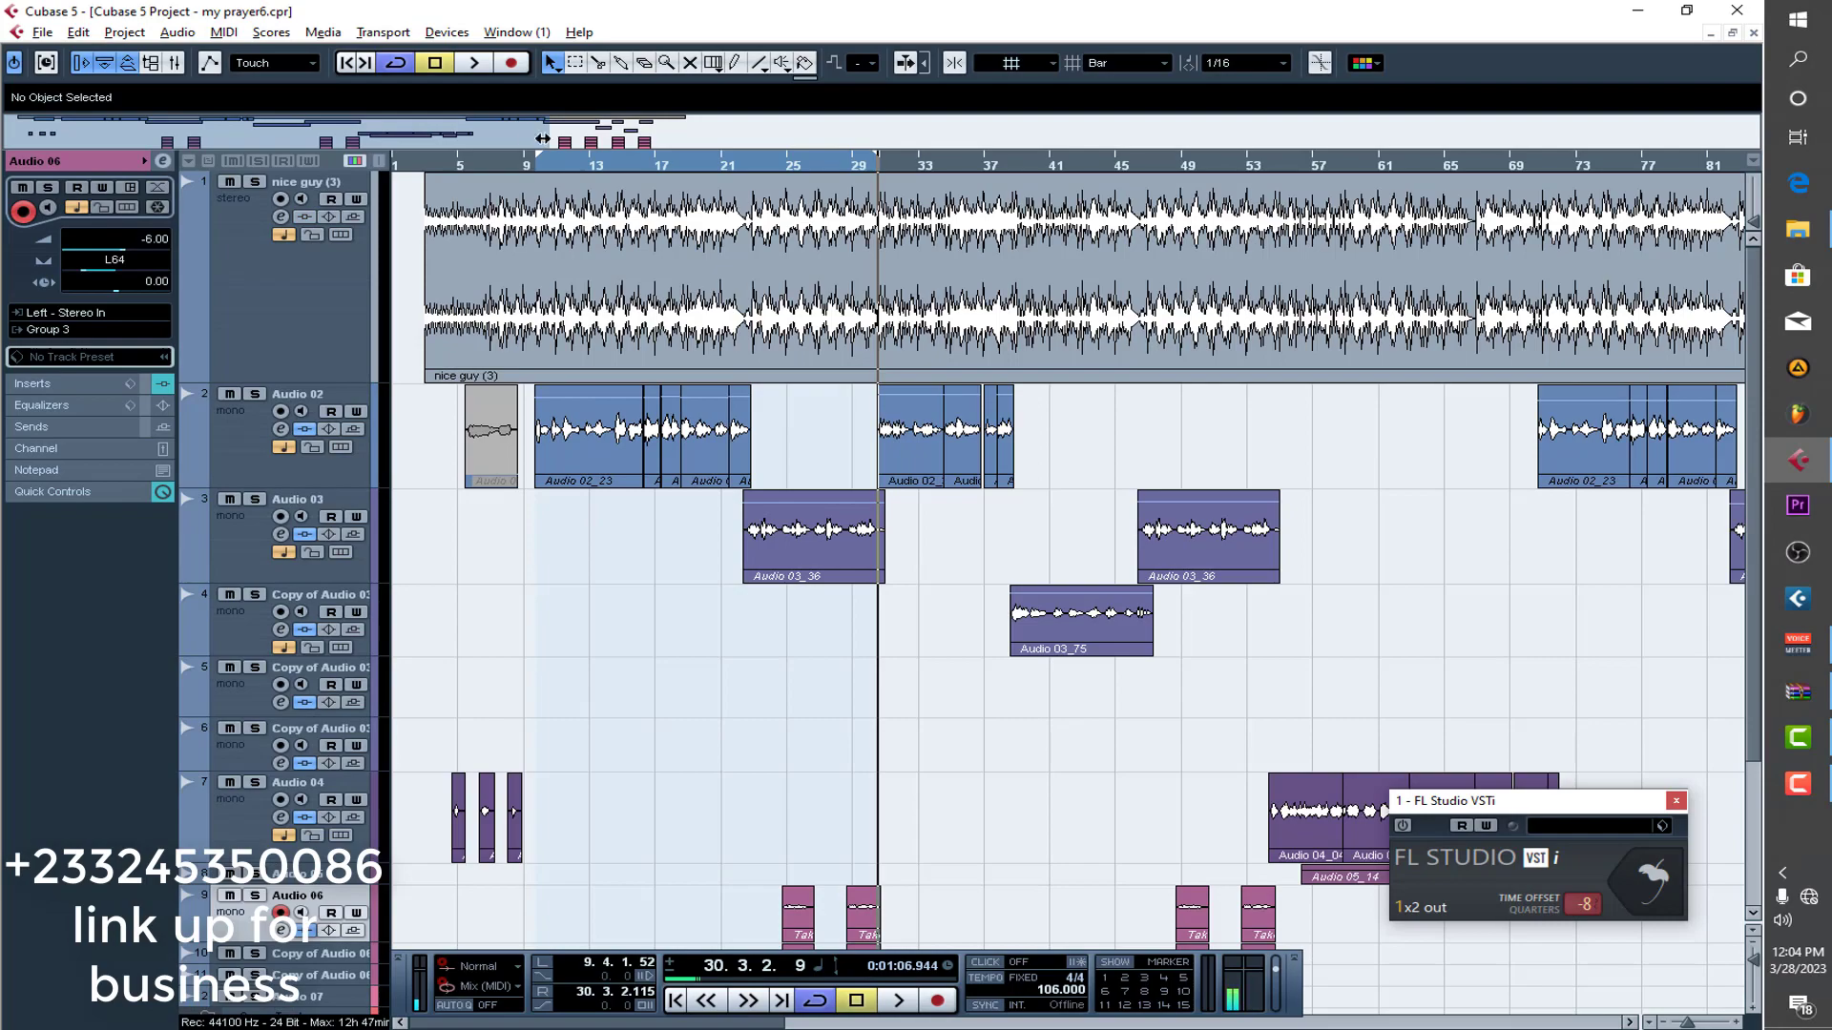
left_click_drag(542, 138, 1029, 136)
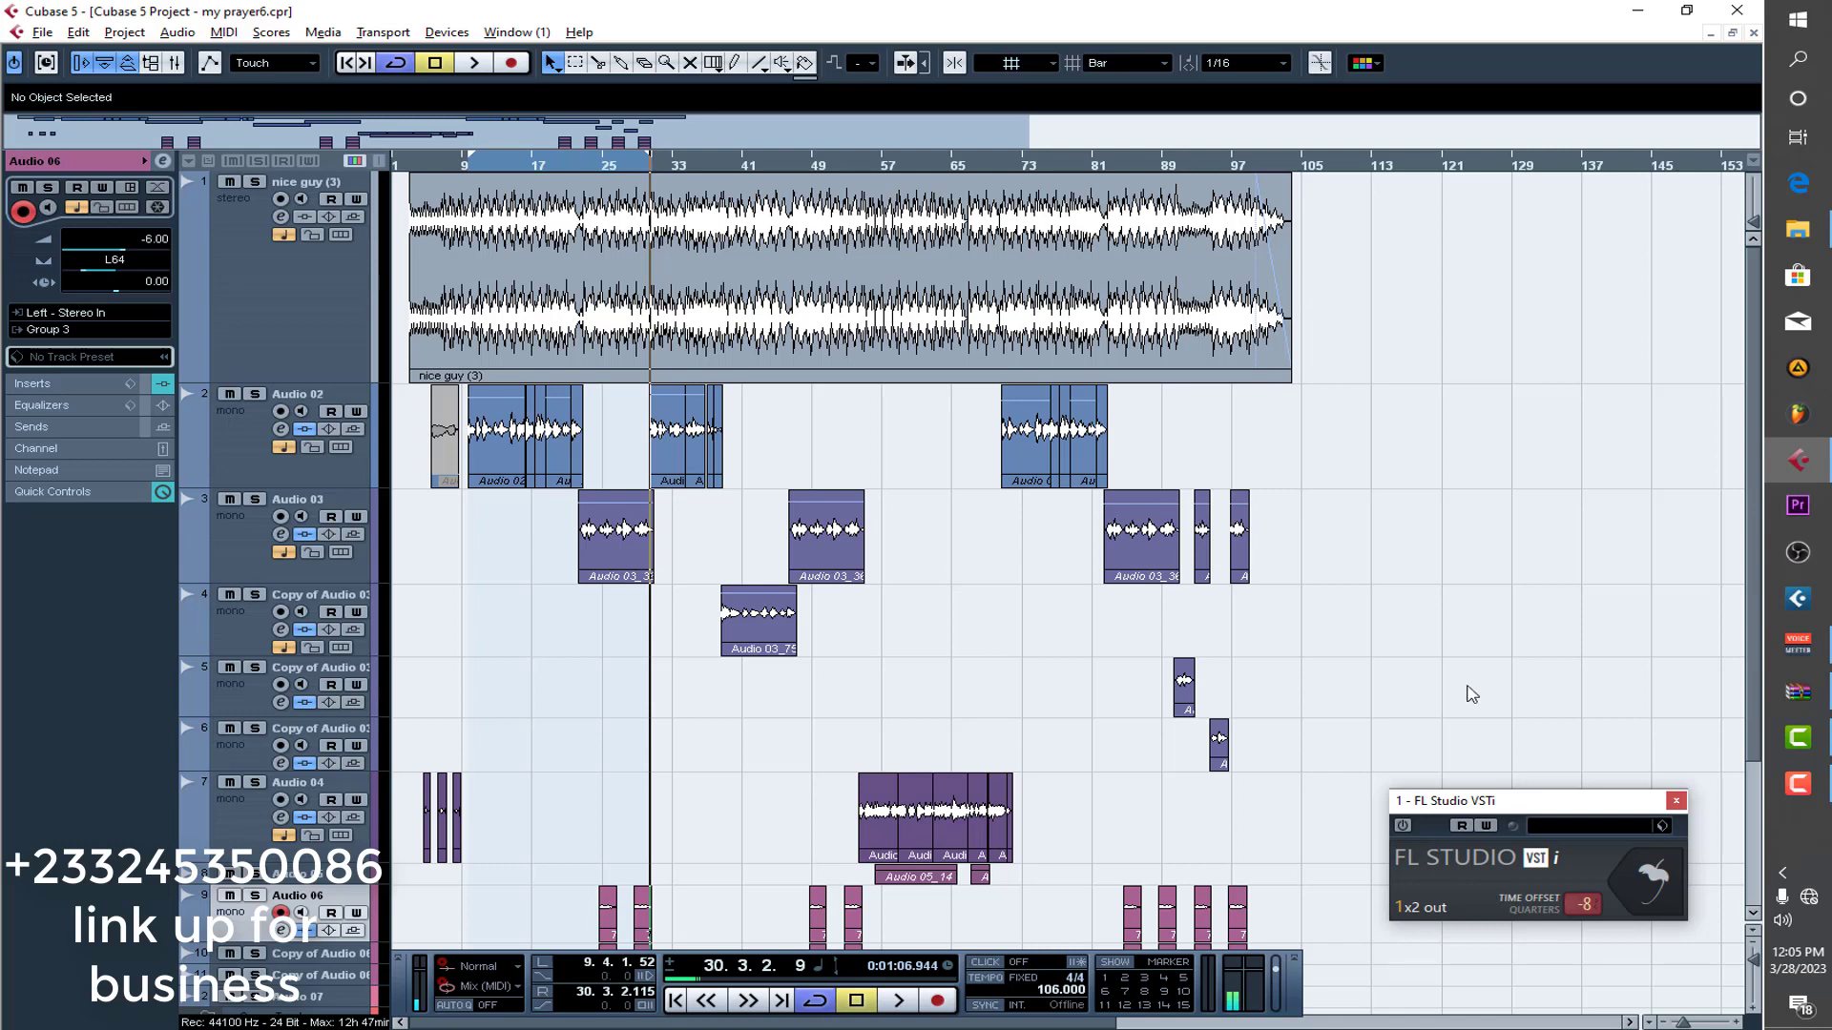
left_click(1653, 873)
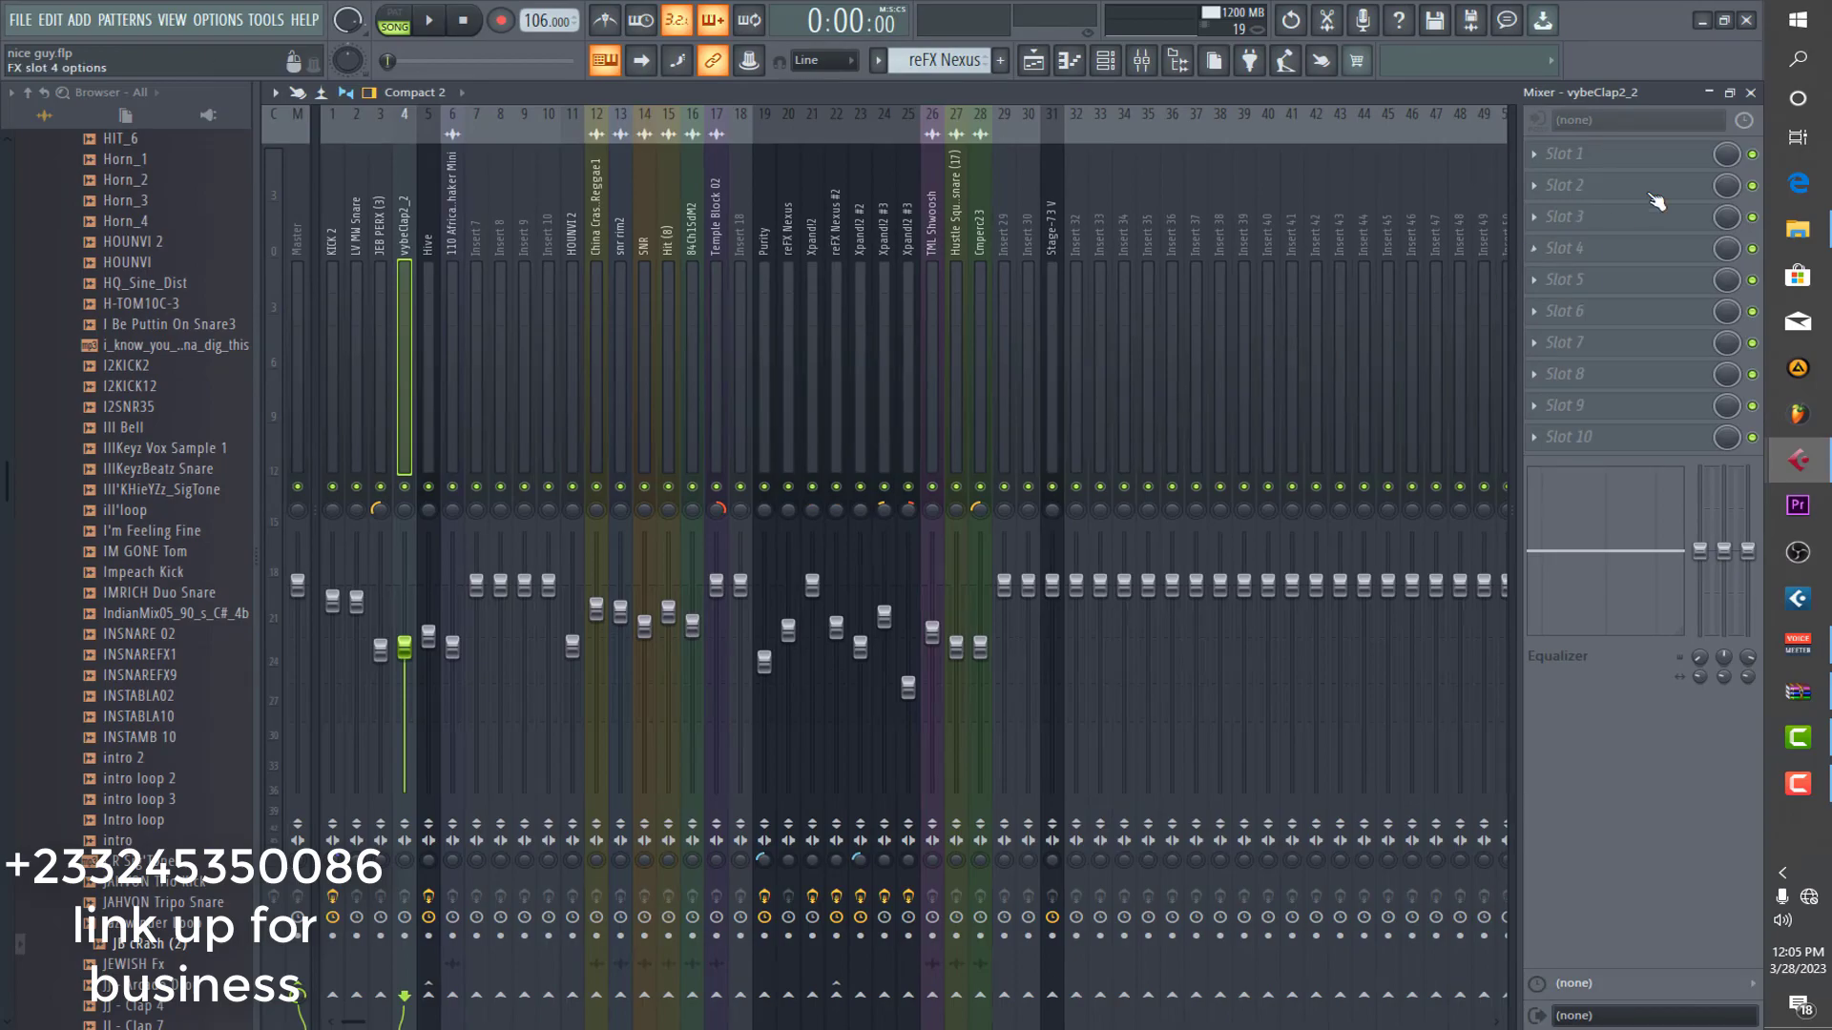
left_click(1746, 20)
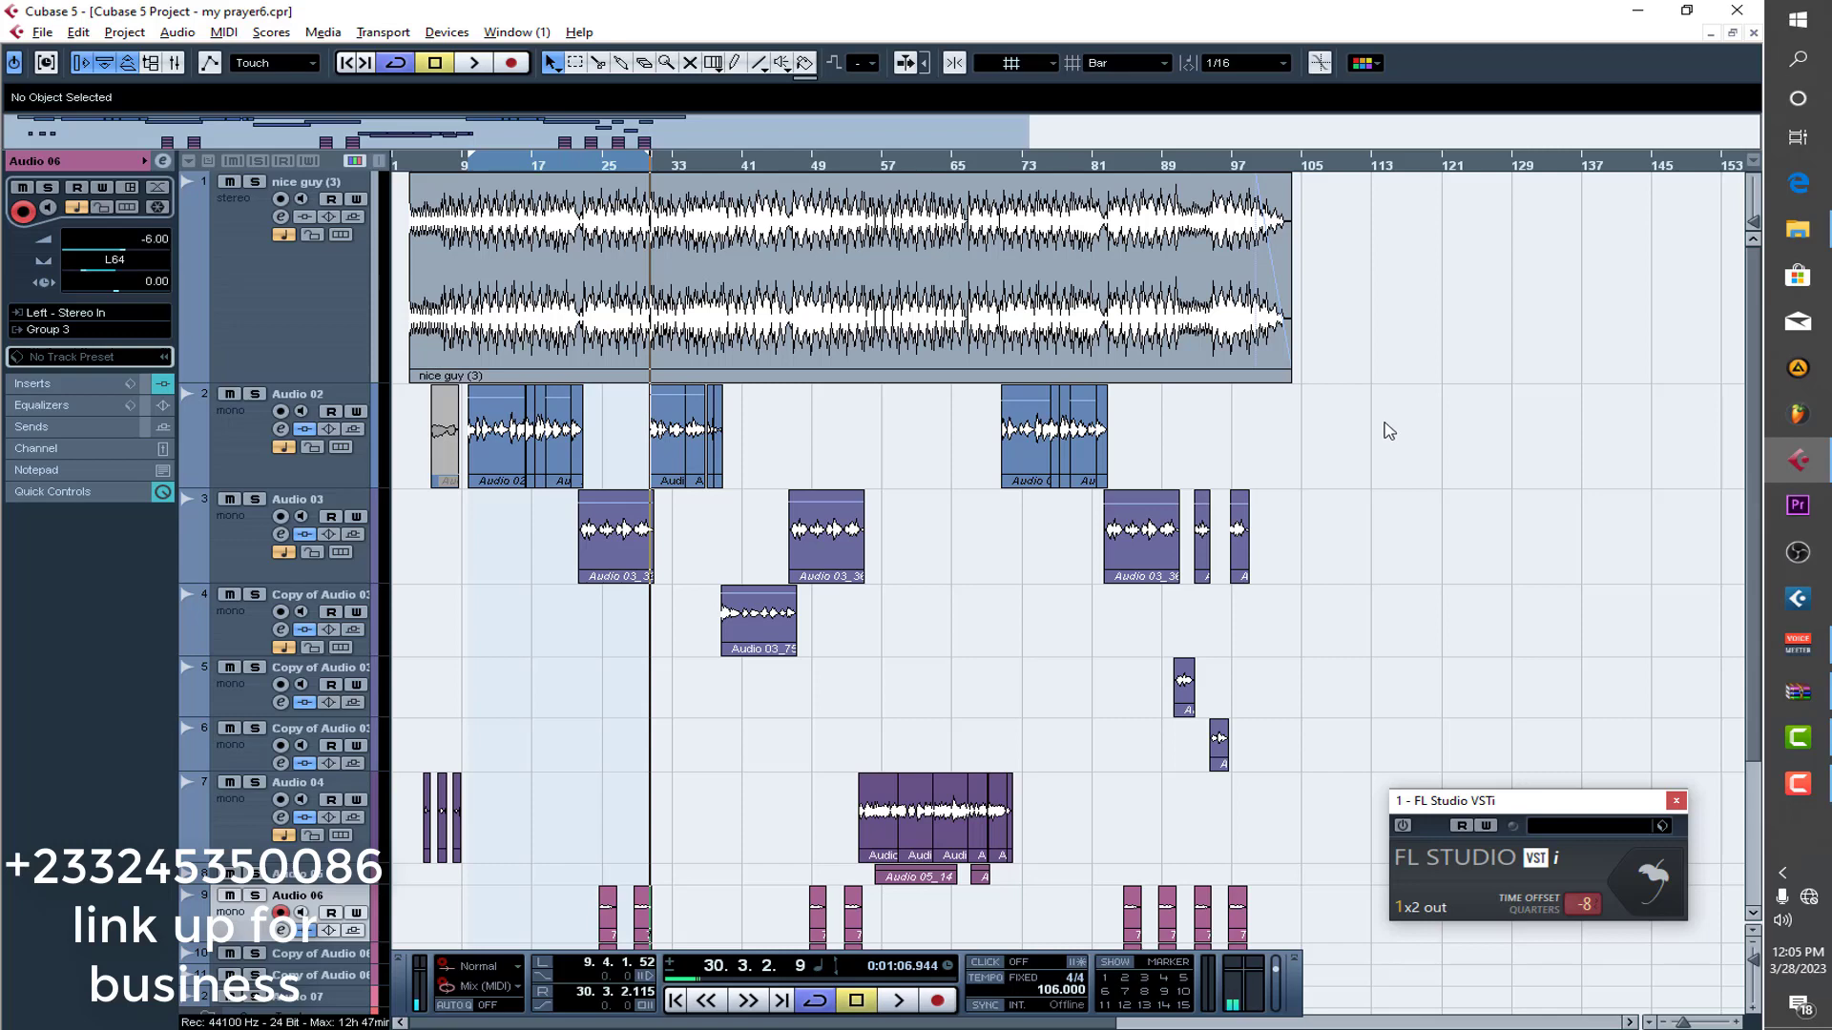
Select the Audio 02 track and open the Auto-Tune 8.1 plug-in from its inserts.
left_click_drag(1036, 137, 665, 136)
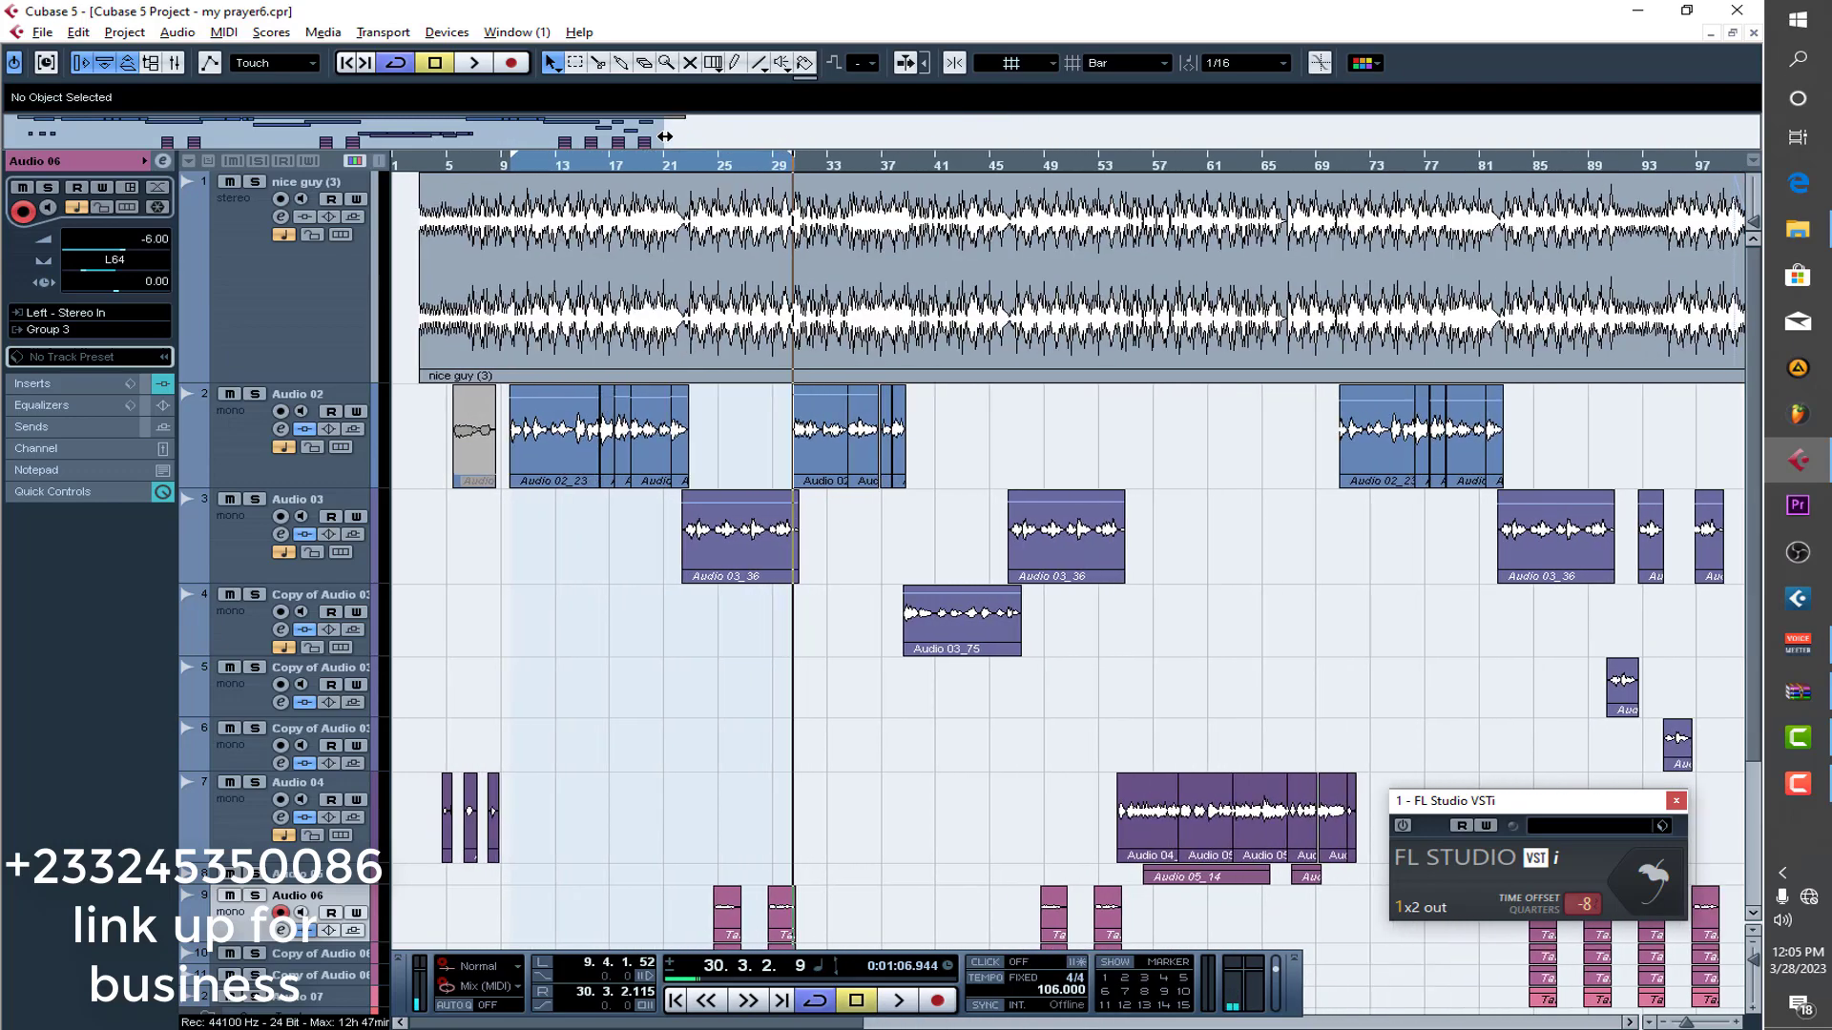
left_click(253, 484)
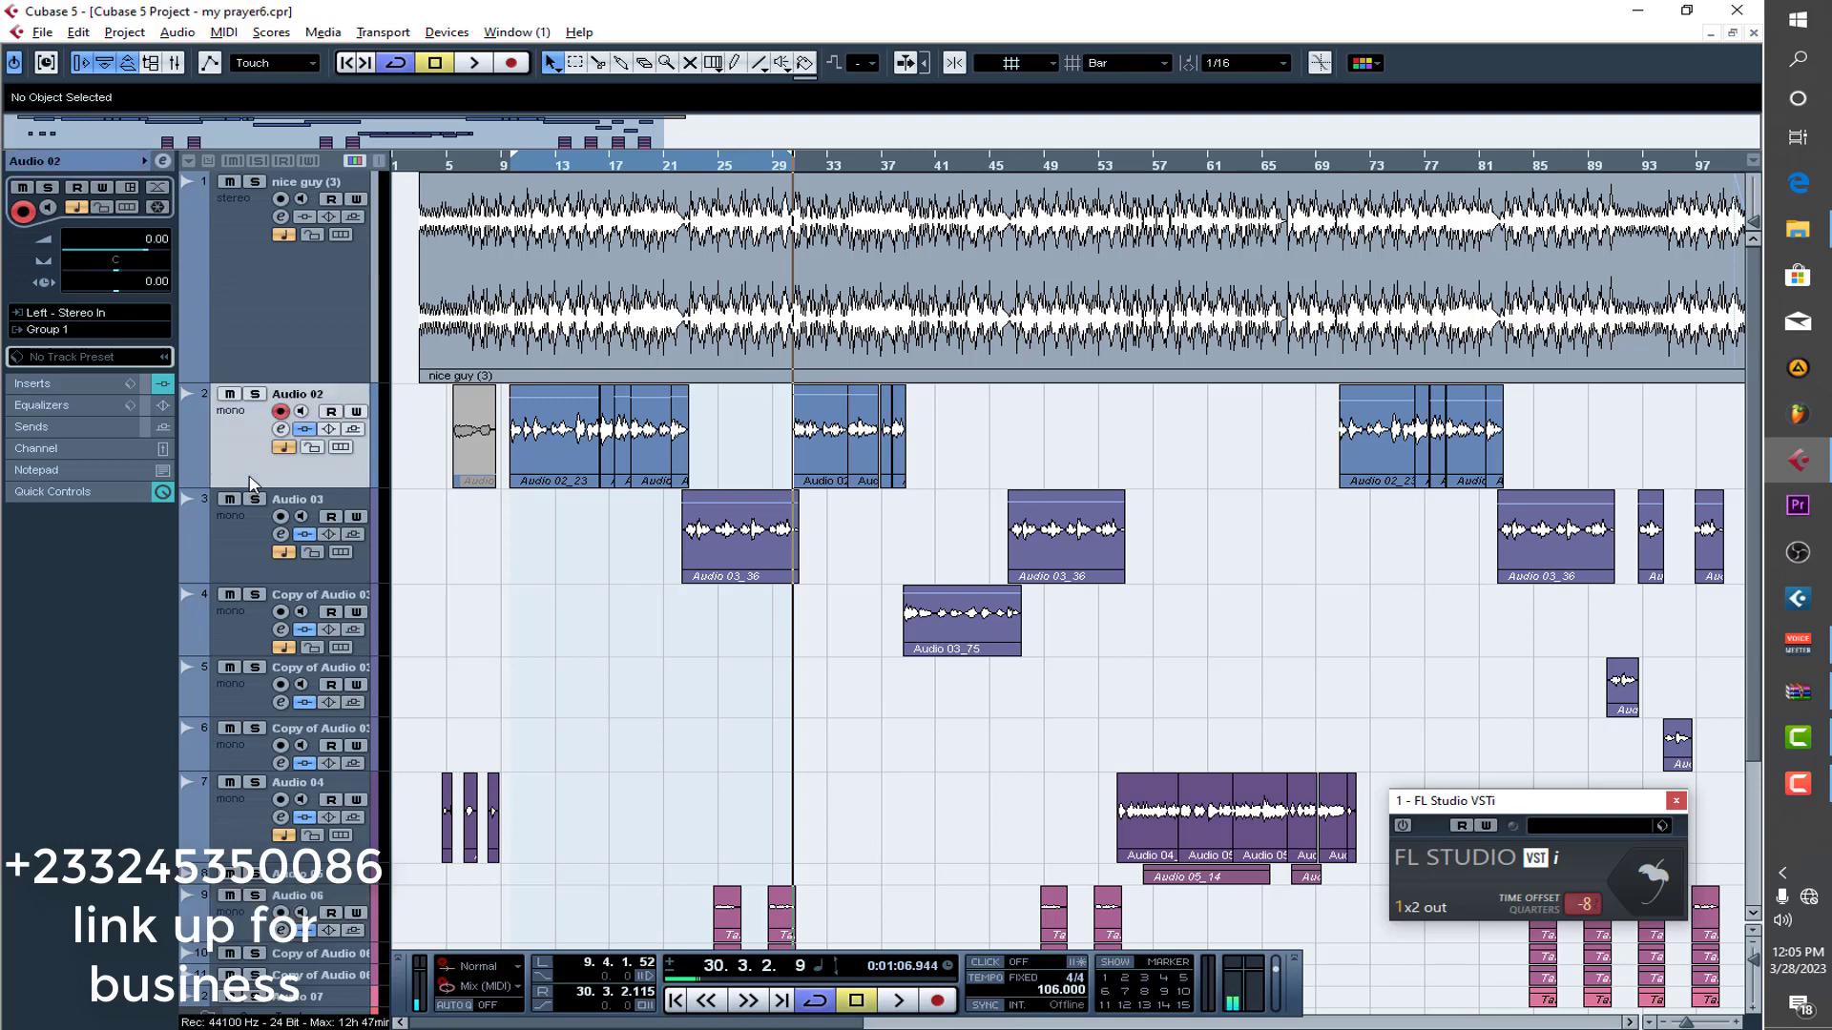
left_click(75, 383)
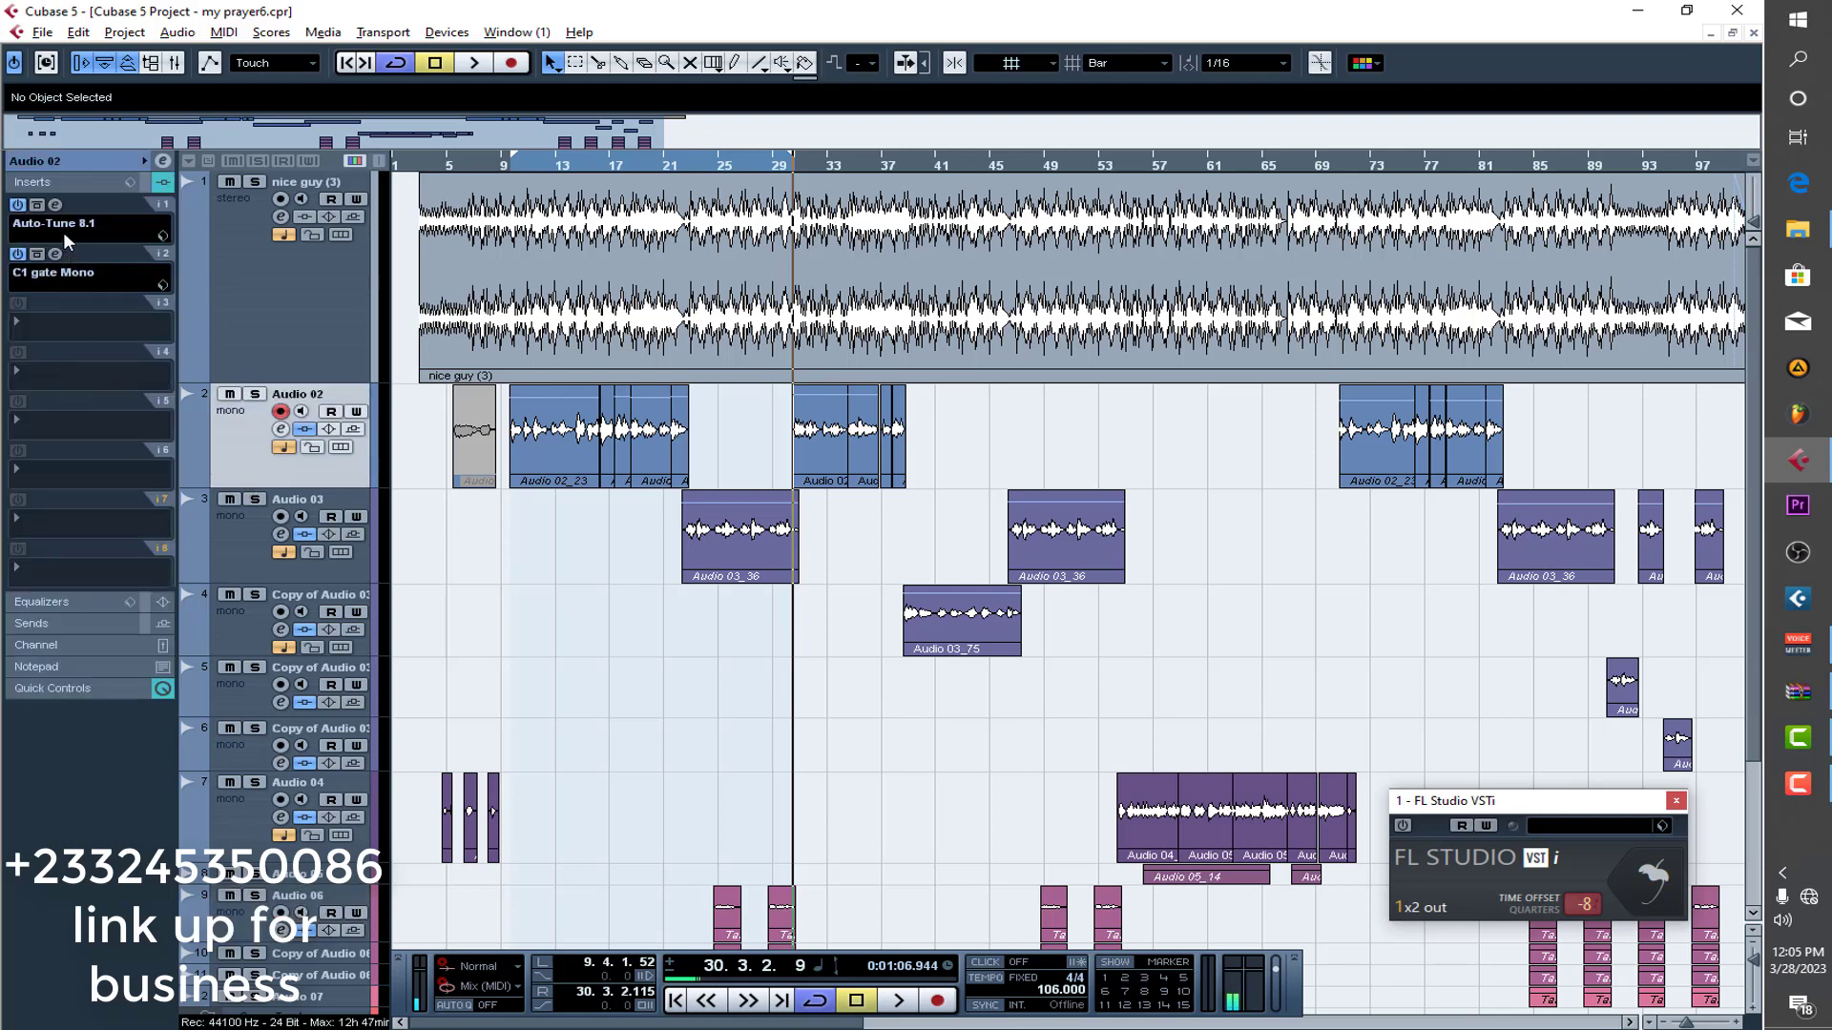
left_click(57, 207)
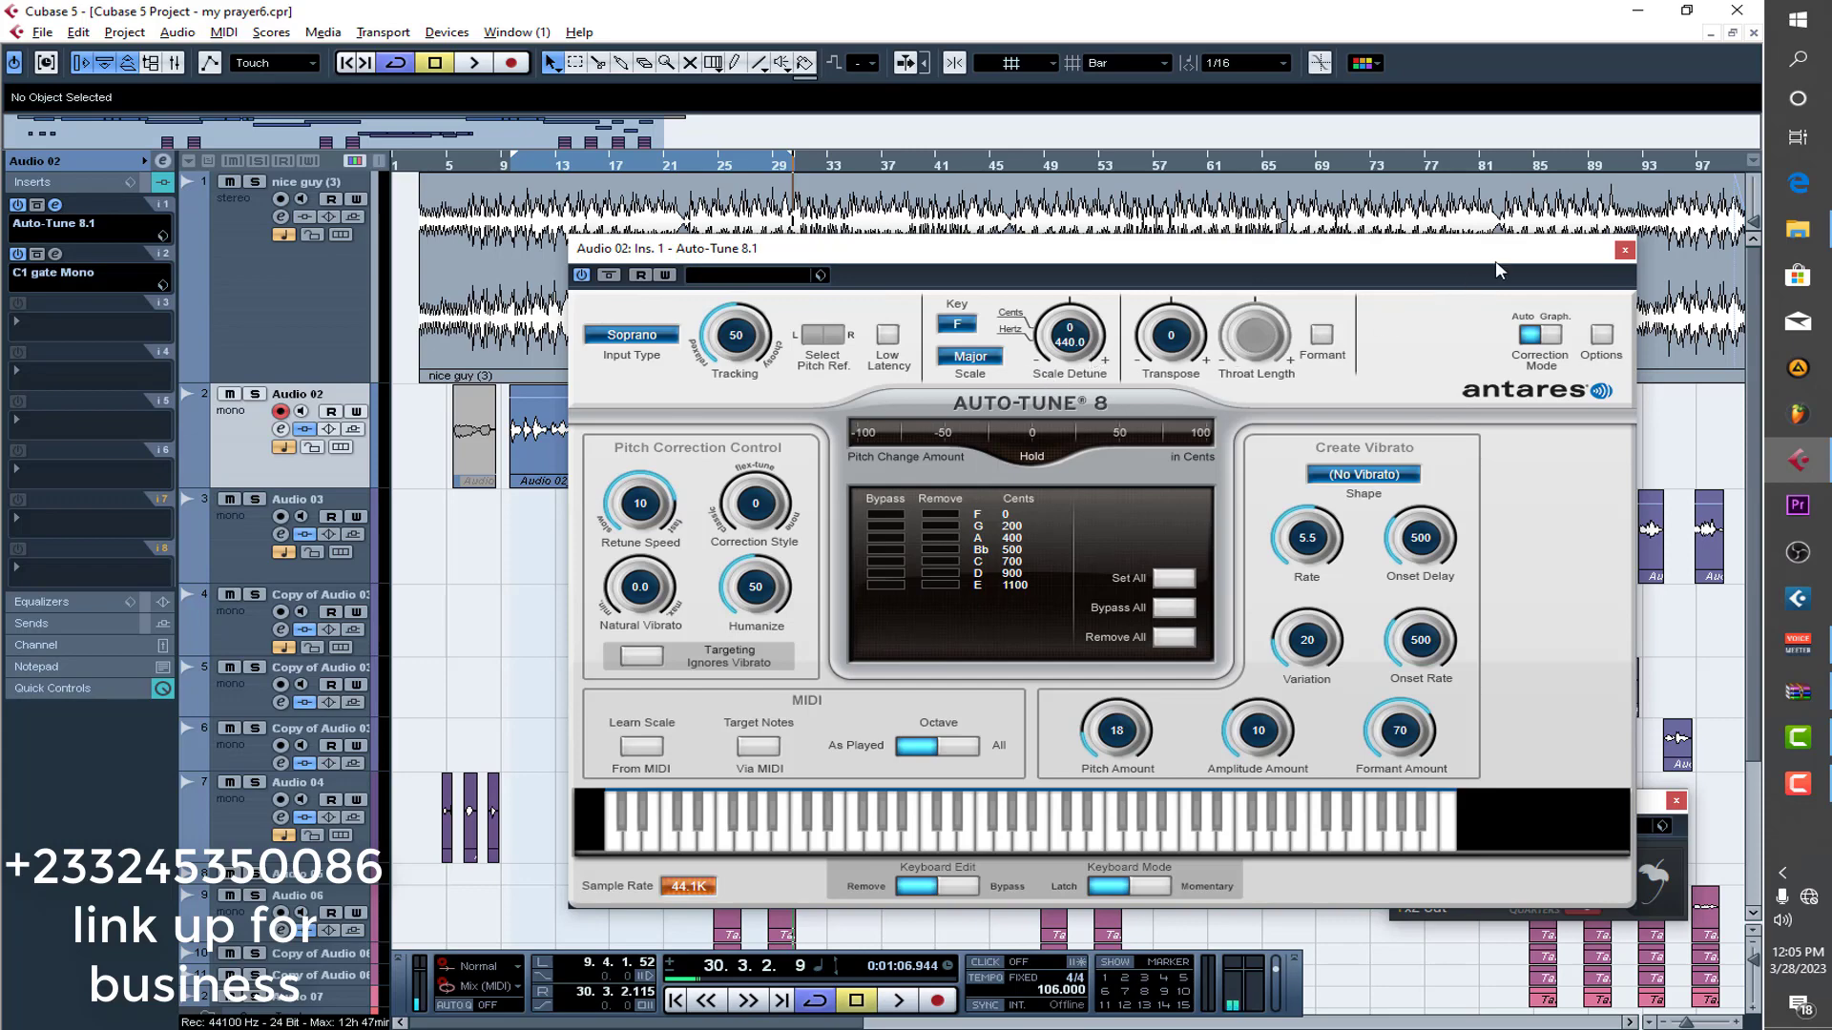
Close Auto-Tune 8.1, solo the Audio 02 track and view the insert chain of Group 1.
left_click(1625, 251)
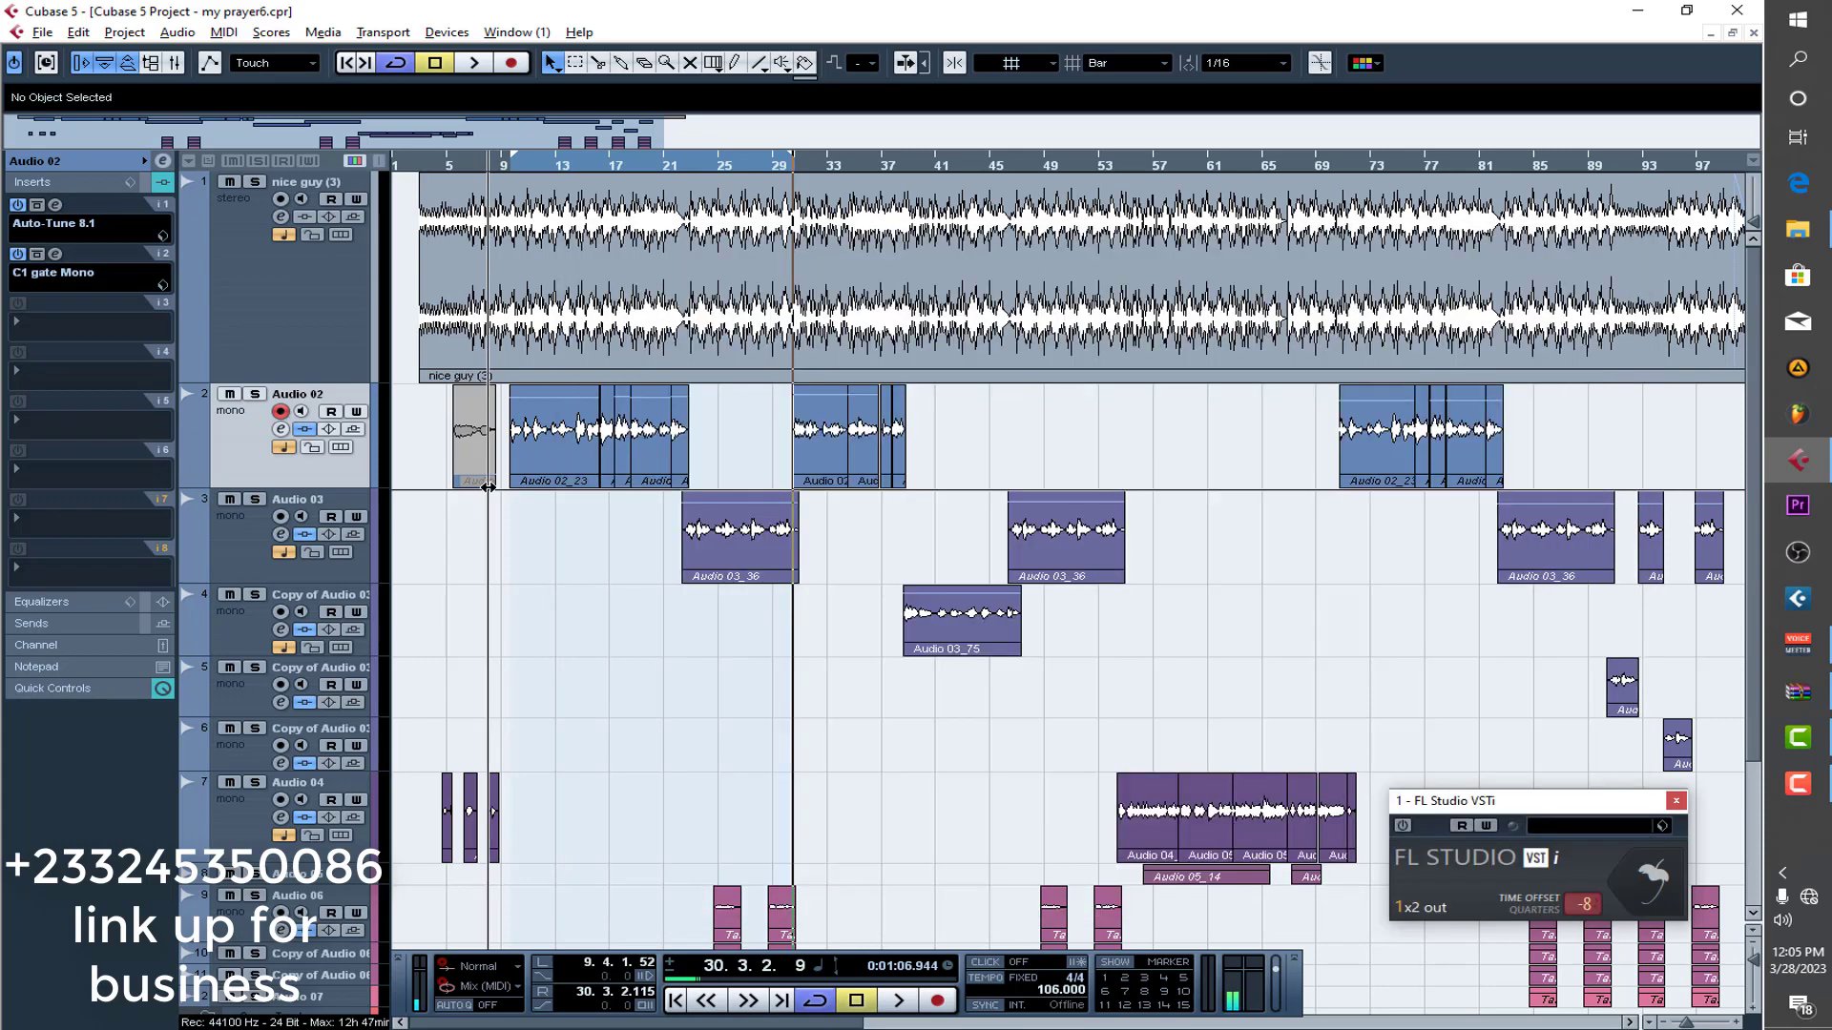
left_click(254, 395)
scroll(462, 671, "down", 3)
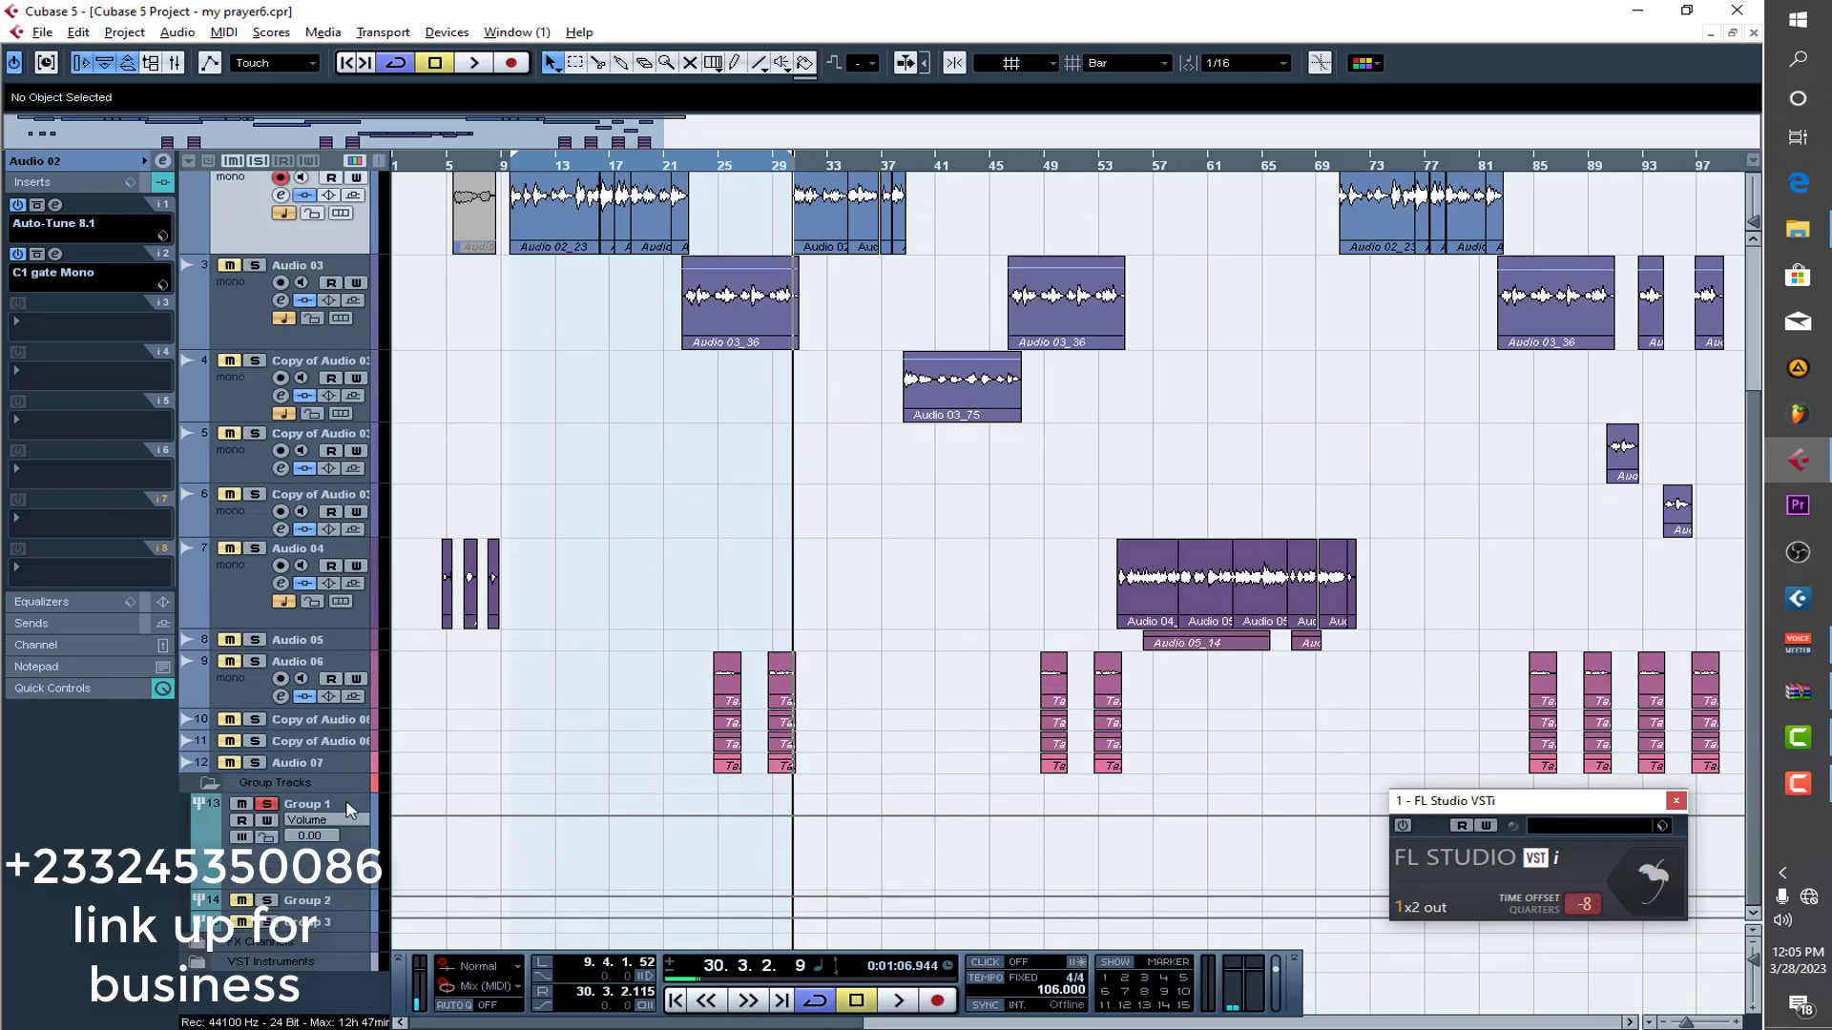
left_click(304, 888)
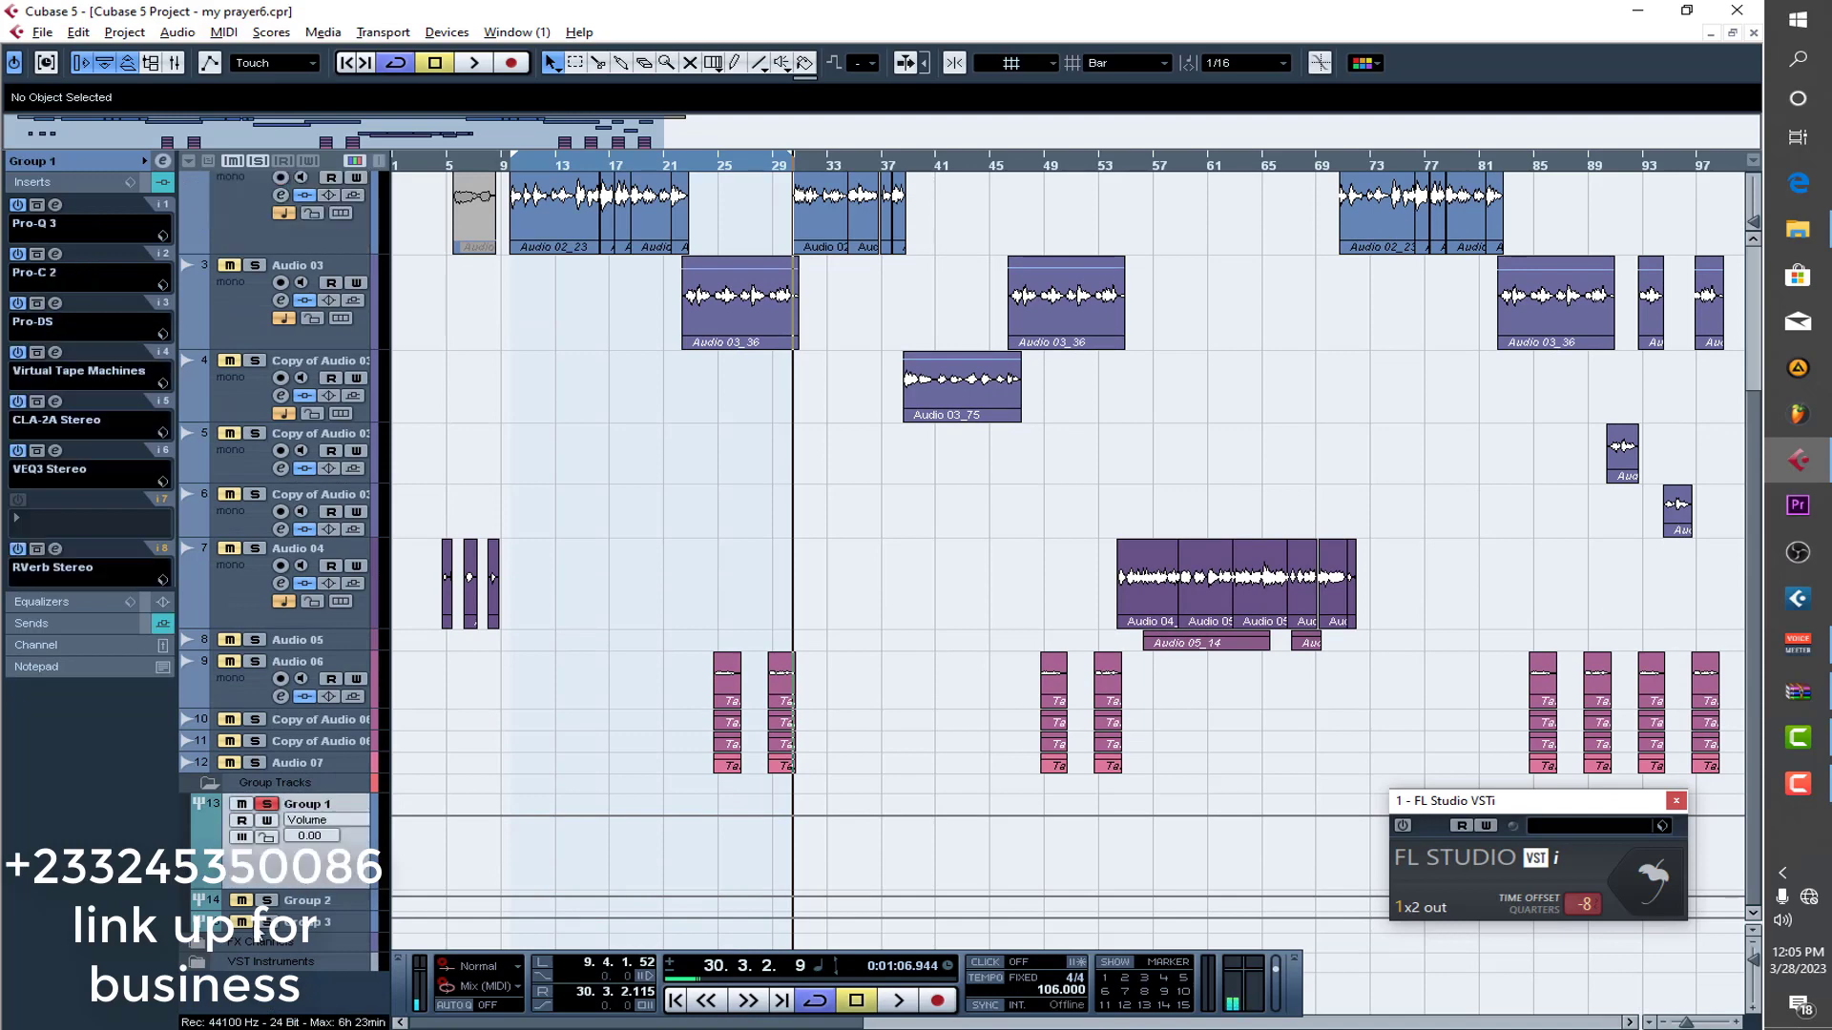
left_click(199, 944)
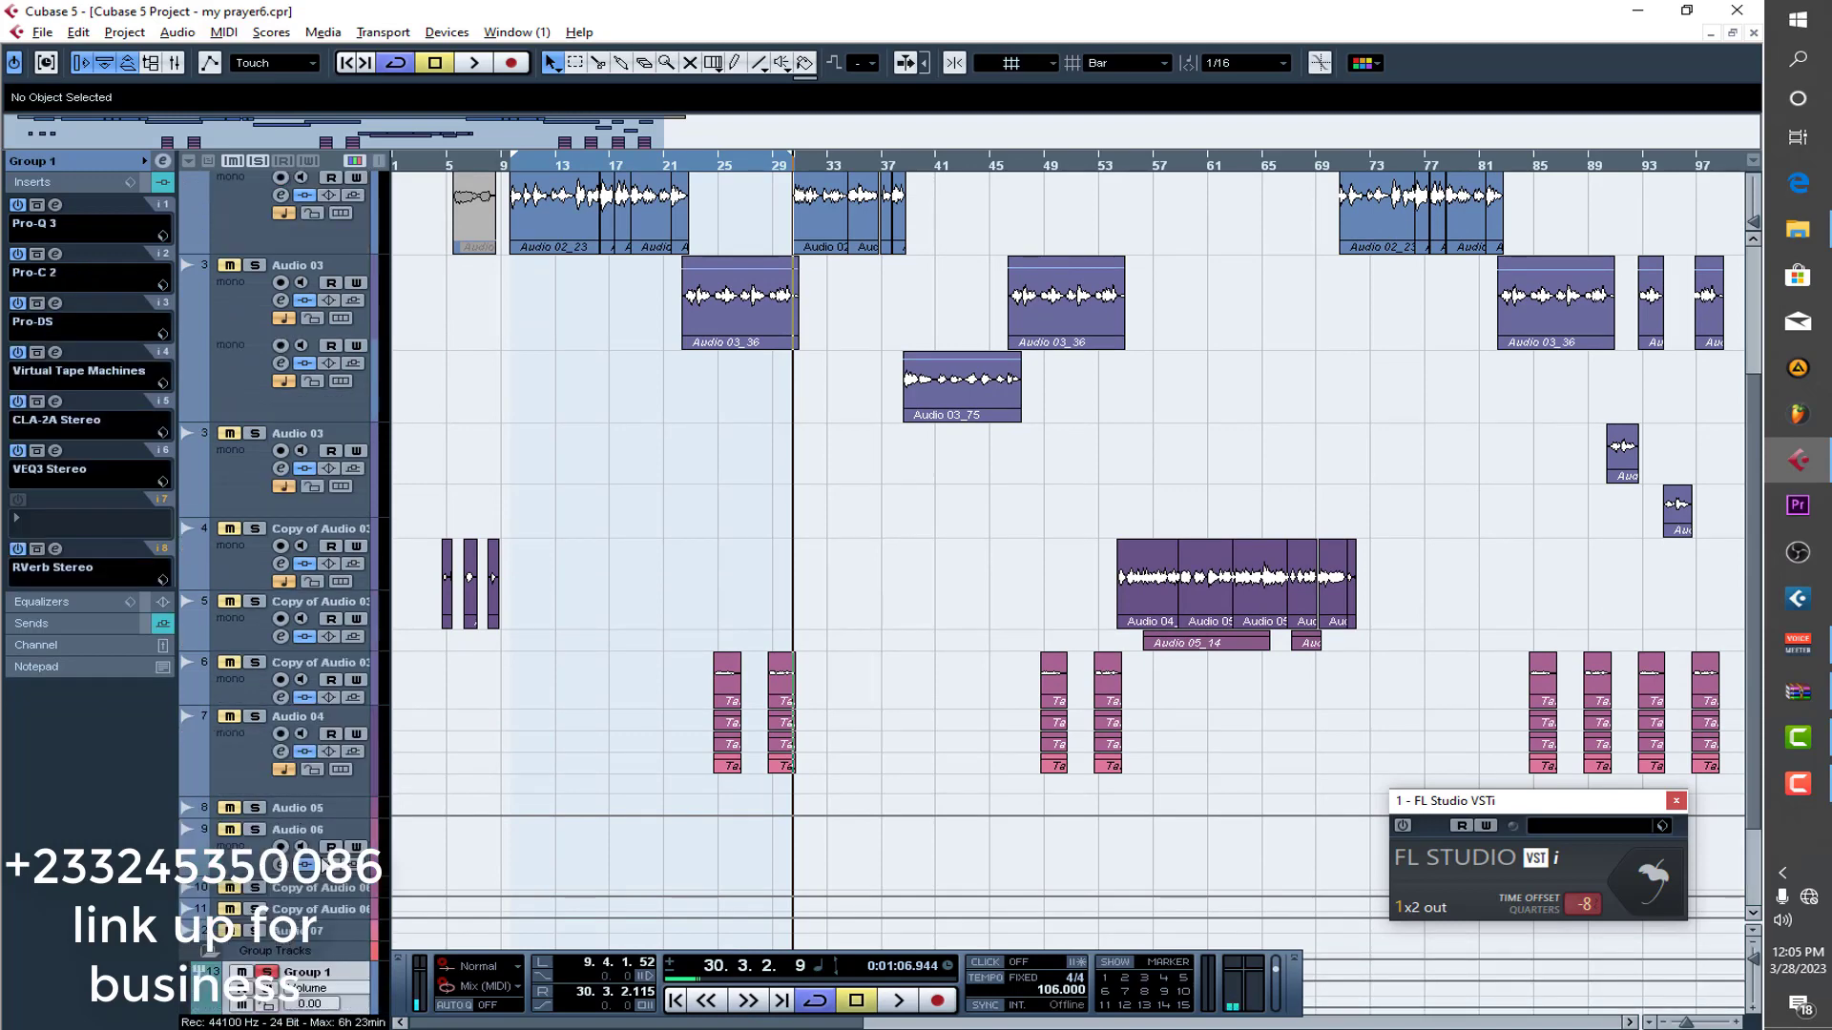
scroll(239, 591, "up", 3)
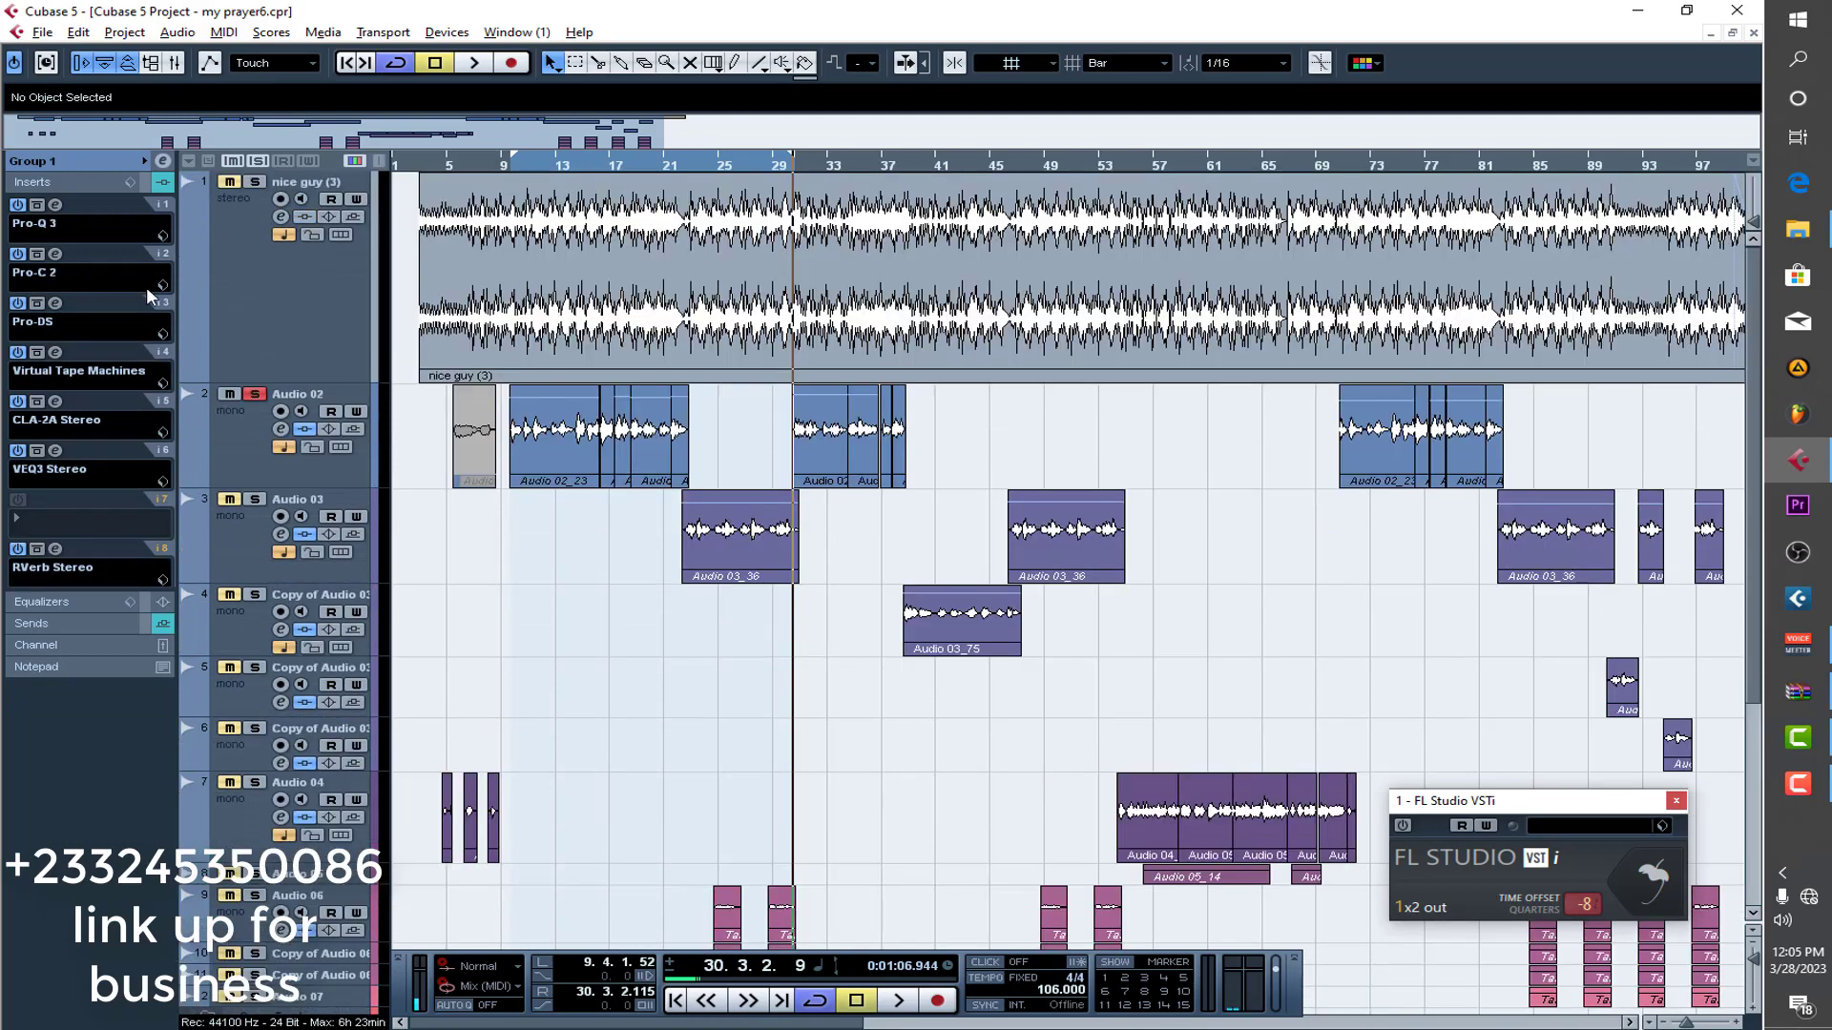
Play the soloed Audio 02 vocal from about bar 10, with the arrangement zoomed in to about bars 1 to 70, and stop.
left_click(520, 163)
key("space")
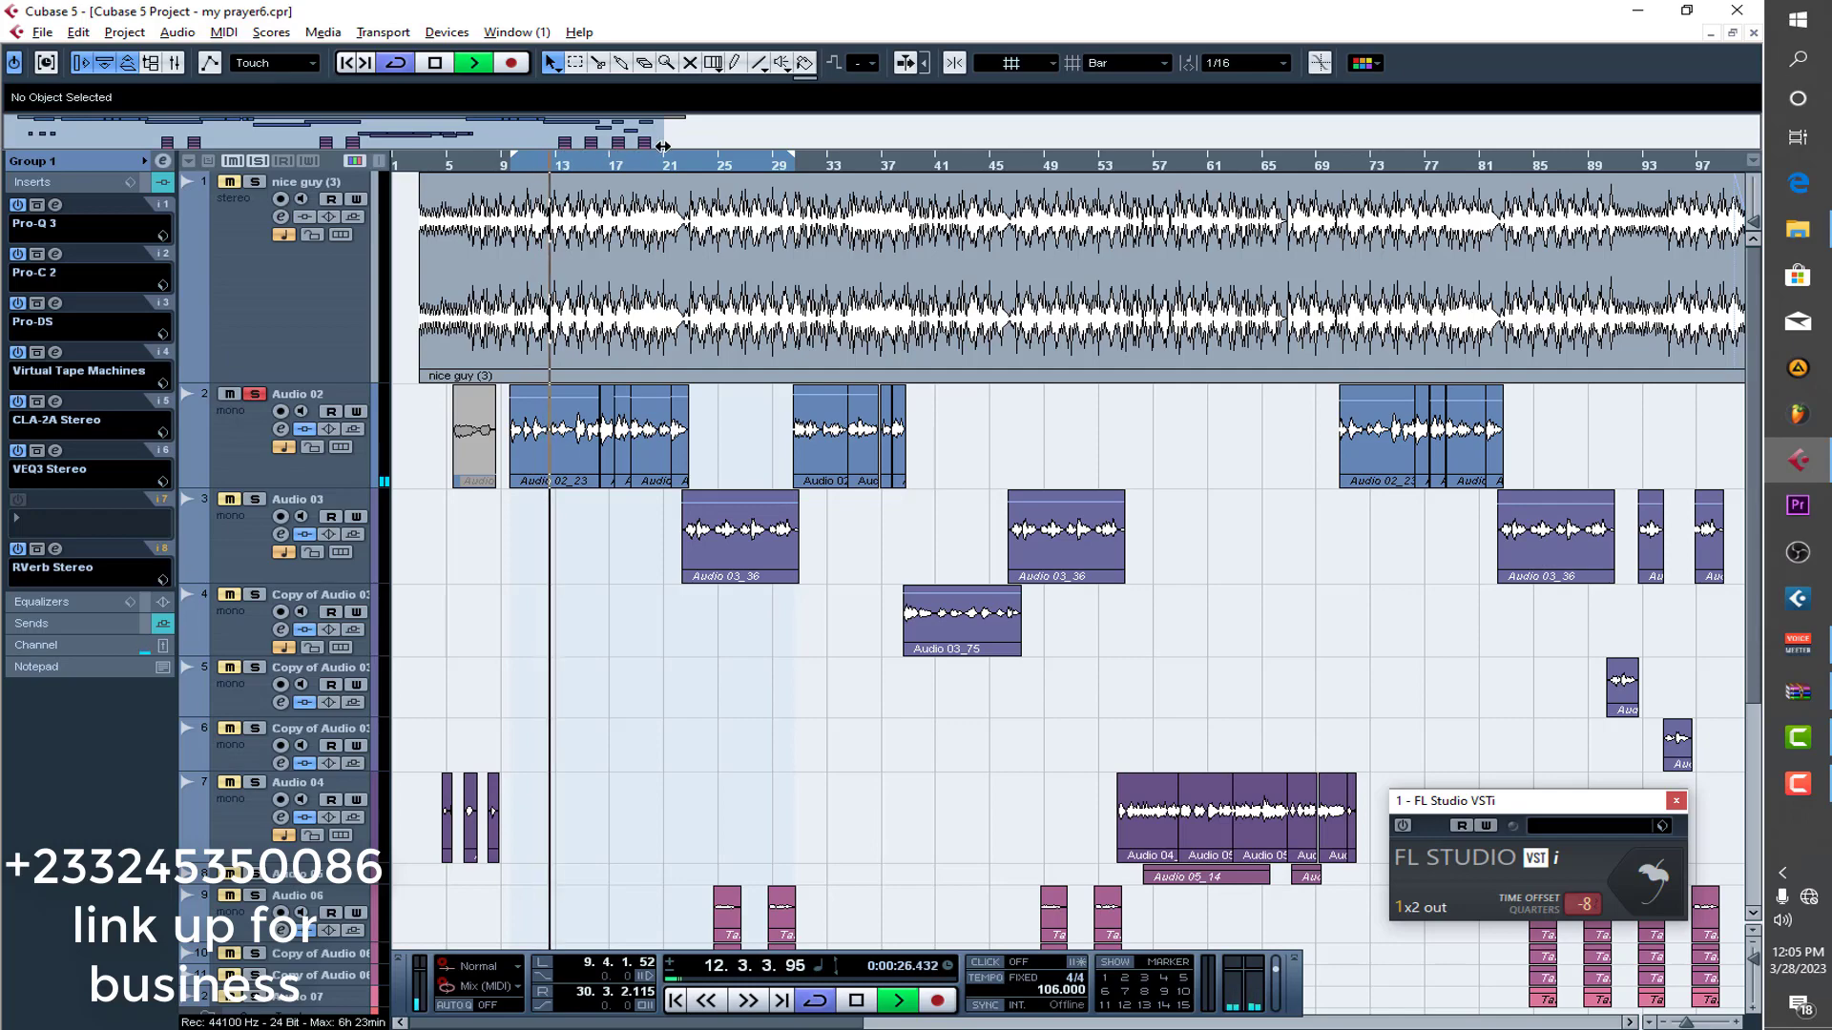
left_click_drag(684, 145, 470, 145)
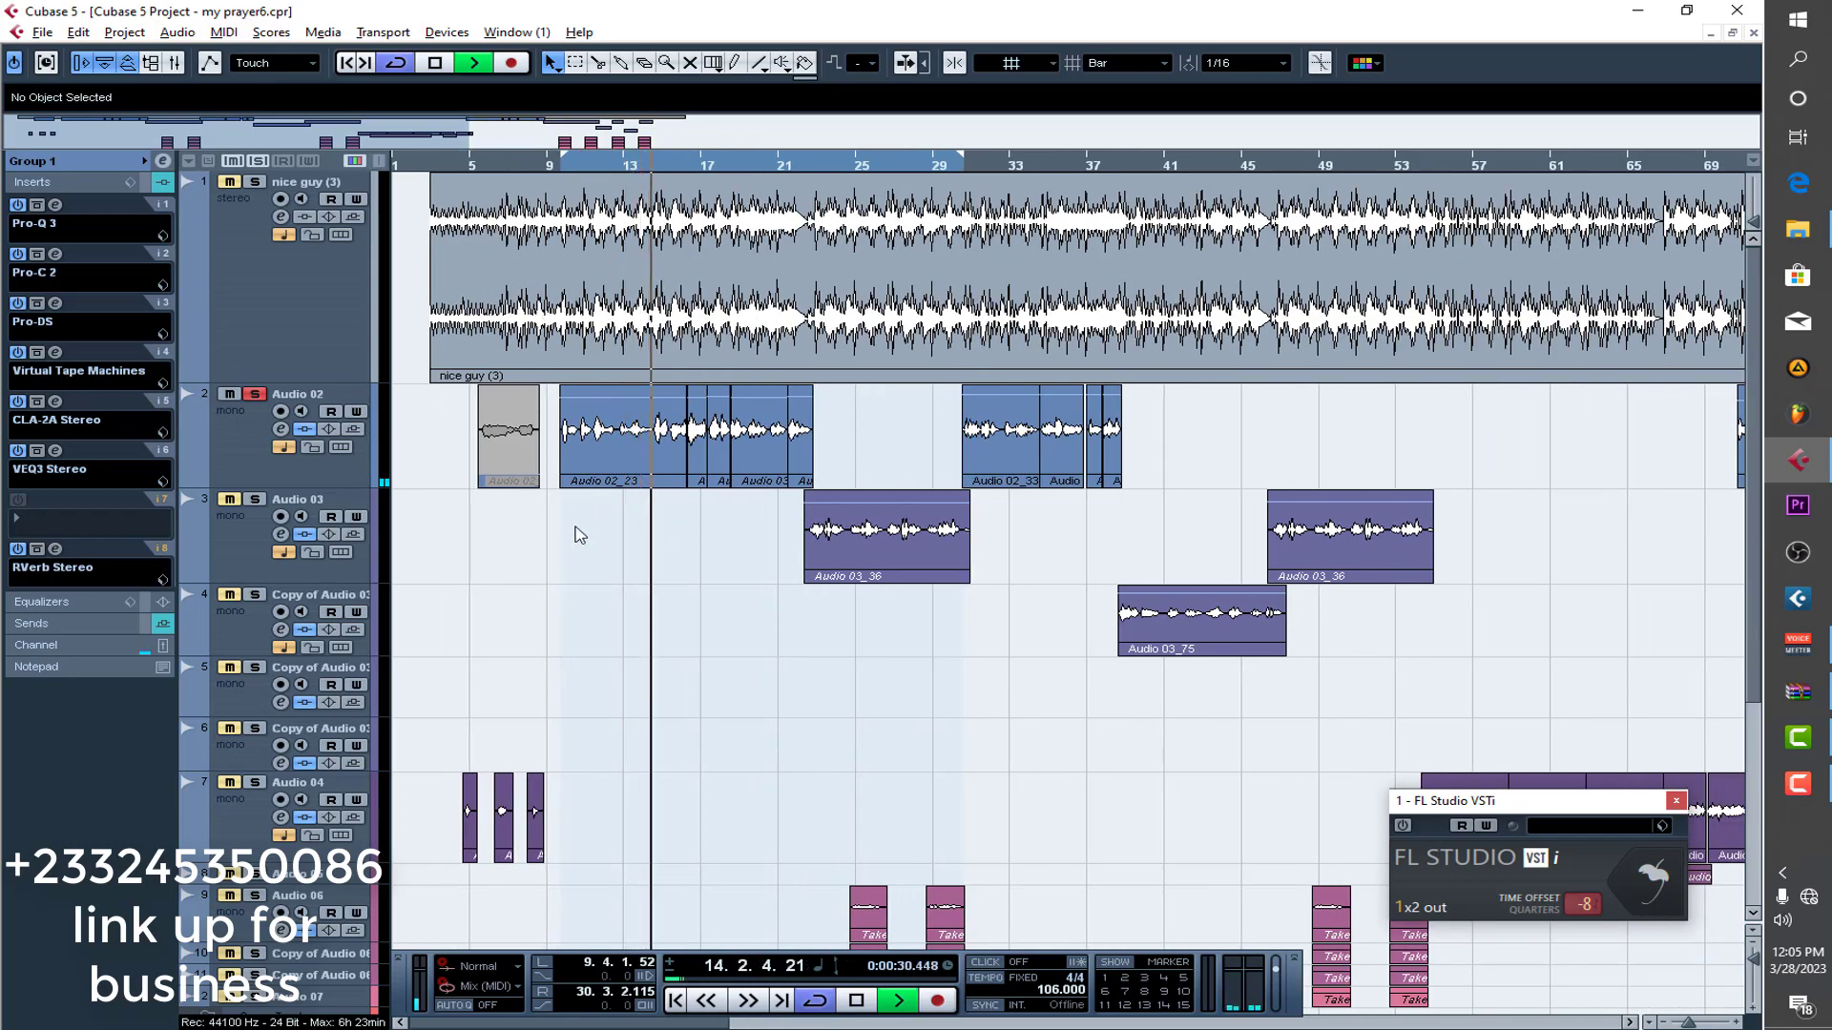
key("space")
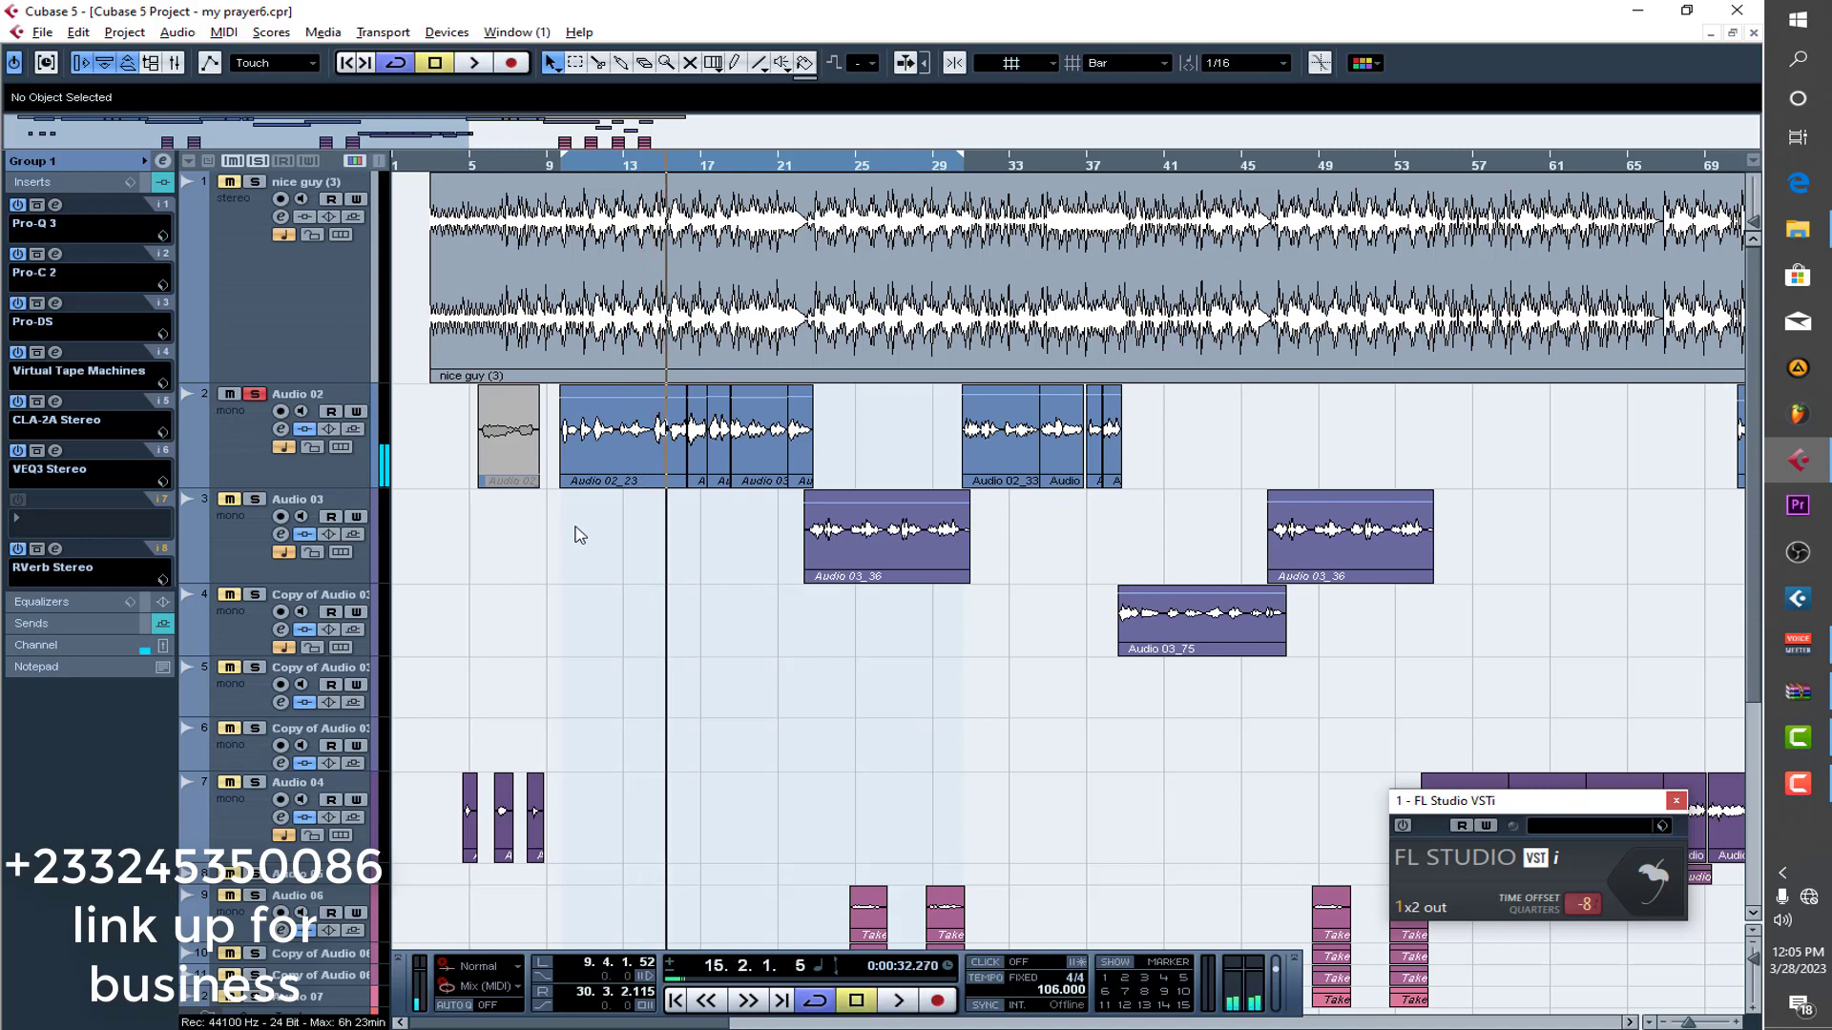
Bypass the inserts of the Audio 02 track and both the inserts and sends of Group 2.
left_click(322, 480)
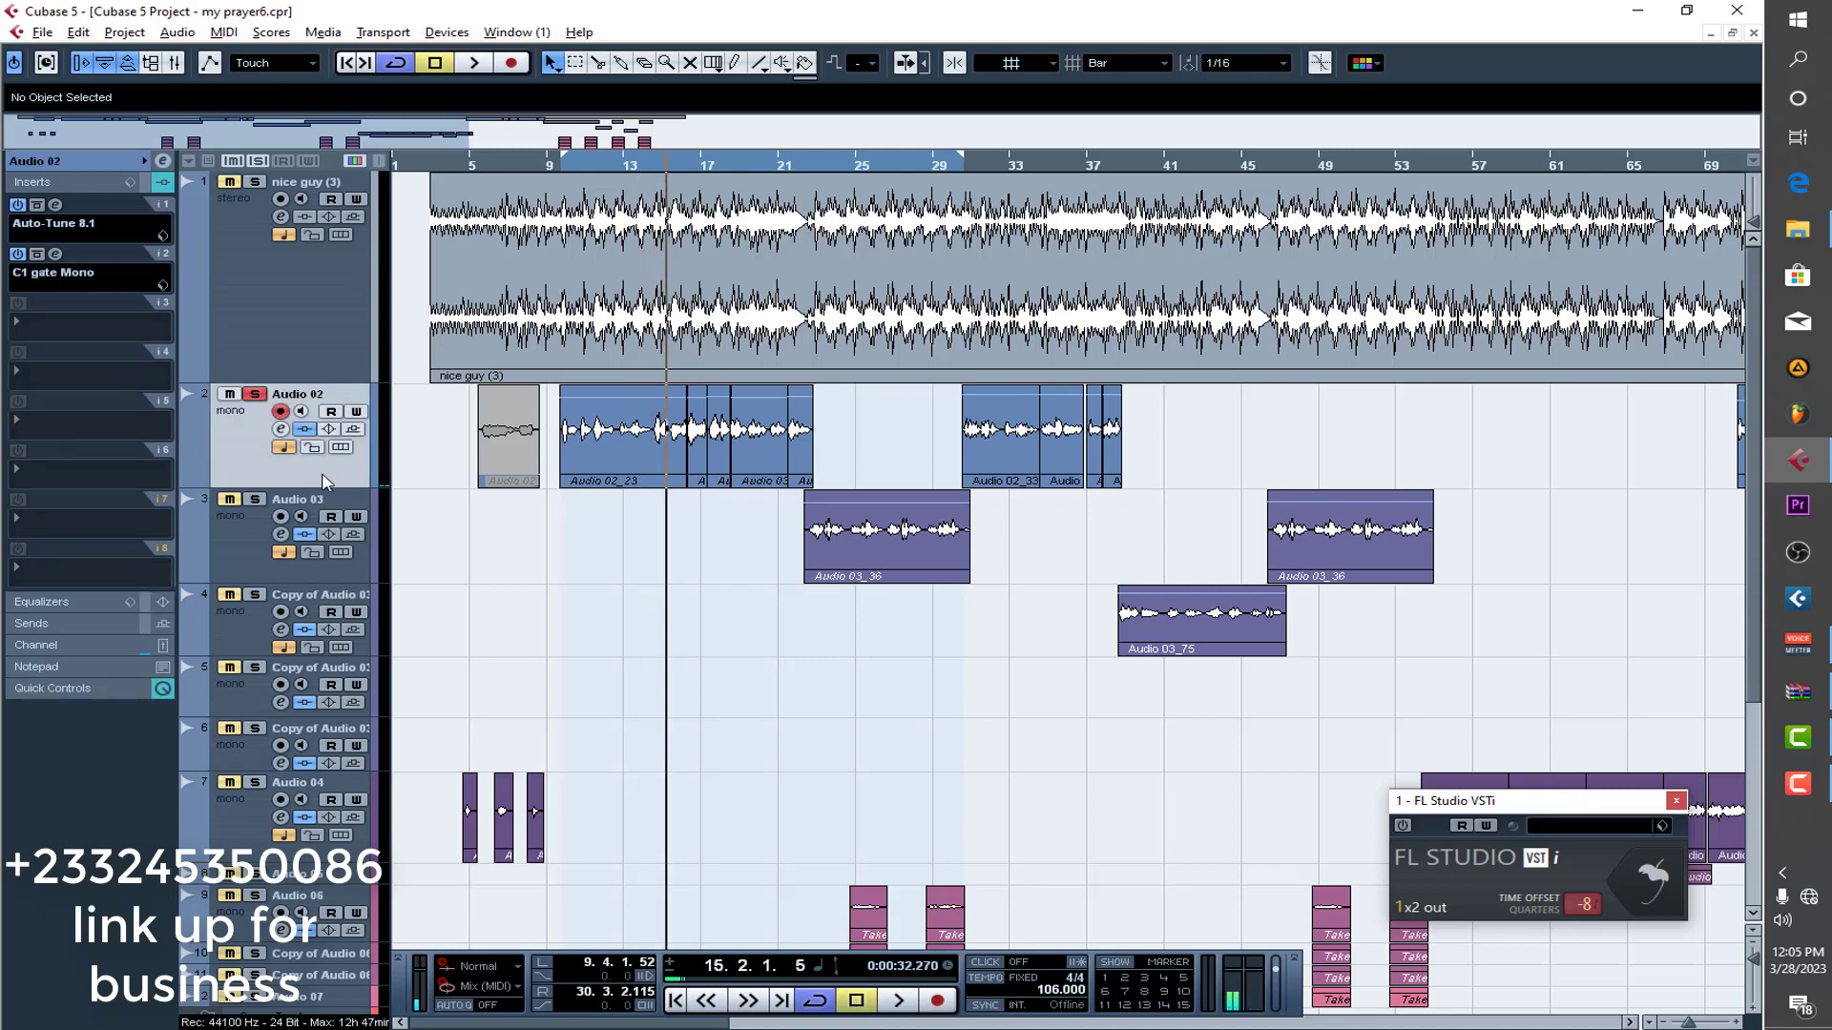
left_click(153, 186)
scroll(325, 858, "down", 5)
left_click(335, 762)
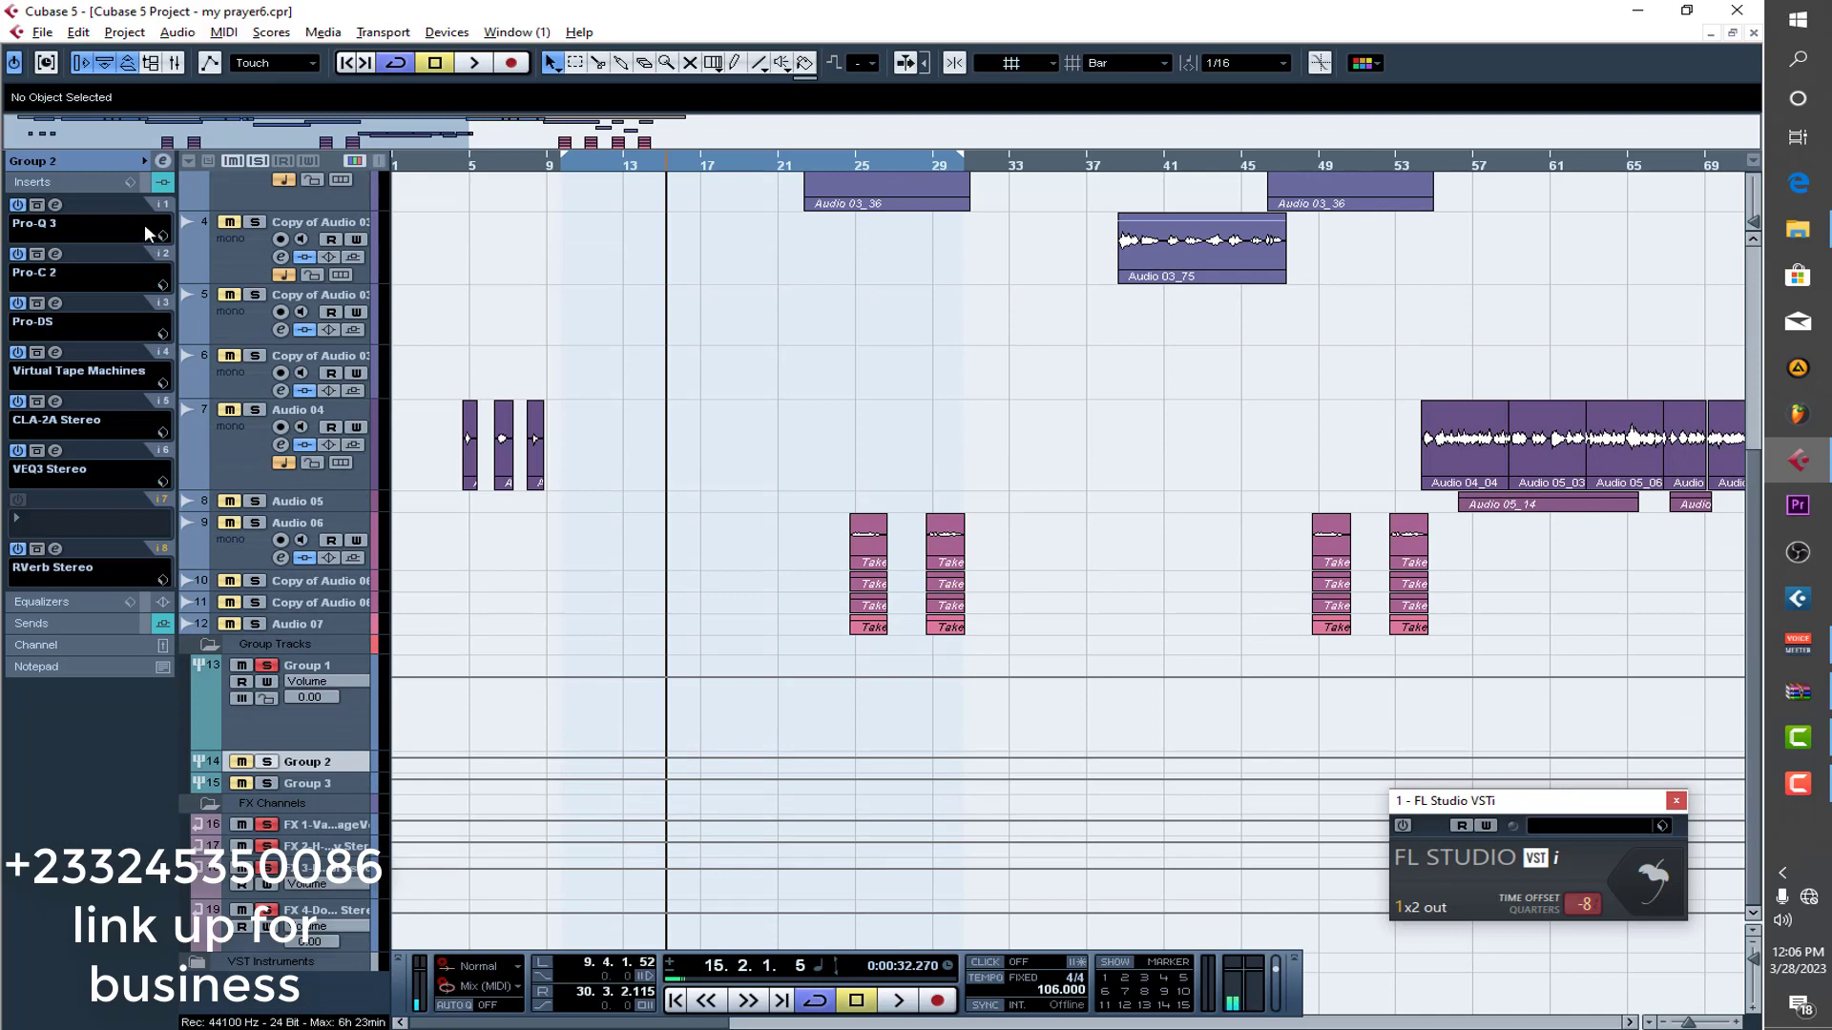
left_click(144, 182)
left_click(112, 624)
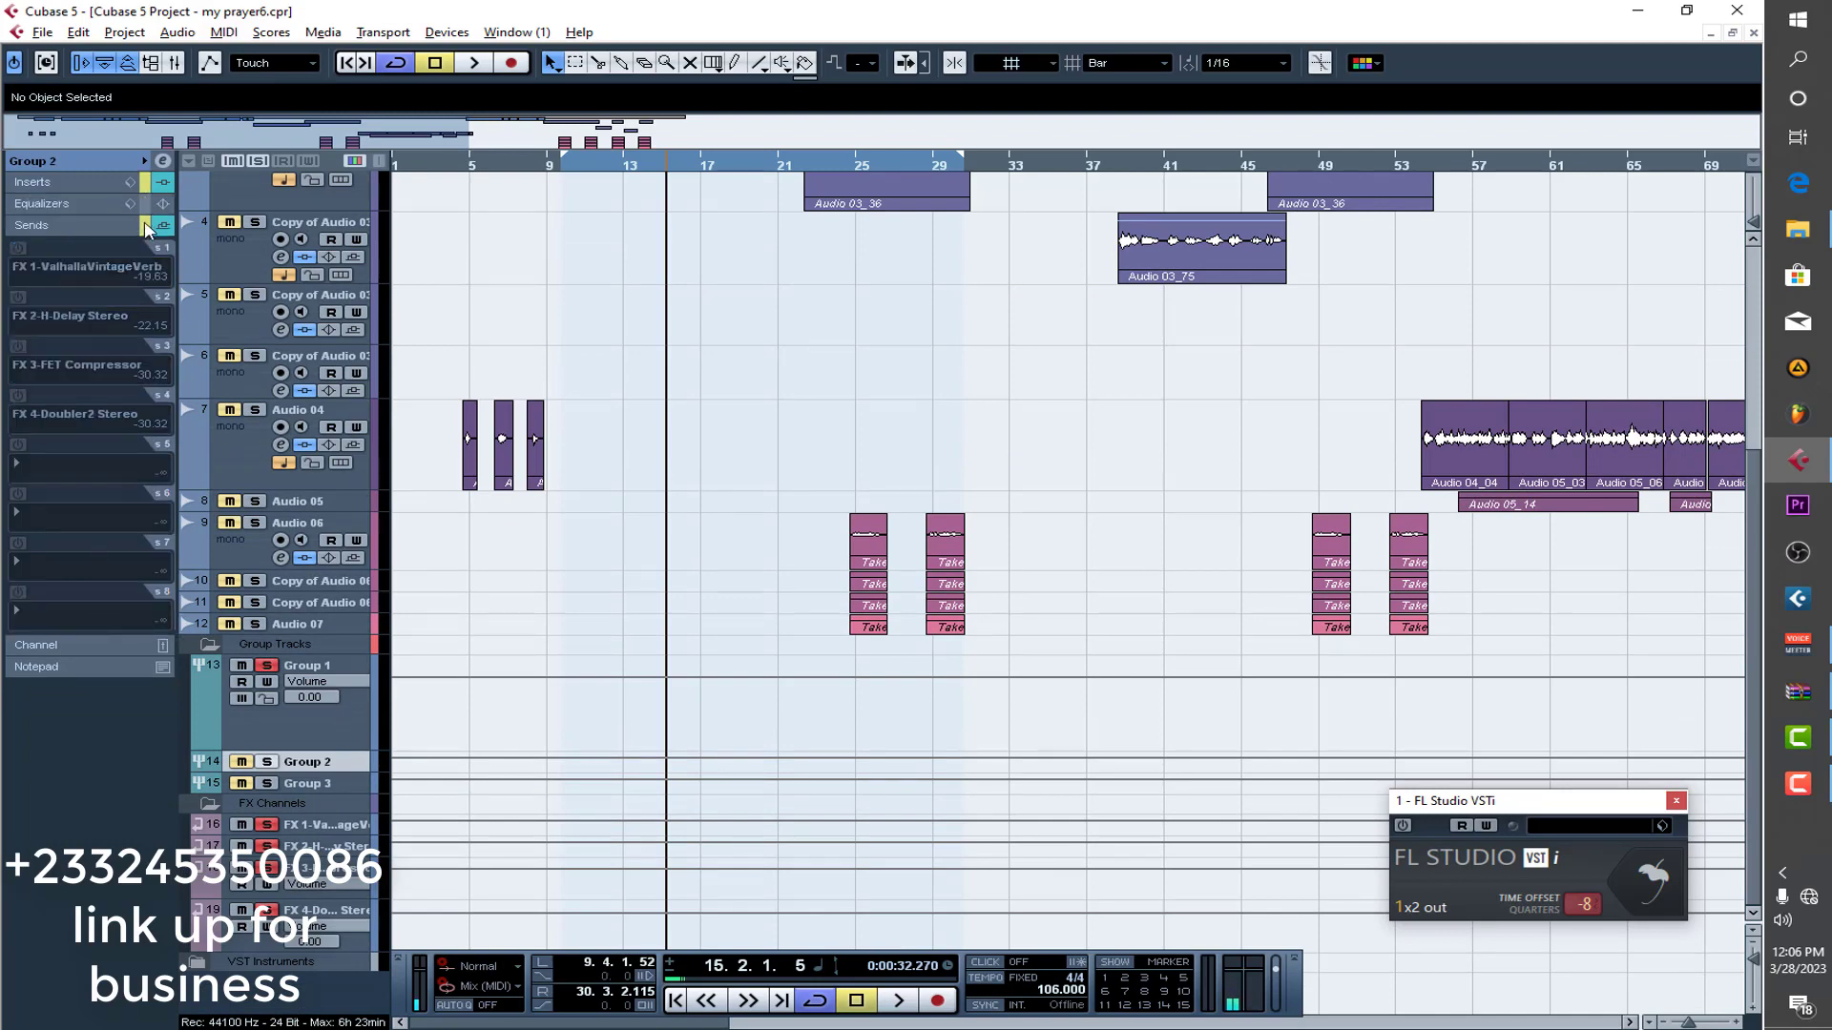
Bypass the inserts and sends of Group 1.
scroll(646, 526, "up", 5)
scroll(647, 526, "down", 5)
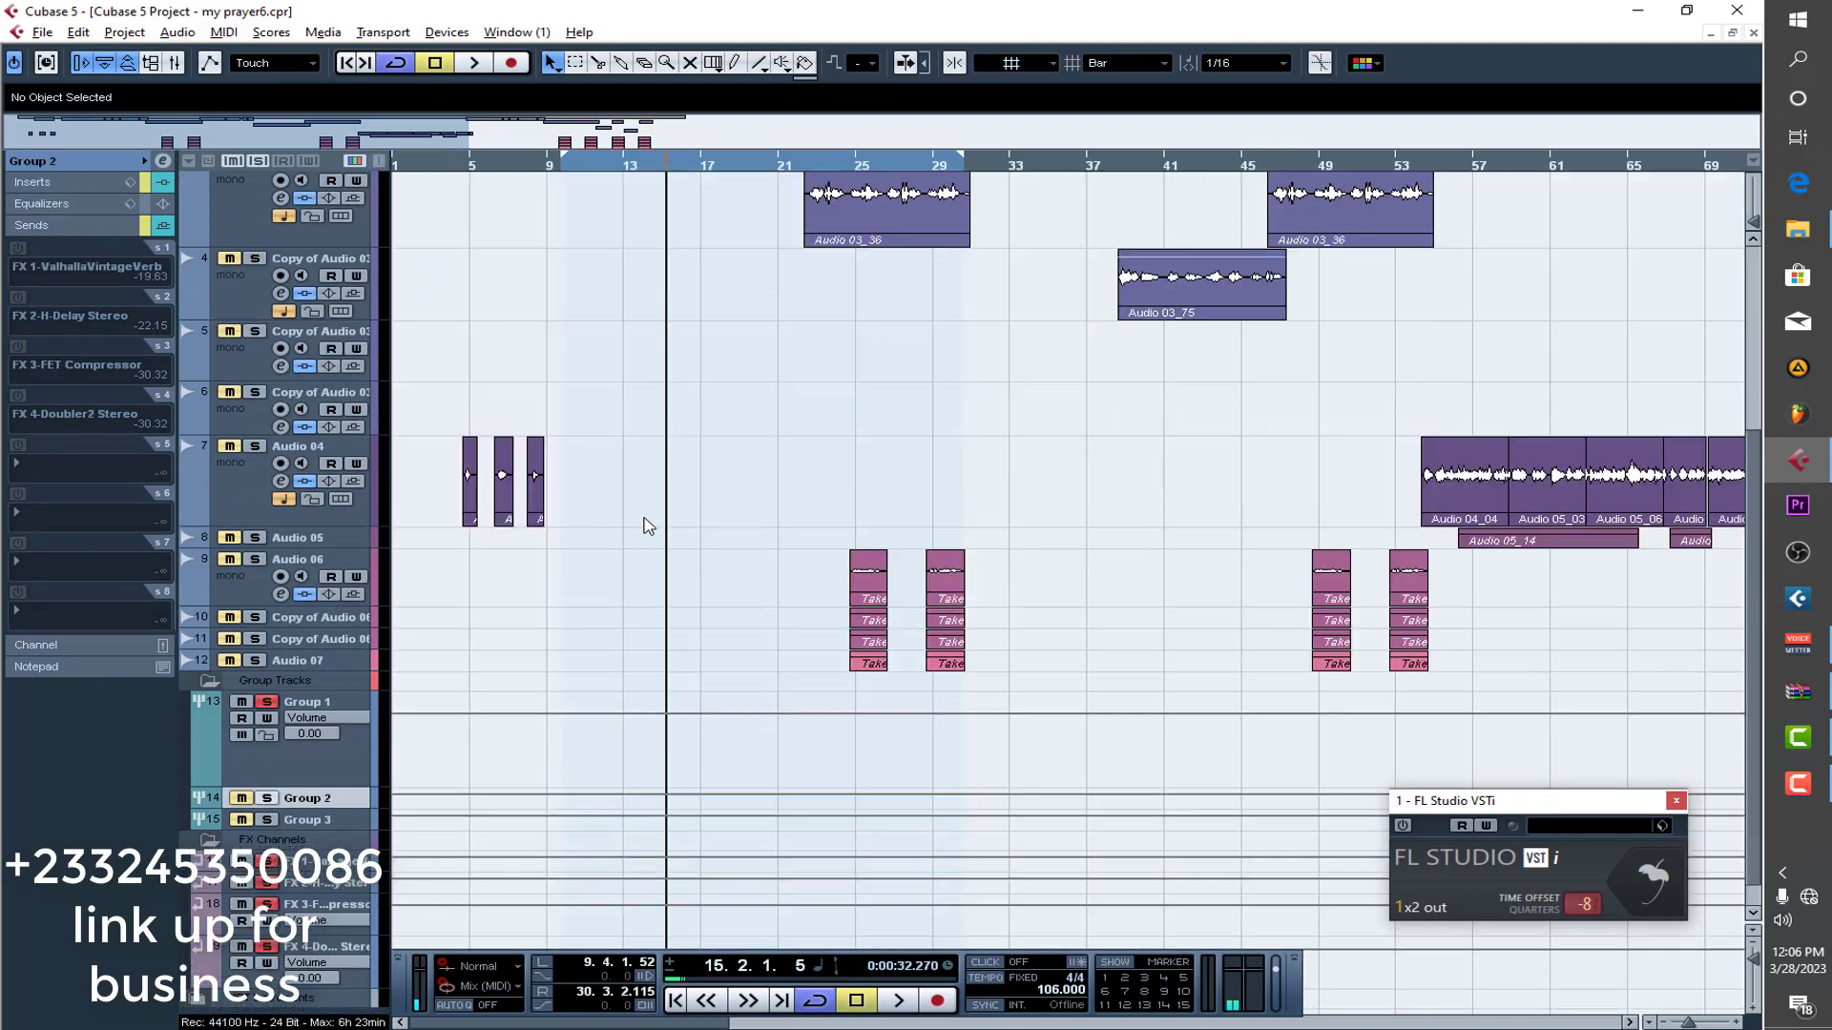
left_click(345, 778)
left_click(145, 225)
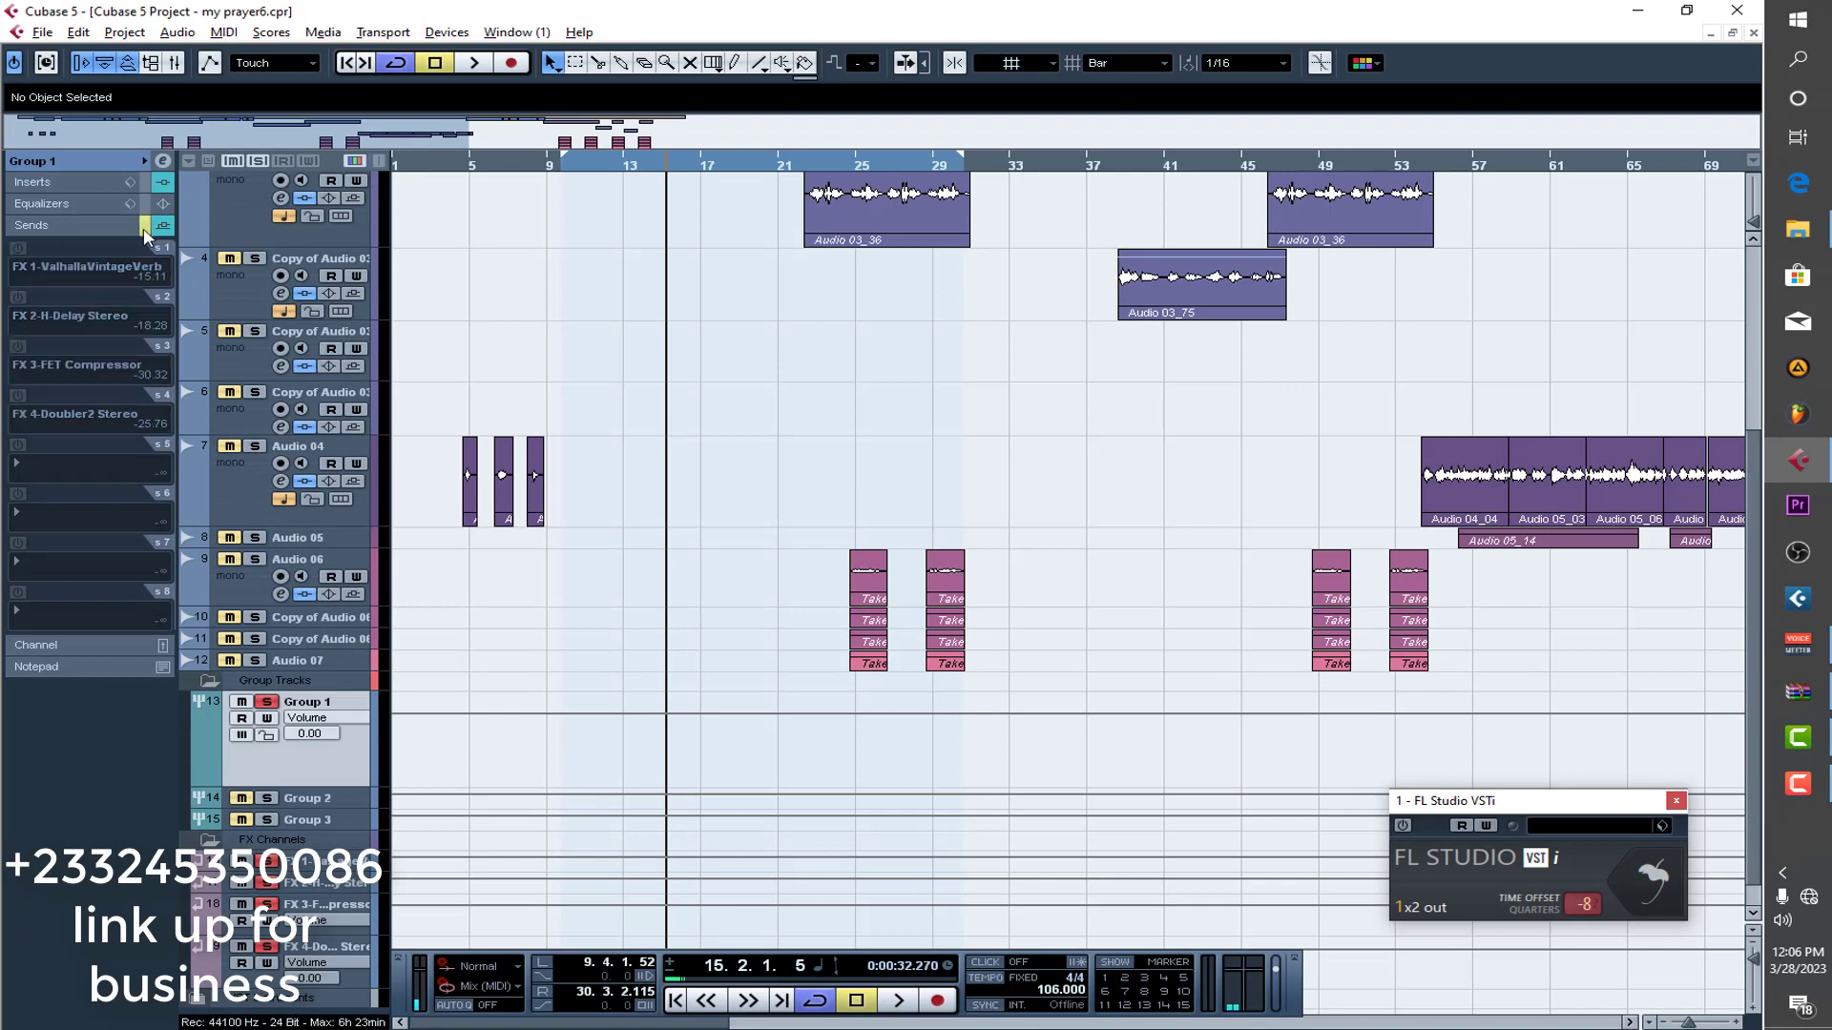
scroll(573, 414, "up", 5)
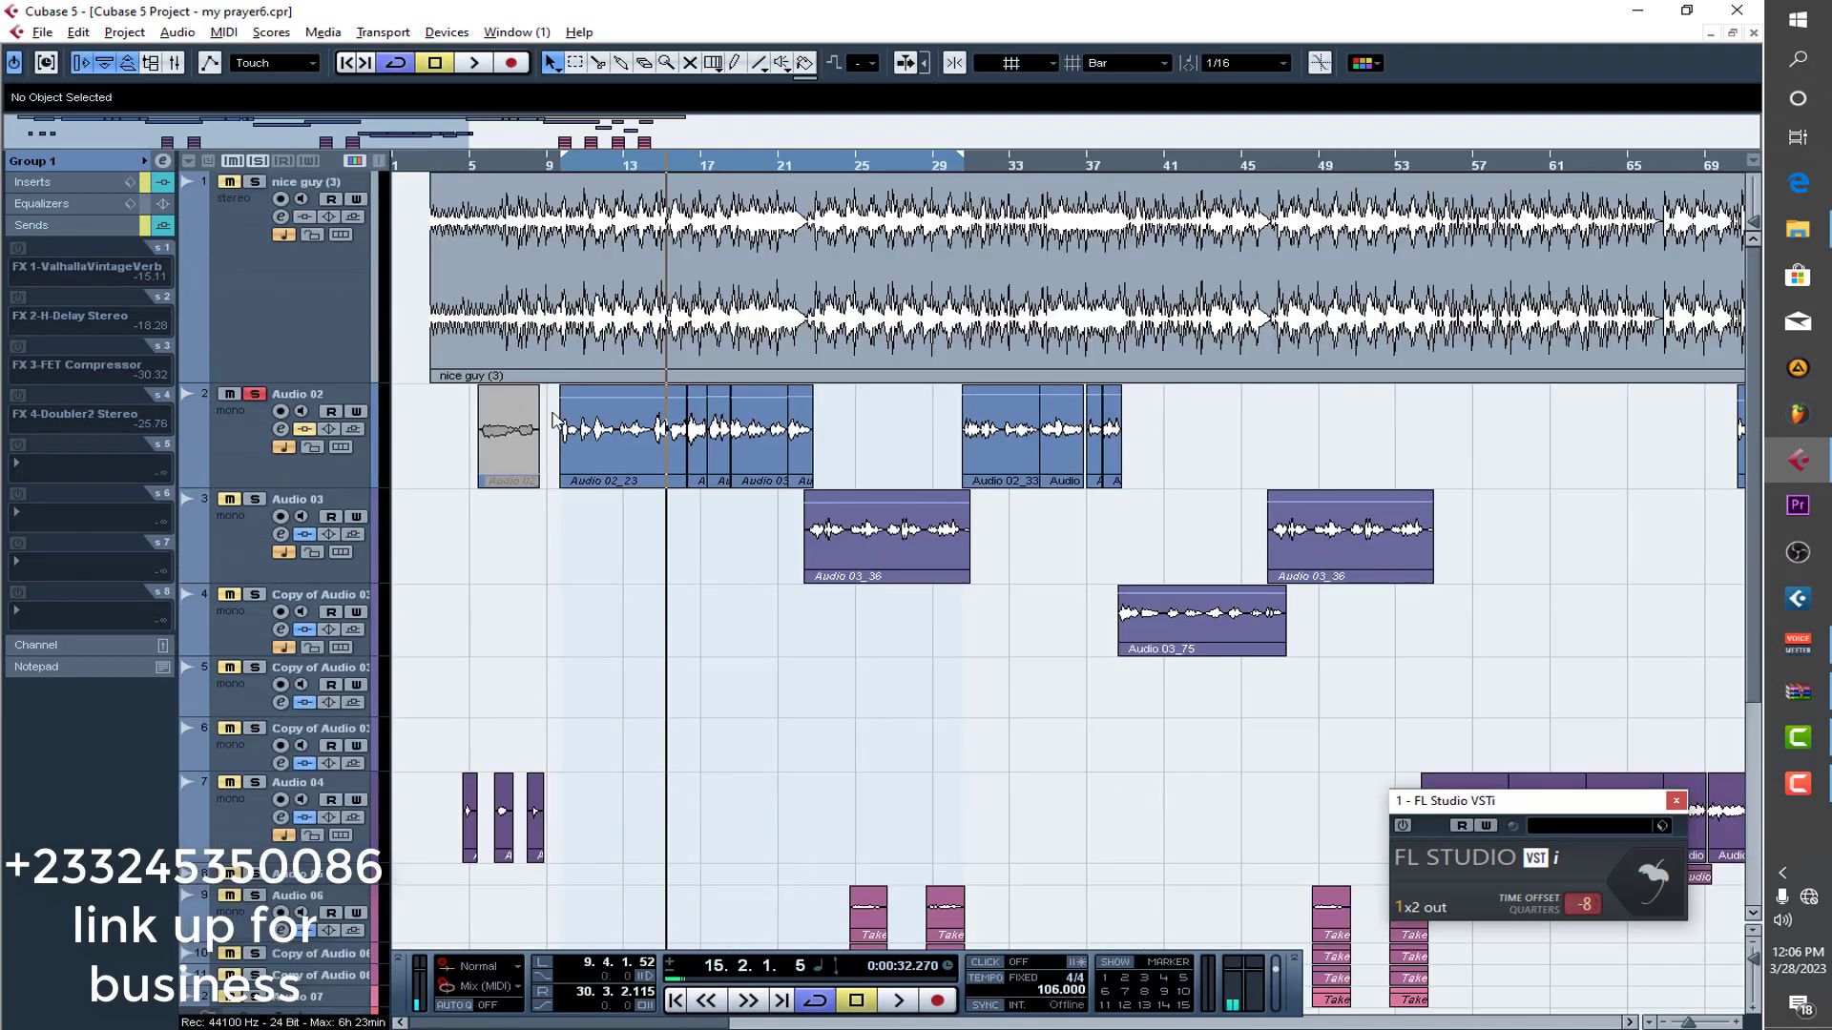
Play the unprocessed Audio 02 vocal from about bar 10 and stop at about bar 14.
left_click(256, 456)
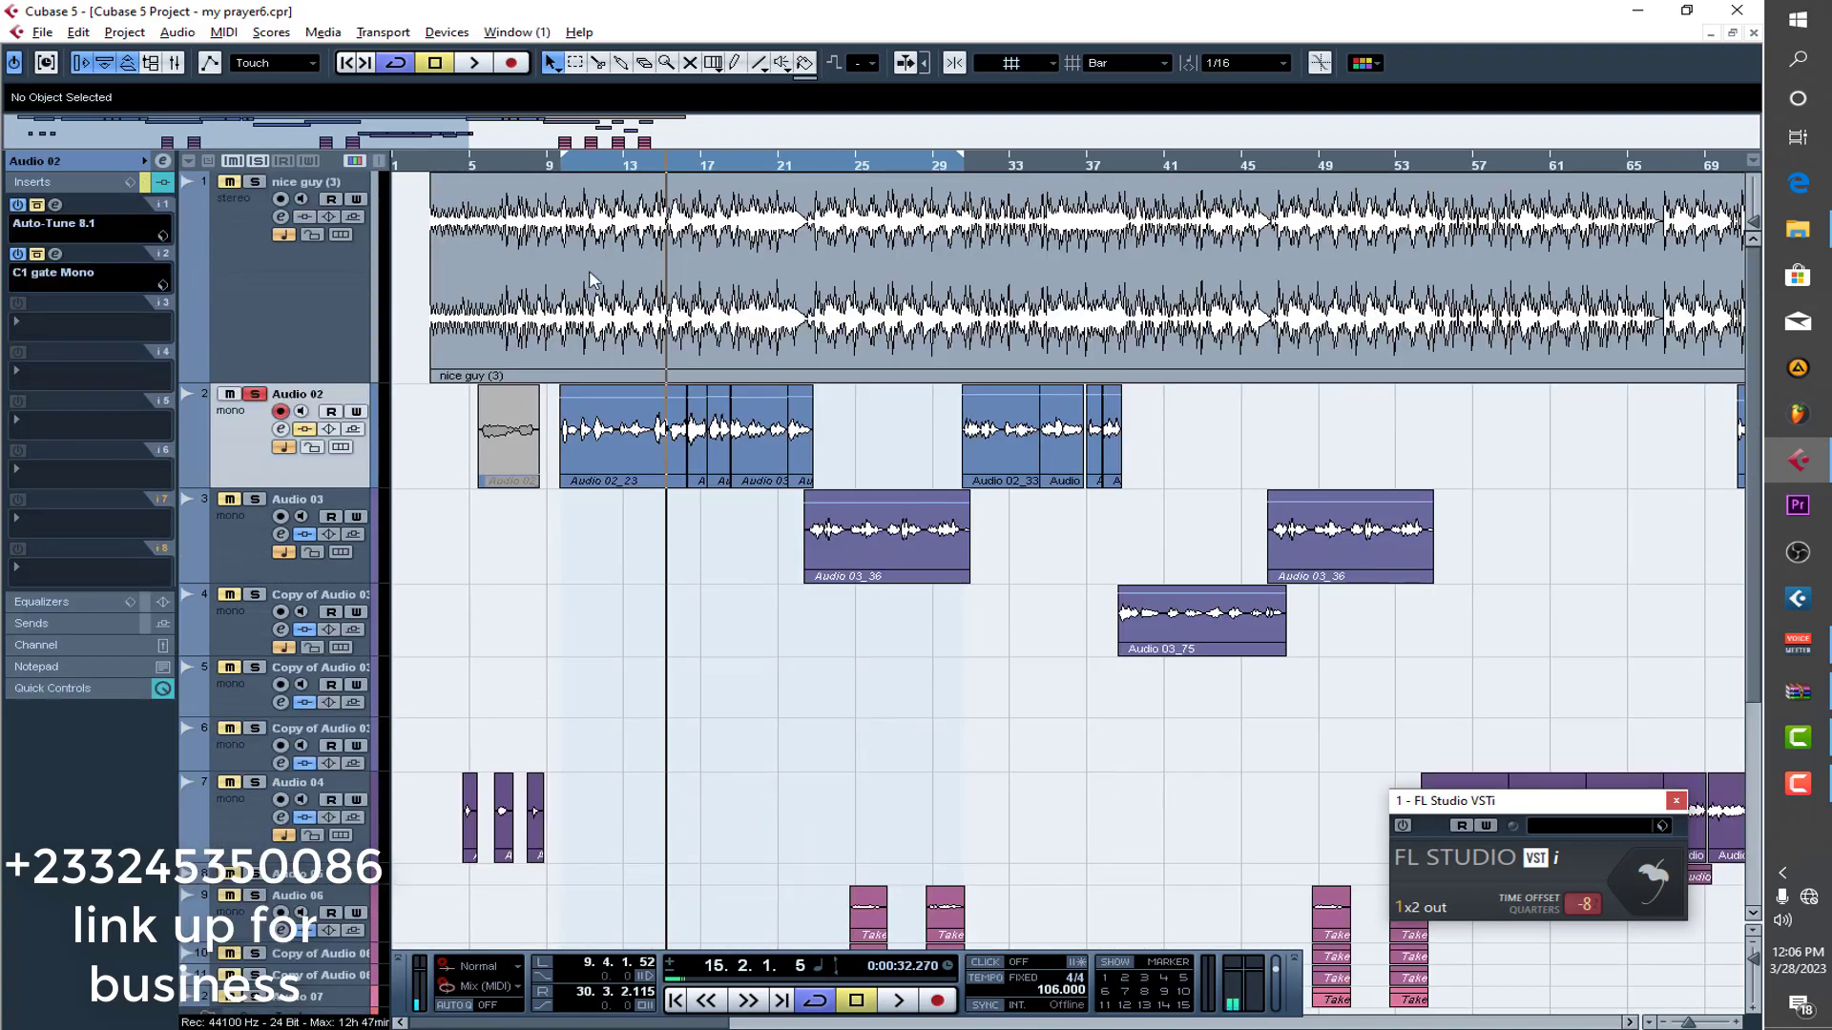
left_click(568, 168)
key("space")
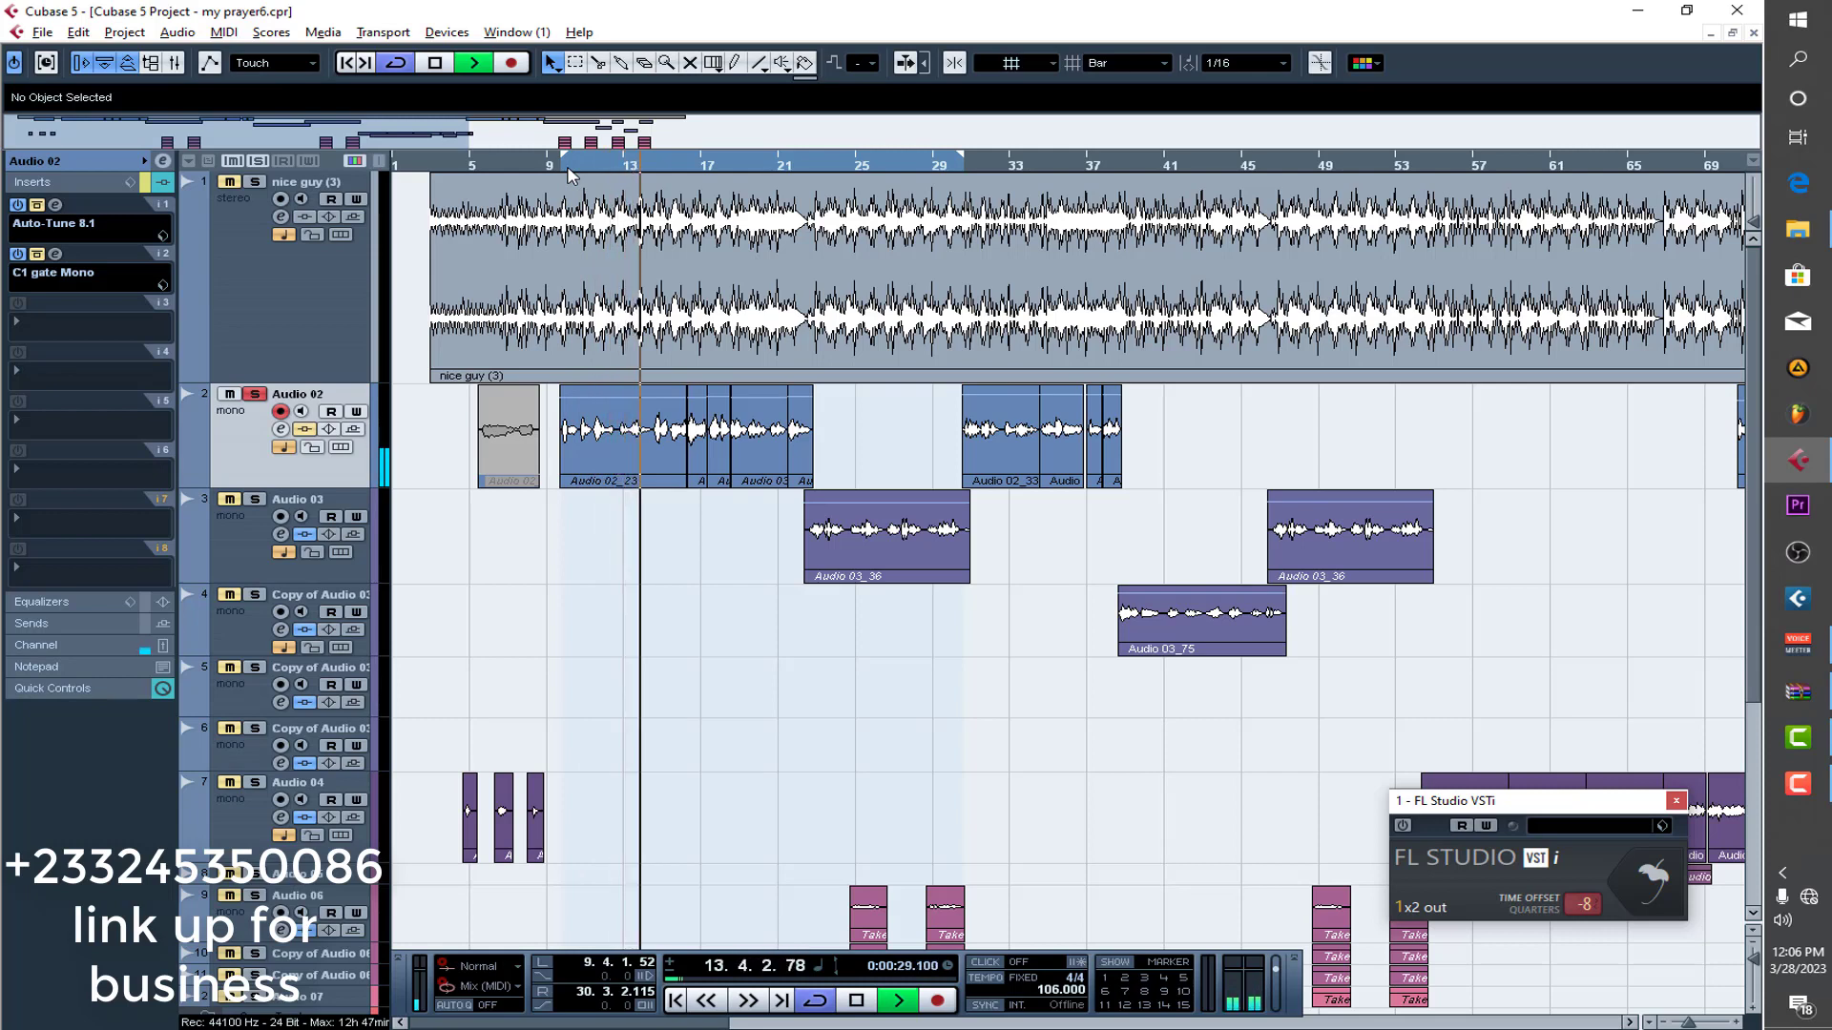
key("space")
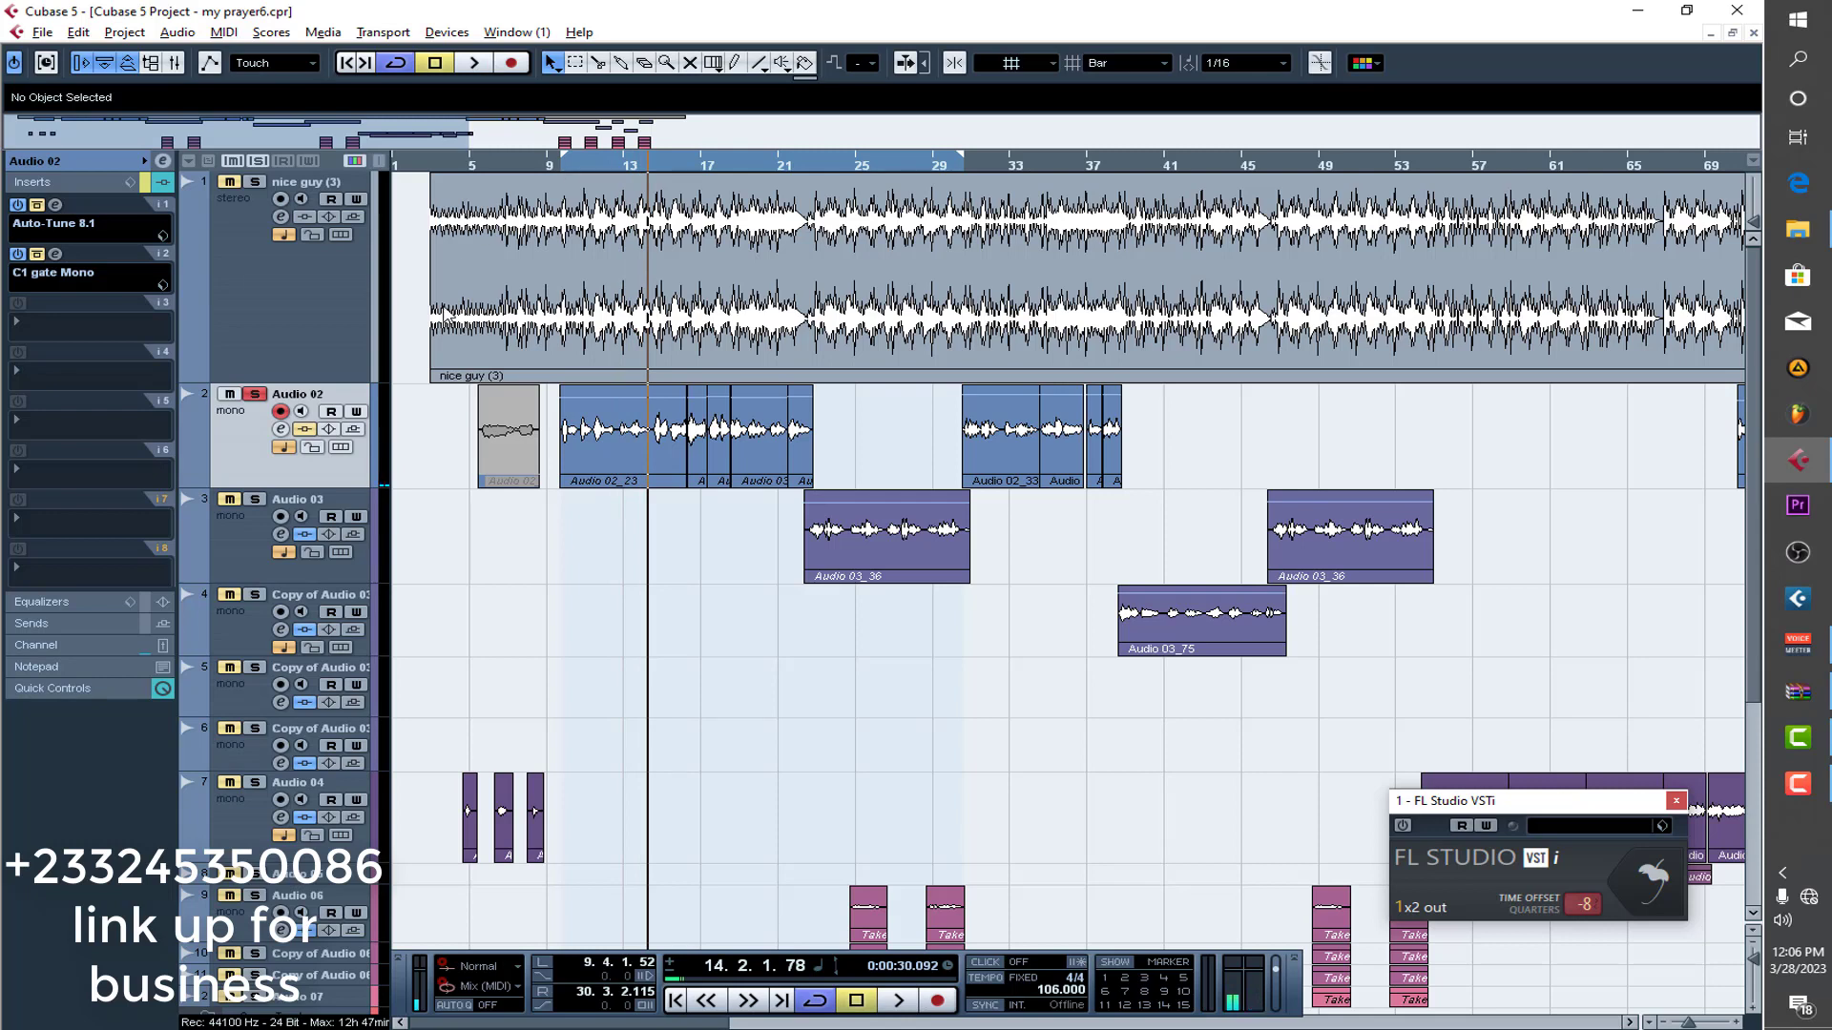
Reactivate the Audio 02 inserts, inspect the Auto-Tune 8.1 and C1 gate Mono settings, and close both plug-ins.
left_click(56, 205)
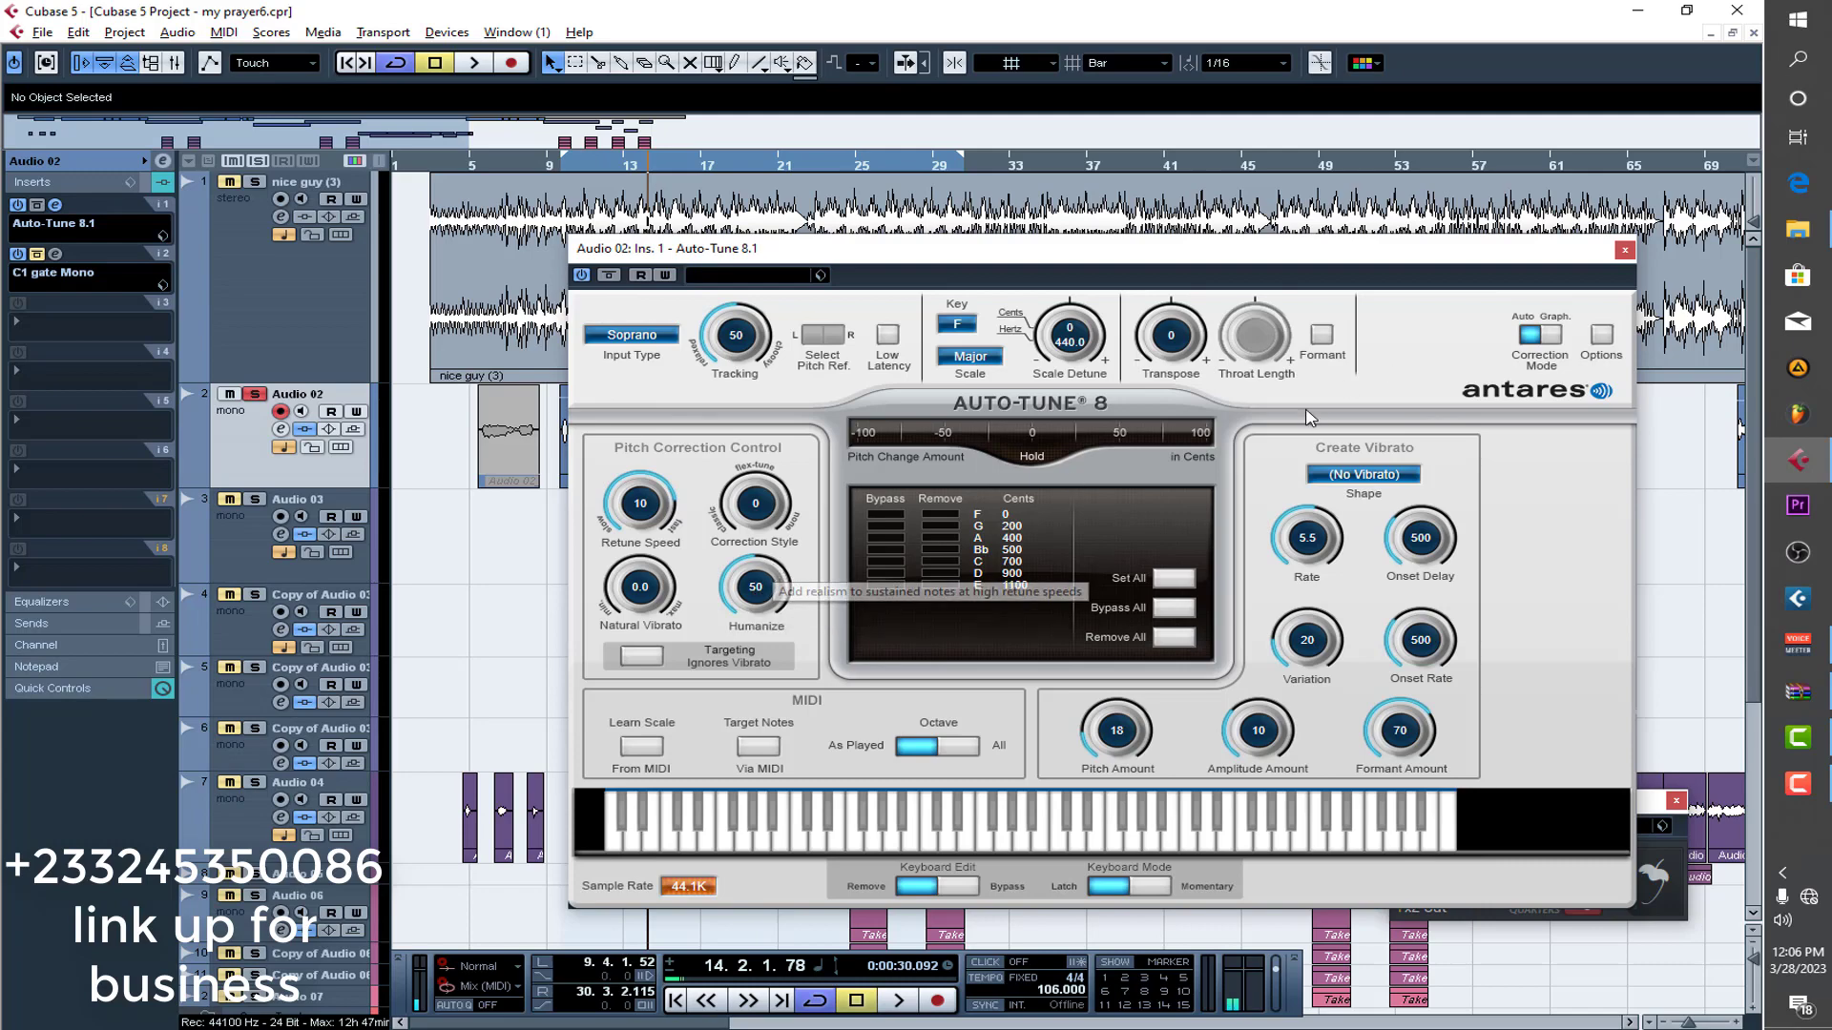
left_click(1625, 250)
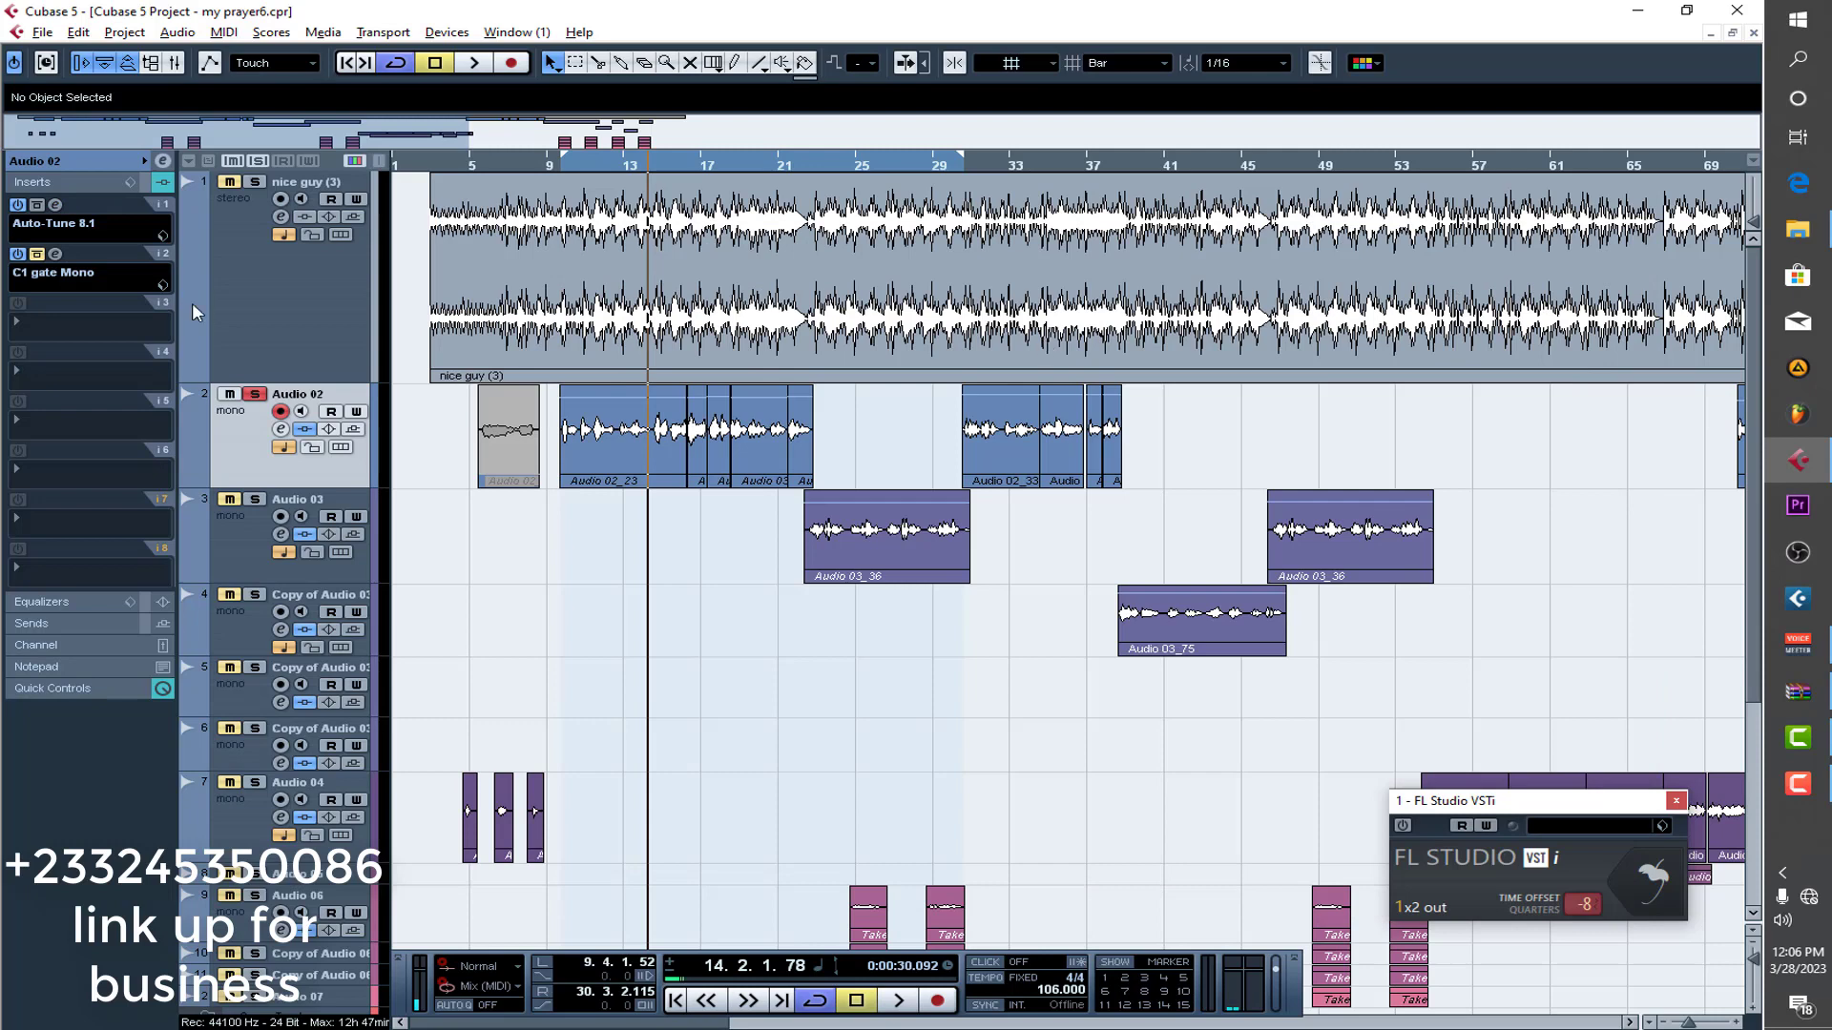
left_click(54, 256)
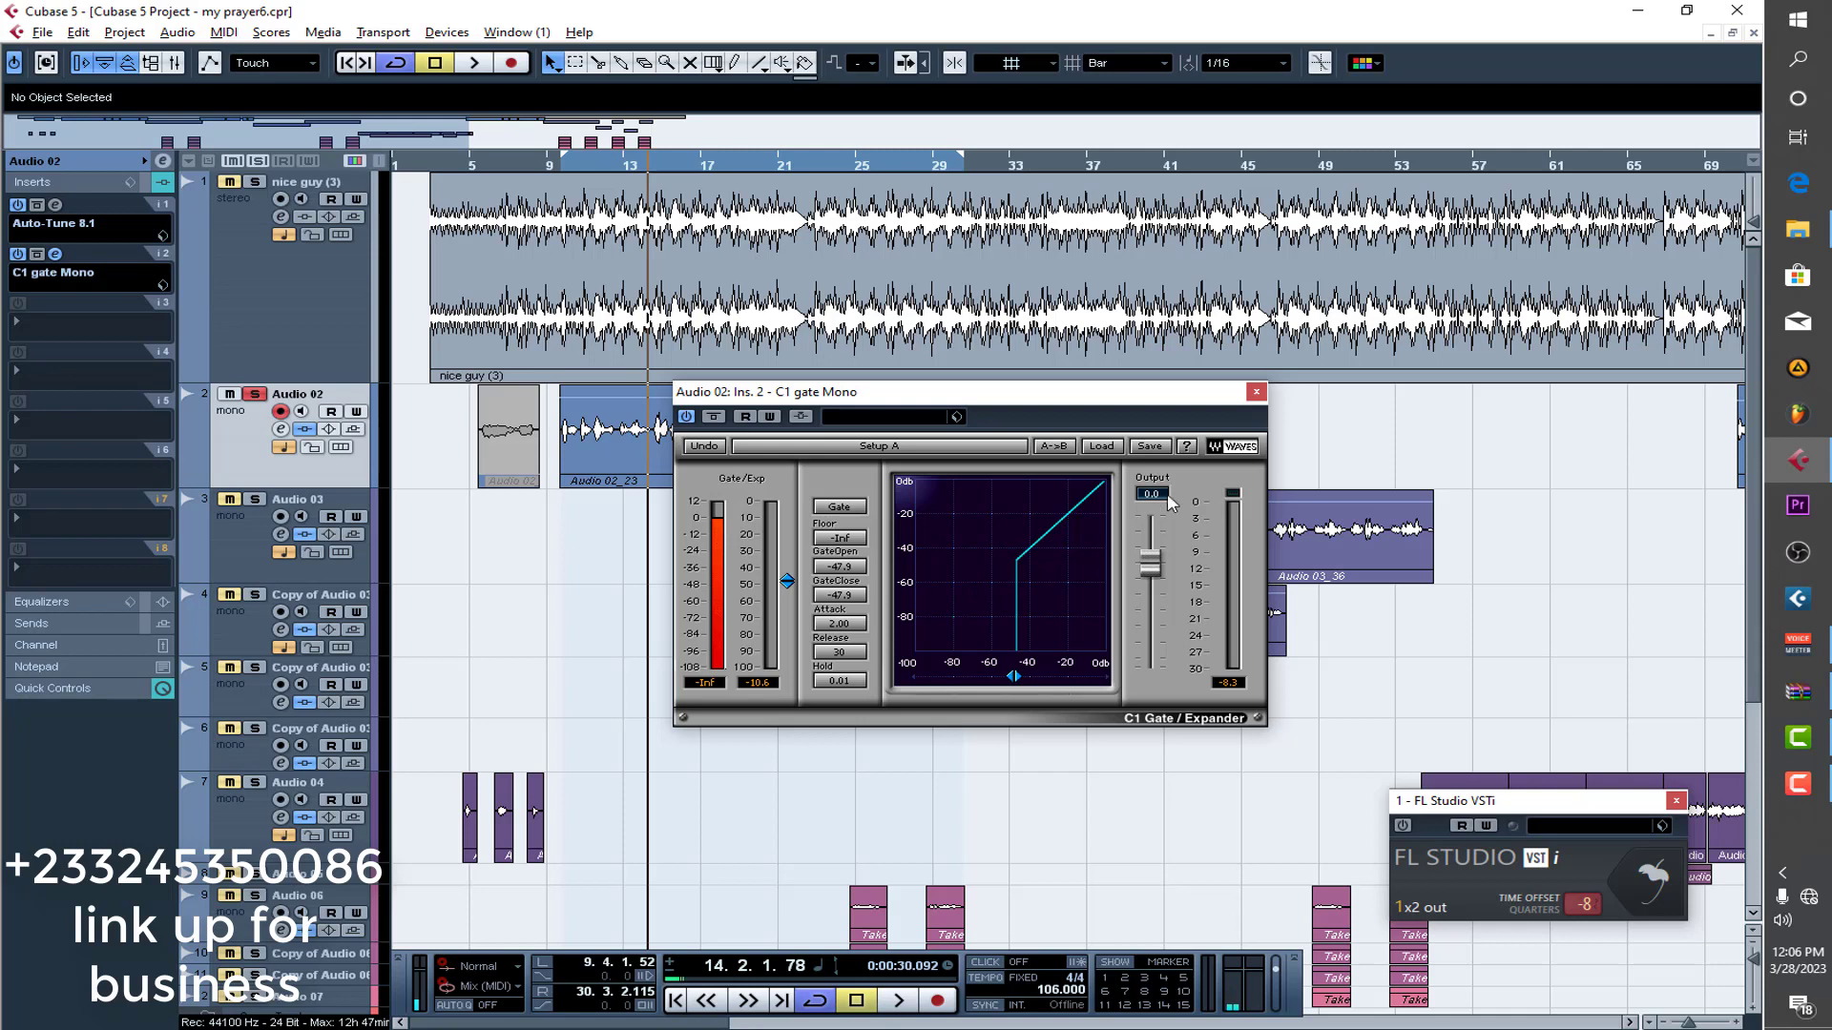
left_click(1255, 392)
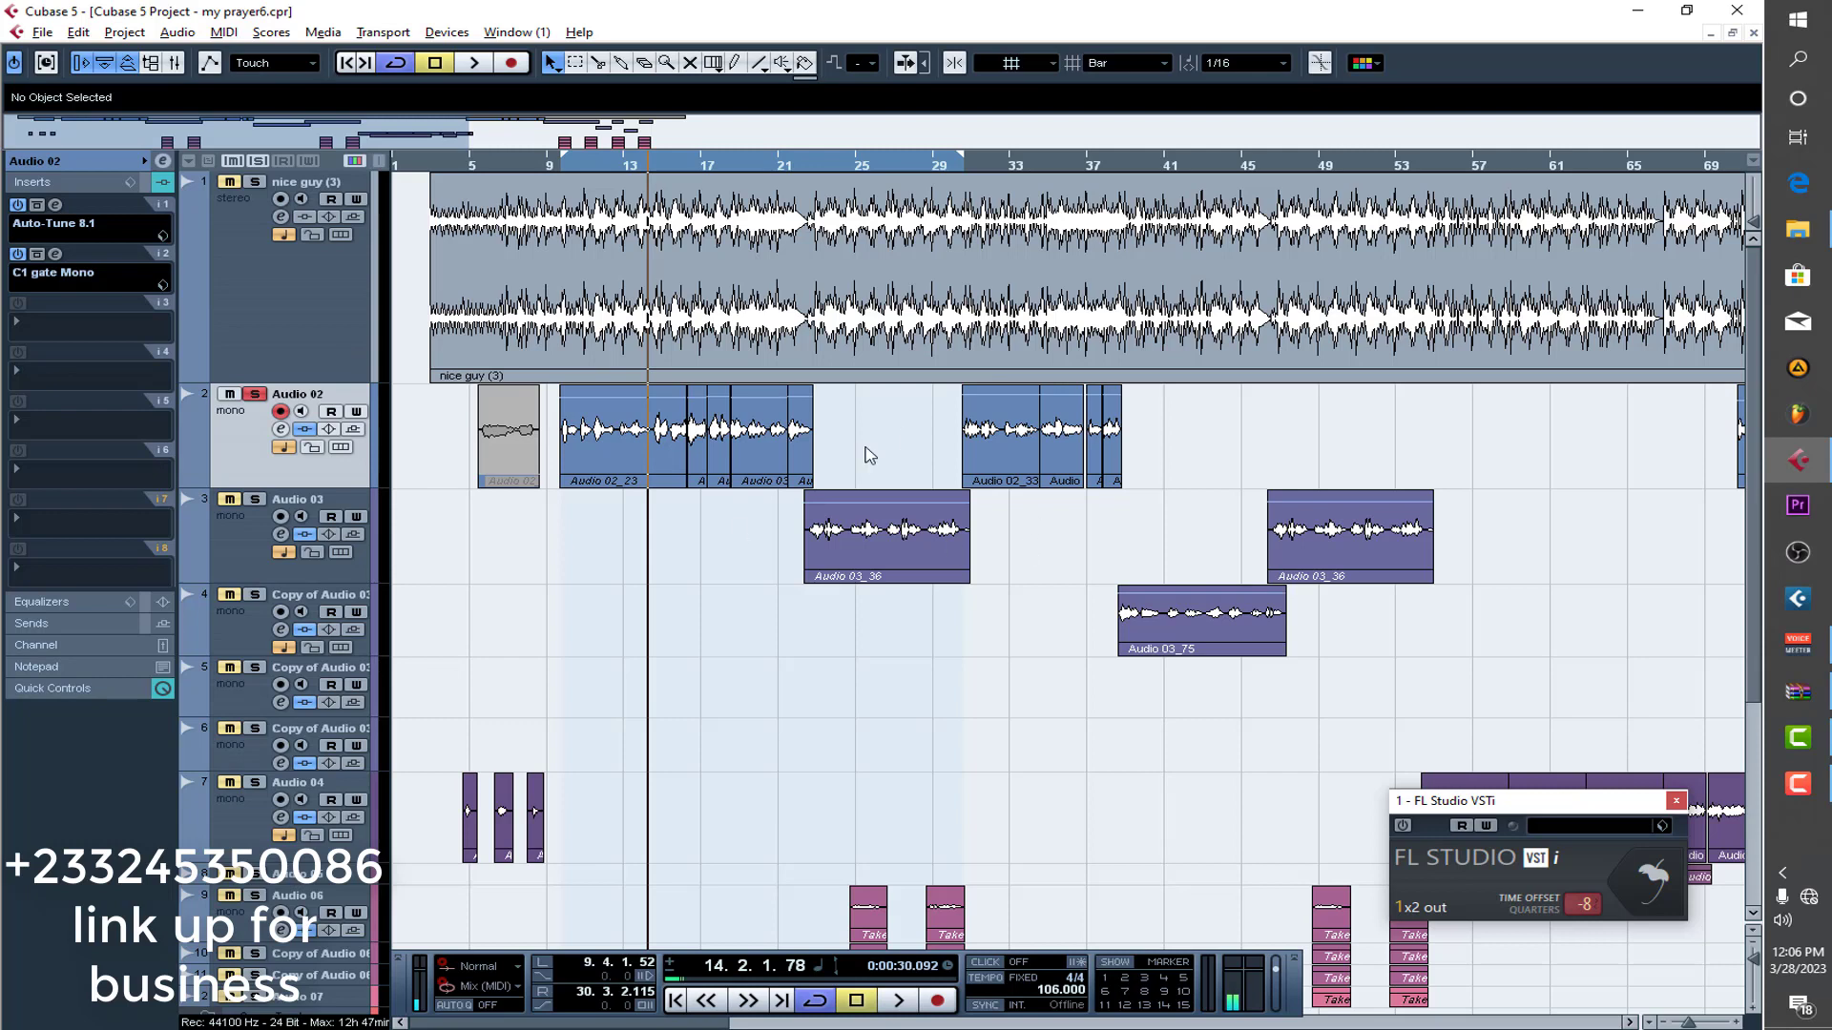
Check the Group 1 channel and compare the inserts of Audio 02, Audio 03 and the first Copy of Audio 03 track.
scroll(656, 597, "down", 4)
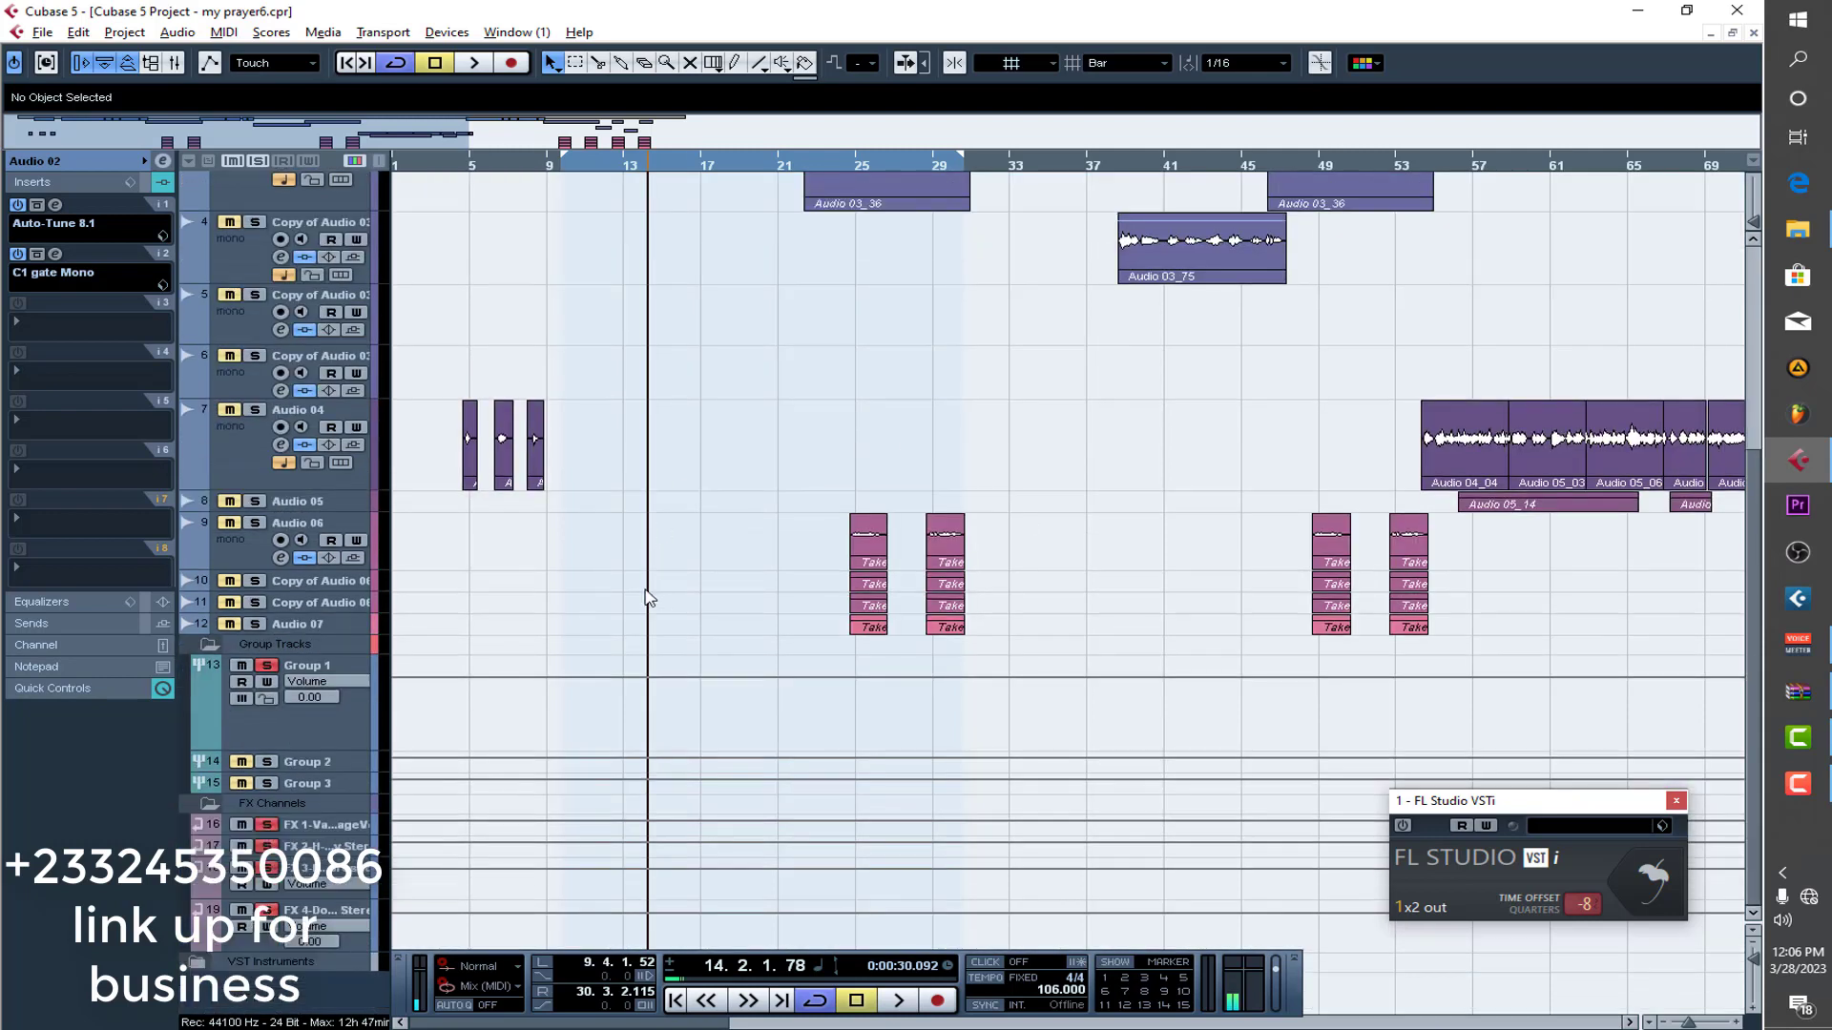
left_click(341, 725)
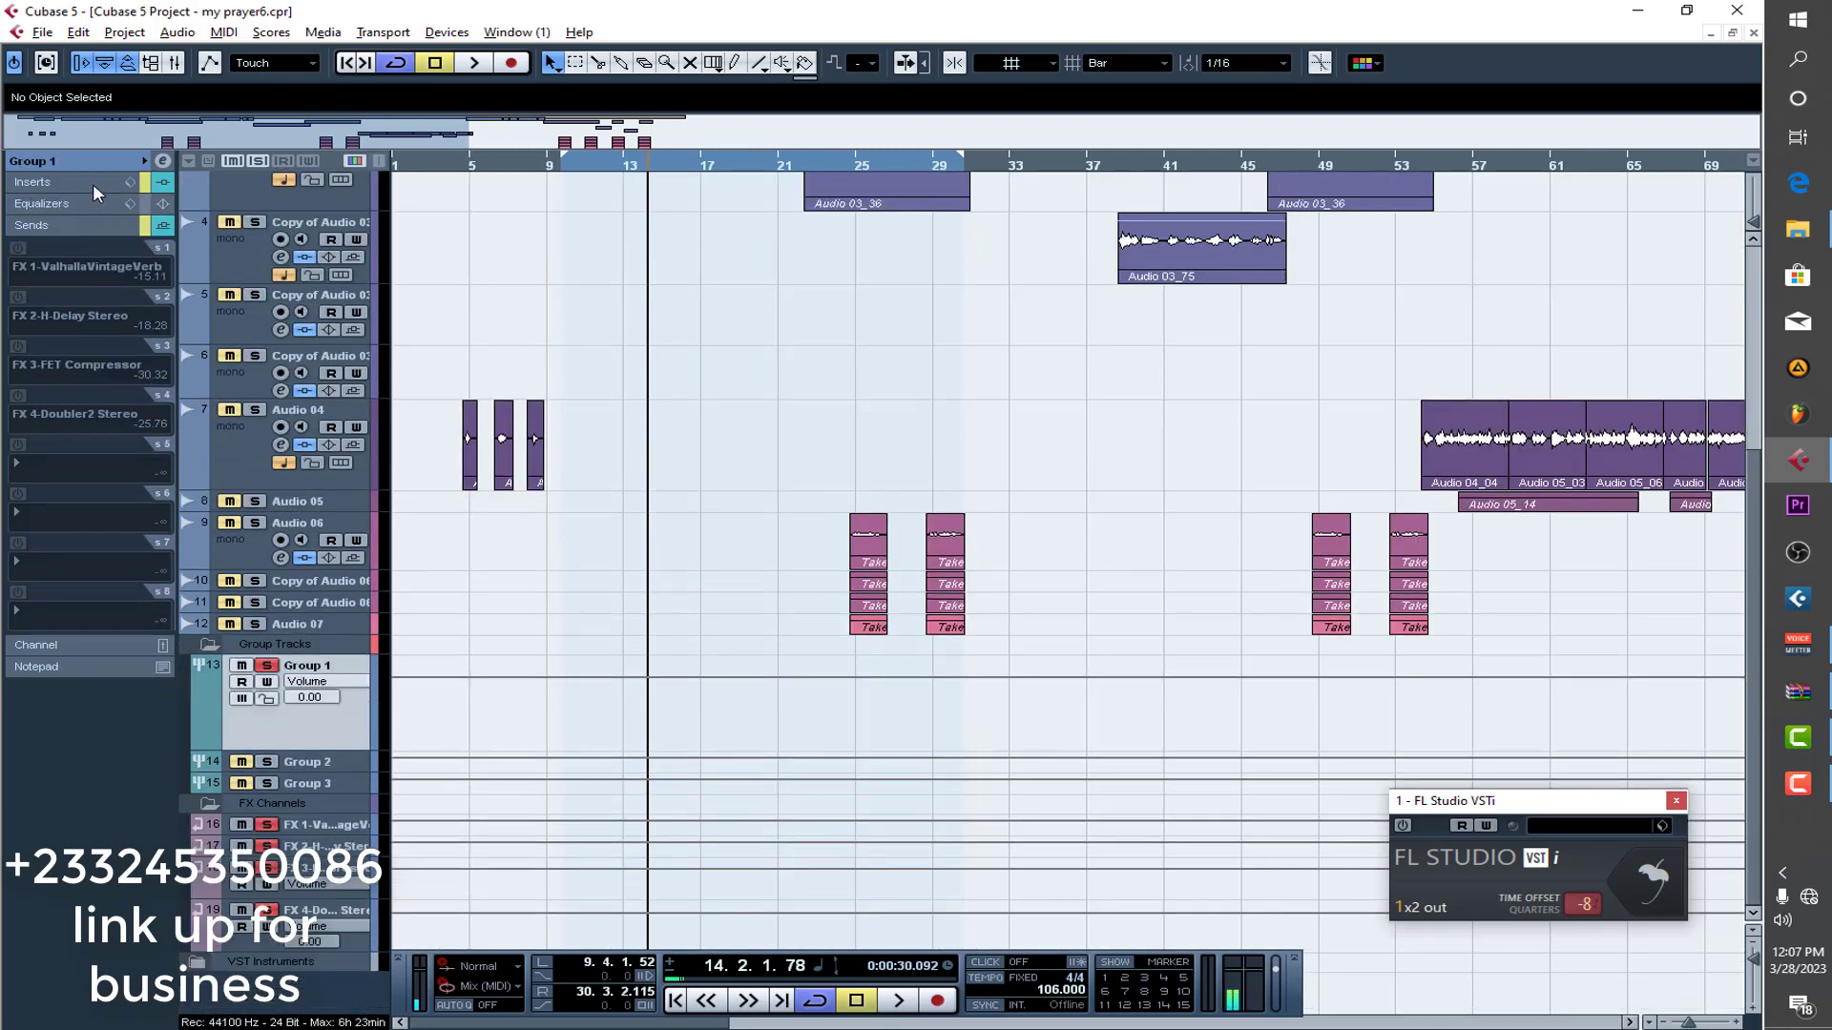
scroll(580, 320, "up", 4)
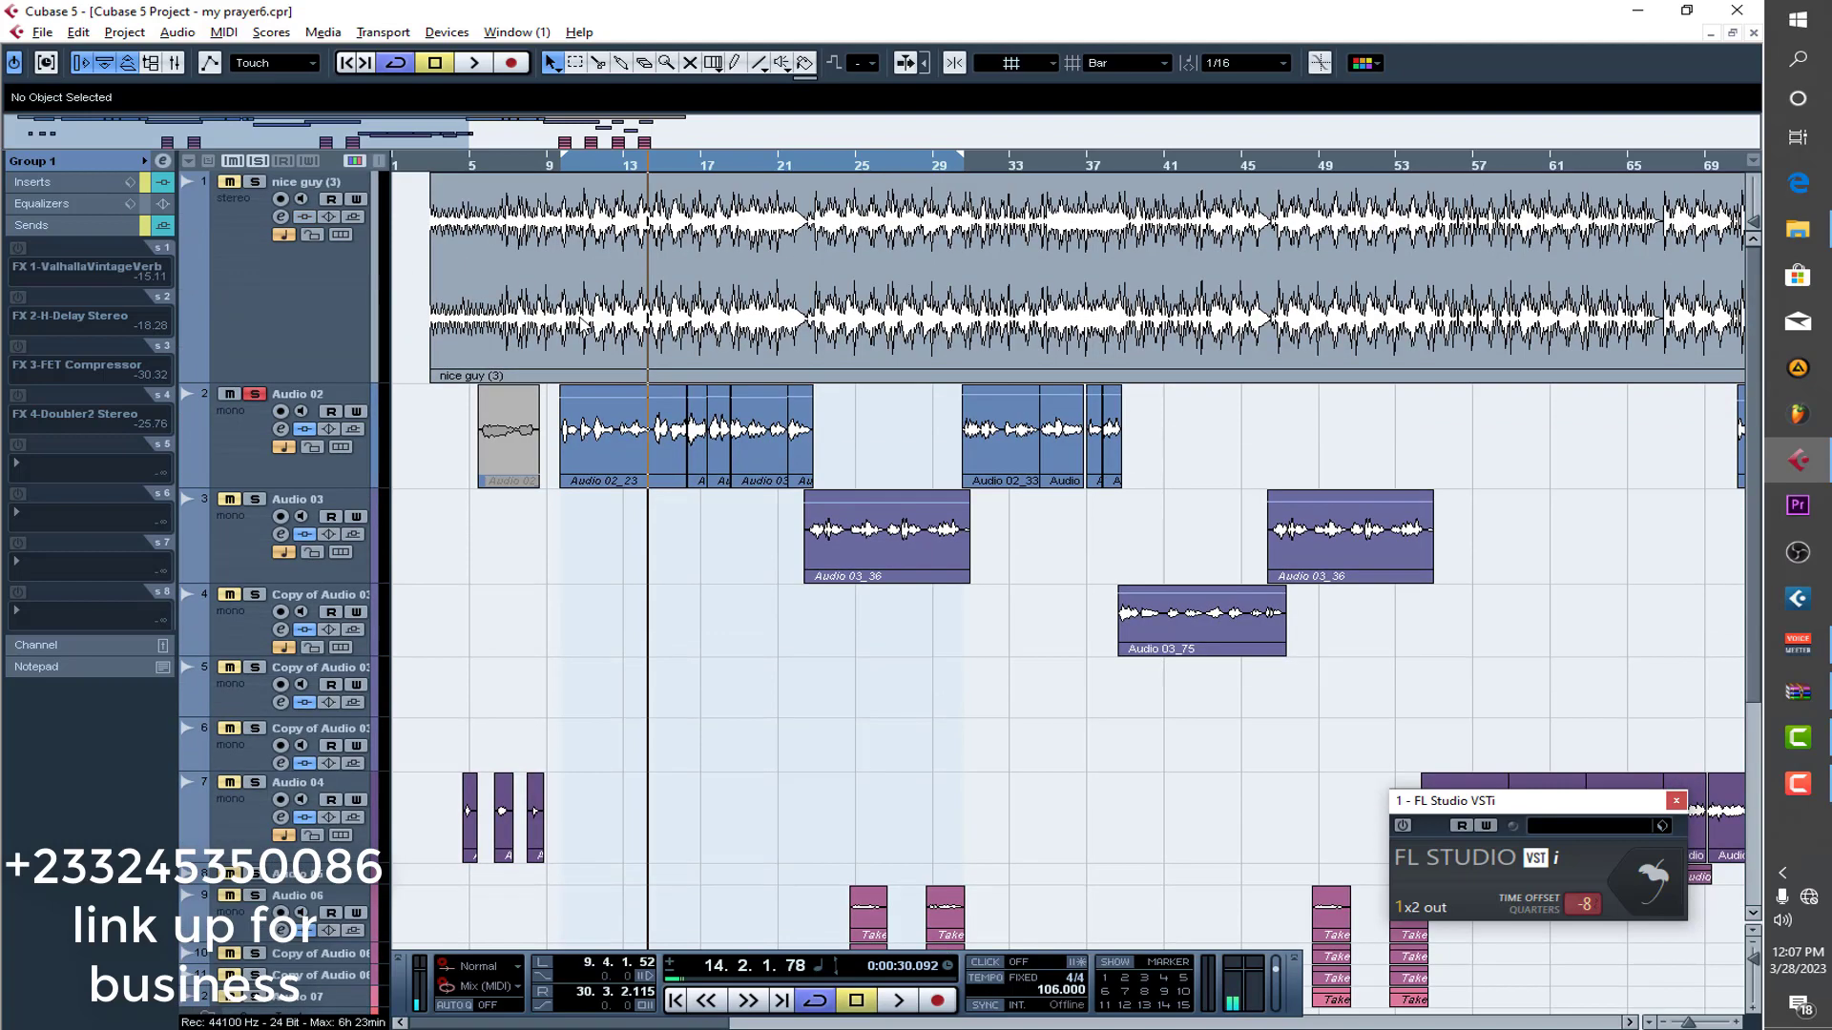
left_click(246, 480)
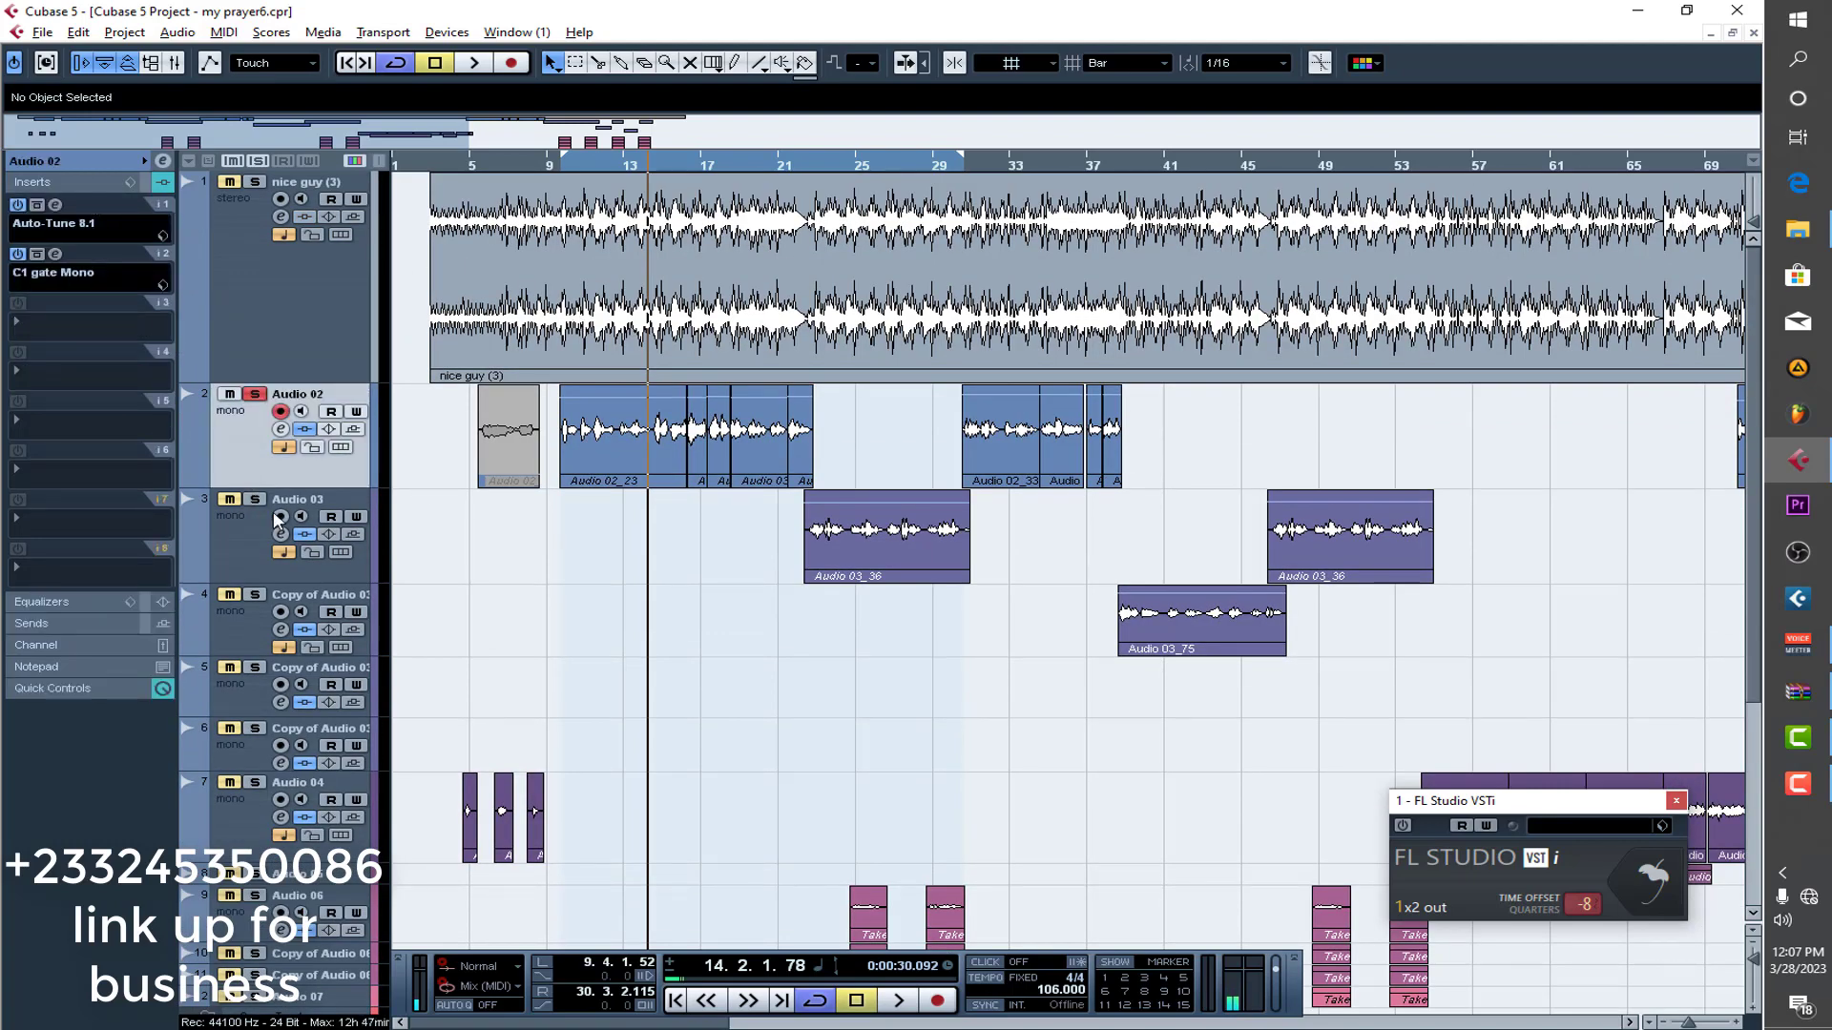
left_click(255, 563)
left_click(246, 649)
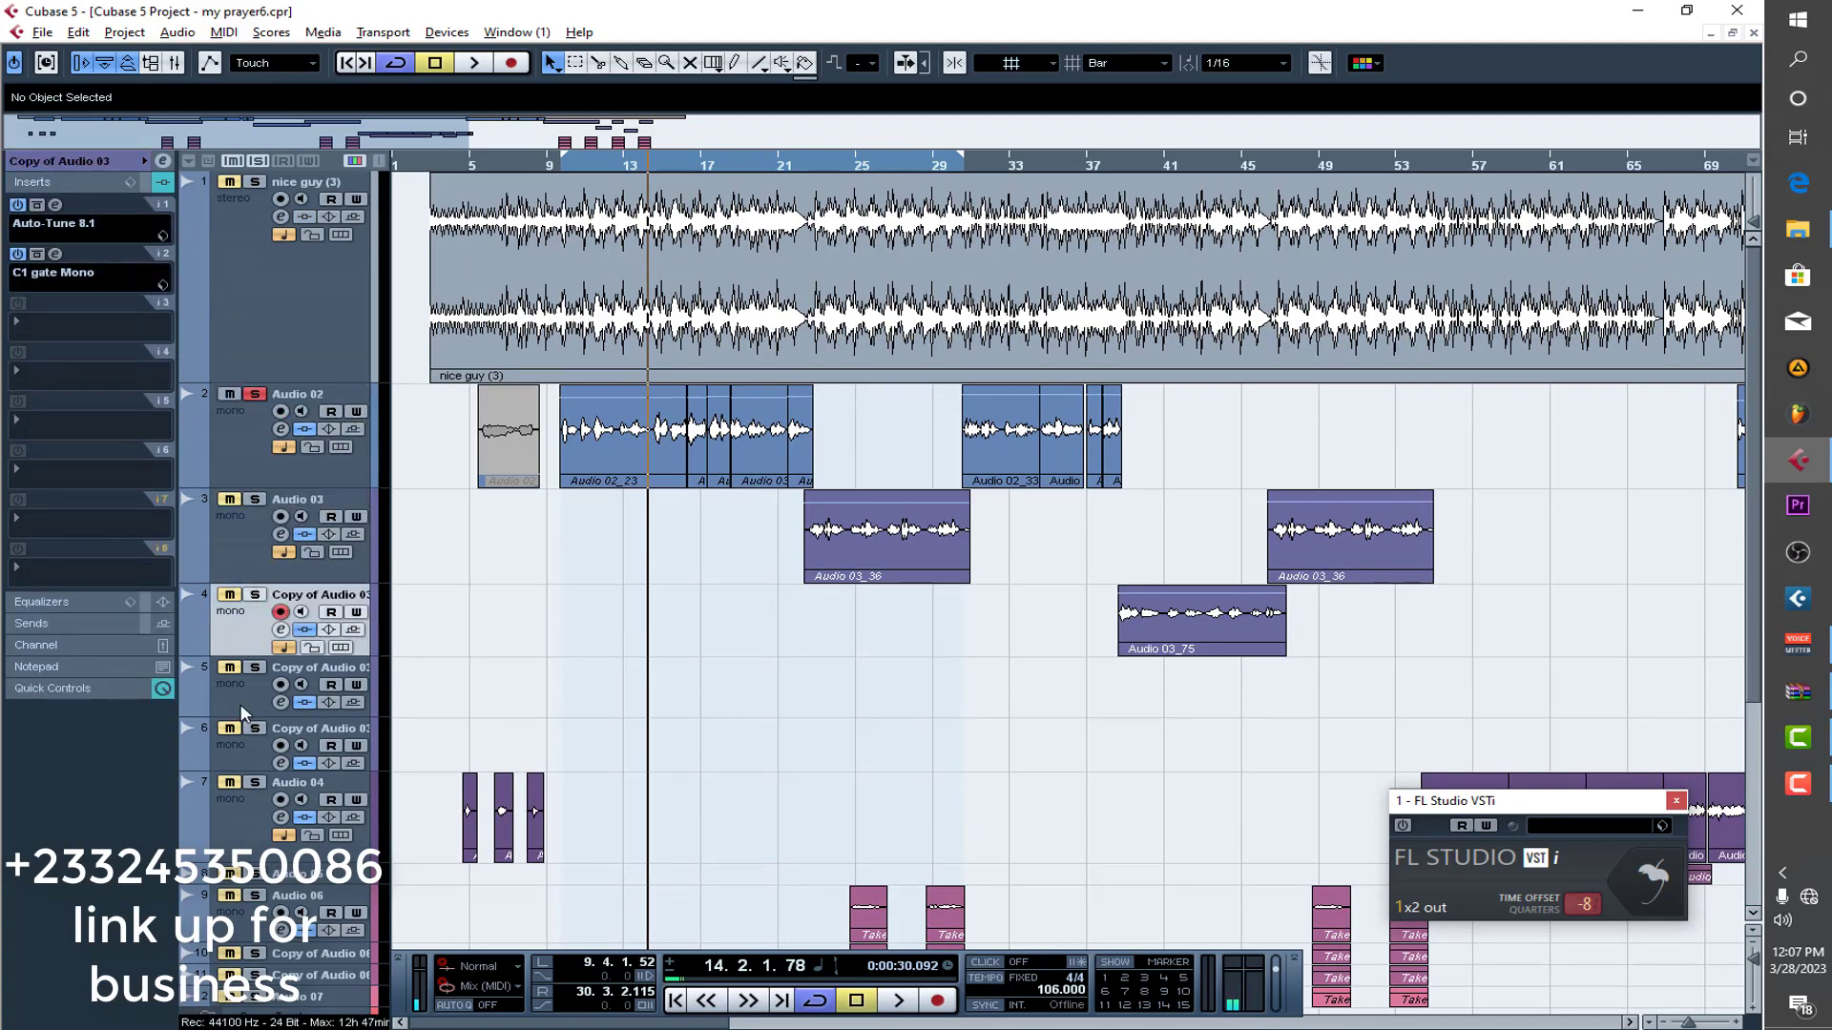
left_click(242, 470)
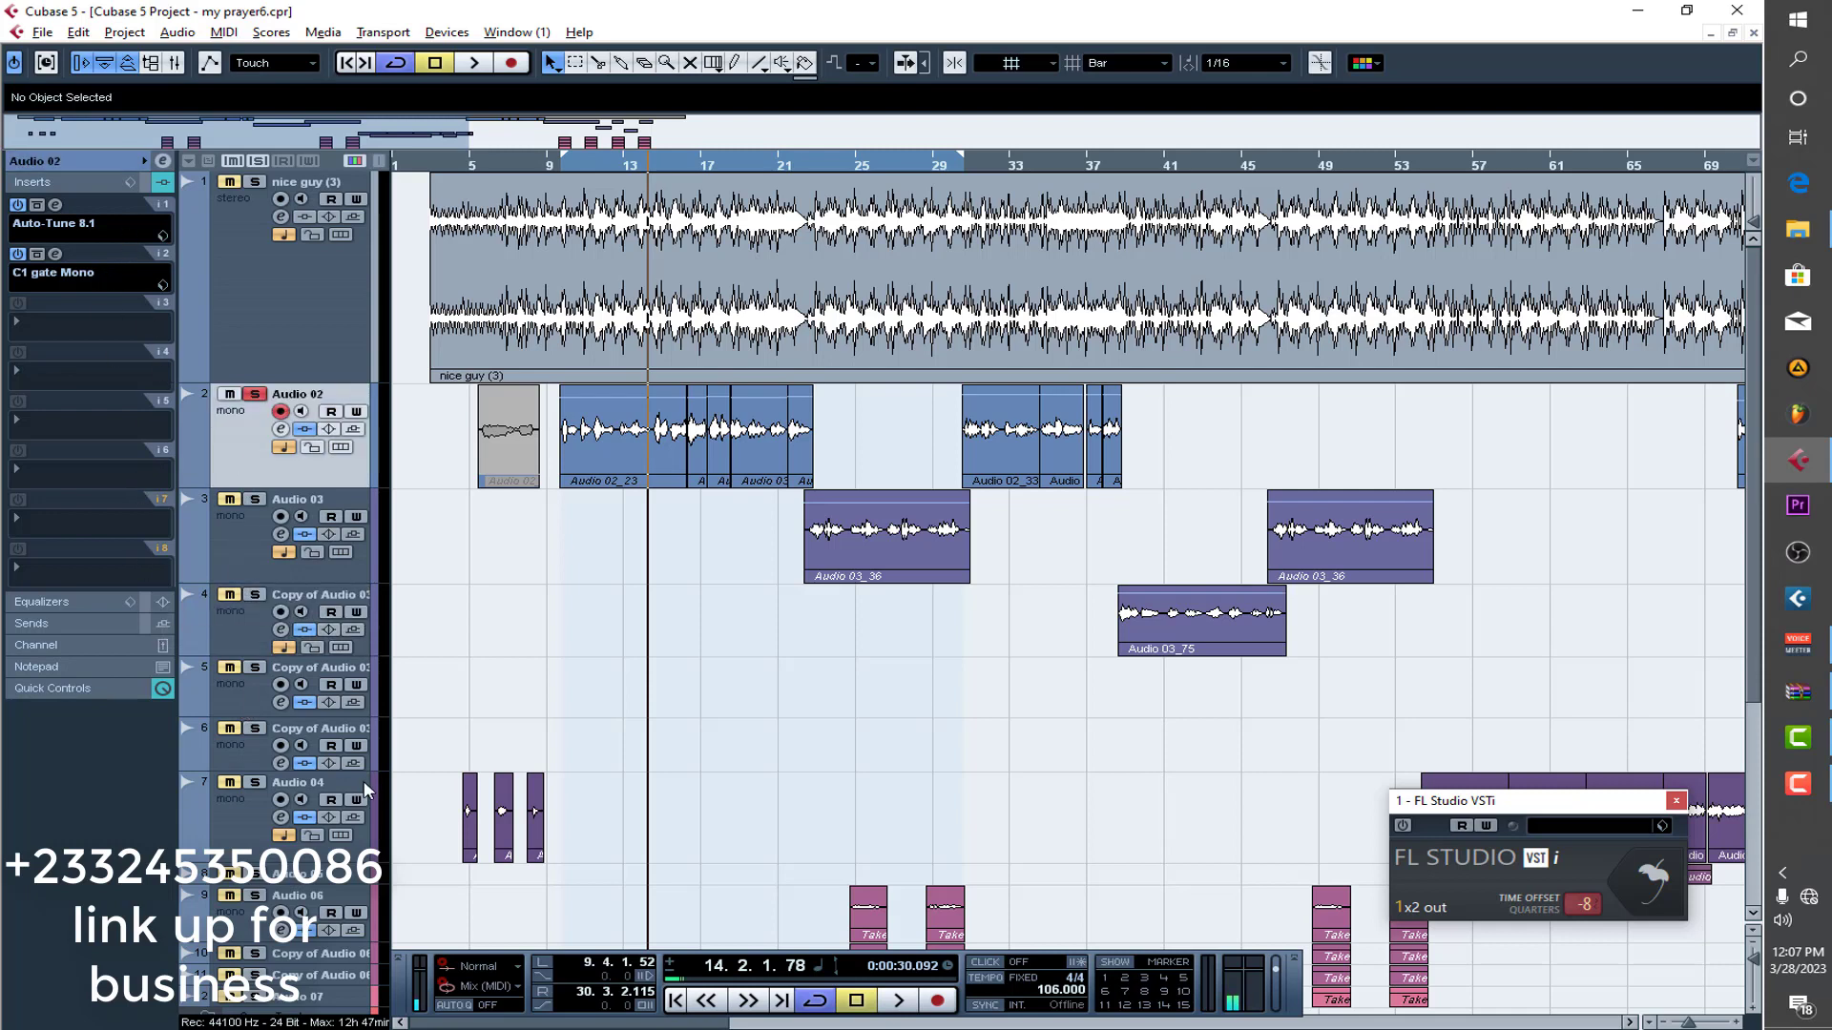
Review the vocal tracks and the group tracks they feed, viewing Group 1 and returning to Audio 02.
scroll(992, 541, "down", 4)
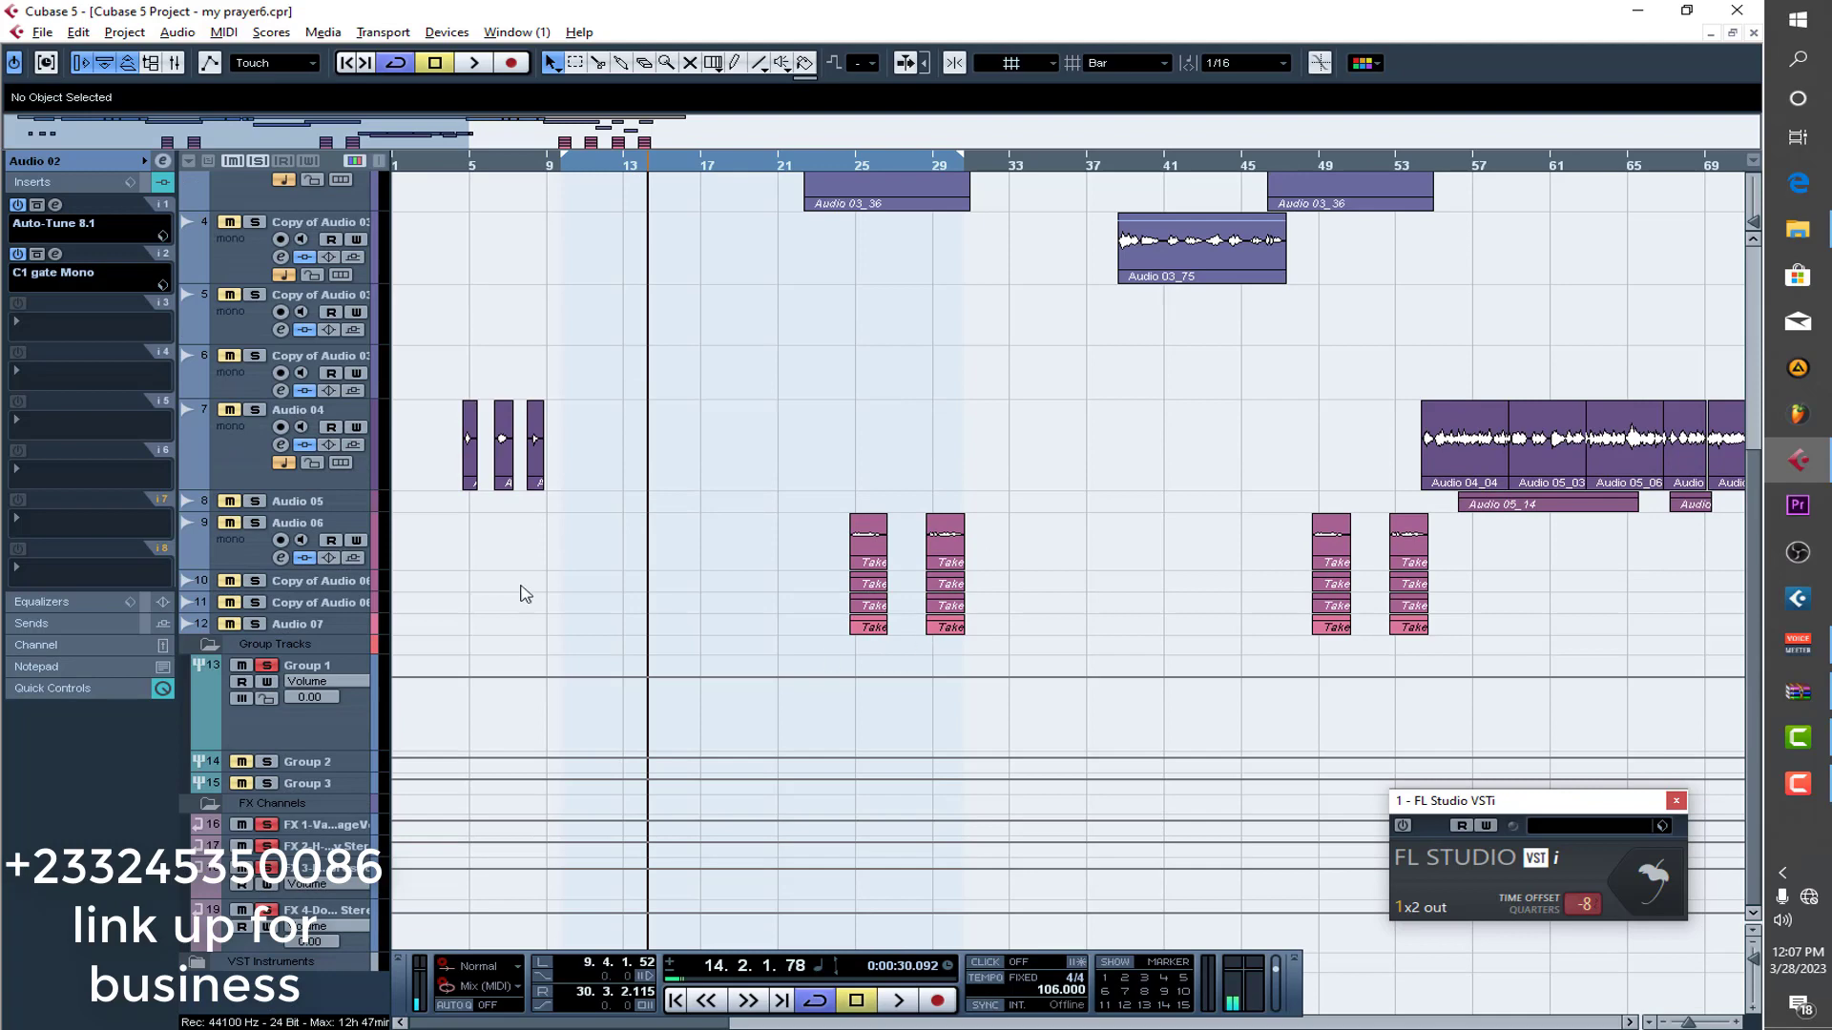
scroll(652, 541, "up", 4)
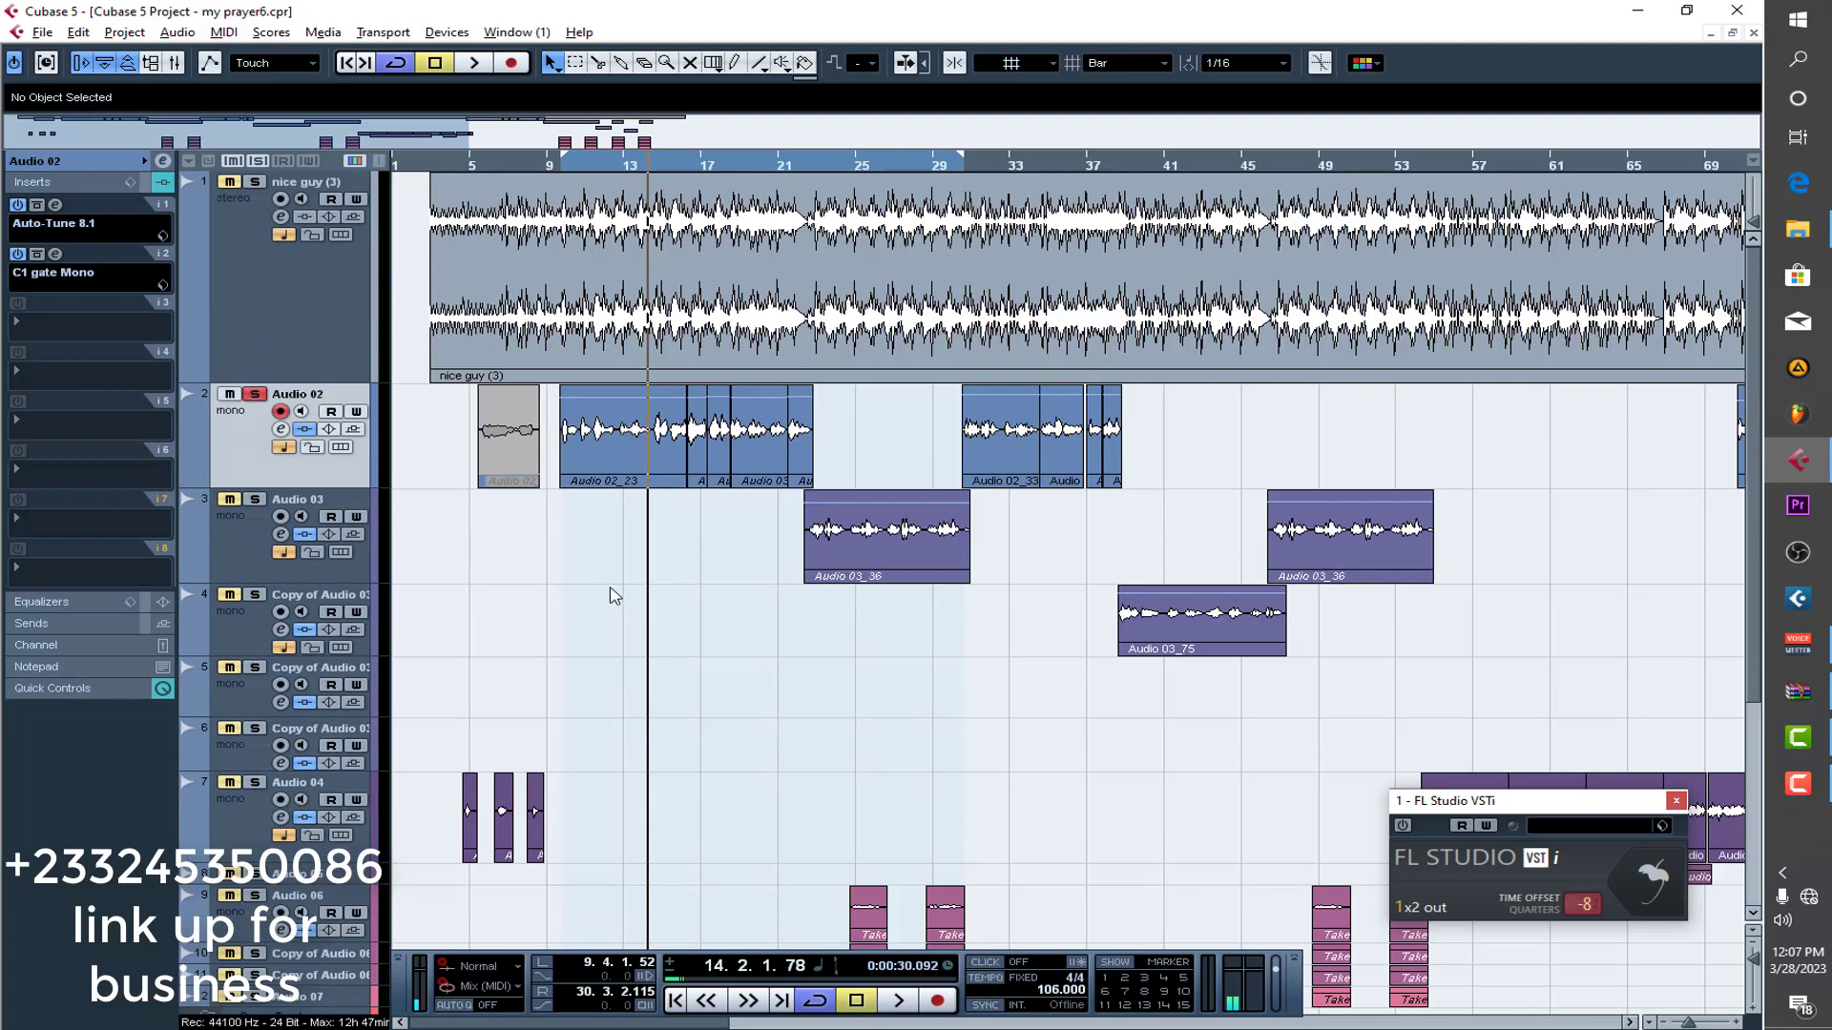
scroll(624, 599, "down", 4)
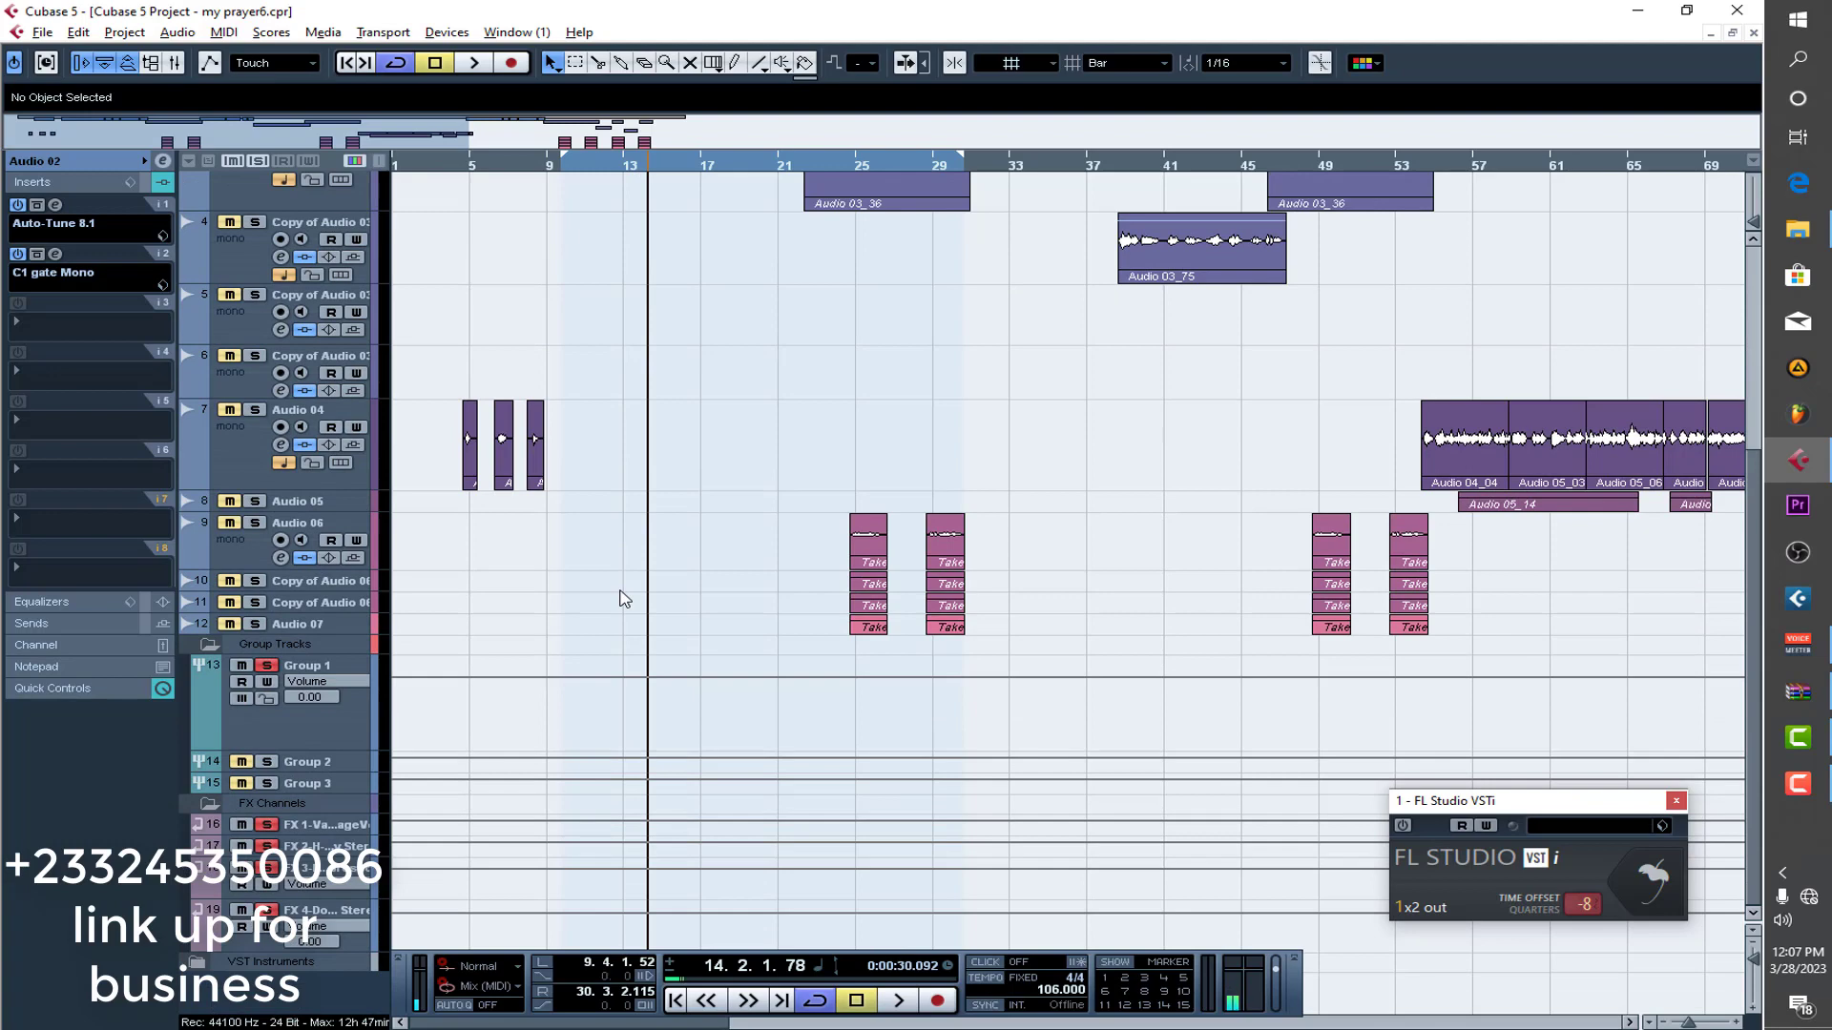
left_click(353, 722)
scroll(624, 593, "up", 4)
left_click(237, 437)
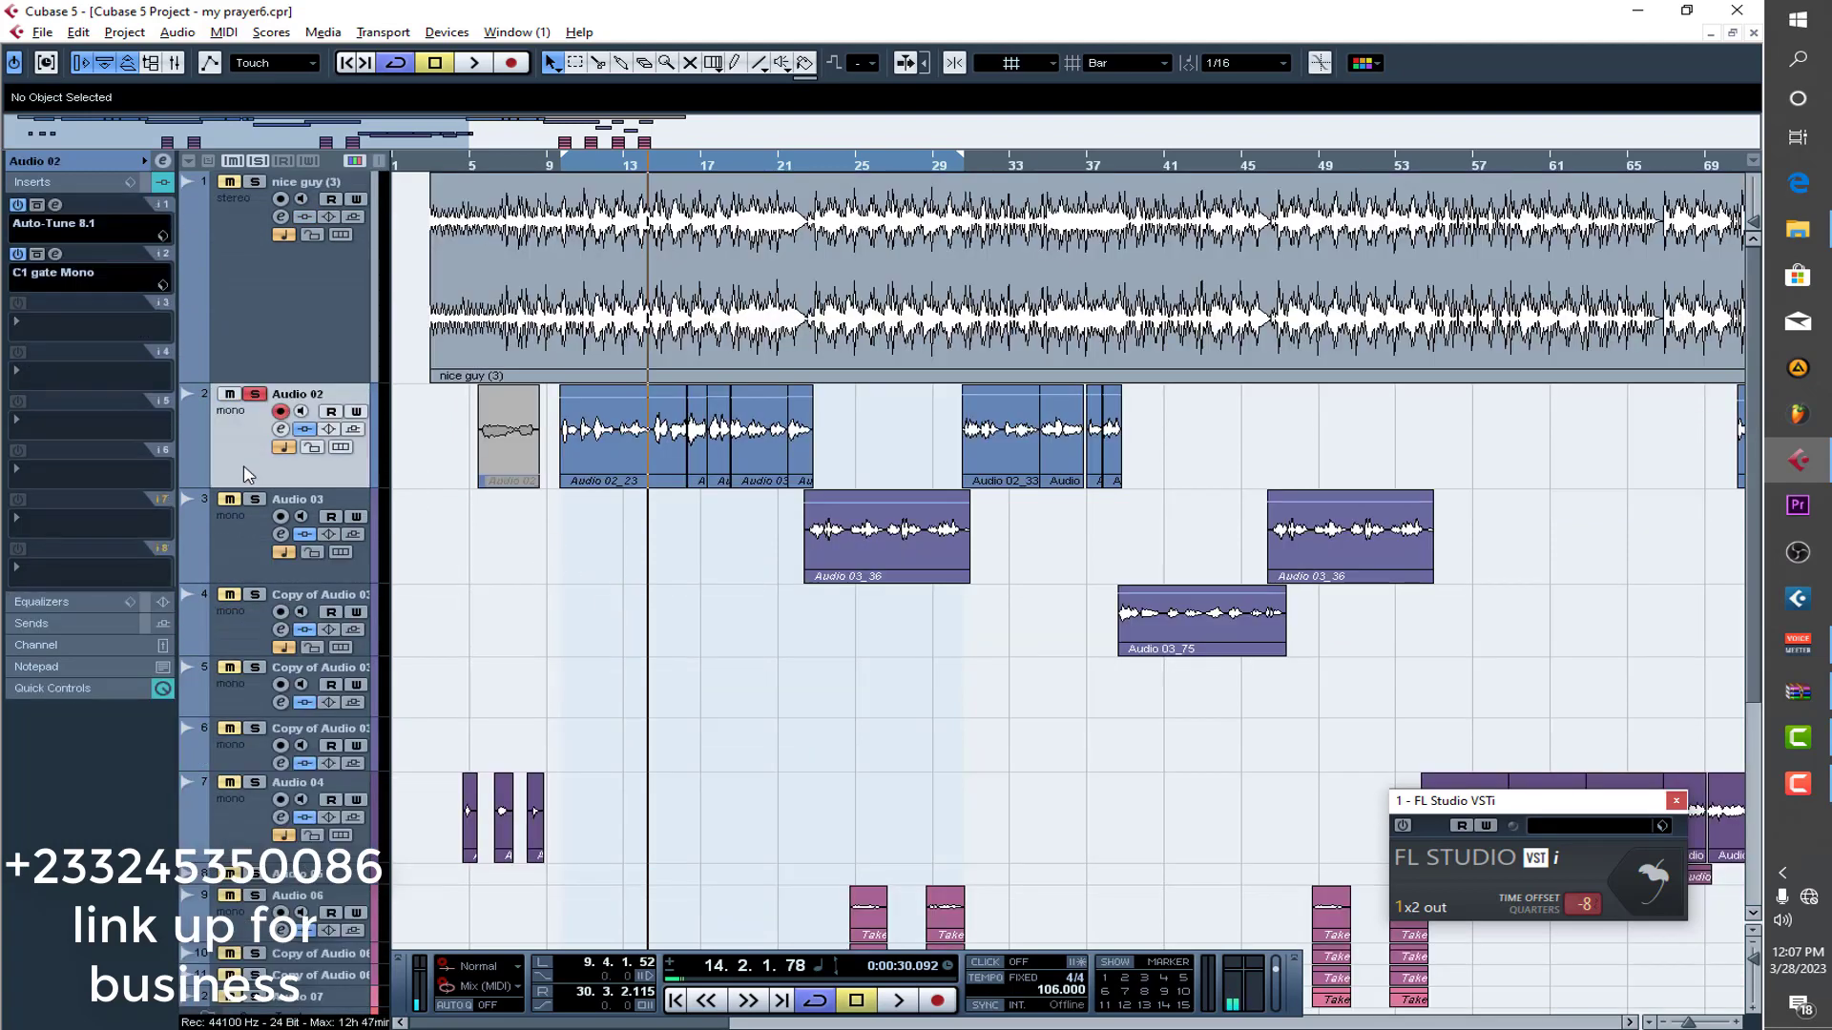
Reactivate the inserts of Group 1 and open its Pro-Q 3 equalizer.
scroll(592, 828, "down", 4)
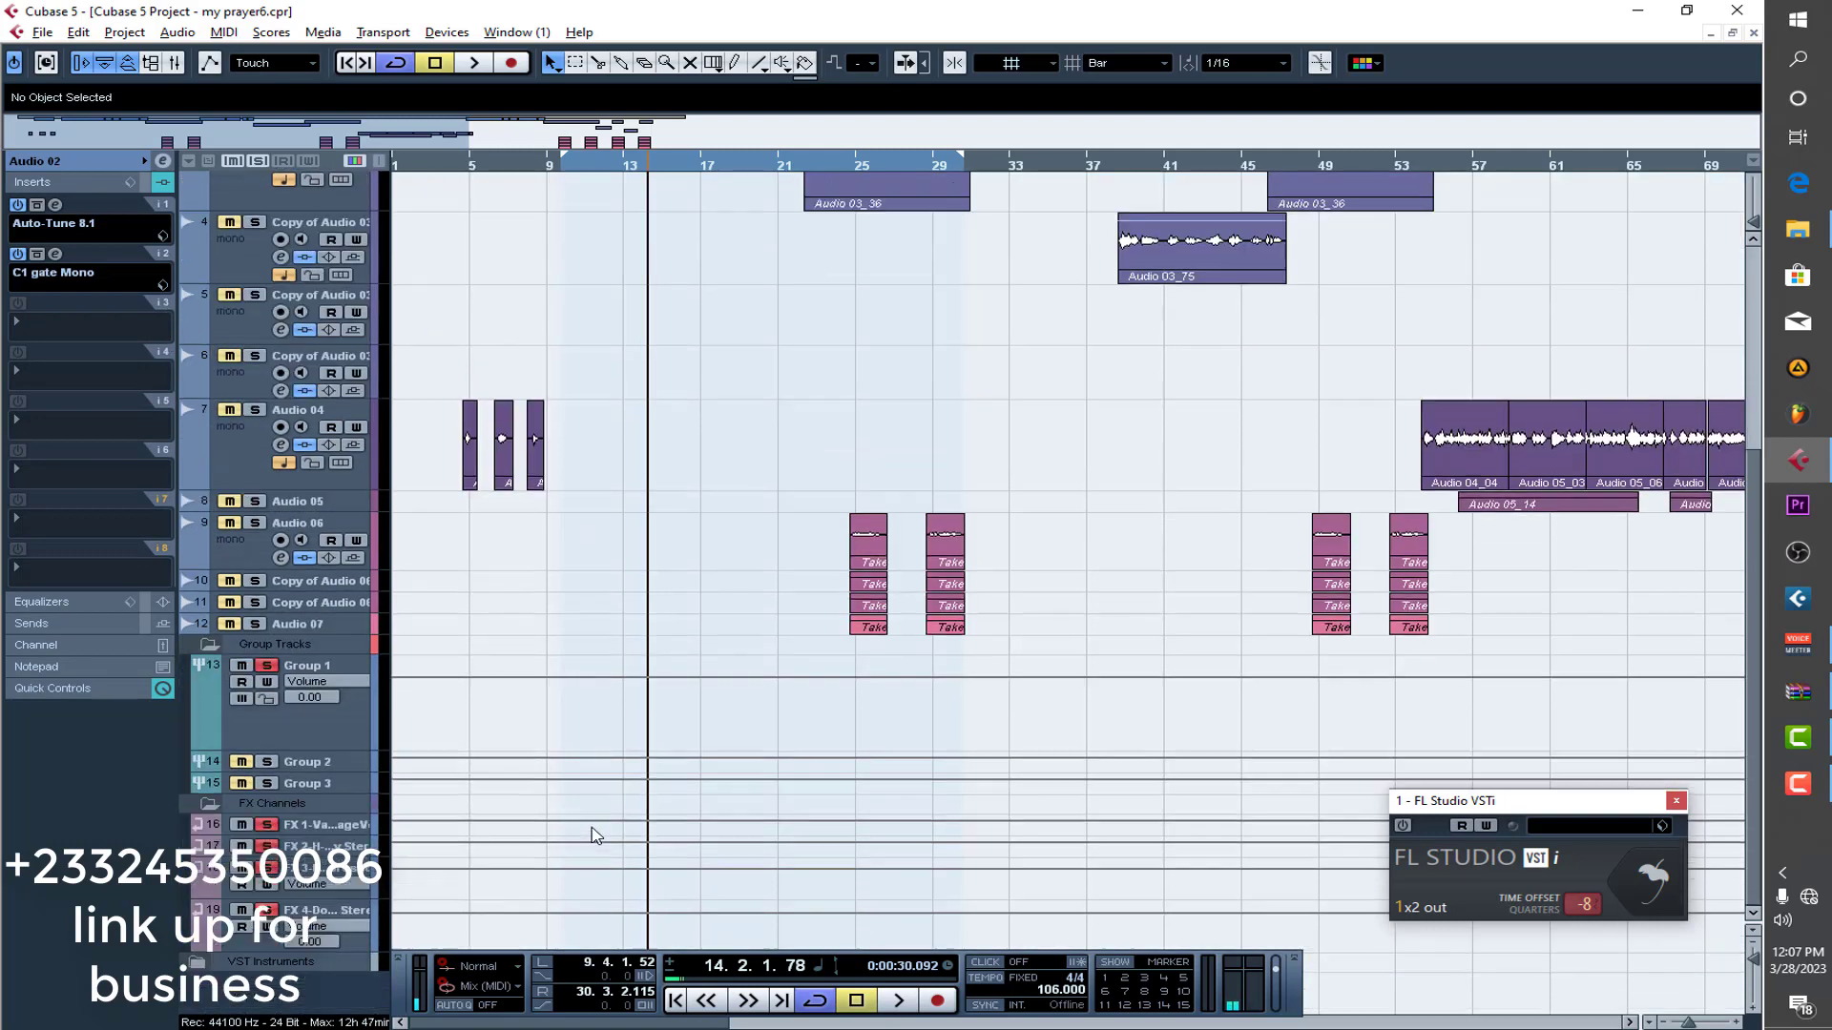
left_click(283, 716)
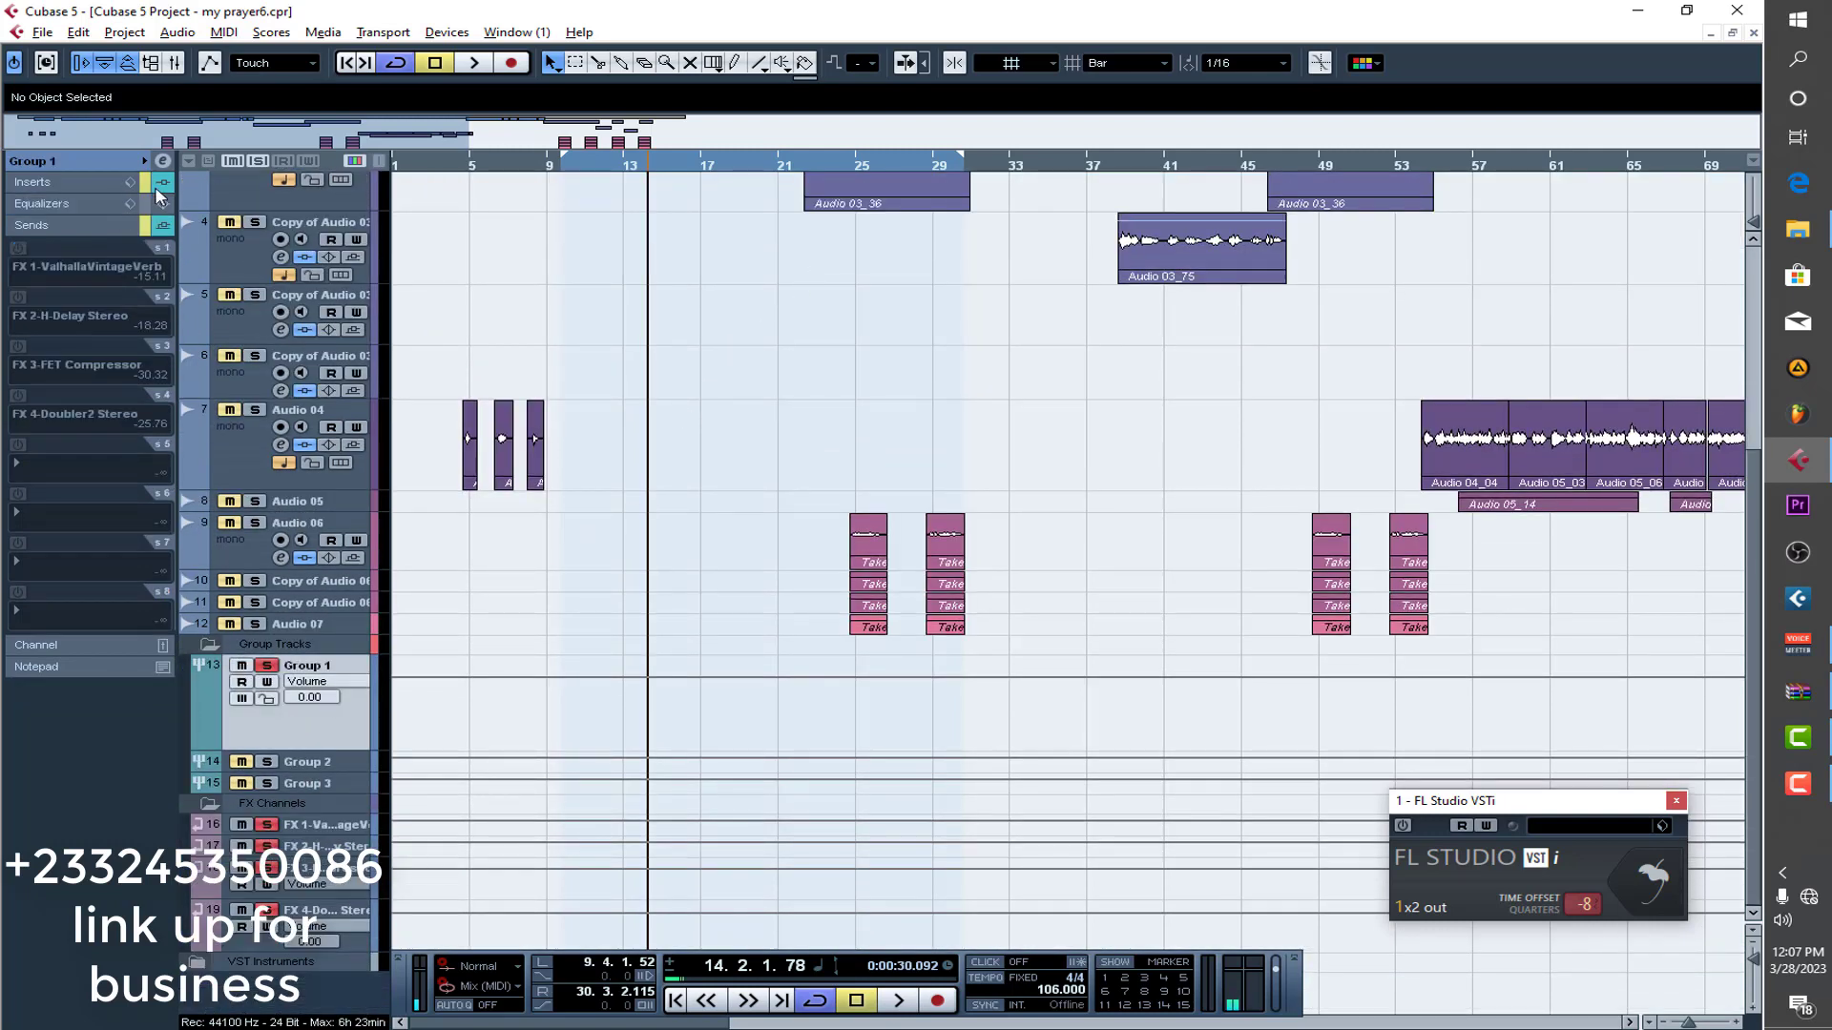
left_click(90, 182)
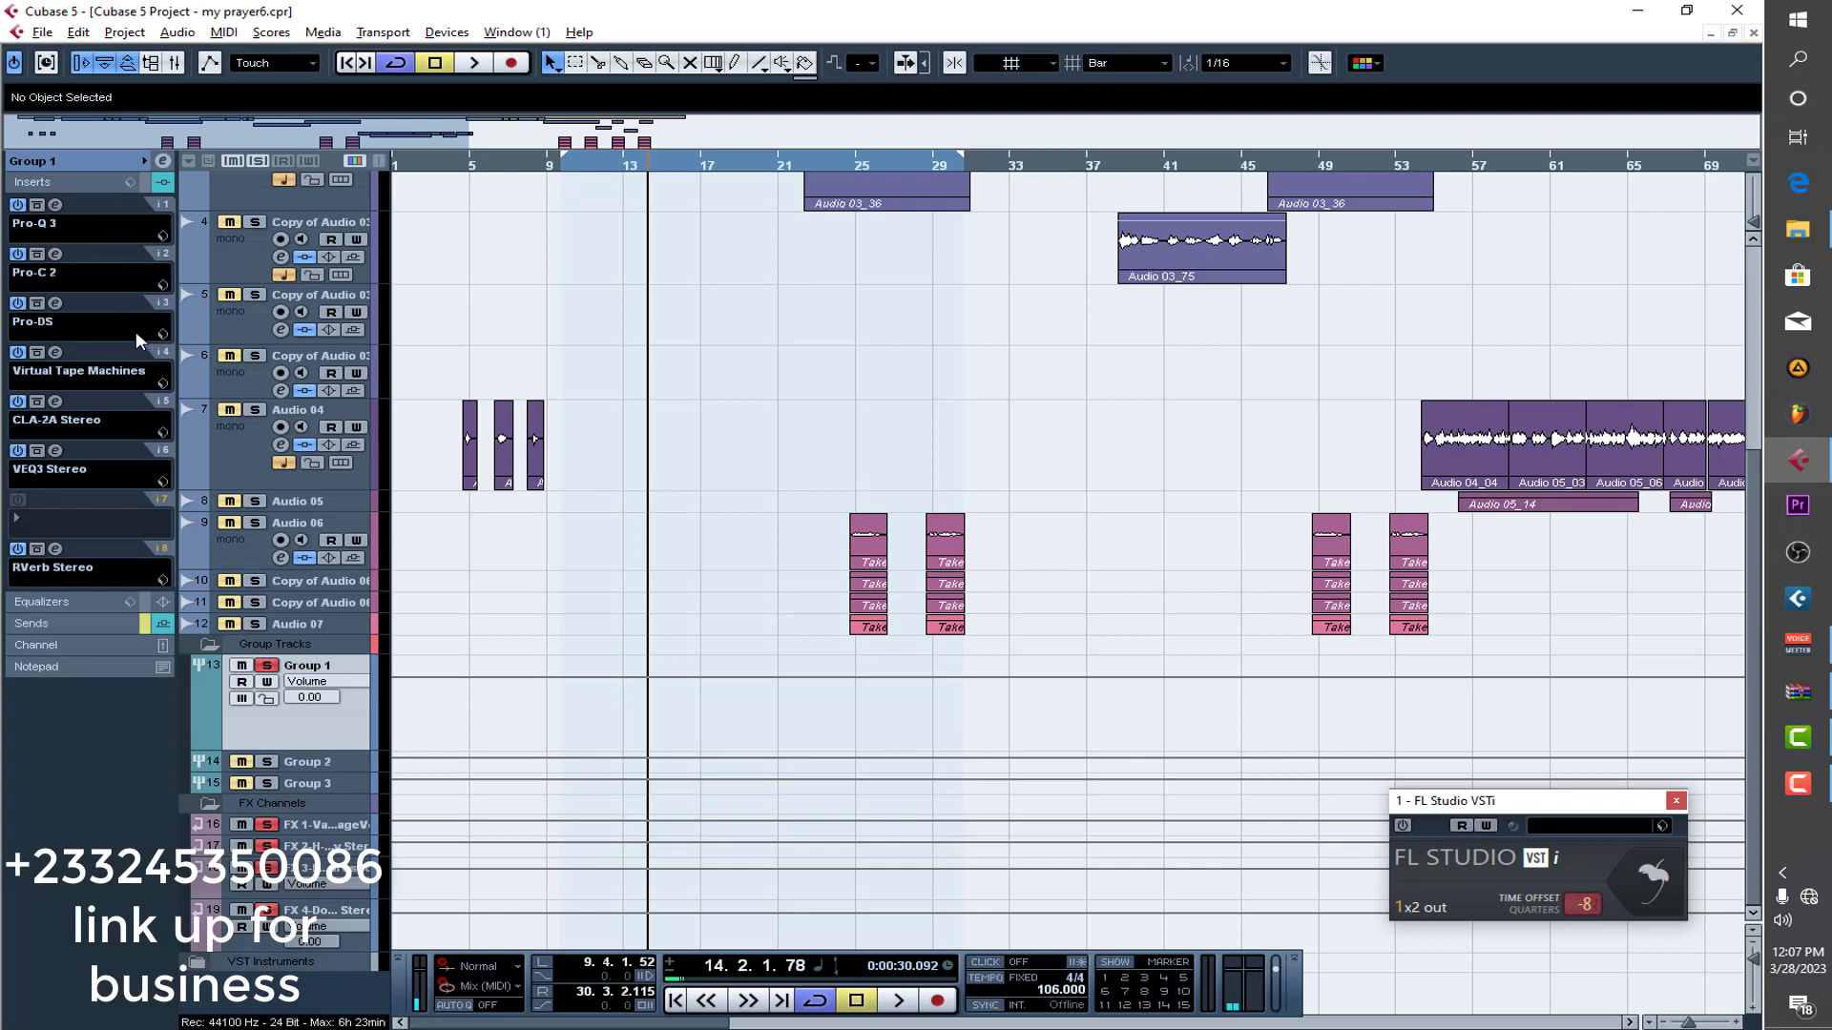
left_click(55, 205)
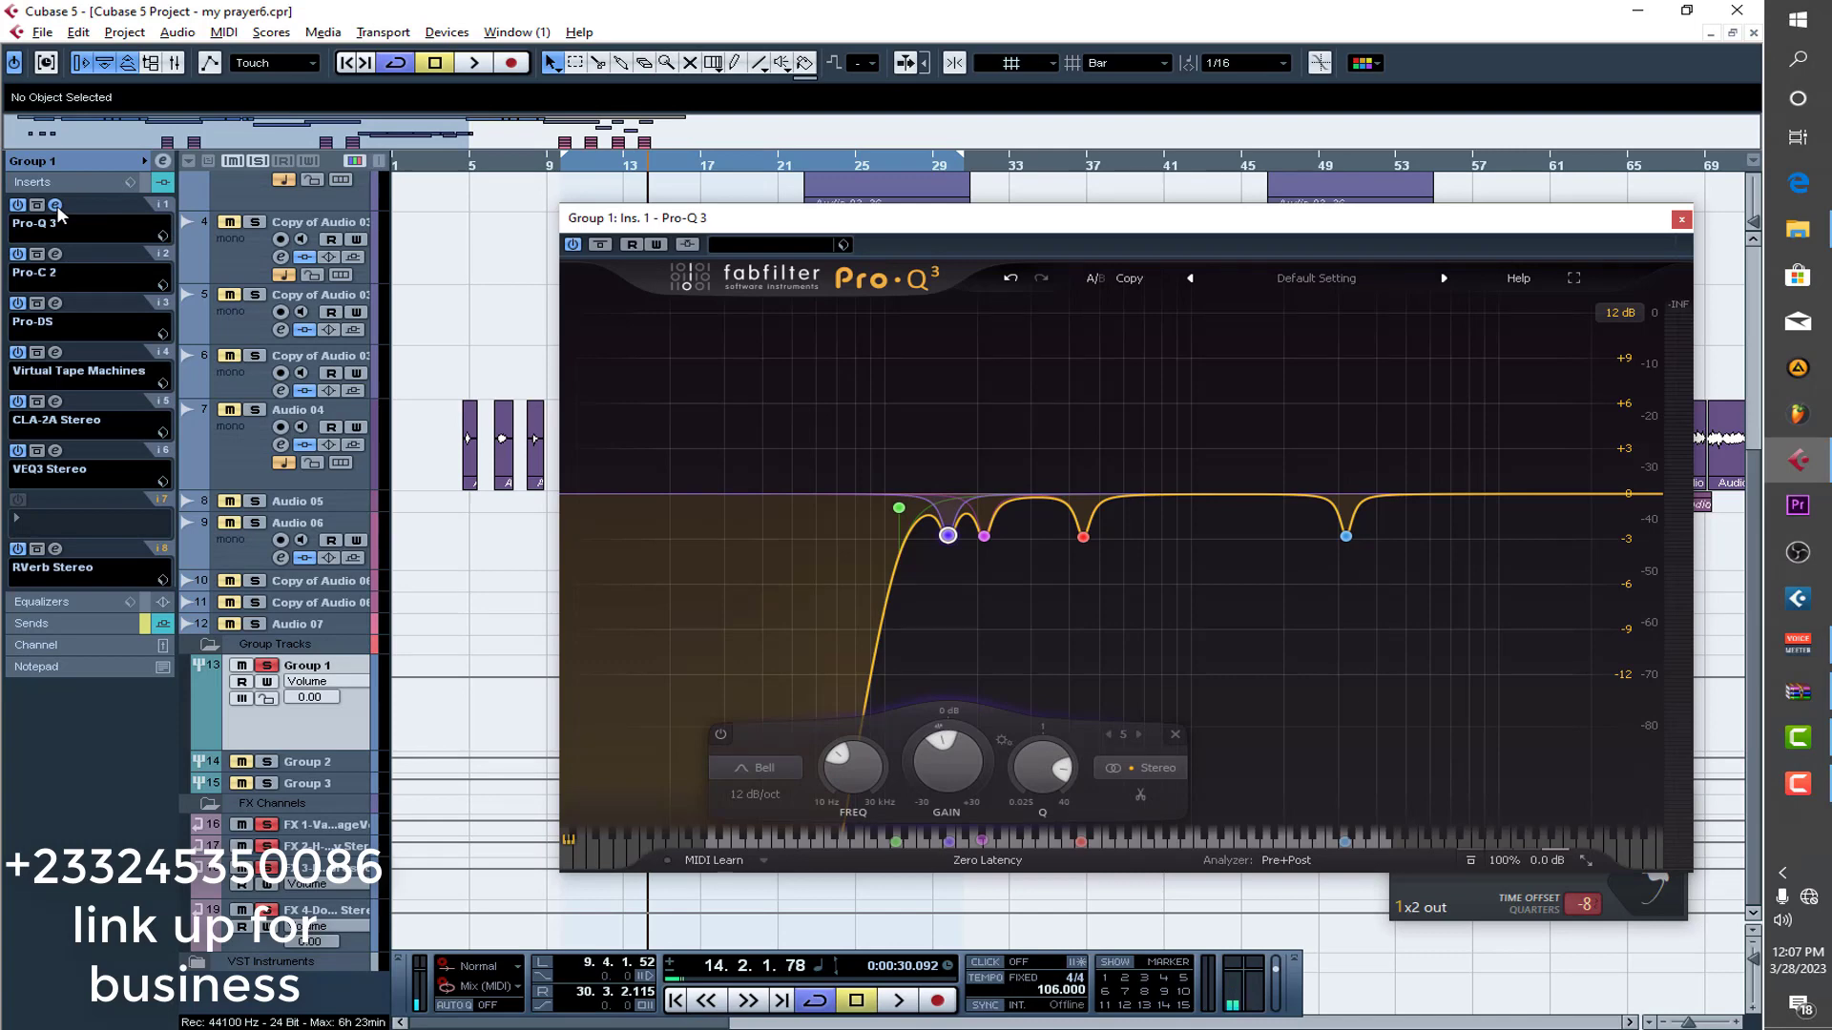
Deactivate Group 1's Pro-Q 3 and play the vocal from about bar 12, moving the plug-in window clear of the lead vocal clips.
left_click(600, 243)
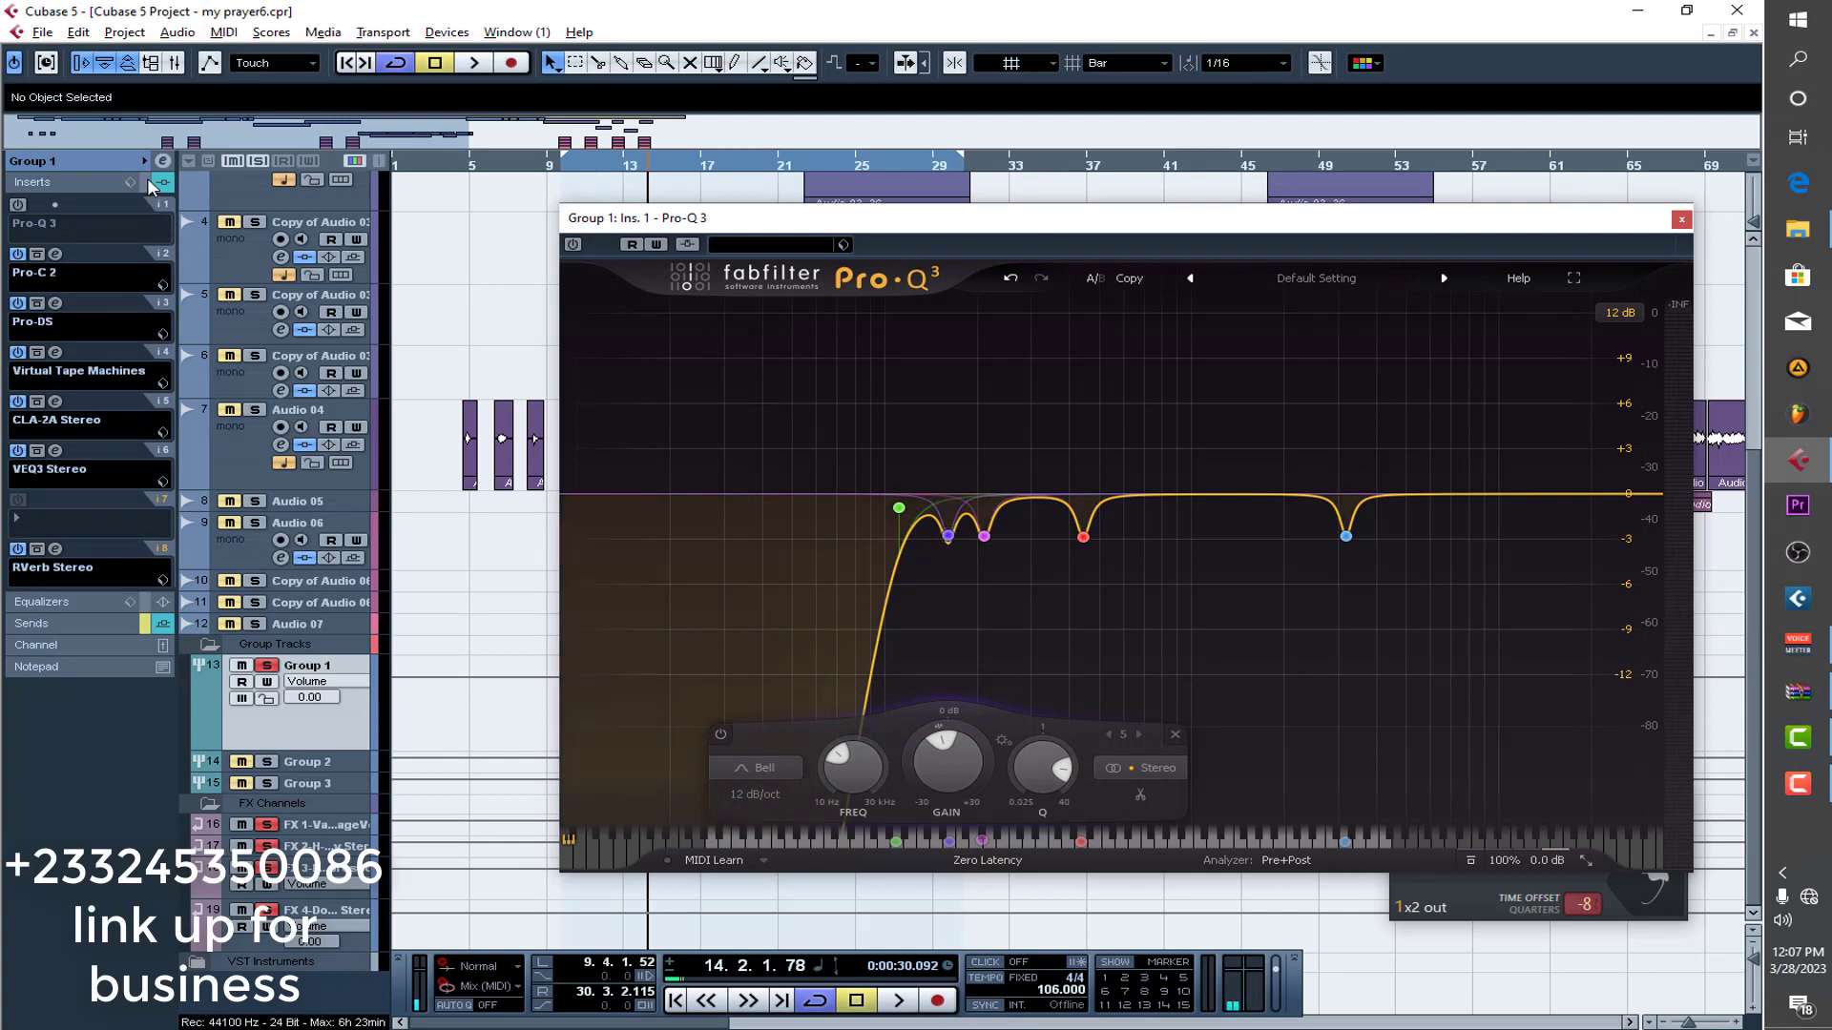
double_click(607, 172)
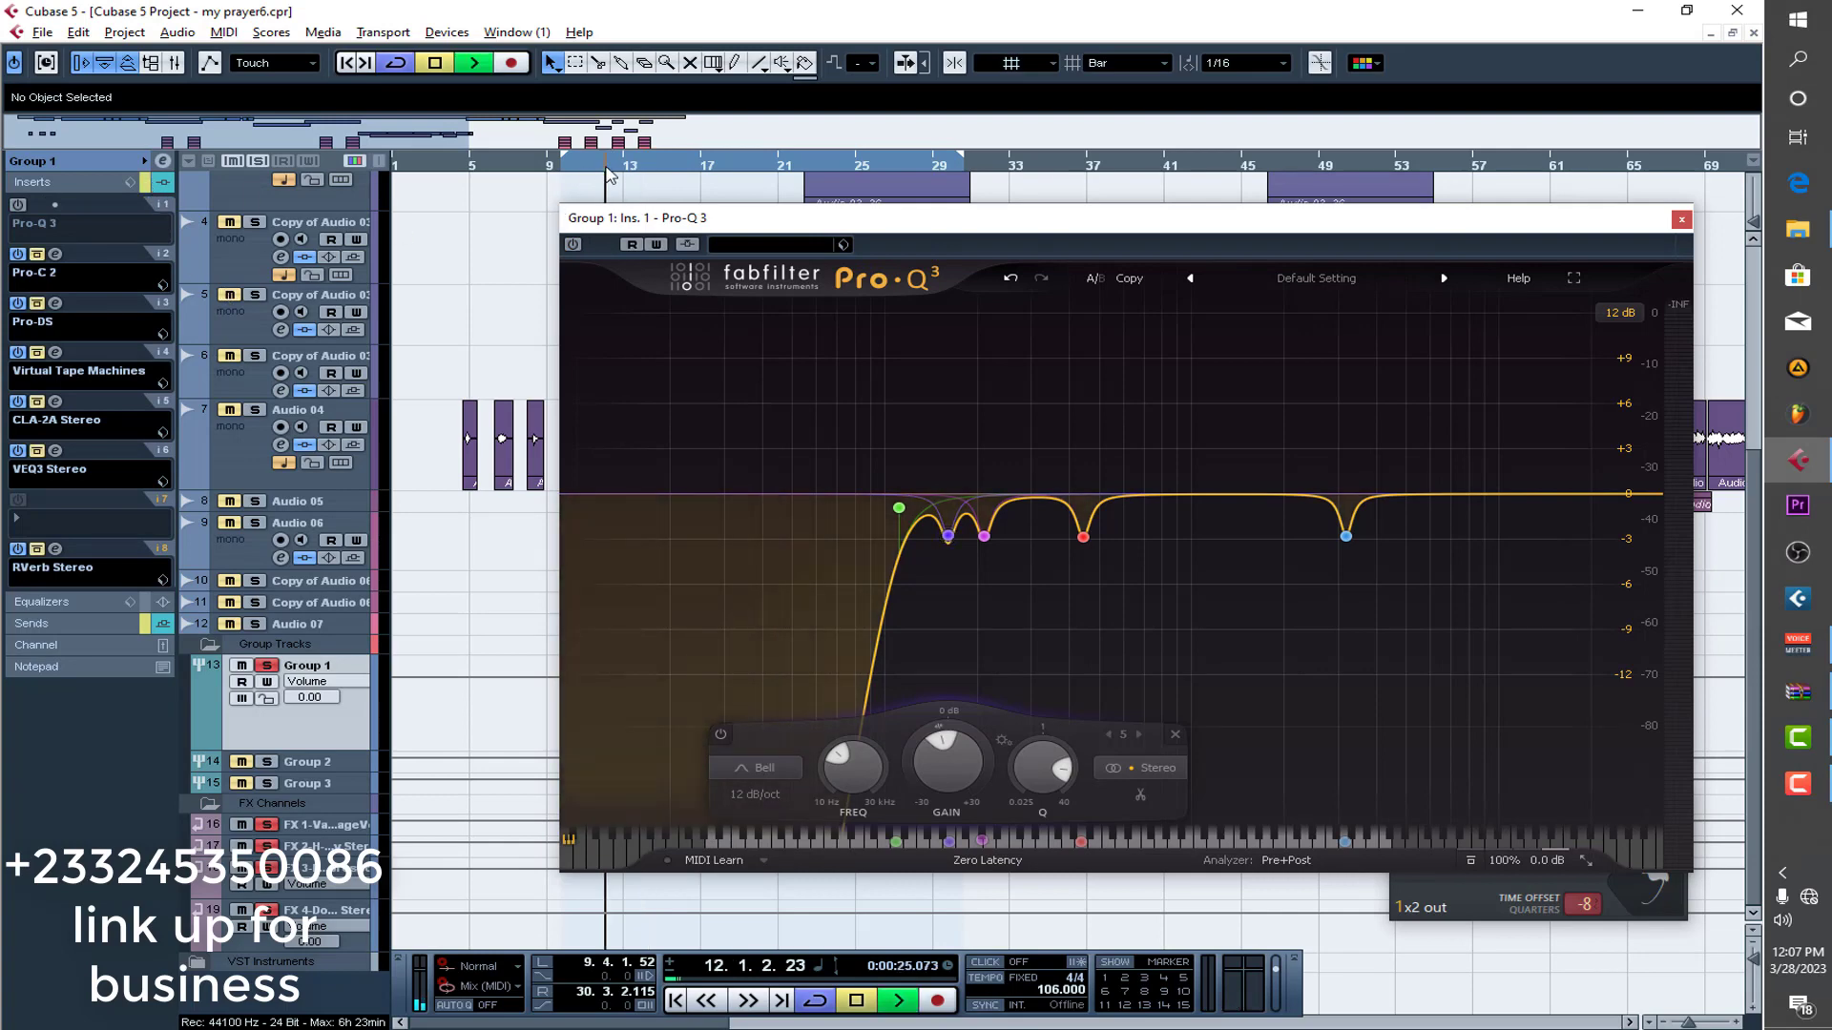
scroll(668, 191, "up", 5)
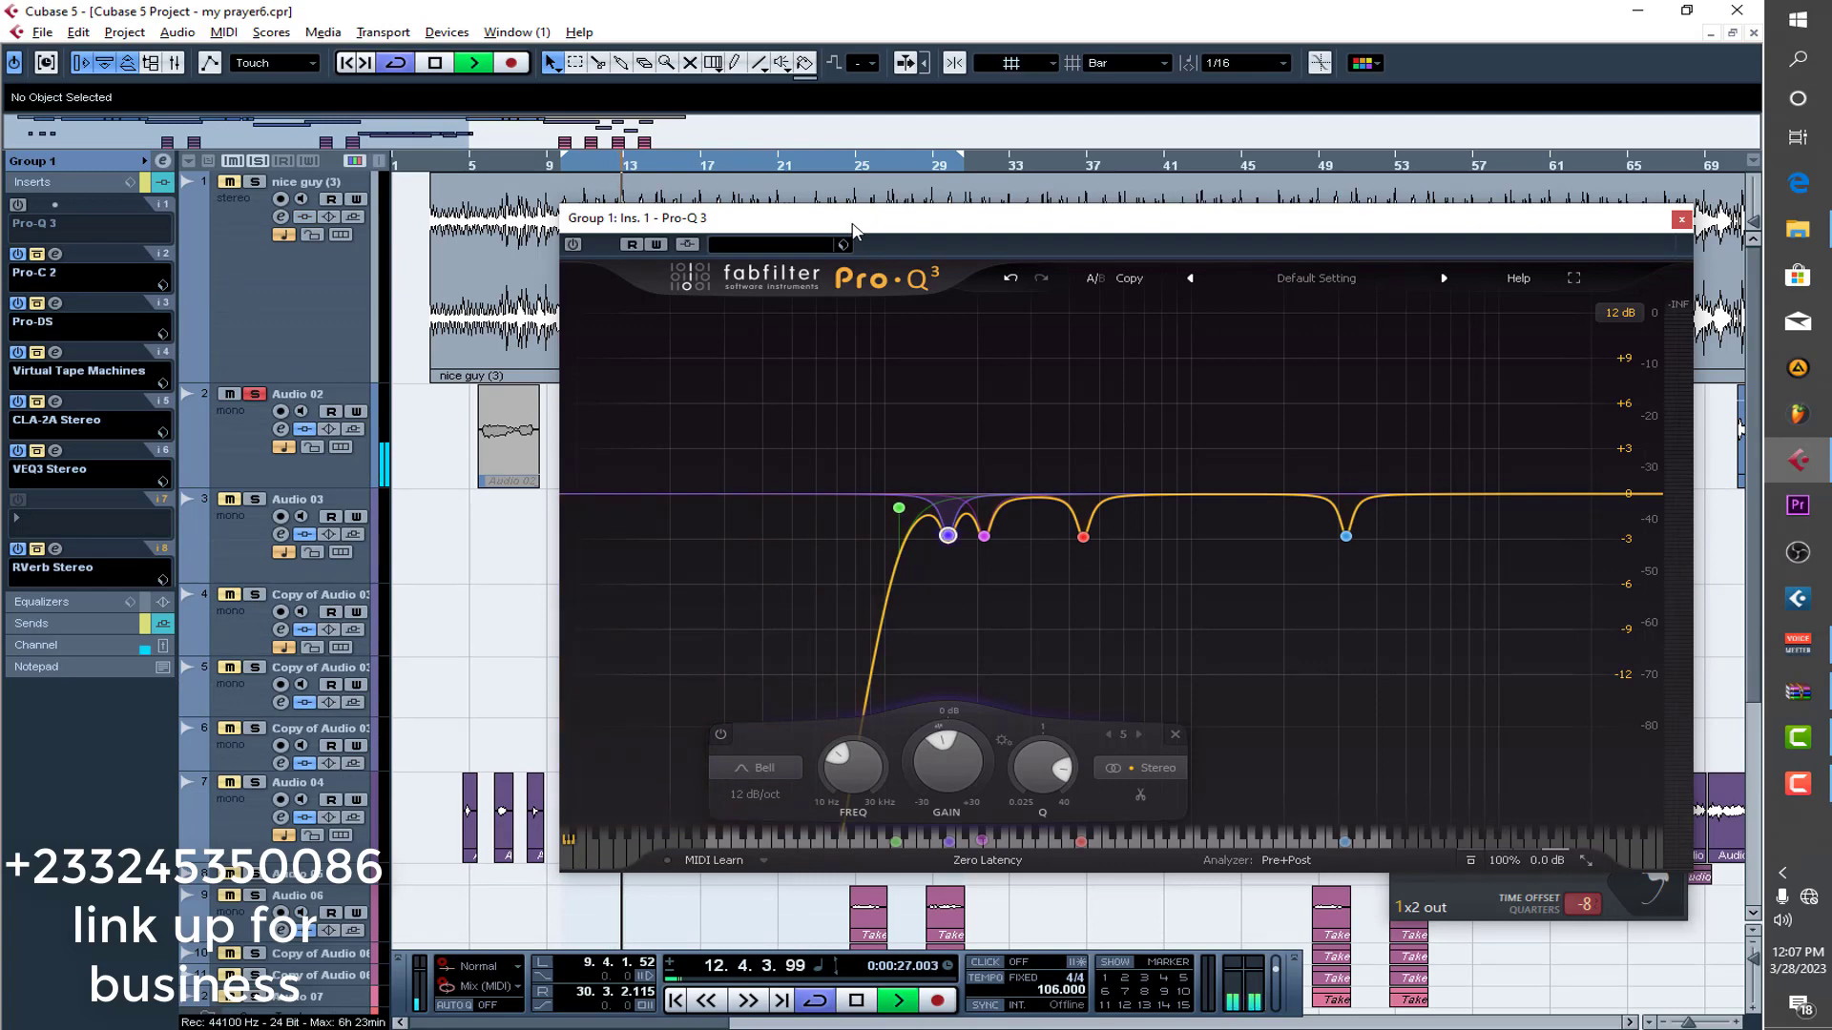
left_click_drag(854, 230, 1021, 273)
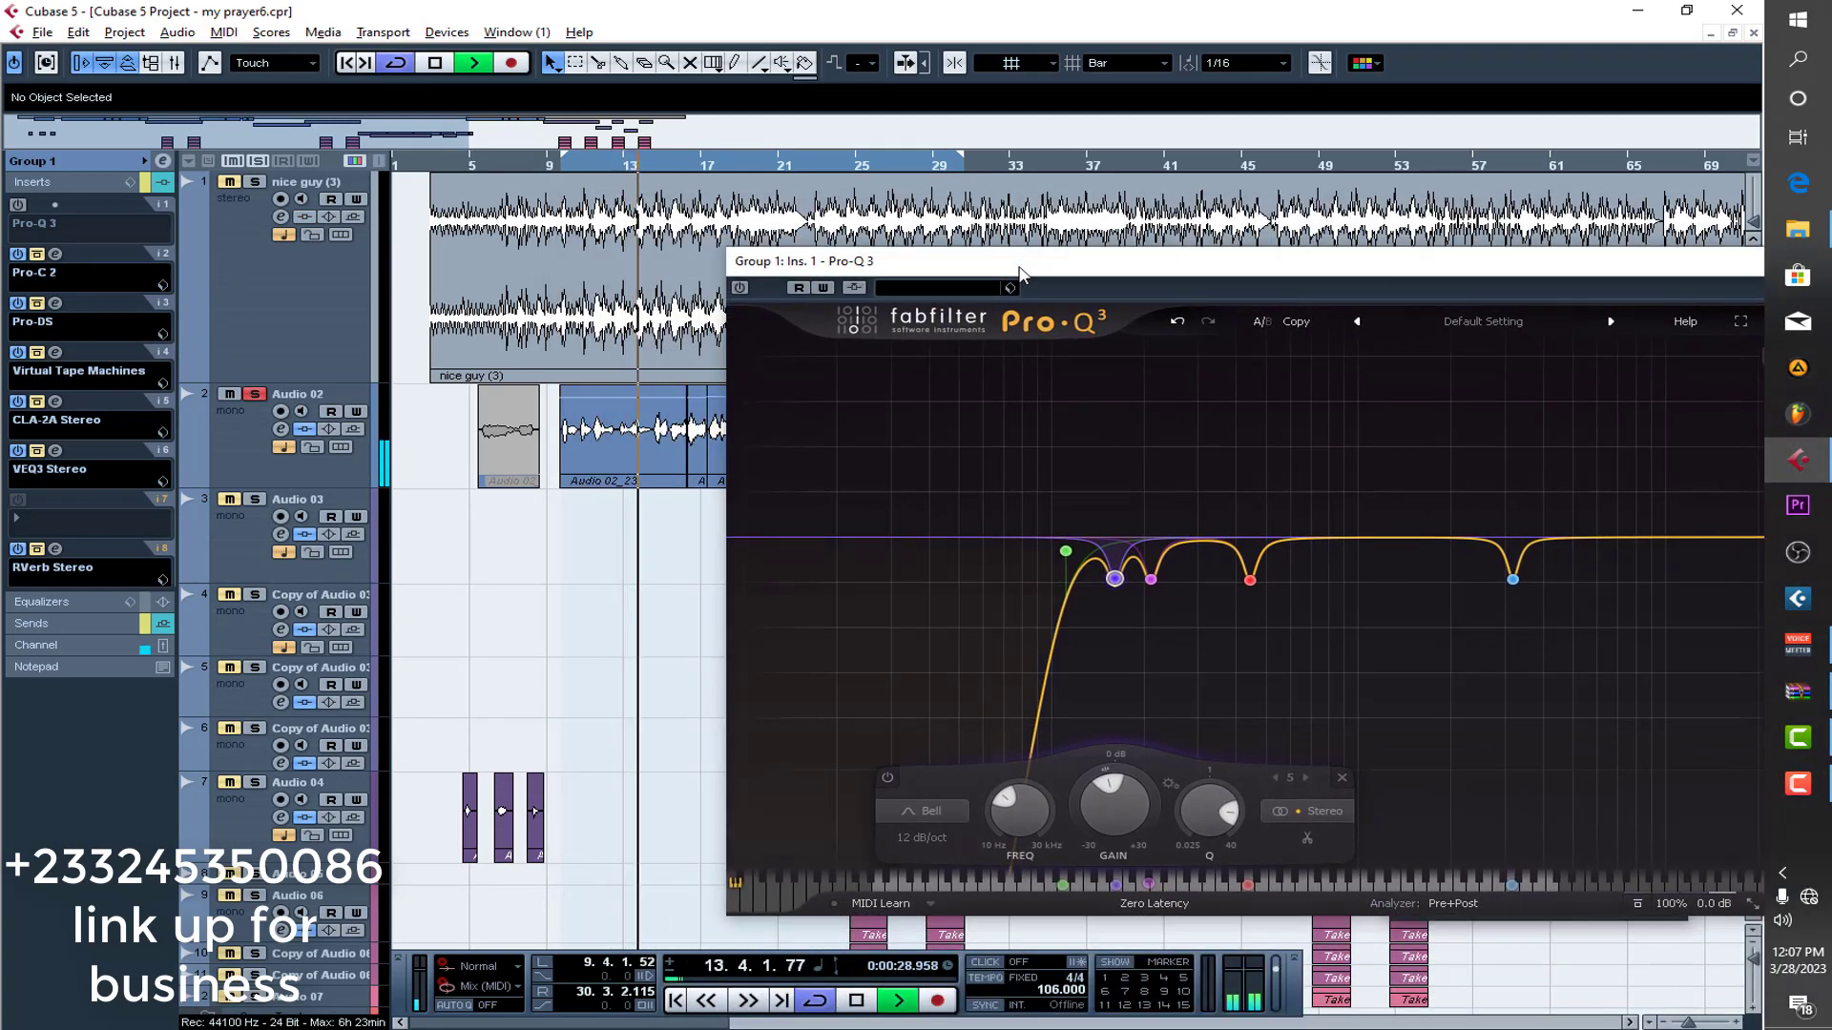
key("space")
Reactivate Pro-Q 3 and replay the vocal from late in bar 12 to hear it with the equalizer.
left_click(622, 168)
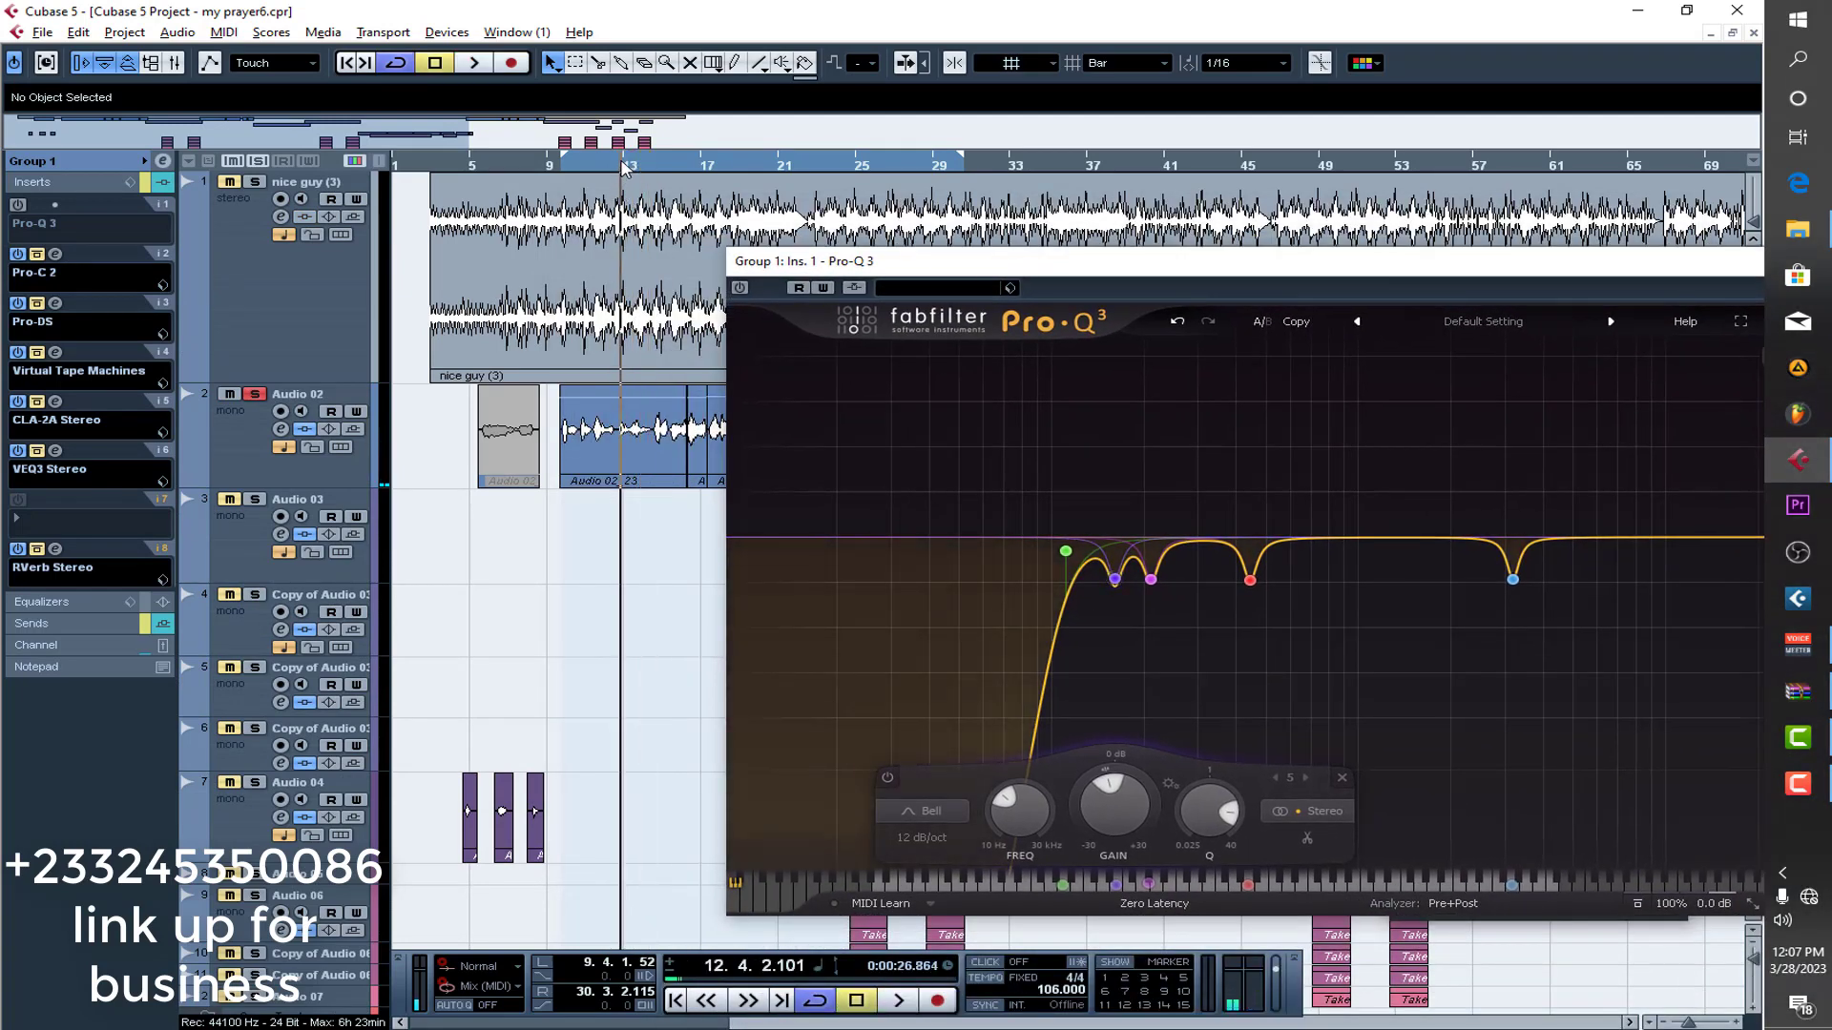
left_click(741, 288)
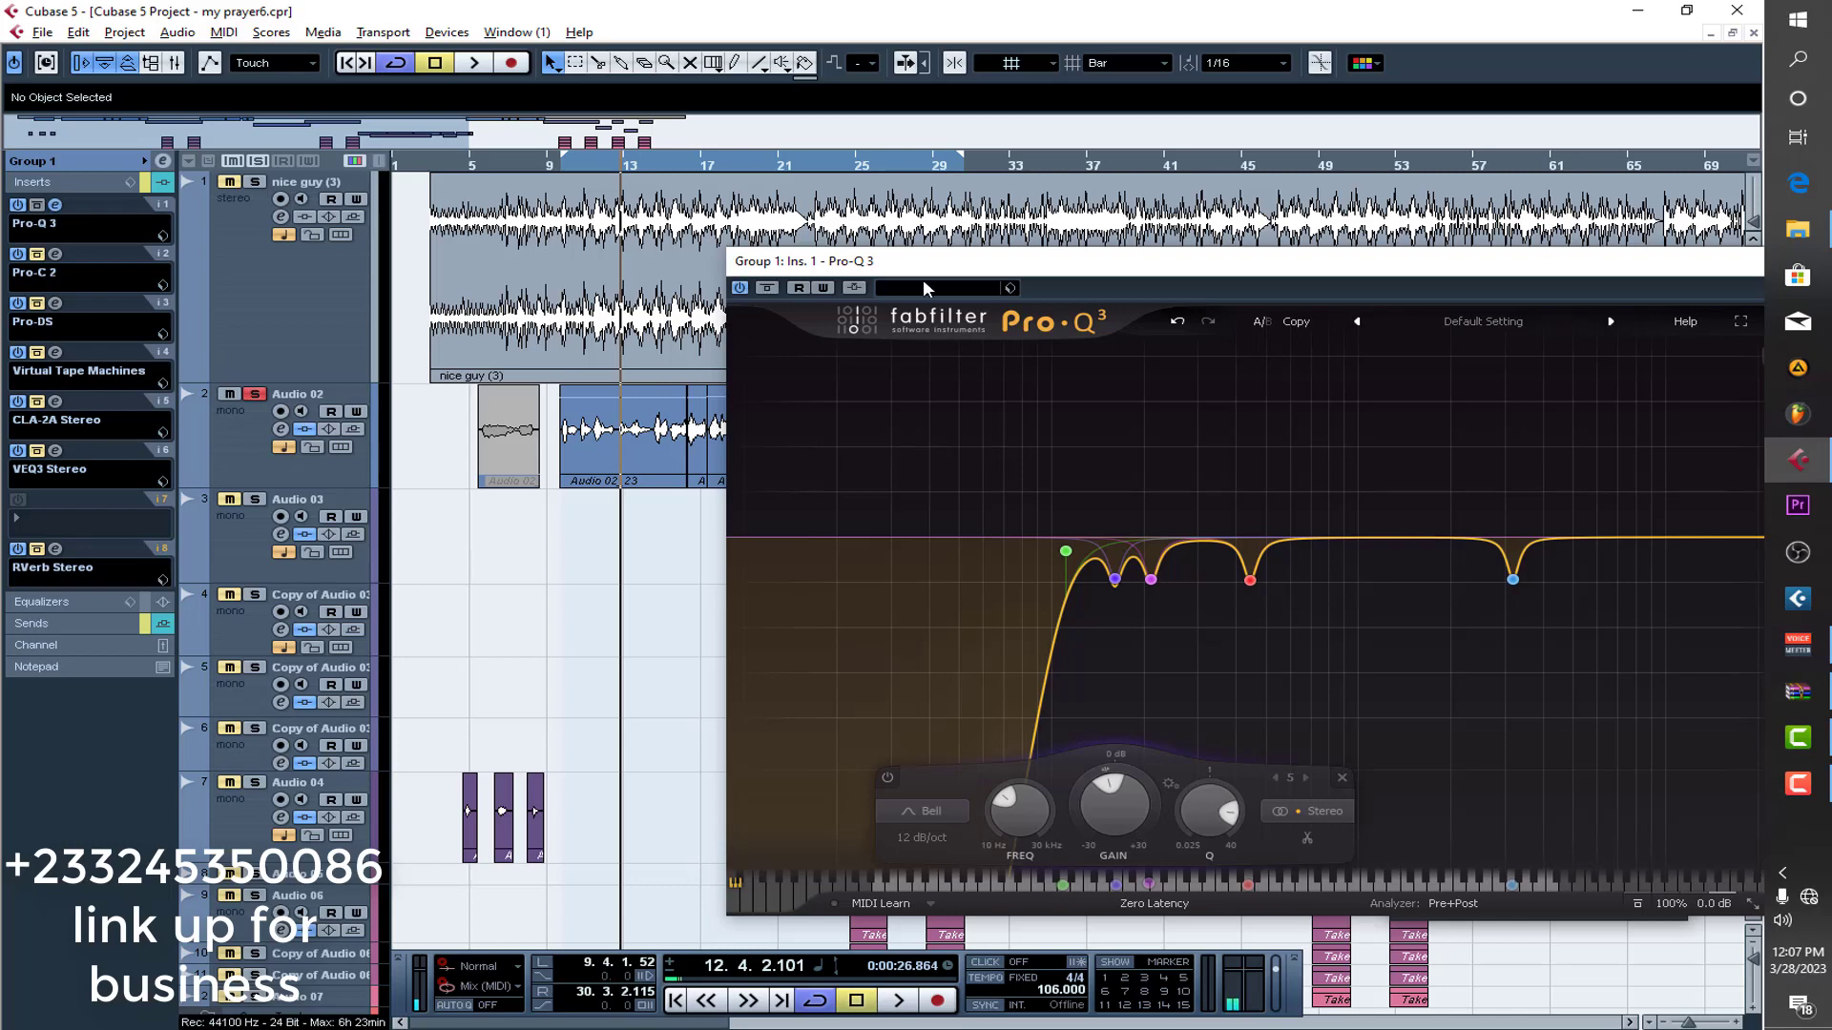
key("space")
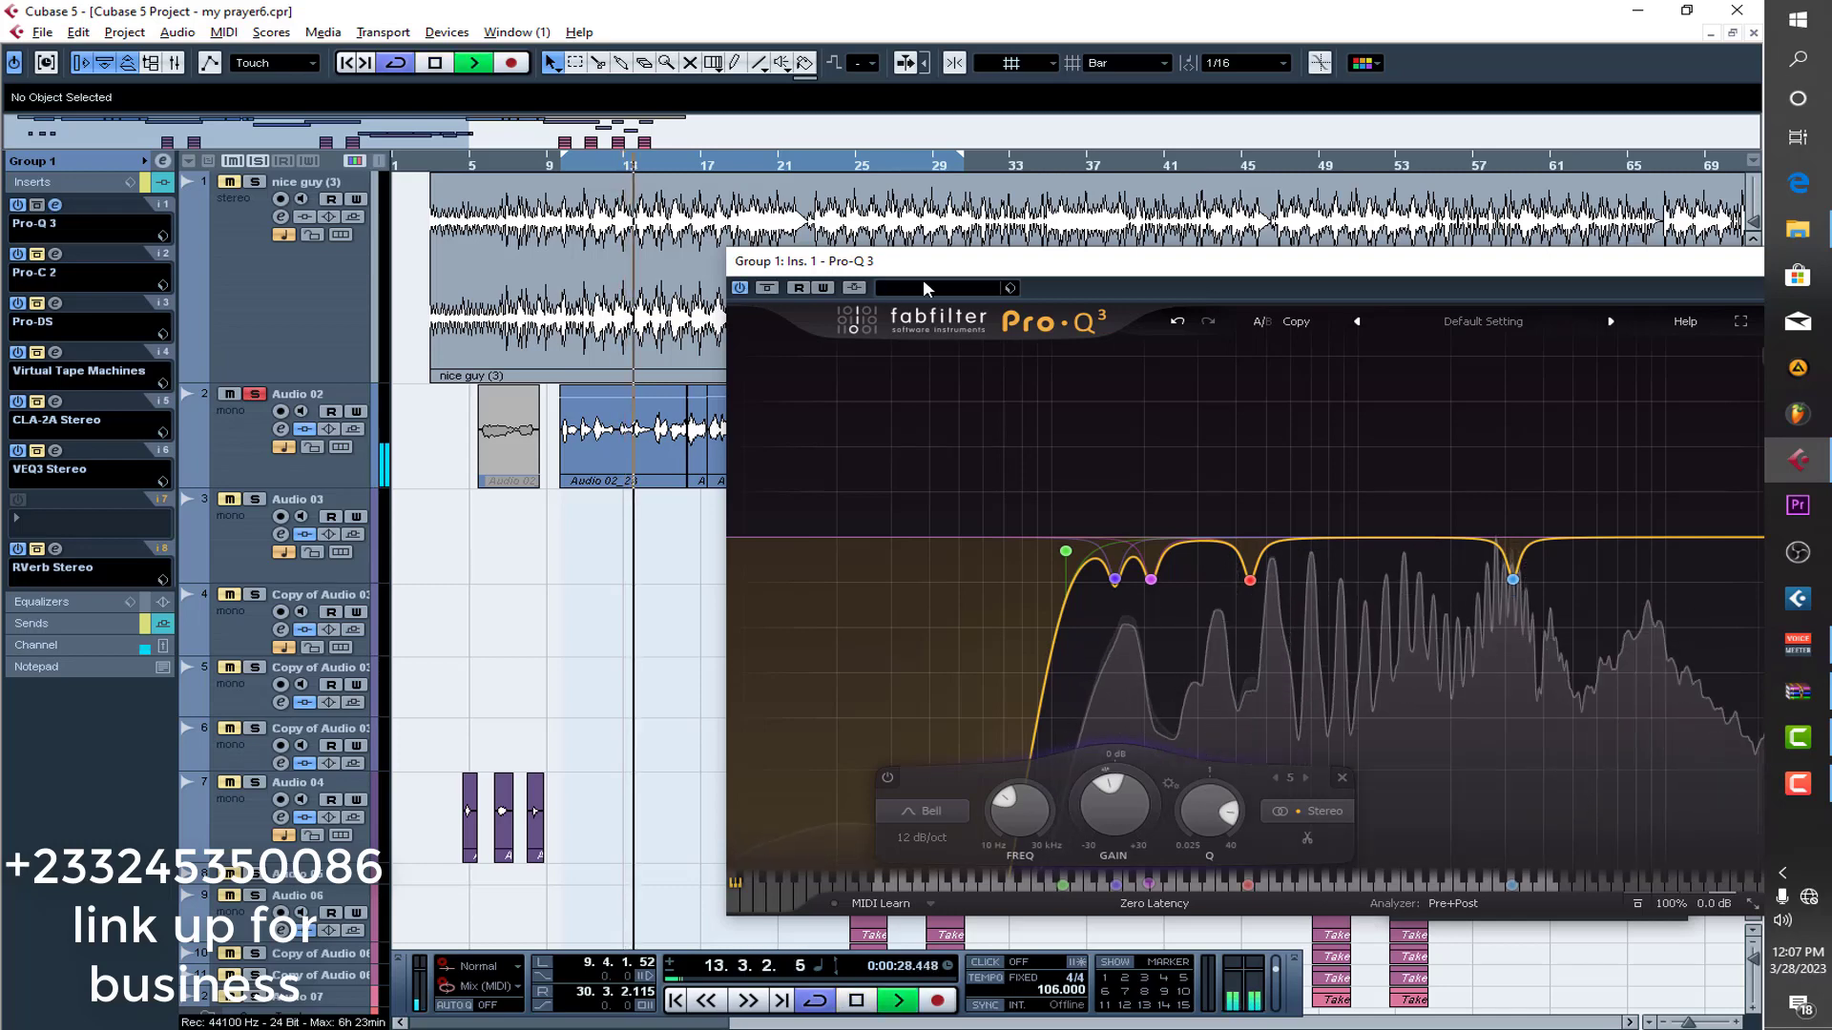
key("space")
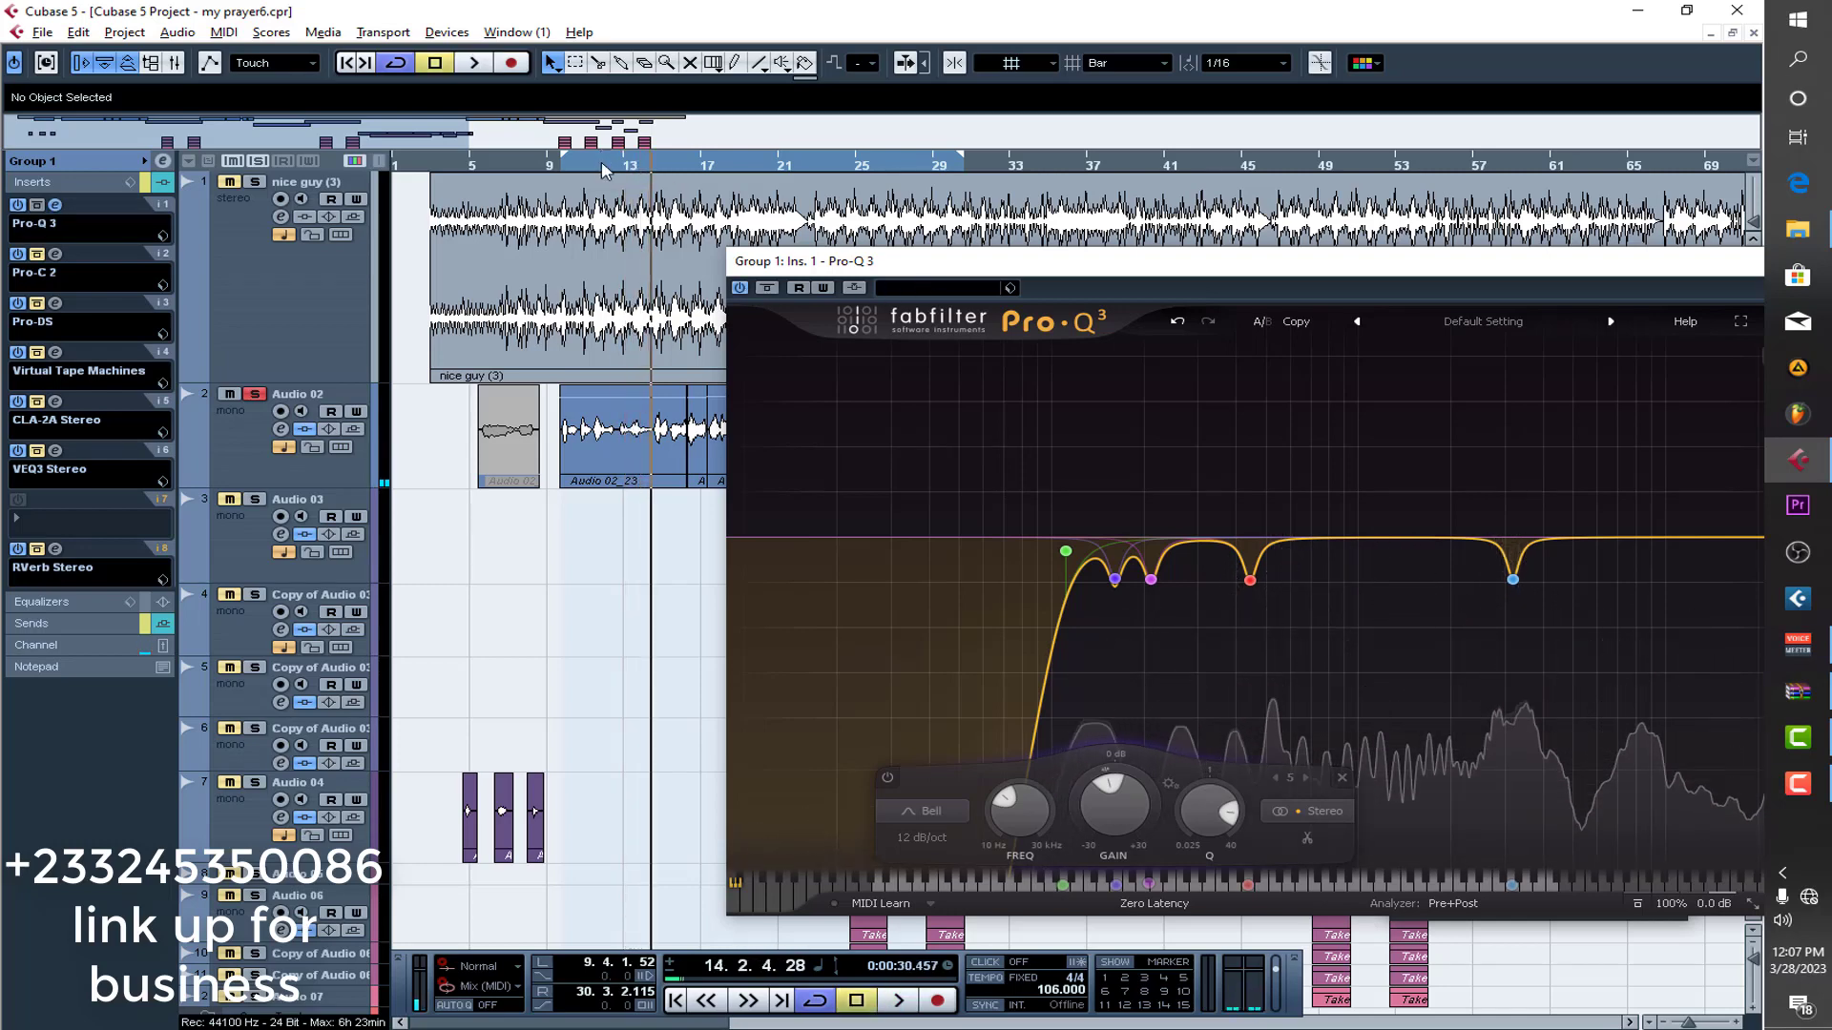
Replay the passage from late in bar 12, switching Pro-Q 3 off and back on for comparison, and close the equalizer.
left_click(631, 170)
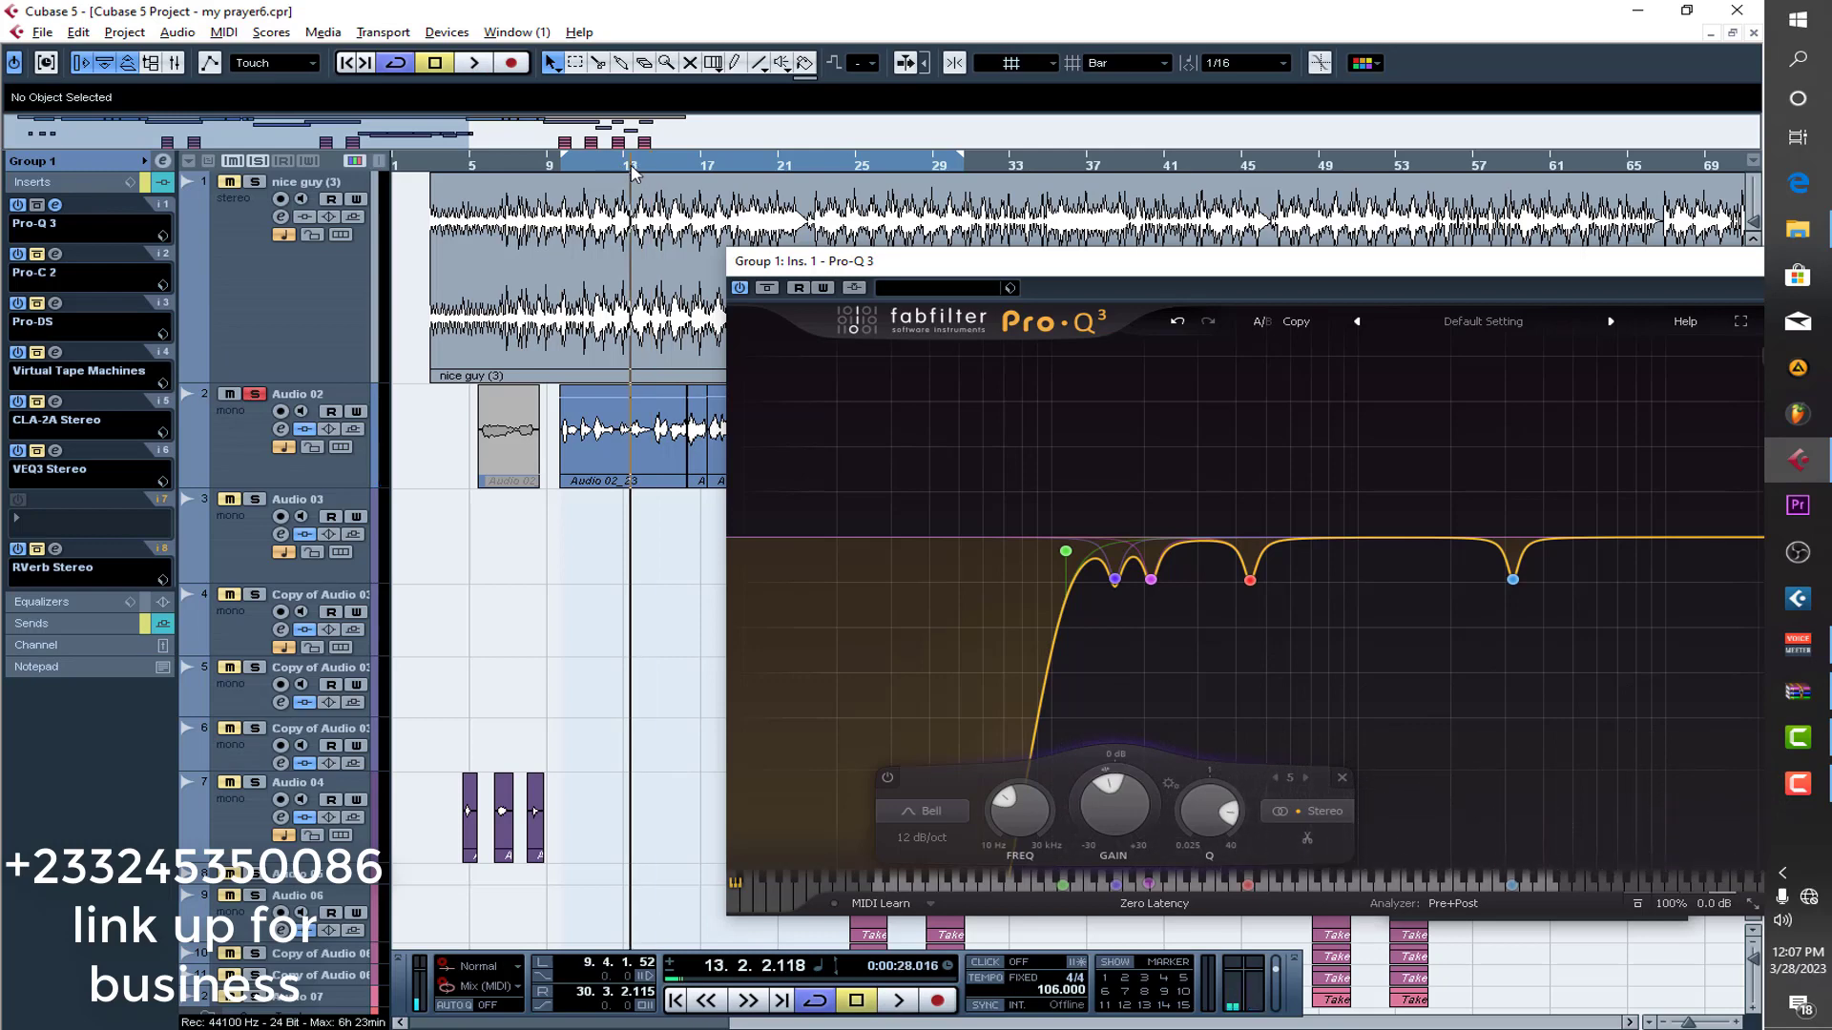
left_click(622, 168)
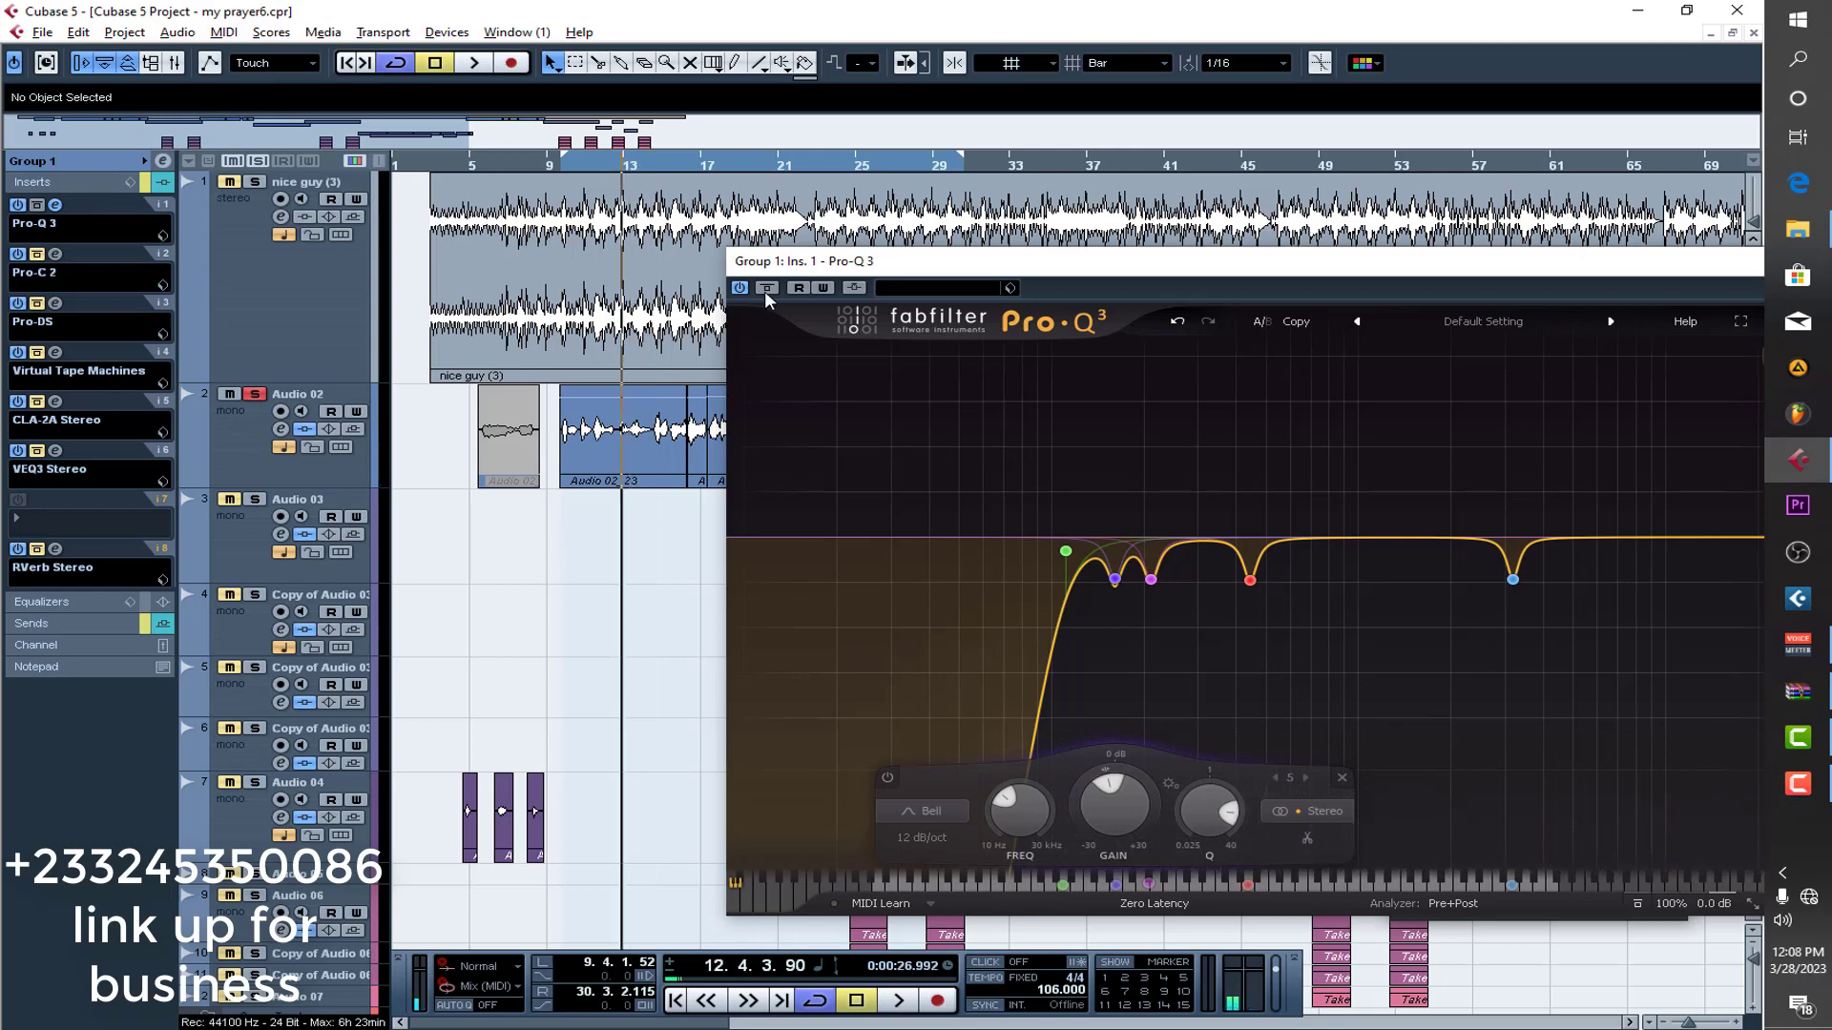
left_click(766, 288)
key("space")
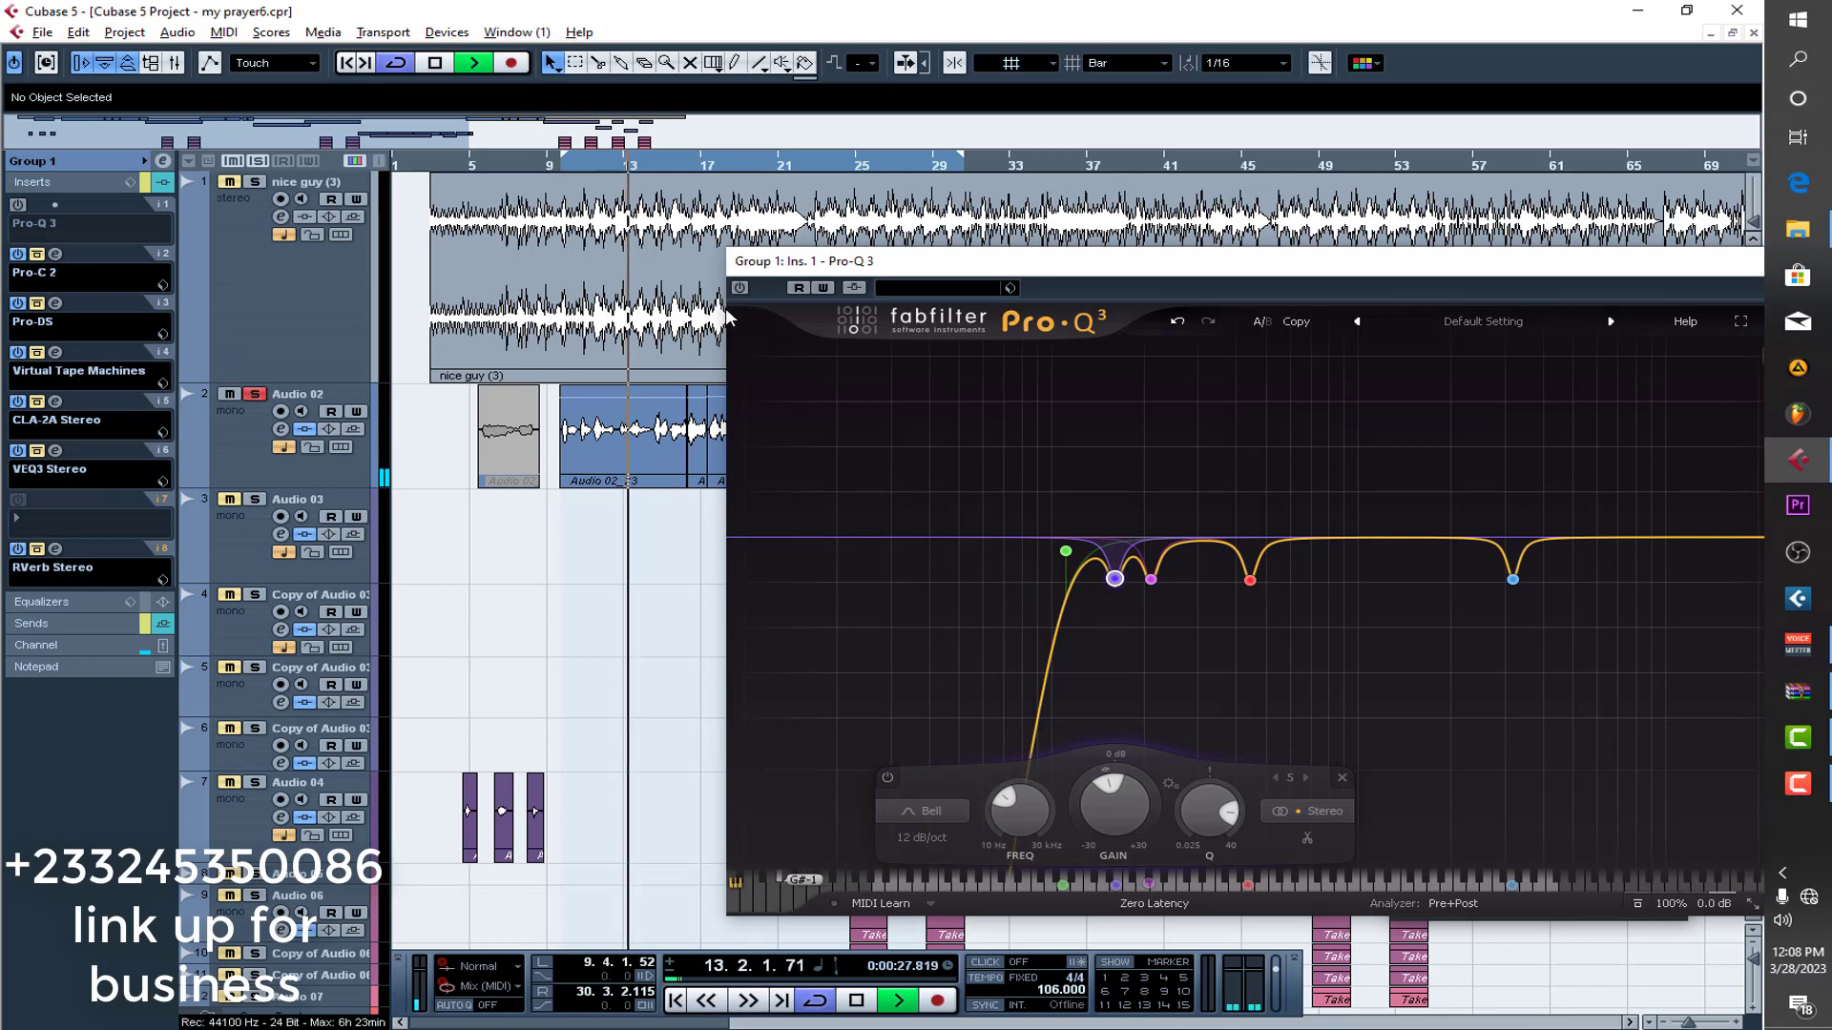
left_click(739, 288)
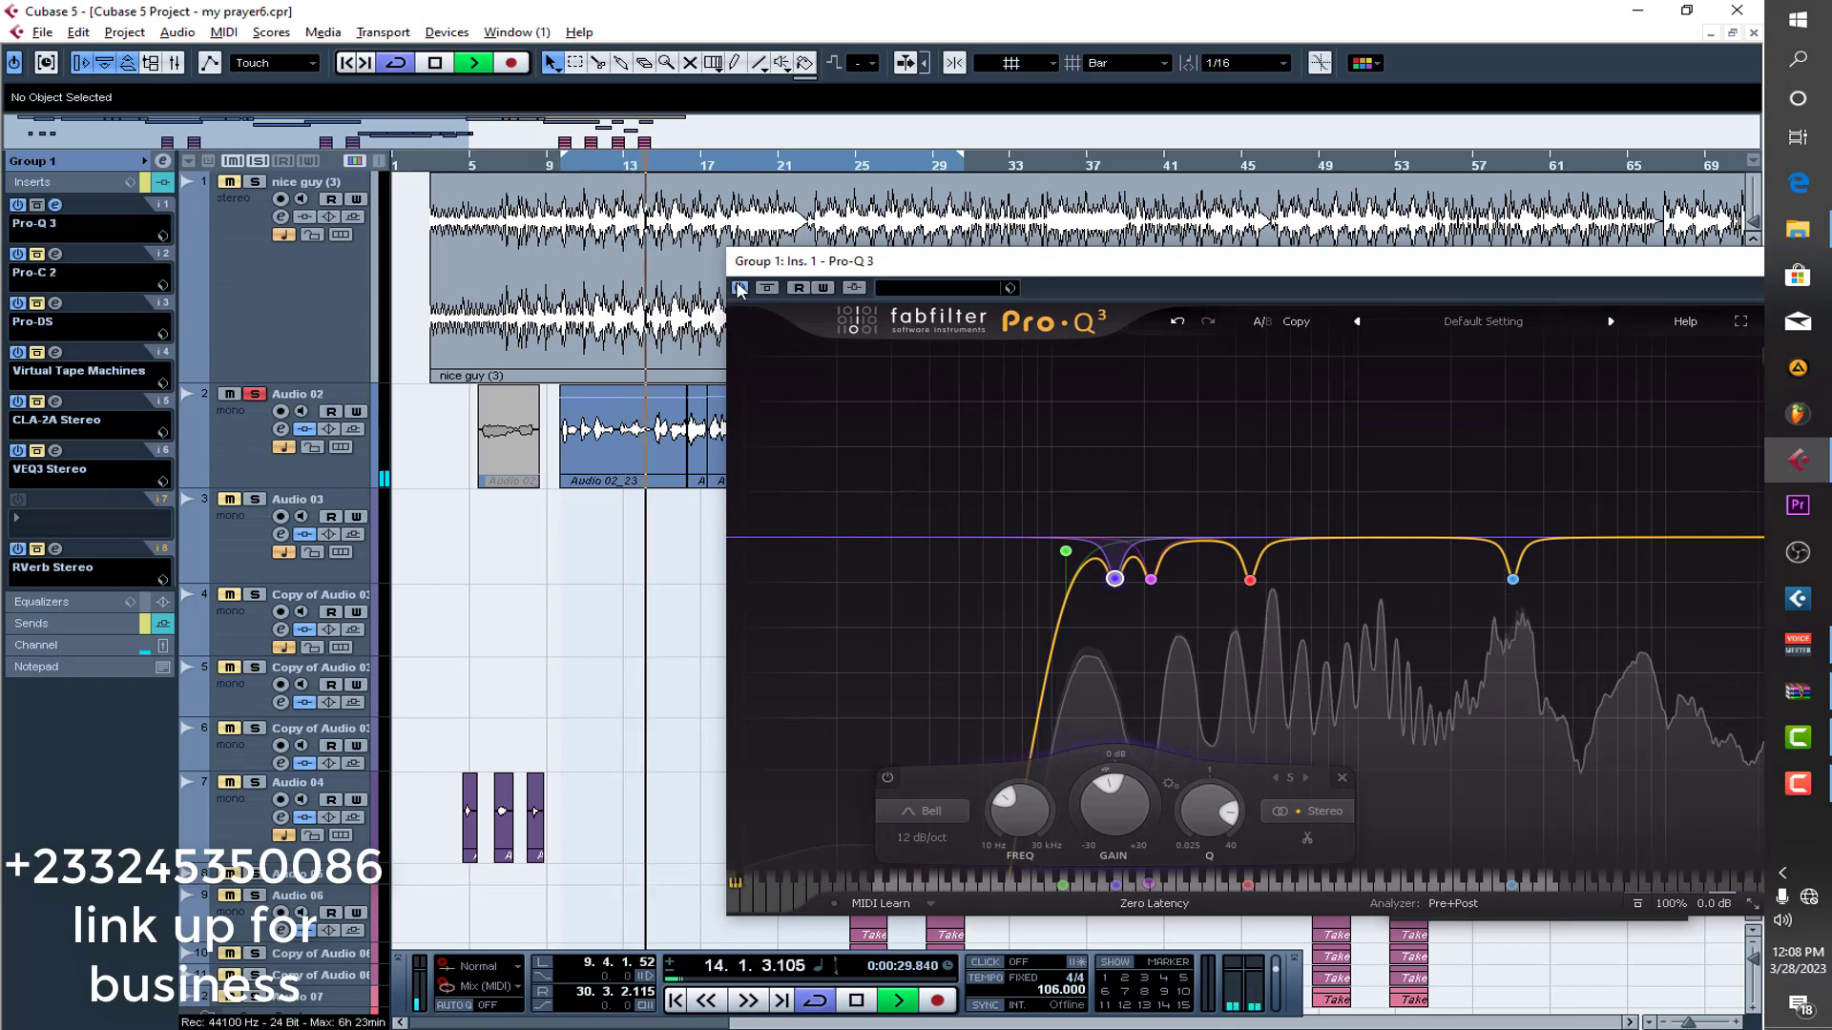
key("space")
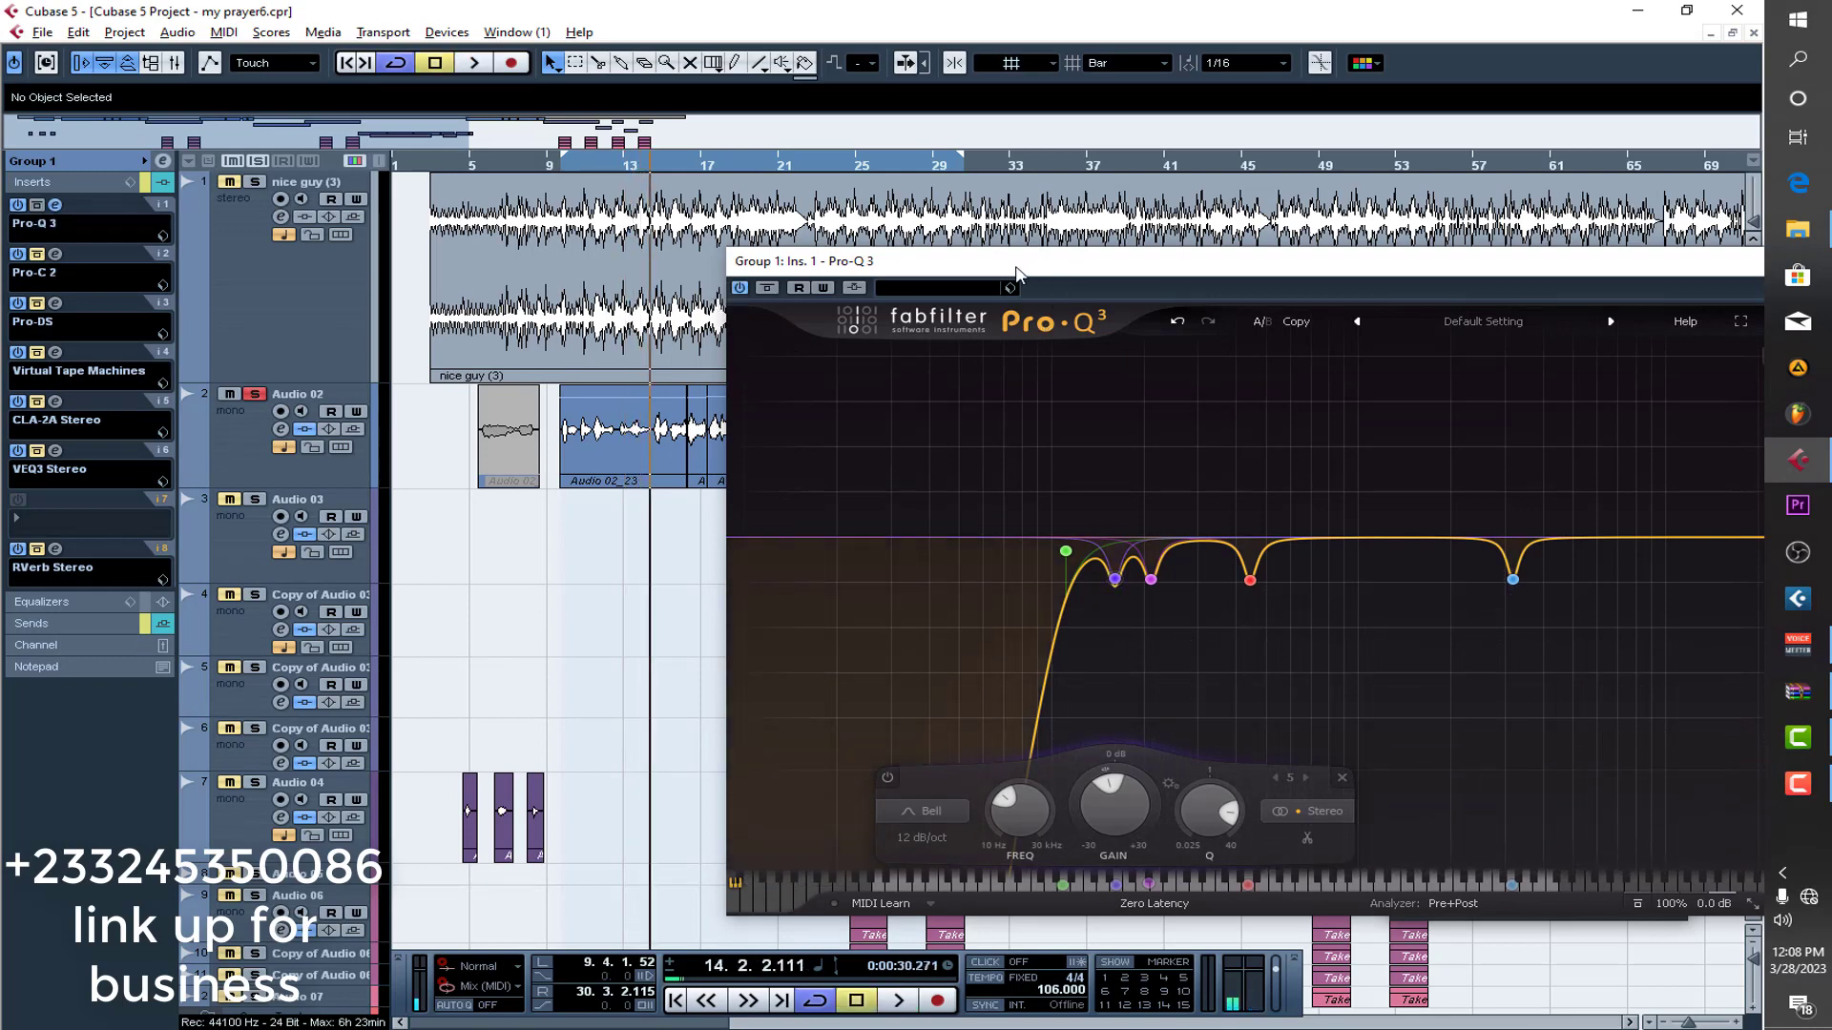
left_click_drag(1017, 274, 884, 273)
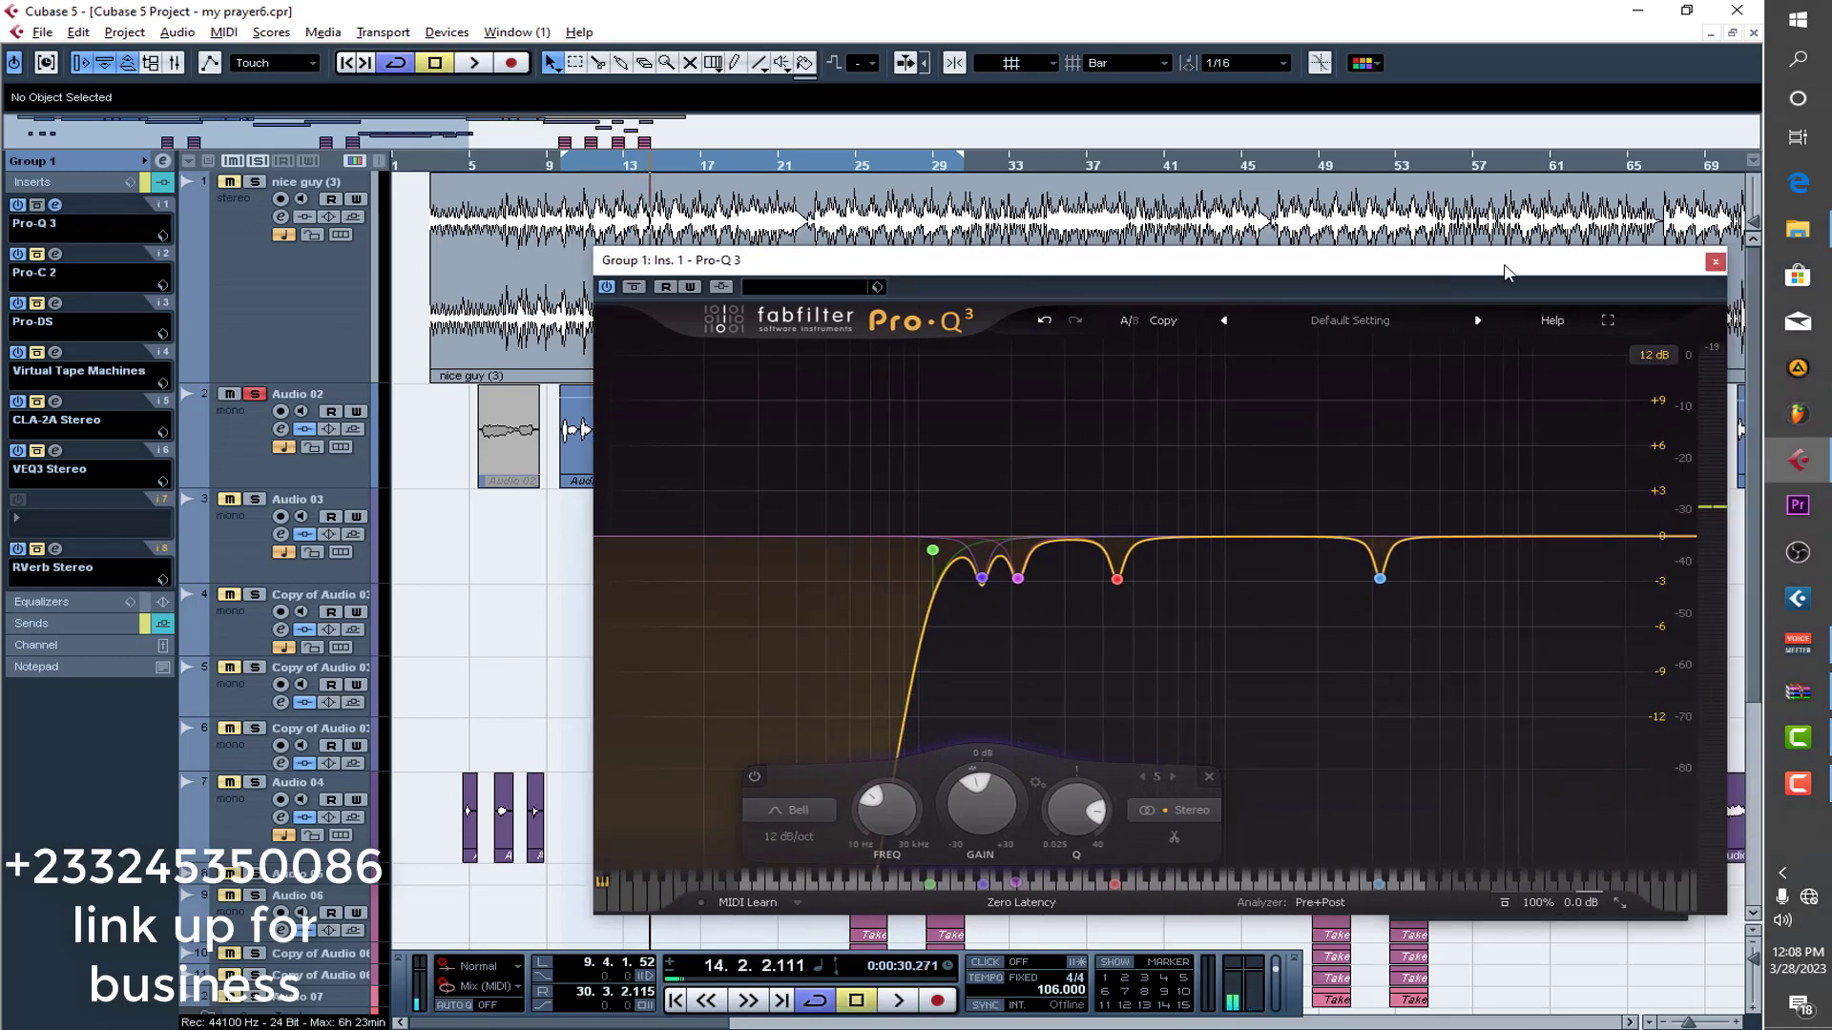
left_click(1714, 260)
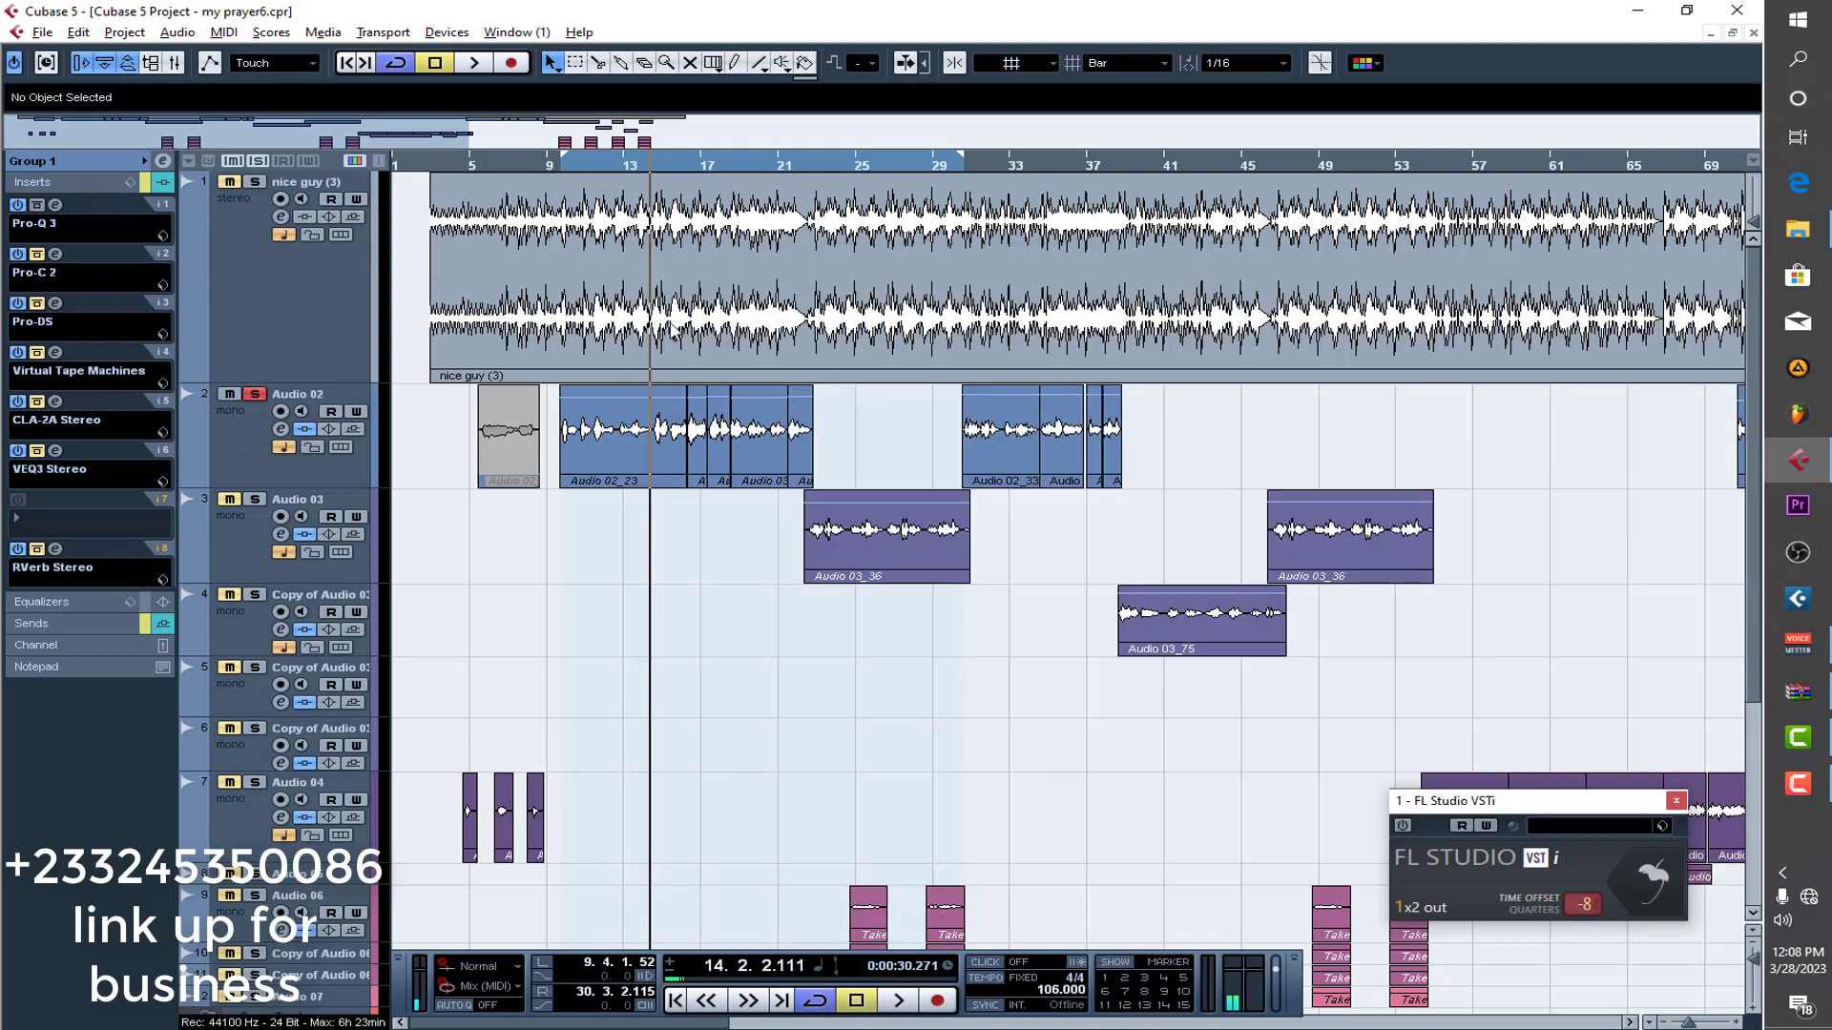
Activate the Pro-C 2 insert on Group 1, inspect its threshold, attack and release settings, and close the compressor.
left_click(36, 255)
left_click(56, 255)
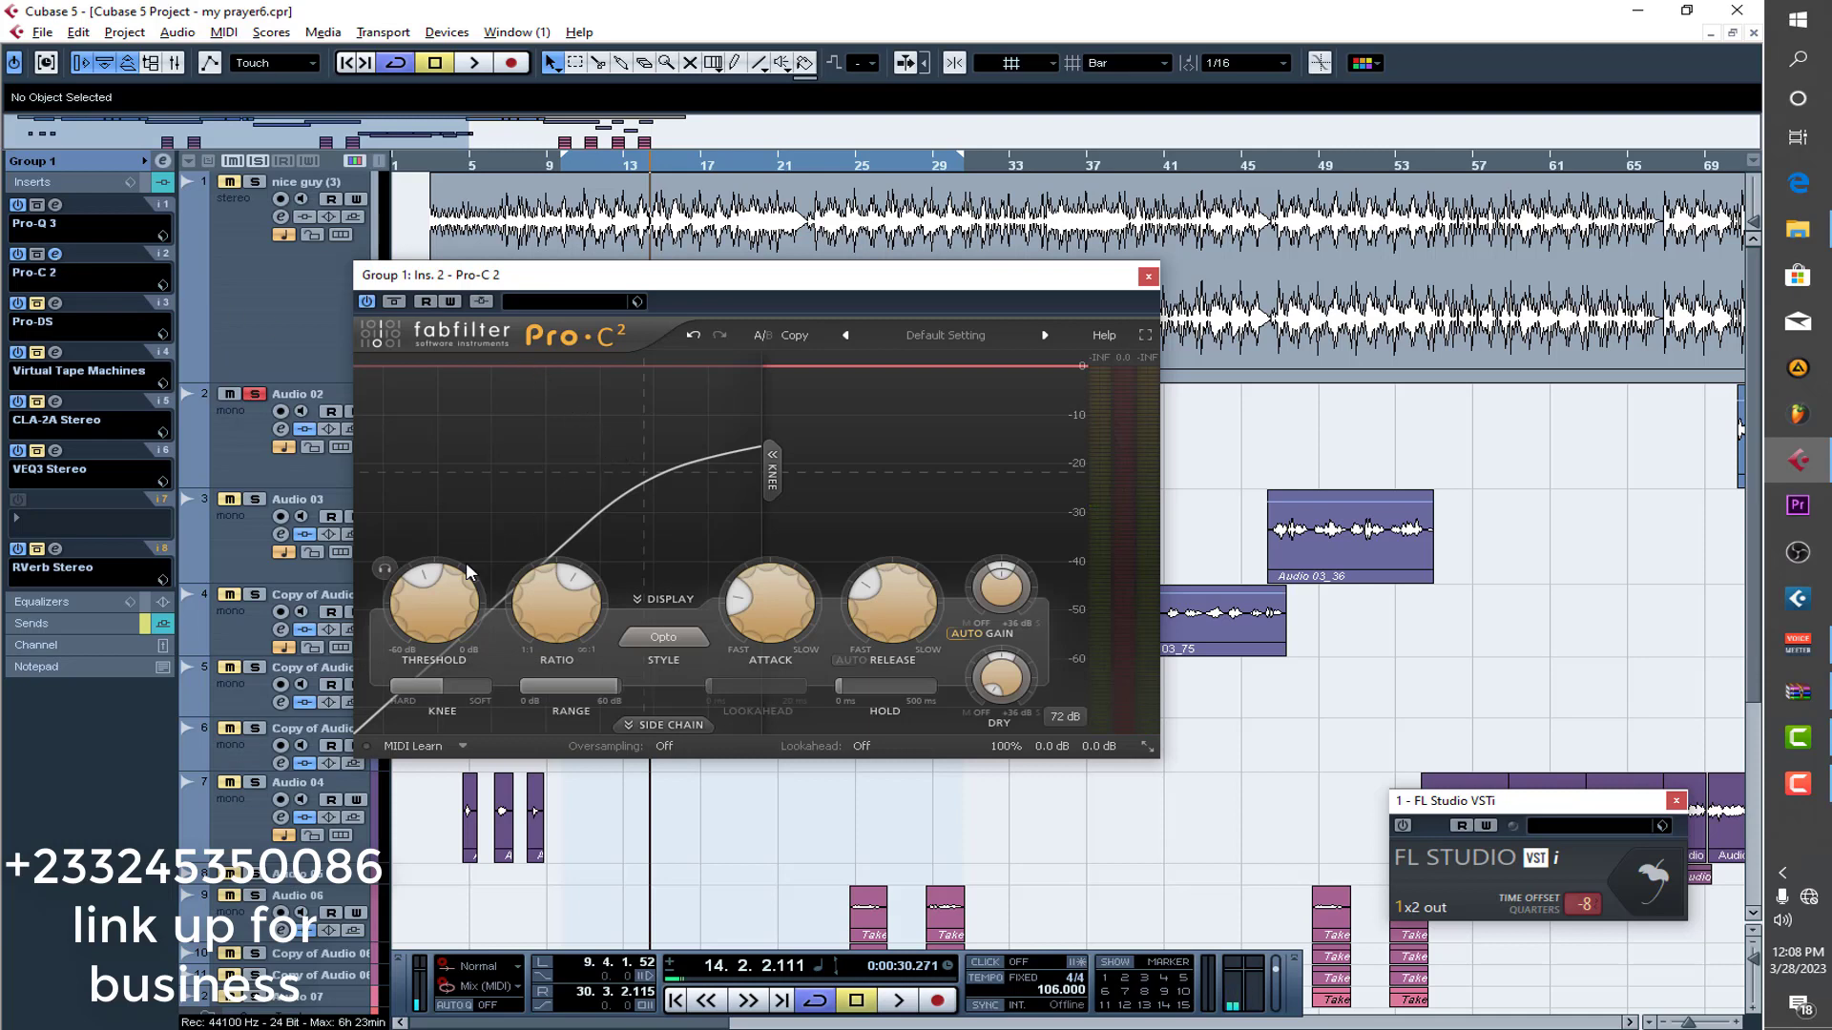
mouse_move(439, 580)
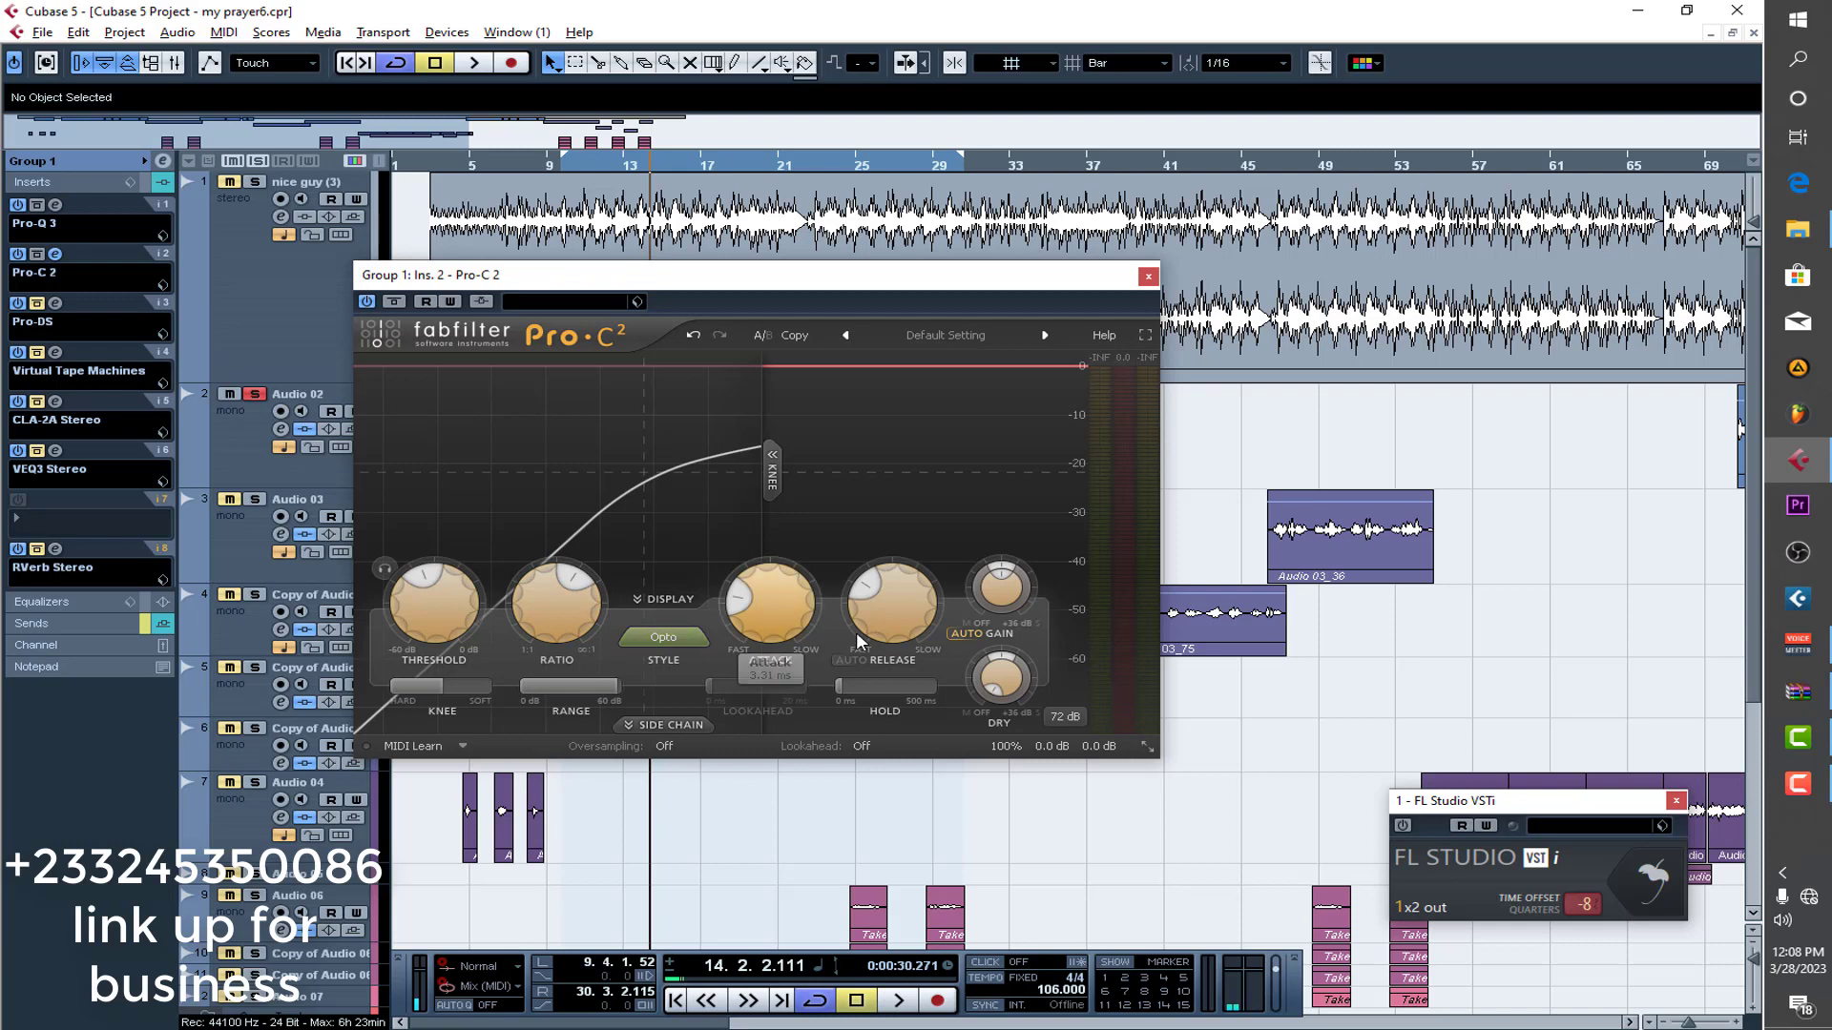
mouse_move(755, 613)
mouse_move(881, 618)
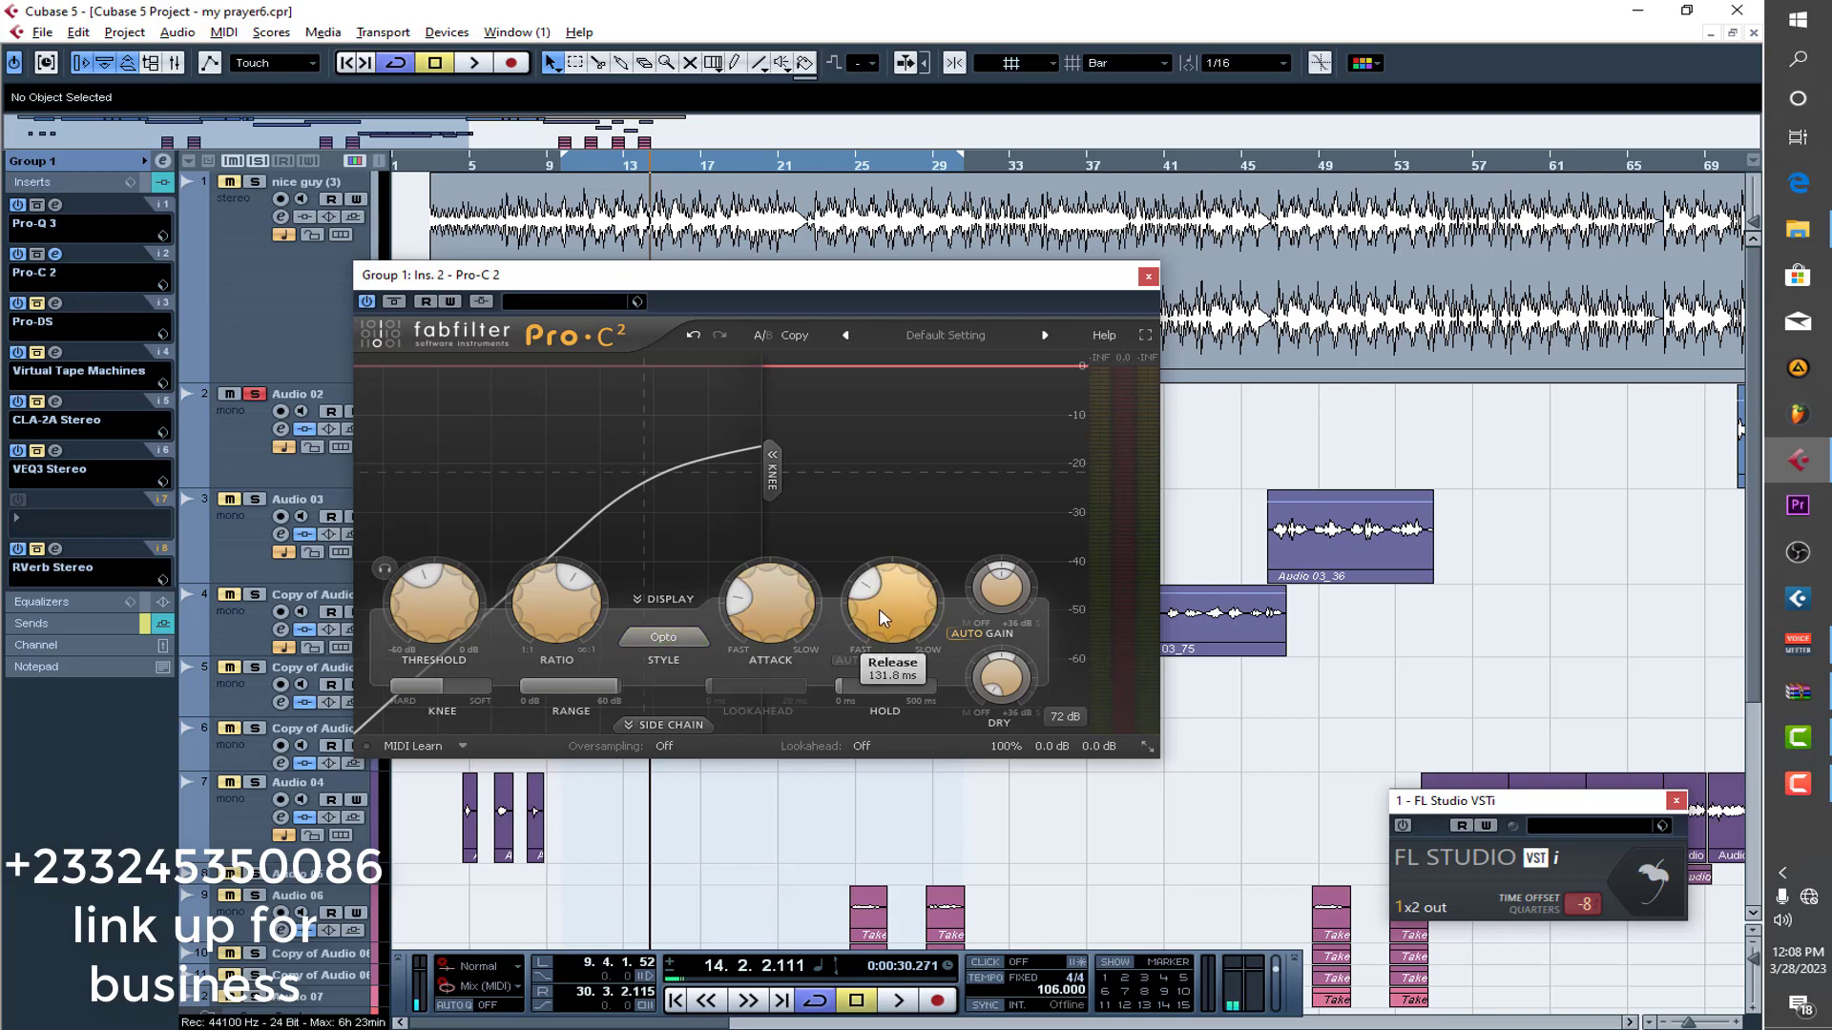
left_click(1148, 276)
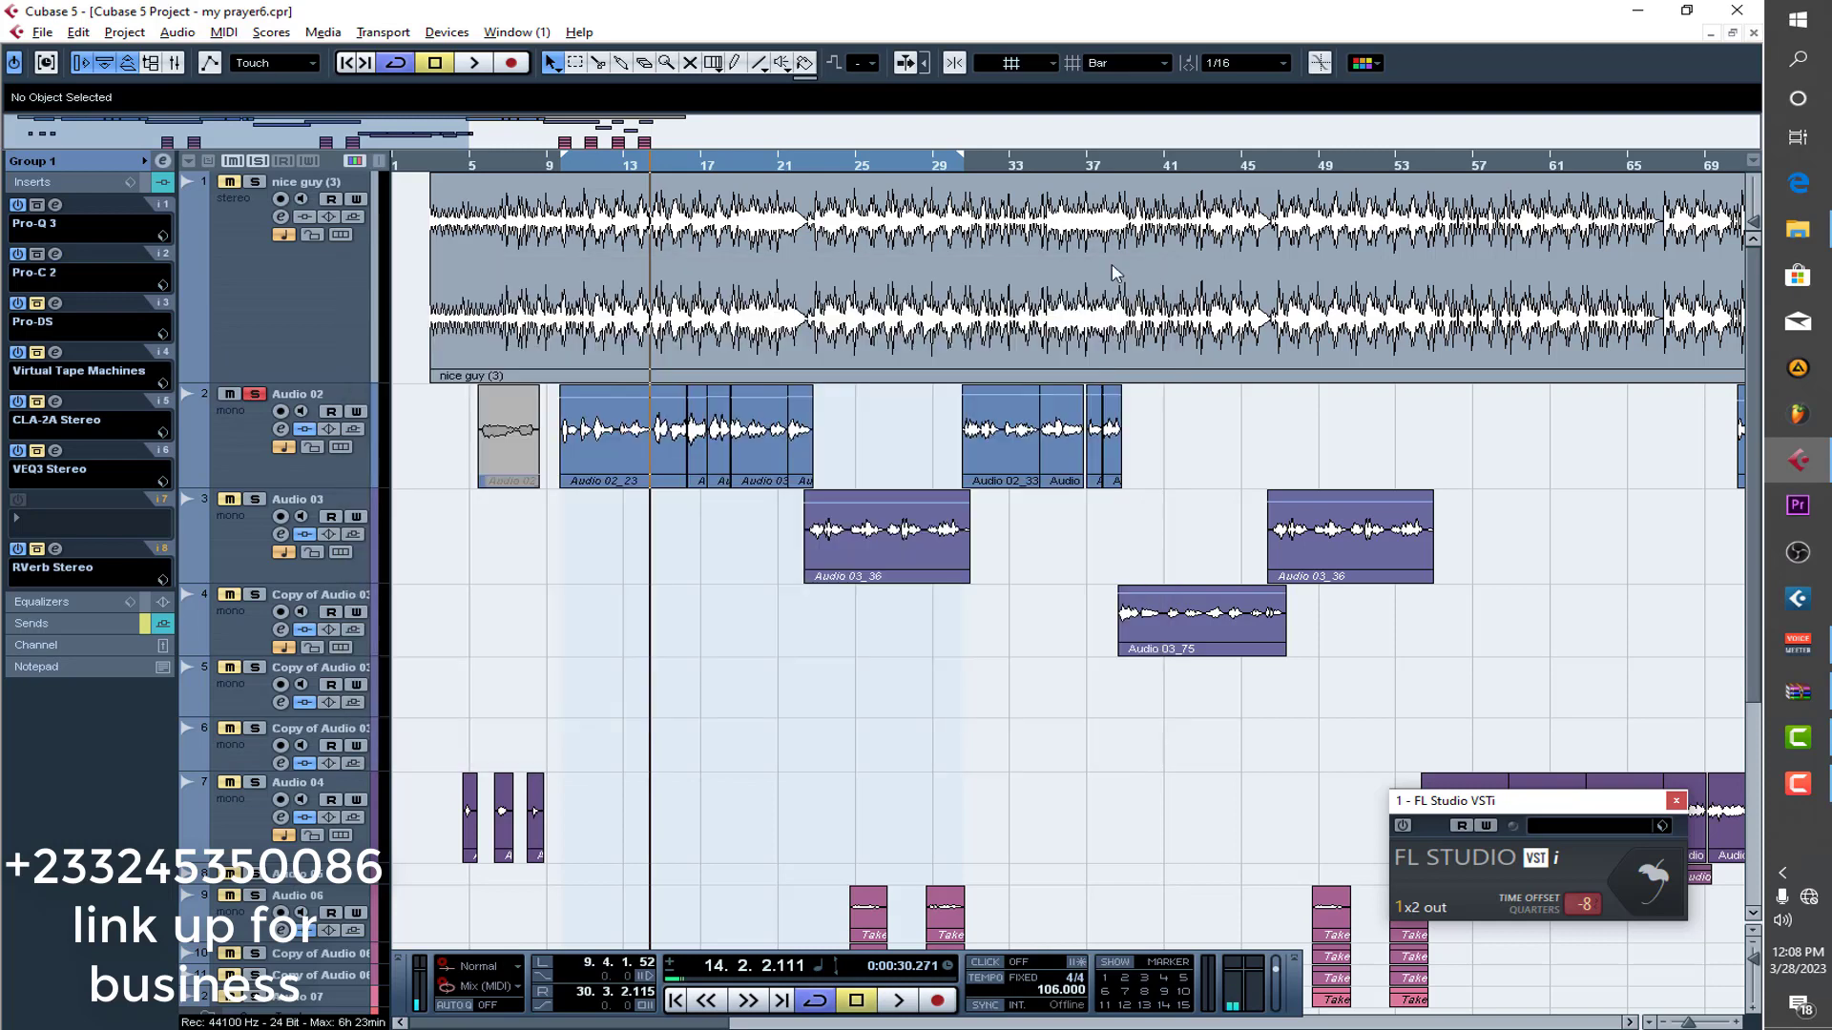
Play the vocal with Pro-C 2 active from about bar 11, and replay it from about bar 13.
left_click(578, 170)
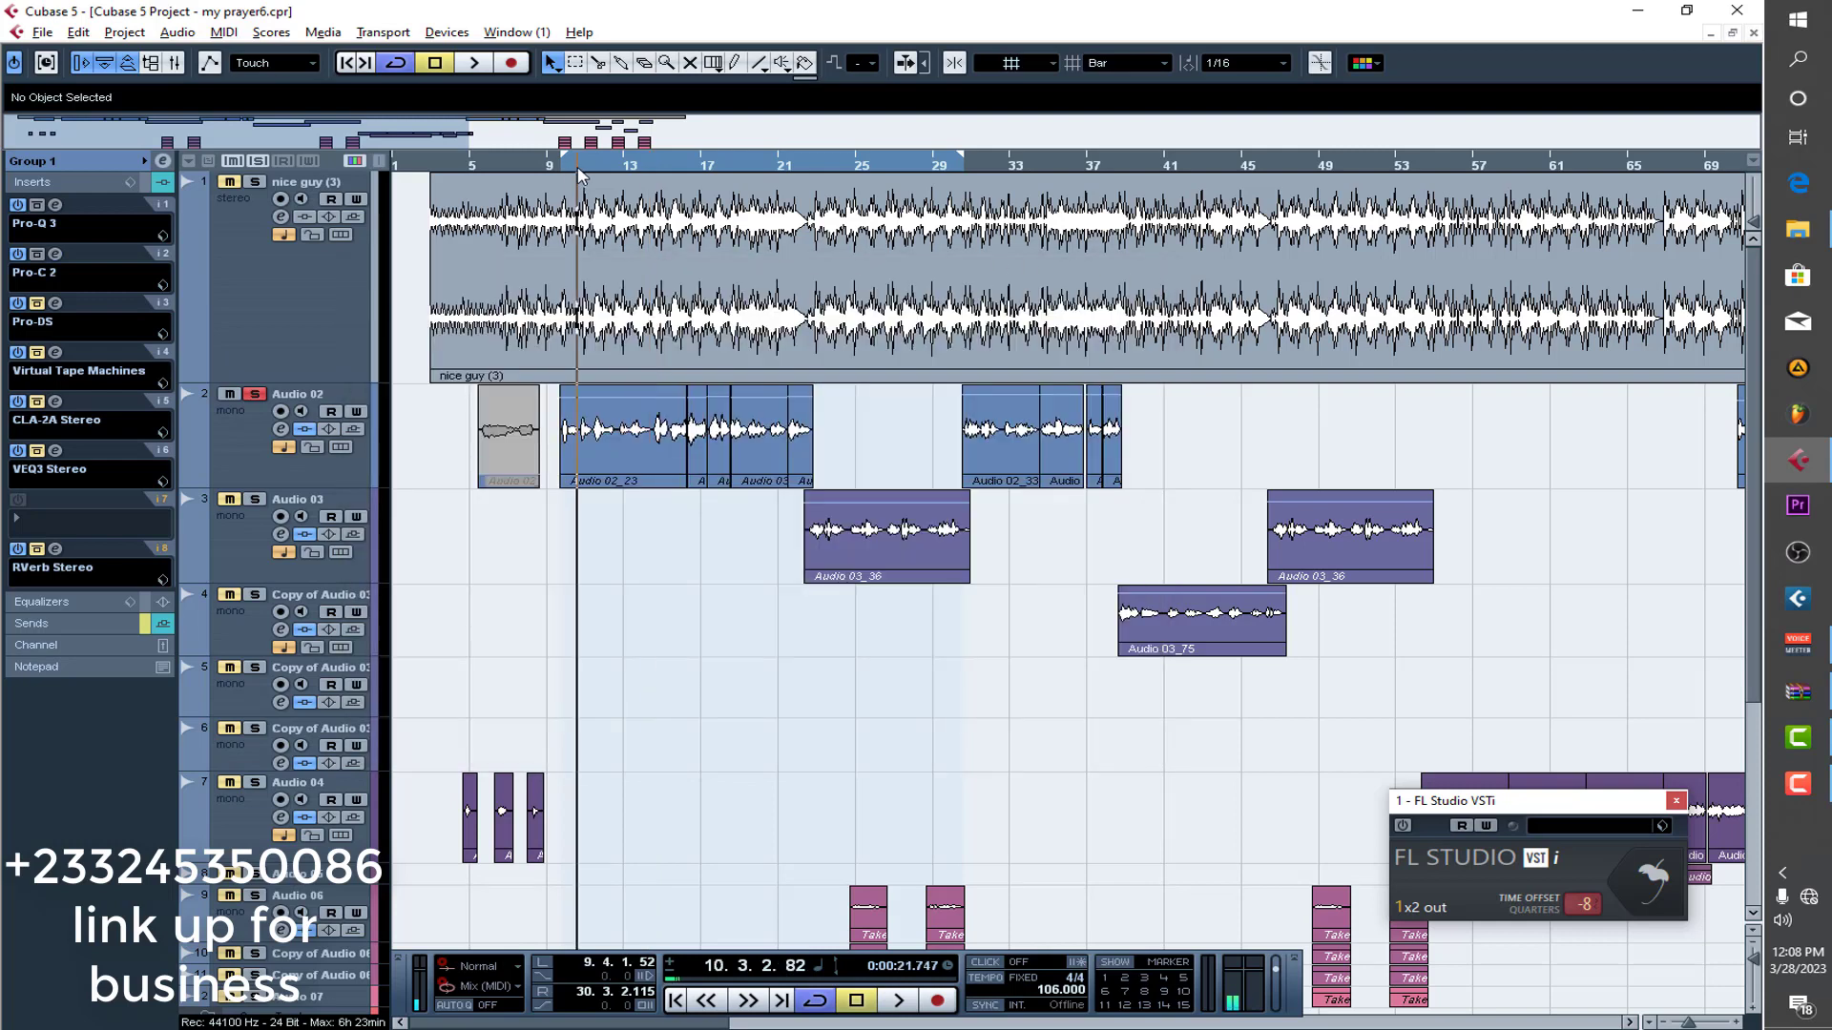
left_click(599, 170)
key("space")
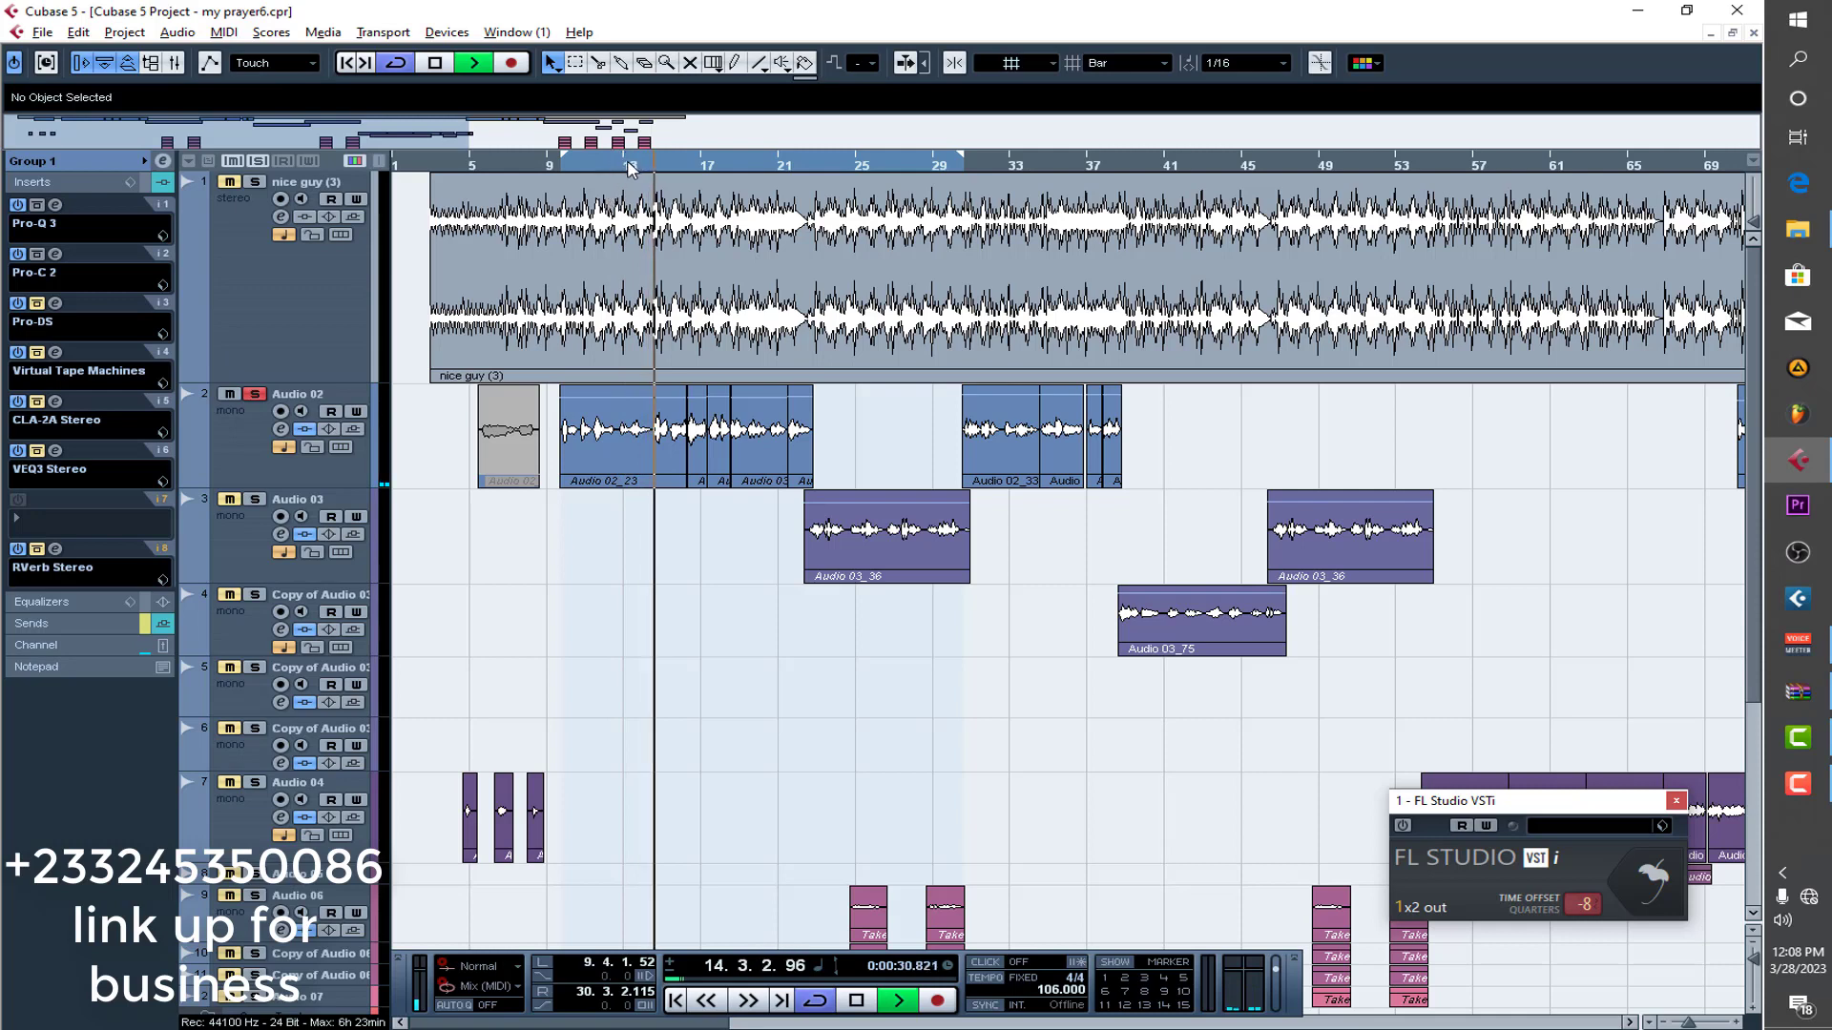
left_click(624, 162)
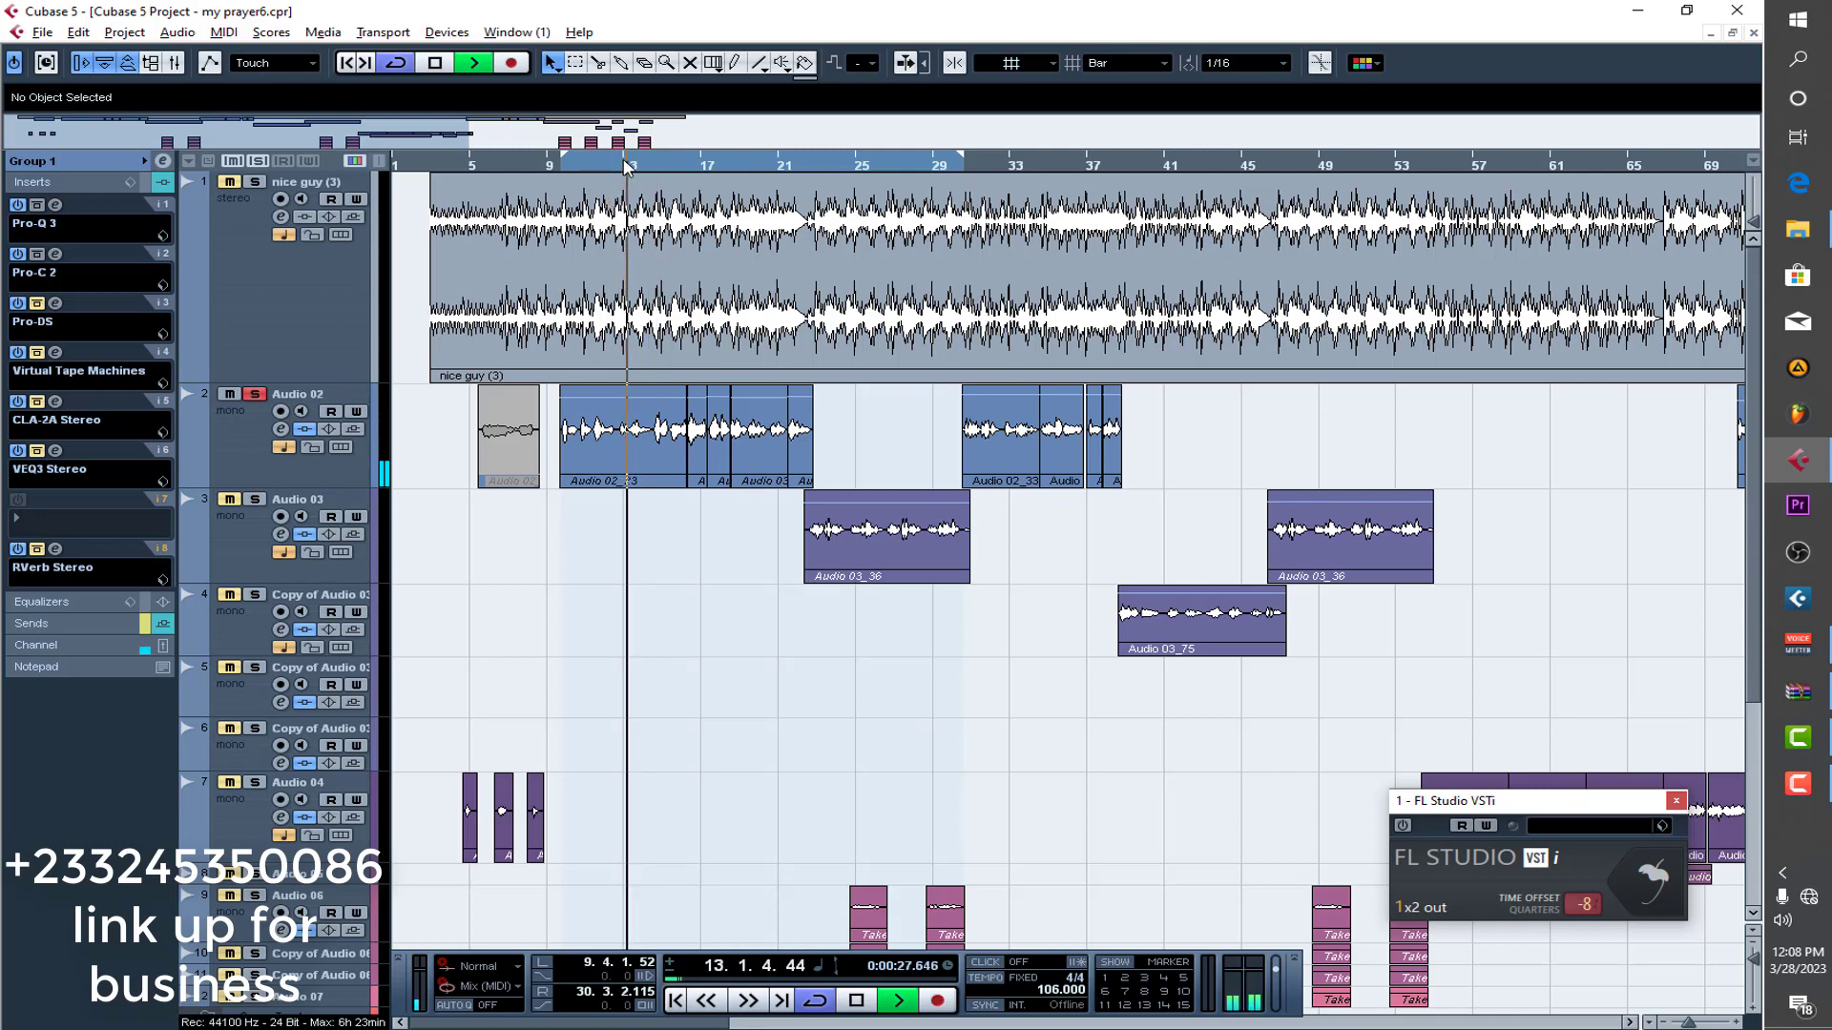
key("space")
Activate the Pro-DS insert on Group 1, inspect its threshold and de-essing settings, and close it.
left_click(55, 304)
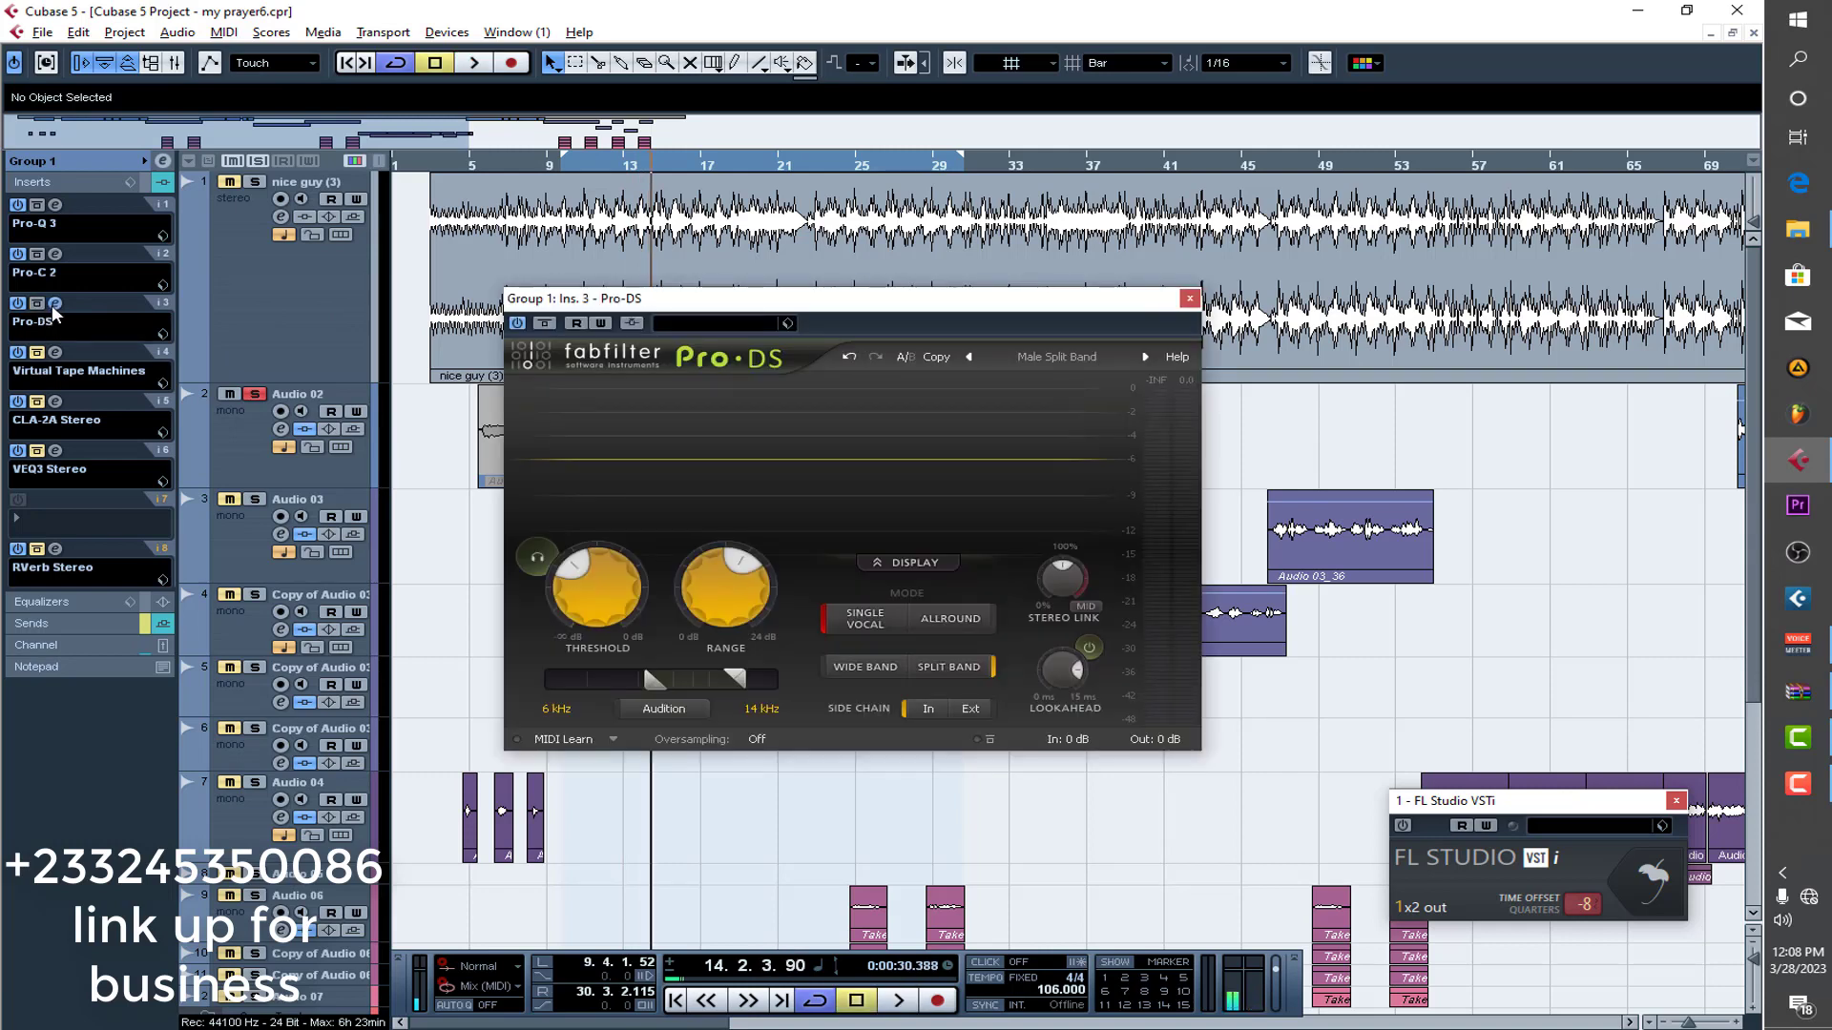
mouse_move(577, 567)
left_click(1189, 299)
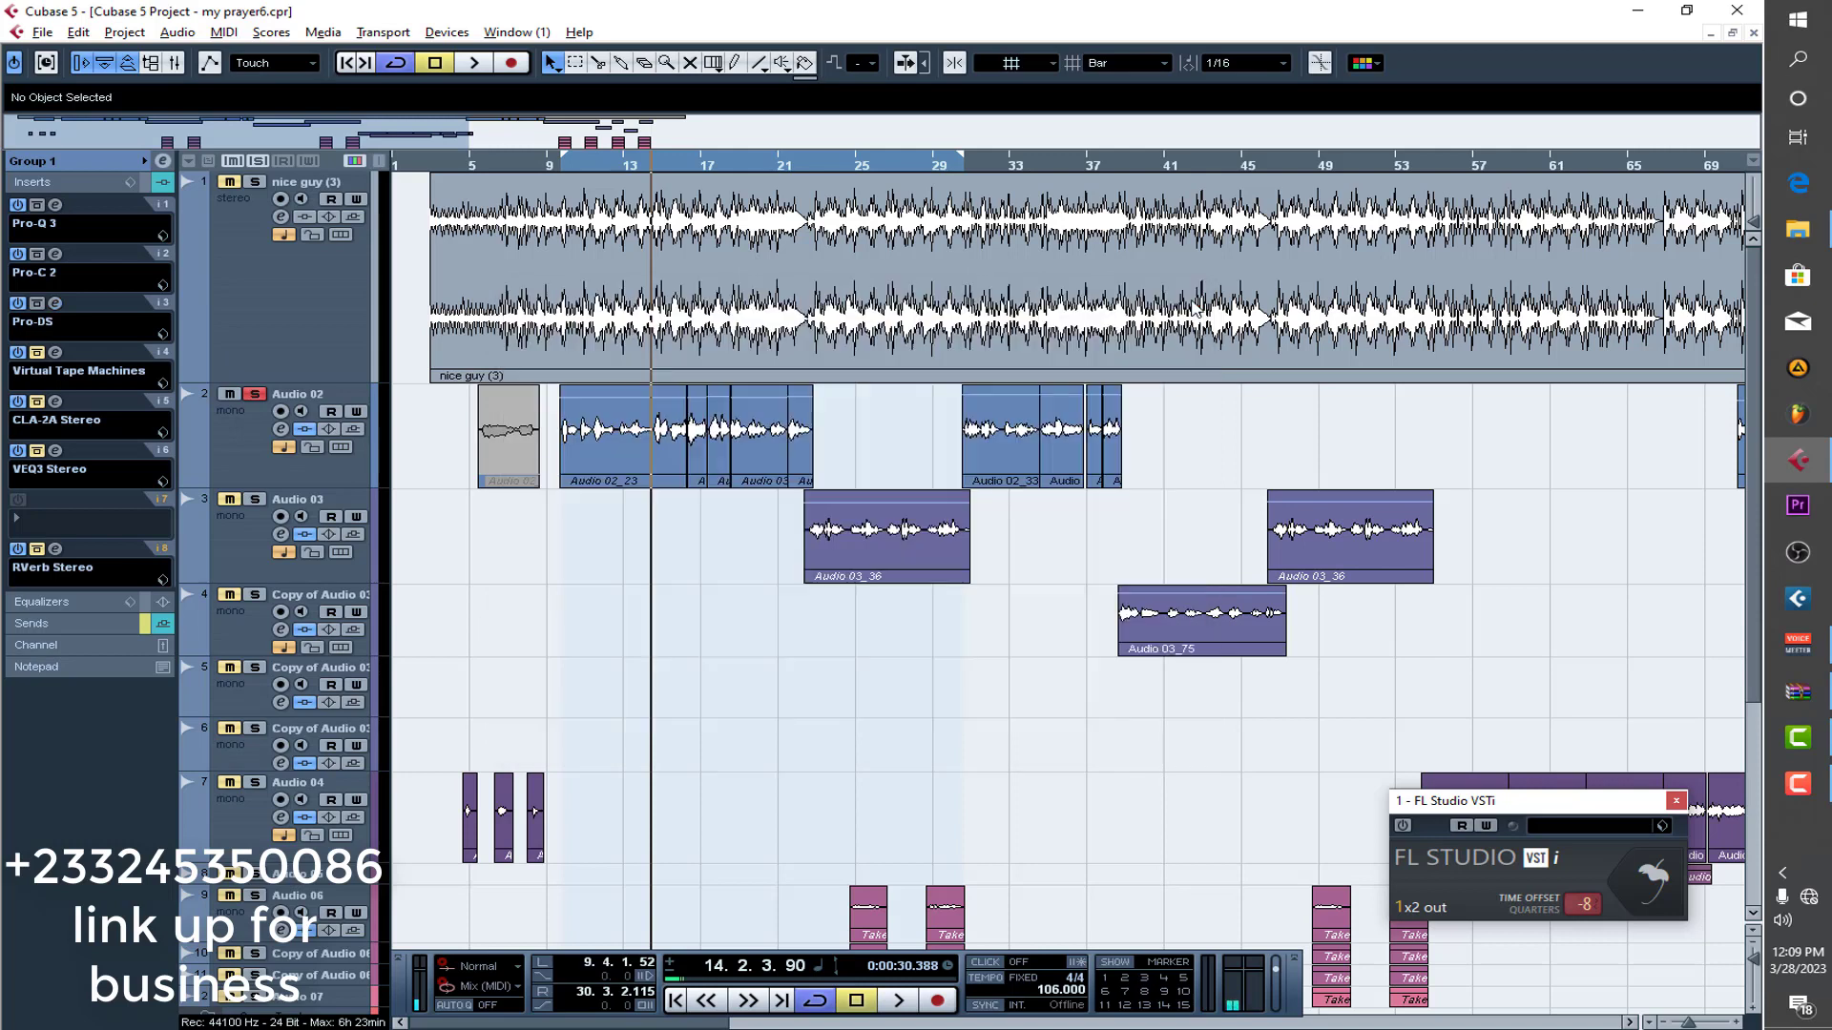
Compare the vocal around bar 13 with Group 1's Virtual Tape Machines off and on, leave it active, and close it.
left_click(38, 353)
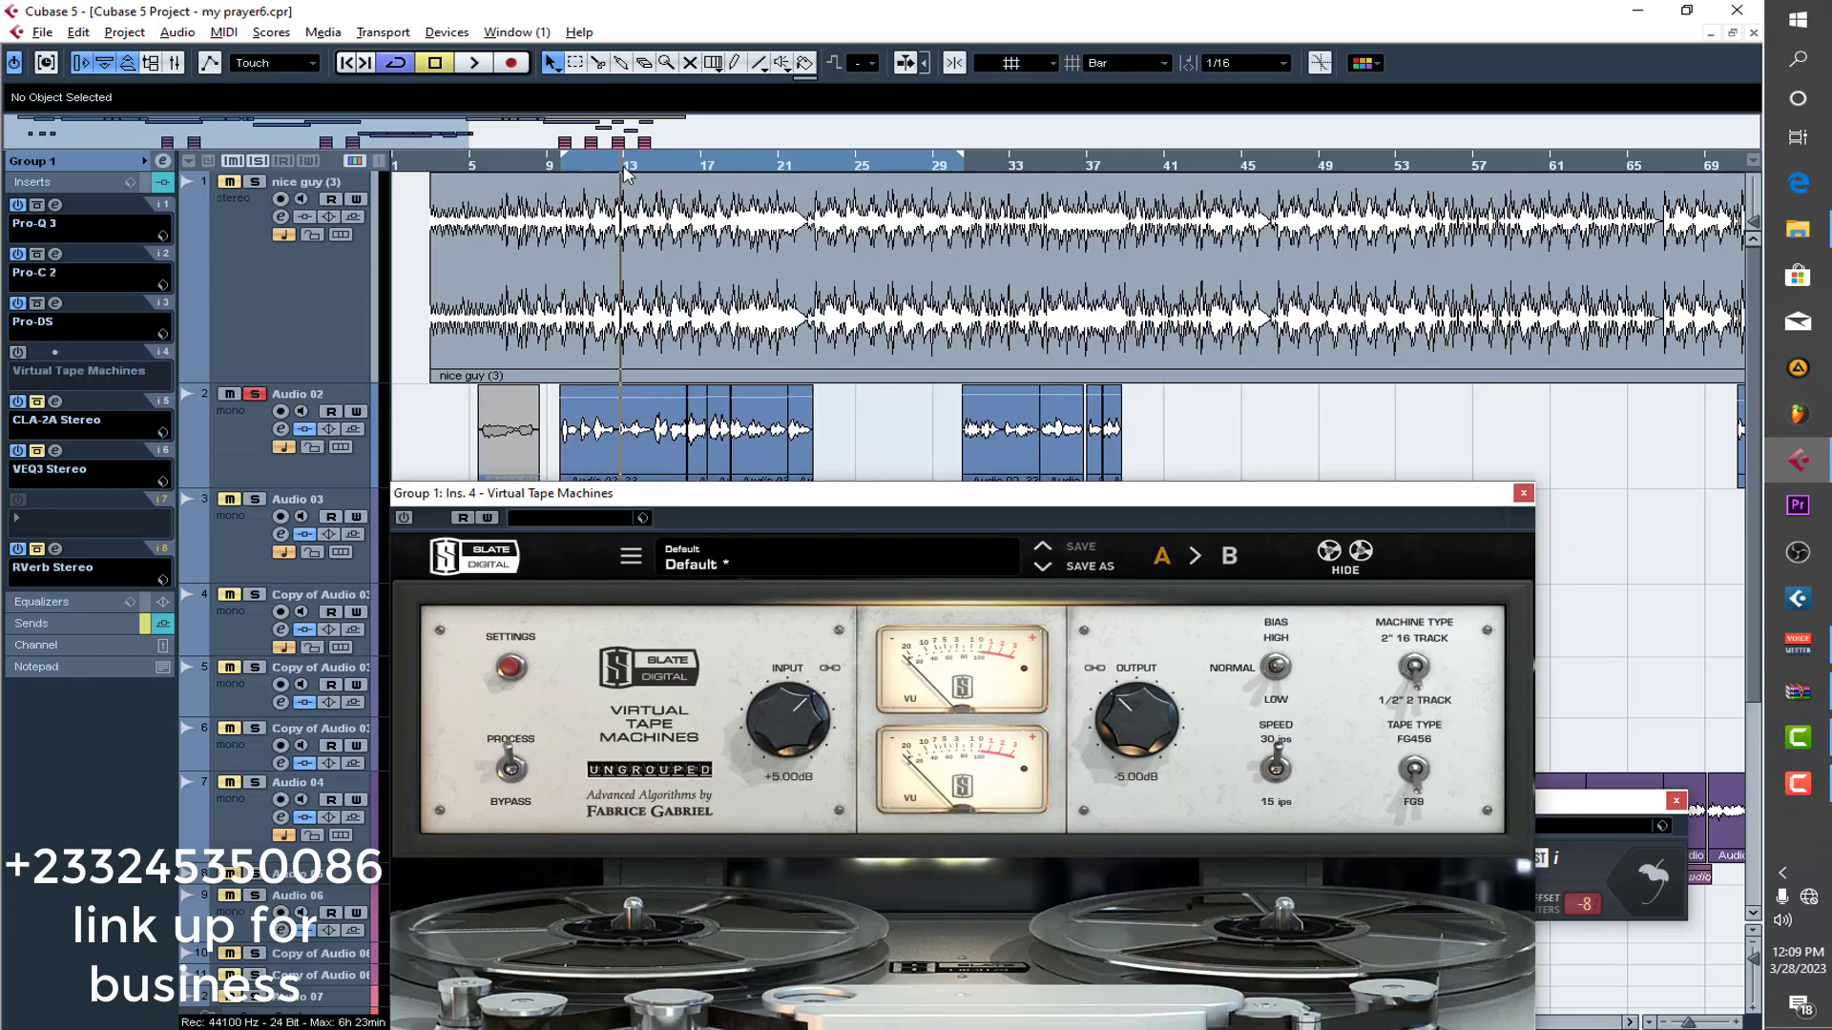
key("space")
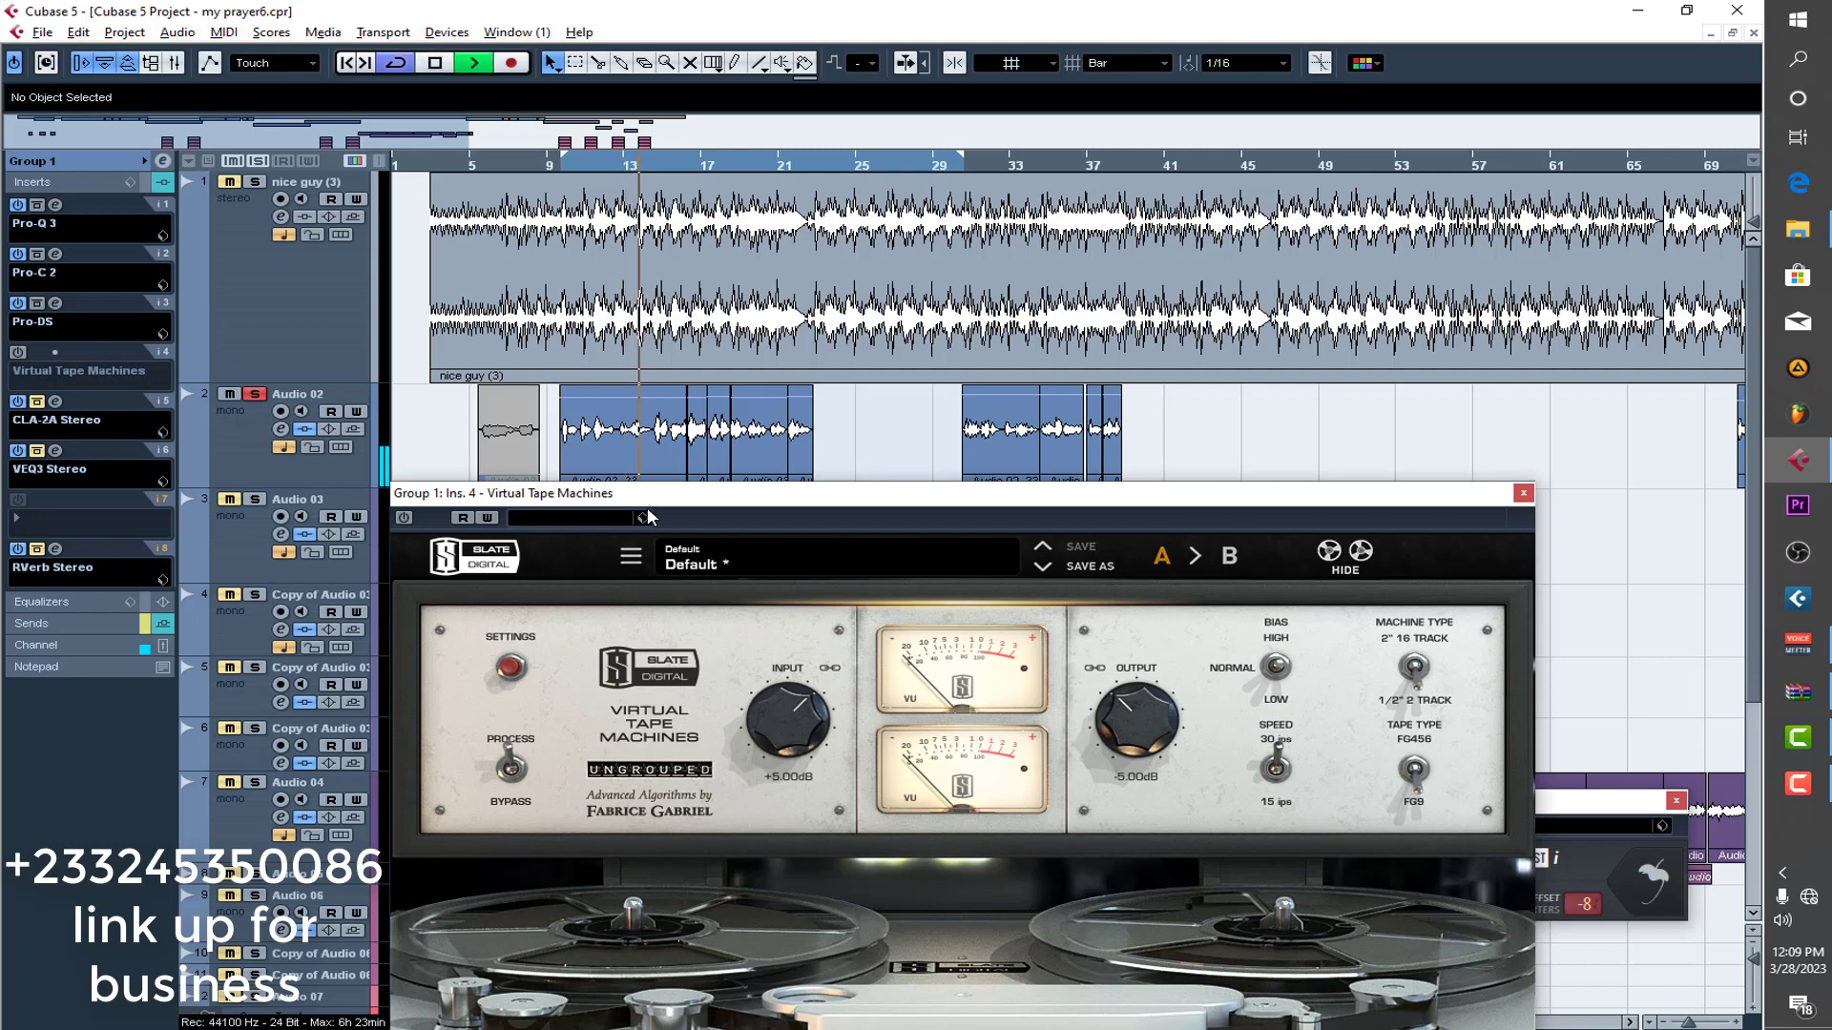
left_click(404, 518)
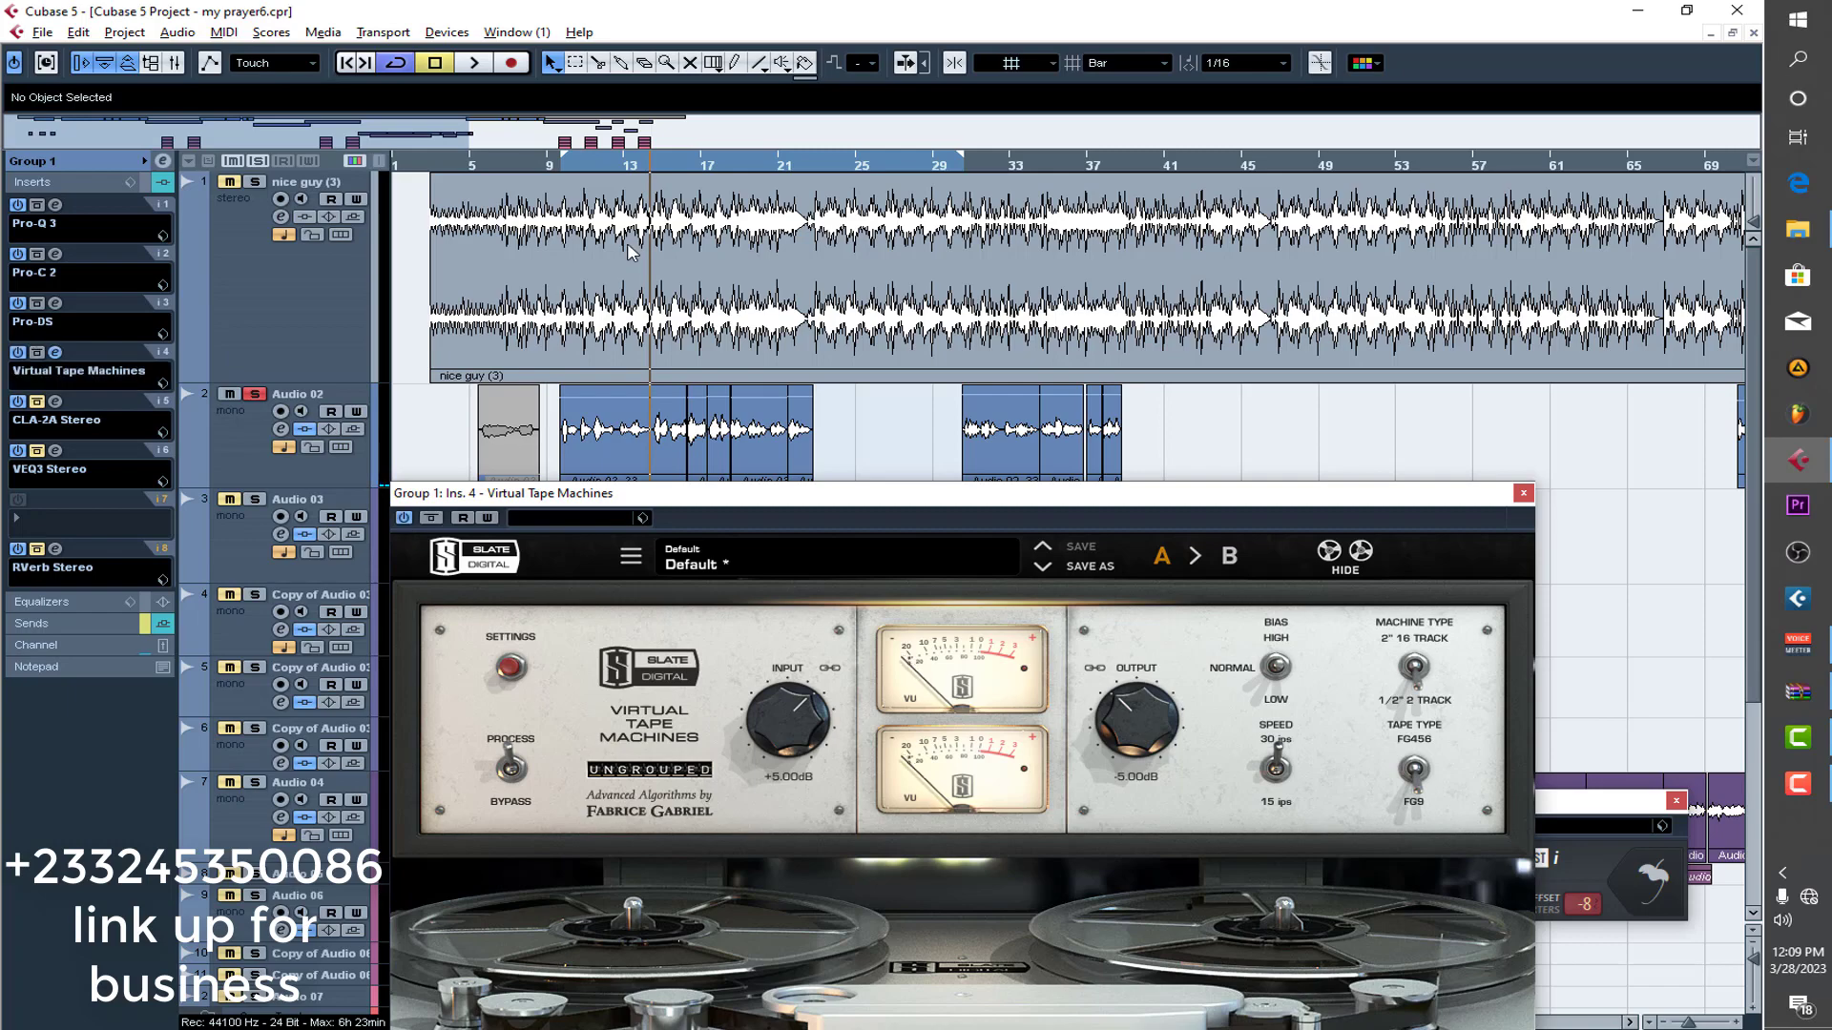
left_click(630, 164)
left_click(624, 164)
key("space")
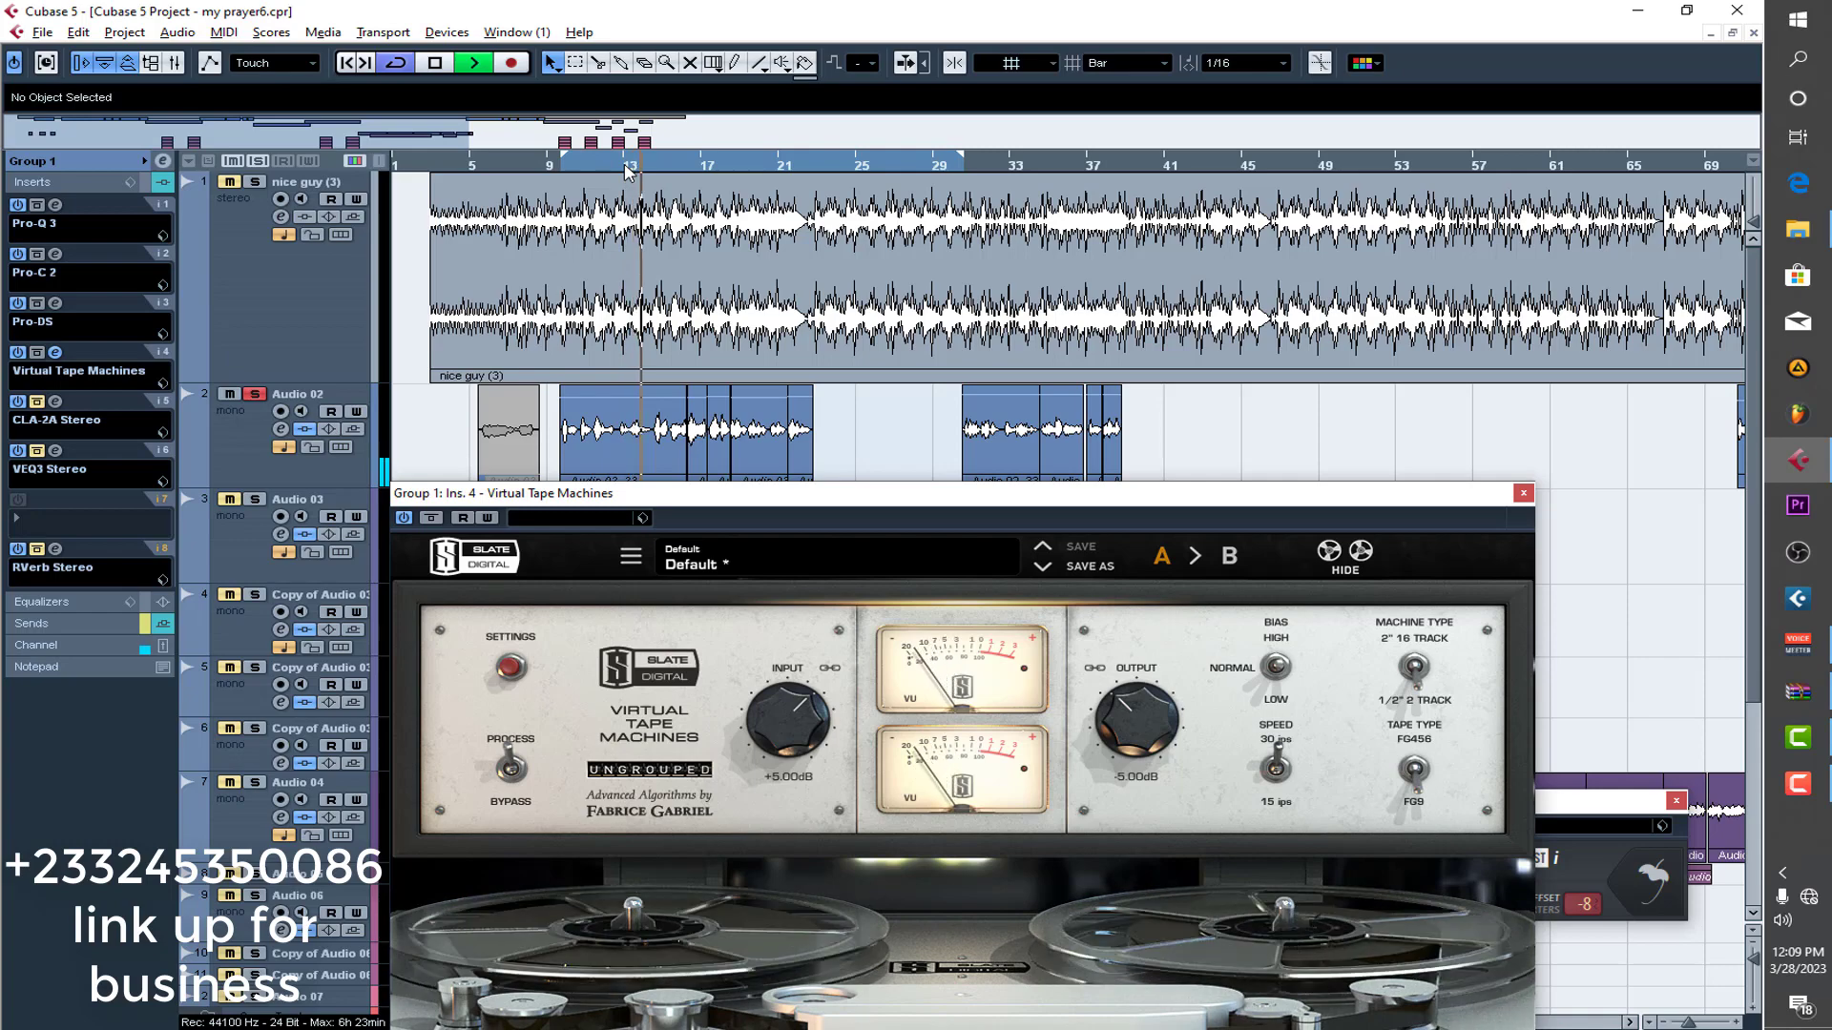
key("space")
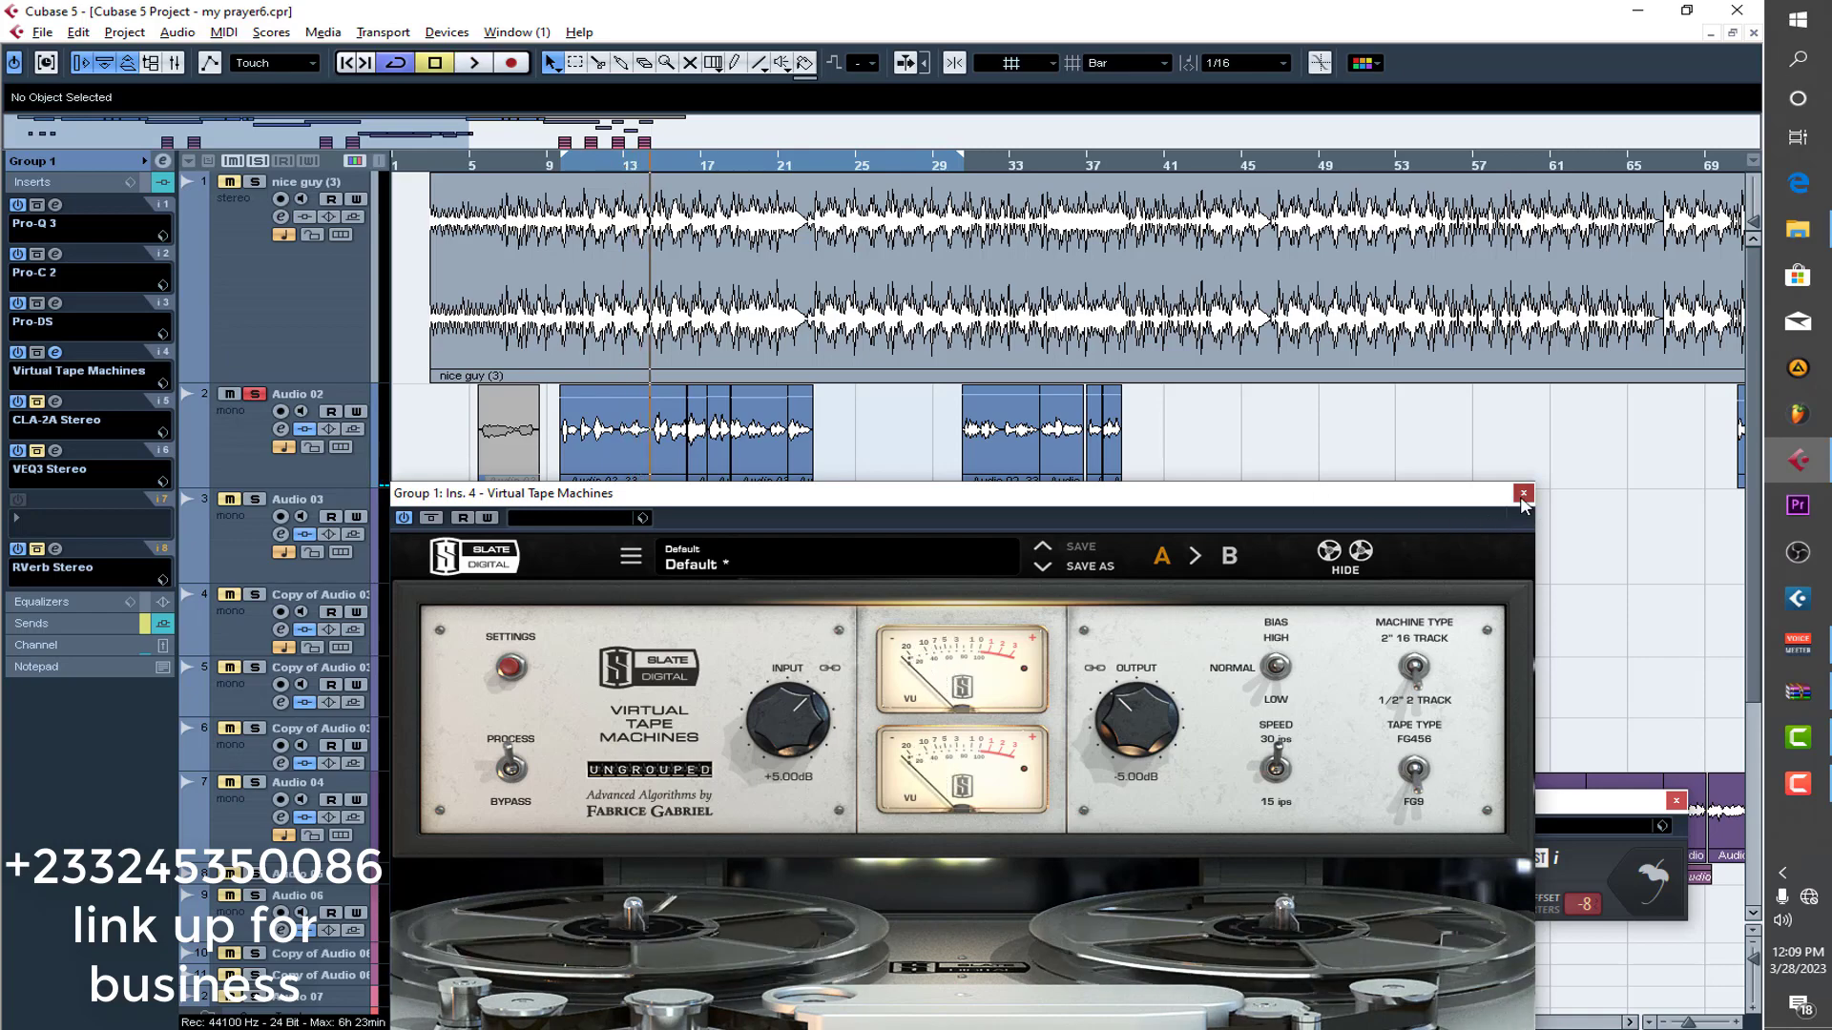
left_click(1523, 493)
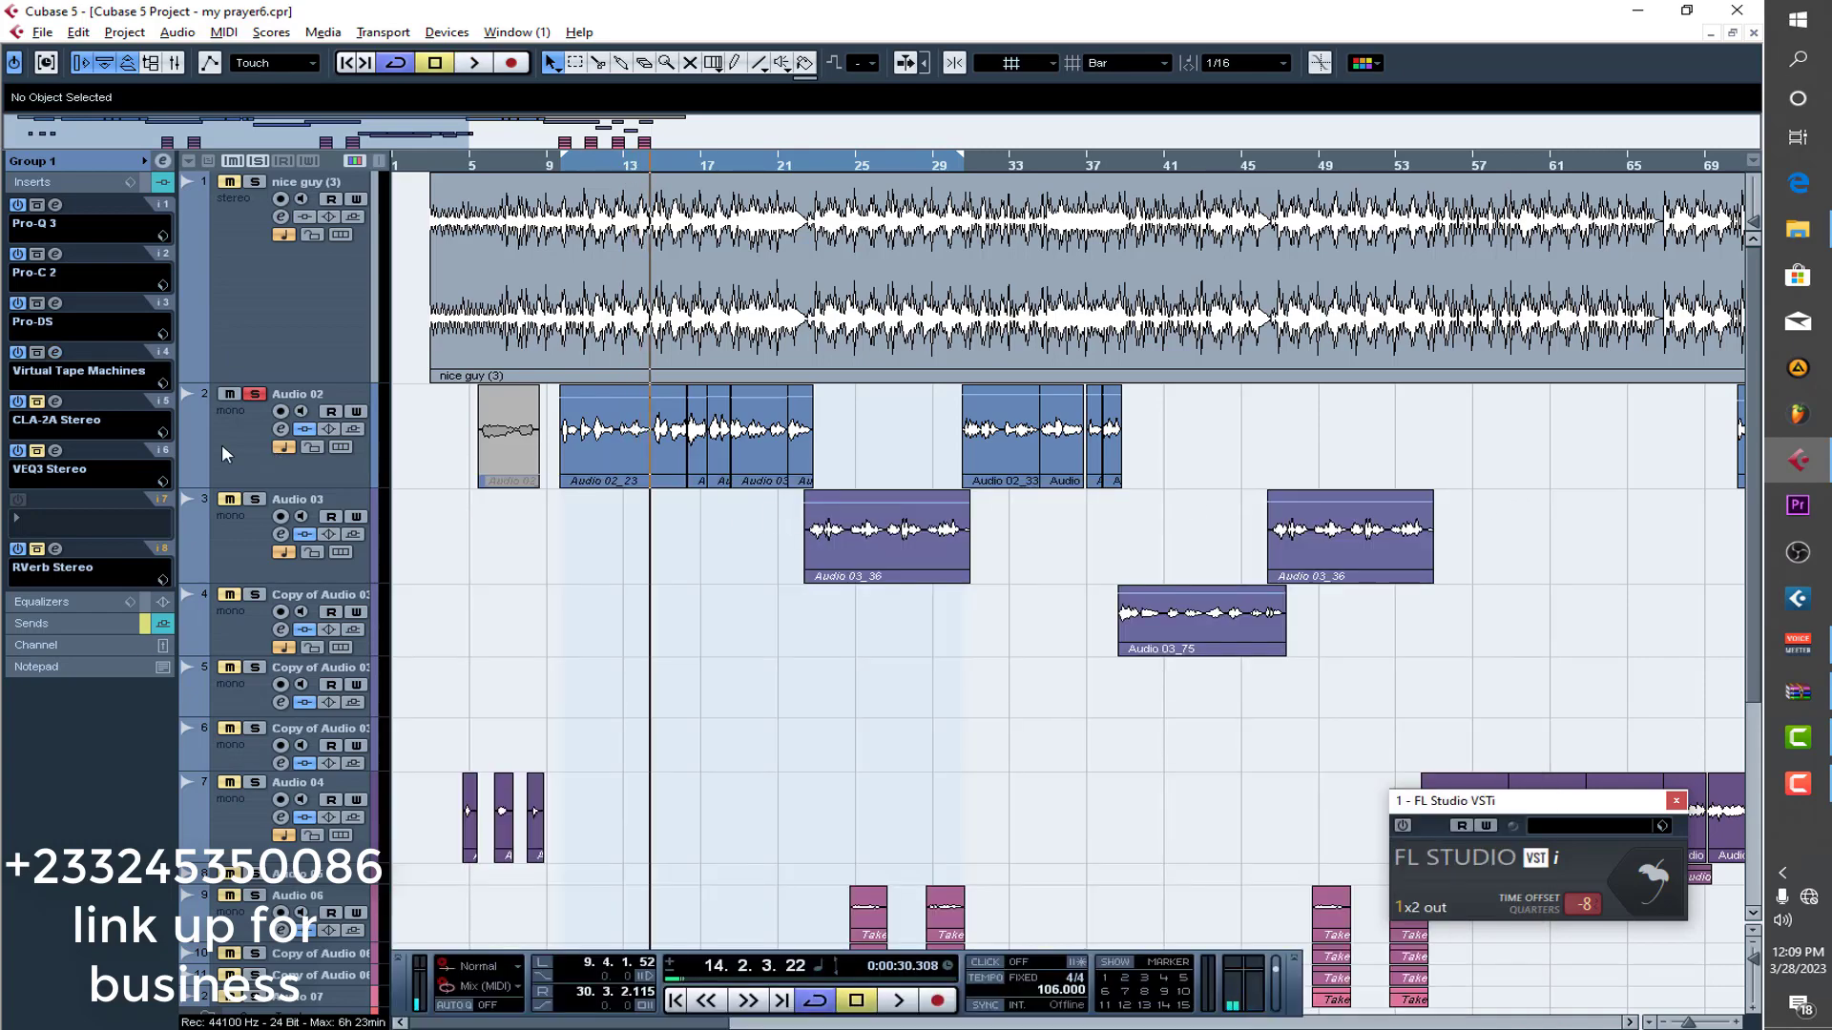
Activate and open CLA-2A Stereo on Group 1, reposition its window, and play the vocal from about bar 12.
left_click(55, 401)
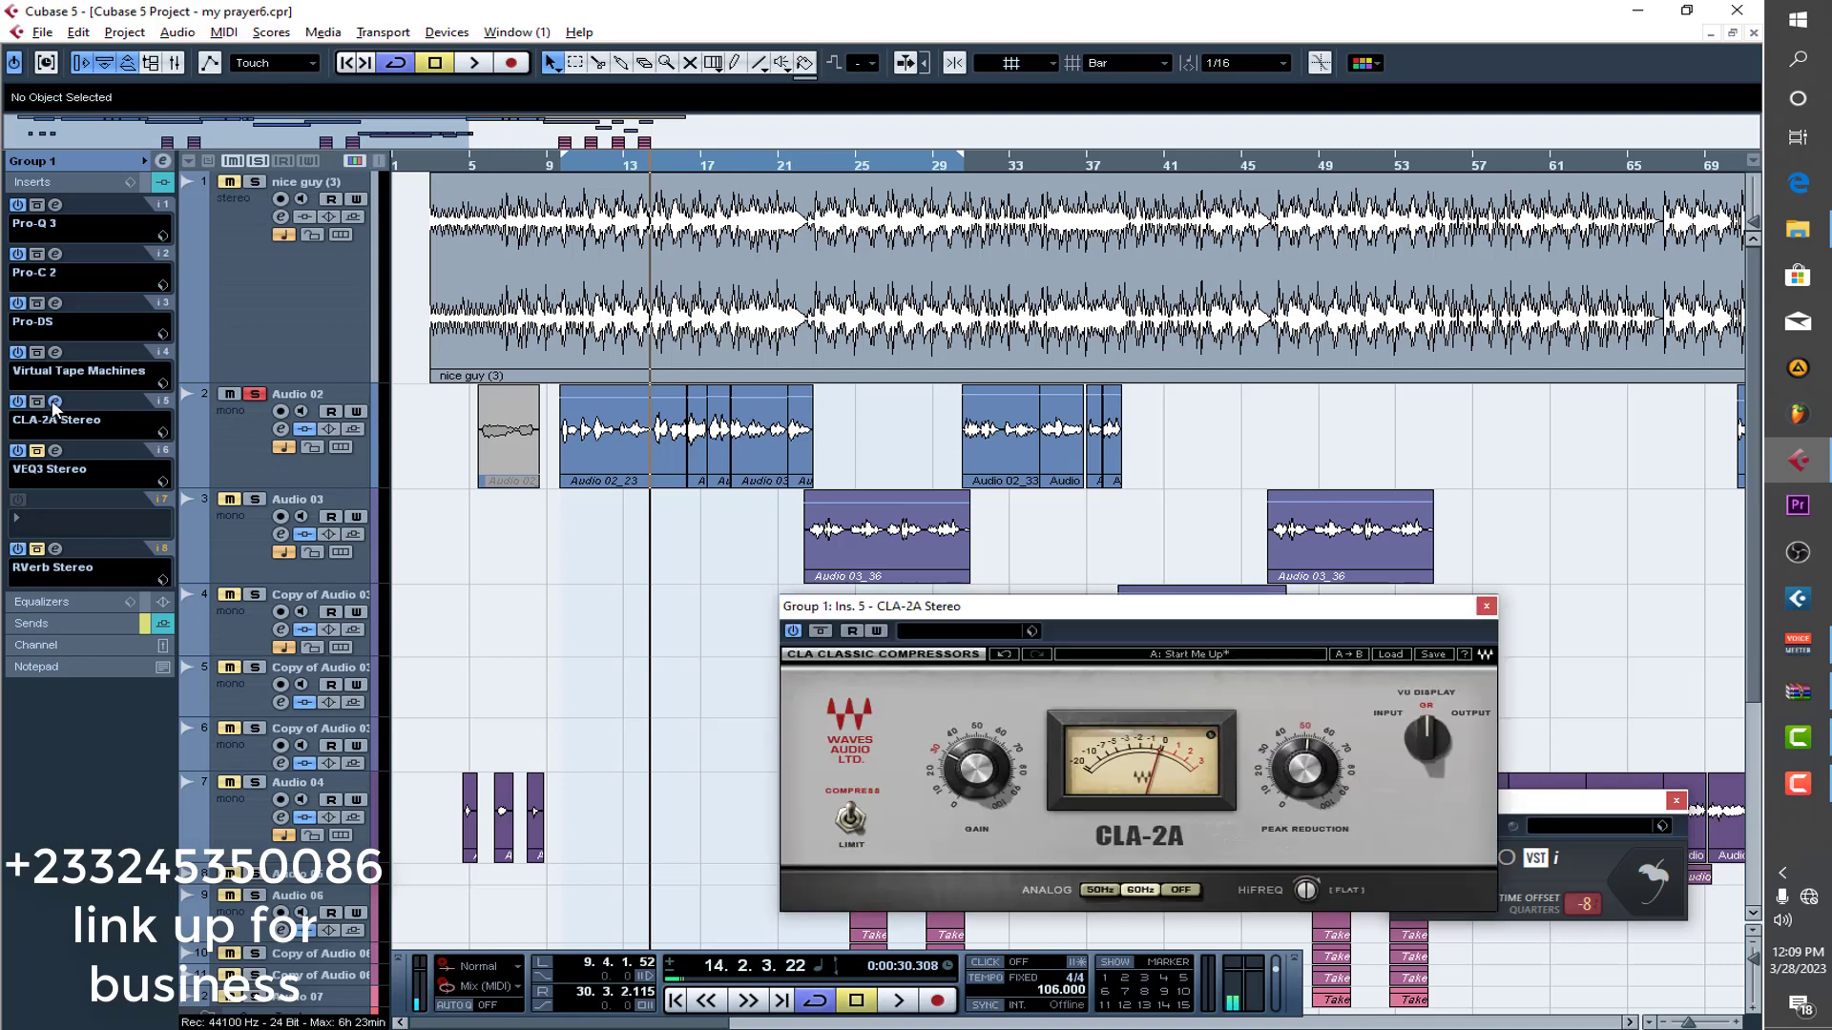
left_click_drag(1091, 617, 1004, 538)
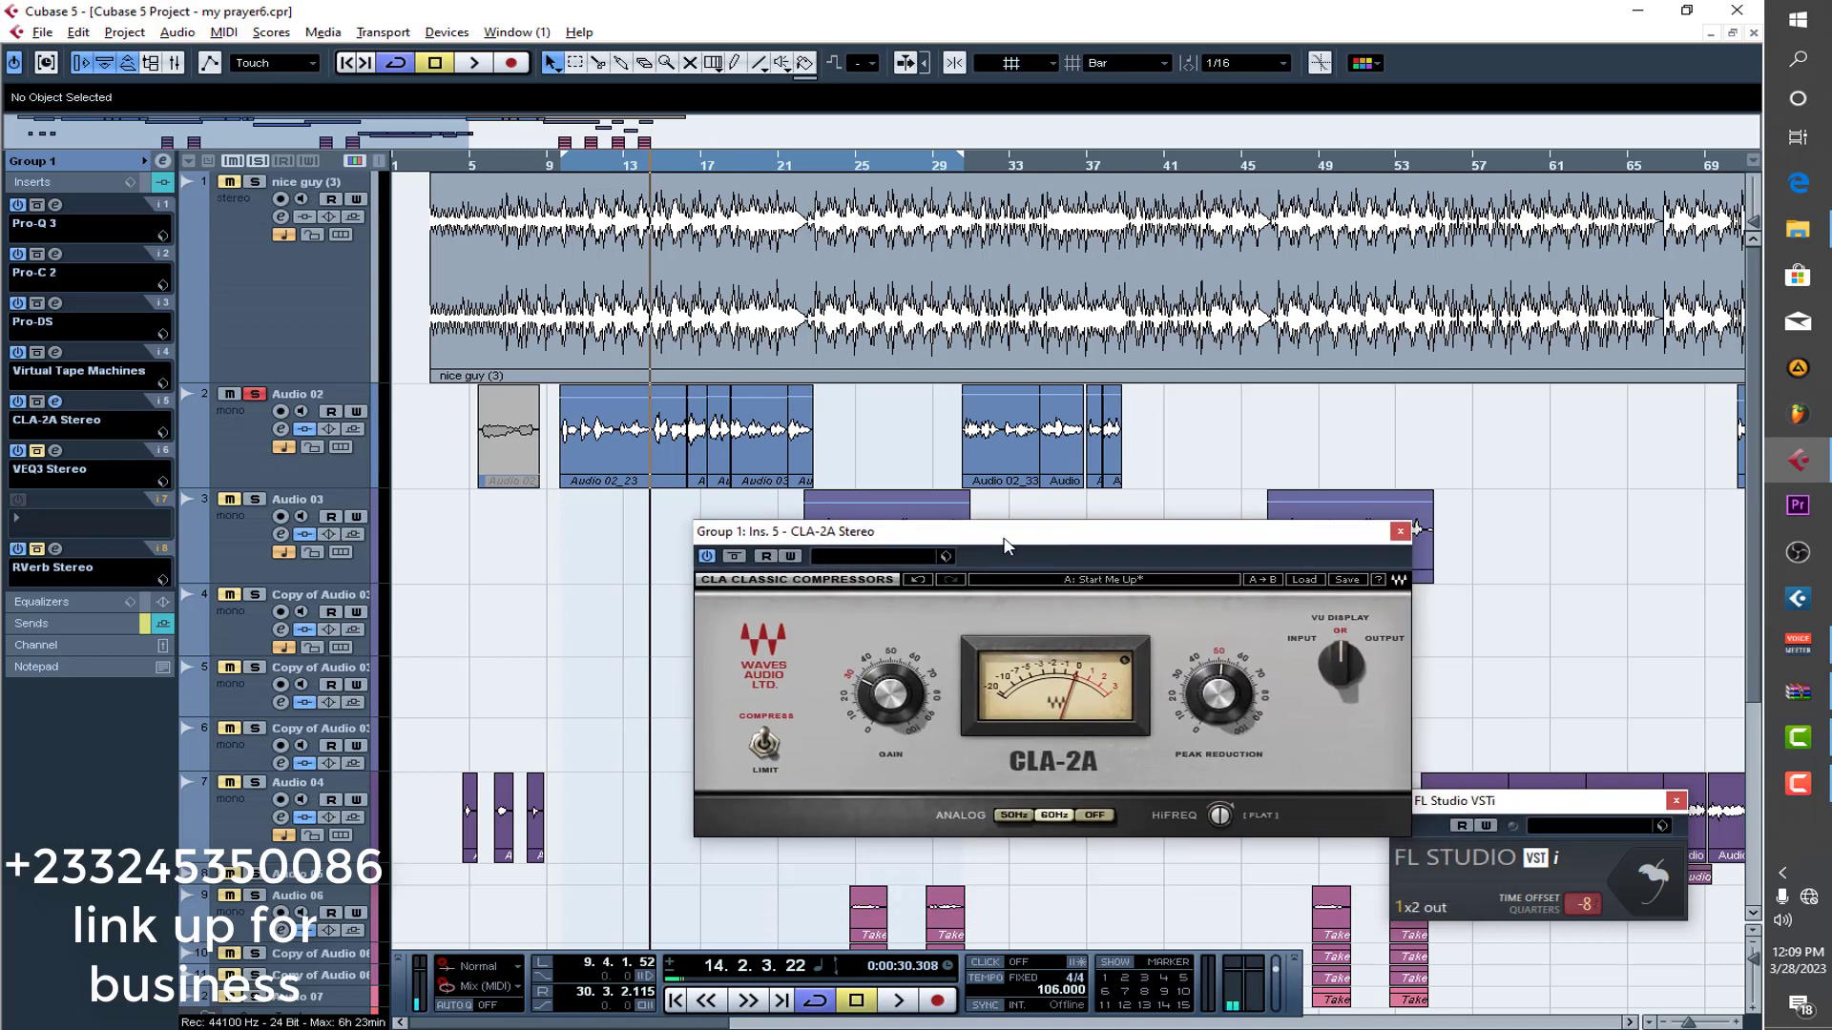
left_click(608, 168)
key("space")
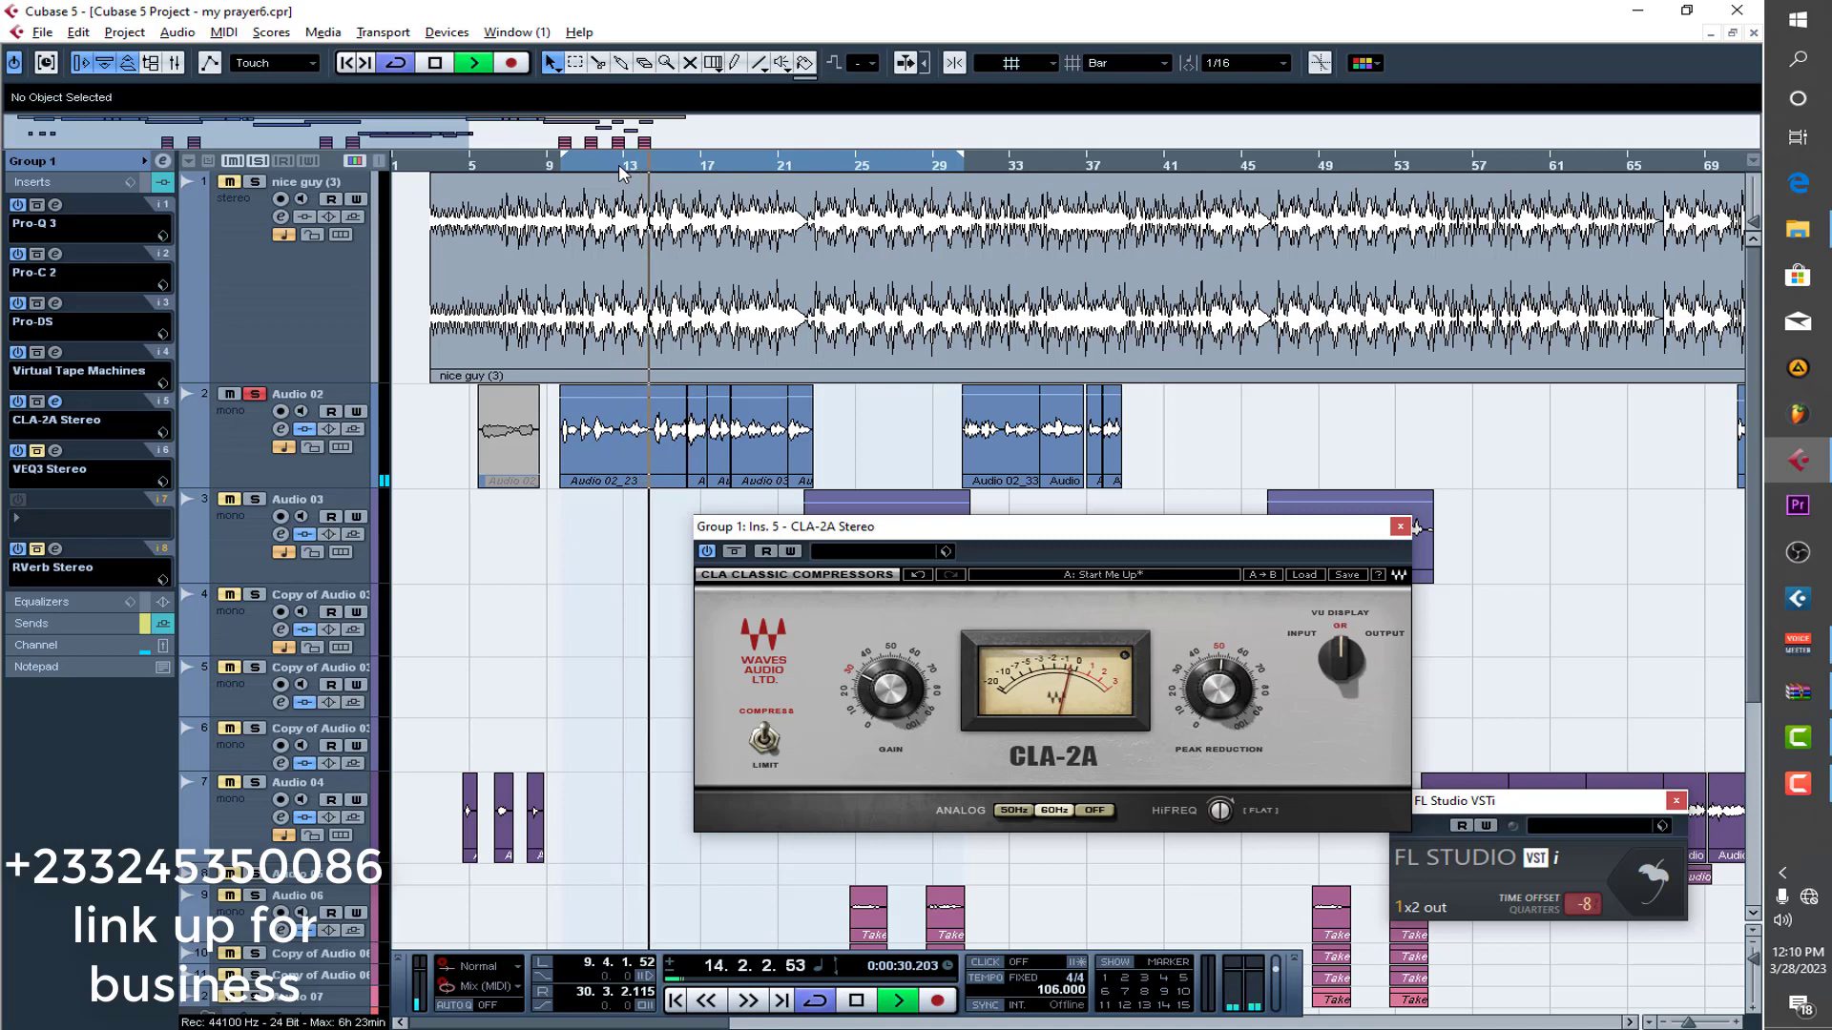
key("space")
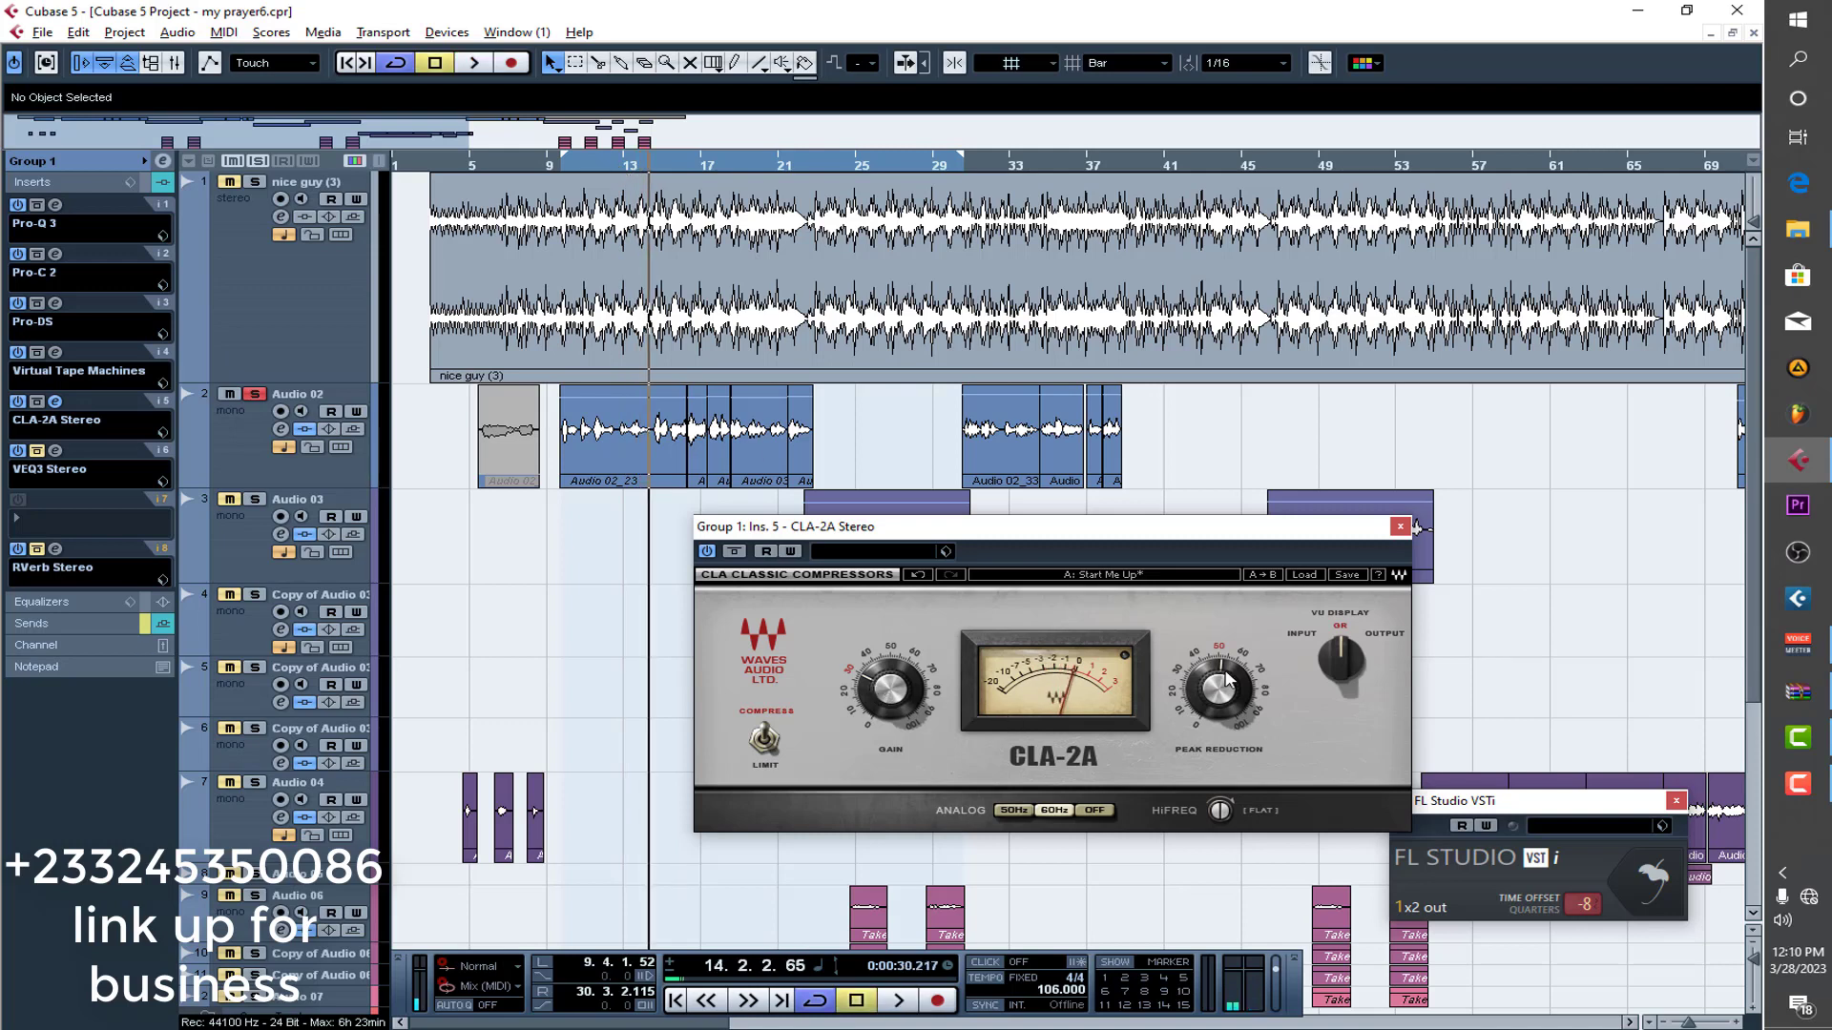
Inspect the CLA-2A Stereo peak reduction and gain settings, and play the vocal from about bar 12.
mouse_move(1227, 679)
mouse_move(888, 687)
left_click(619, 168)
key("space")
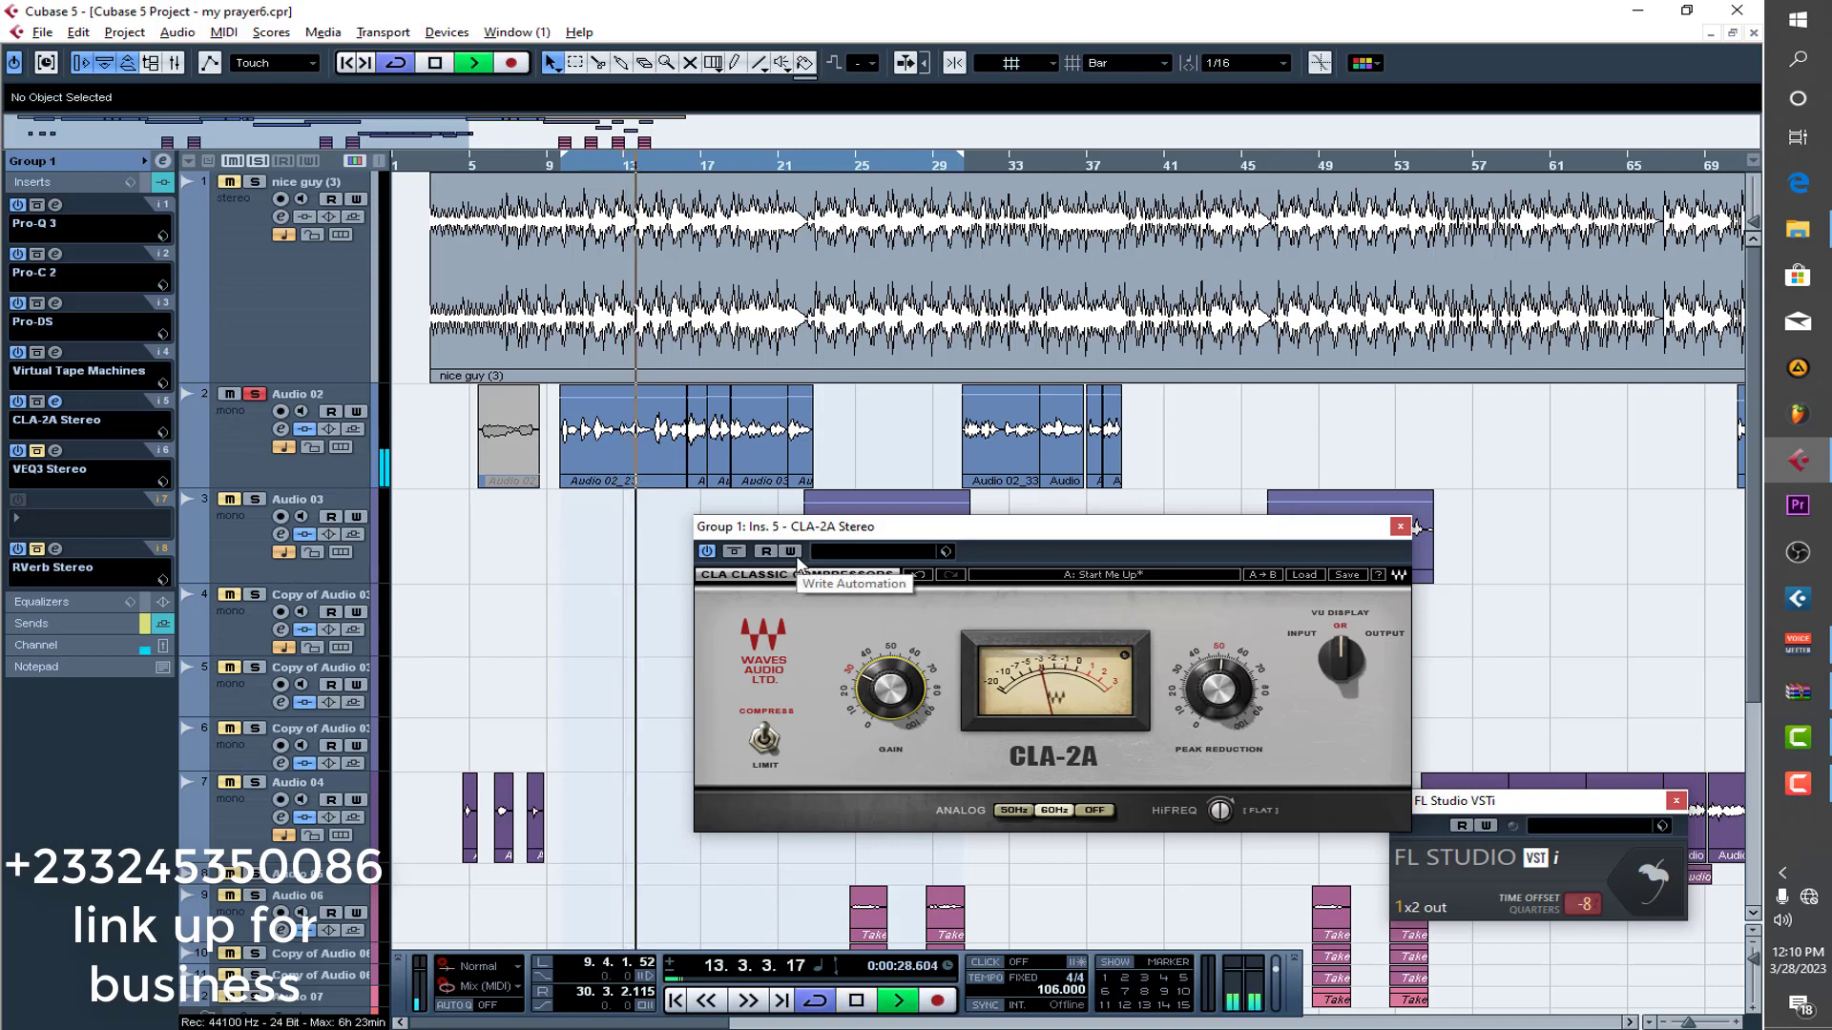
key("space")
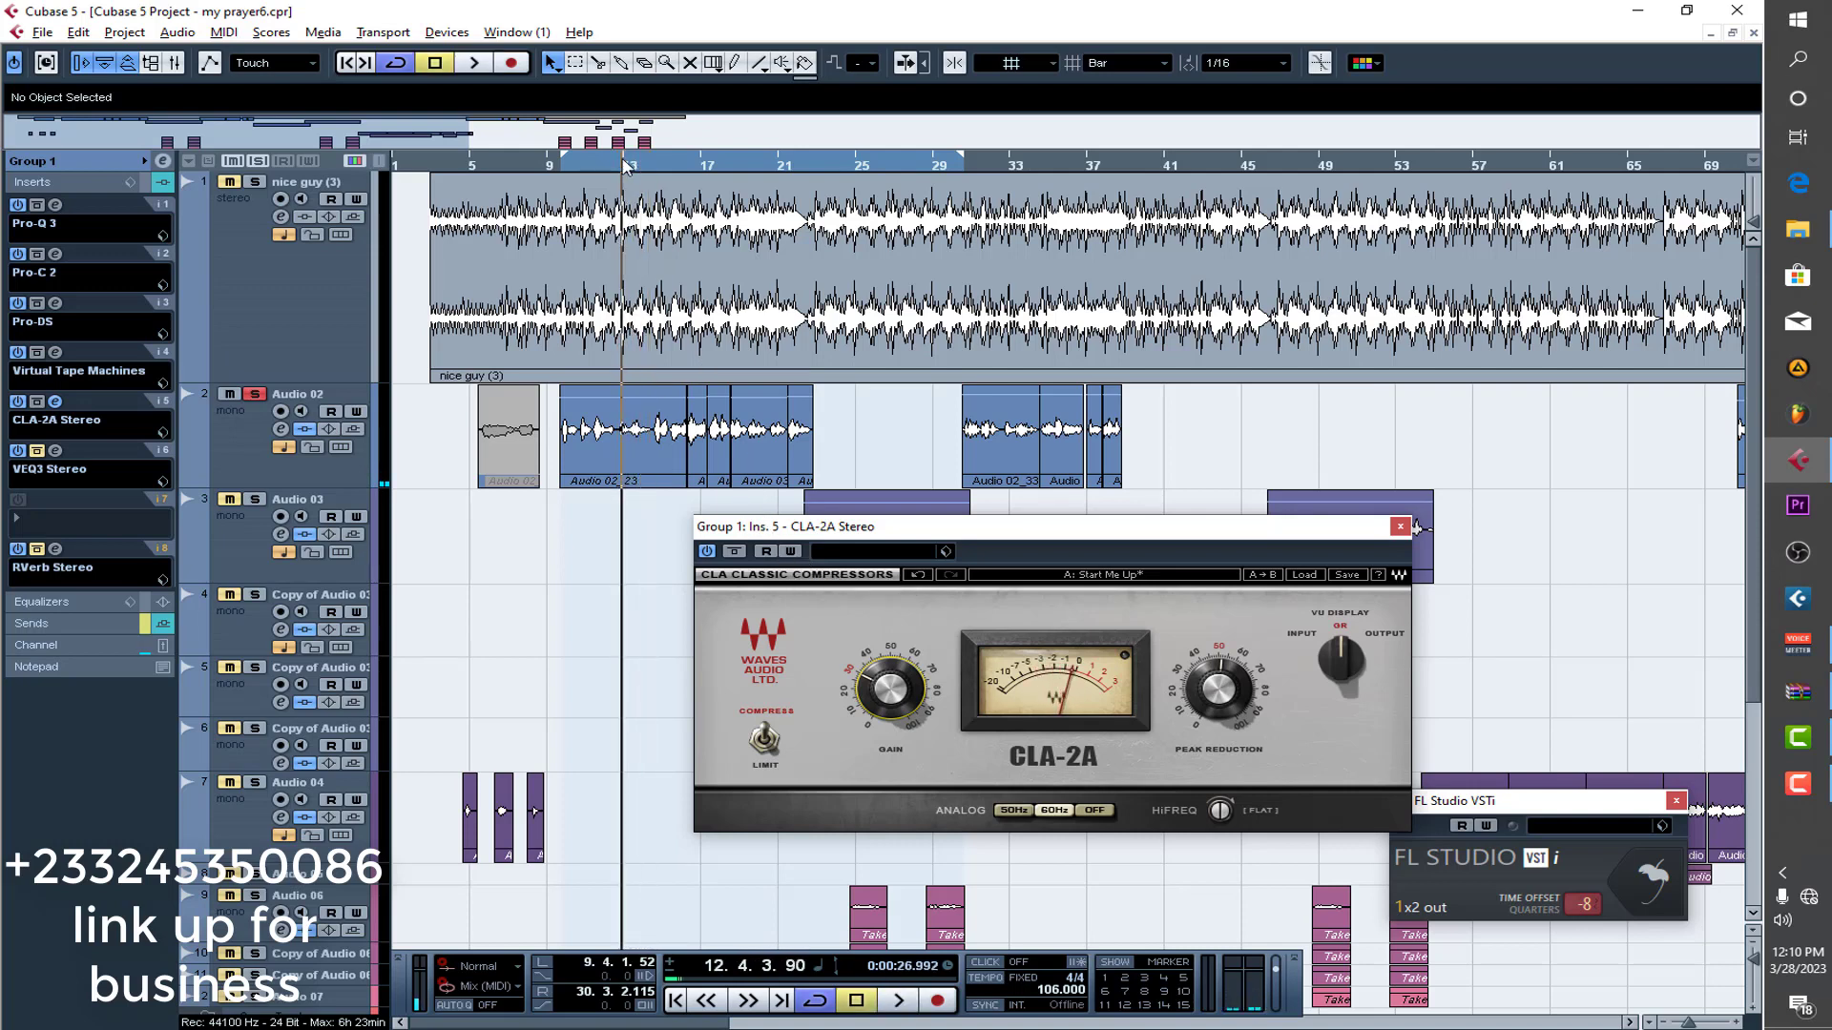
Compare the vocal around bar 13 with CLA-2A Stereo switched off and back on.
key("space")
left_click(707, 551)
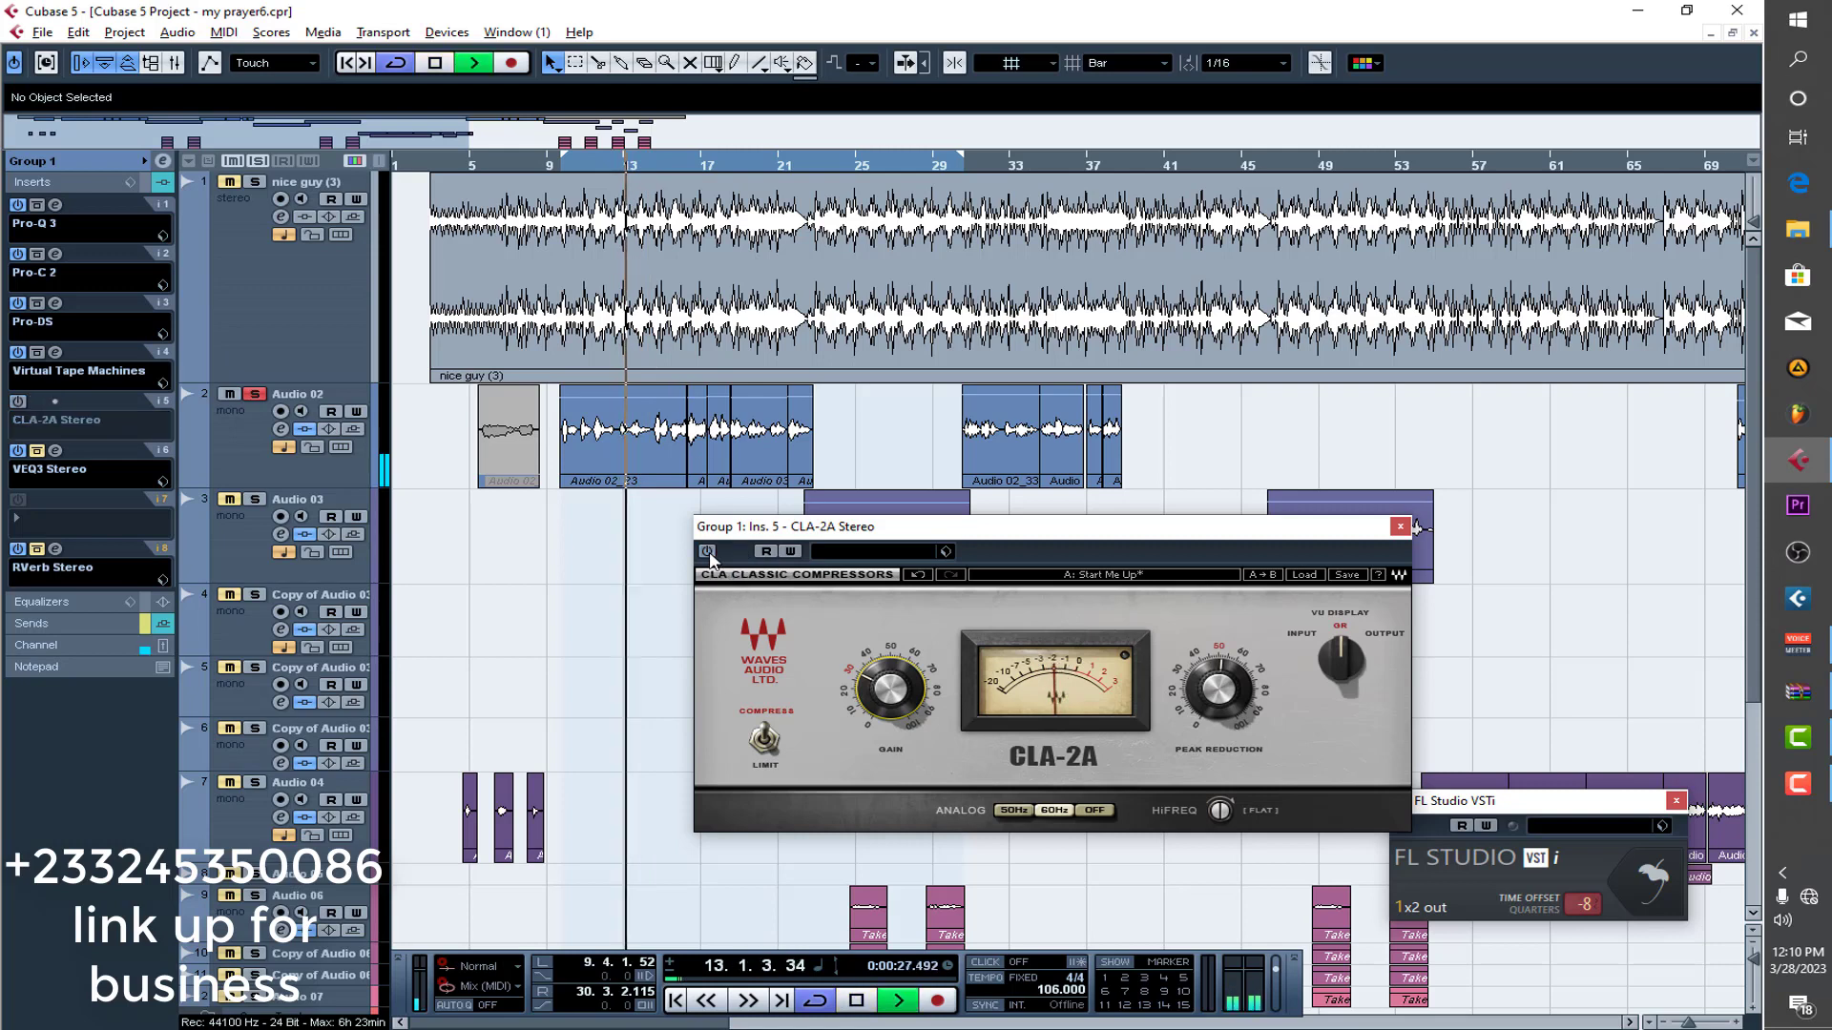
left_click(707, 552)
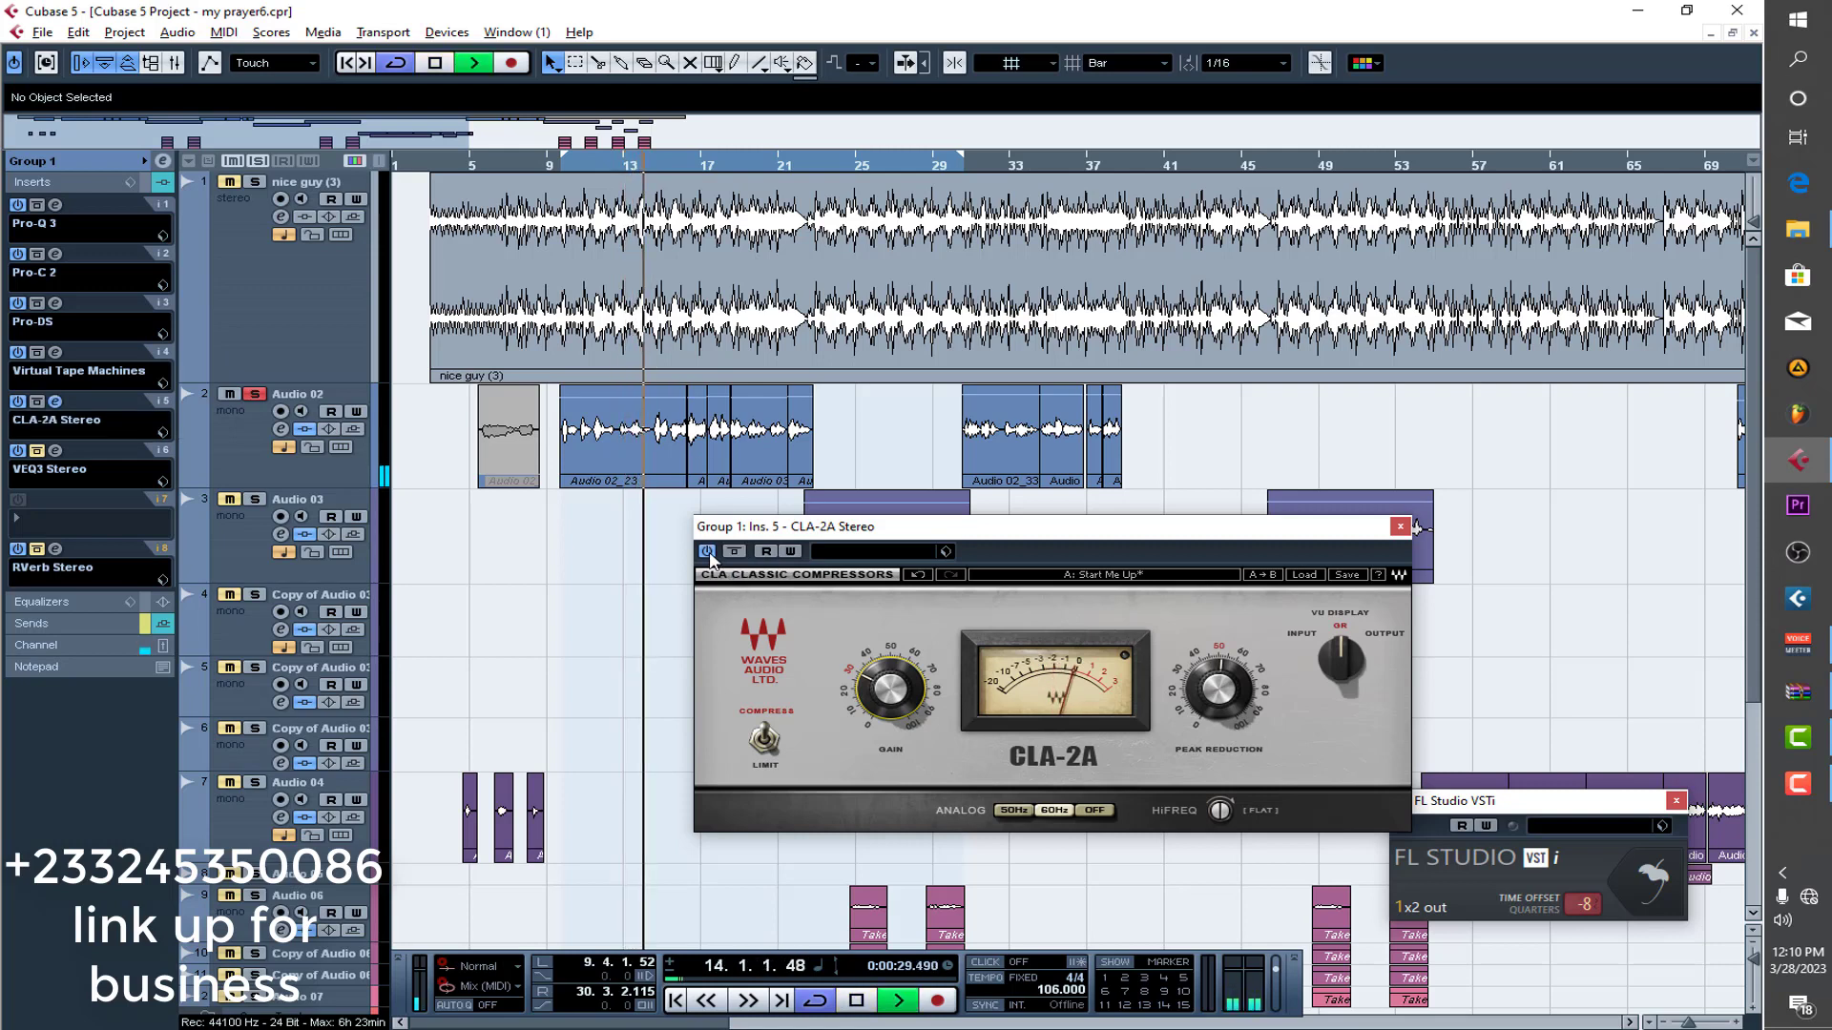
key("space")
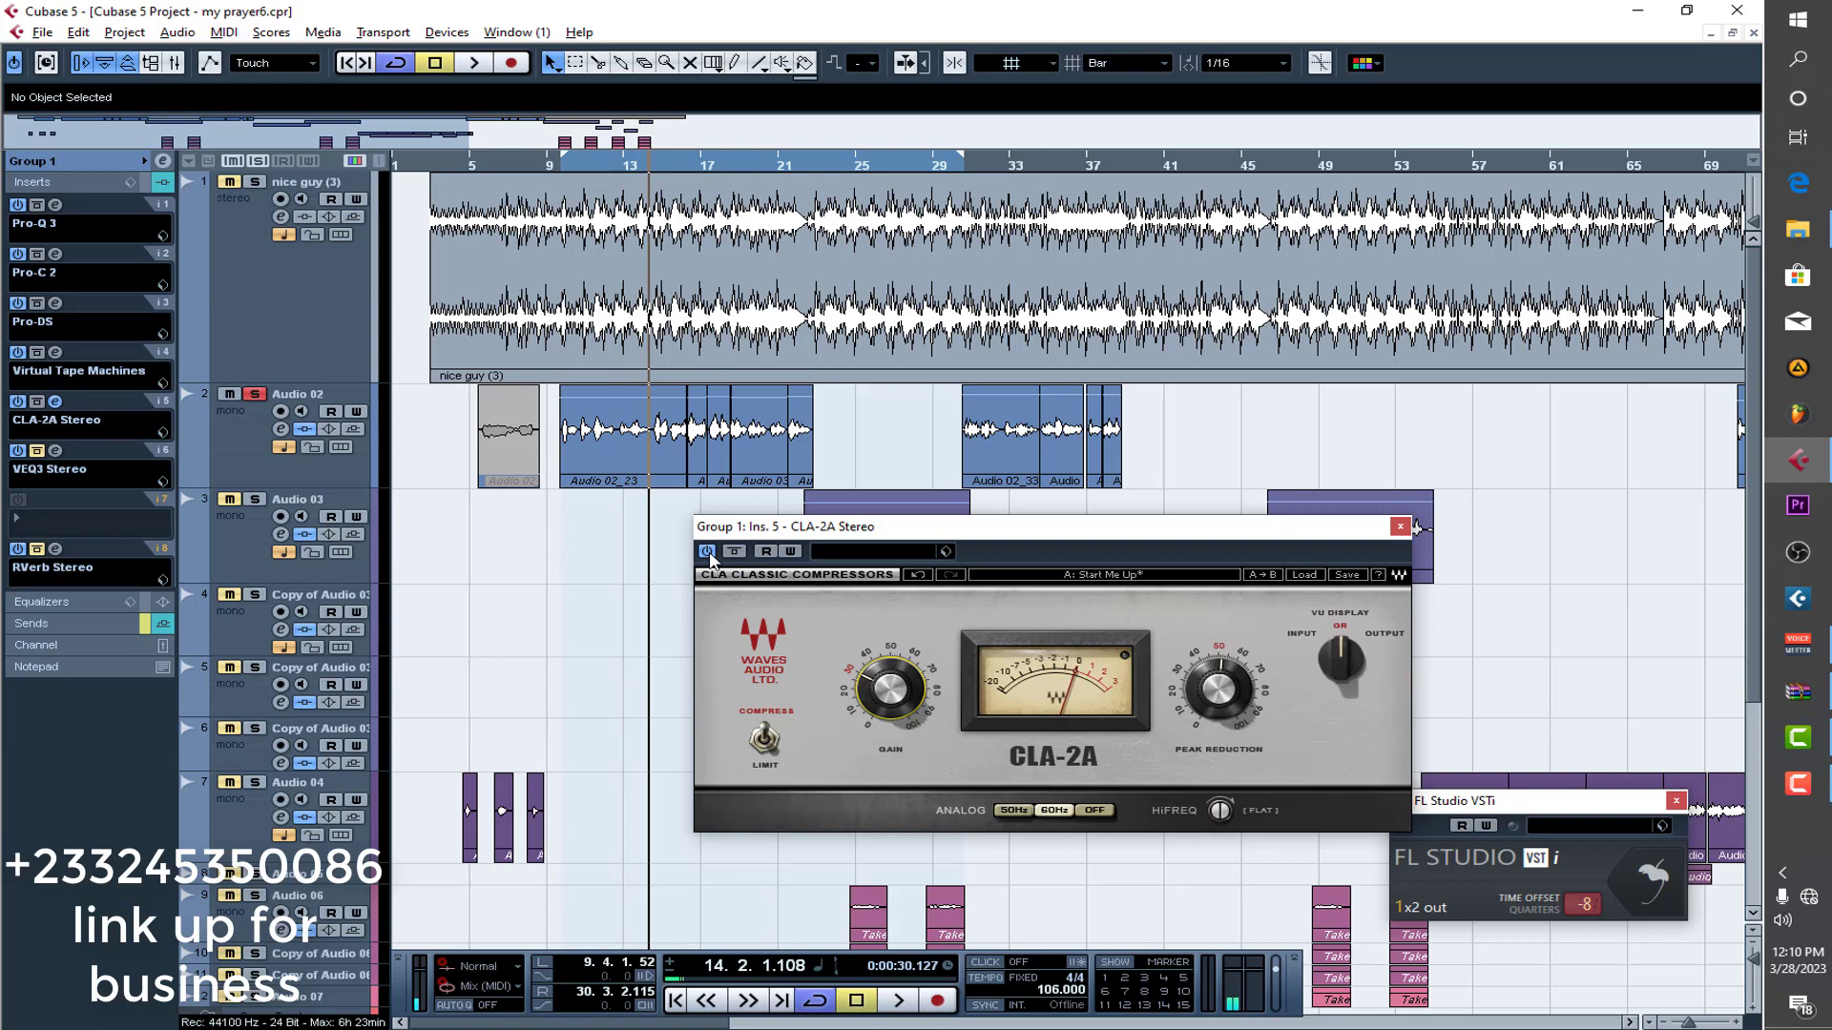
Replay the vocal from about bar 12 while toggling CLA-2A Stereo off and on, leave it active, and close it.
left_click(619, 166)
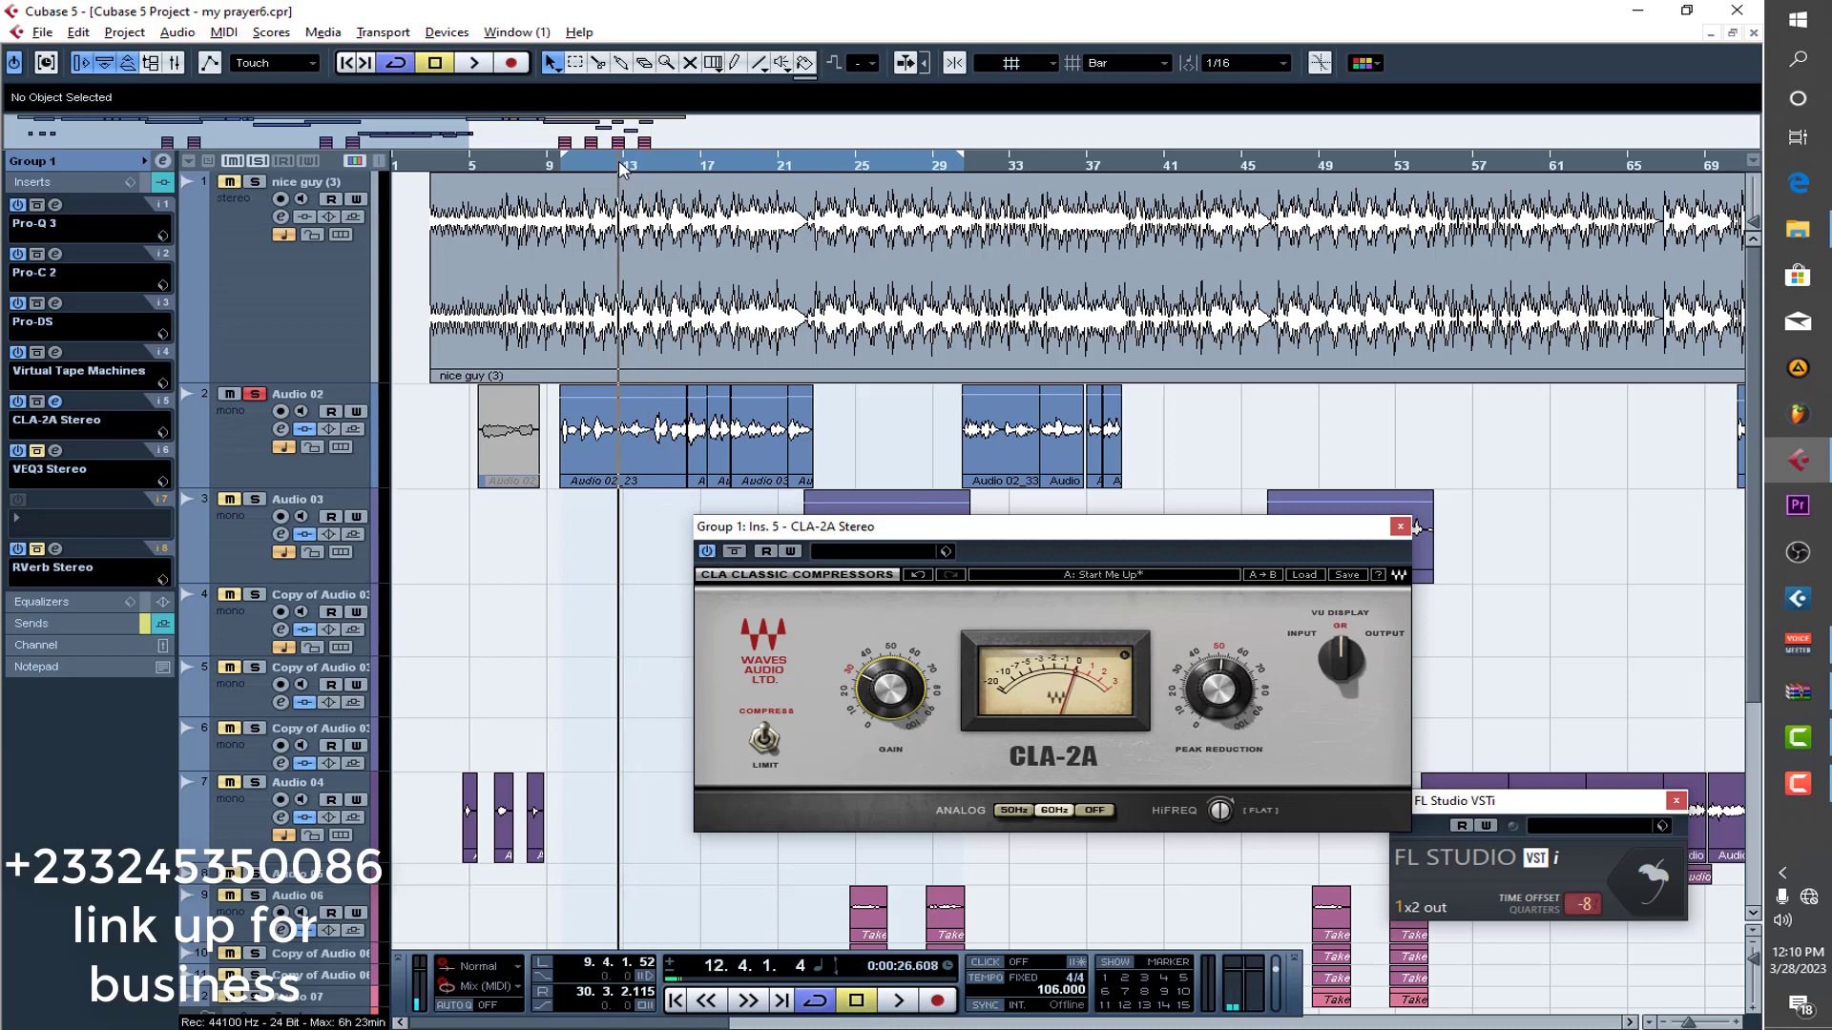
left_click_drag(621, 168, 617, 168)
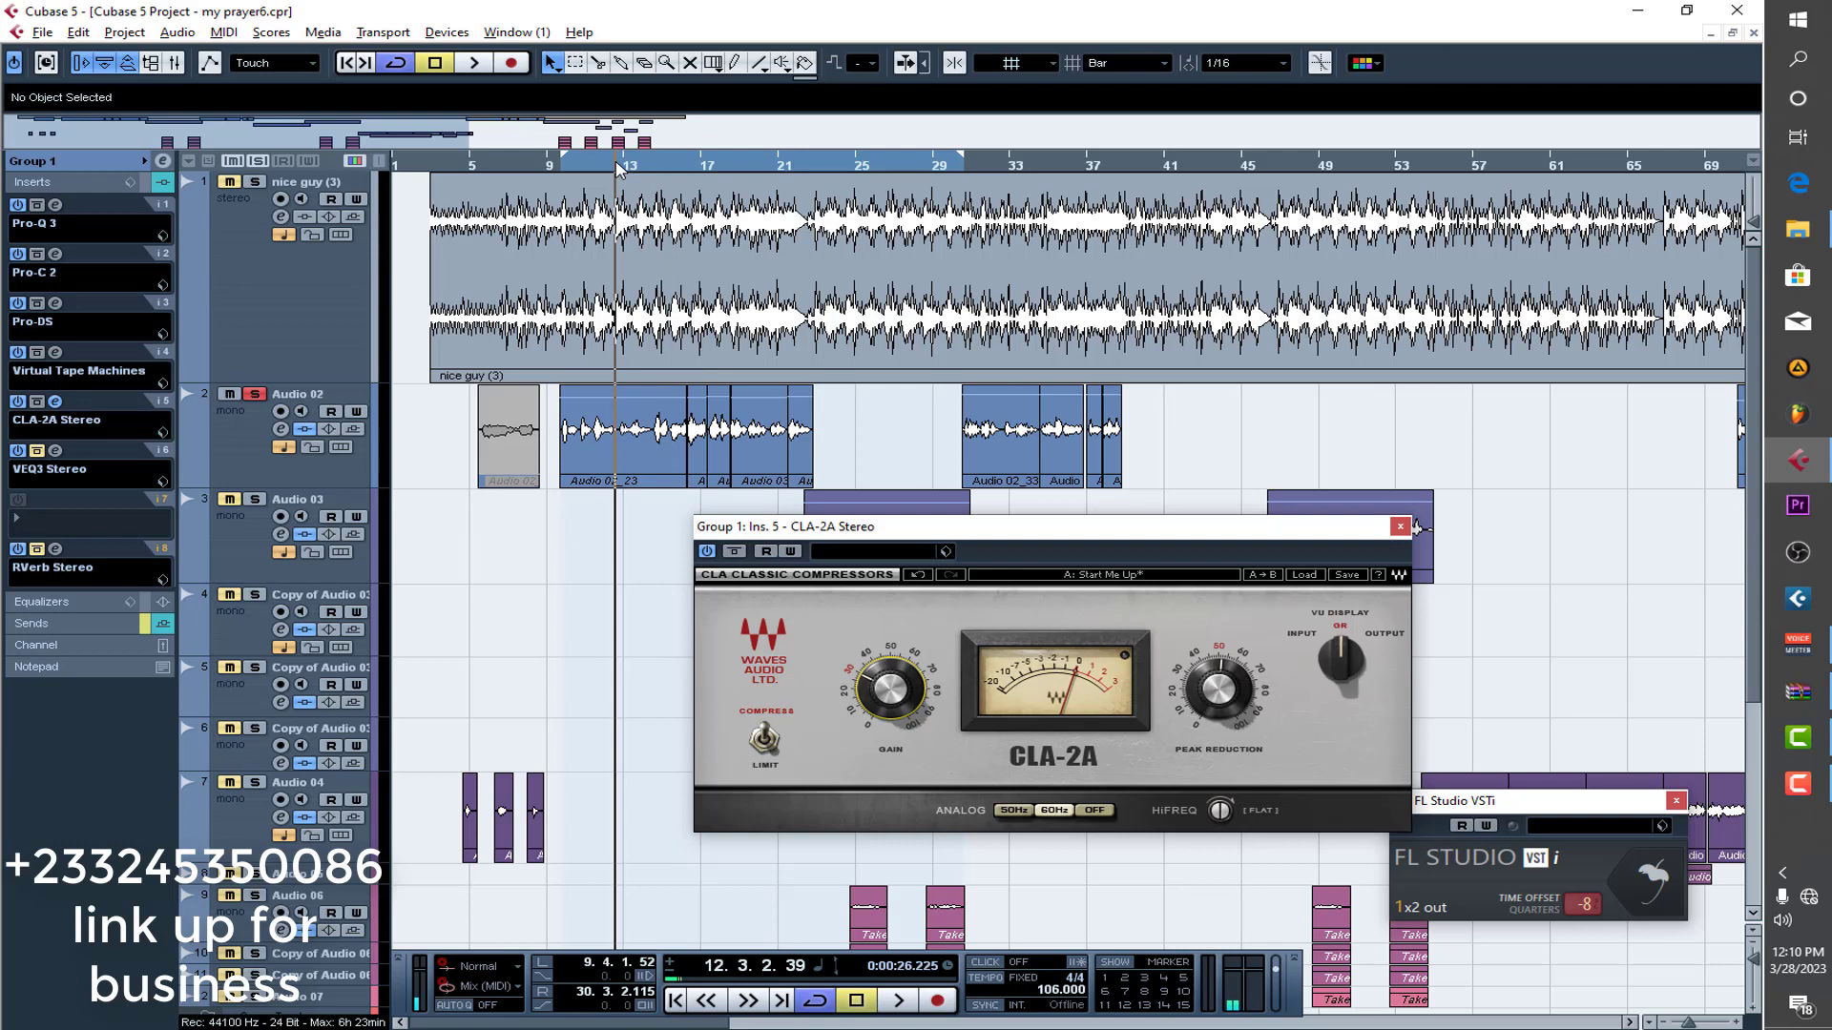
key("space")
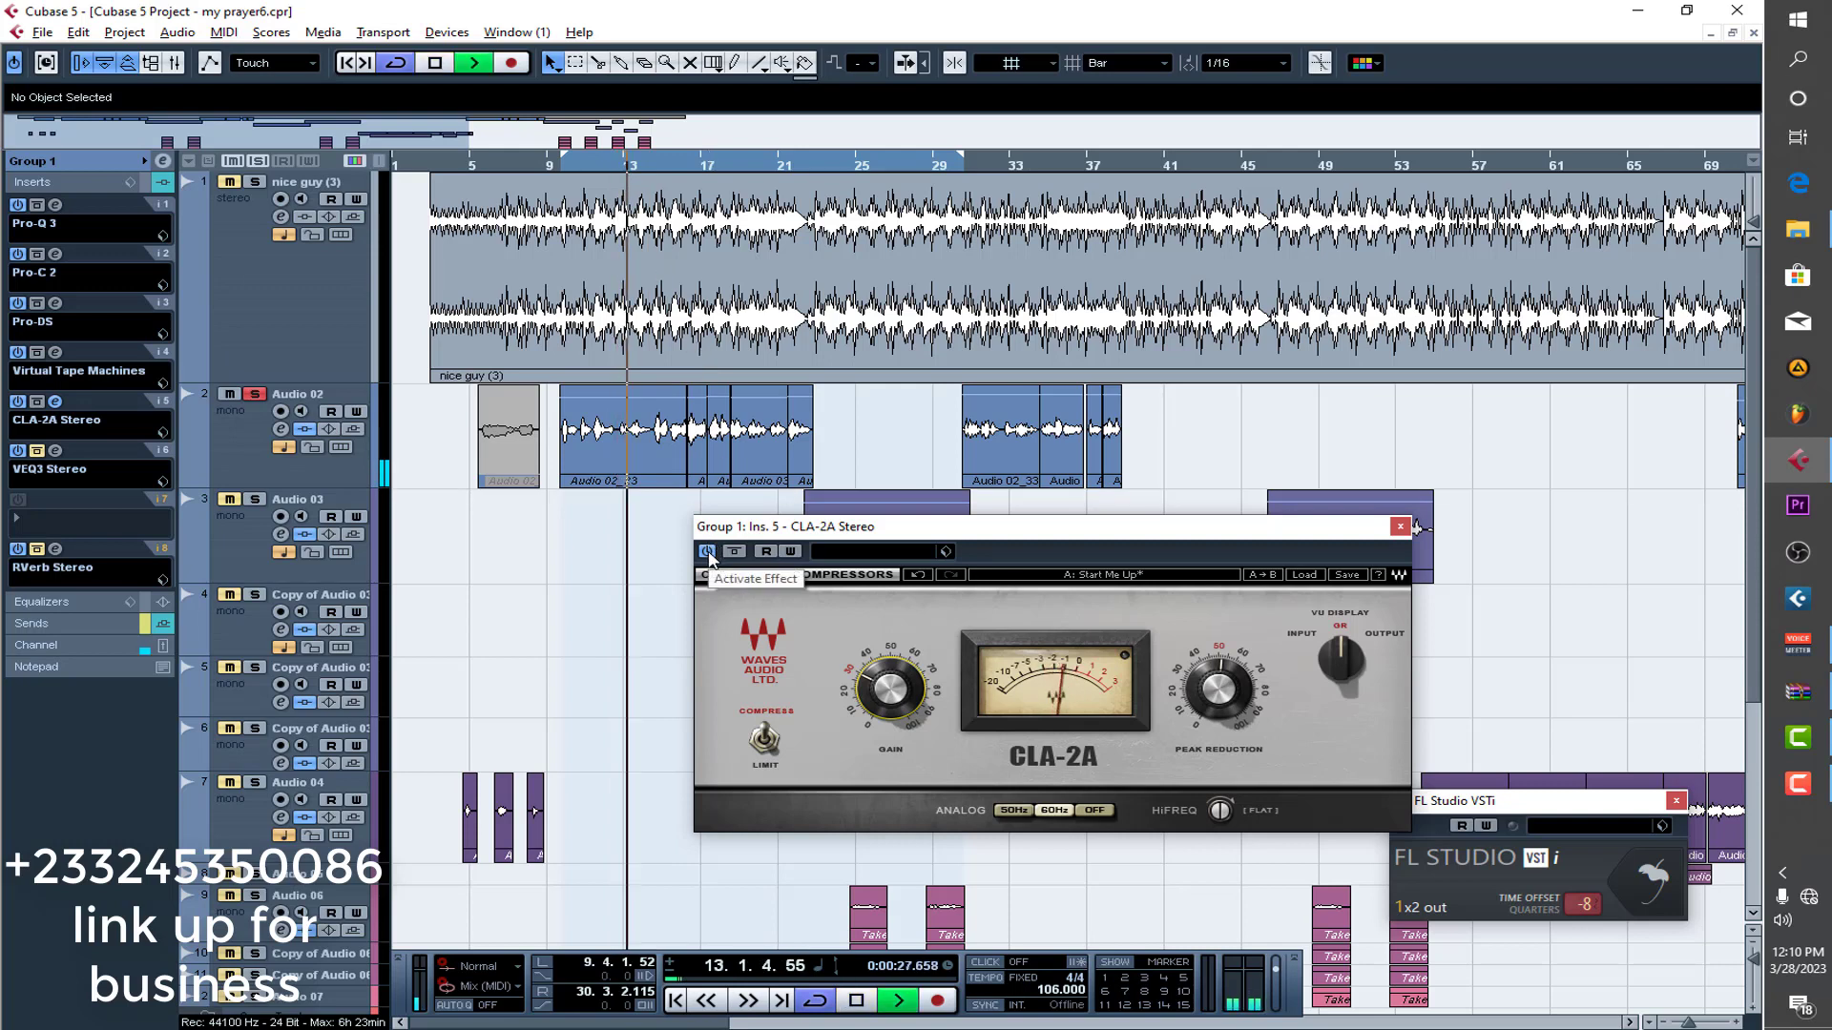
left_click(707, 551)
left_click(707, 552)
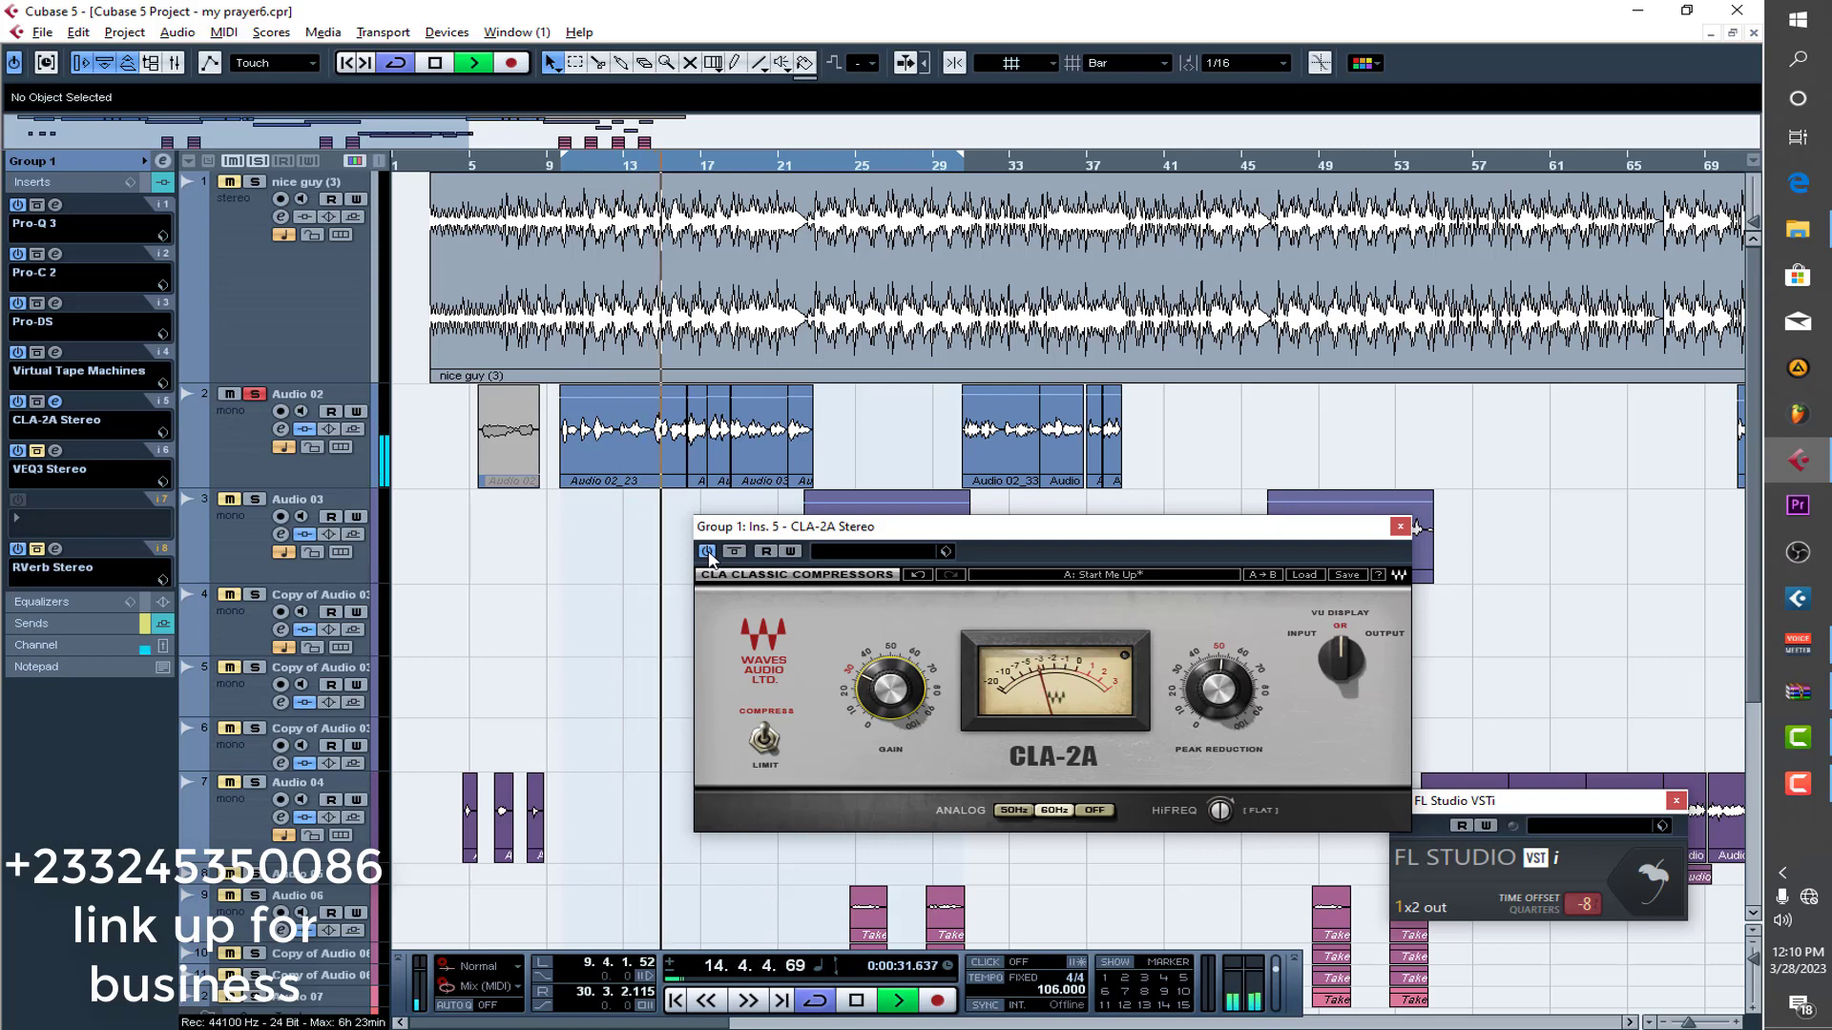
key("space")
left_click(1399, 526)
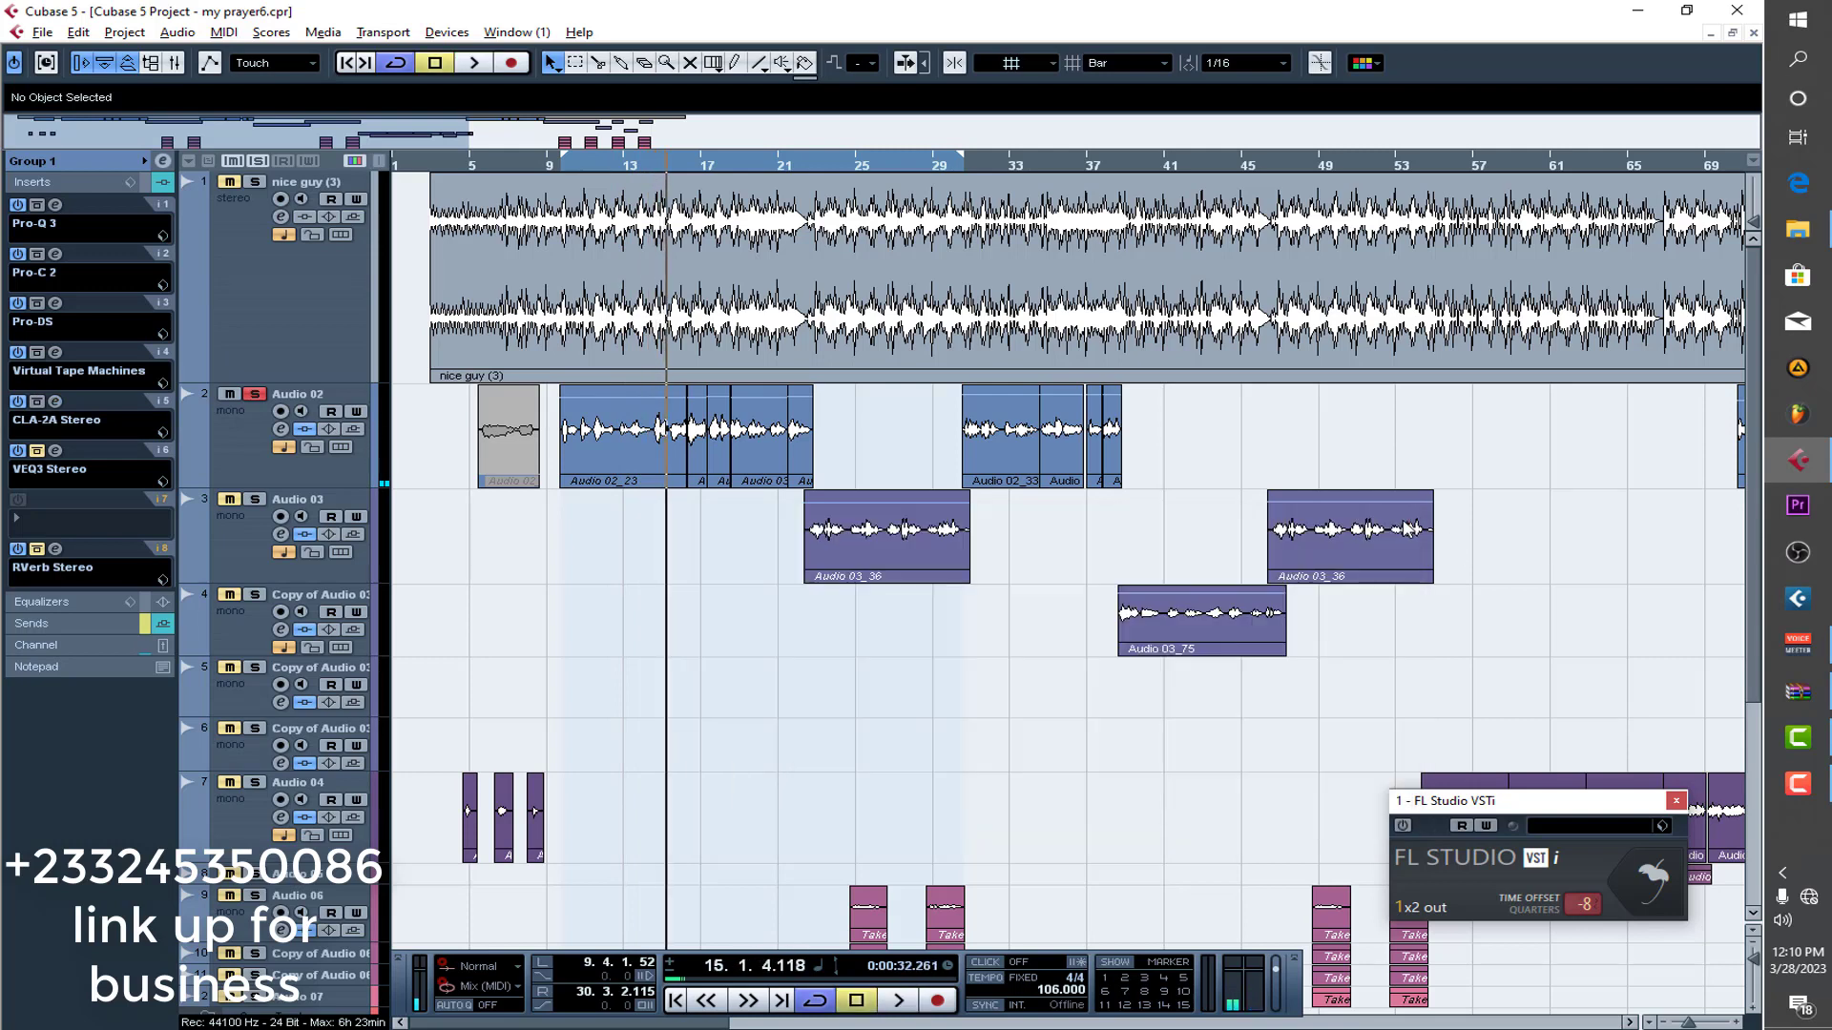
Activate and open VEQ3 Stereo on Group 1, reposition its window, and play the vocal from about bar 12.
left_click(56, 450)
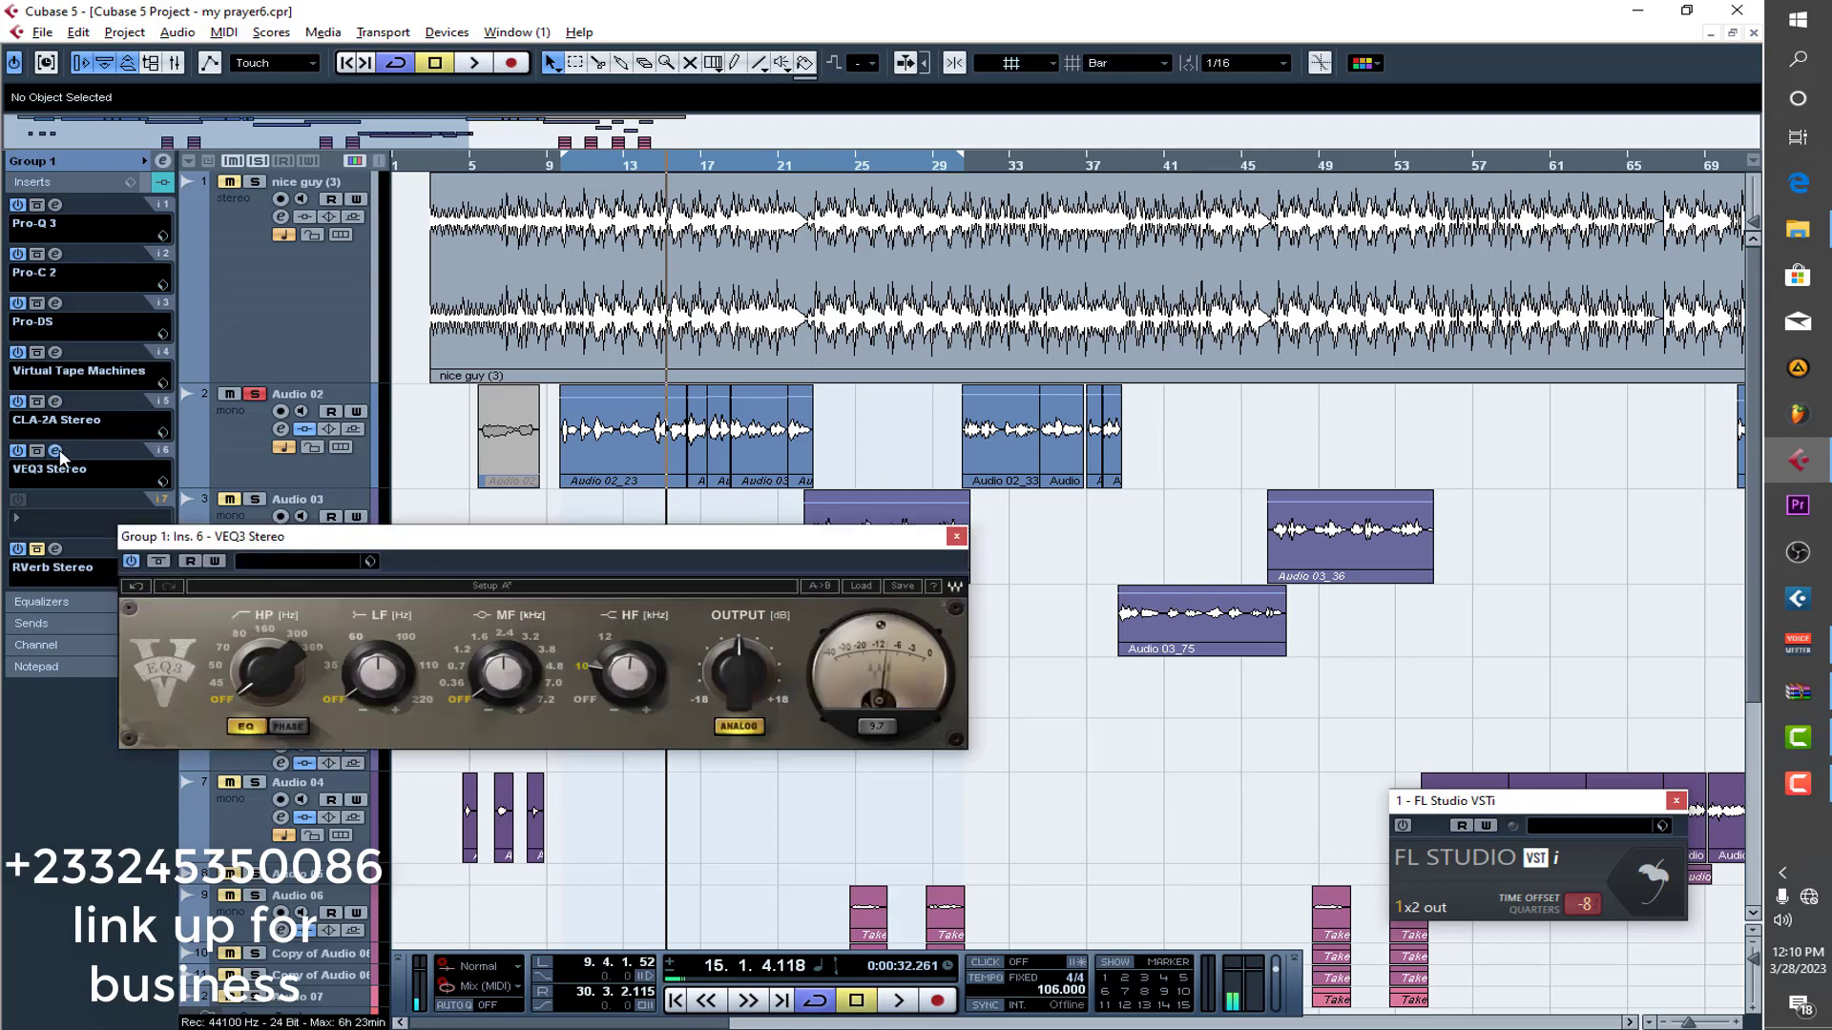
left_click_drag(548, 543, 840, 512)
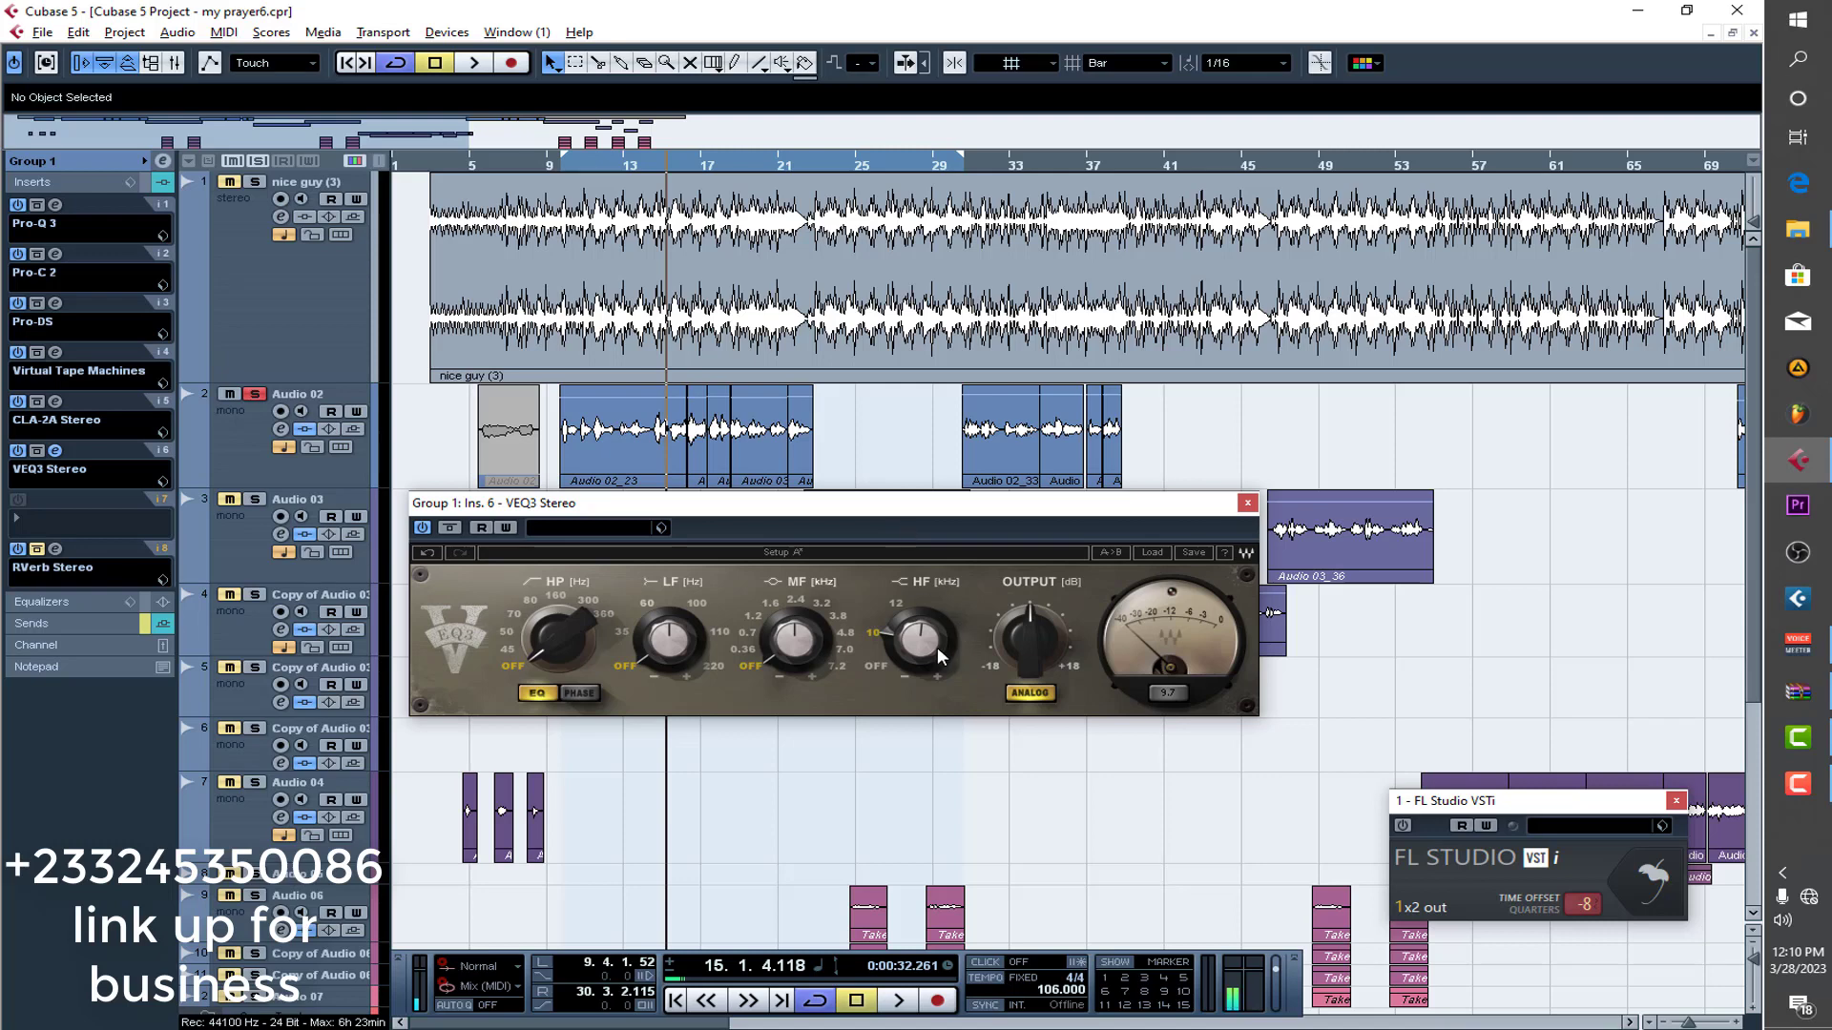
mouse_move(940, 656)
left_click(621, 171)
key("space")
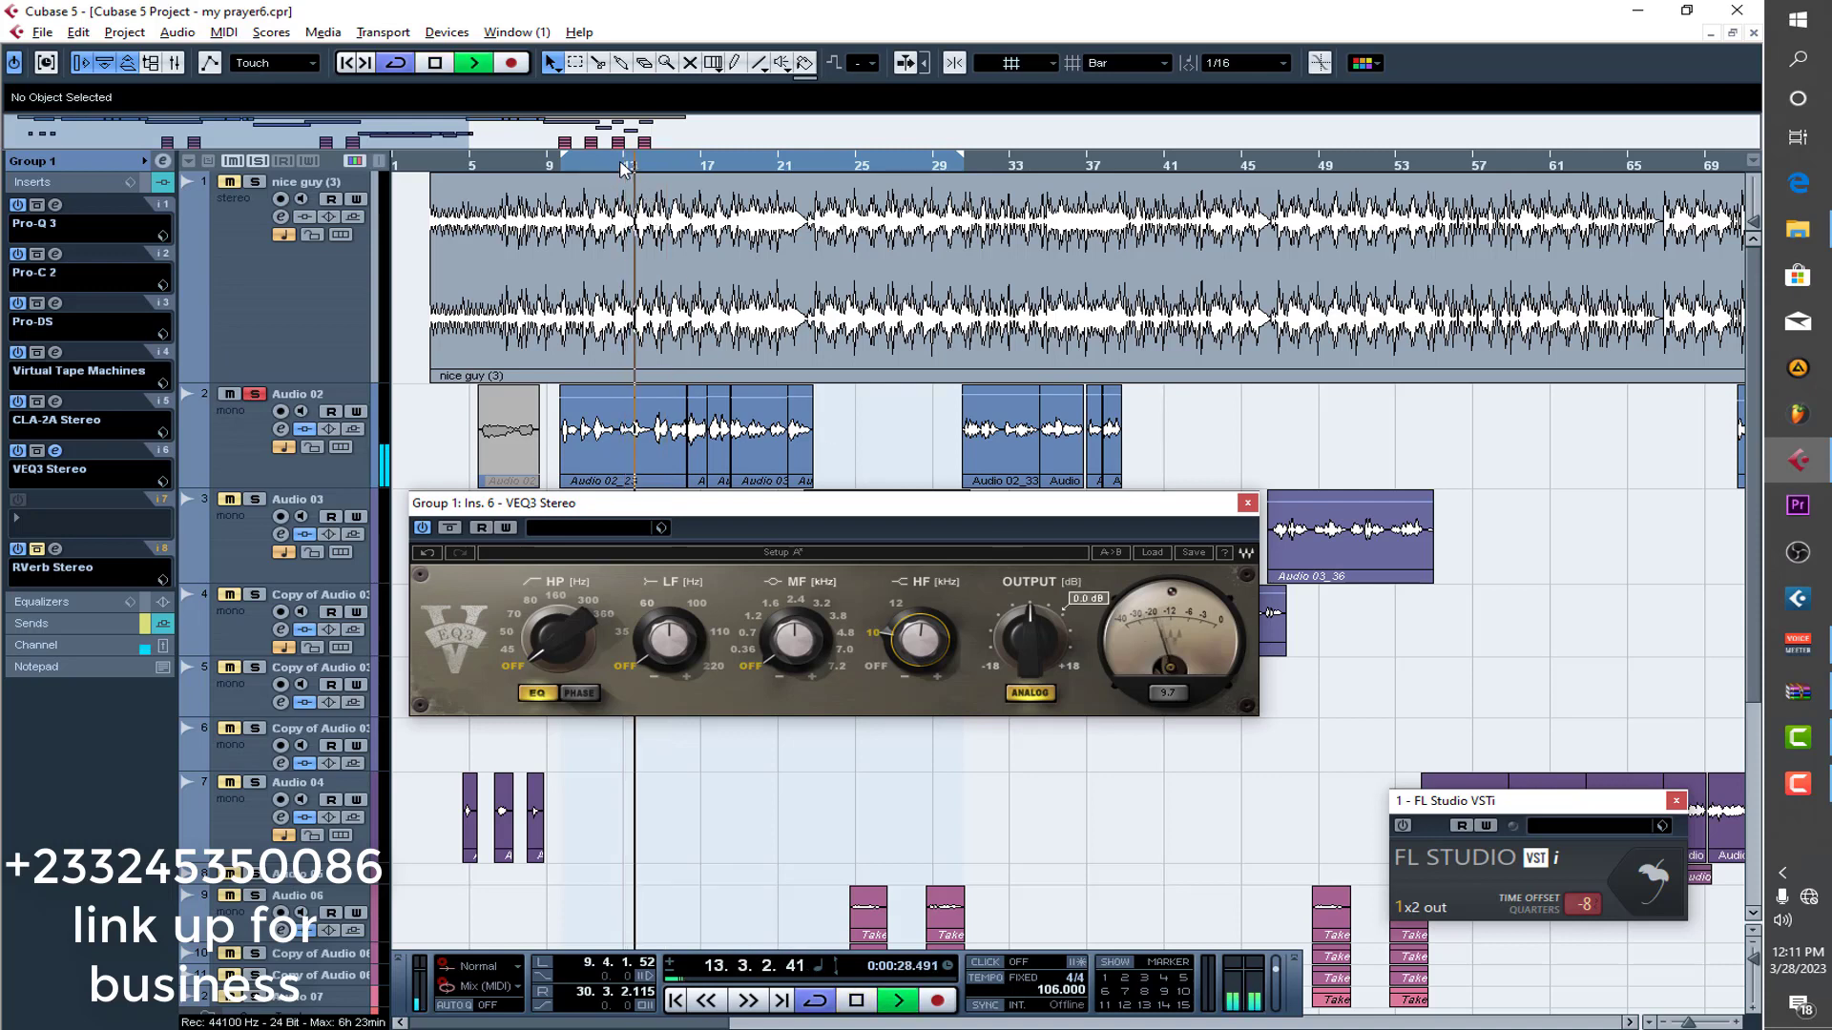
key("space")
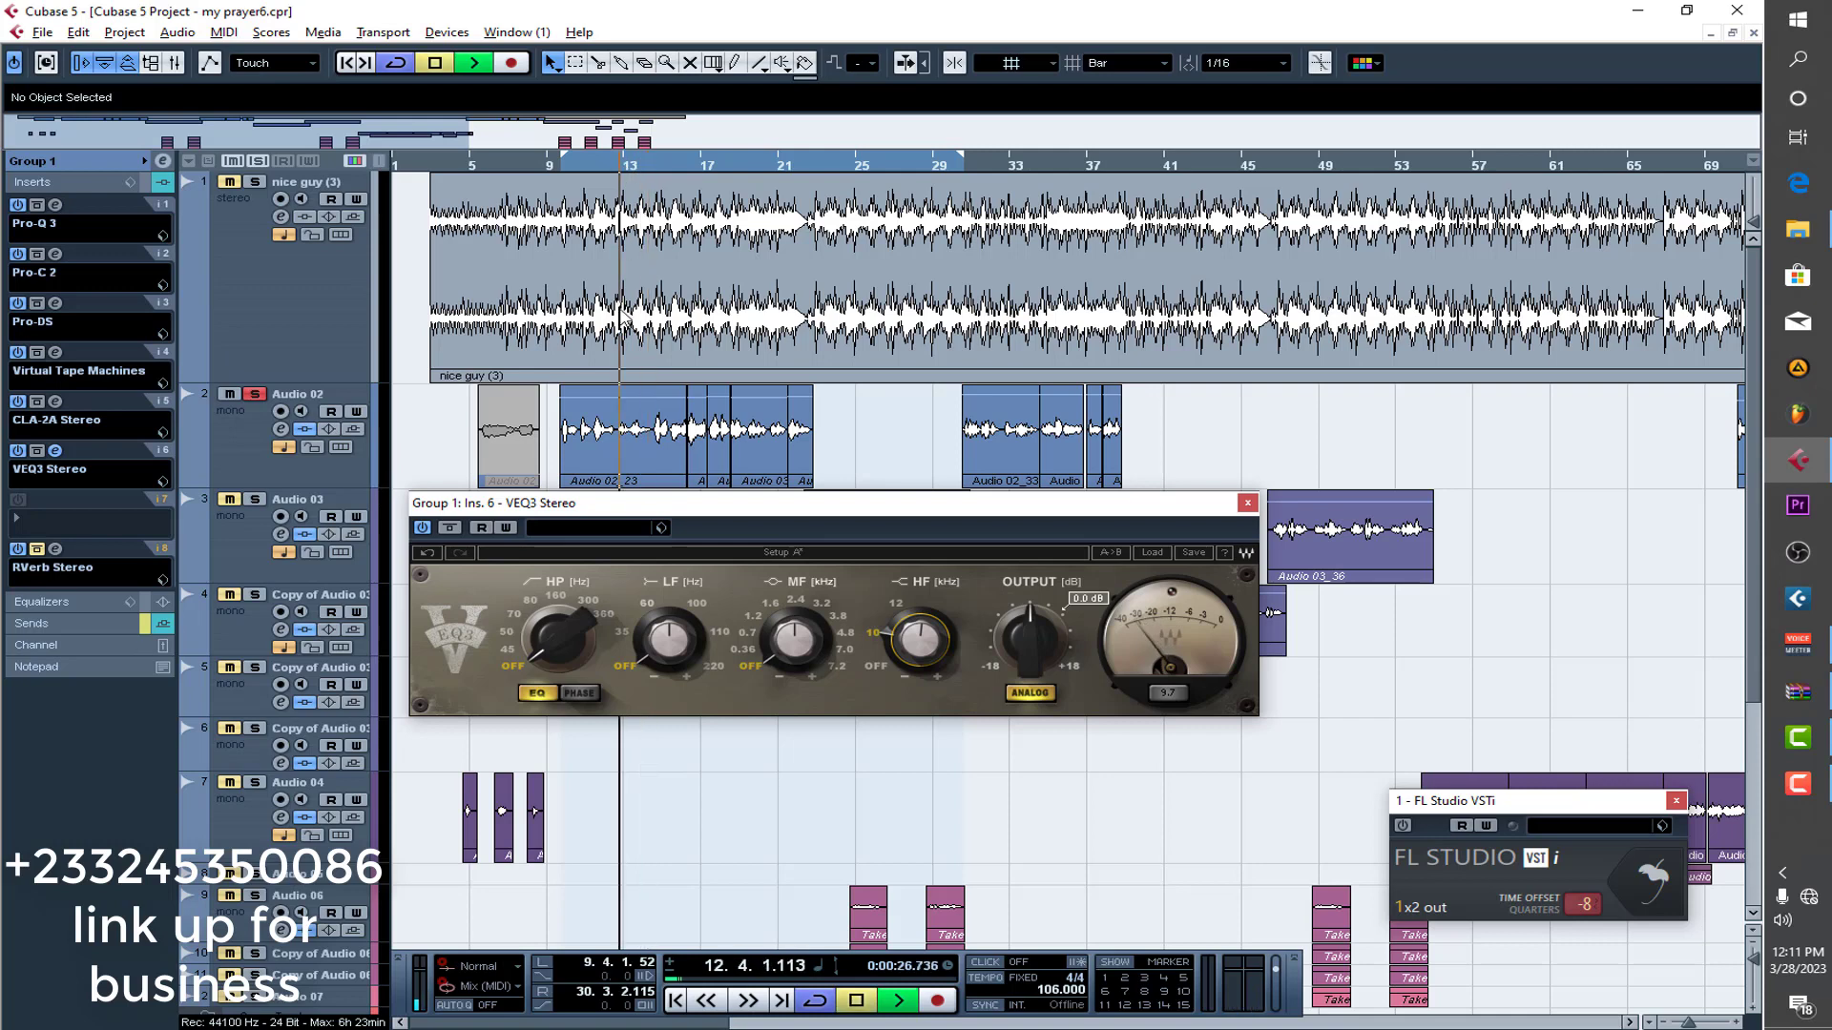
Compare the vocal around bar 13 with VEQ3 Stereo off and on, leave it active, and close it.
left_click(421, 528)
key("space")
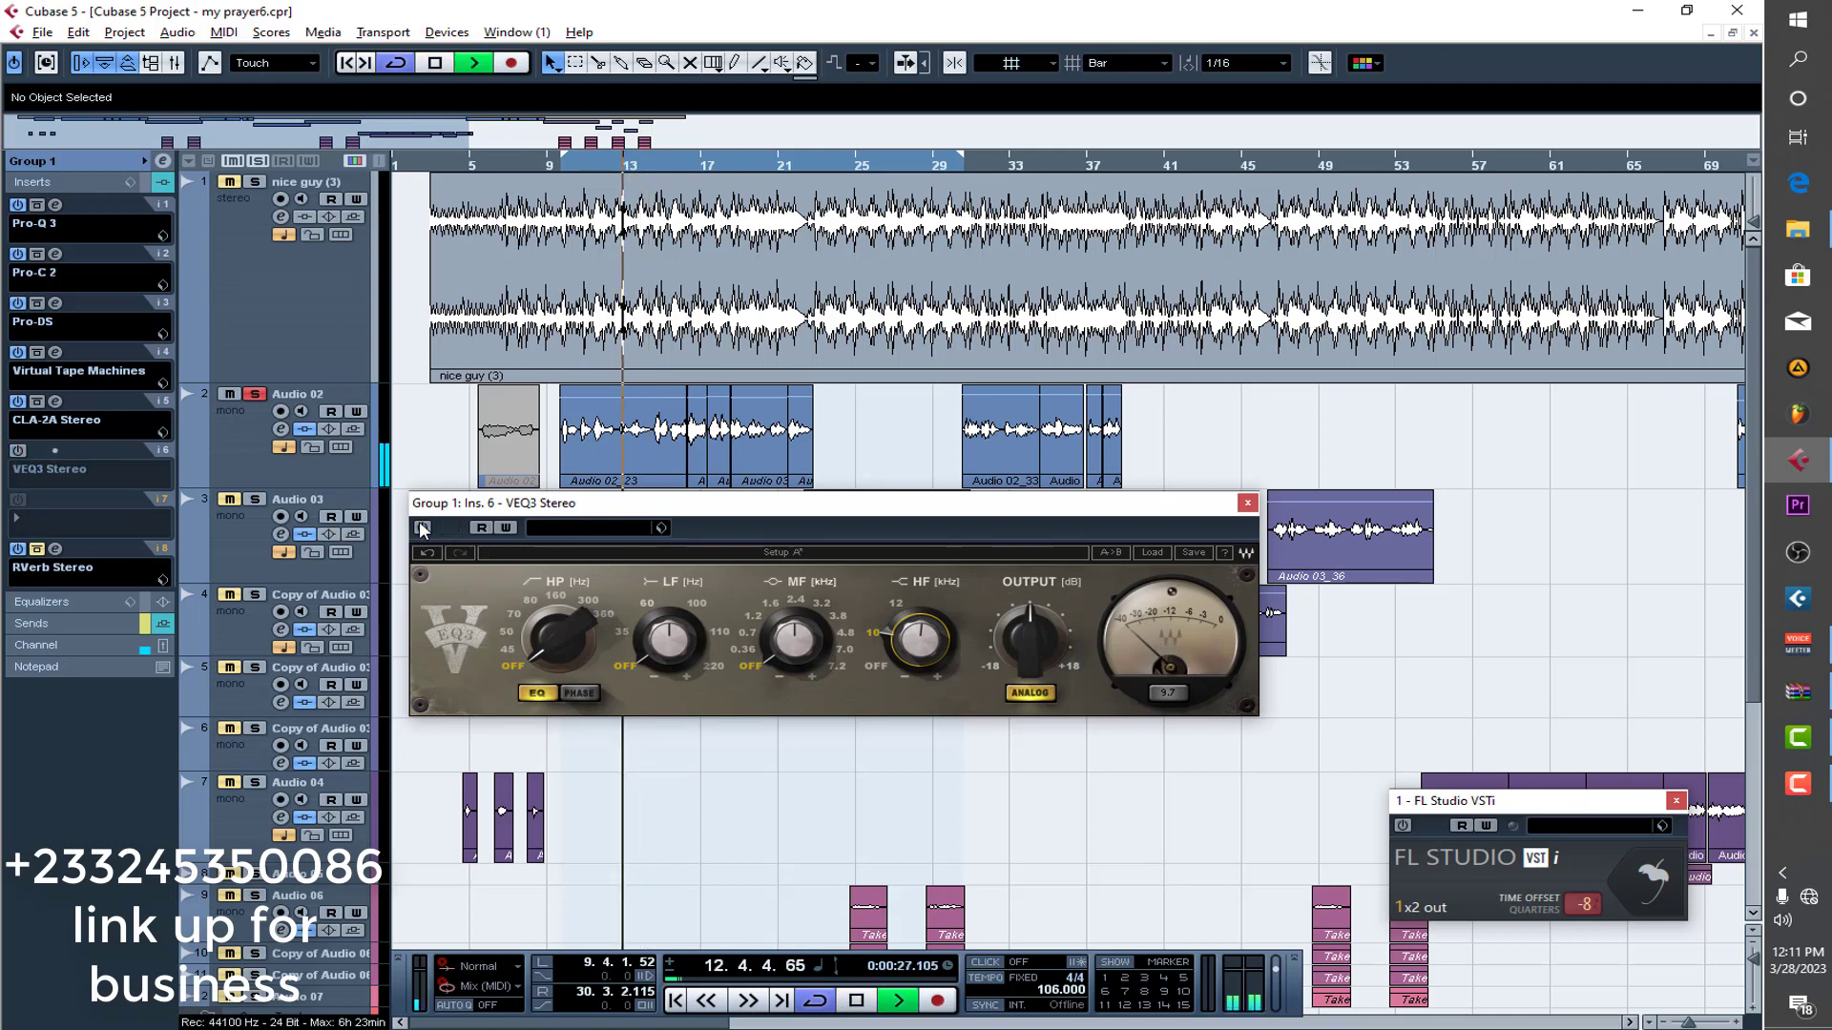
left_click(421, 528)
left_click(421, 527)
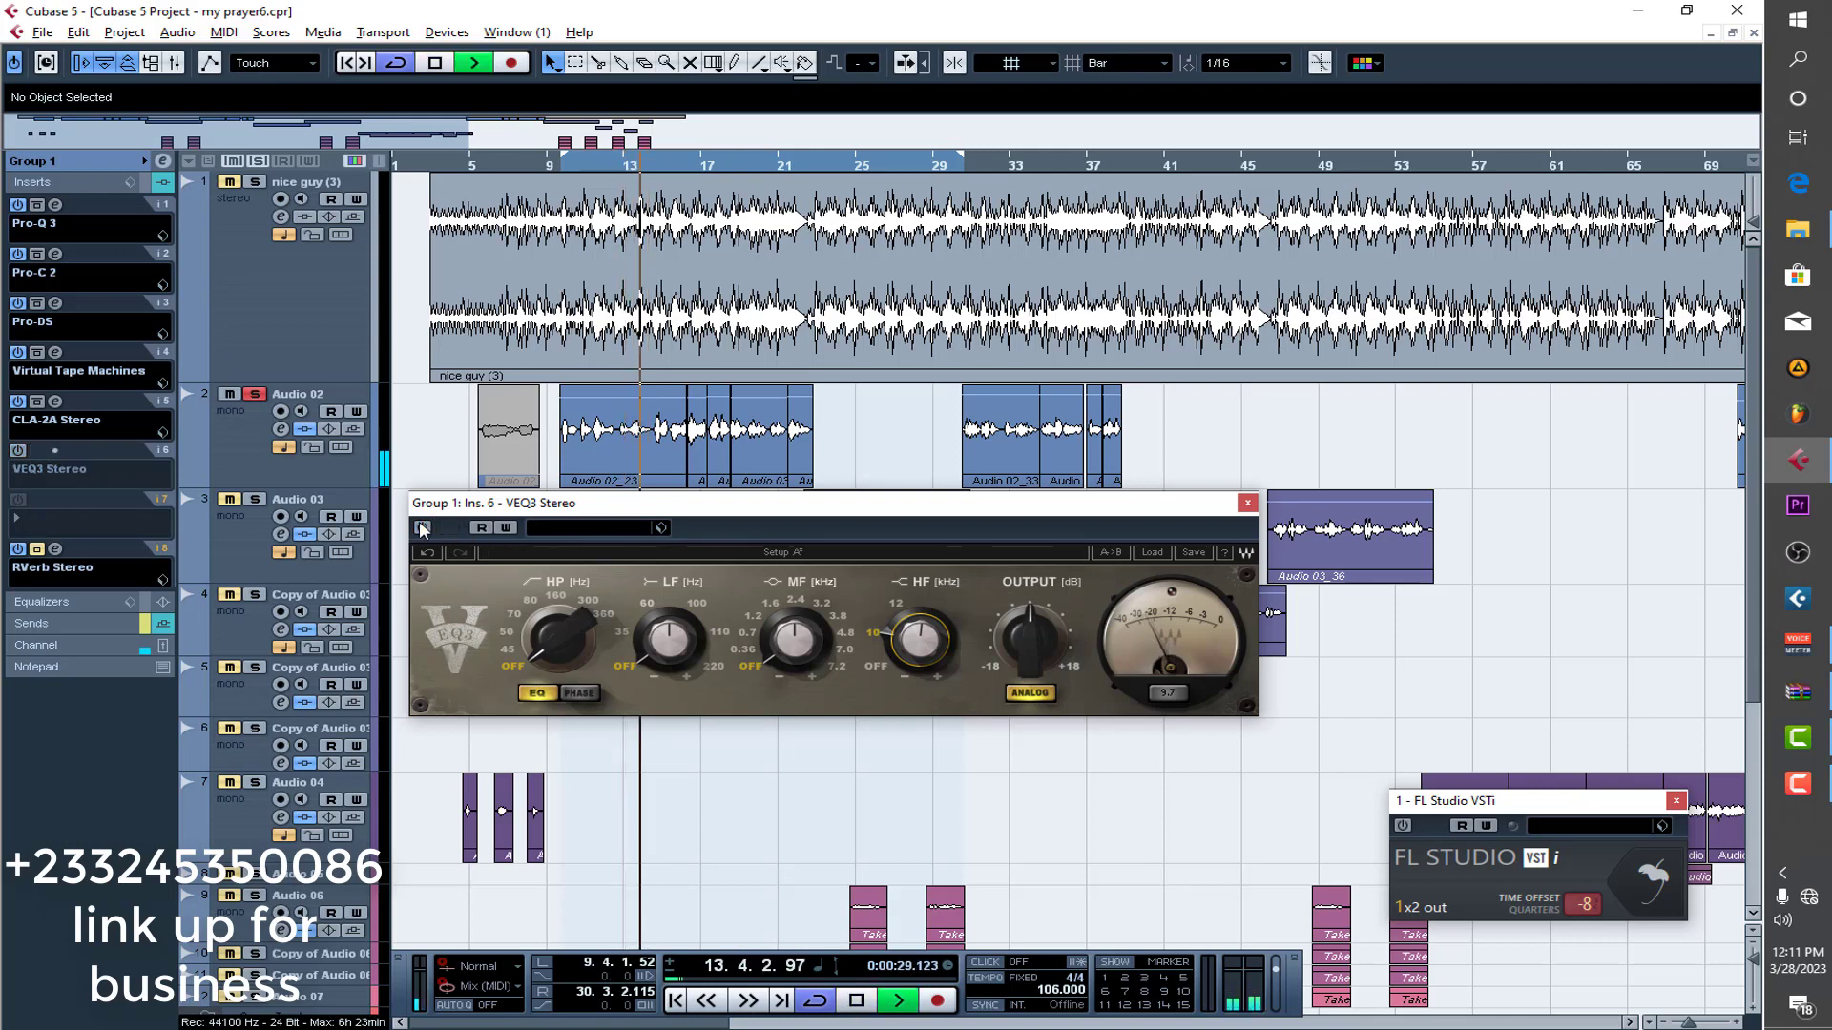
left_click(421, 528)
key("space")
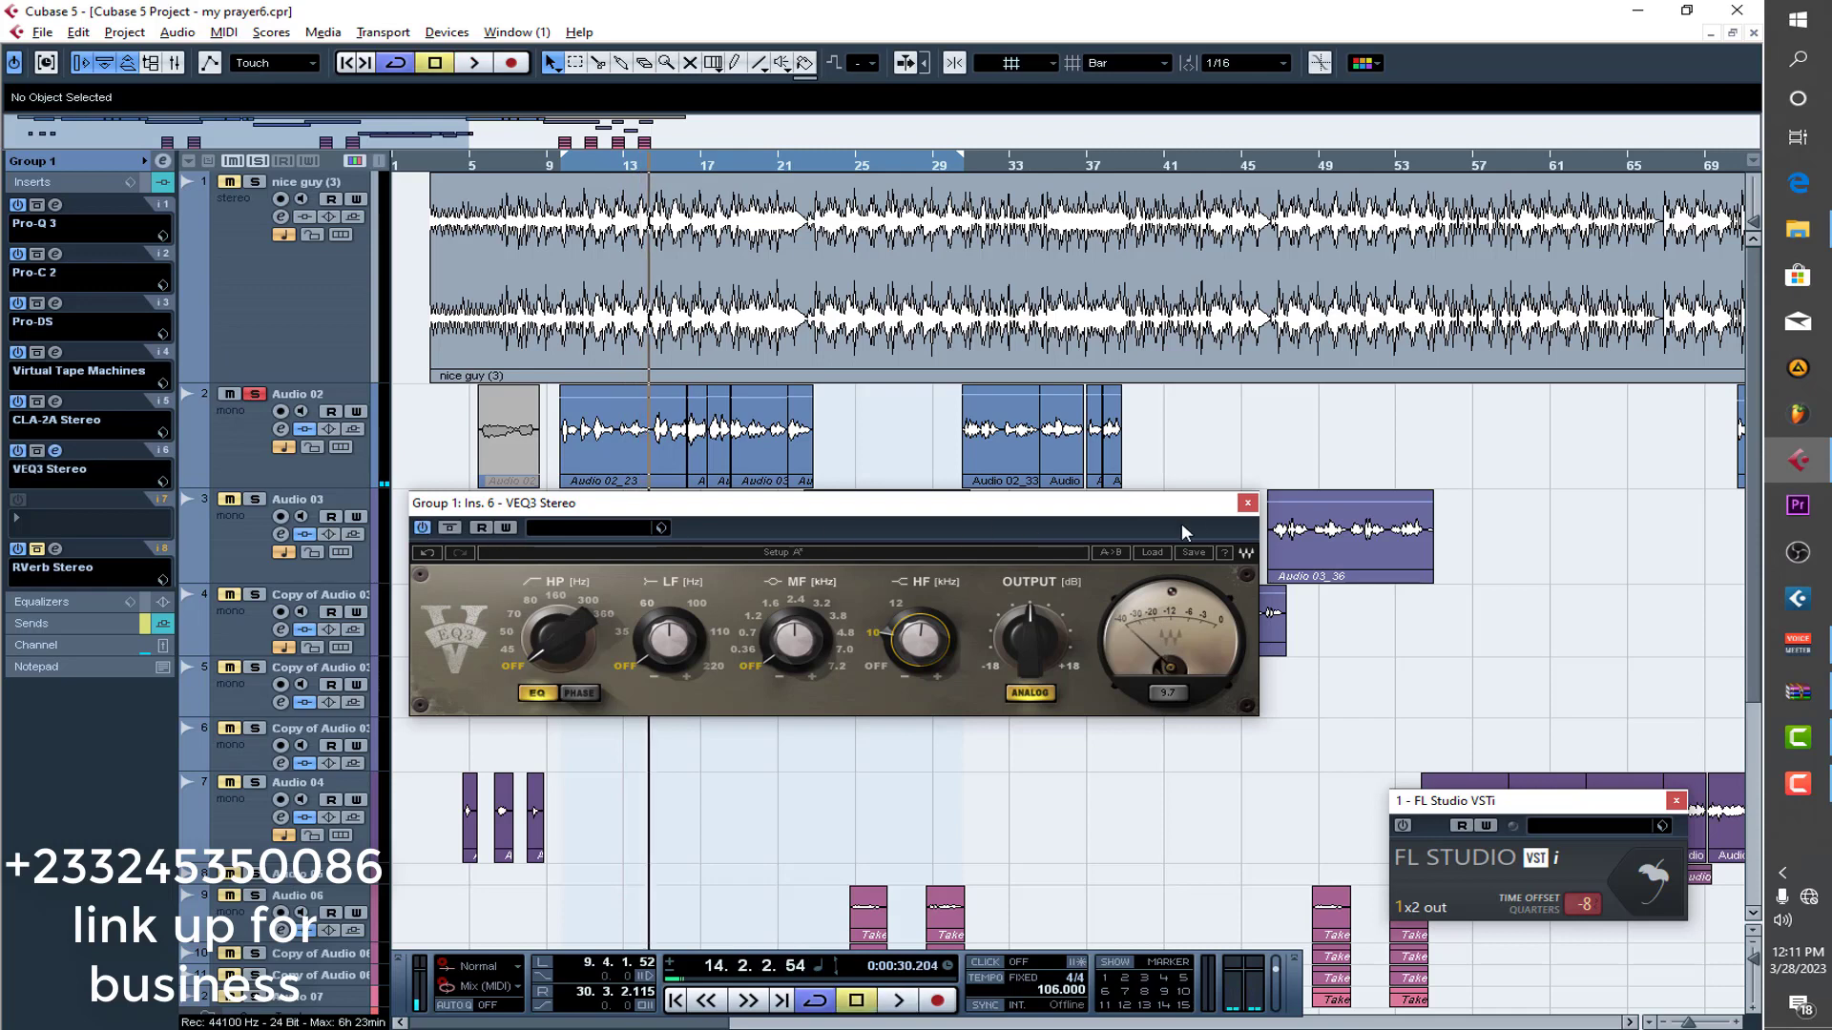
left_click(1248, 504)
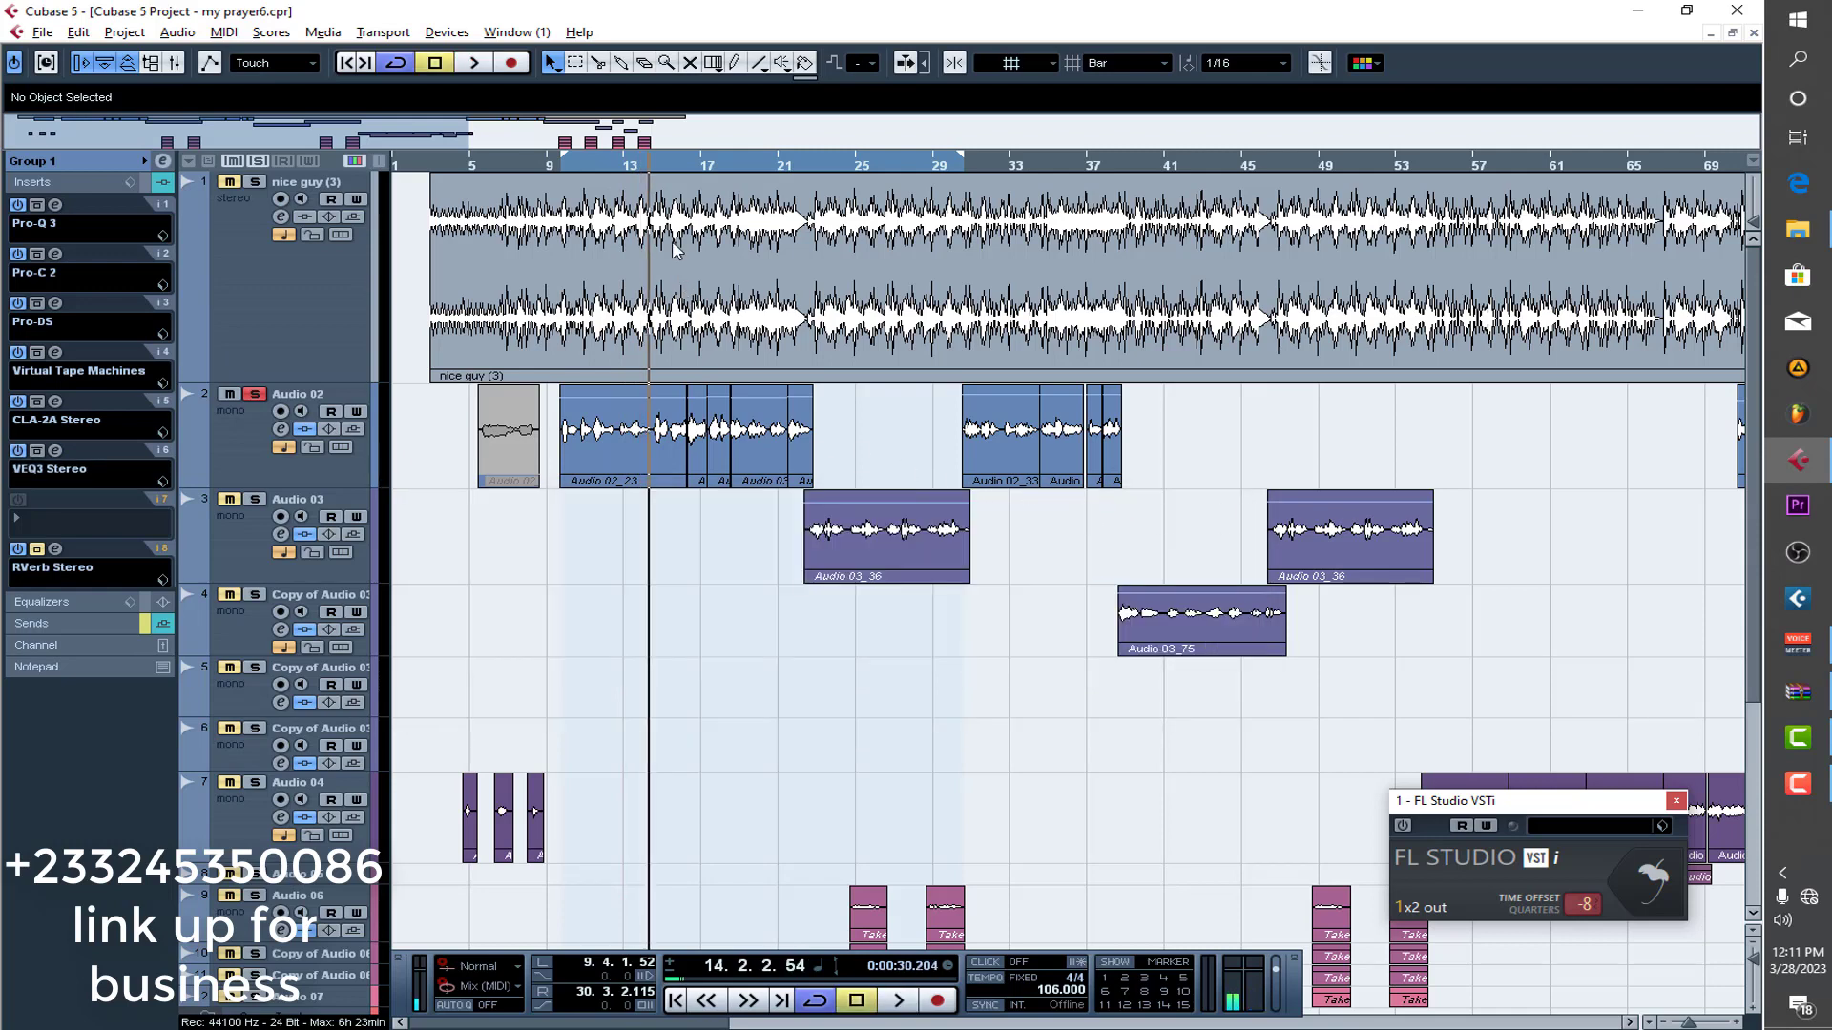
Activate and open RVerb Stereo on Group 1, reposition its window, and play the vocal from about bar 12.
left_click(617, 166)
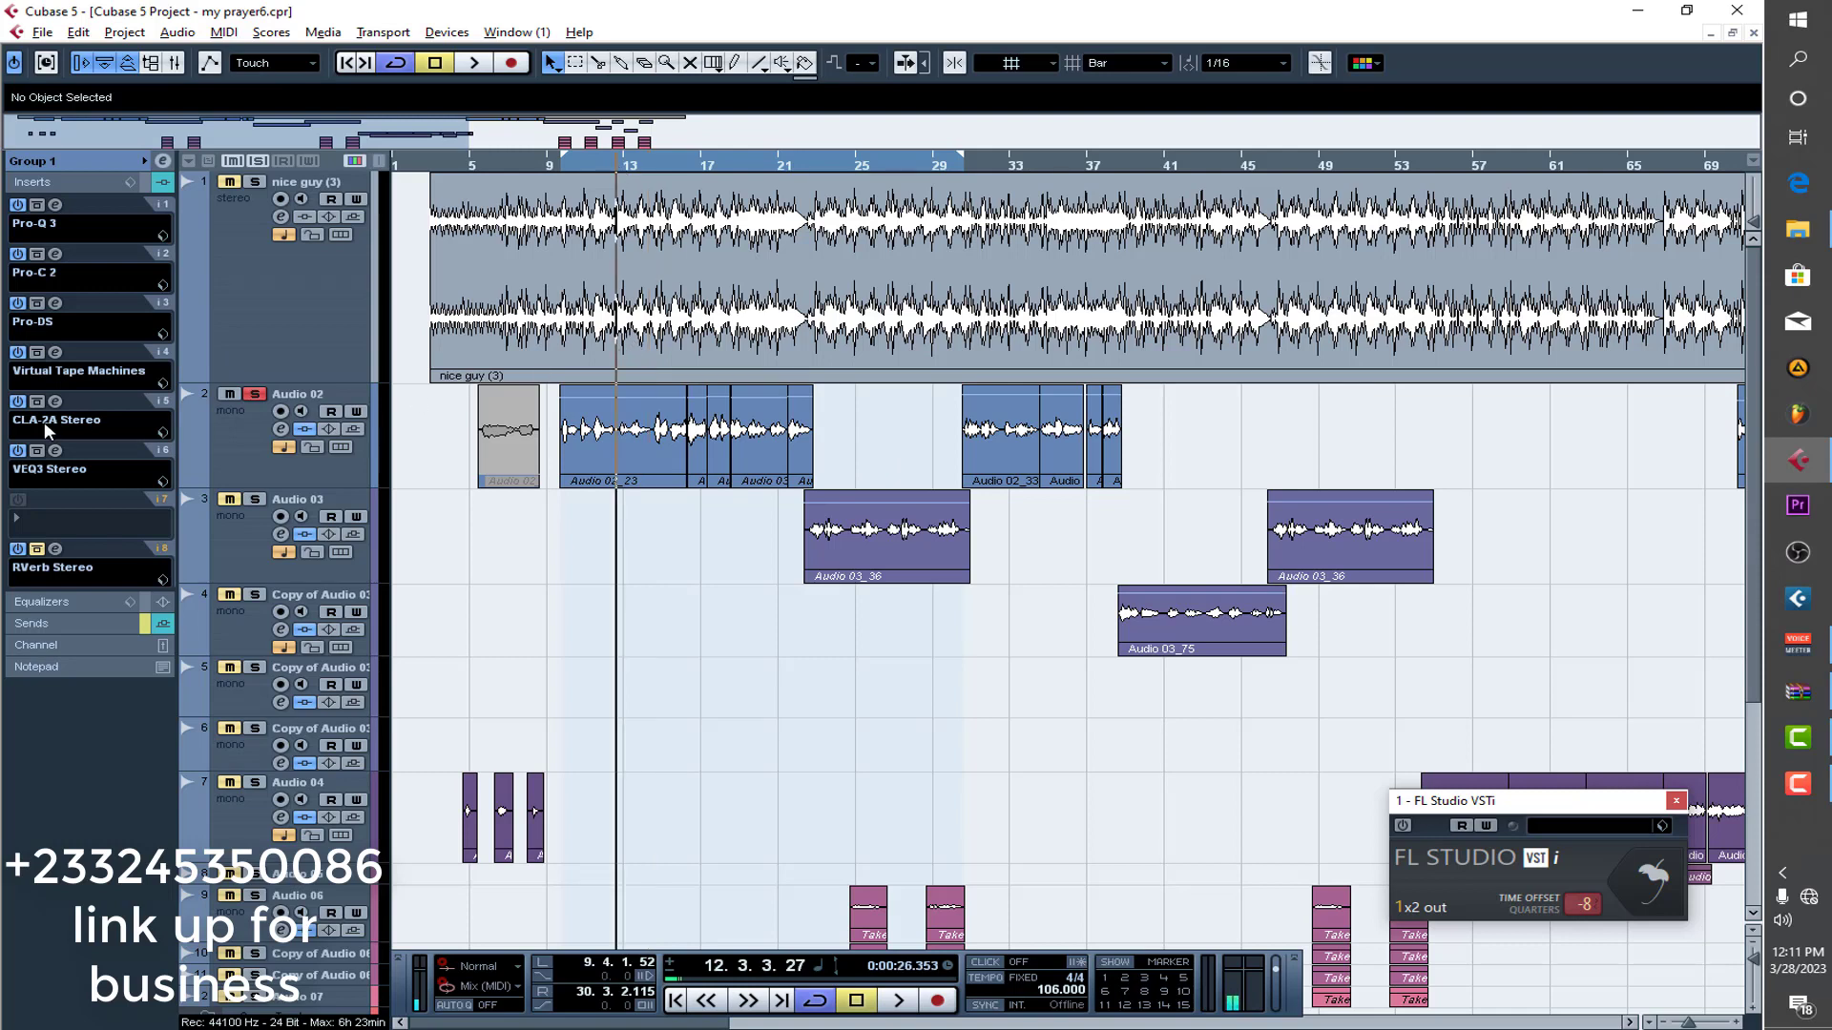
left_click(57, 551)
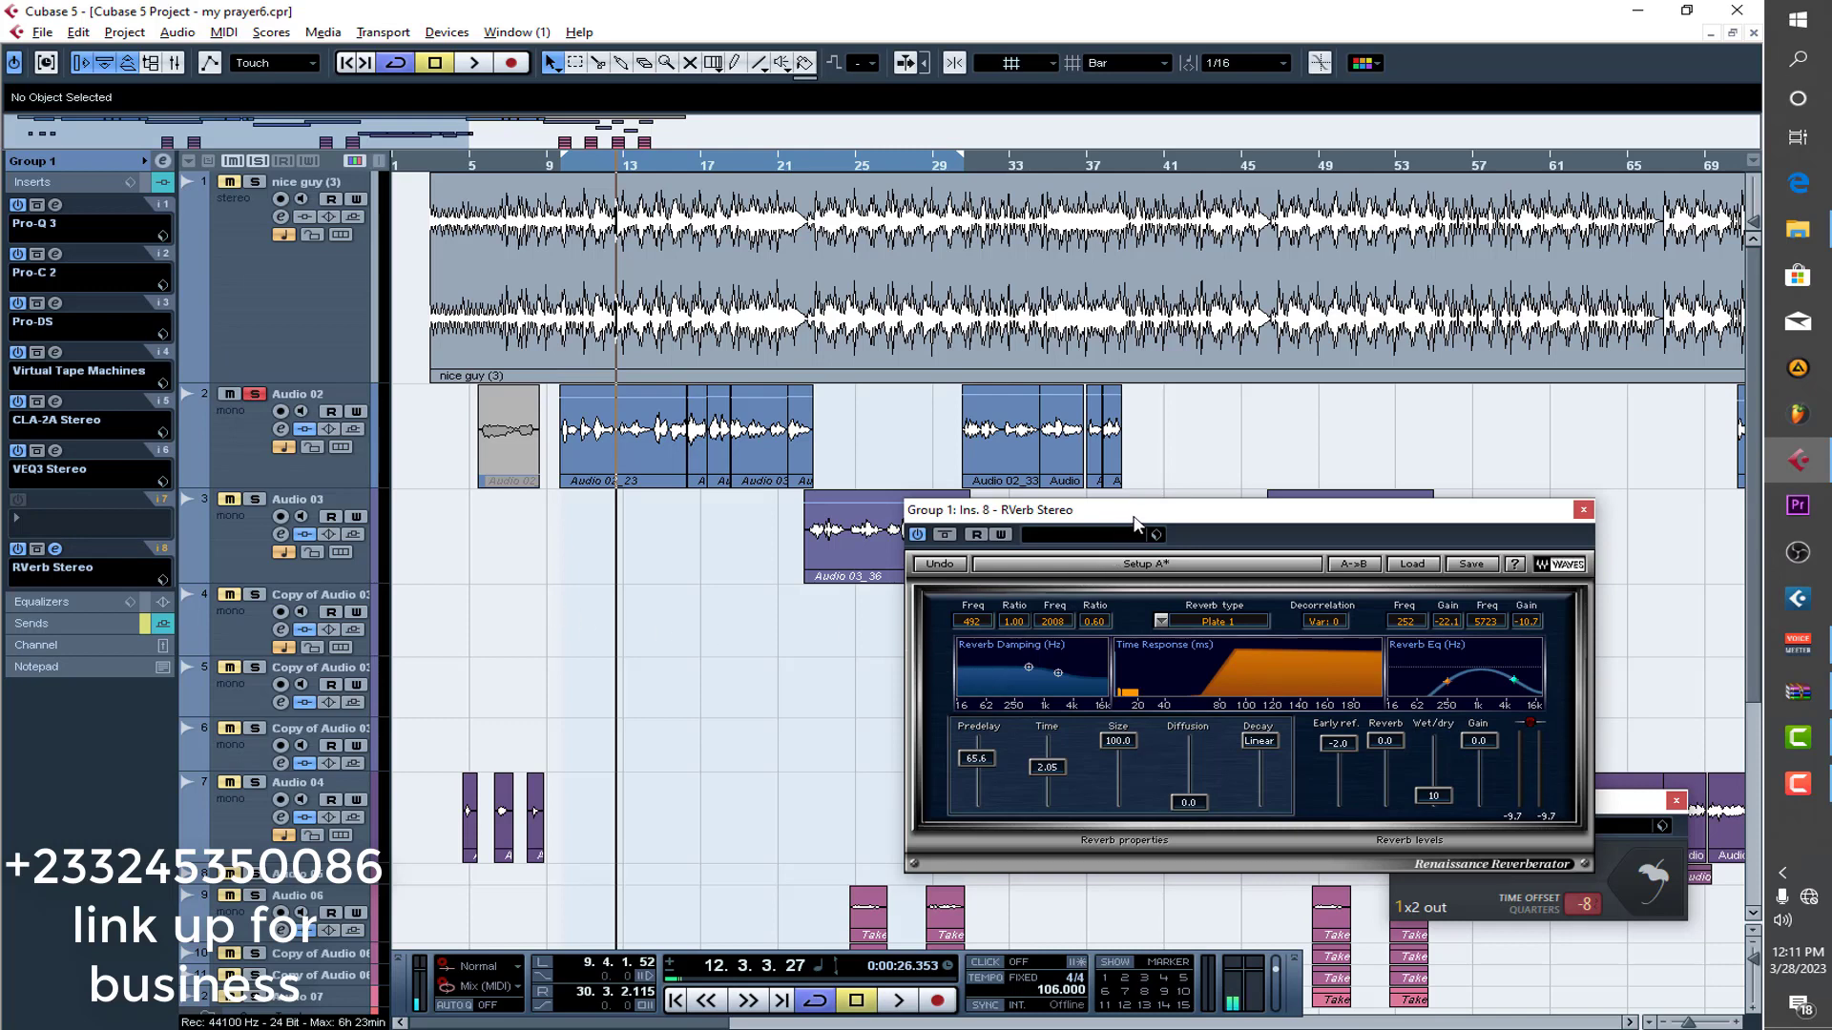
left_click_drag(1136, 523, 998, 527)
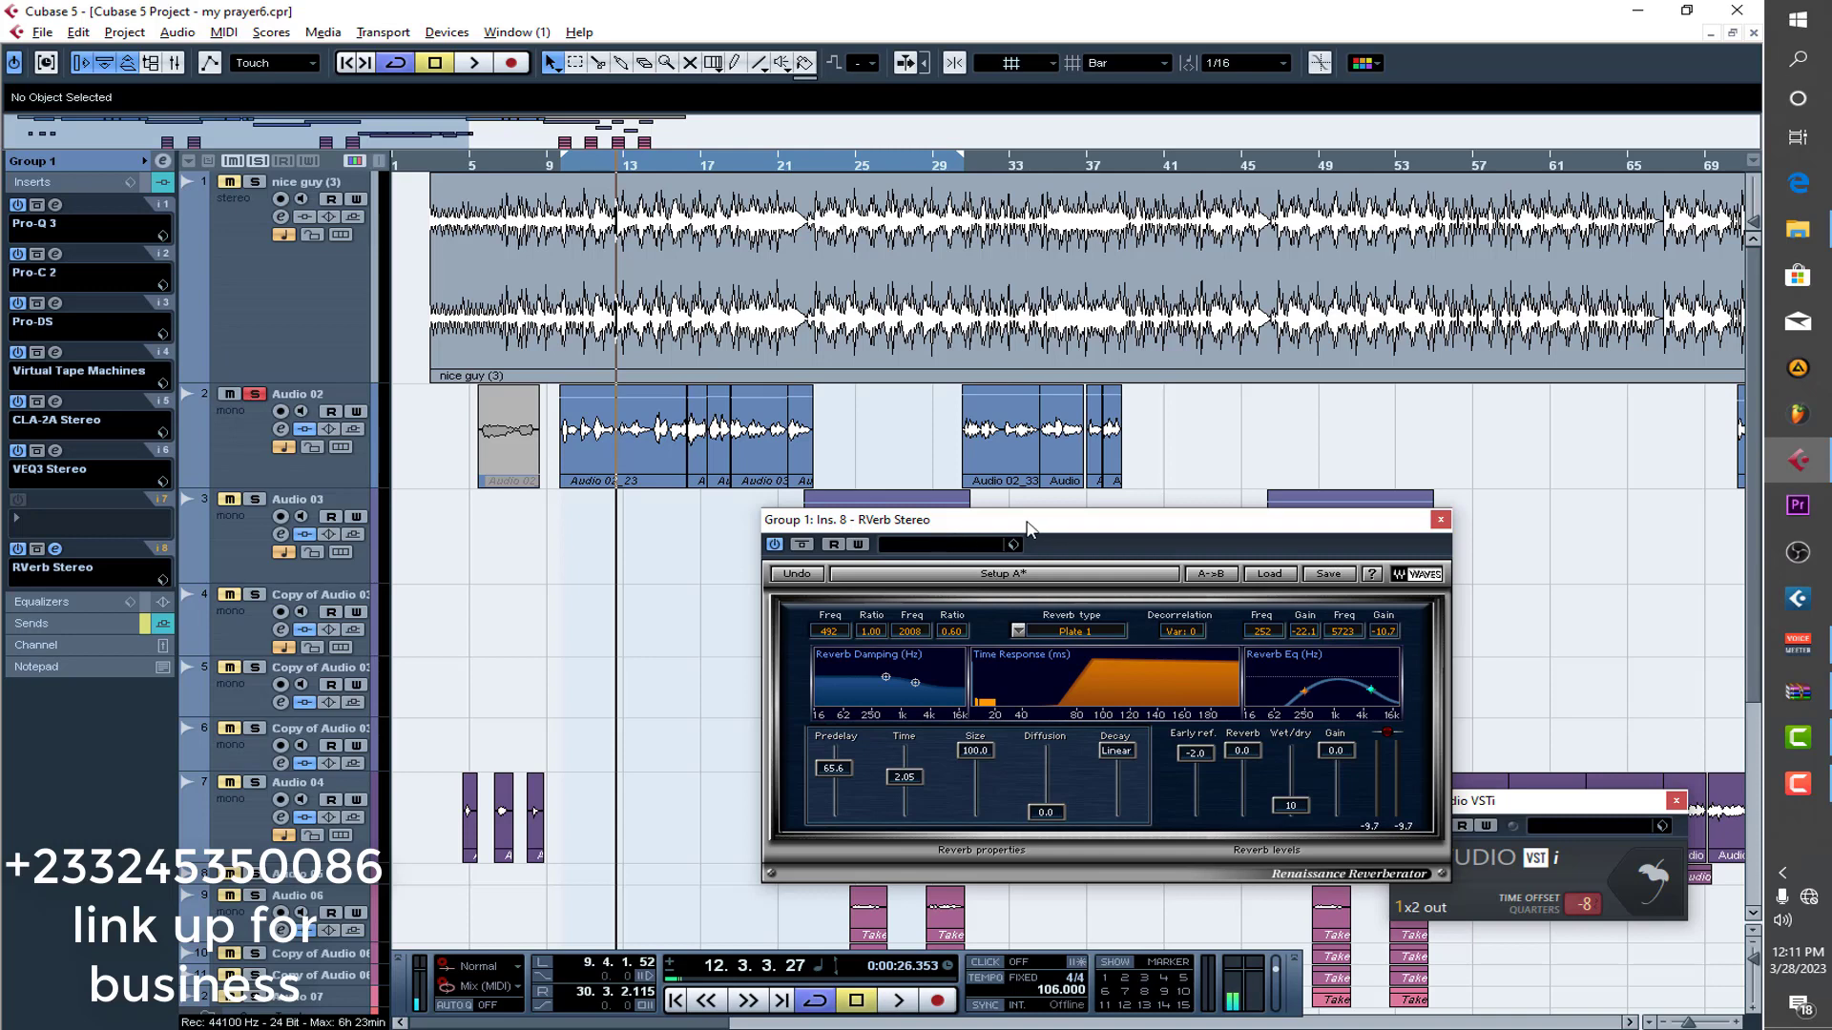
key("space")
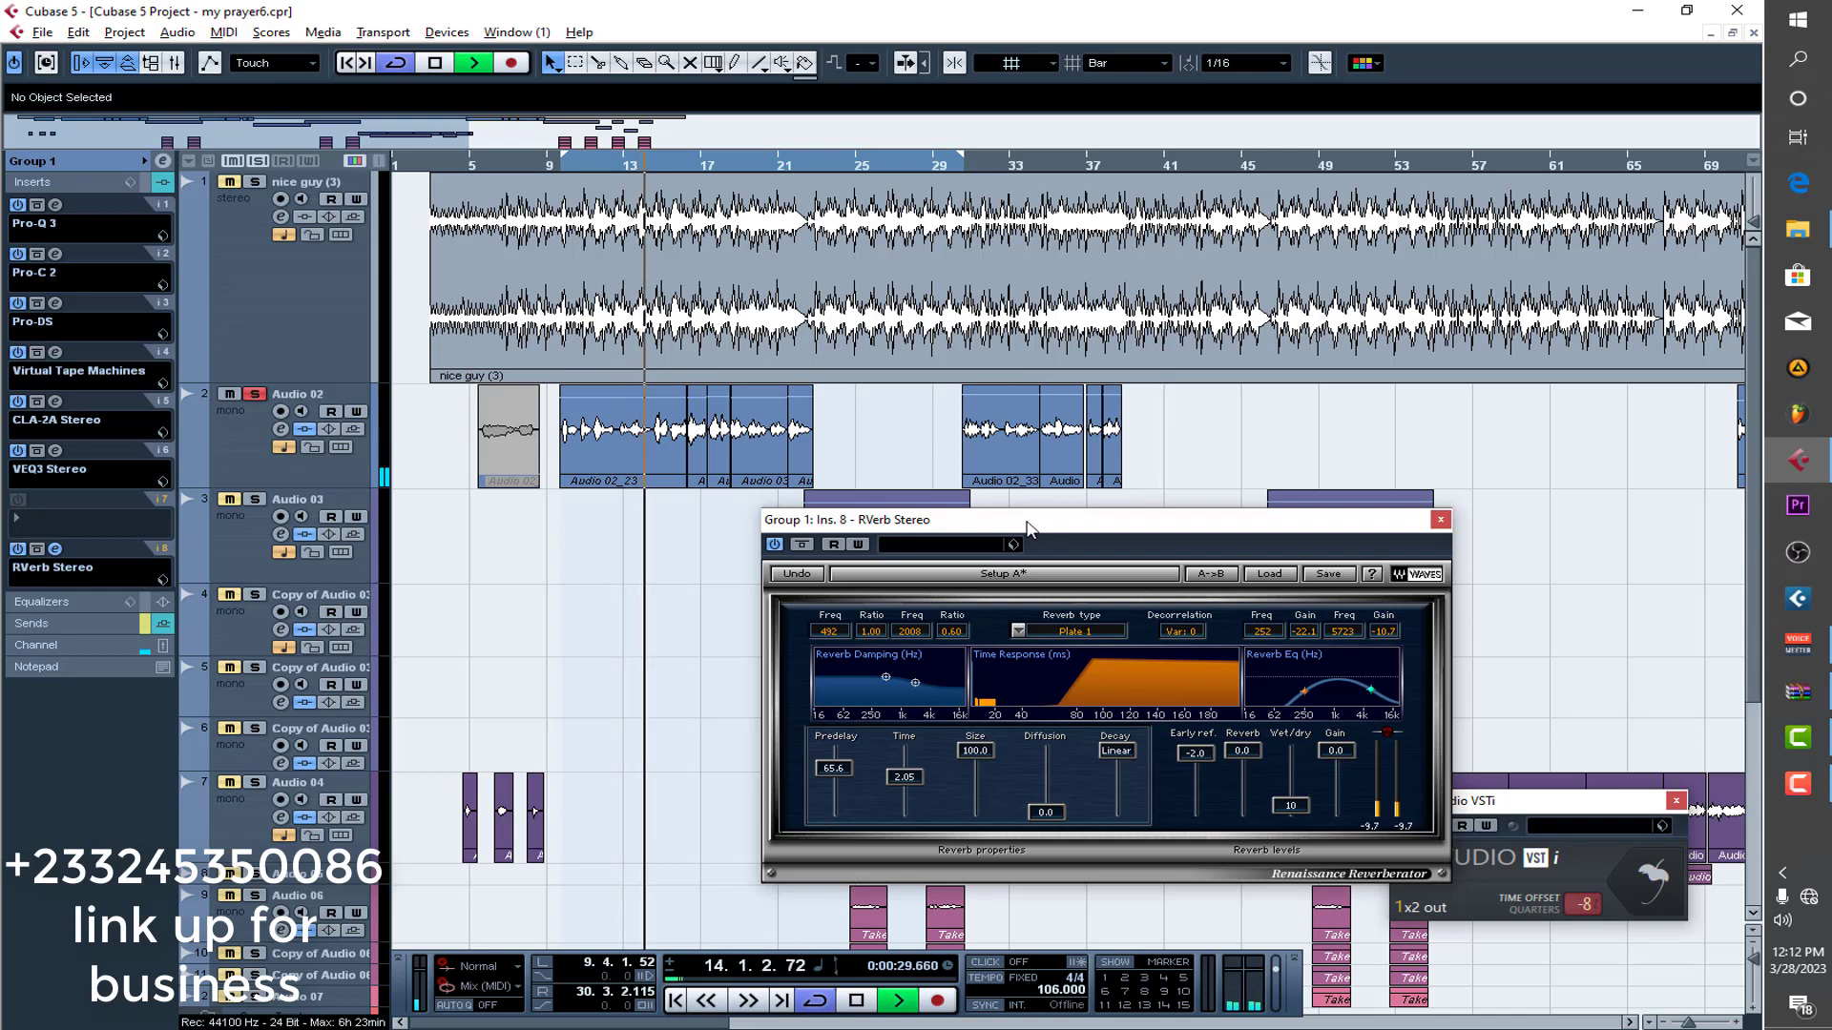
key("space")
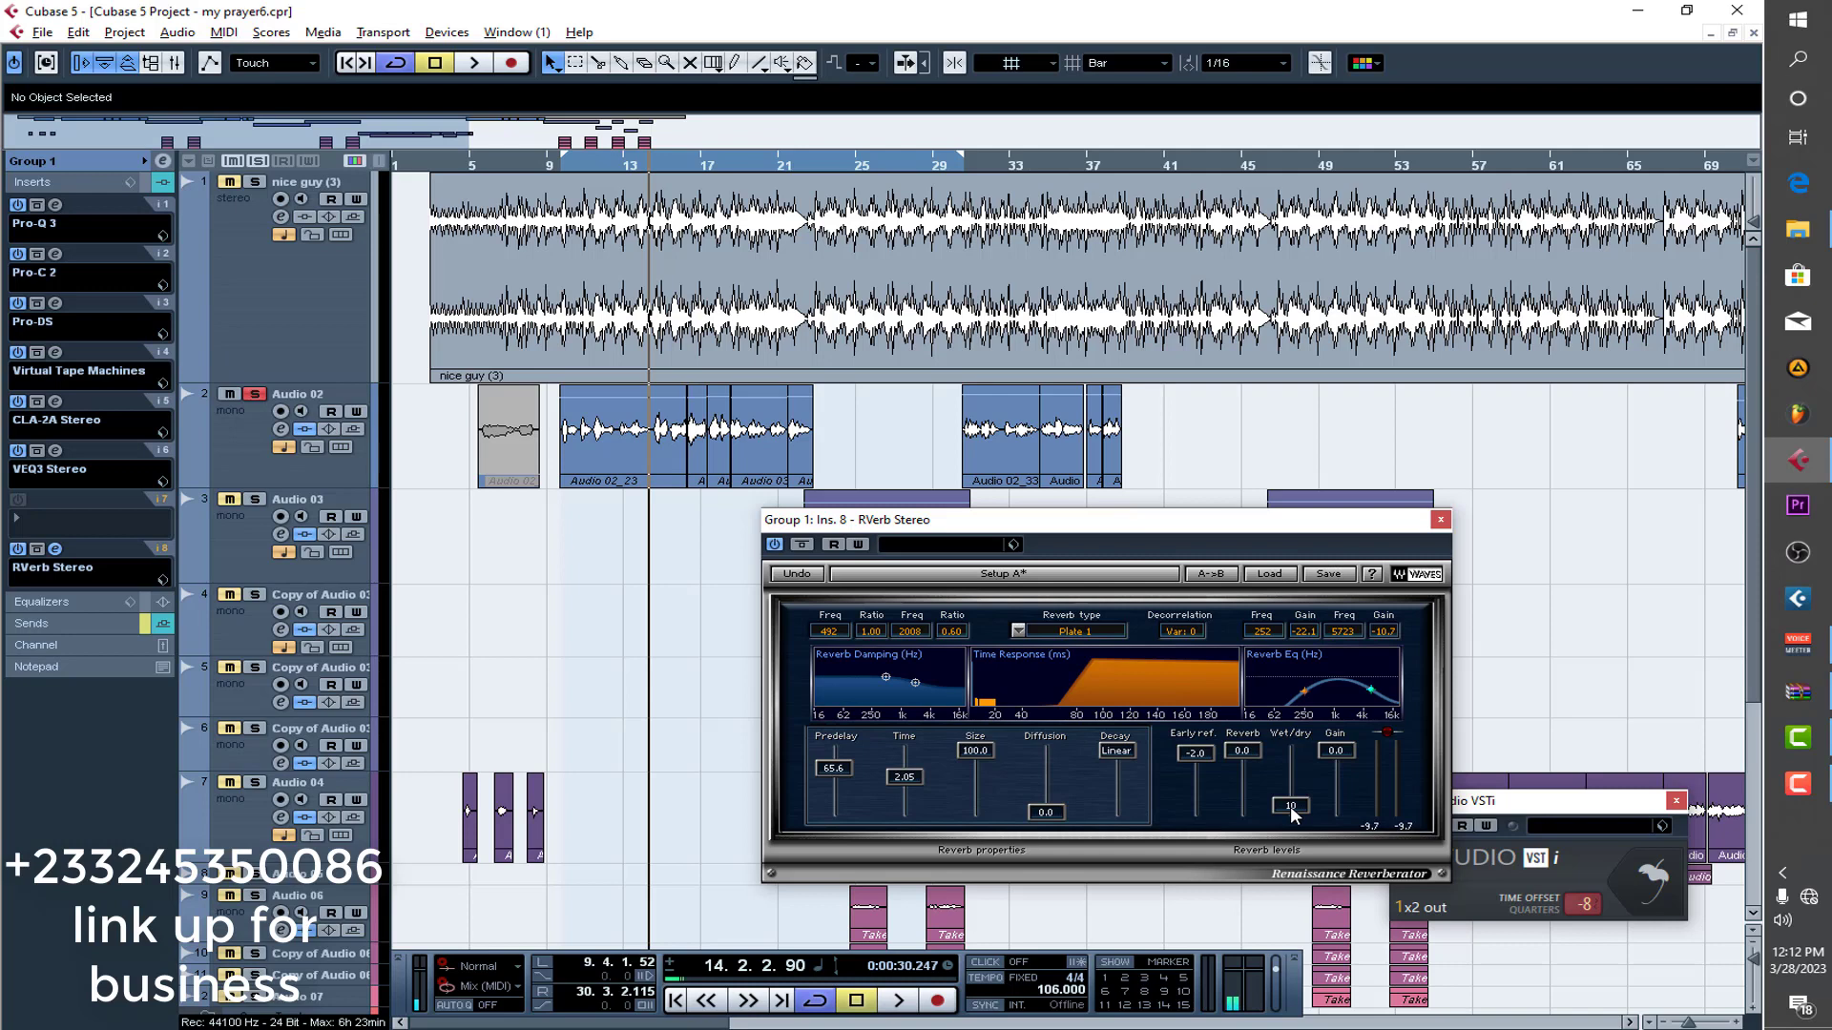
Compare the vocal from about bar 12 with RVerb Stereo off and on, leave it active, and close it.
left_click(622, 166)
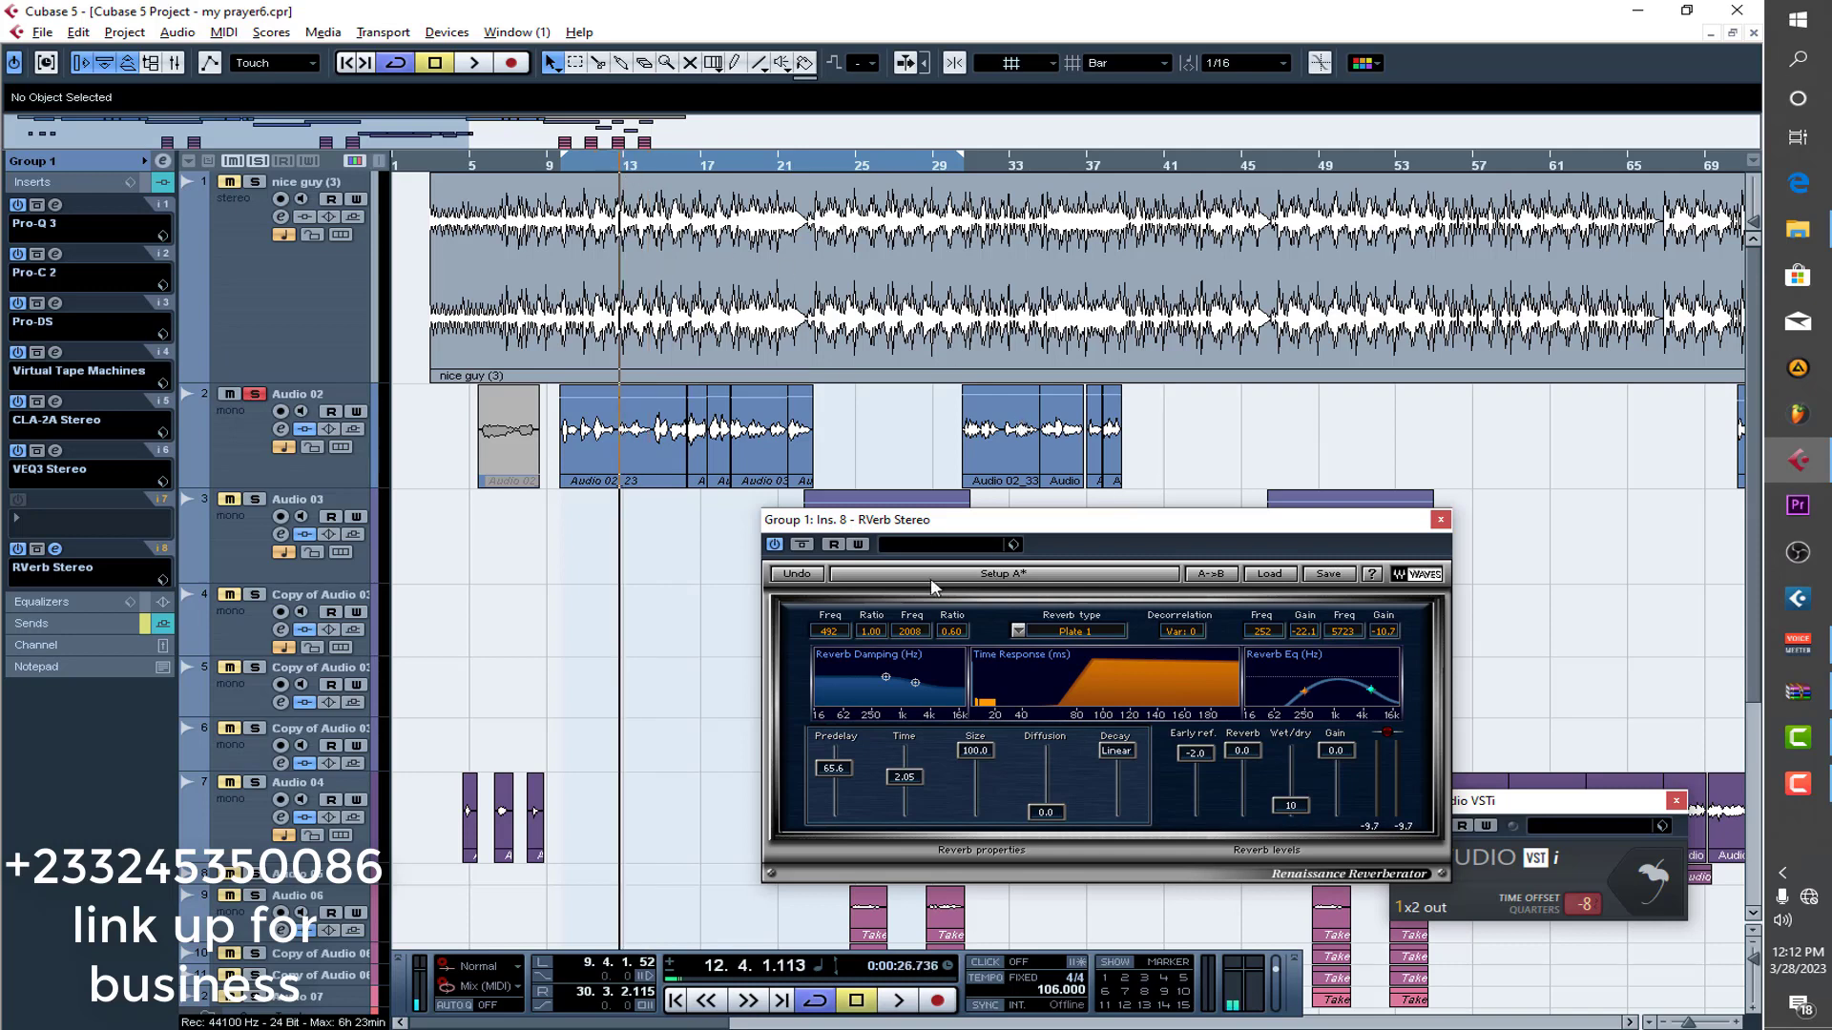
key("space")
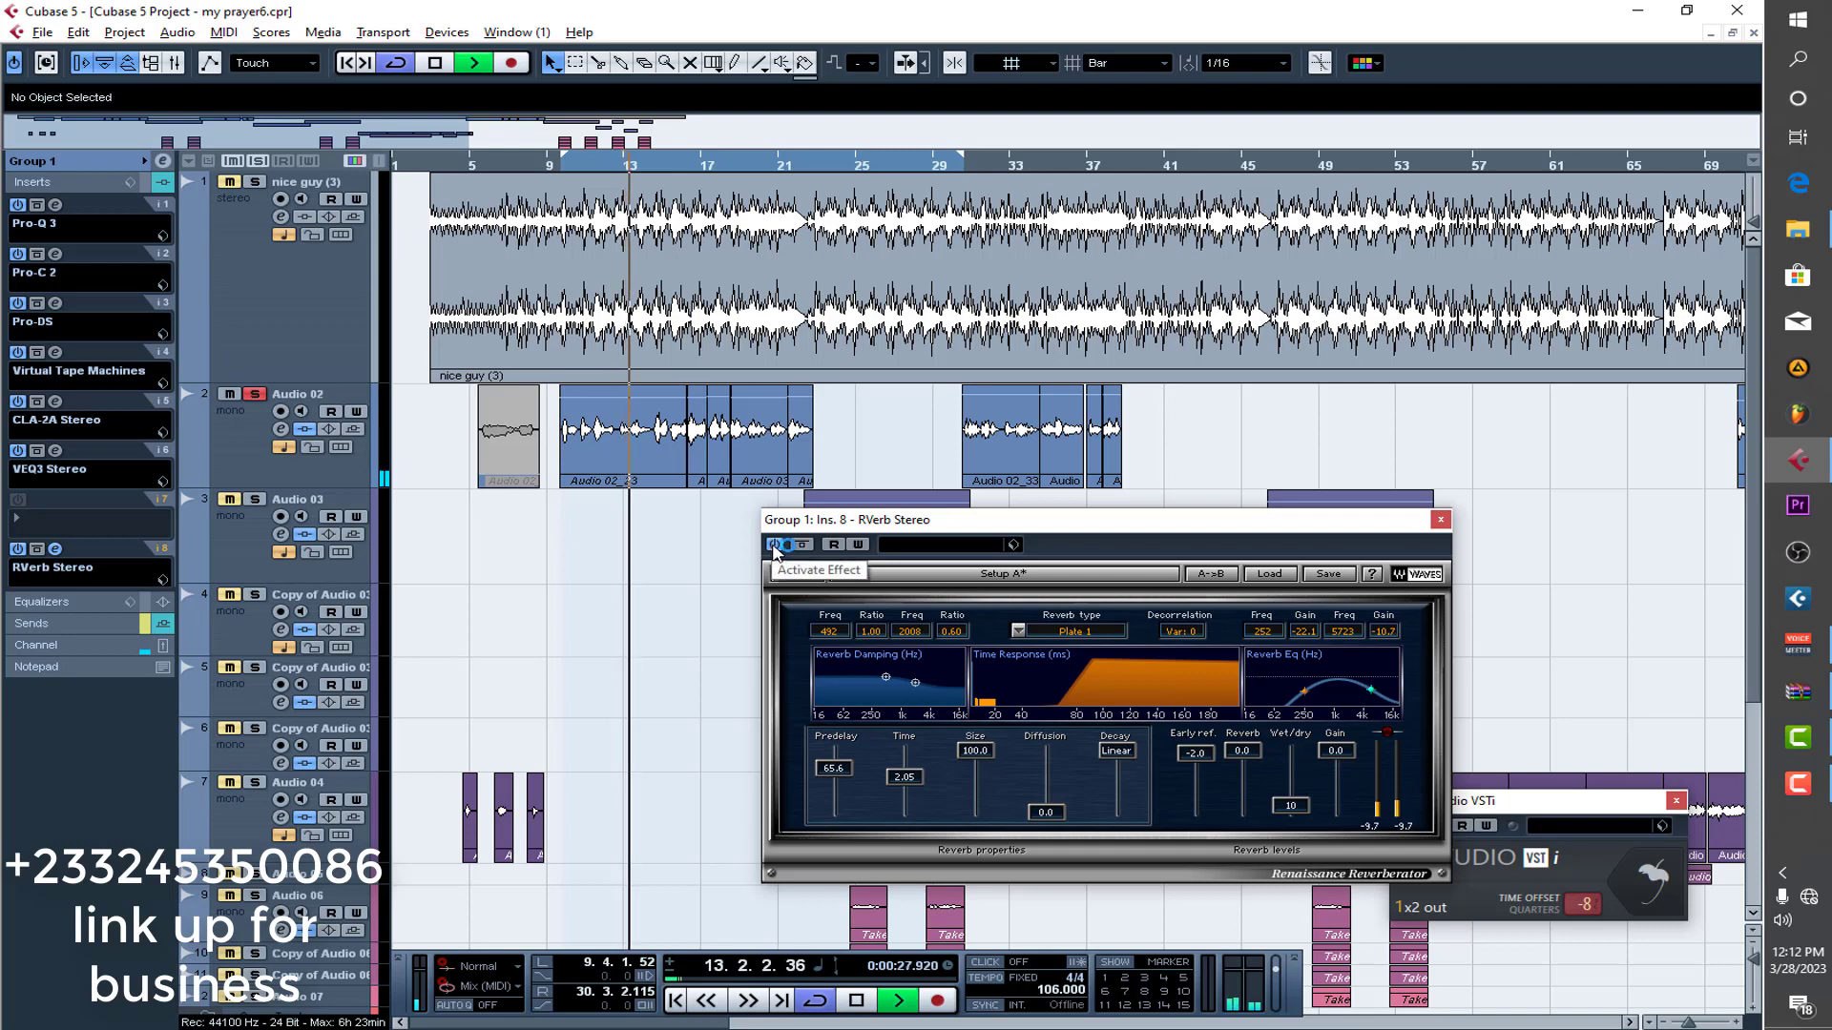
left_click(773, 545)
left_click(773, 545)
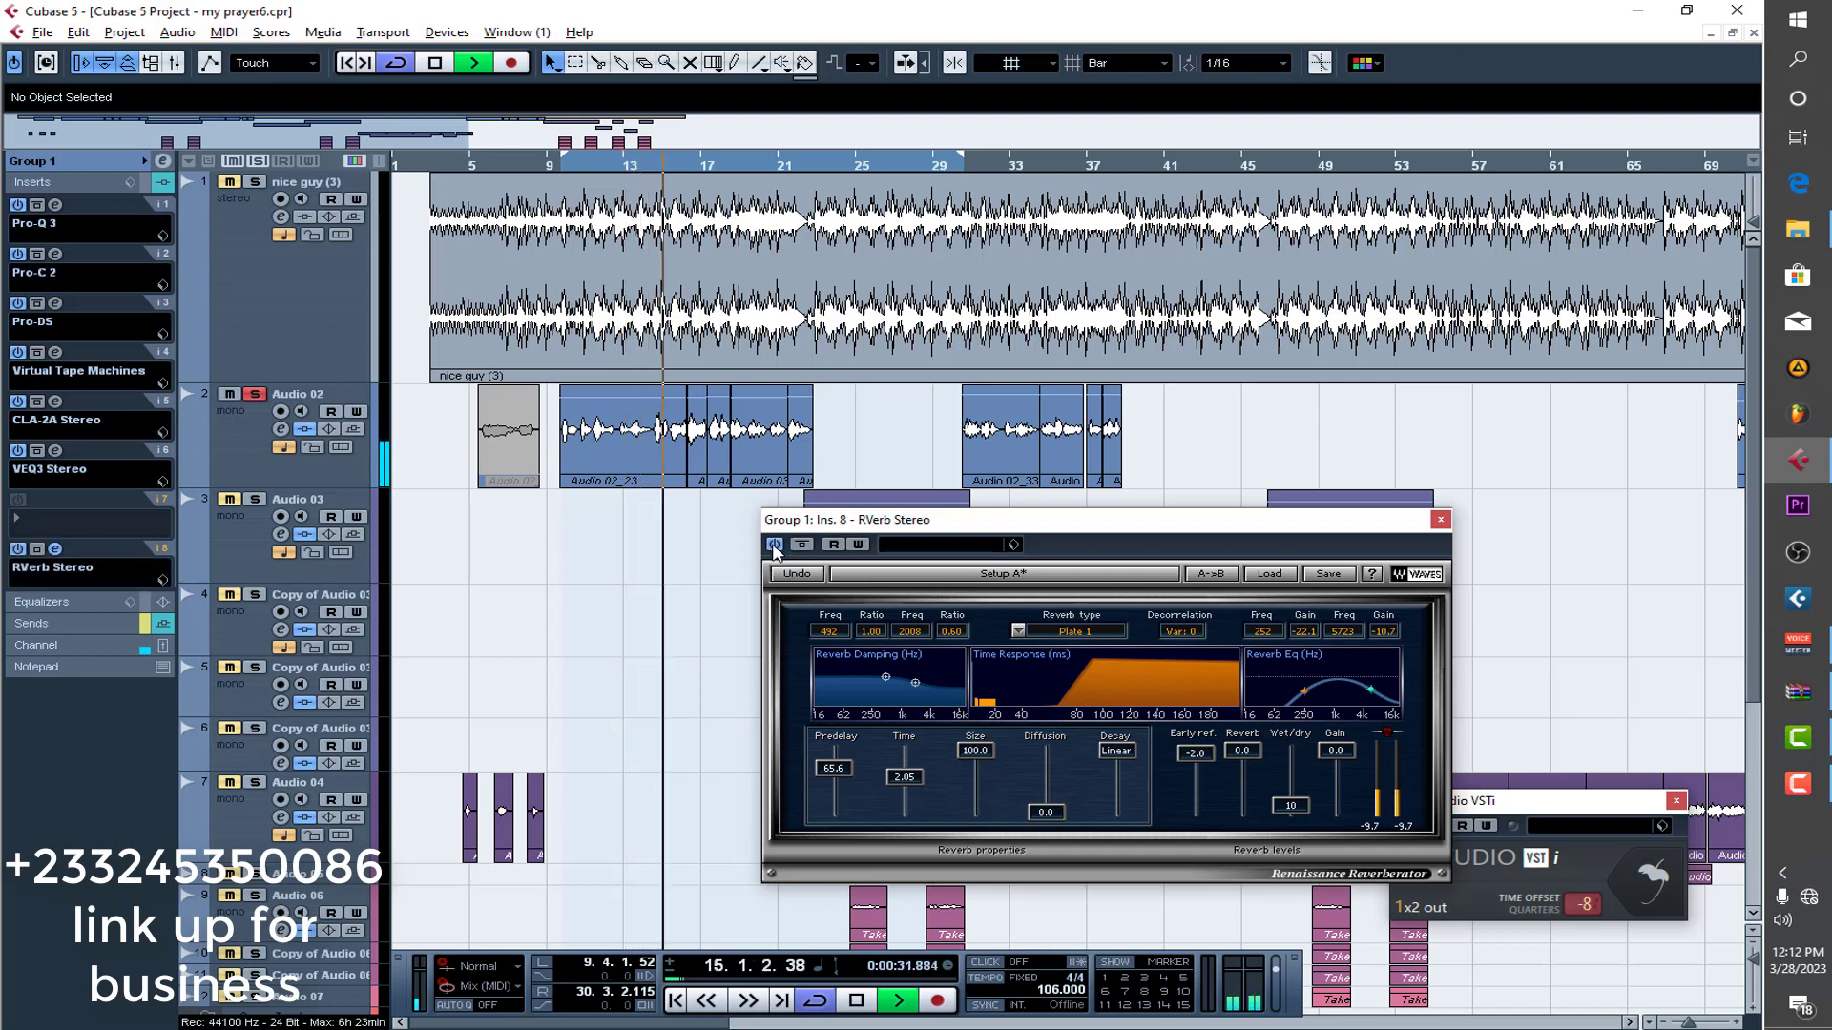
left_click(774, 546)
left_click(774, 546)
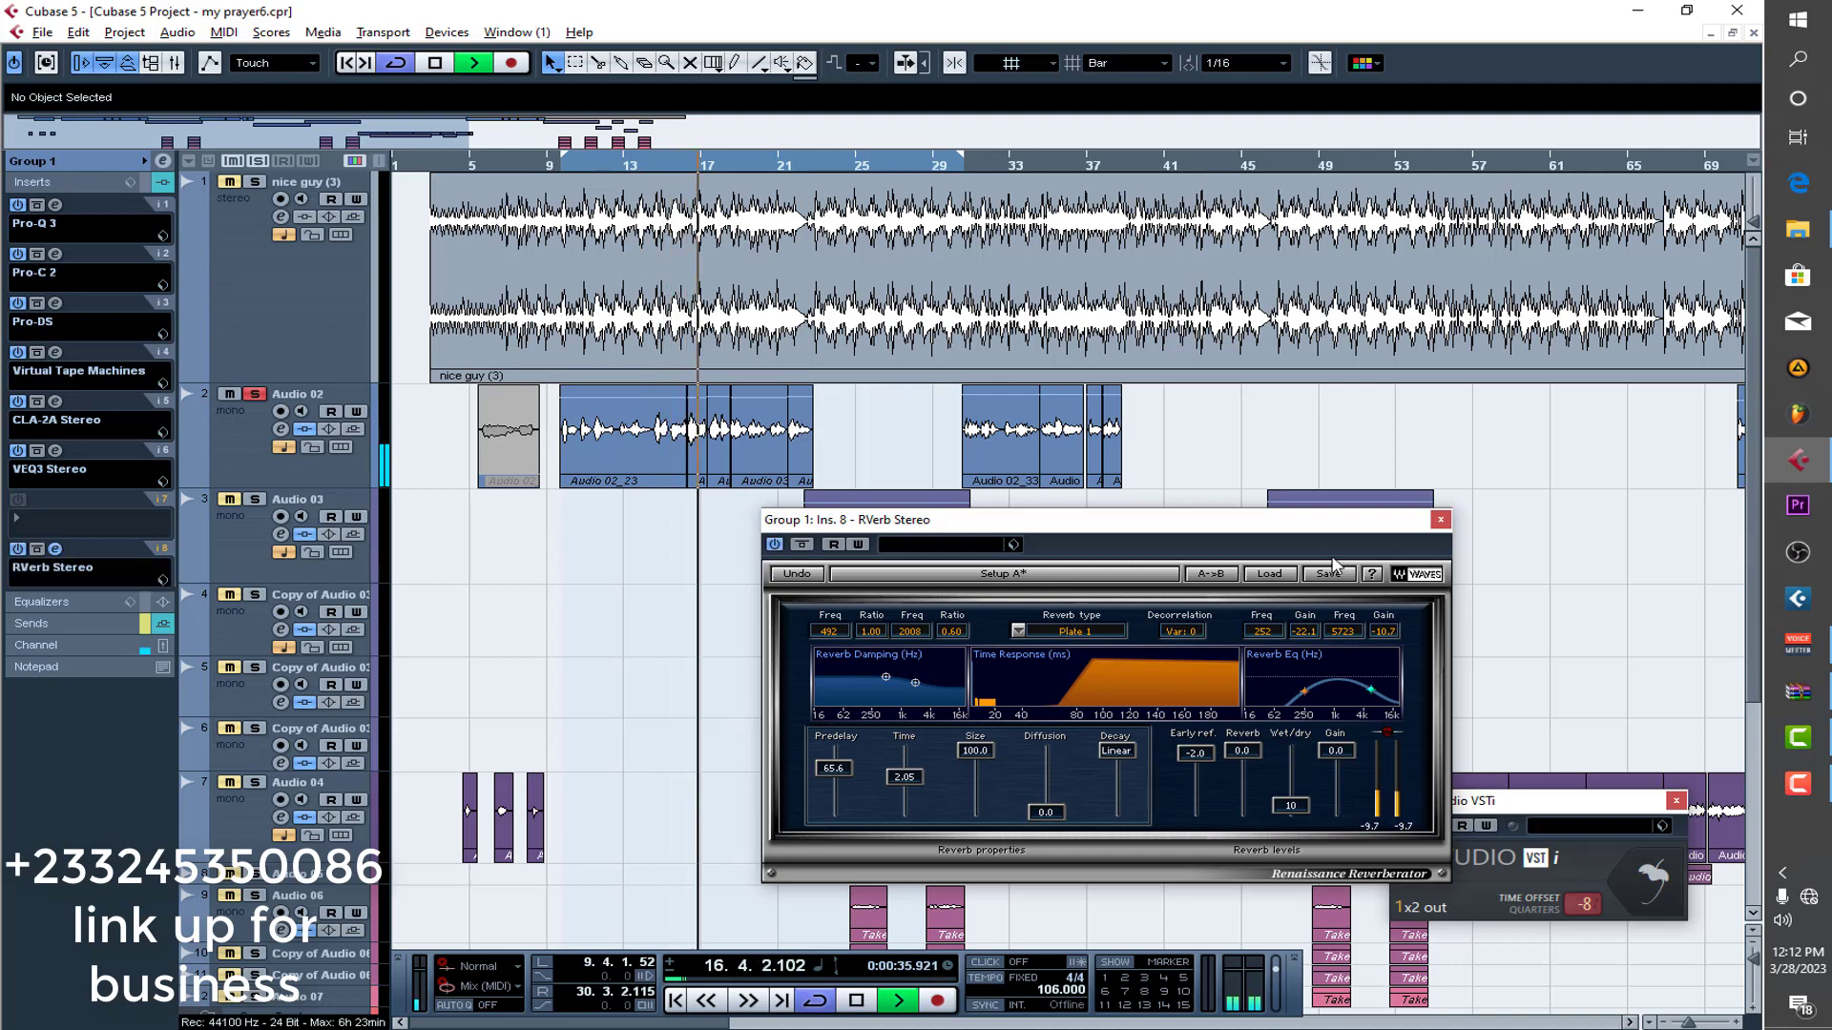
key("space")
left_click(1440, 520)
Check the inserts on the FX 1 ValhallaVintageVerb channel, and show the sends of Group 1.
scroll(625, 611, "down", 5)
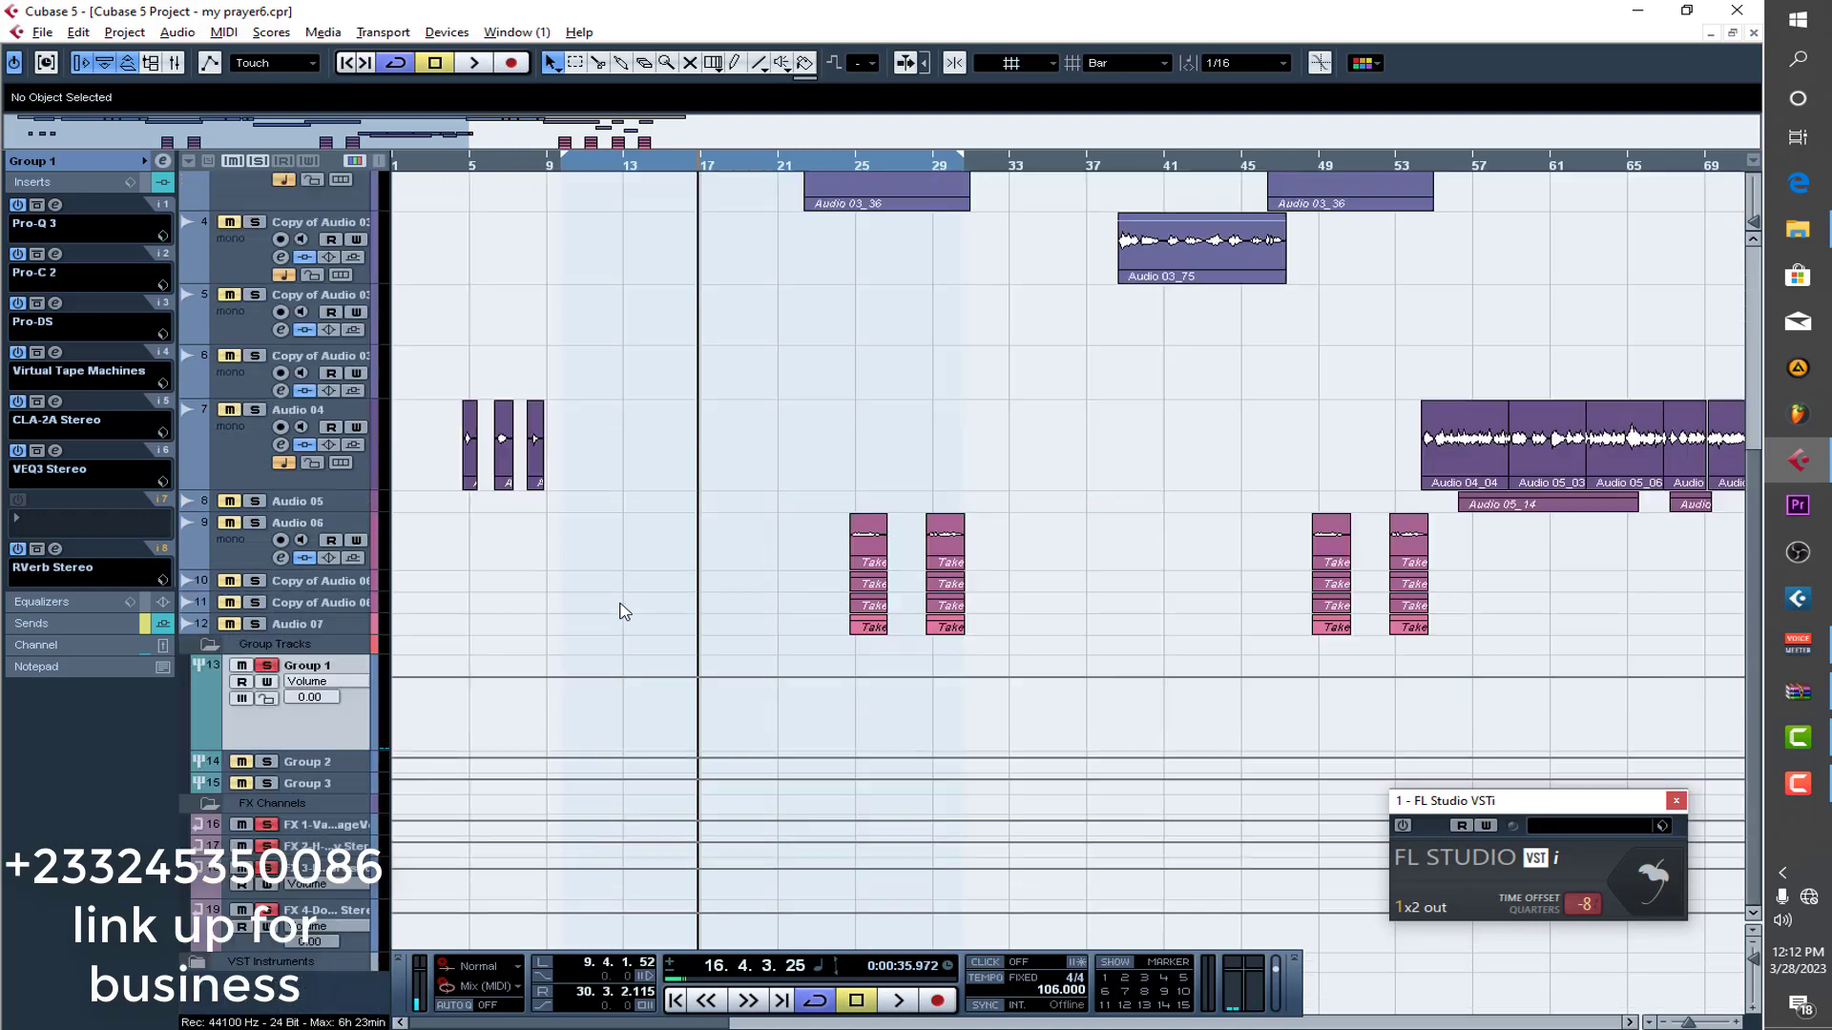
left_click(353, 826)
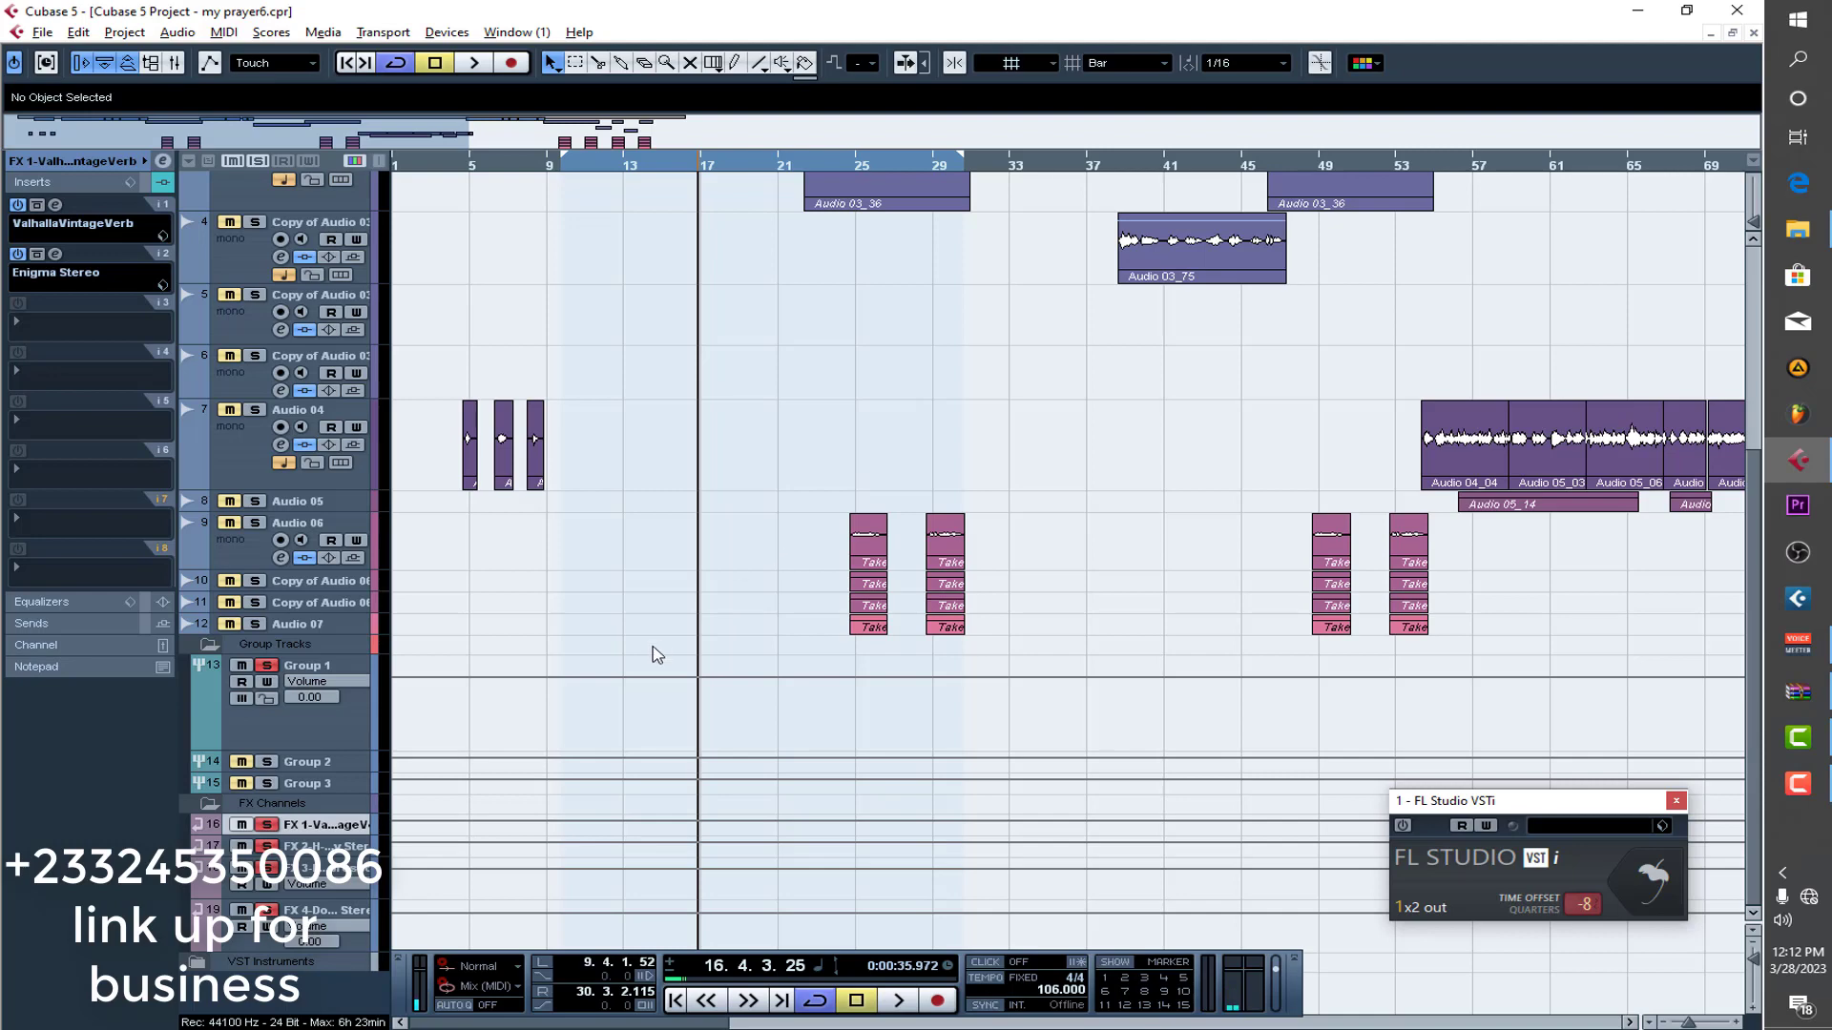
left_click(358, 712)
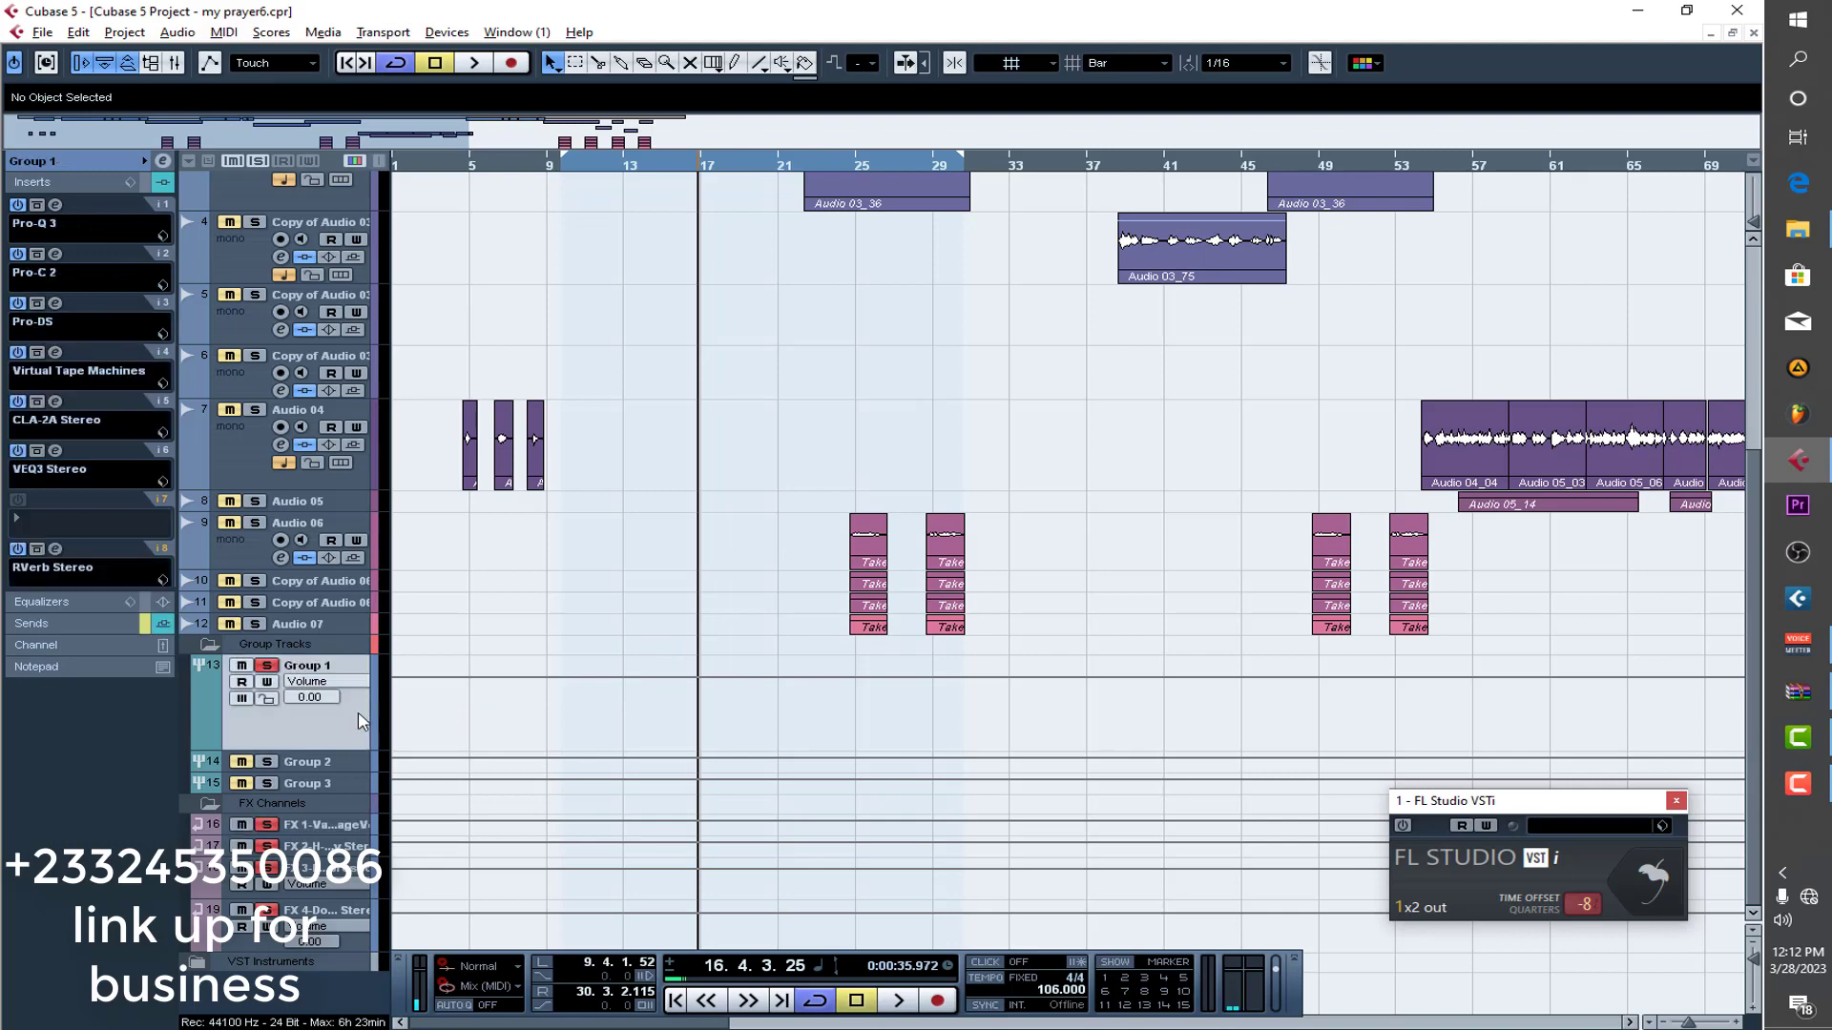
left_click(99, 622)
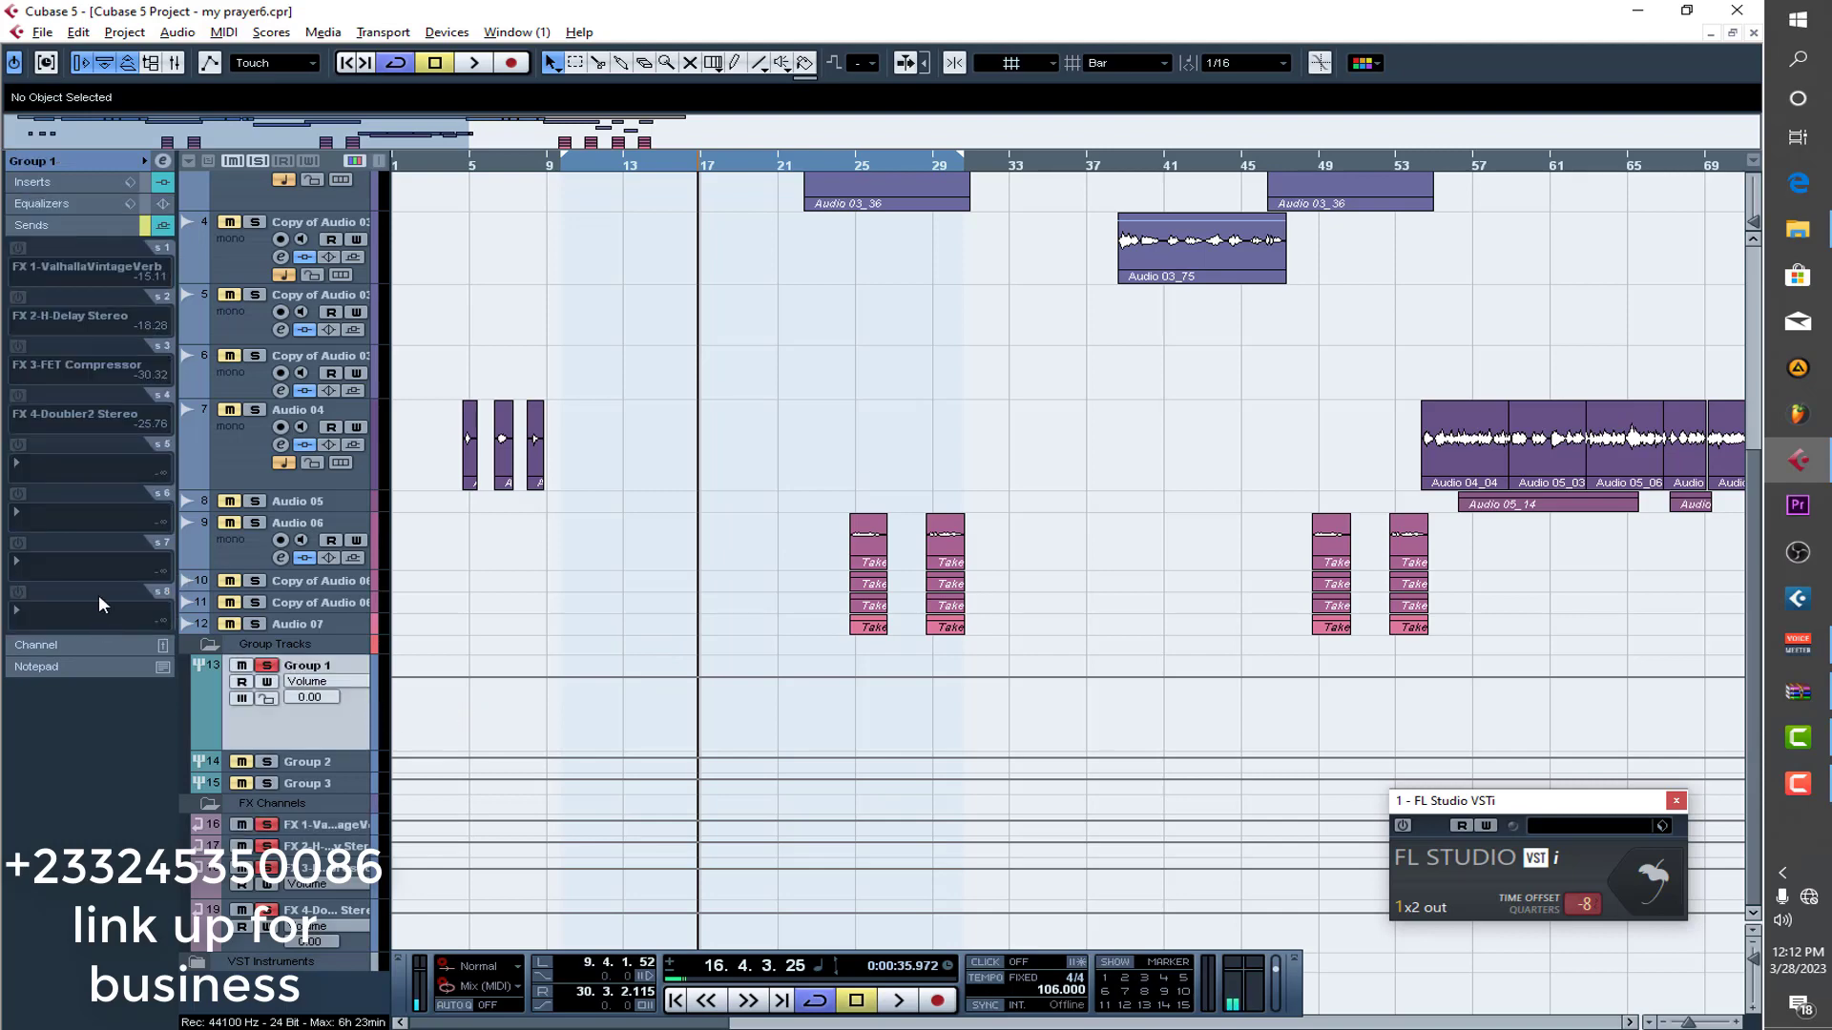
Open ValhallaVintageVerb on the FX 1 channel, view its reverb modes while keeping Smooth Plate, and close it.
left_click(329, 828)
left_click(59, 185)
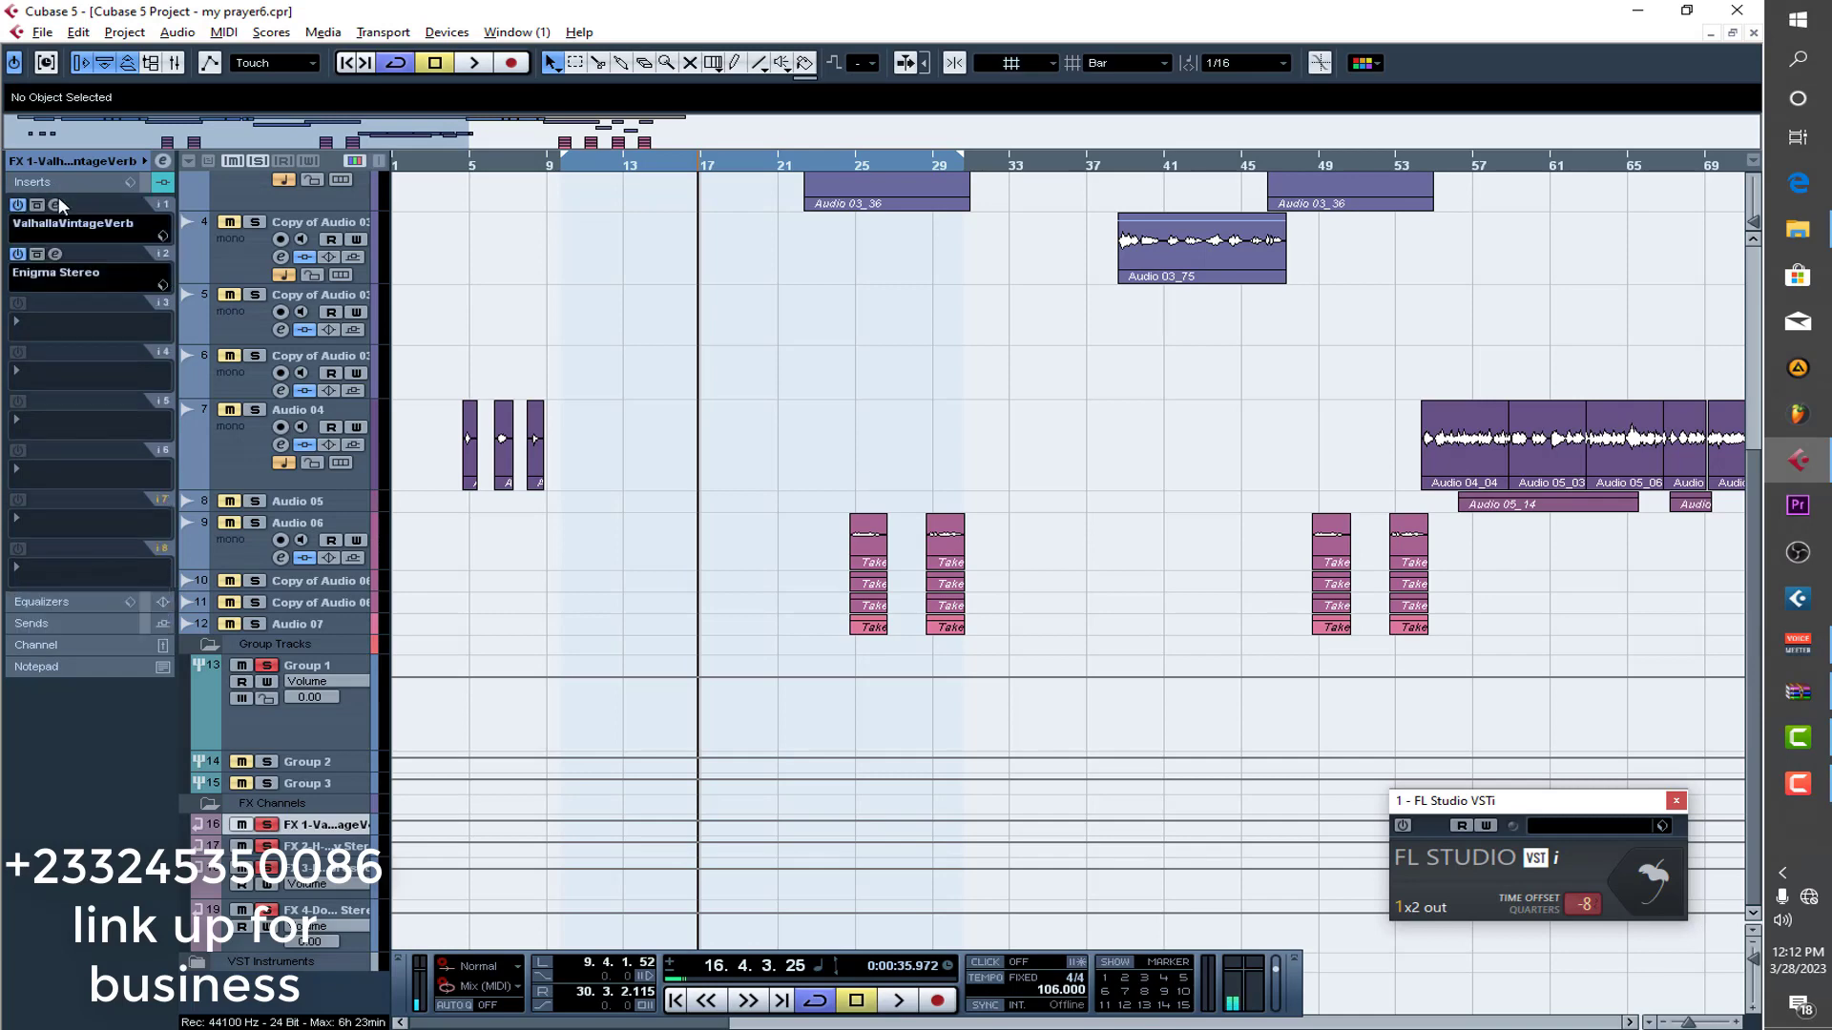
left_click(56, 203)
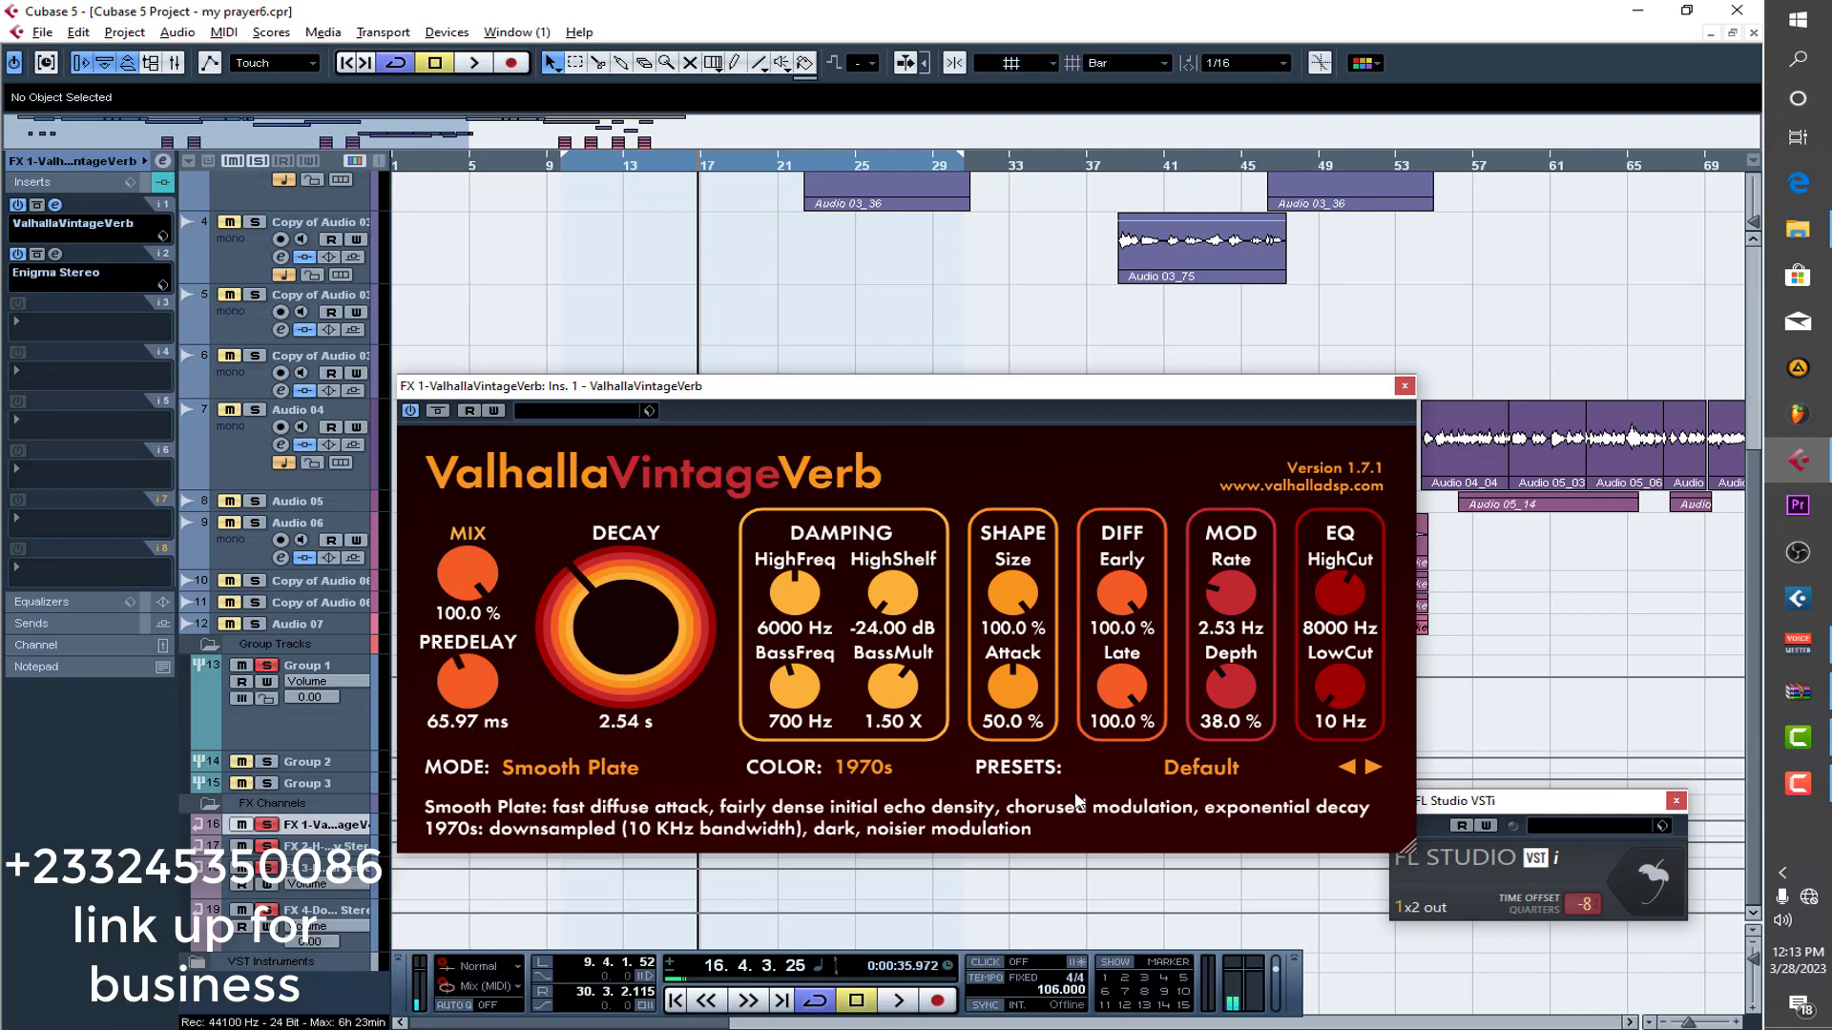
left_click(557, 766)
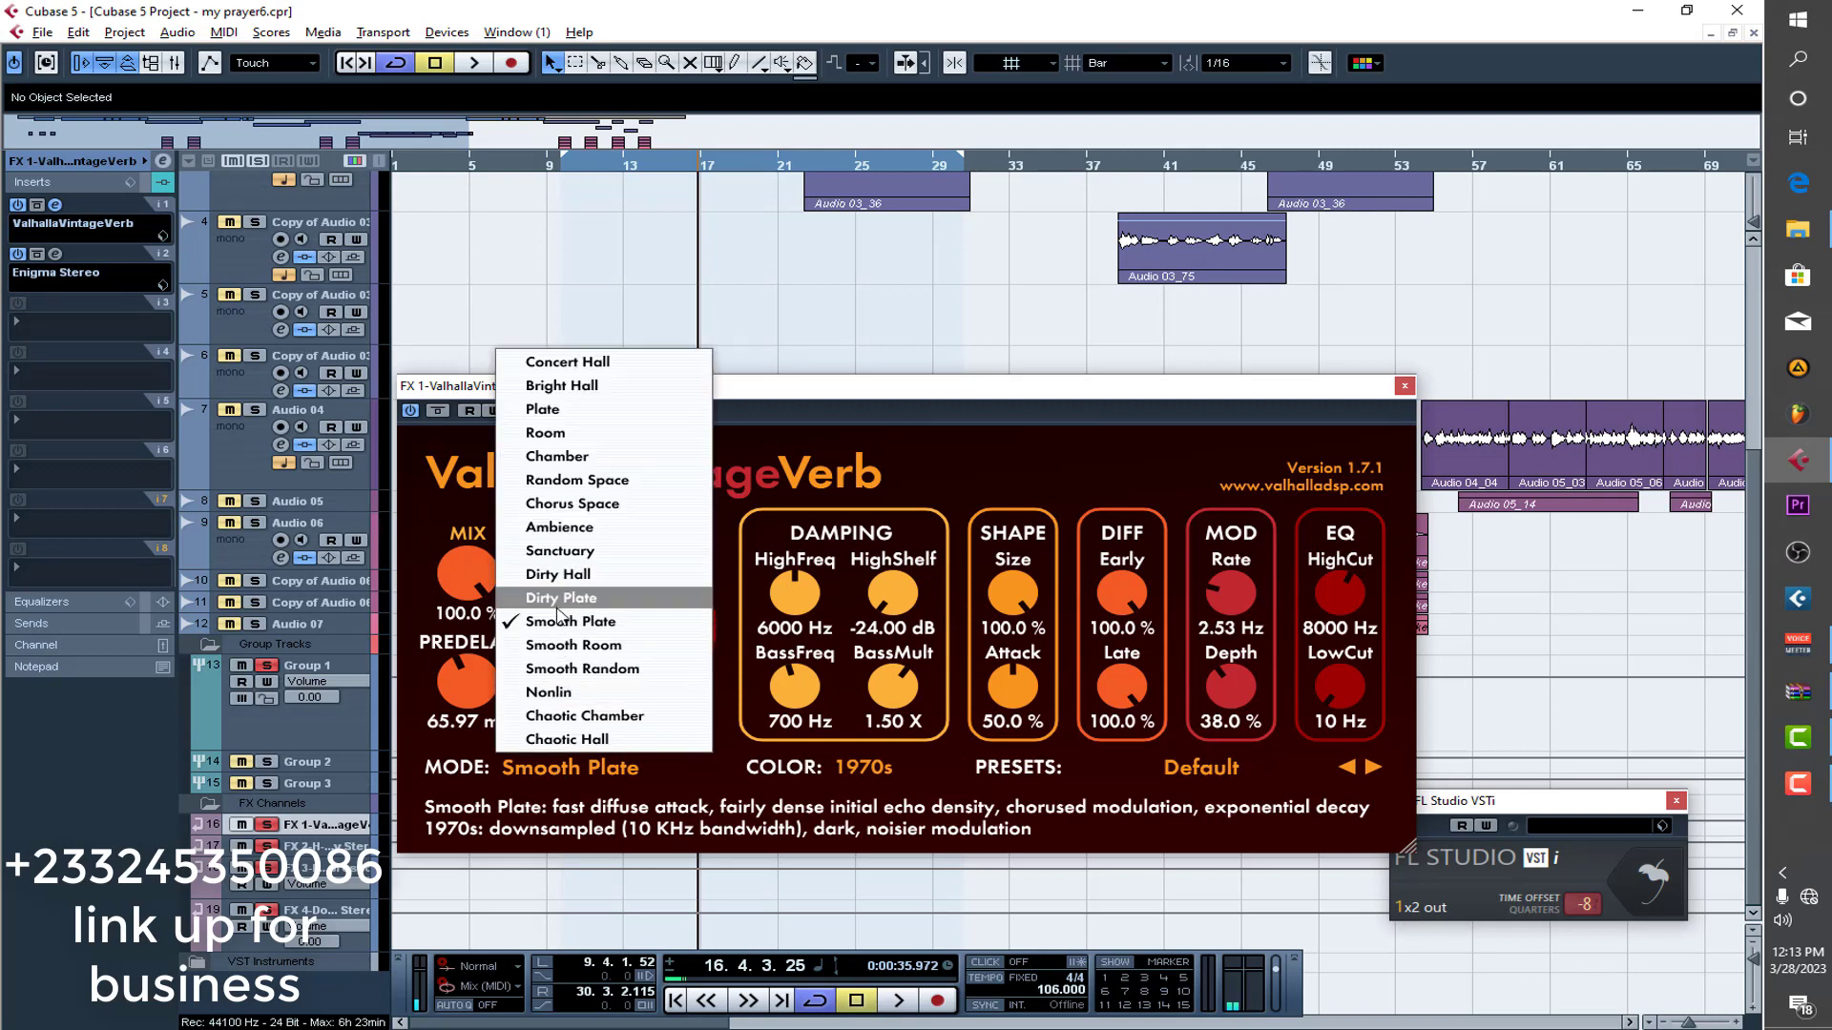
left_click(1129, 432)
left_click(1405, 386)
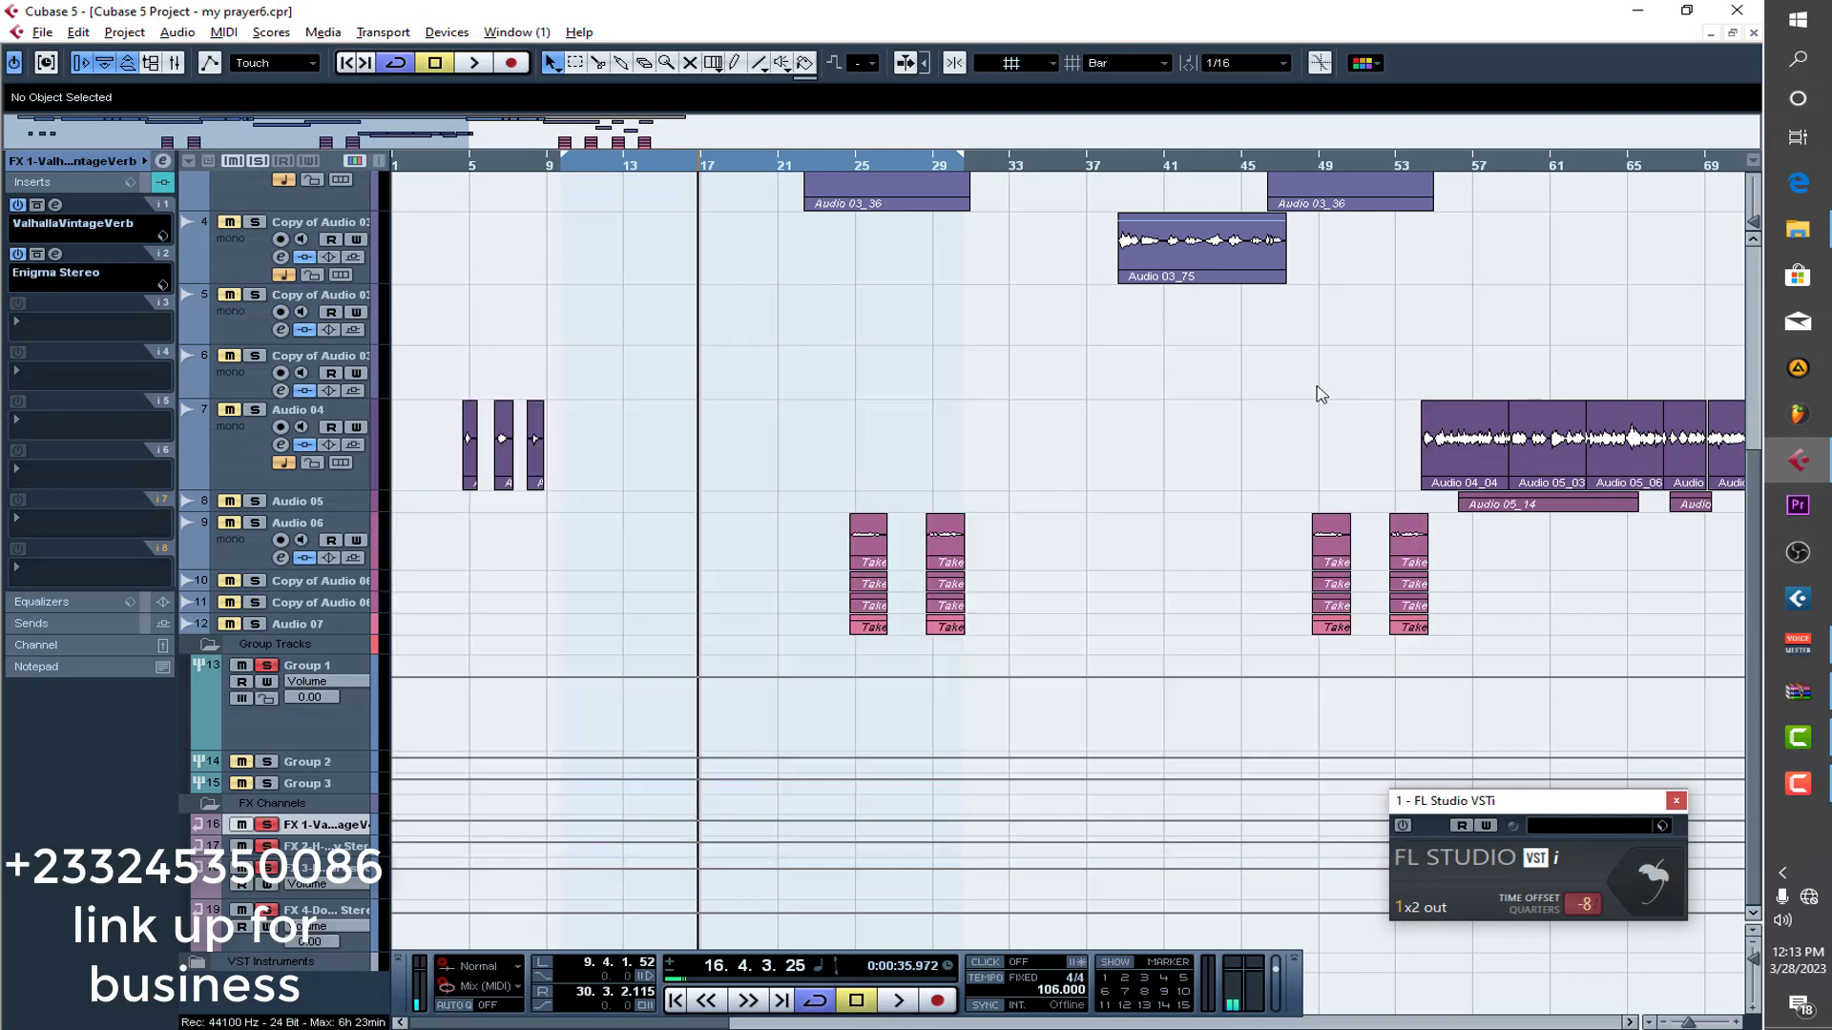
Open Enigma Stereo on the FX 1 channel, reposition its window, and play the vocal briefly from about bar 12.
left_click(55, 255)
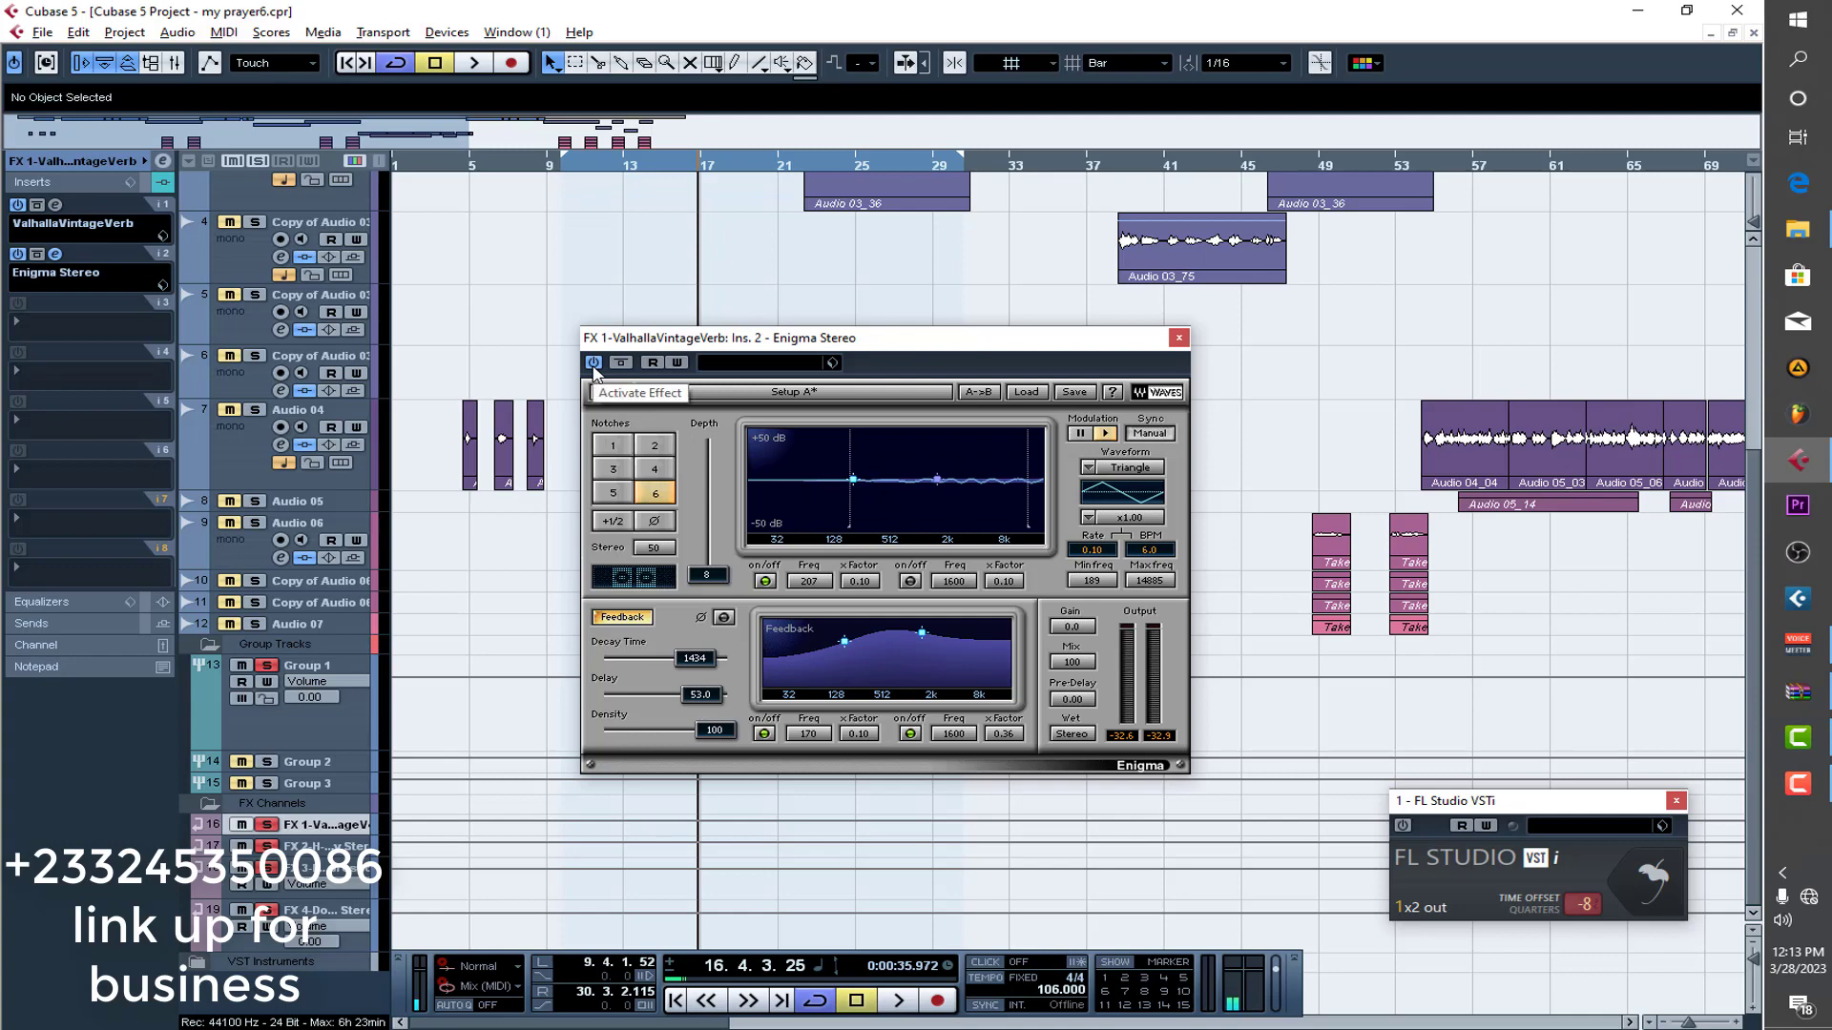
left_click_drag(740, 334, 1131, 385)
scroll(725, 320, "up", 4)
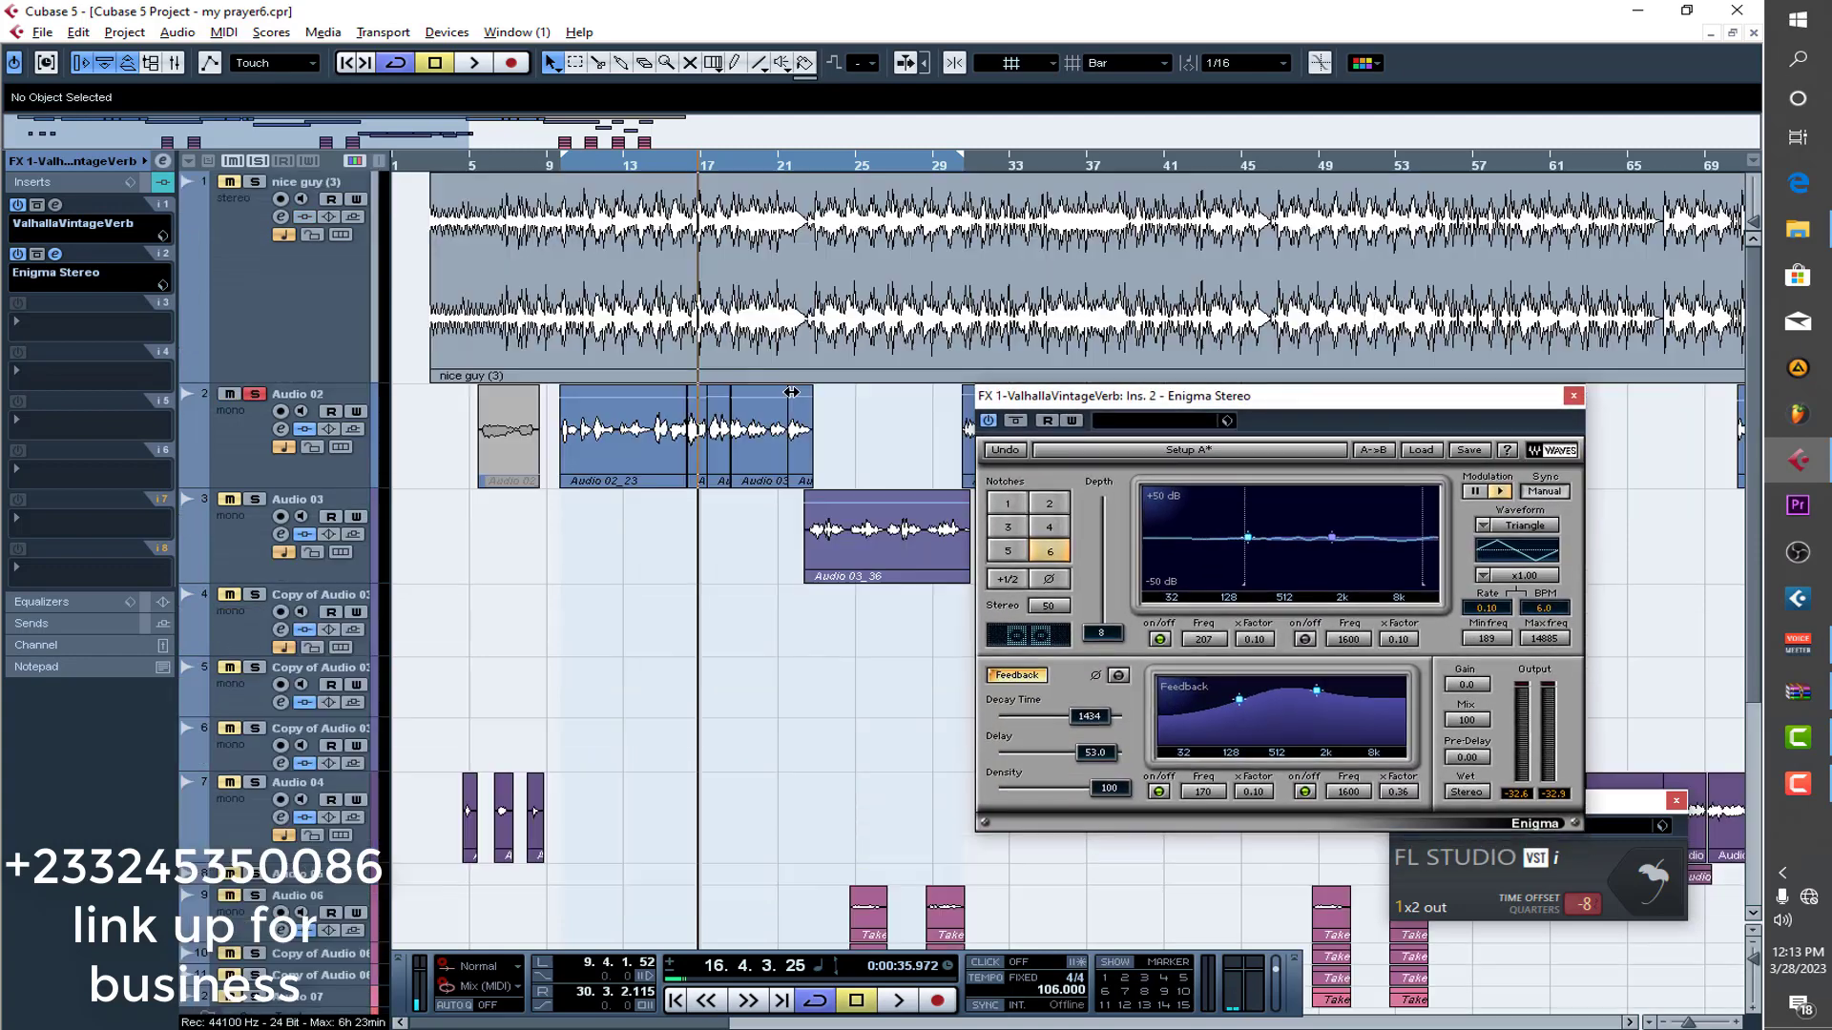
left_click(627, 171)
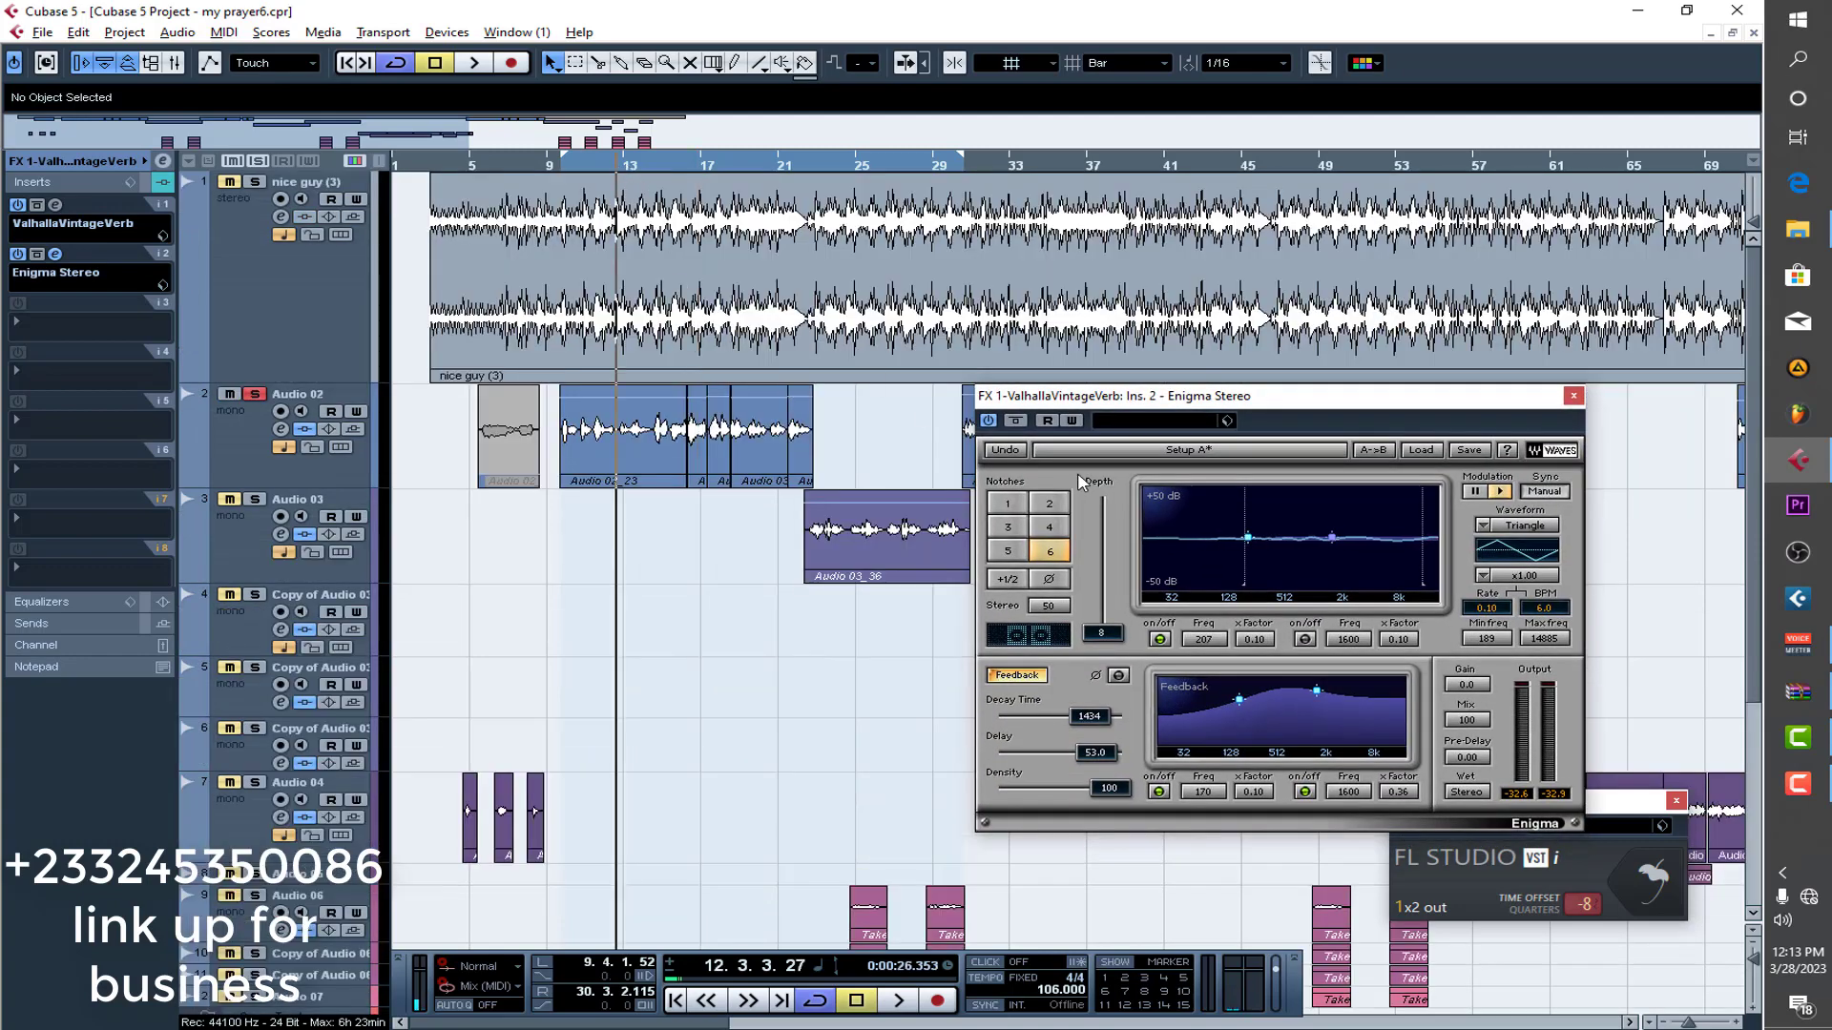
key("space")
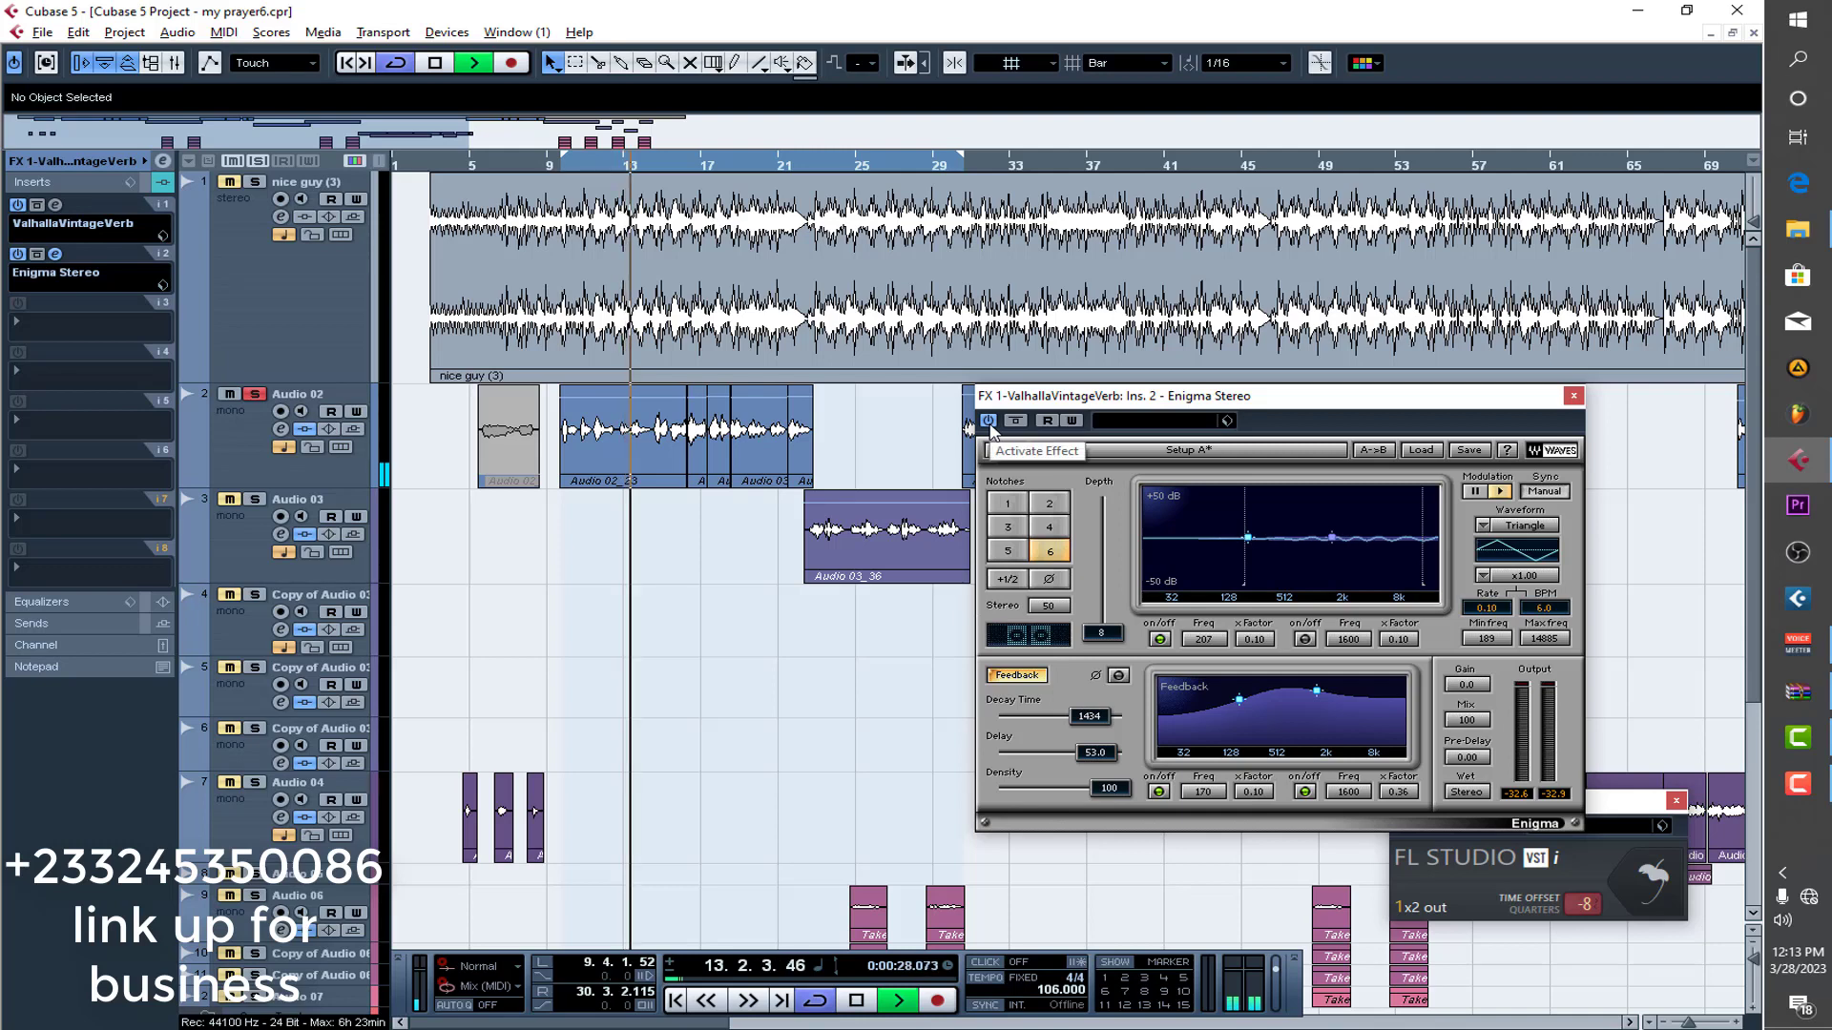
key("space")
Show Group 1's sends and deactivate FX 4-Doubler2 Stereo, FX 3-FET Compressor and FX 2-H-Delay Stereo, leaving only FX 1 active.
scroll(466, 654, "down", 4)
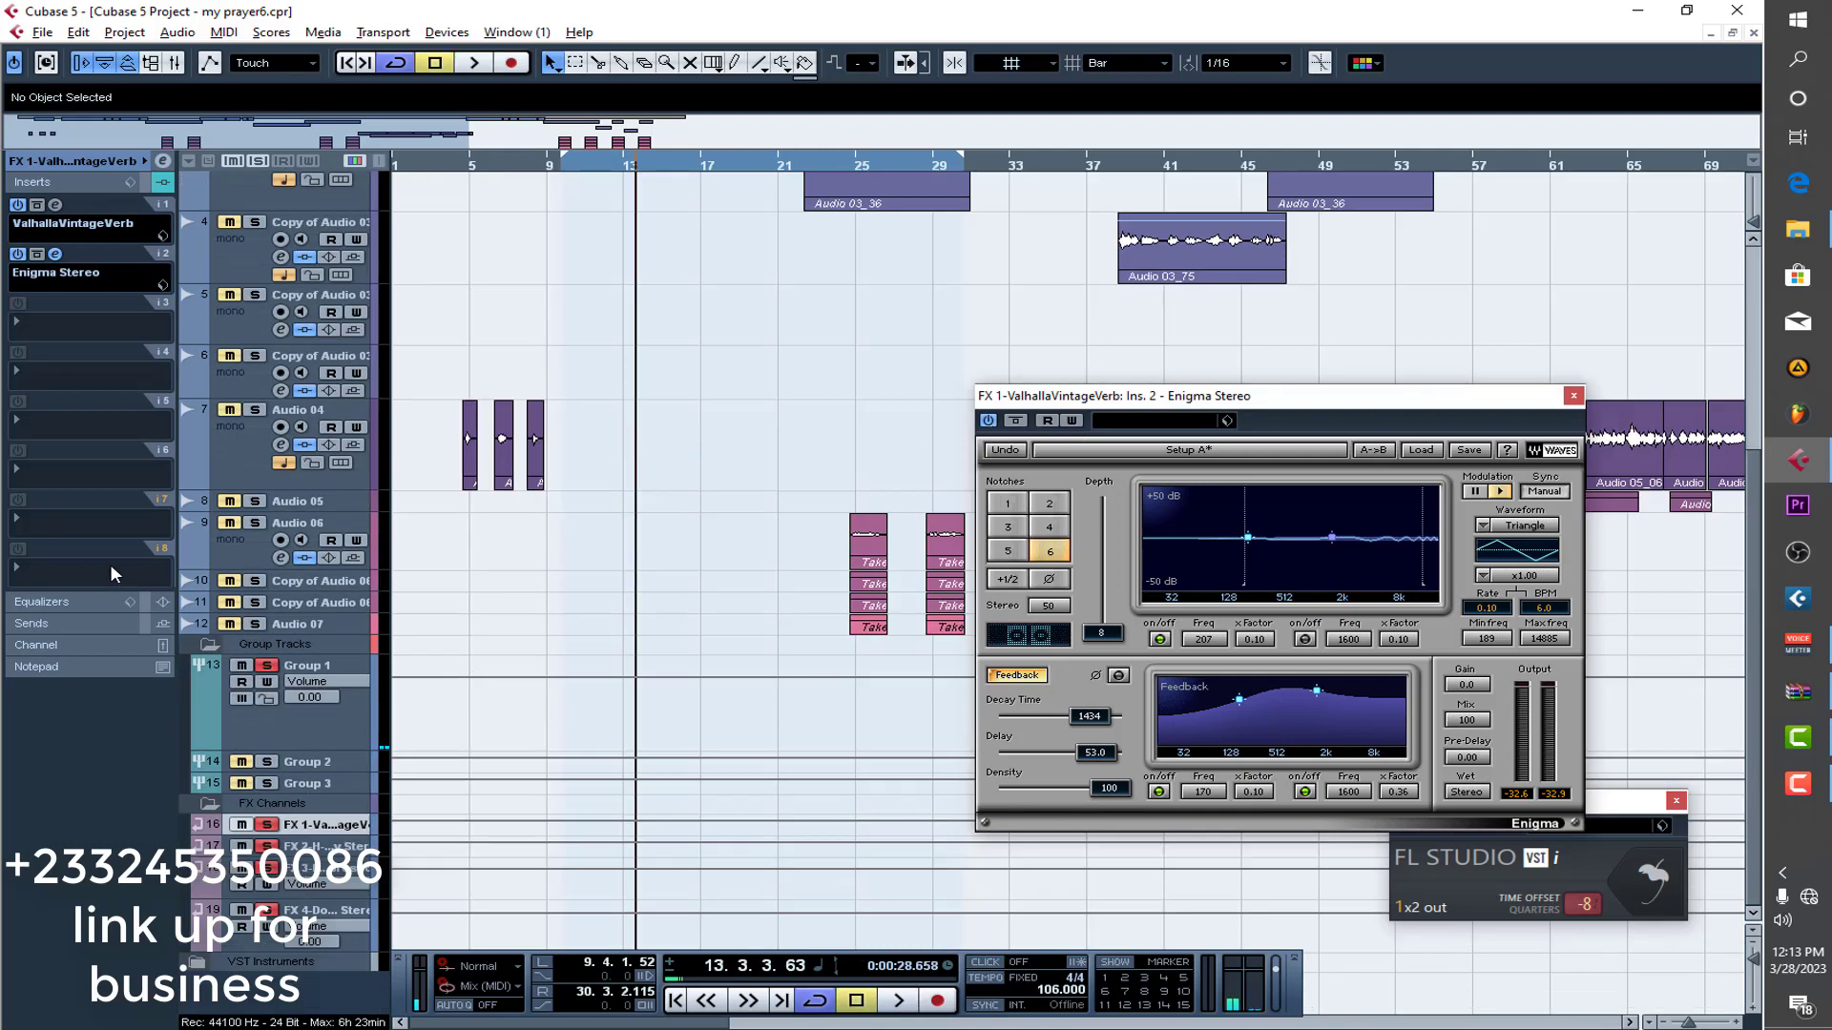
left_click(76, 622)
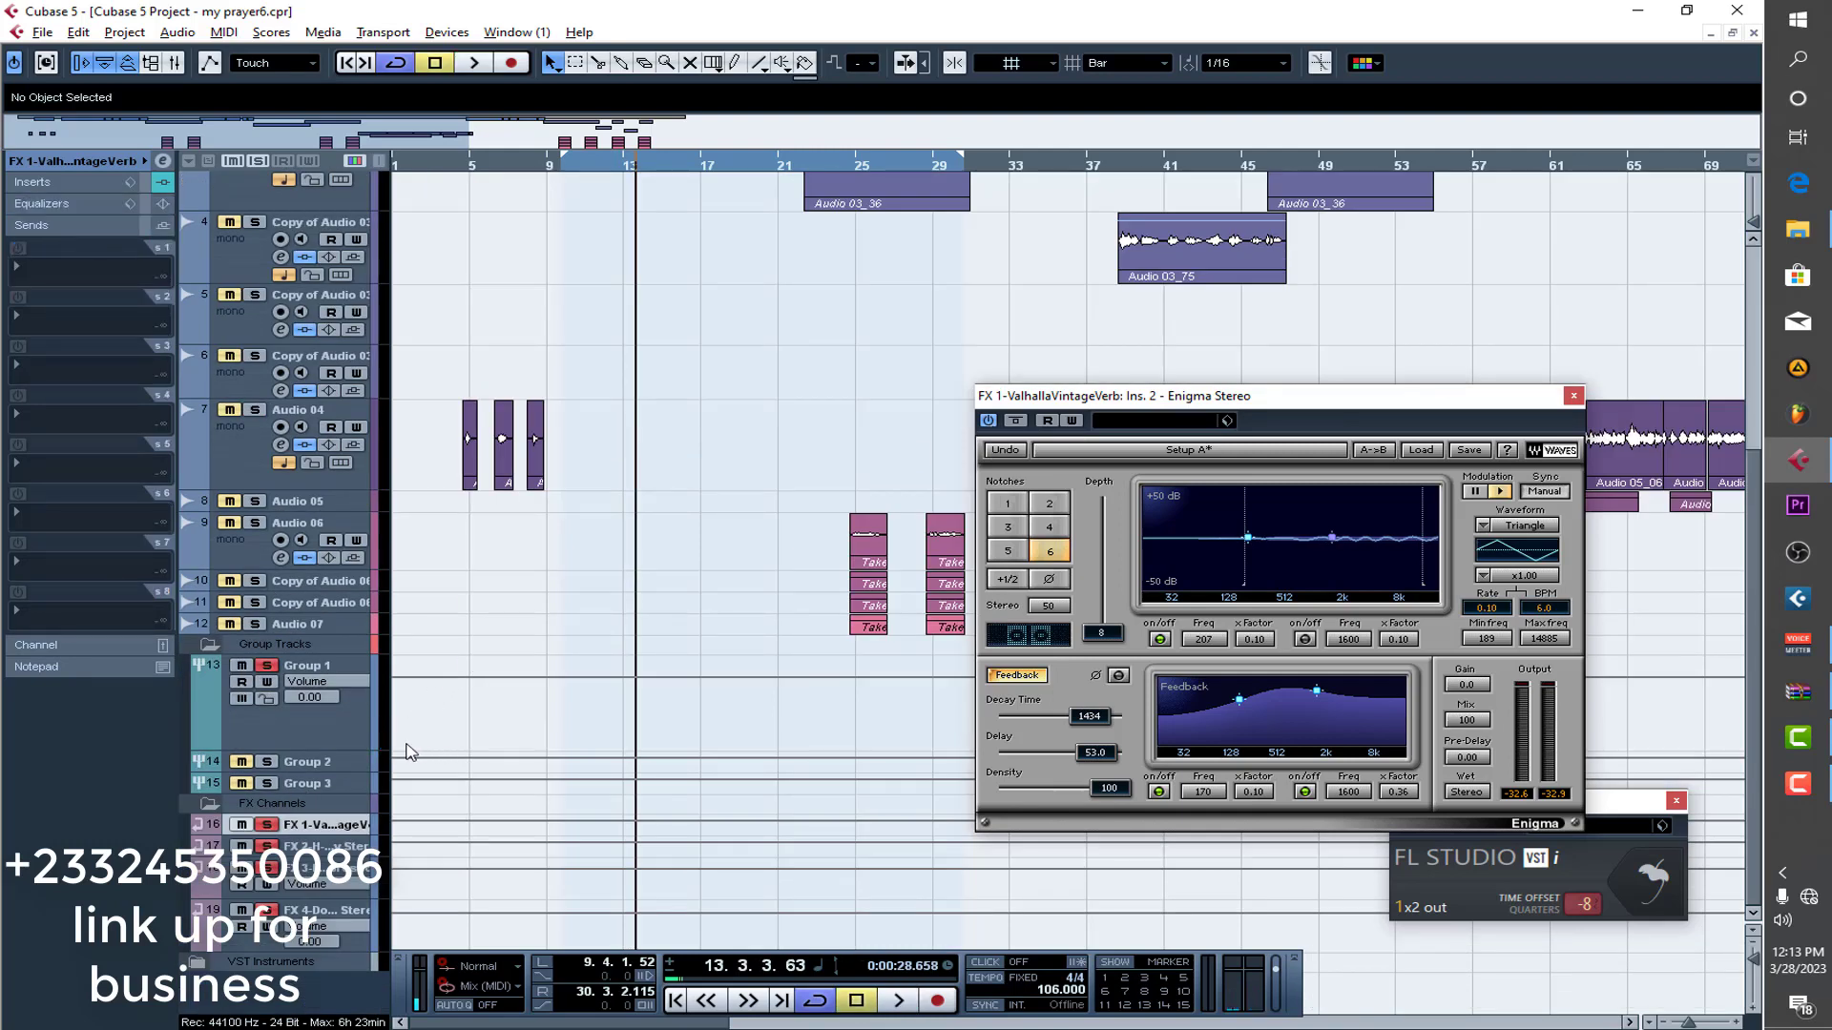
left_click(331, 701)
left_click(145, 226)
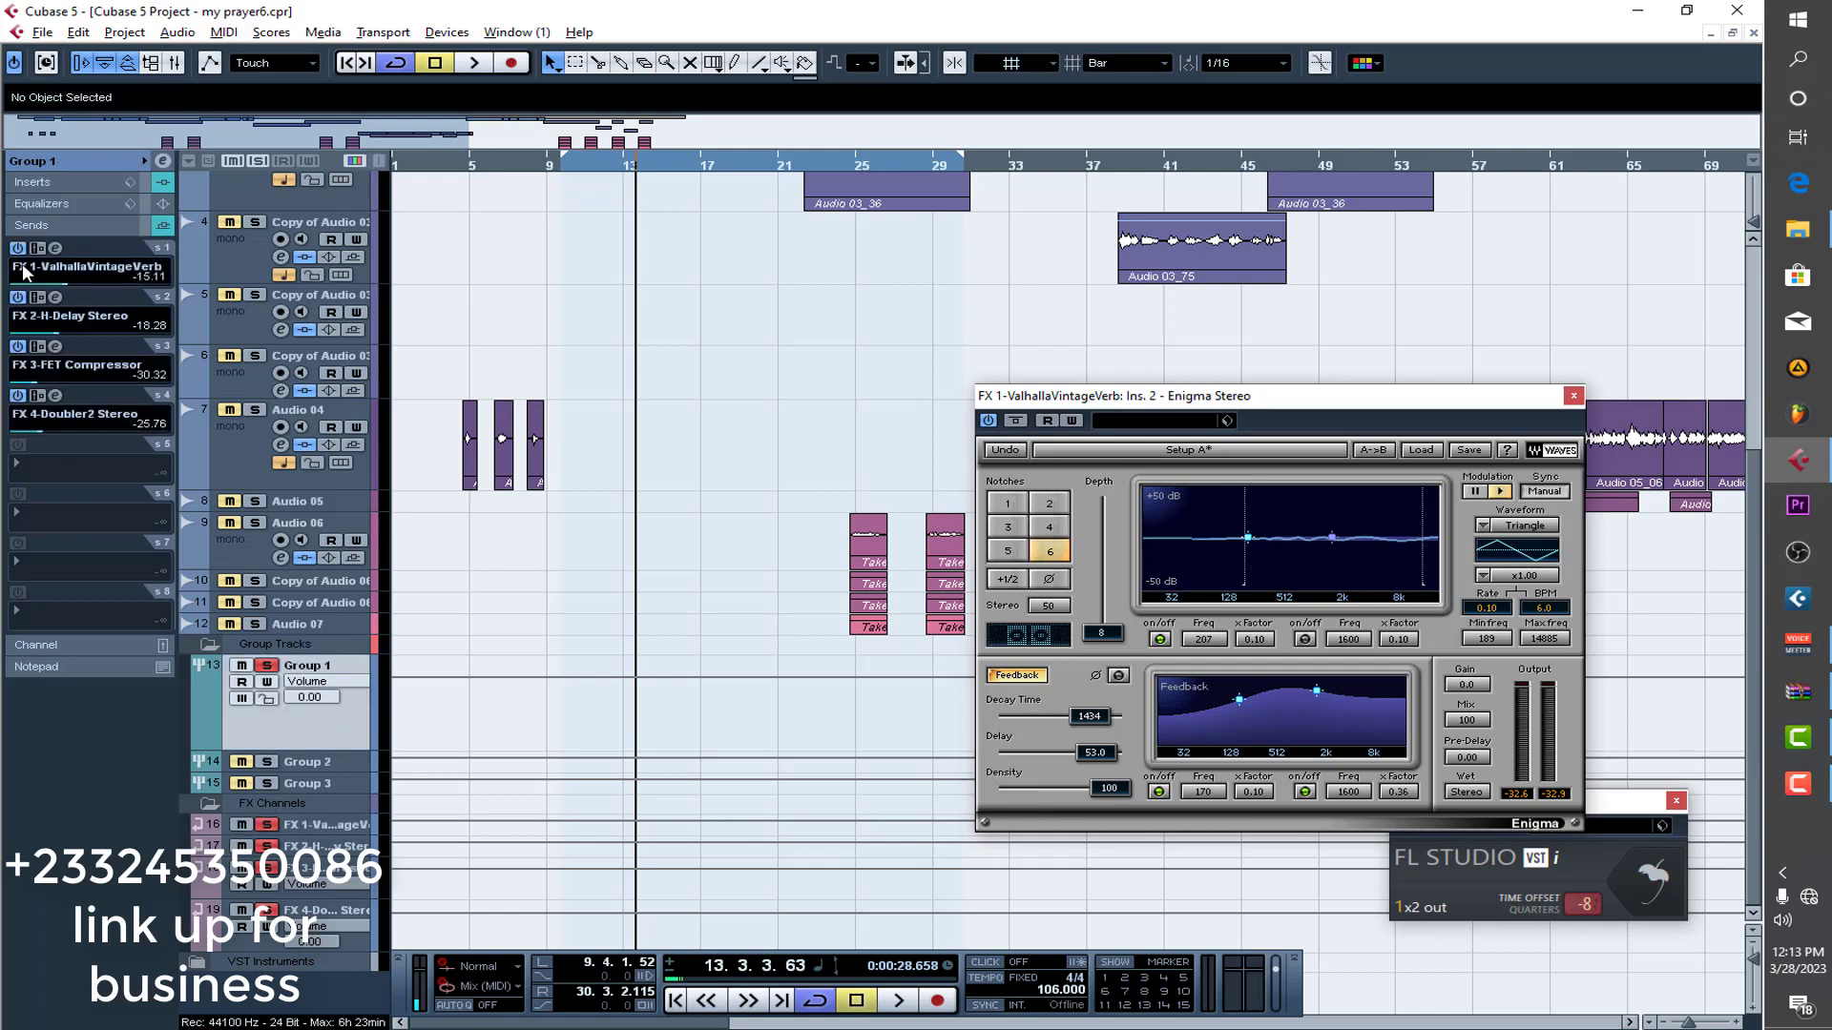
left_click(17, 395)
left_click(17, 346)
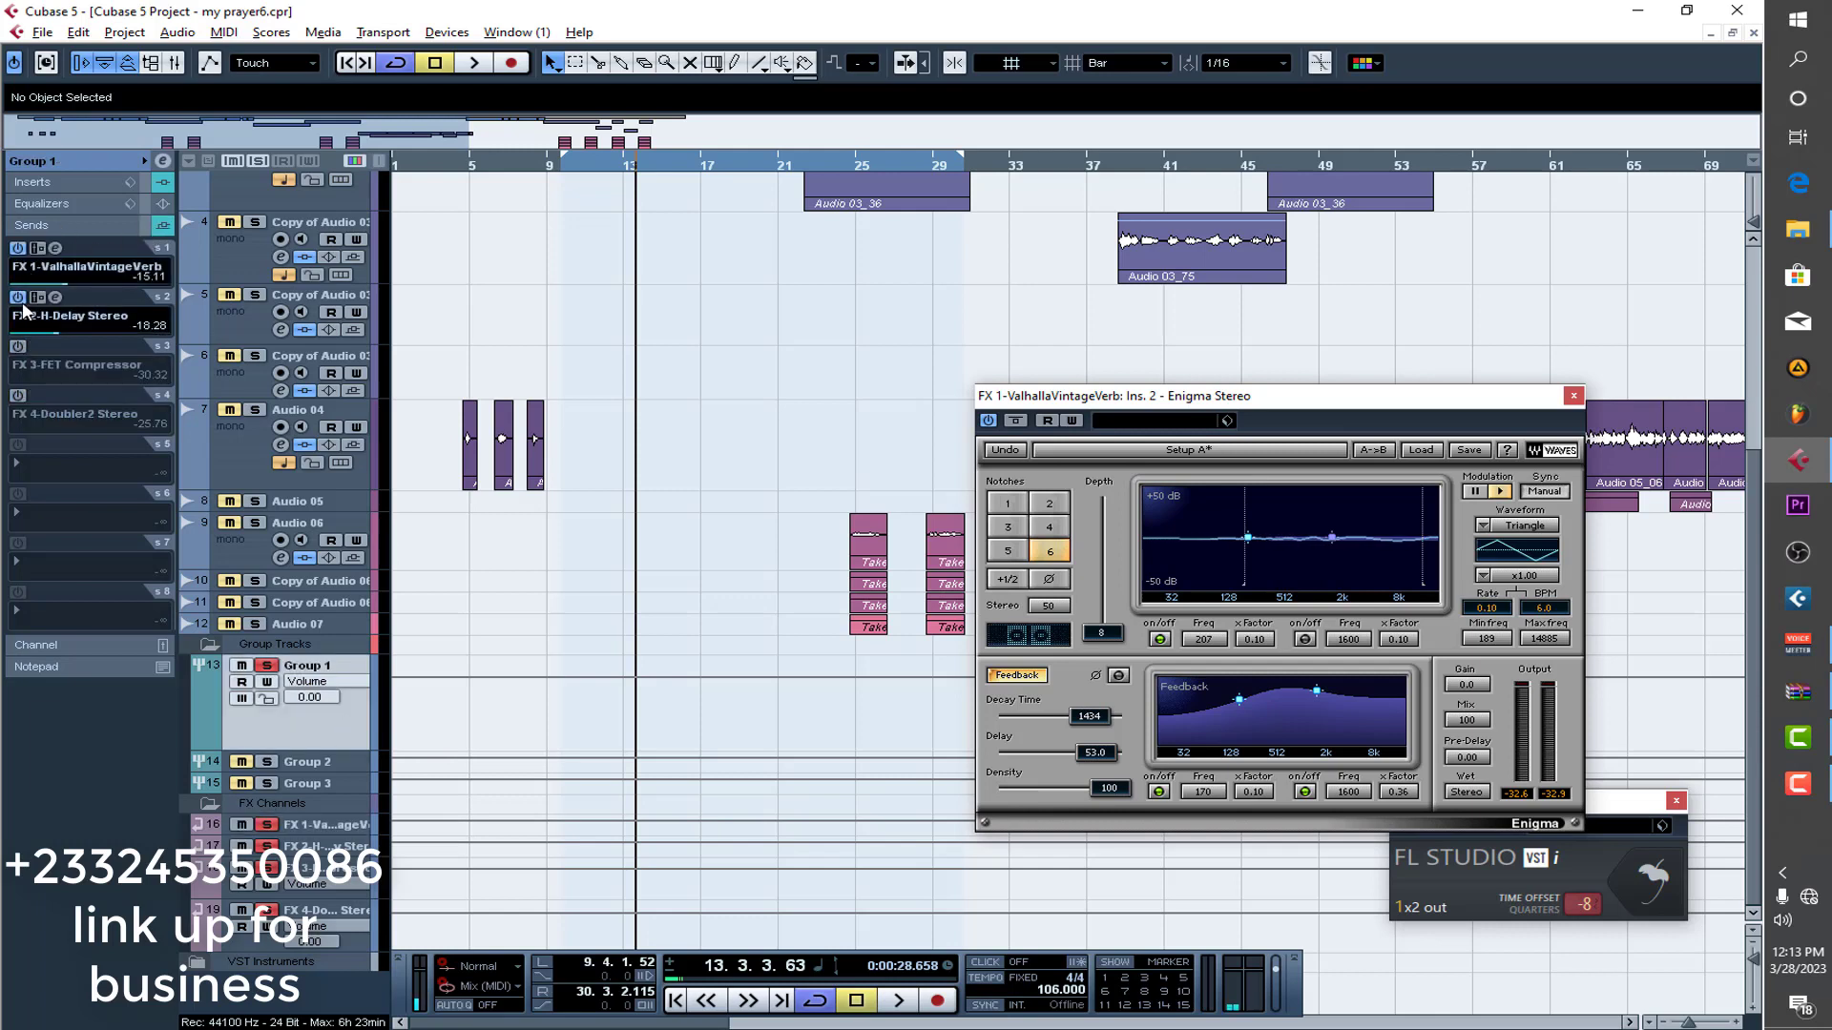
left_click(18, 296)
Compare the vocal from about bar 12 with Enigma Stereo on and off, and leave the effect active.
scroll(784, 344, "up", 5)
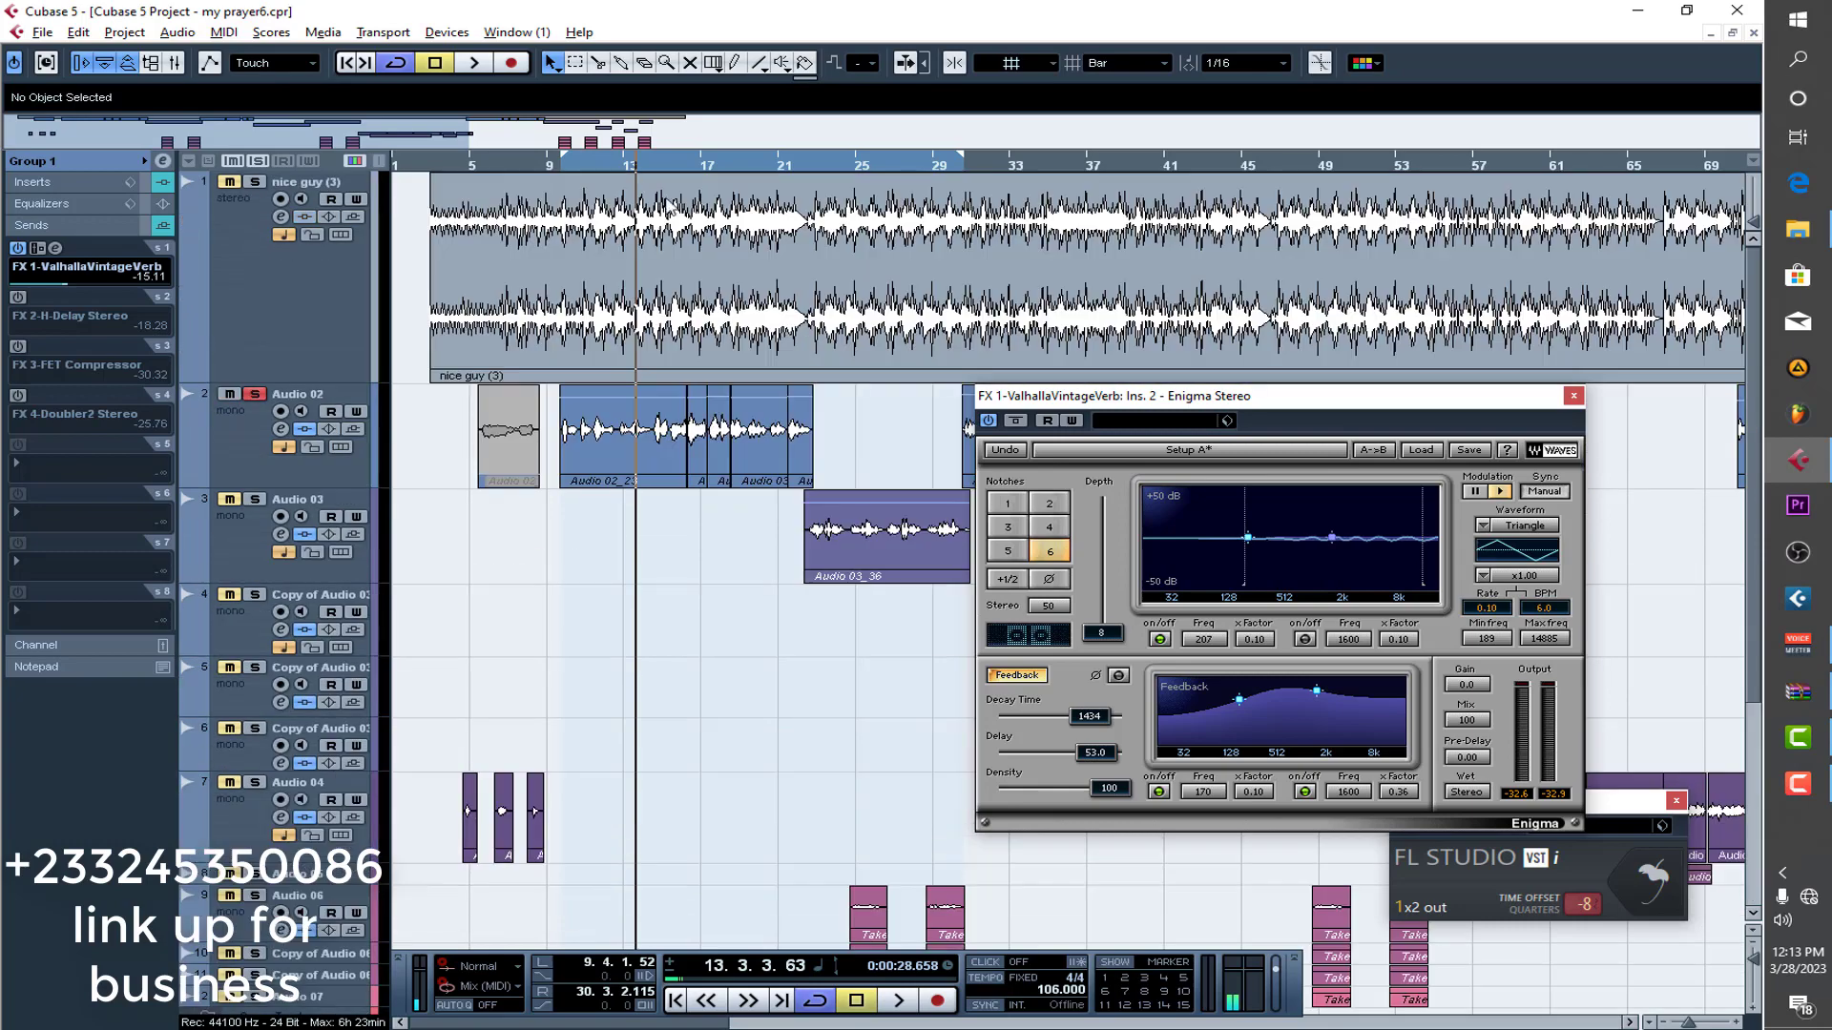
left_click(620, 168)
key("space")
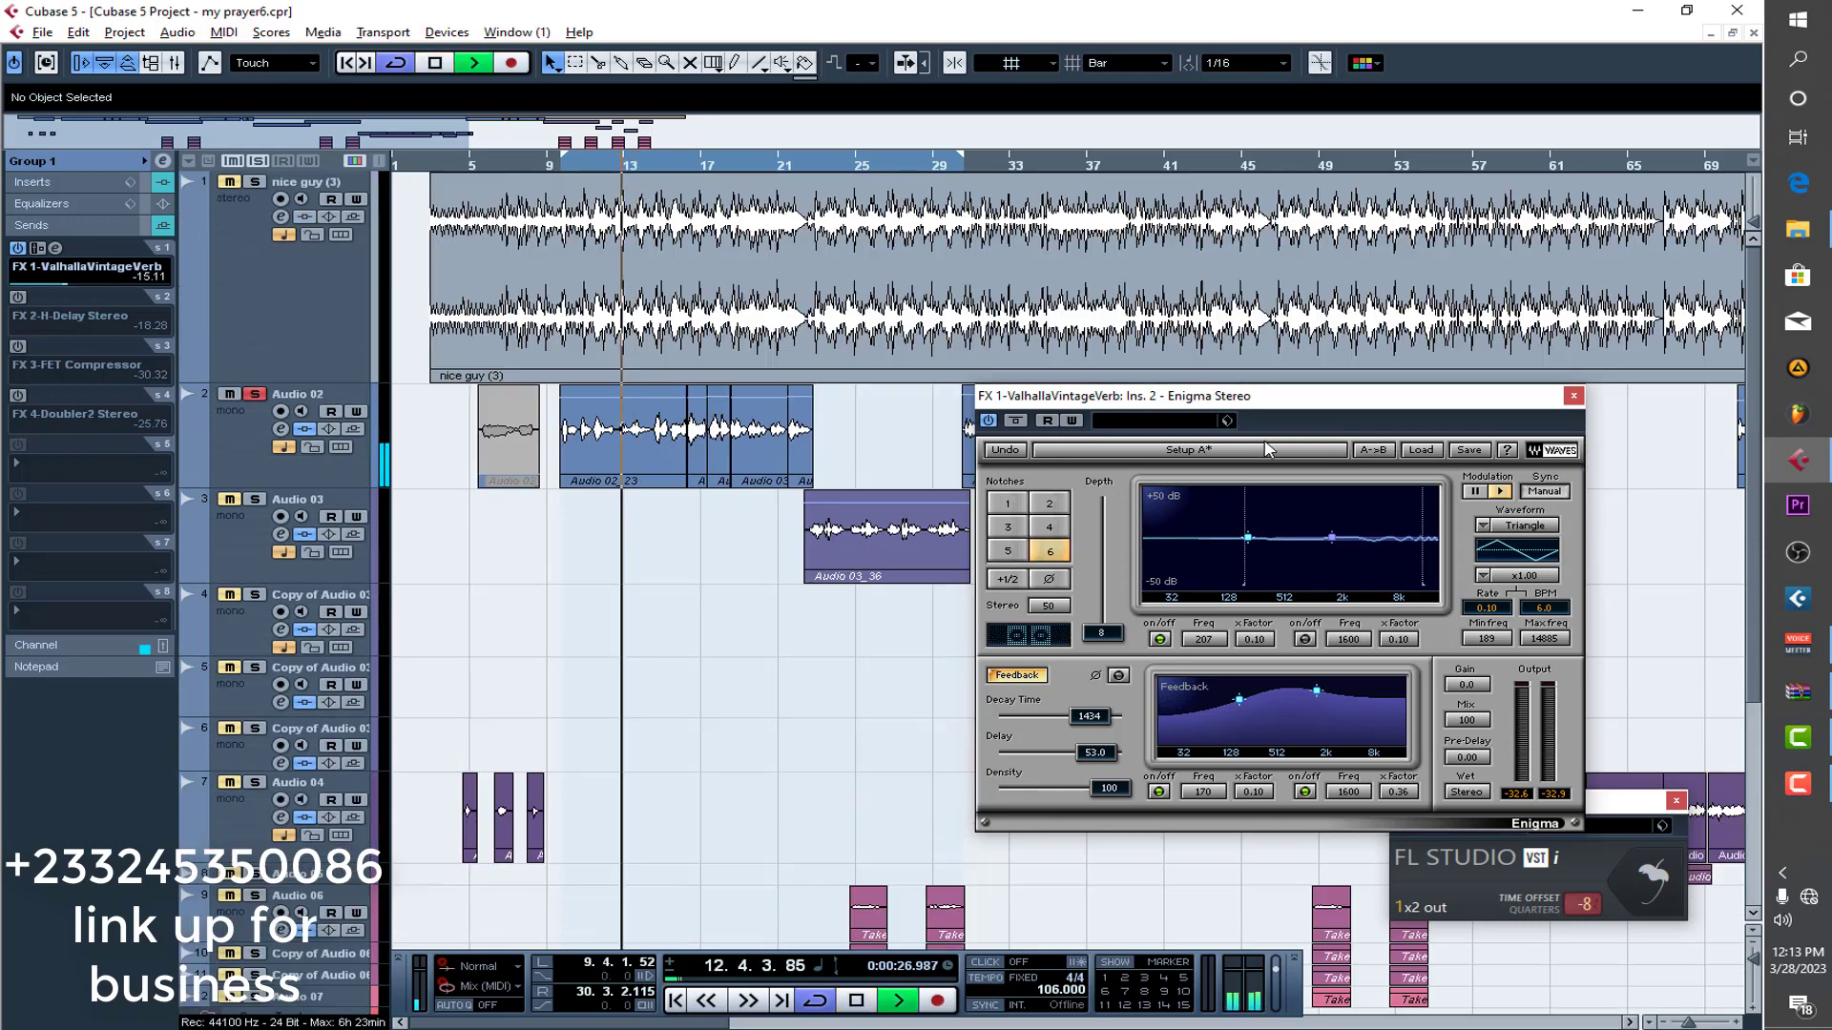
left_click_drag(1222, 408, 1098, 418)
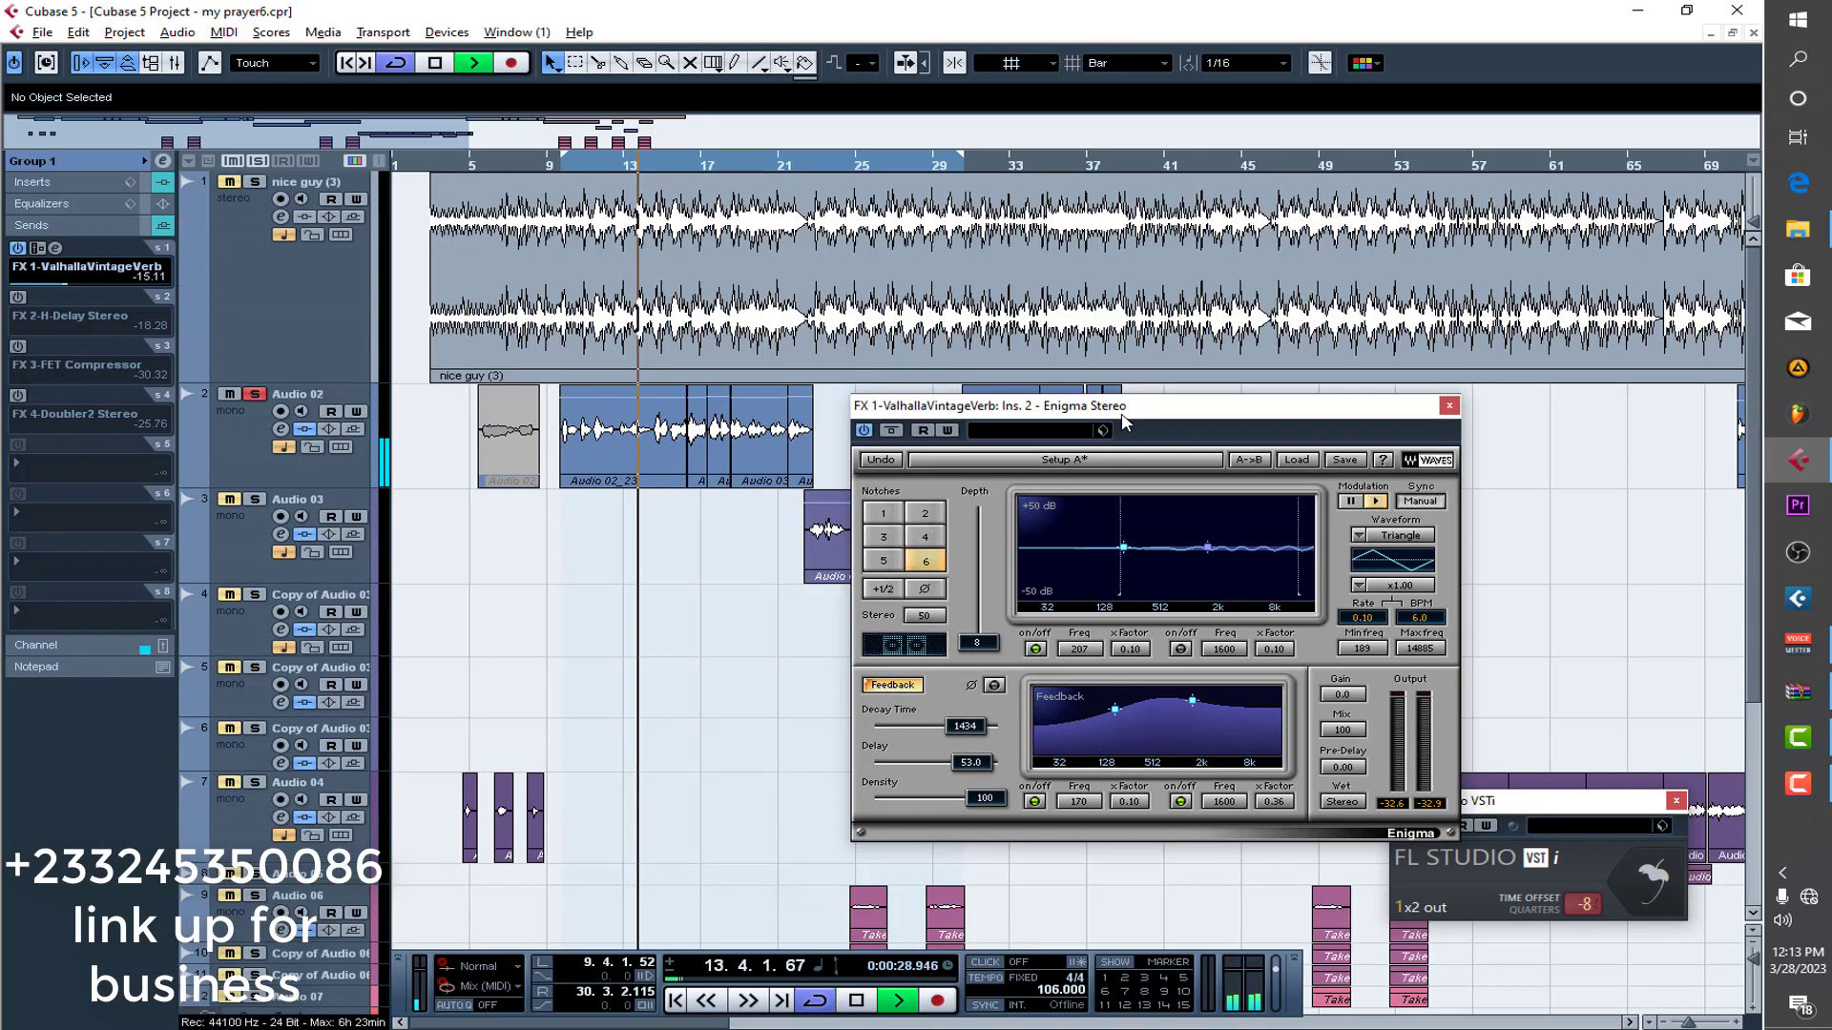
key("space")
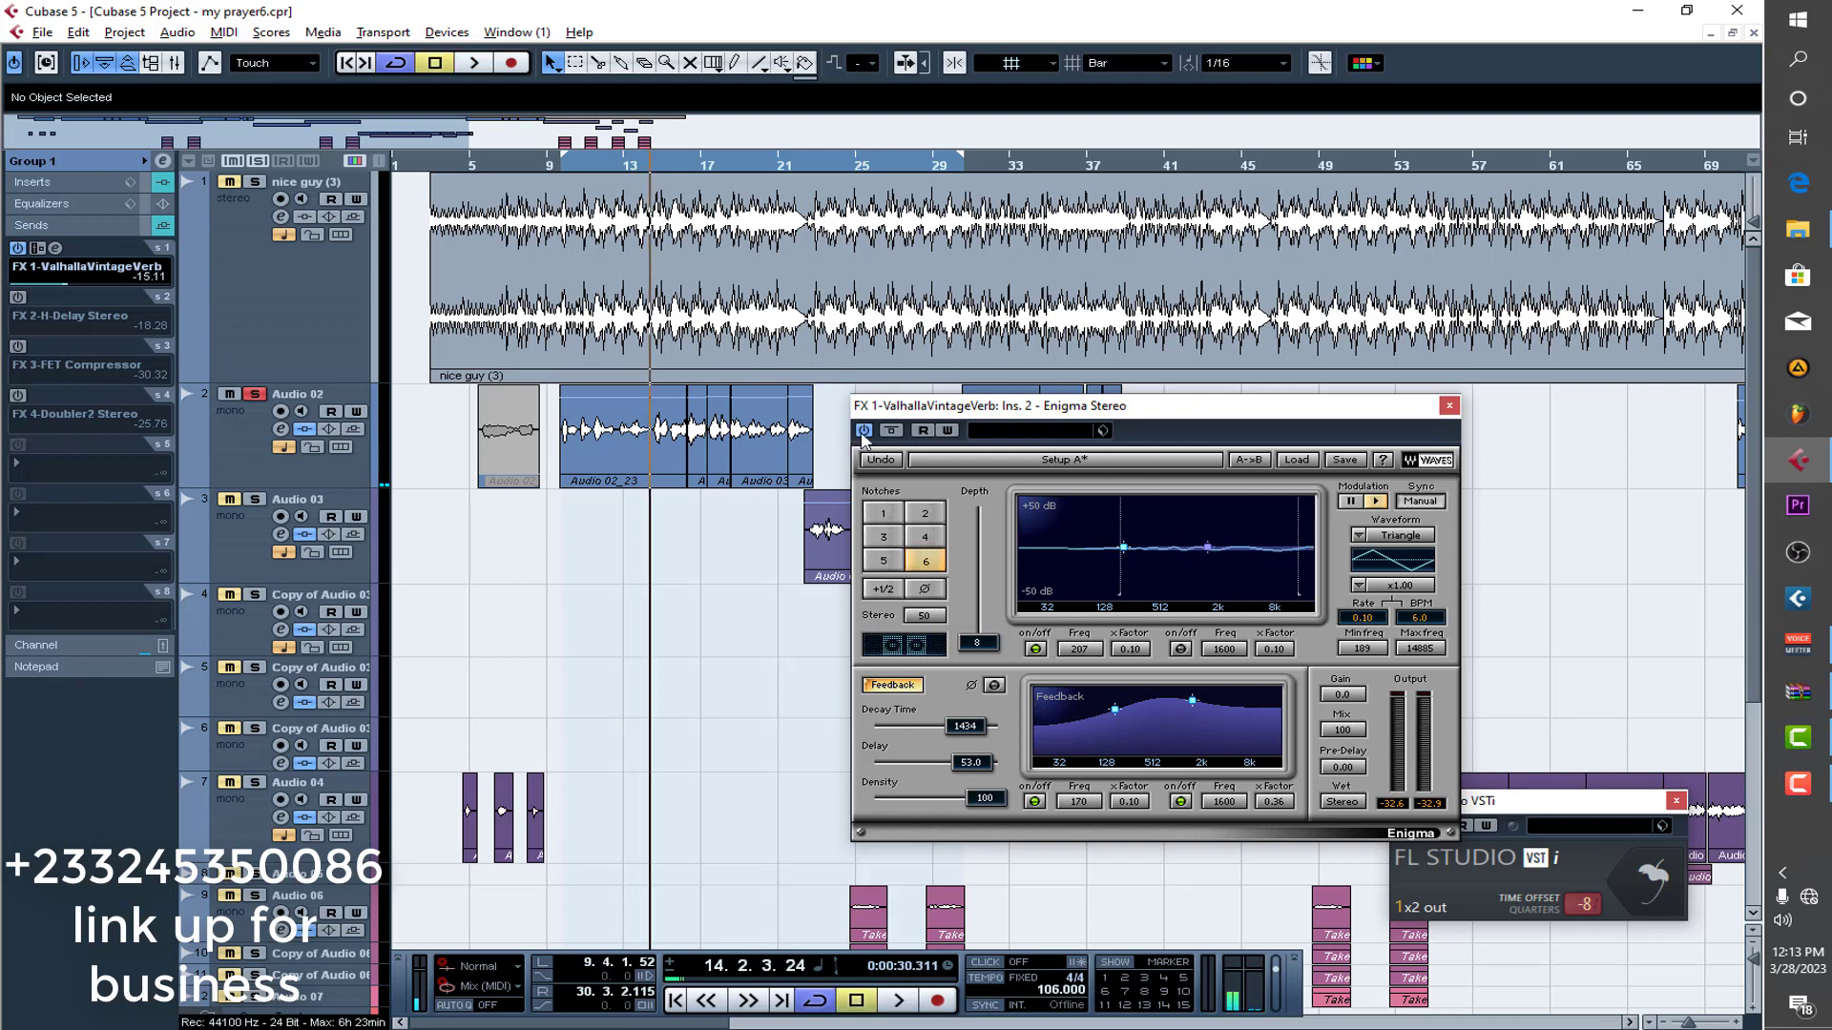
left_click(862, 431)
left_click(629, 167)
key("space")
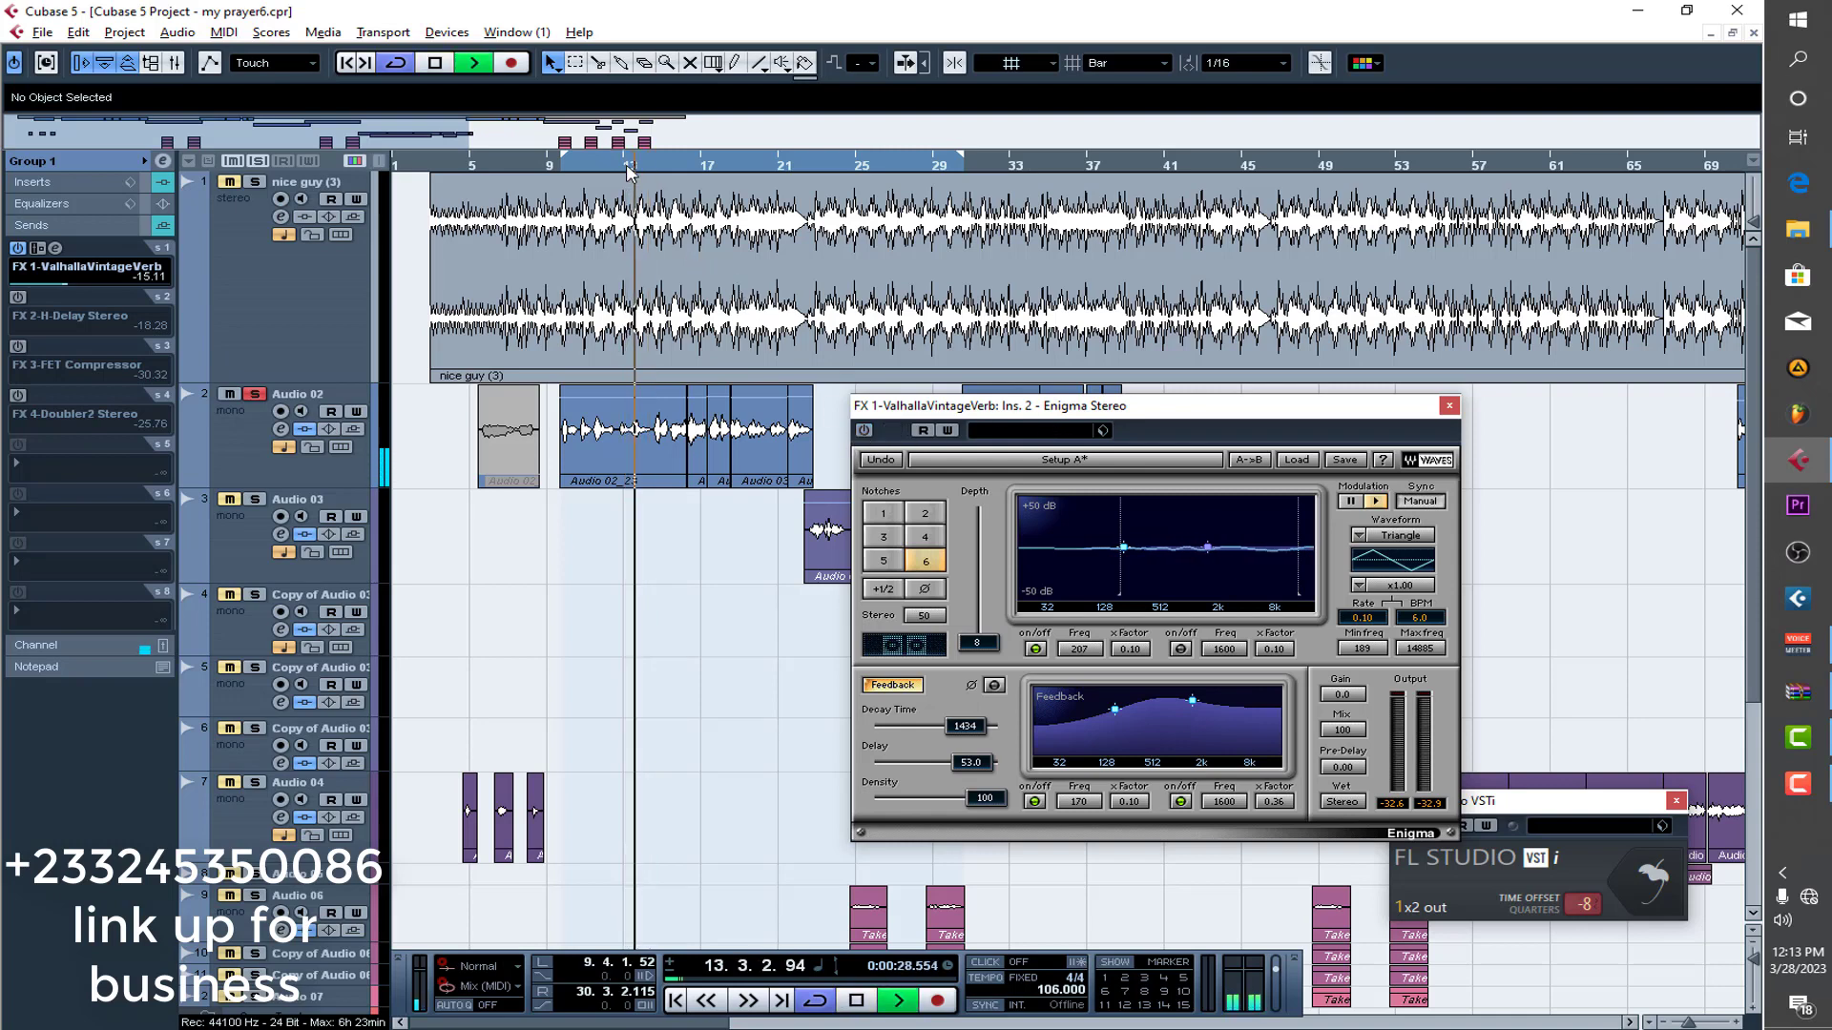
left_click(862, 431)
key("space")
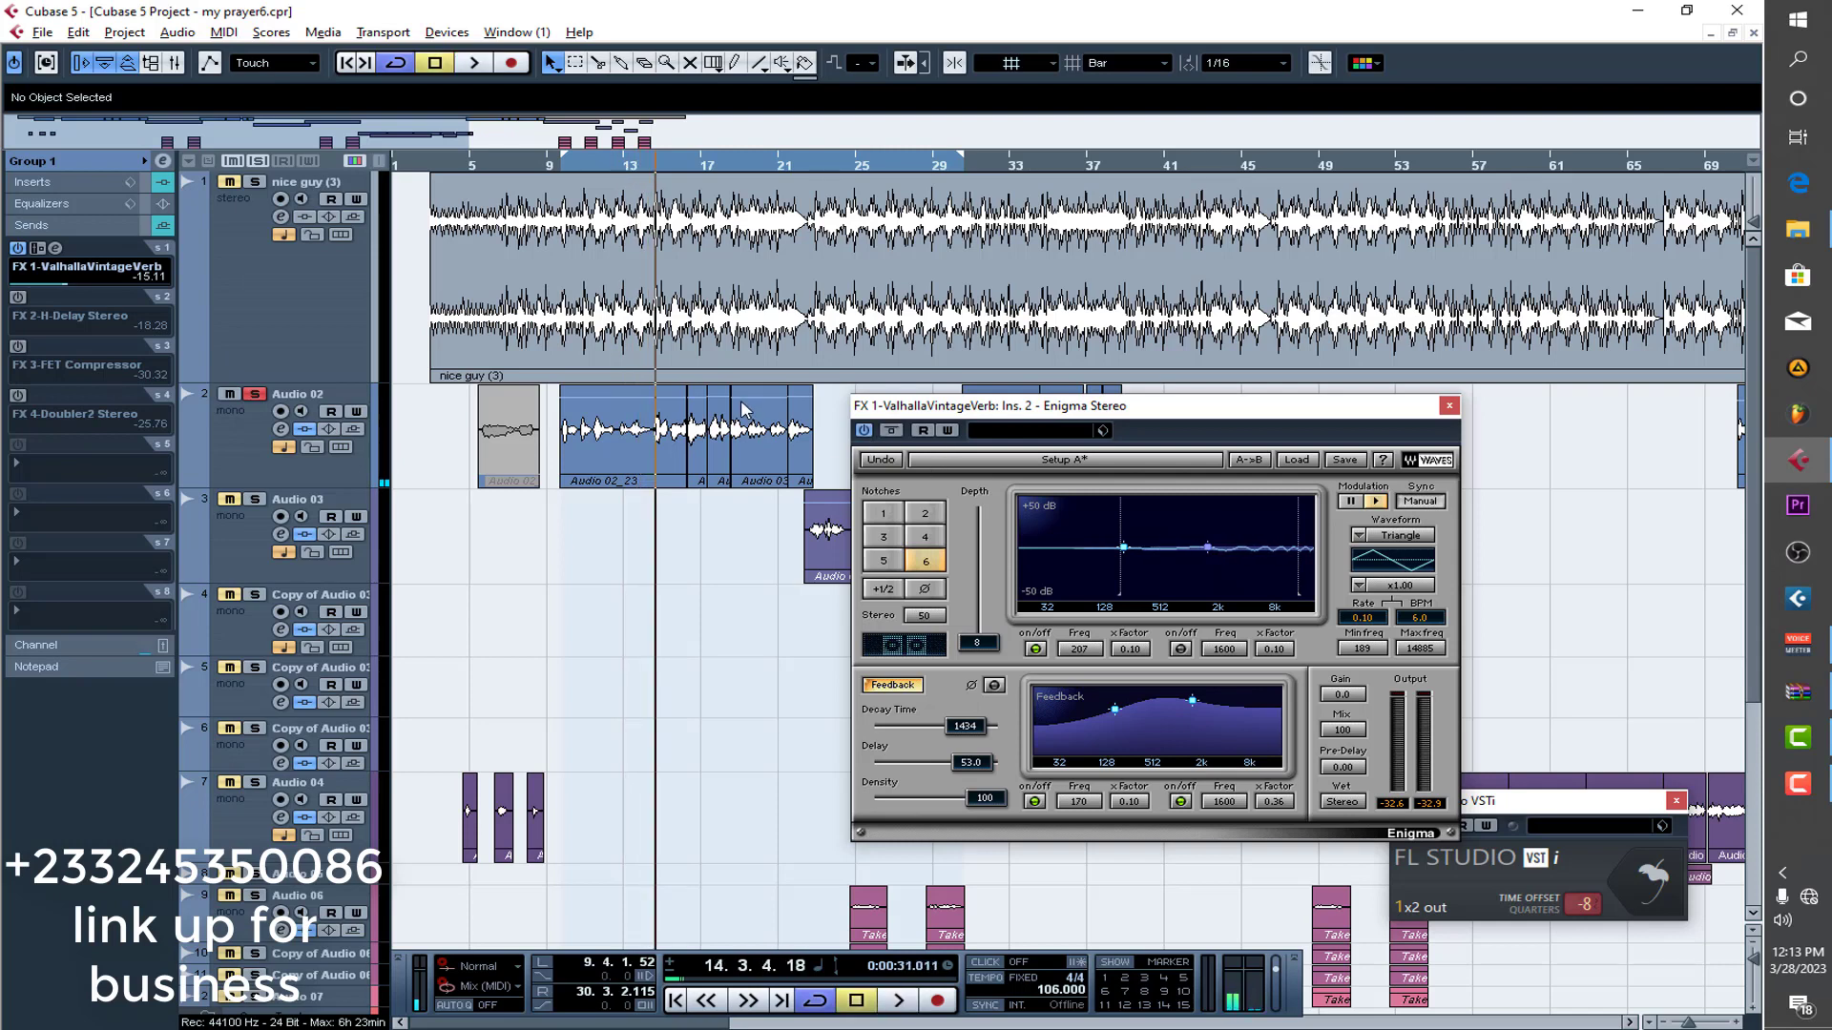
Show the inserts on the FX 1 ValhallaVintageVerb channel.
scroll(501, 817, "down", 4)
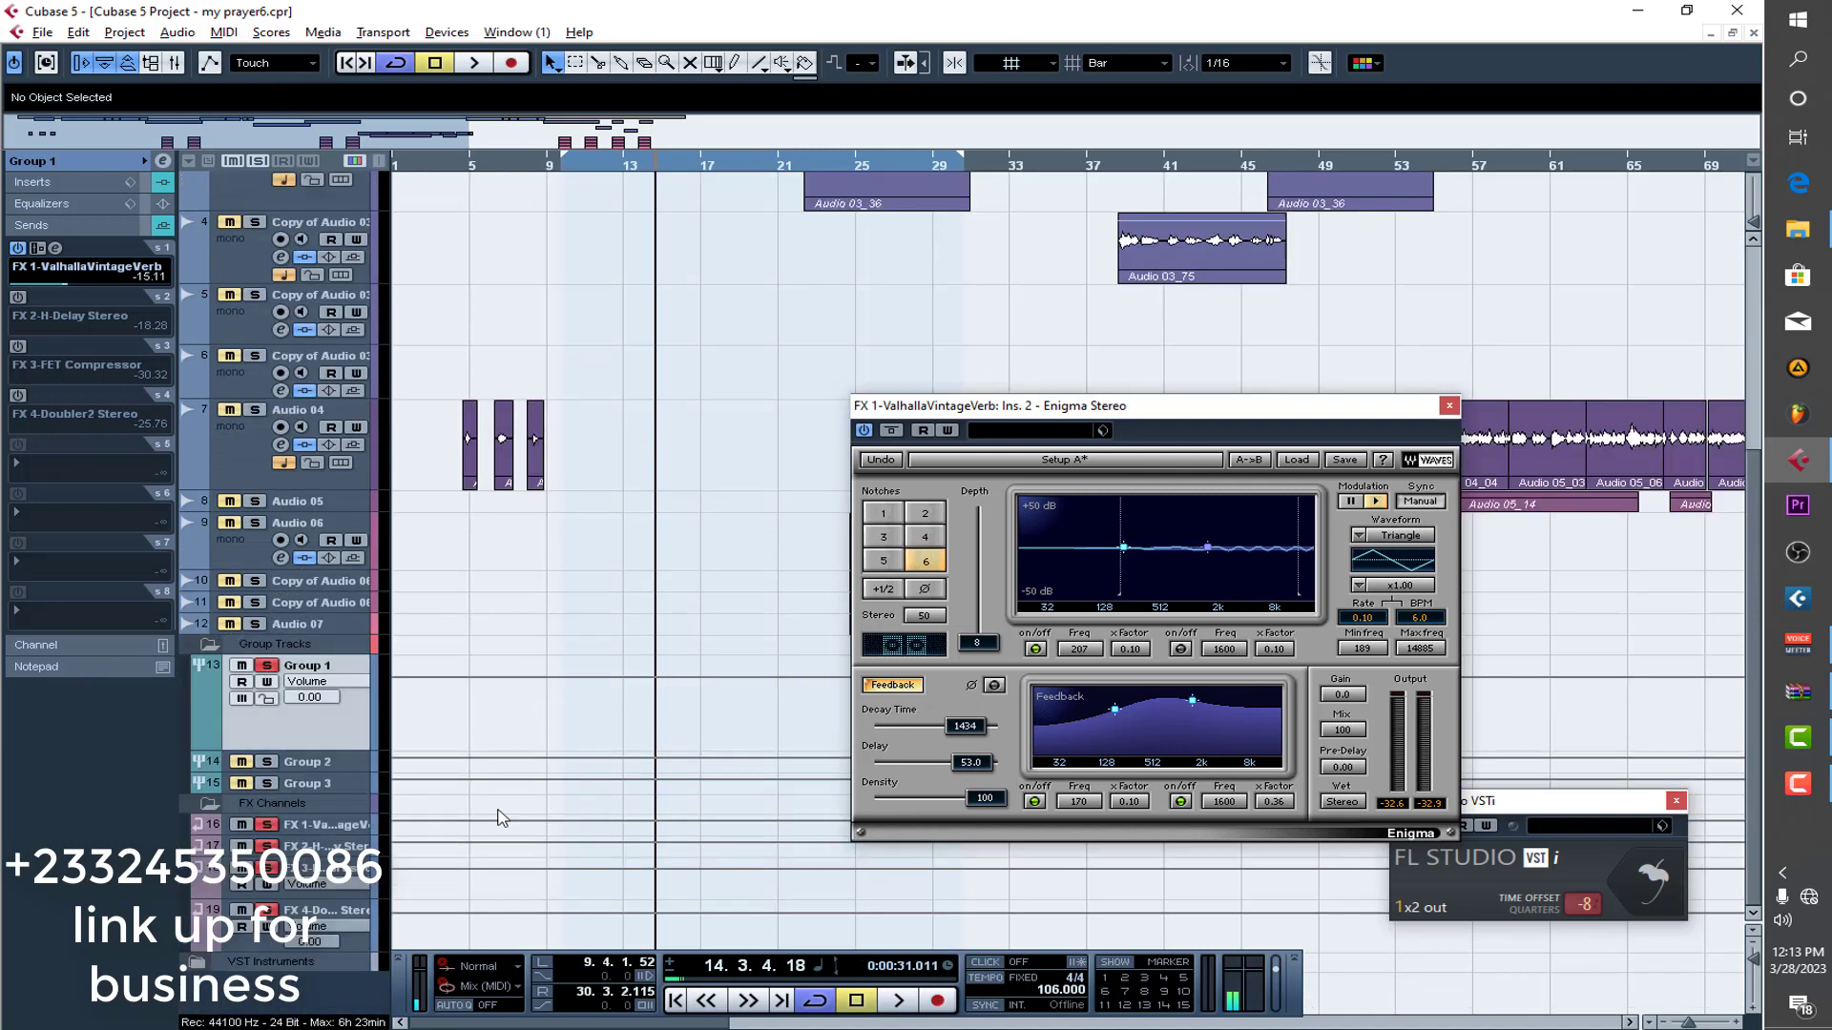
left_click(351, 828)
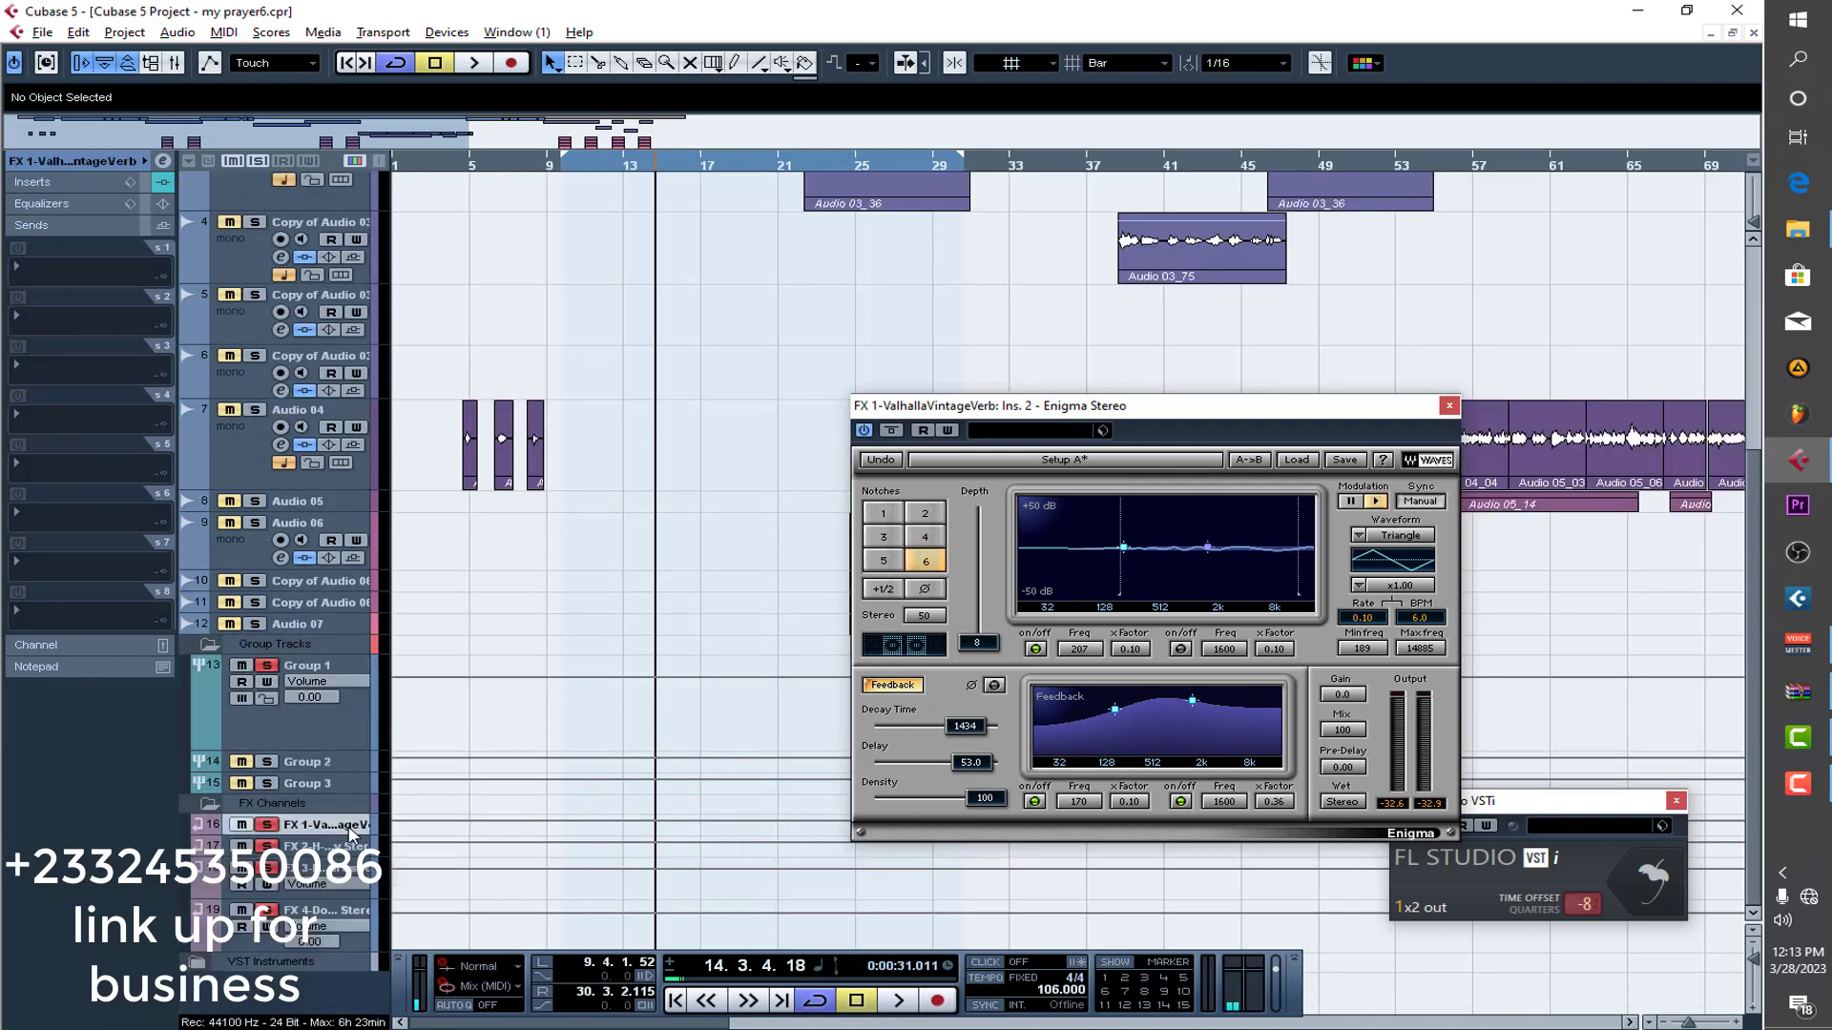
left_click(83, 180)
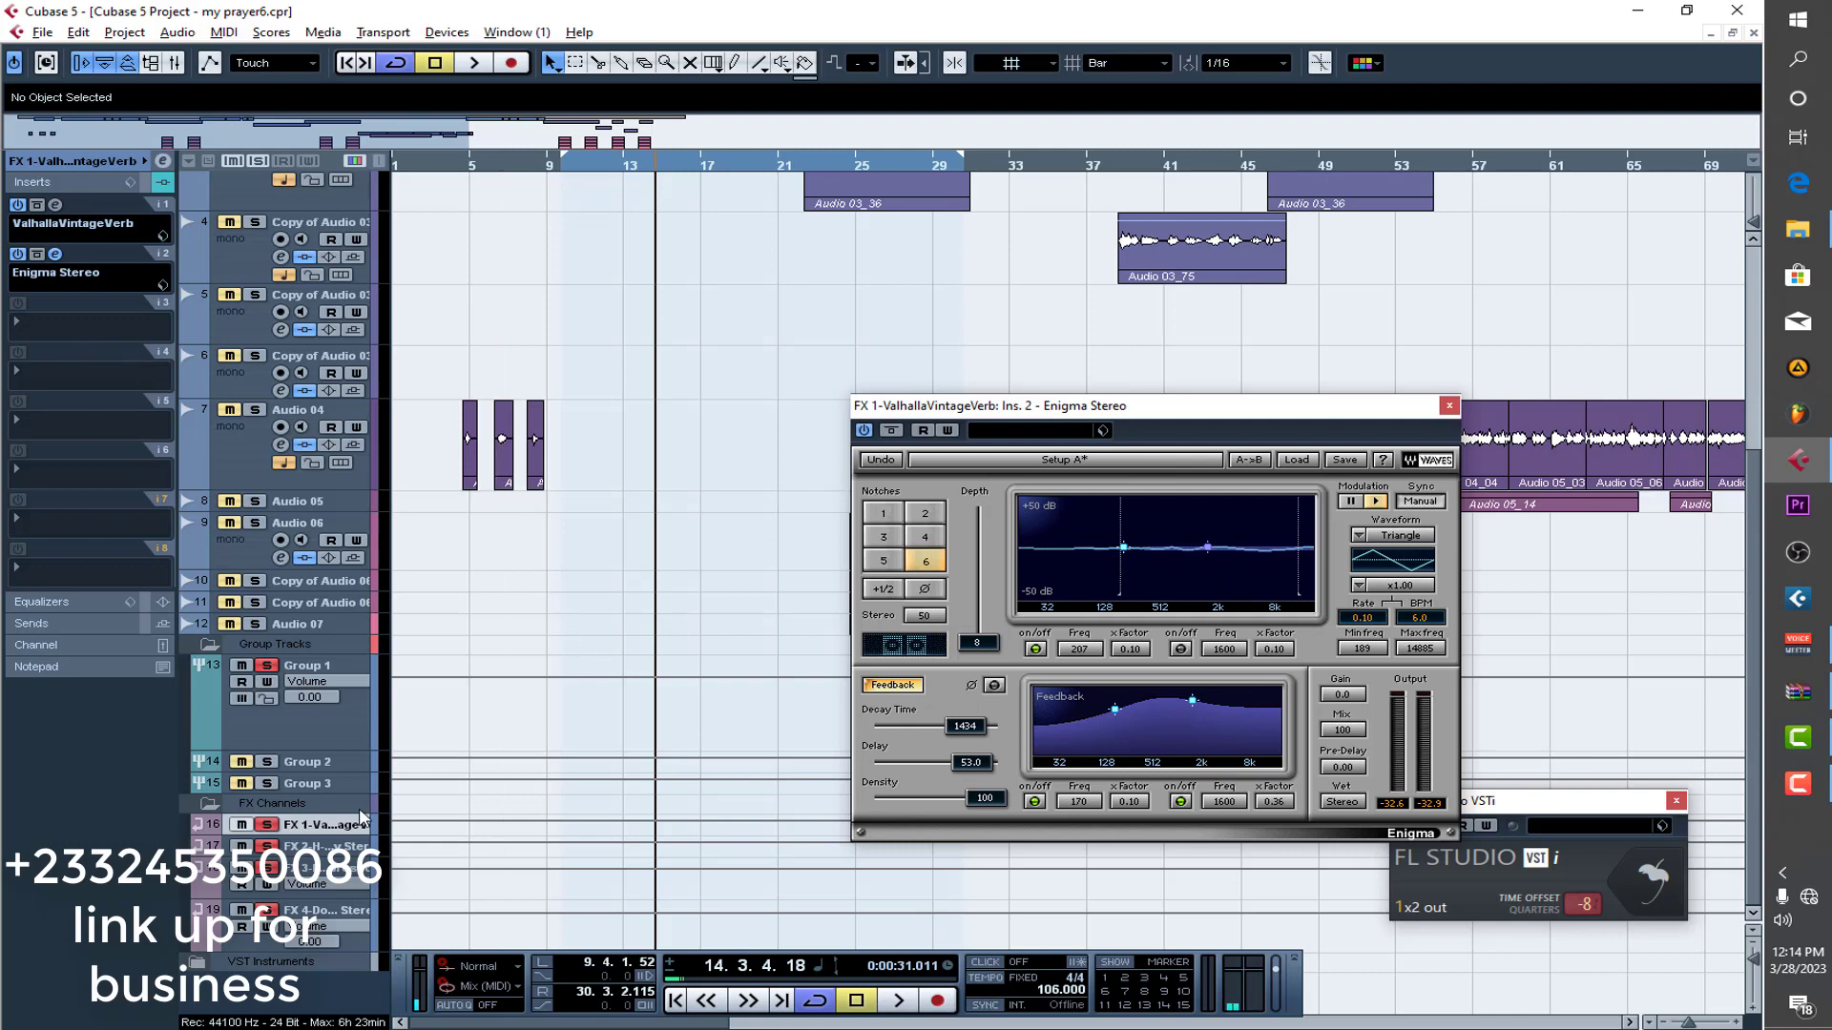
Open H-Delay Stereo on the FX 2 channel, view its delay and filter settings, and close it.
left_click(315, 846)
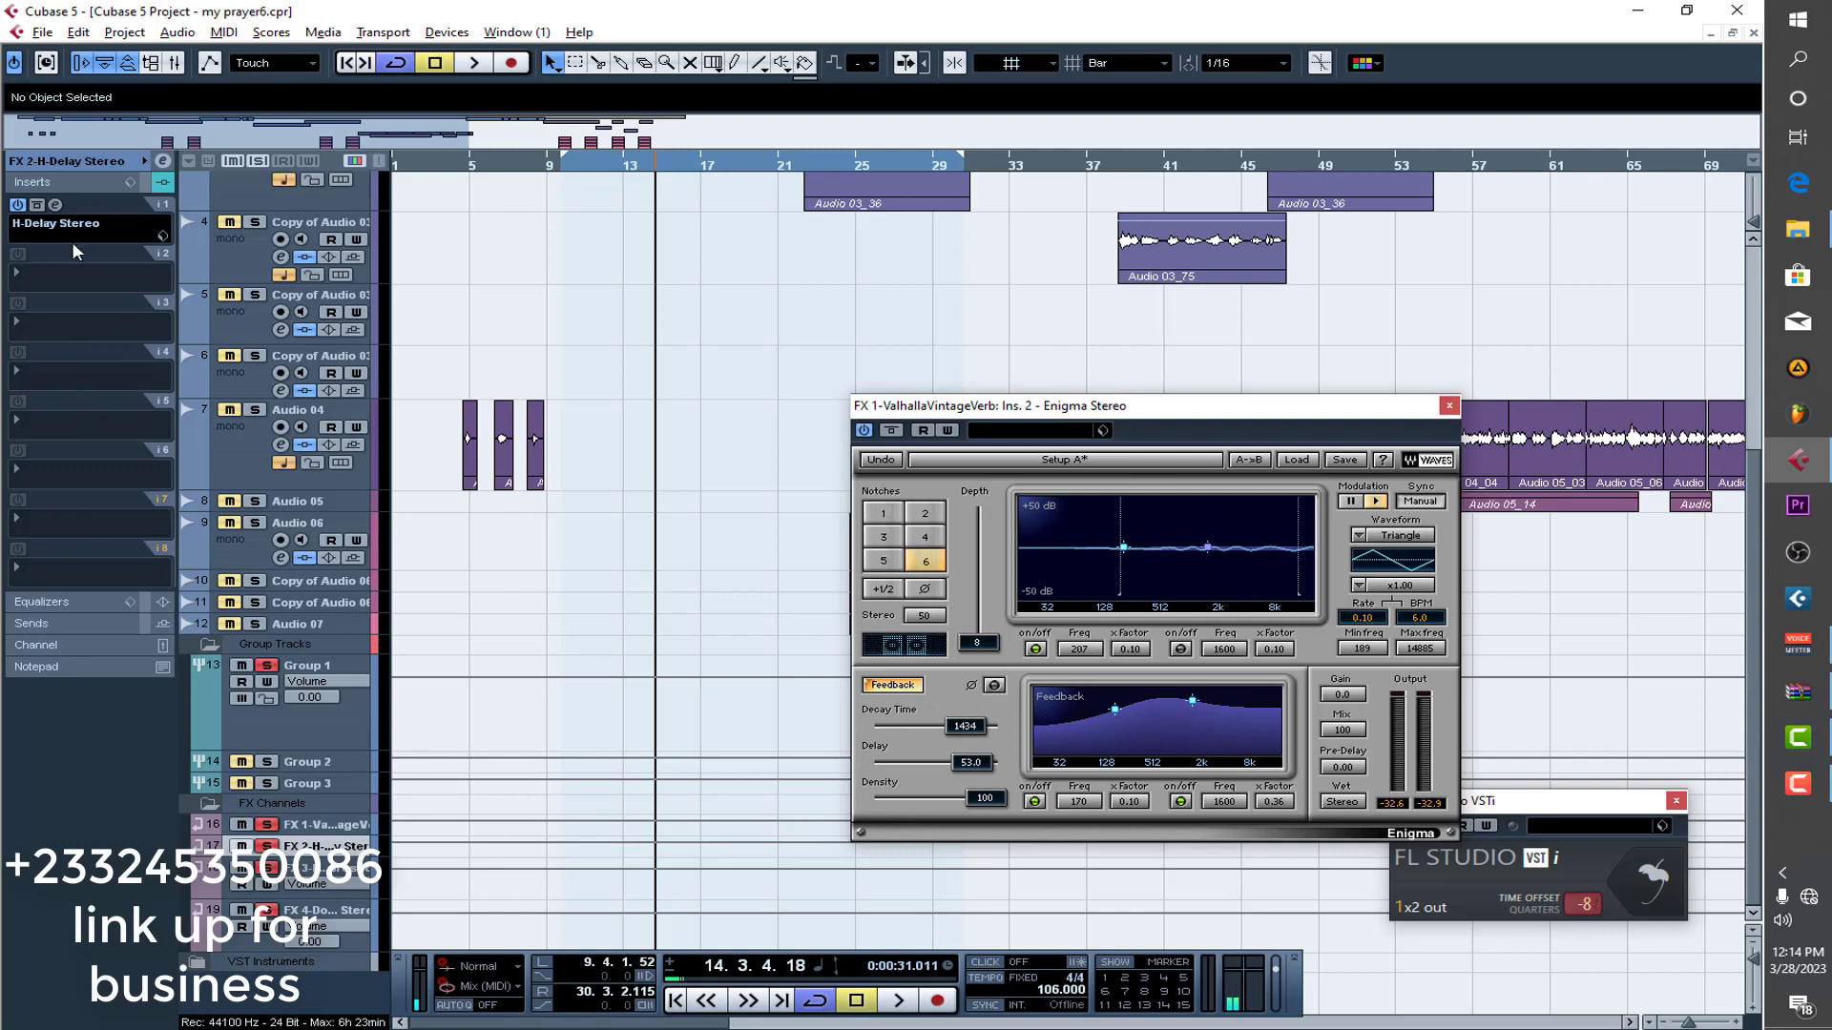
left_click(57, 205)
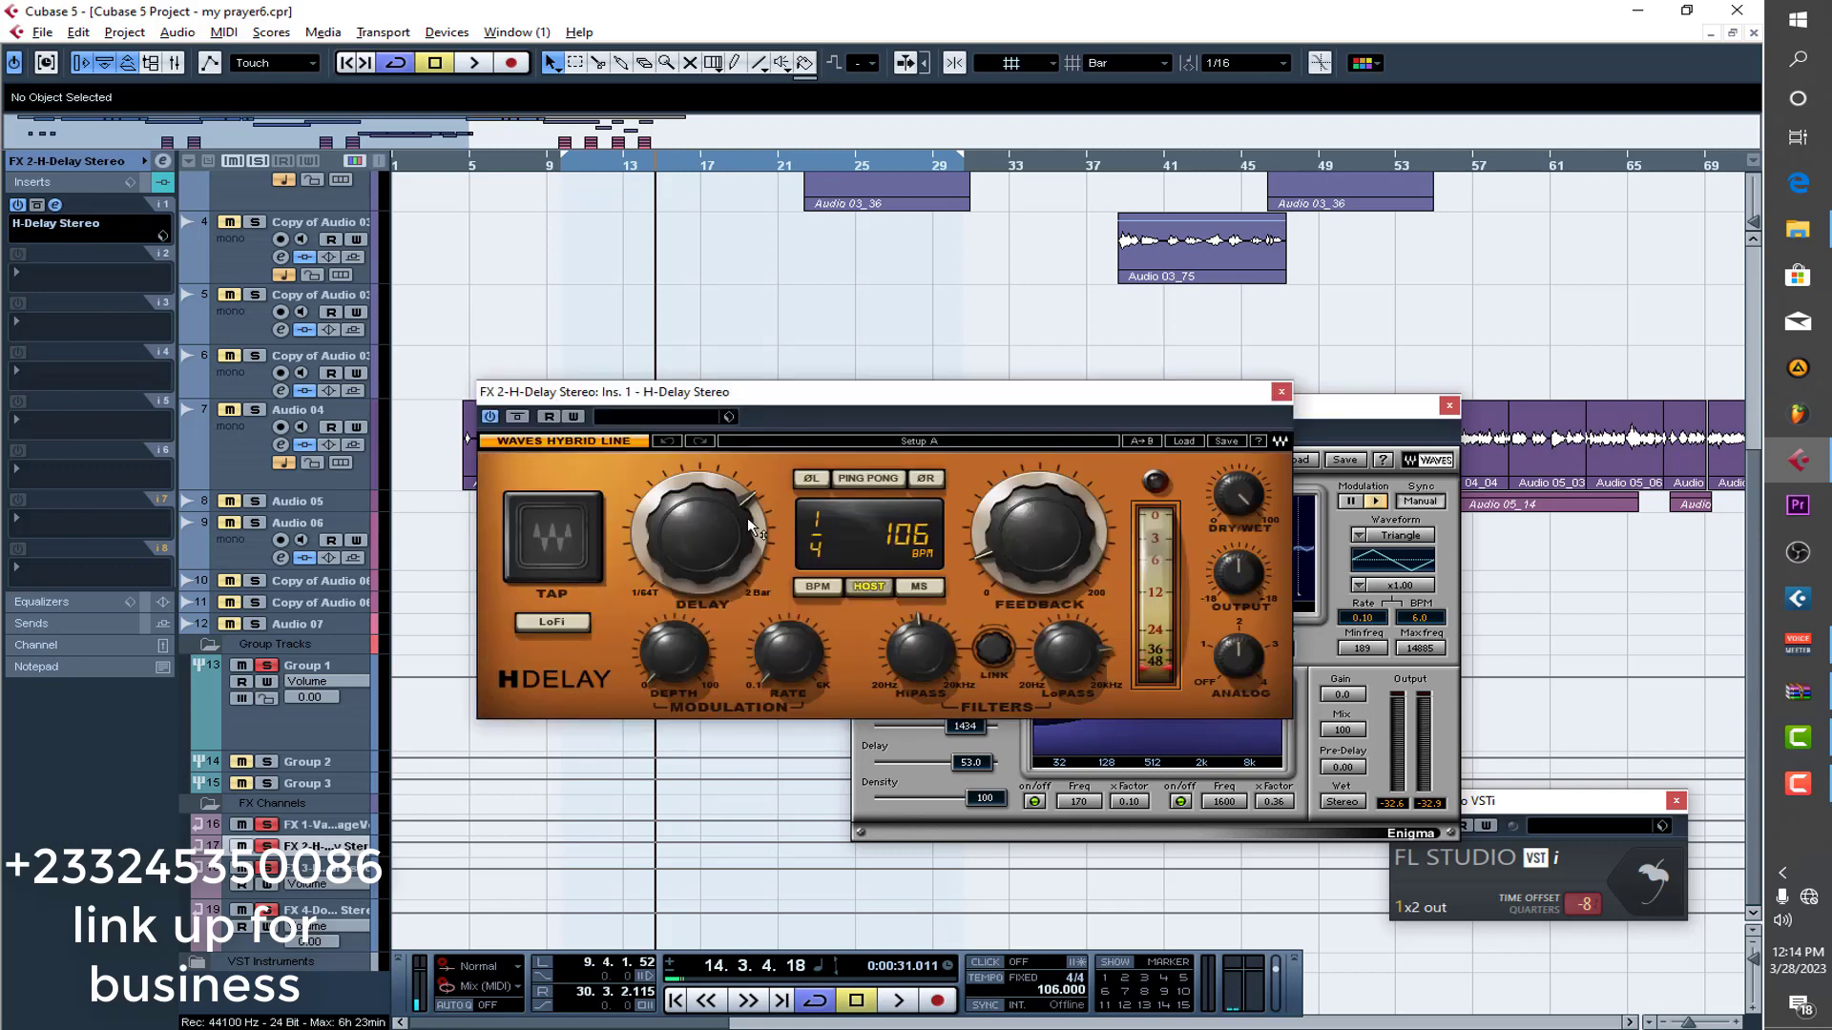
mouse_move(935, 643)
left_click(1281, 392)
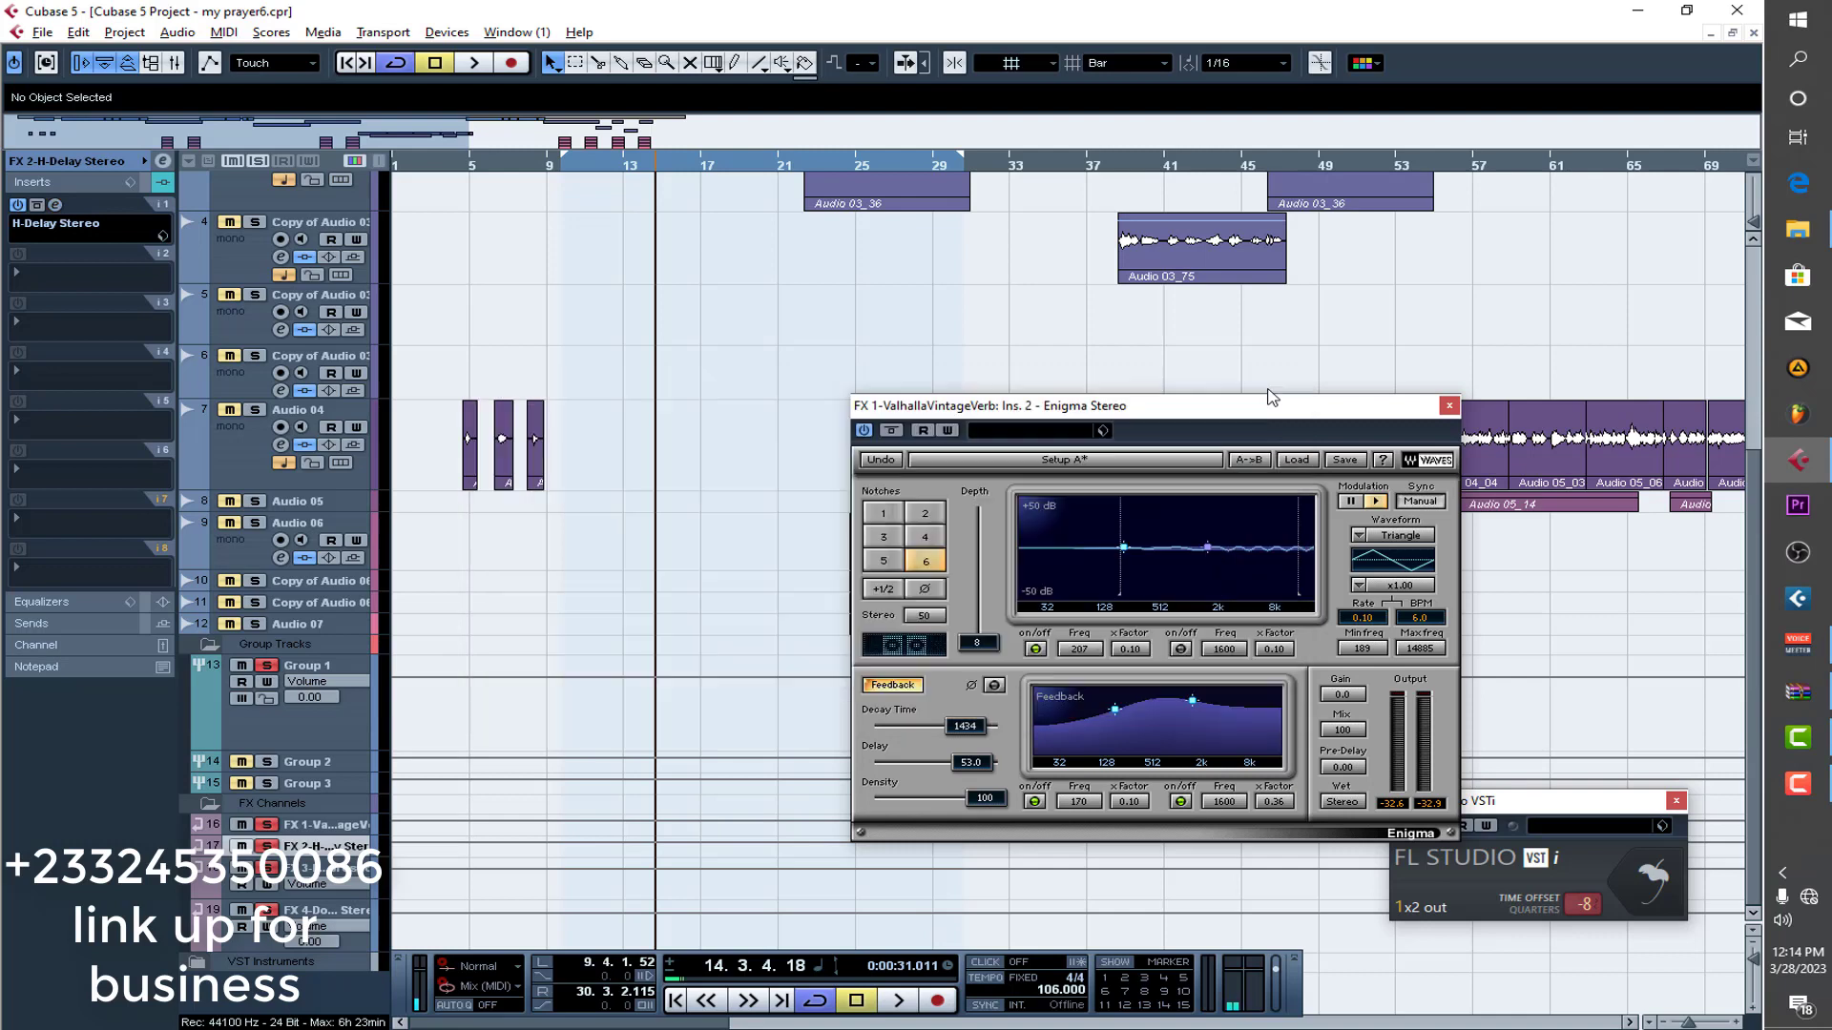
Check the inserts on the FX 3 FET Compressor channel and on Group 1, and close Enigma Stereo.
left_click(336, 864)
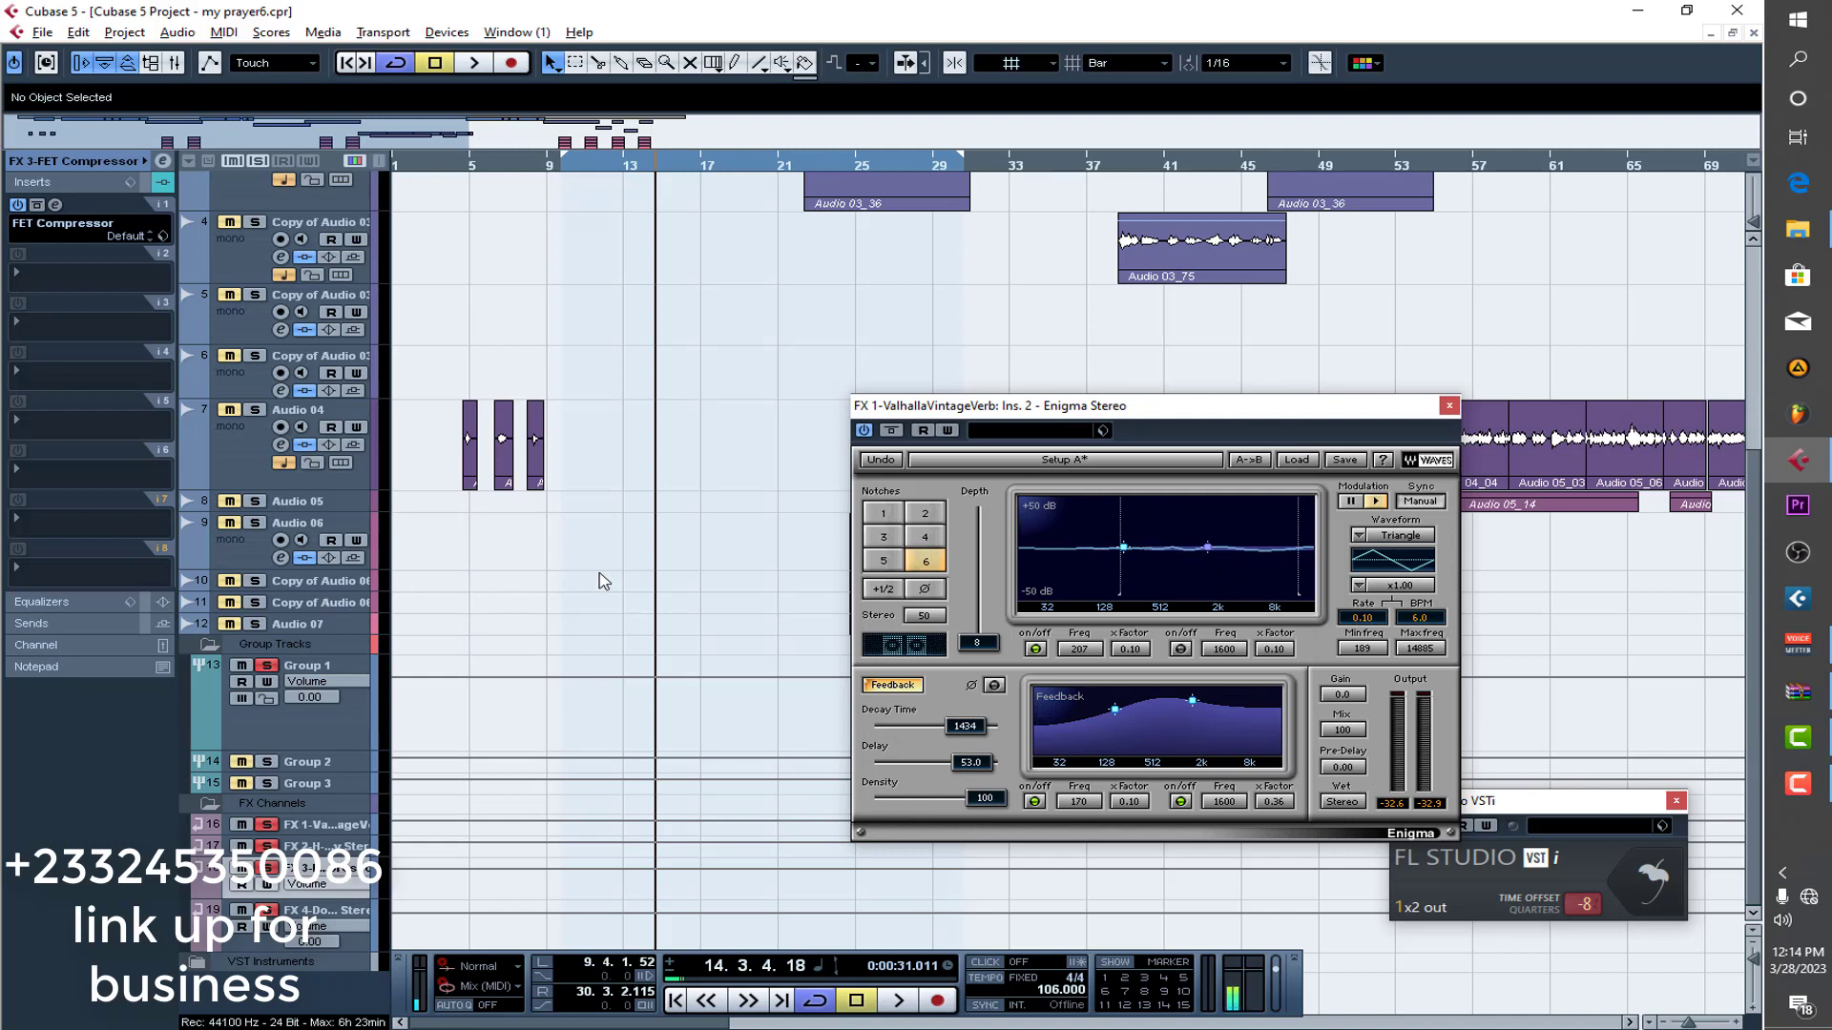
left_click(350, 739)
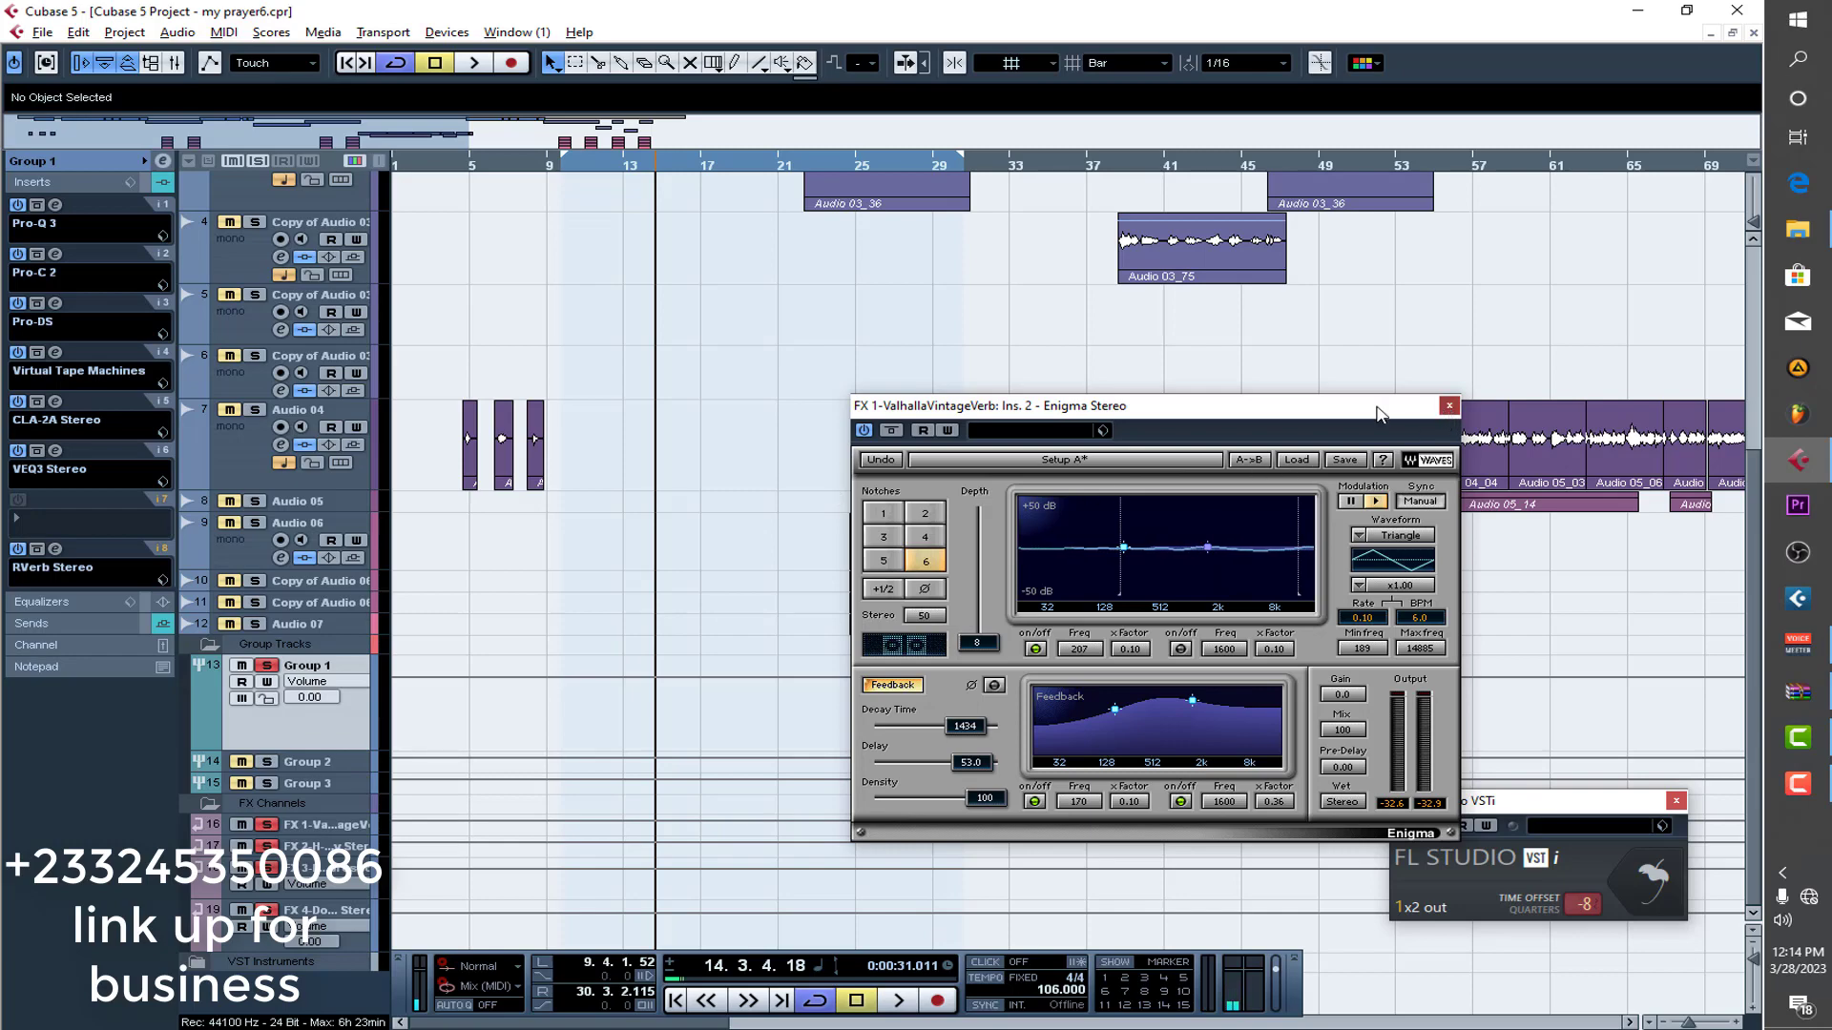
left_click(1448, 405)
Play the vocal from about bar 13 with only Group 1's FX 1 send active, and stop playback.
scroll(888, 415, "up", 4)
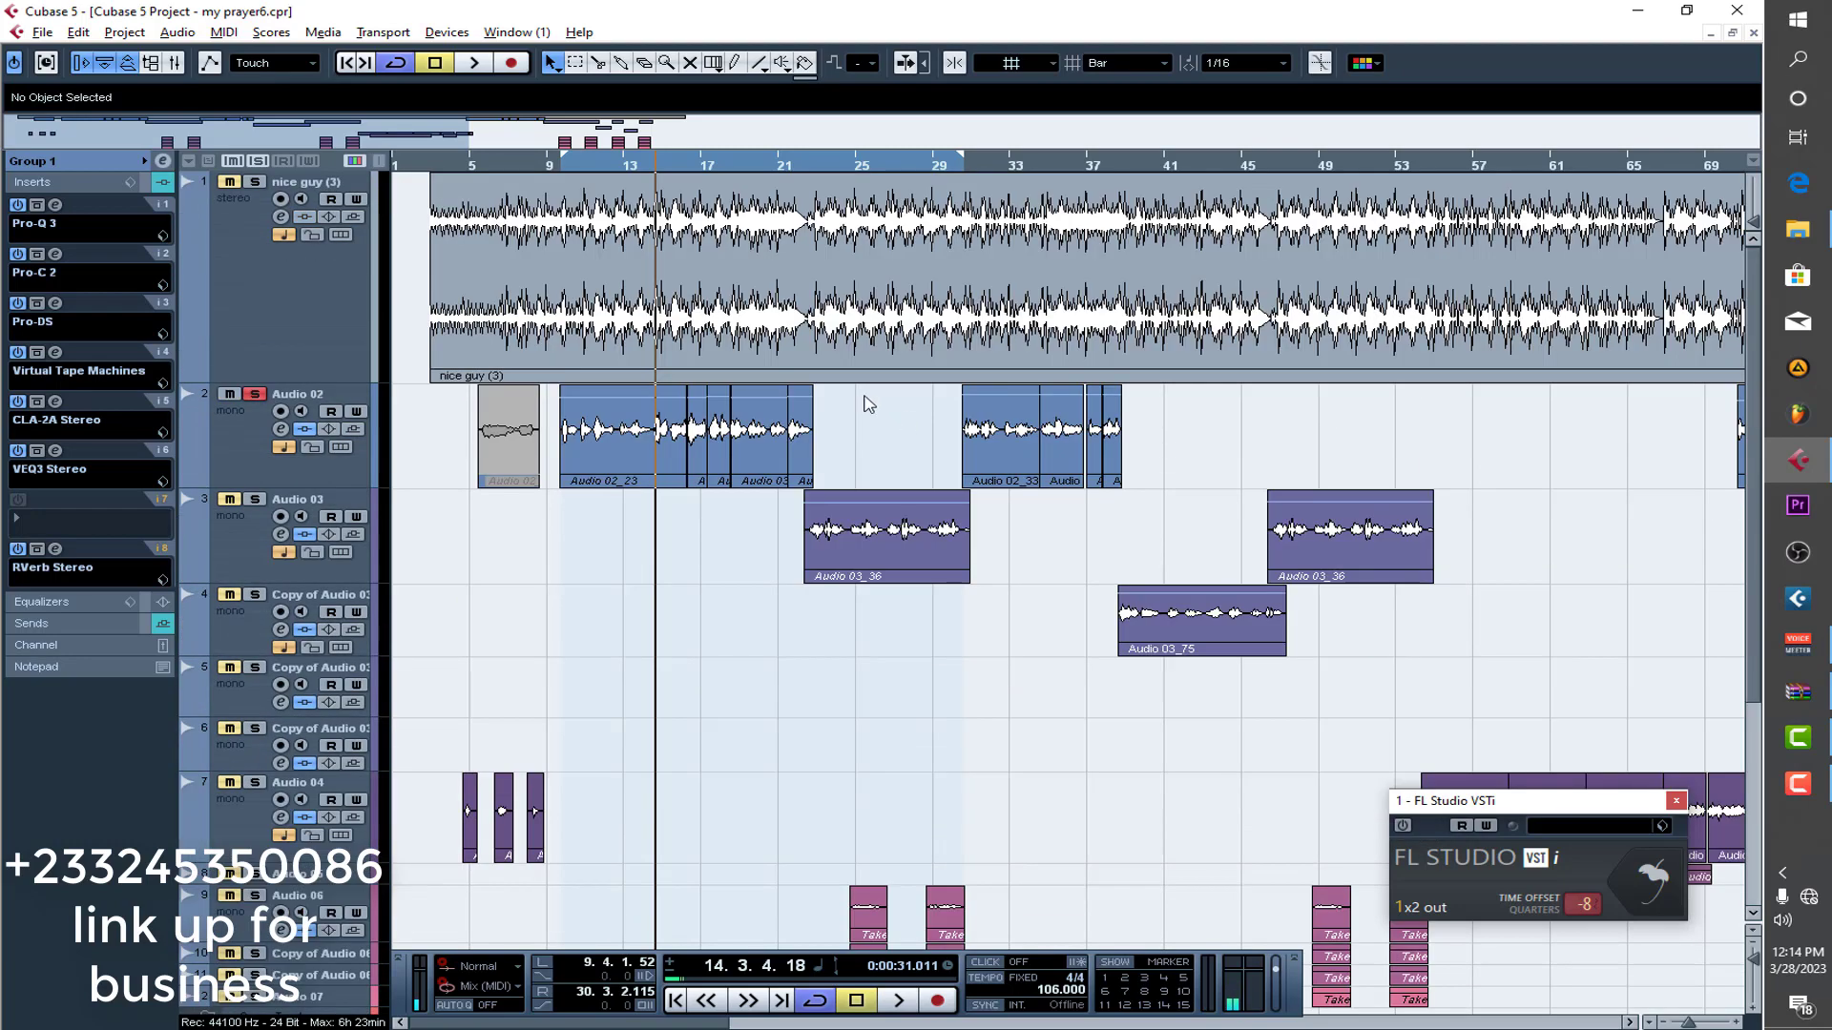
left_click(628, 168)
key("space")
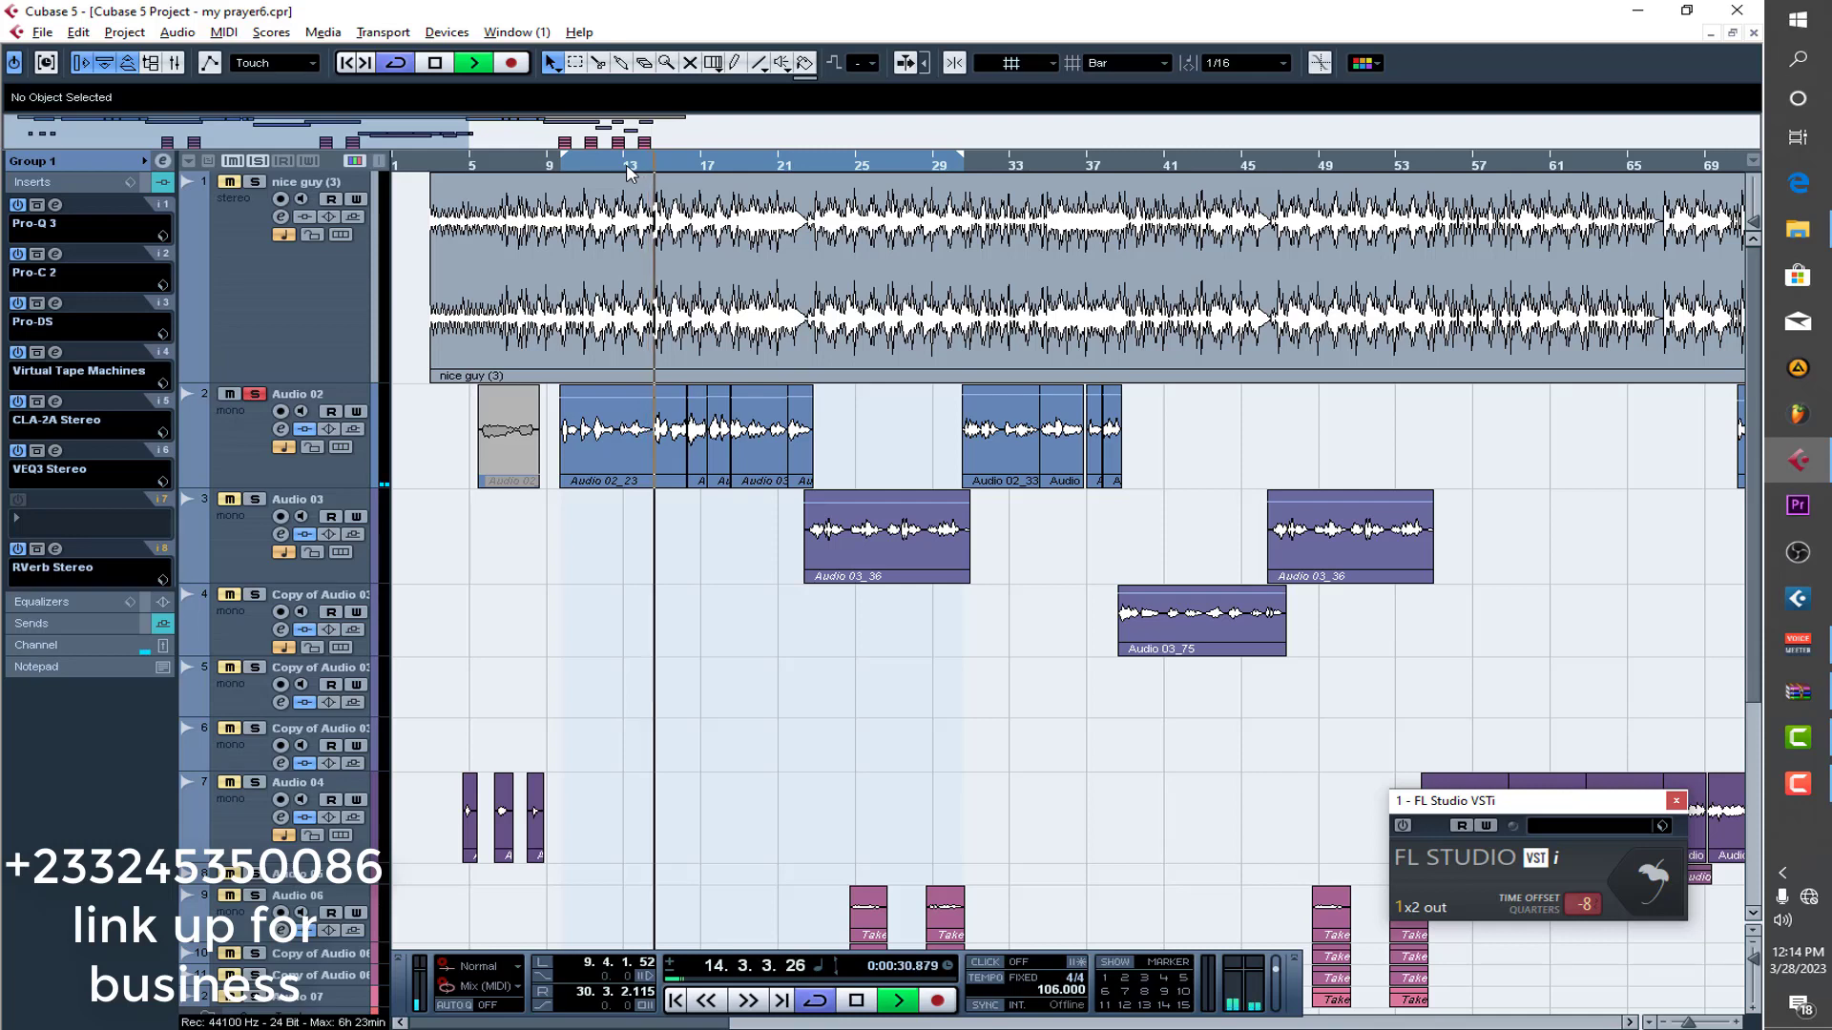
key("space")
Open the FET Compressor insert on the FX 3 channel and examine its settings.
scroll(676, 614, "down", 4)
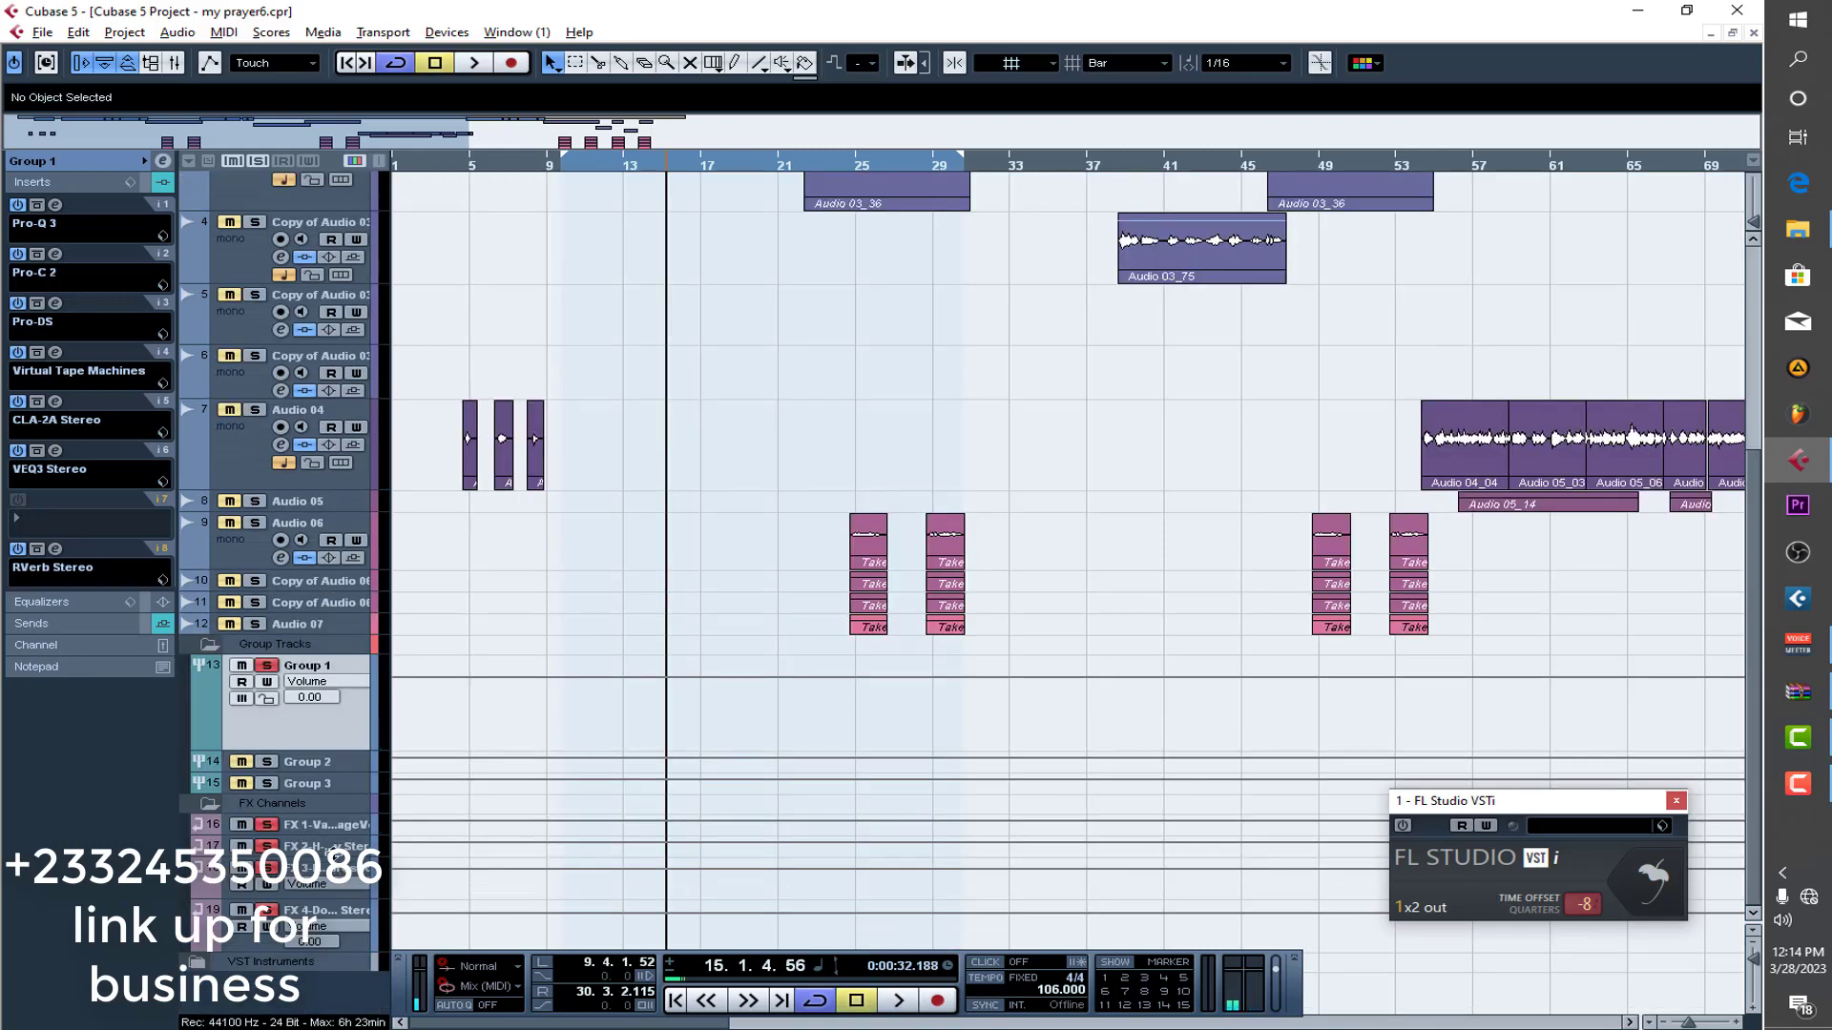
left_click(326, 847)
left_click(331, 868)
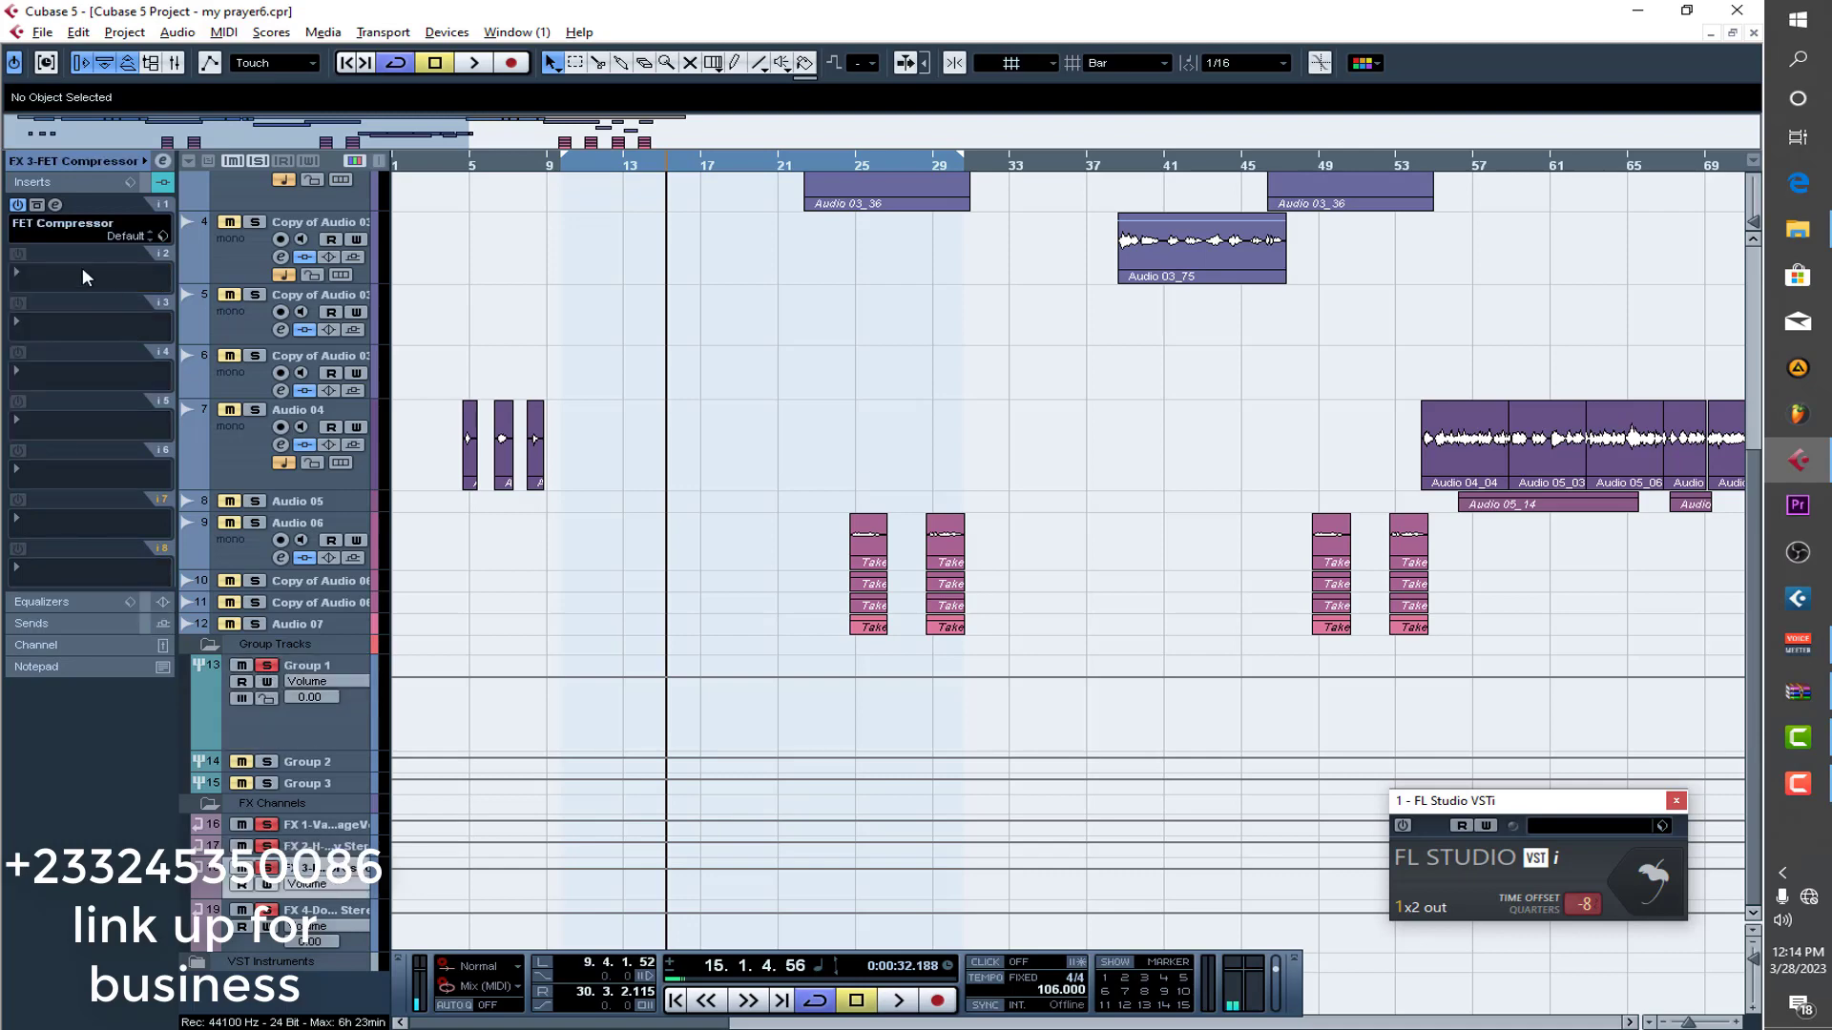
left_click(56, 205)
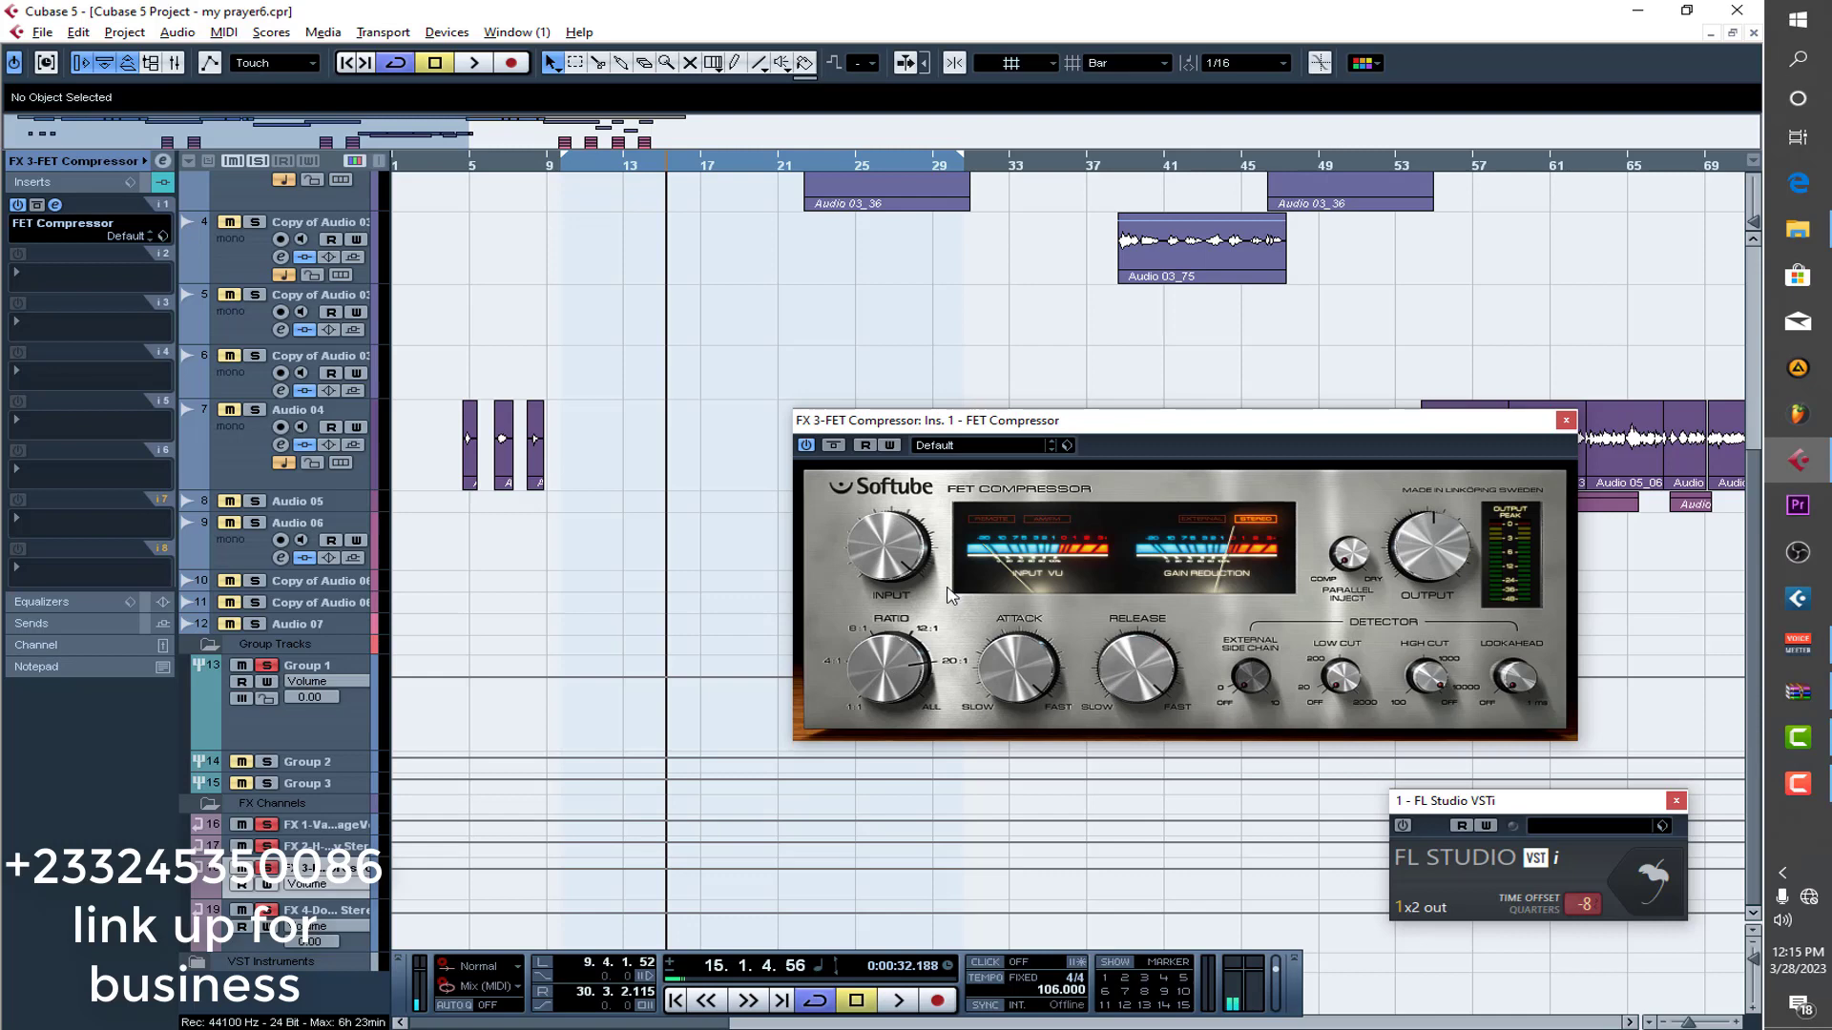
Reactivate the FX 2-H-Delay Stereo and FX 3-FET Compressor sends on Group 1.
left_click(347, 729)
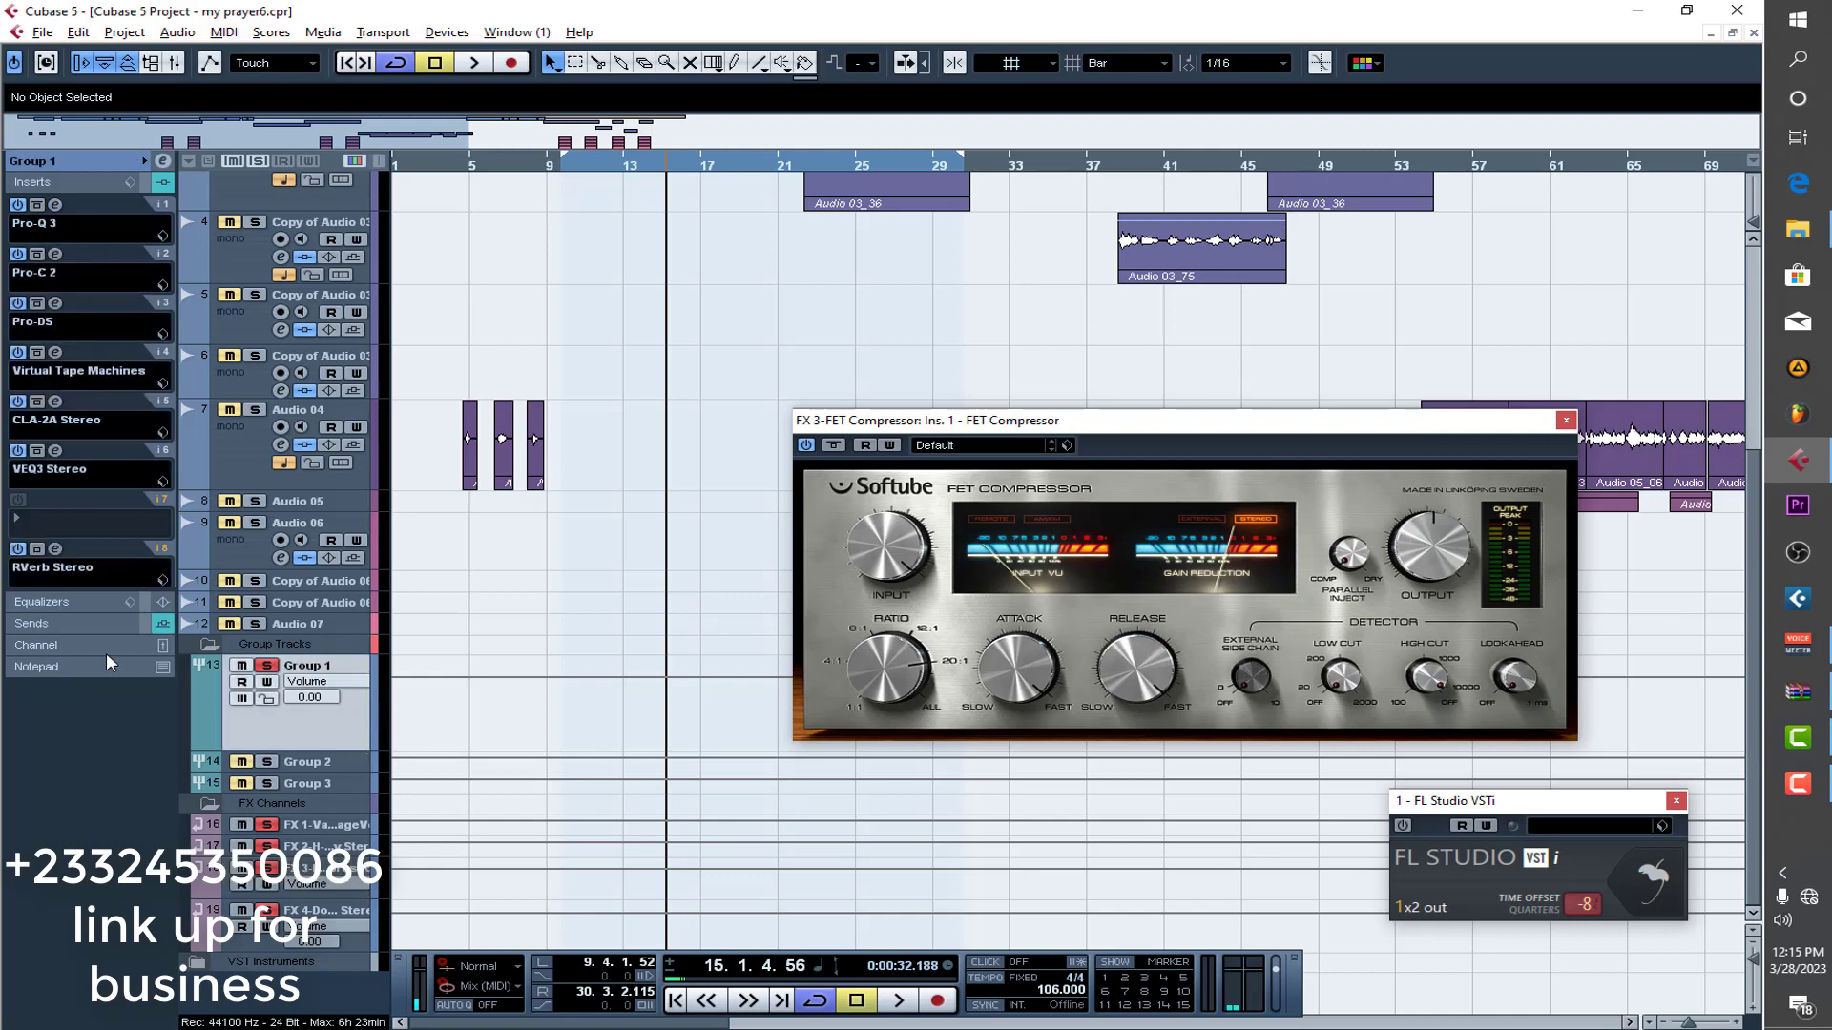
left_click(78, 623)
left_click(23, 303)
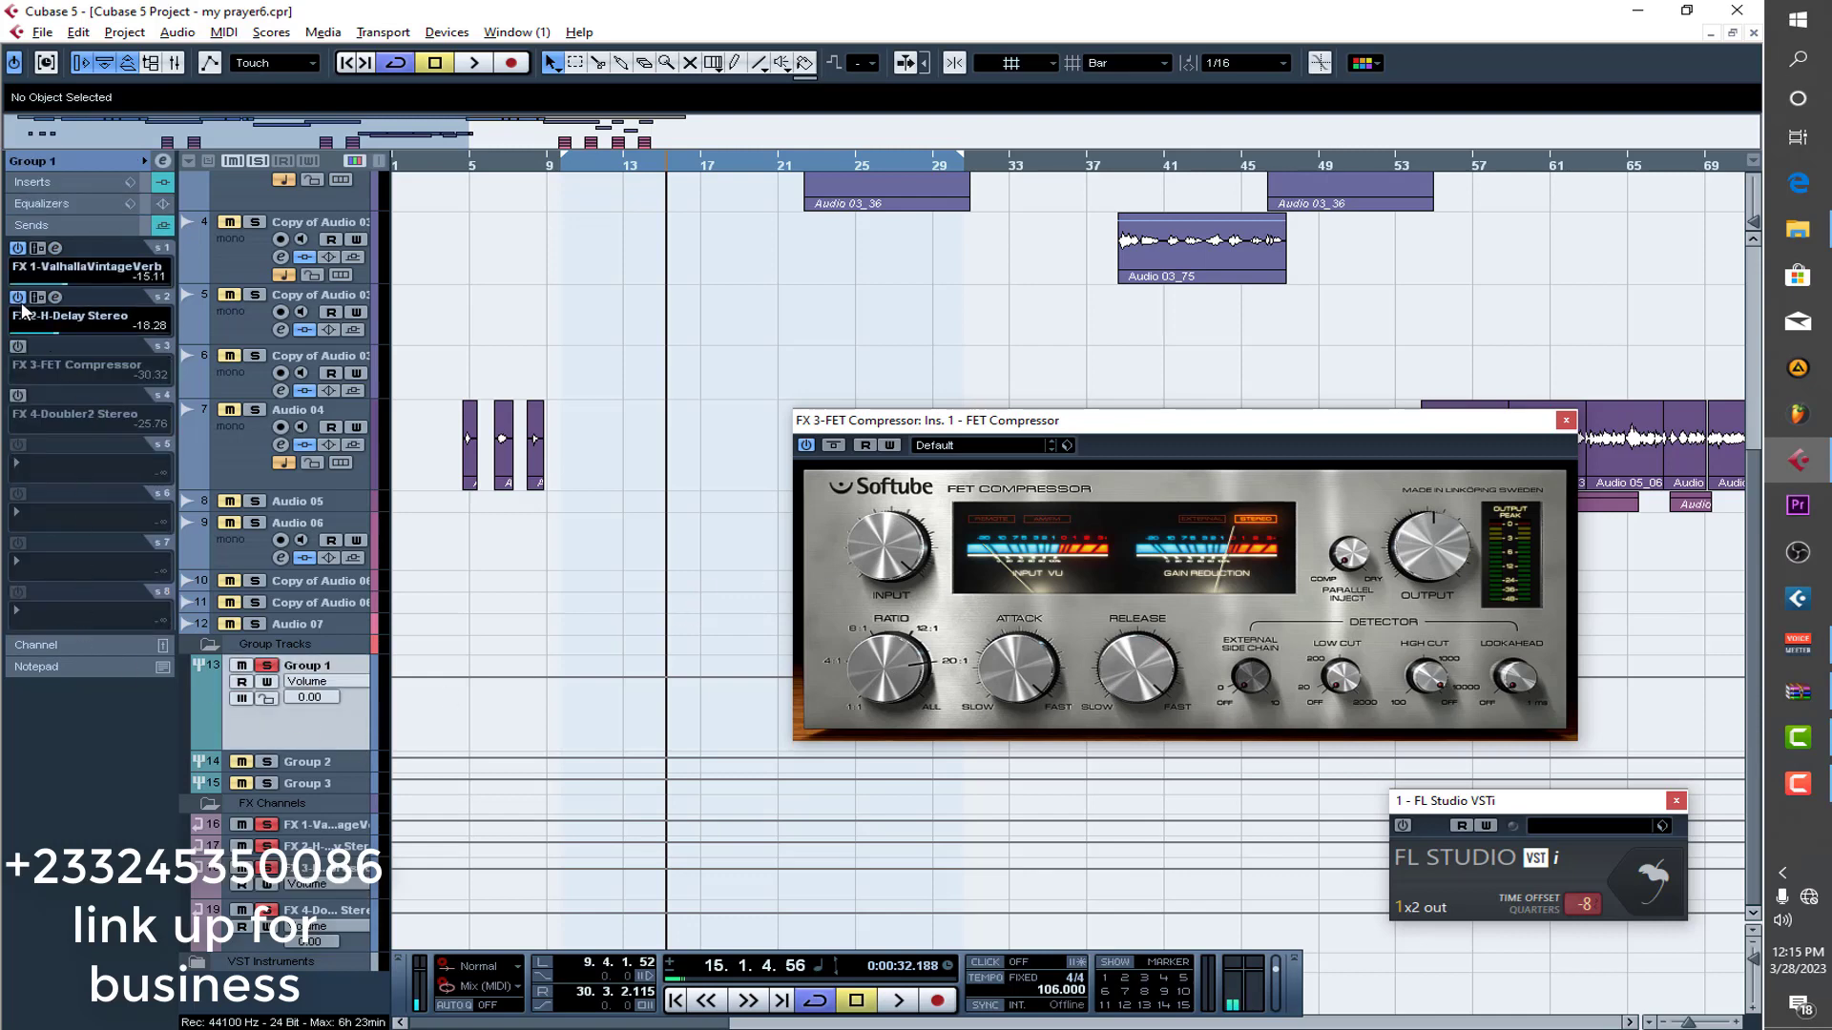
left_click(21, 348)
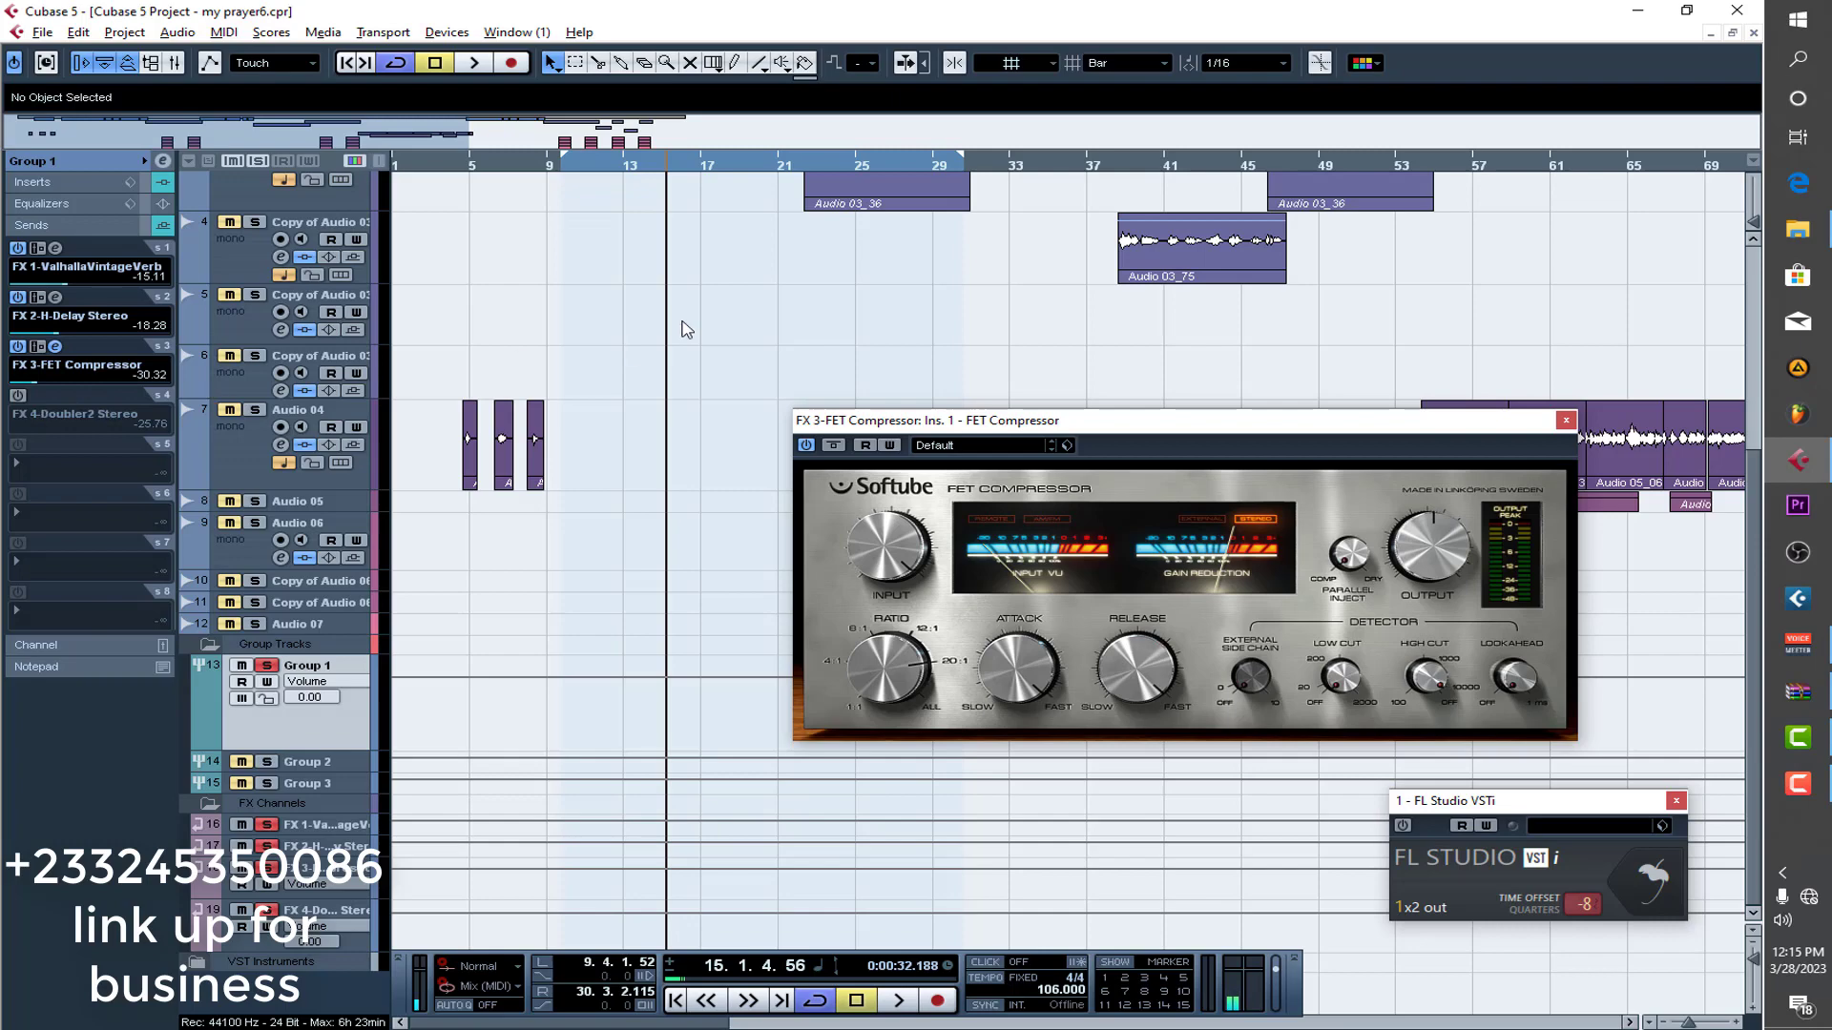
Audition the vocal from about bar 13 with the FX 3-FET Compressor send raised to 6.02, and return the send to -30.32.
scroll(668, 296, "up", 4)
left_click(632, 165)
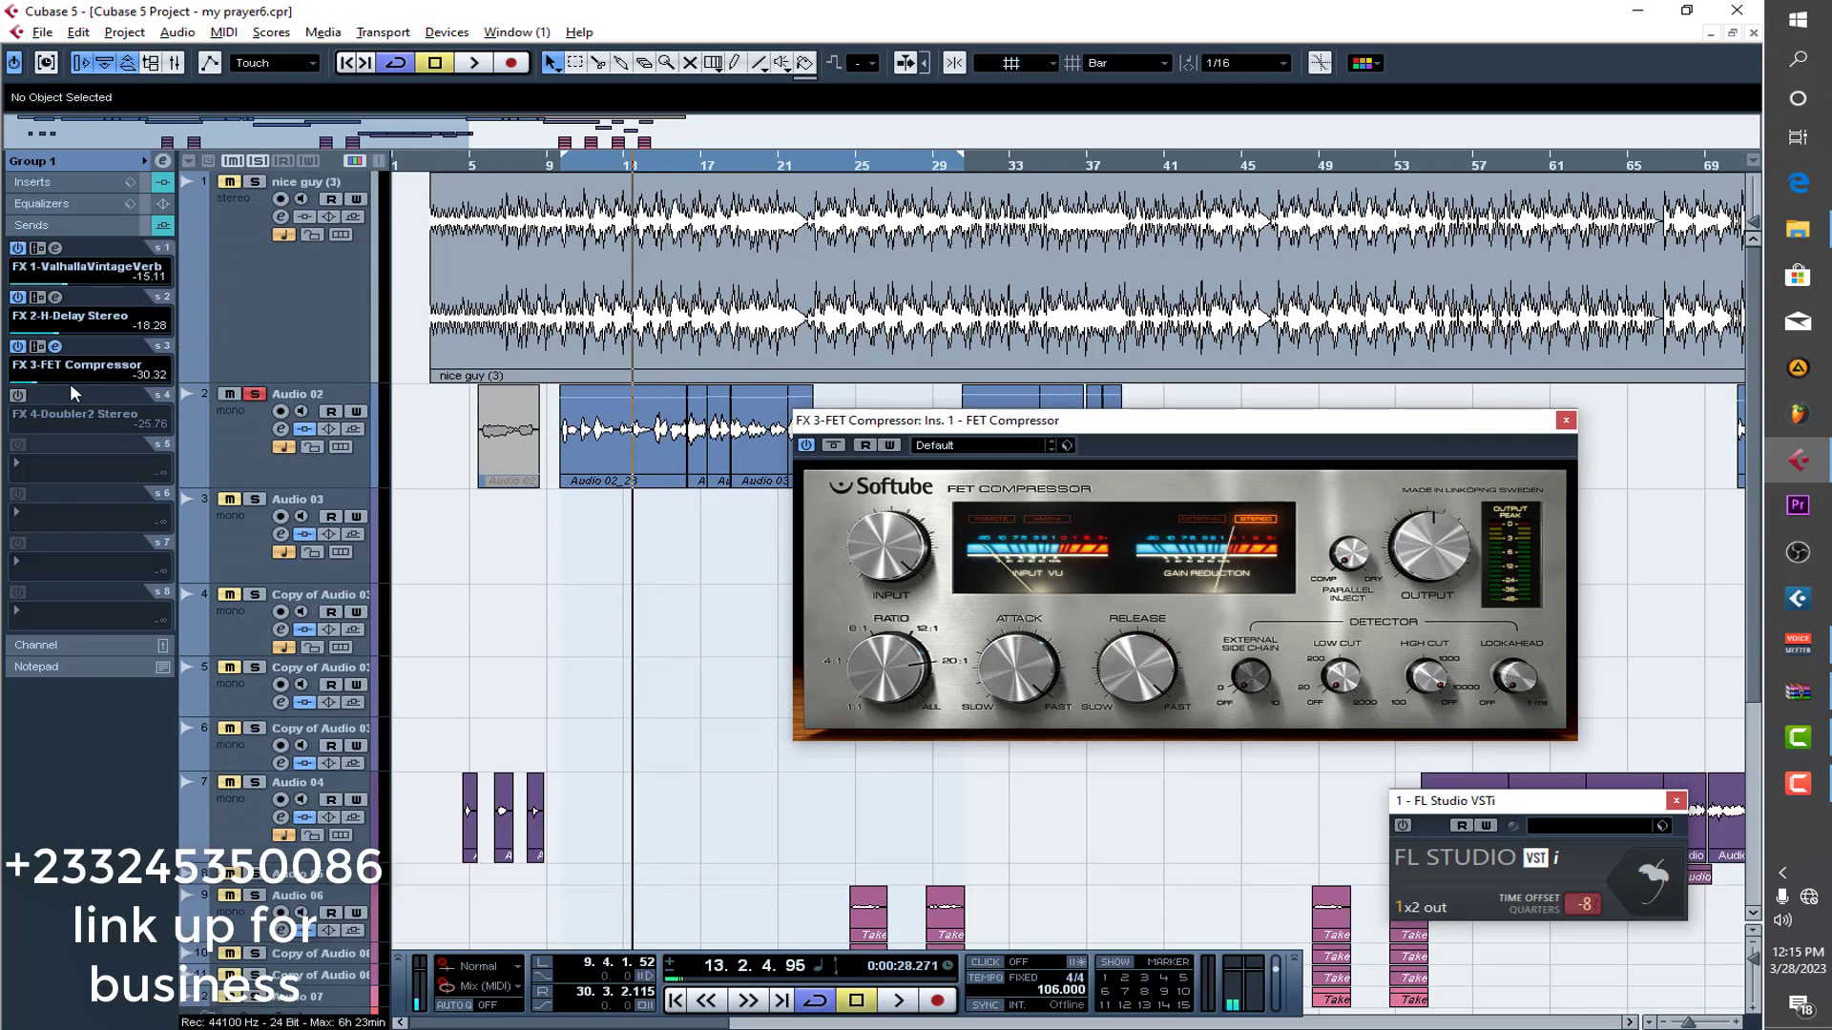
key("space")
left_click_drag(42, 393, 170, 395)
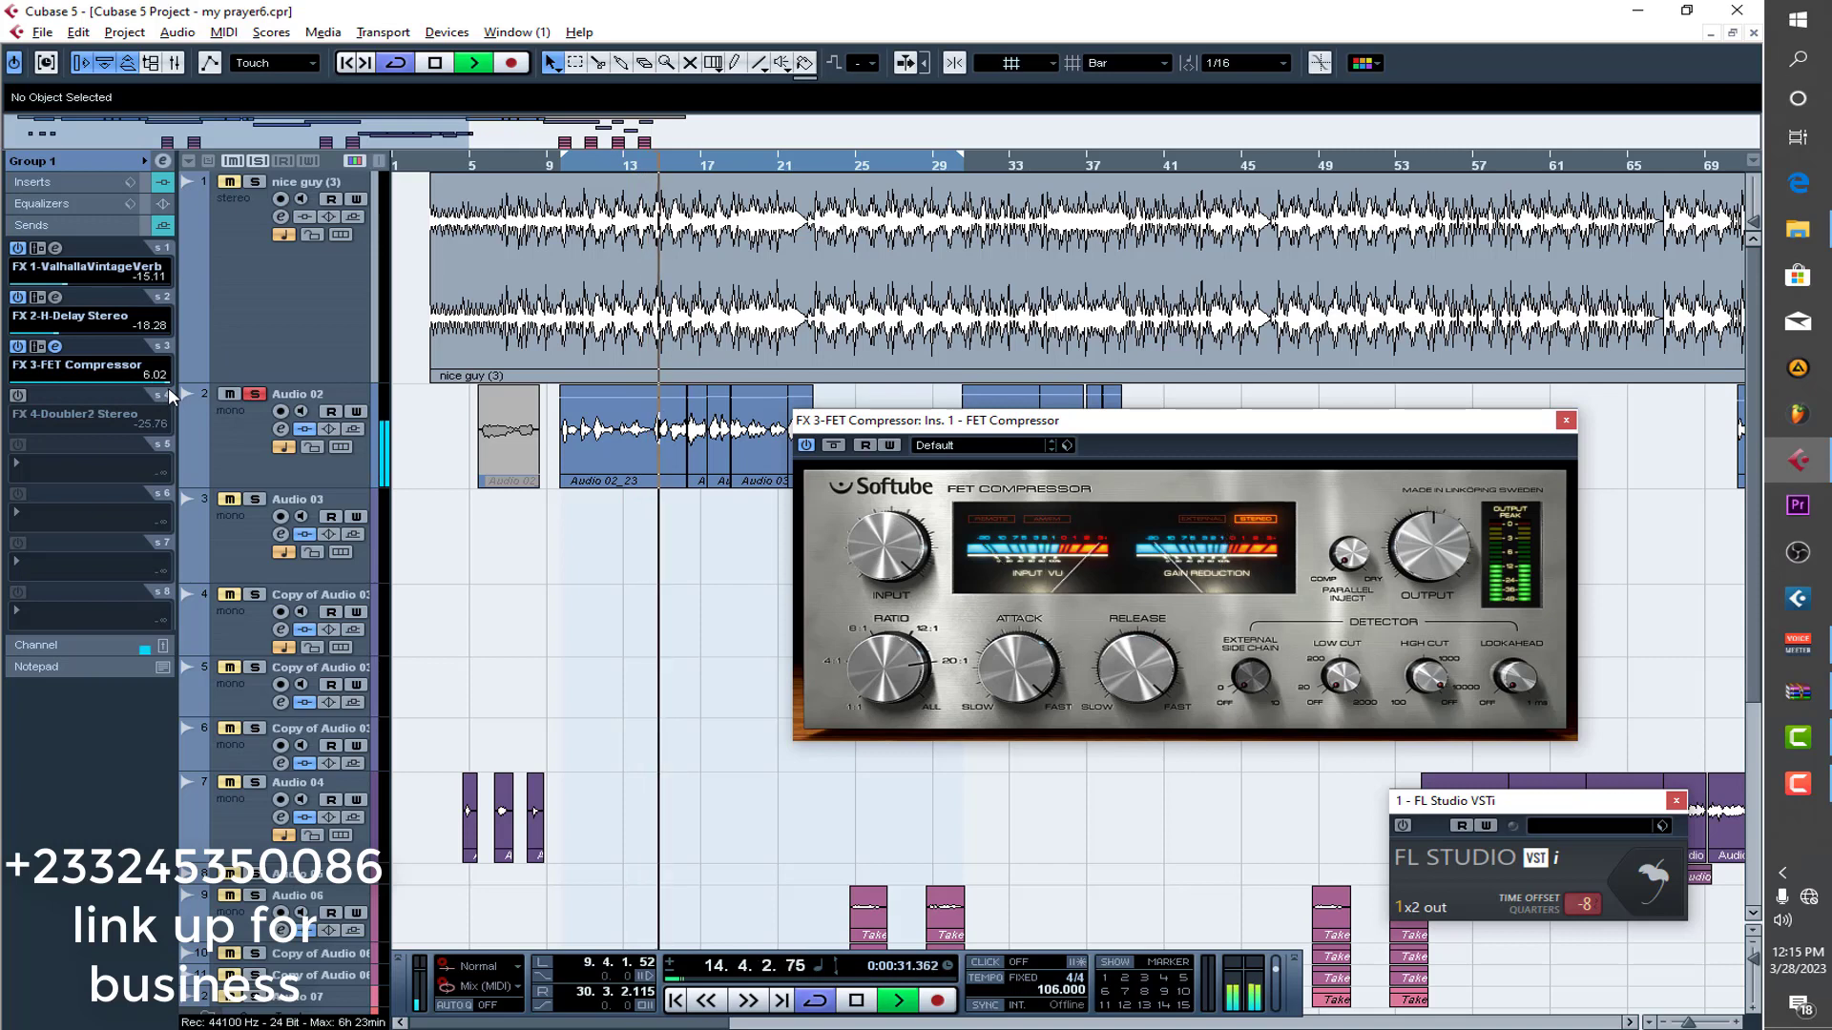
key("space")
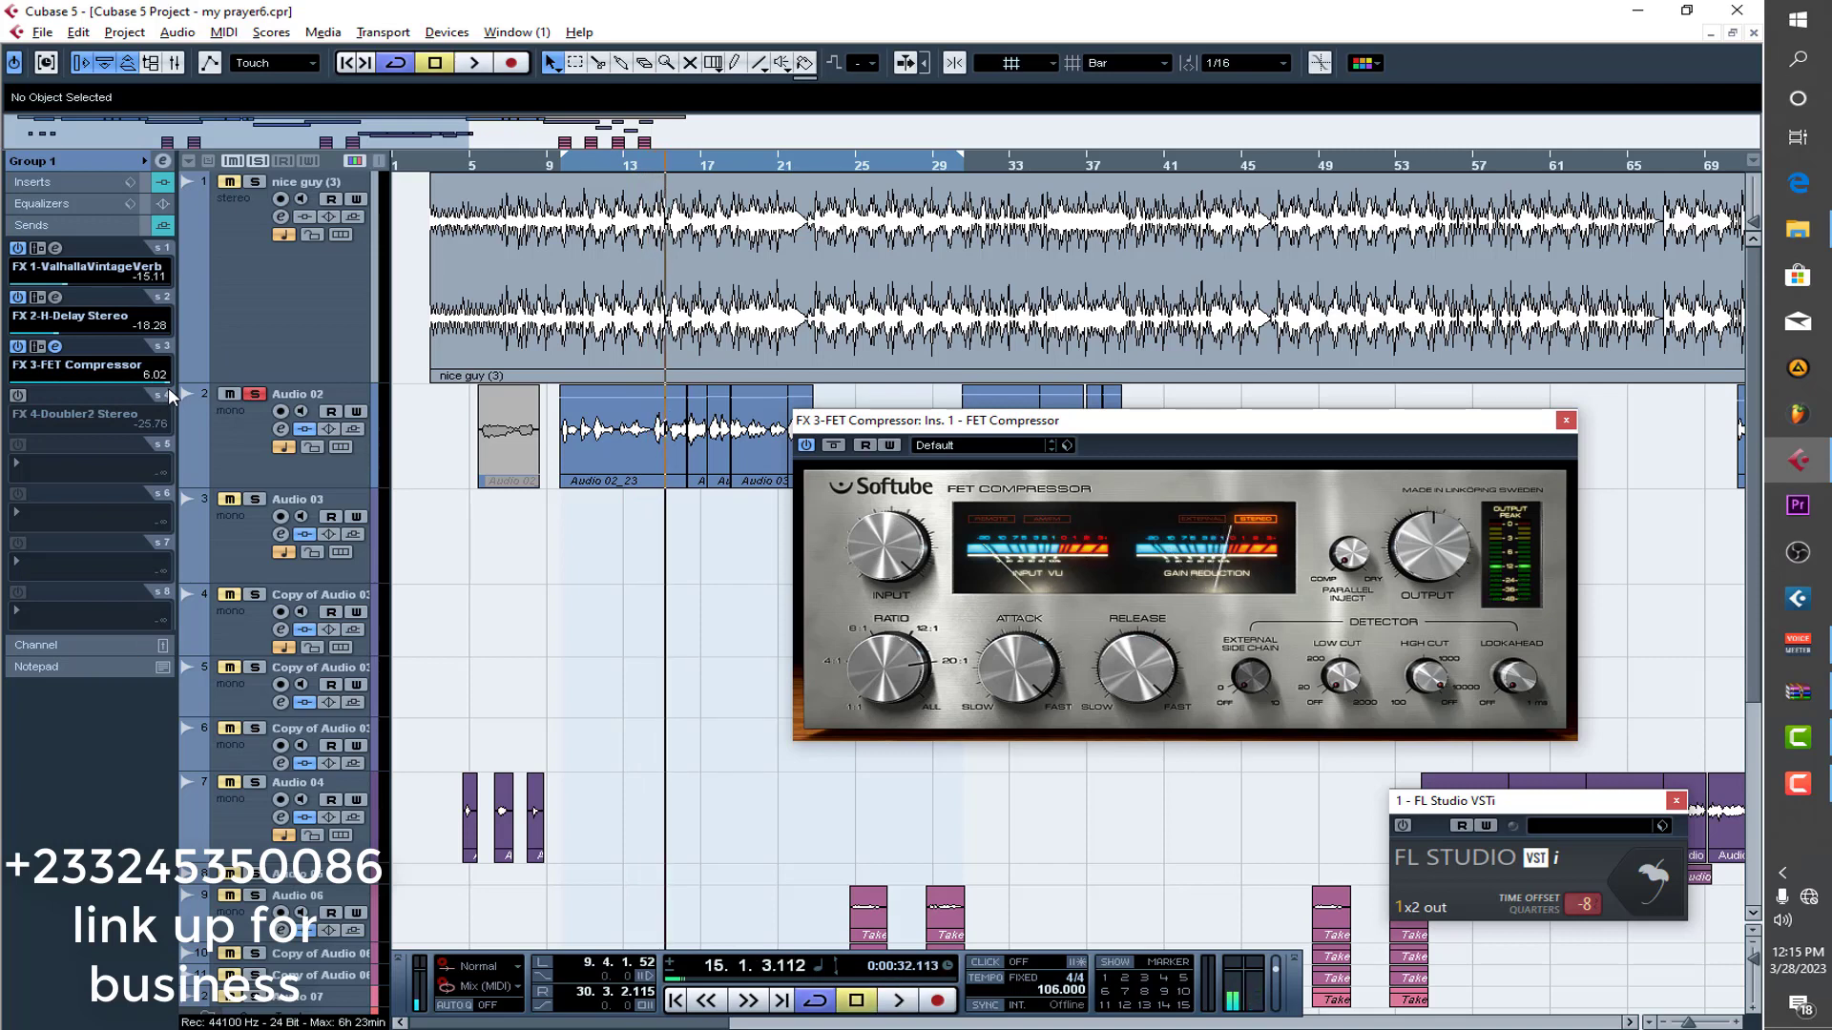
left_click_drag(168, 387, 29, 394)
left_click_drag(28, 389, 40, 391)
left_click_drag(40, 391, 34, 391)
Reactivate the FX 4-Doubler2 Stereo send on Group 1.
scroll(549, 662, "down", 5)
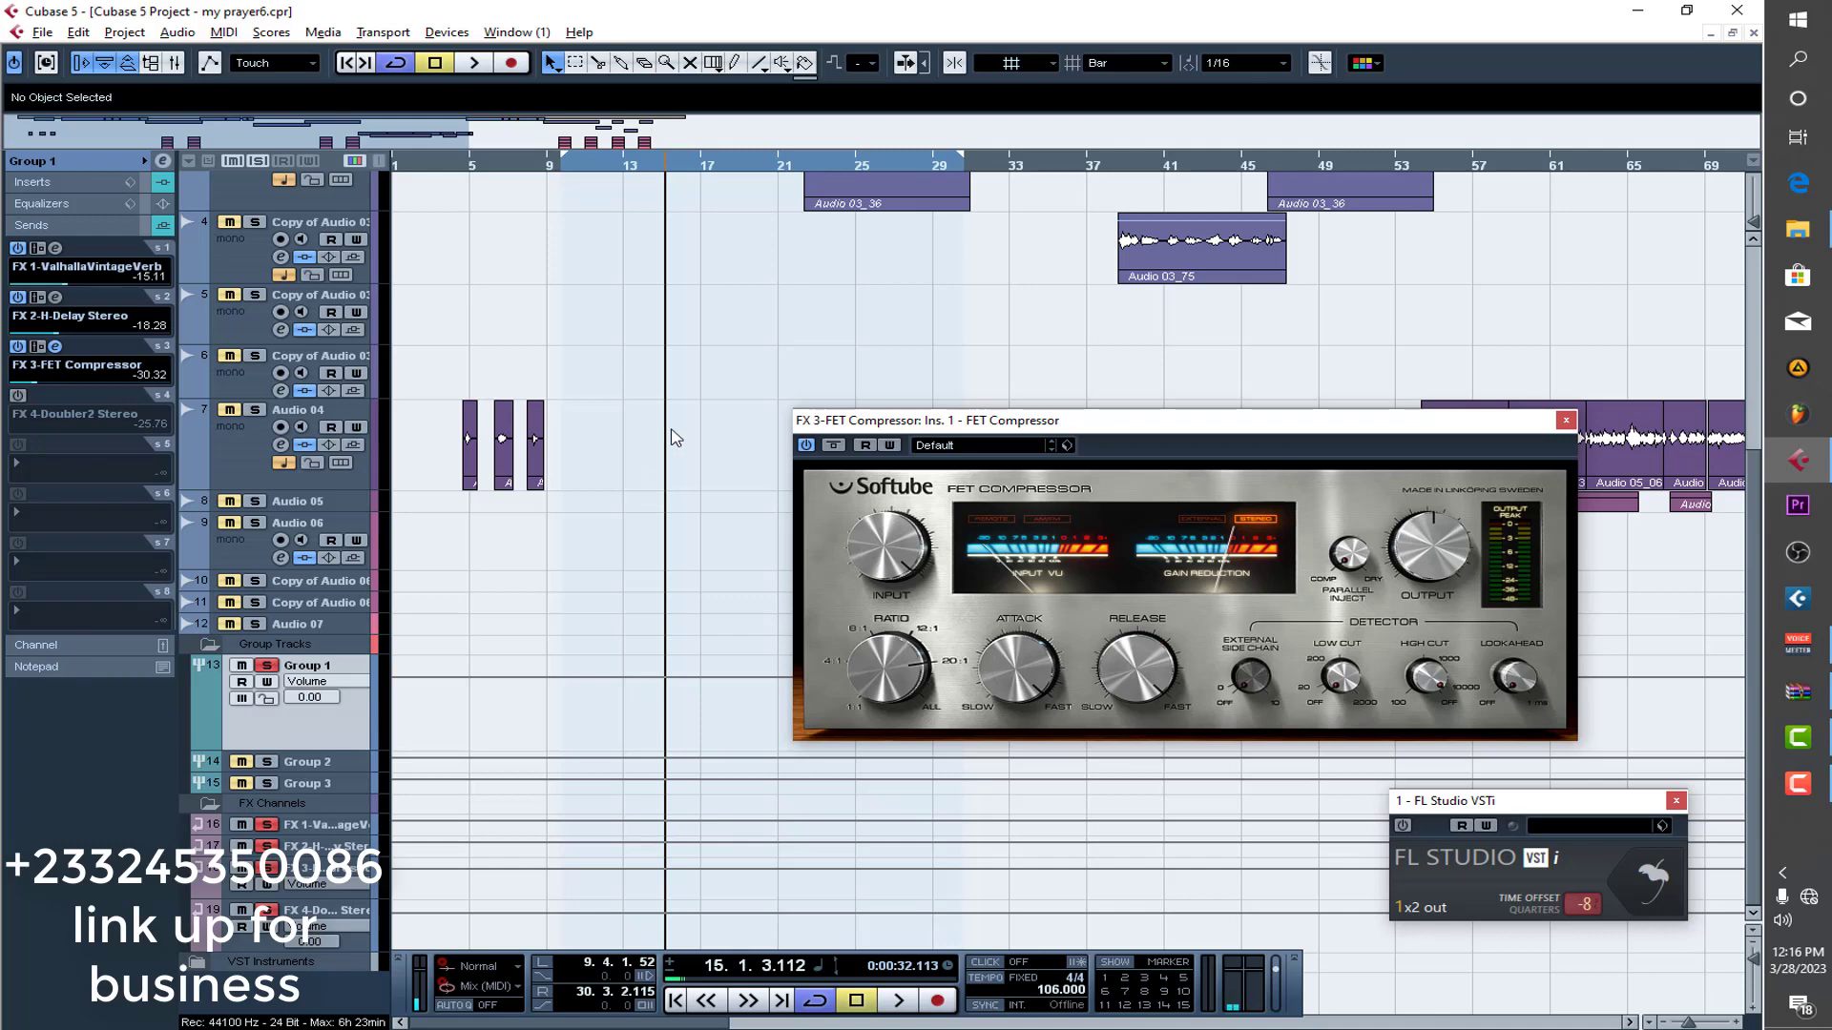
left_click(17, 395)
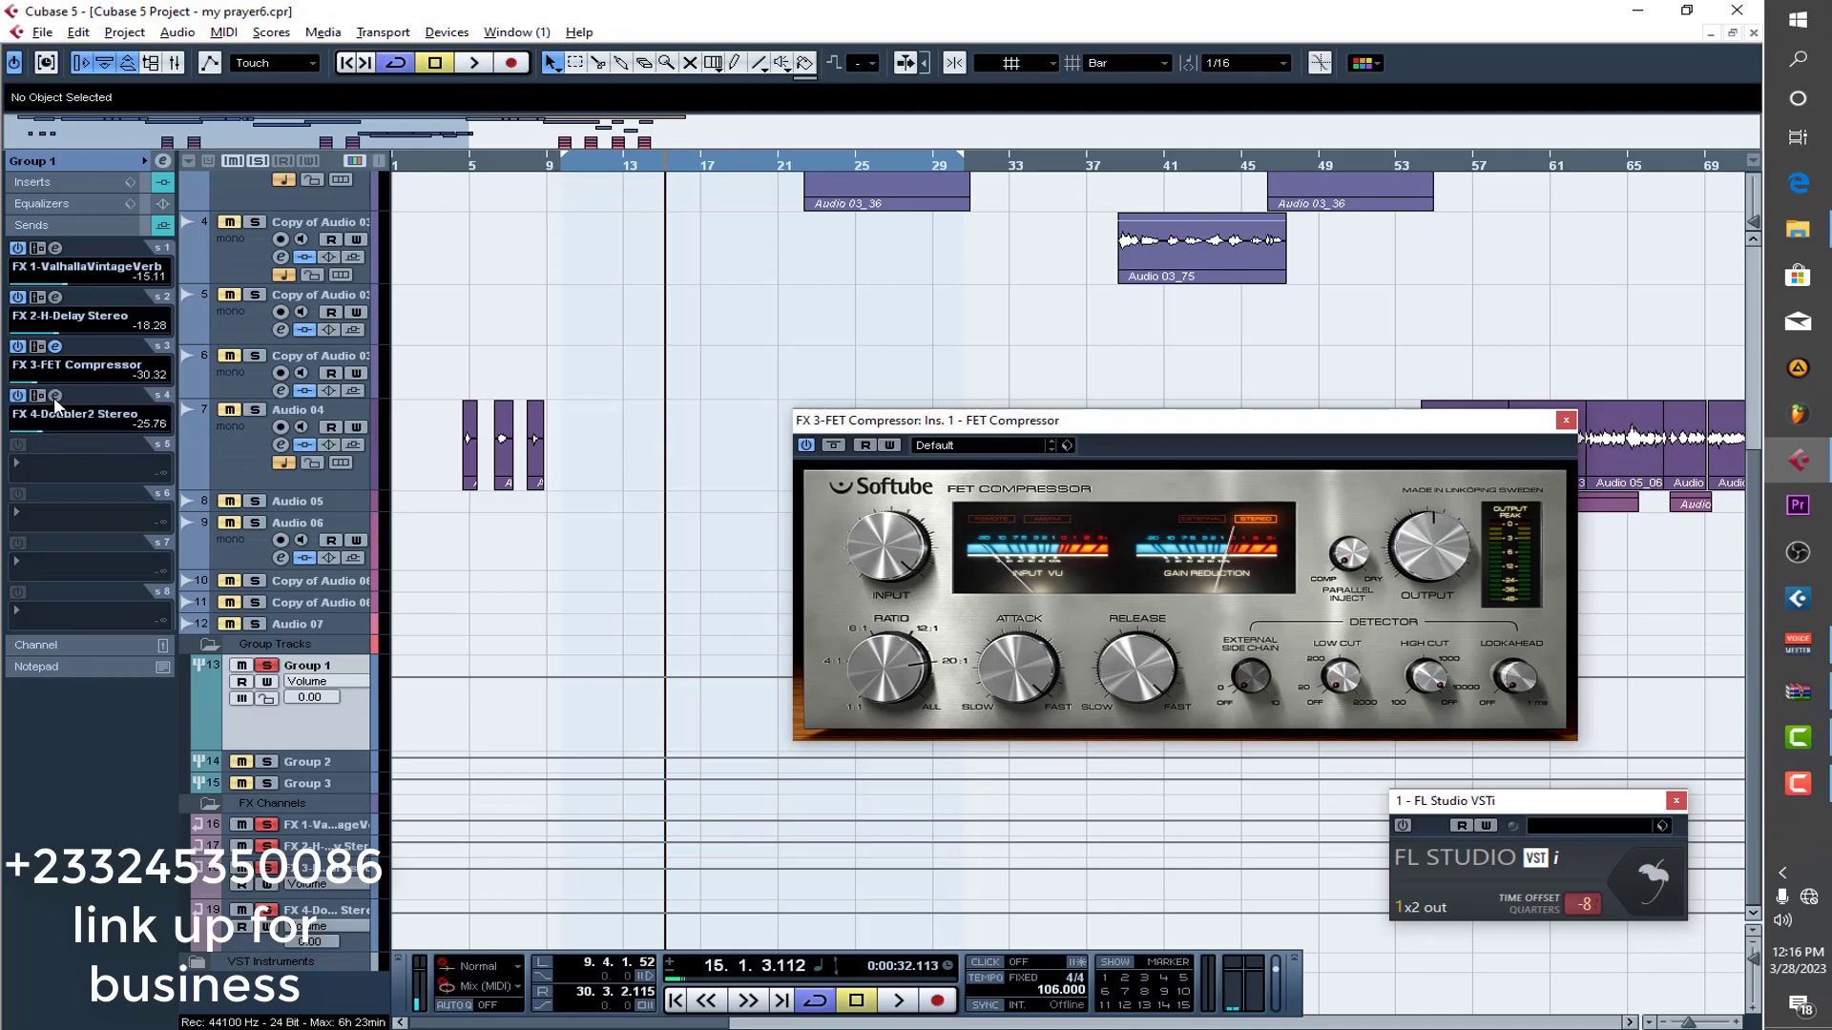
Open the Doubler2 Stereo insert on the FX 4 channel and check its Direct signal switch.
left_click(54, 396)
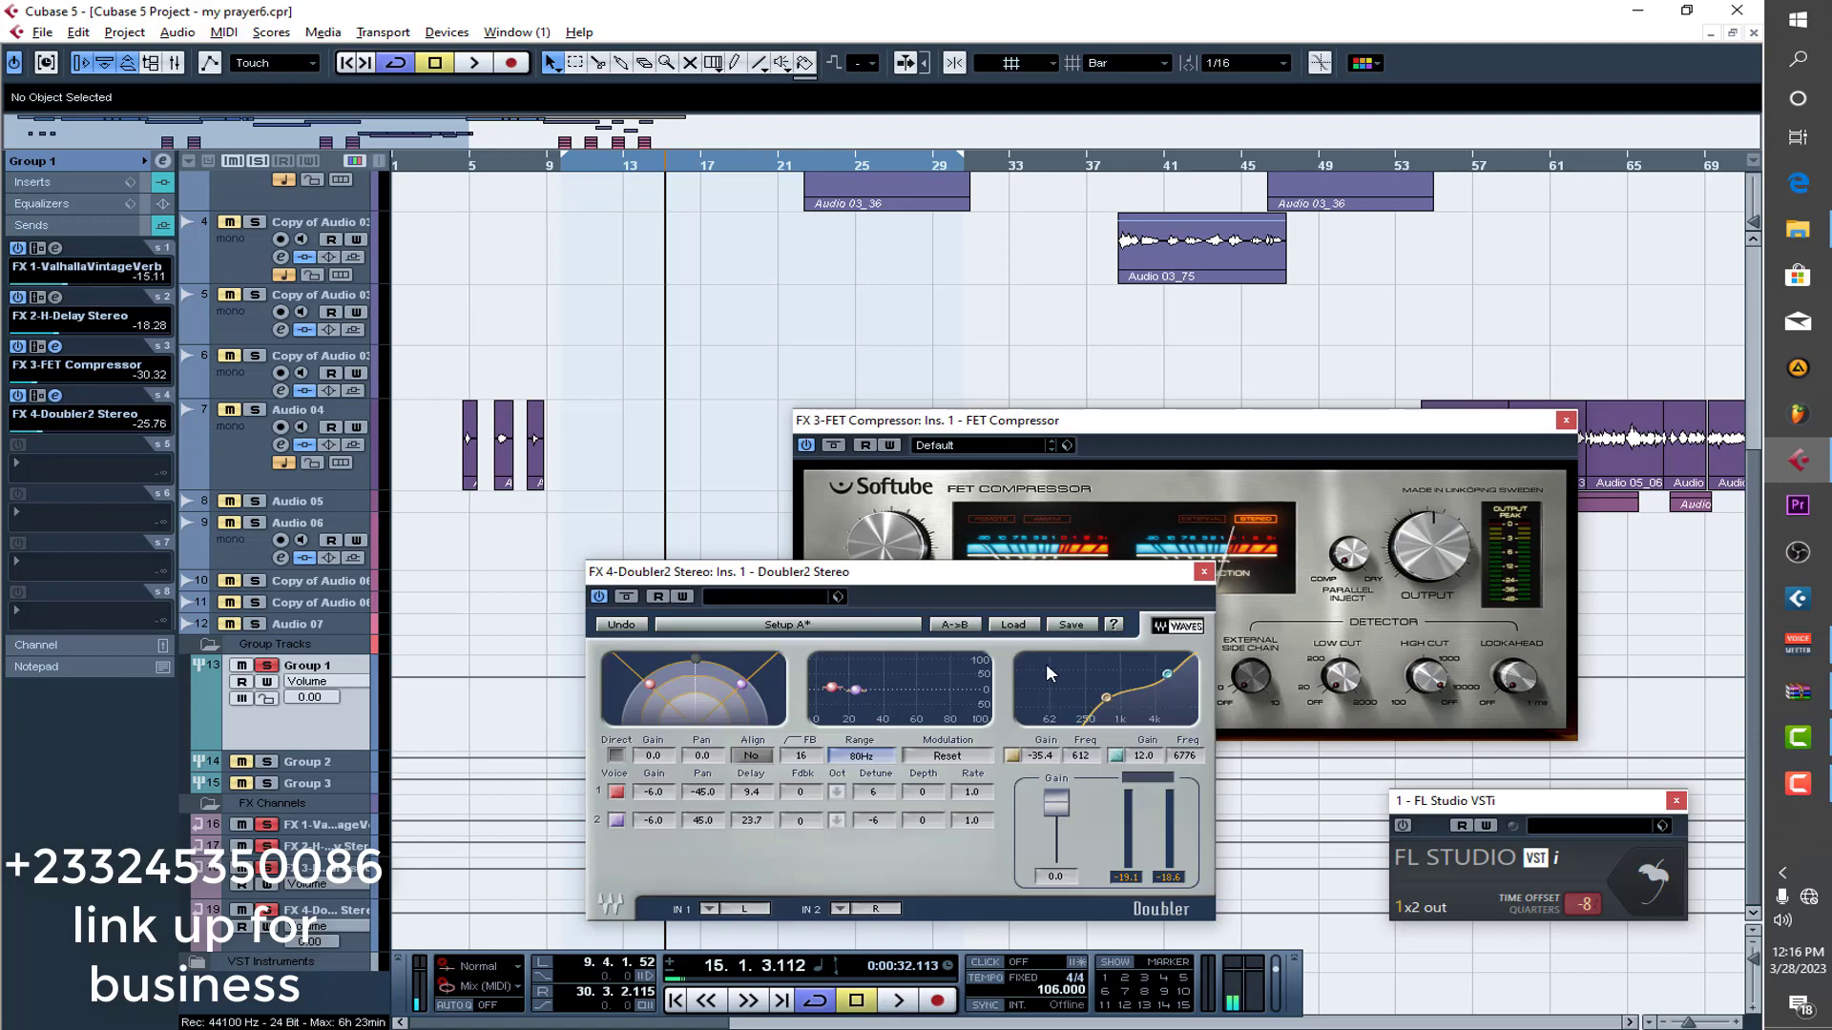
left_click(616, 757)
left_click(616, 755)
Audition the vocal from about bar 13 with the FX 4-Doubler2 Stereo send raised to 6.02, and lower the send to -25.10.
left_click_drag(46, 441, 174, 441)
scroll(608, 381, "up", 4)
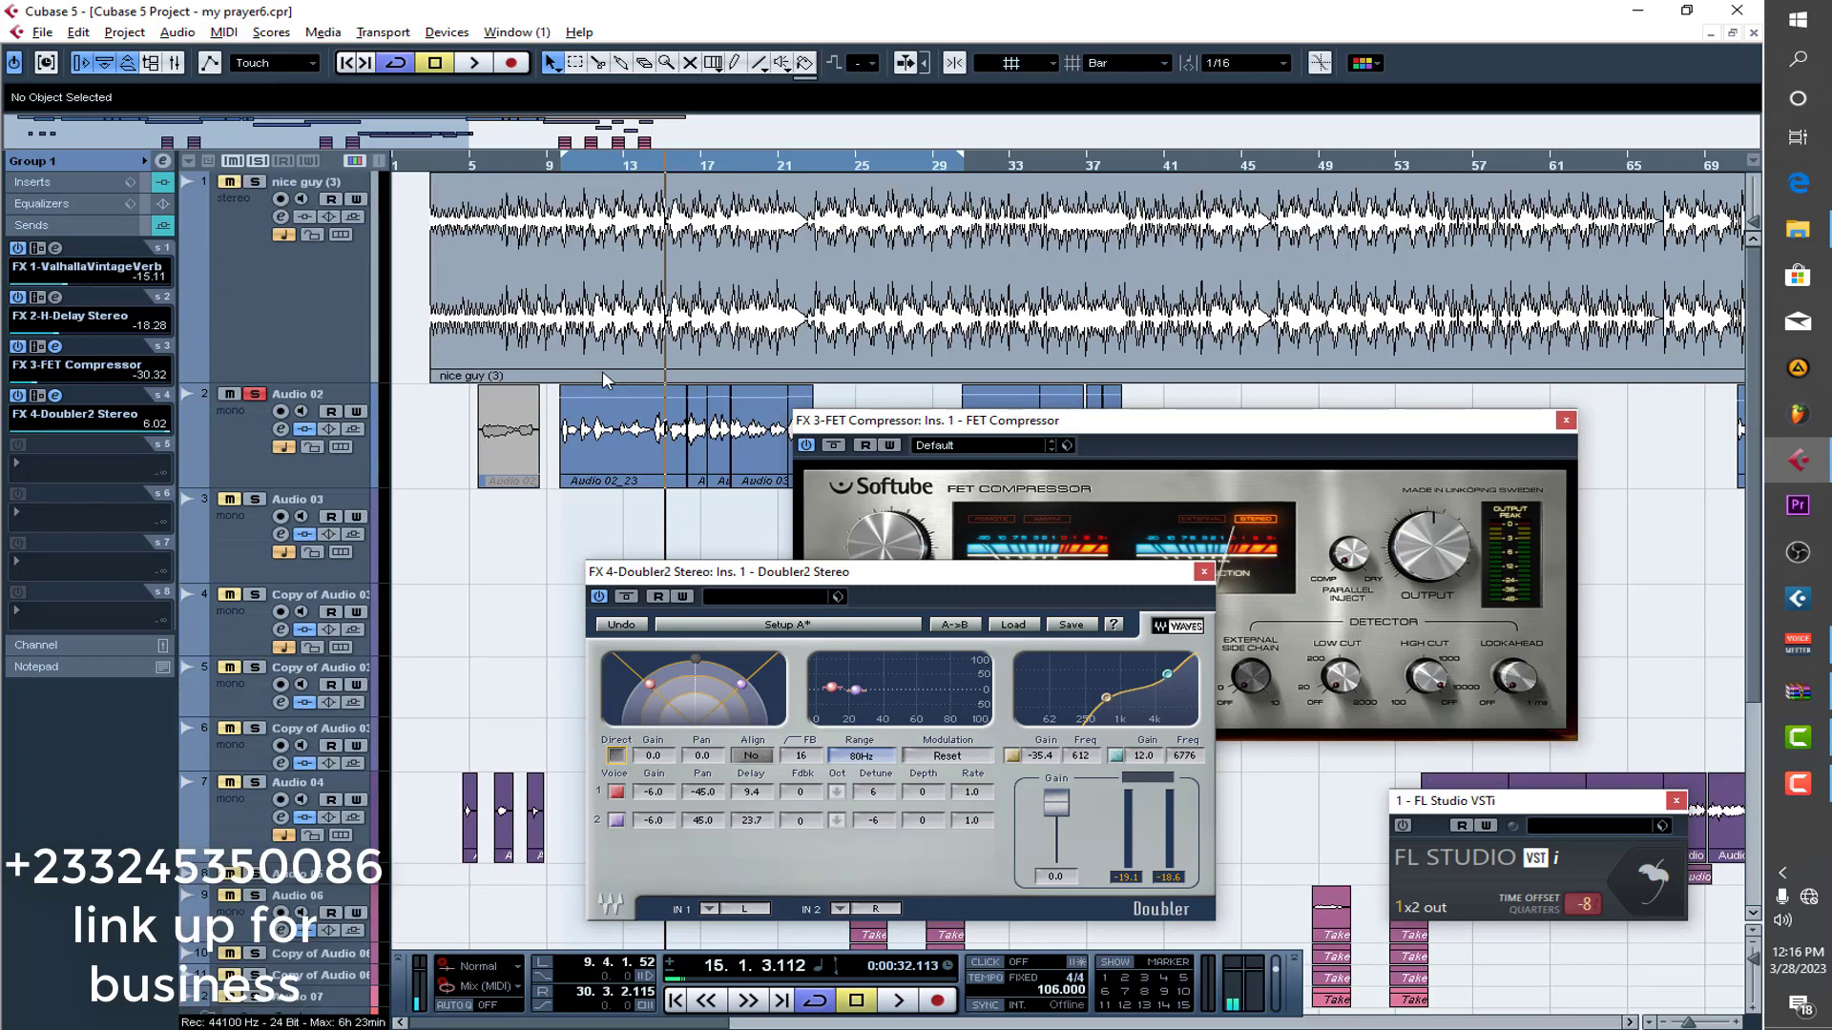
left_click(621, 172)
key("space")
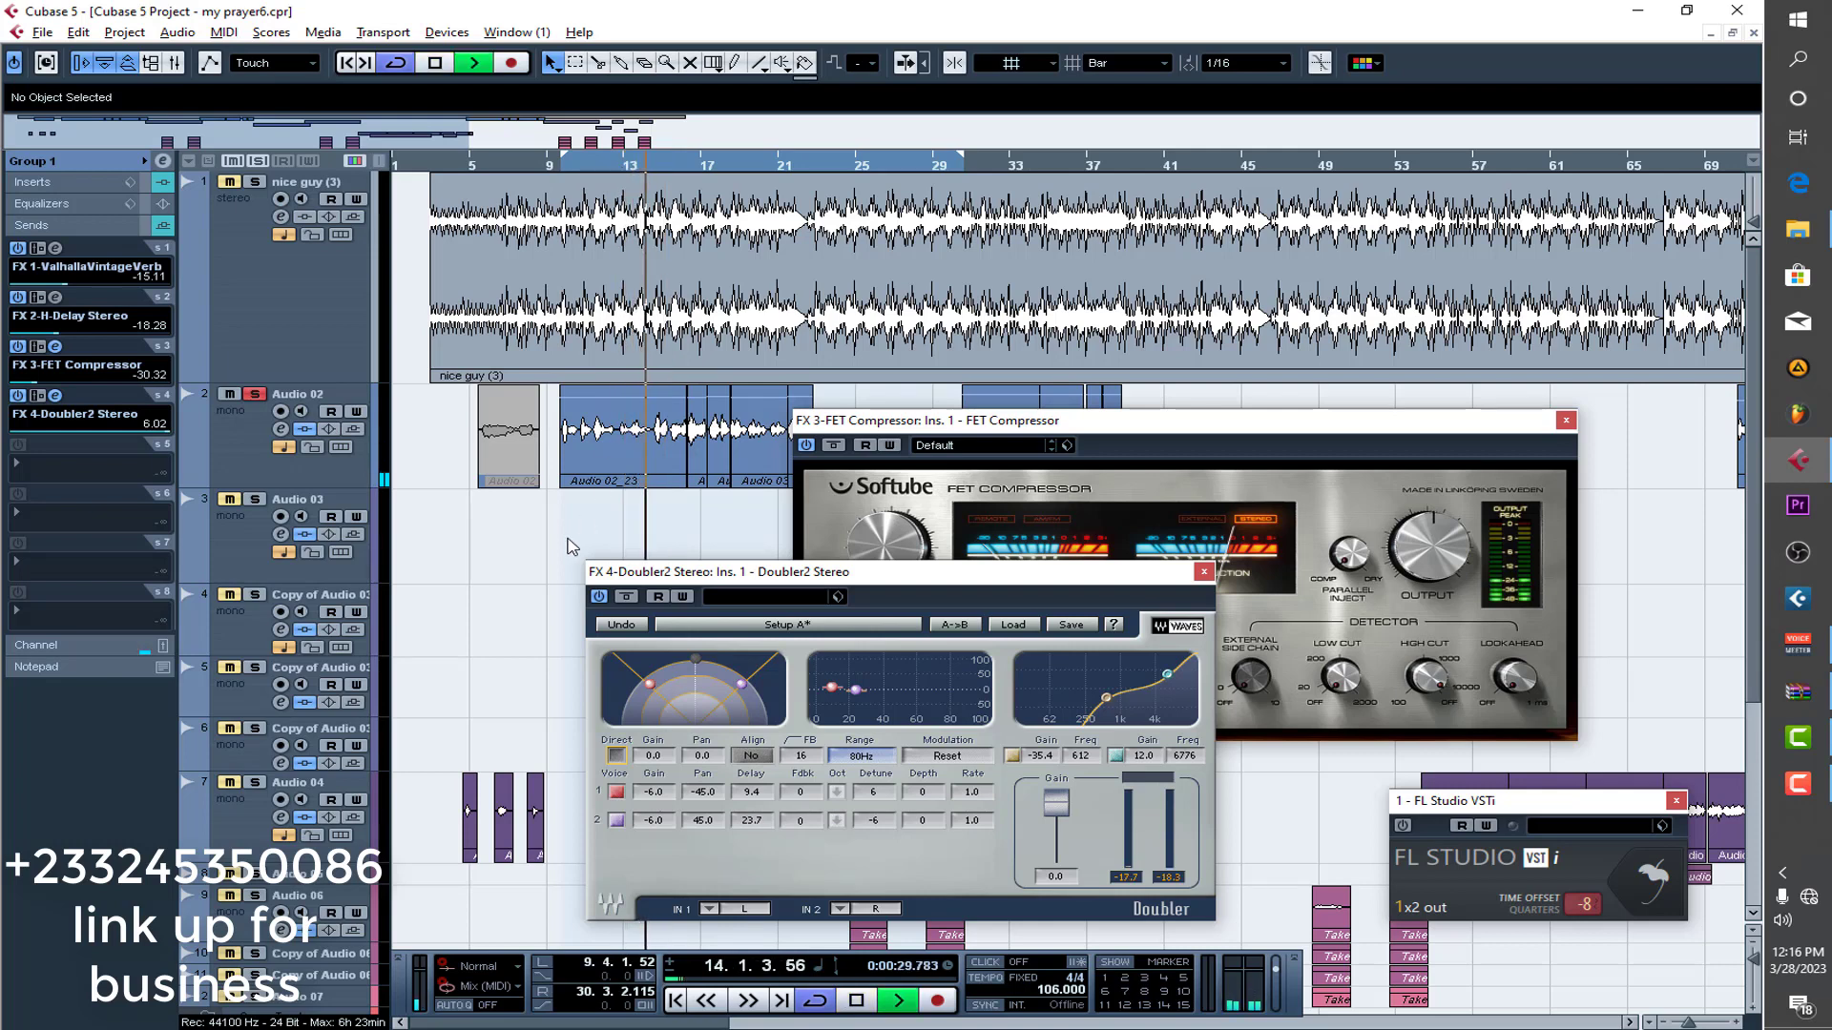
key("space")
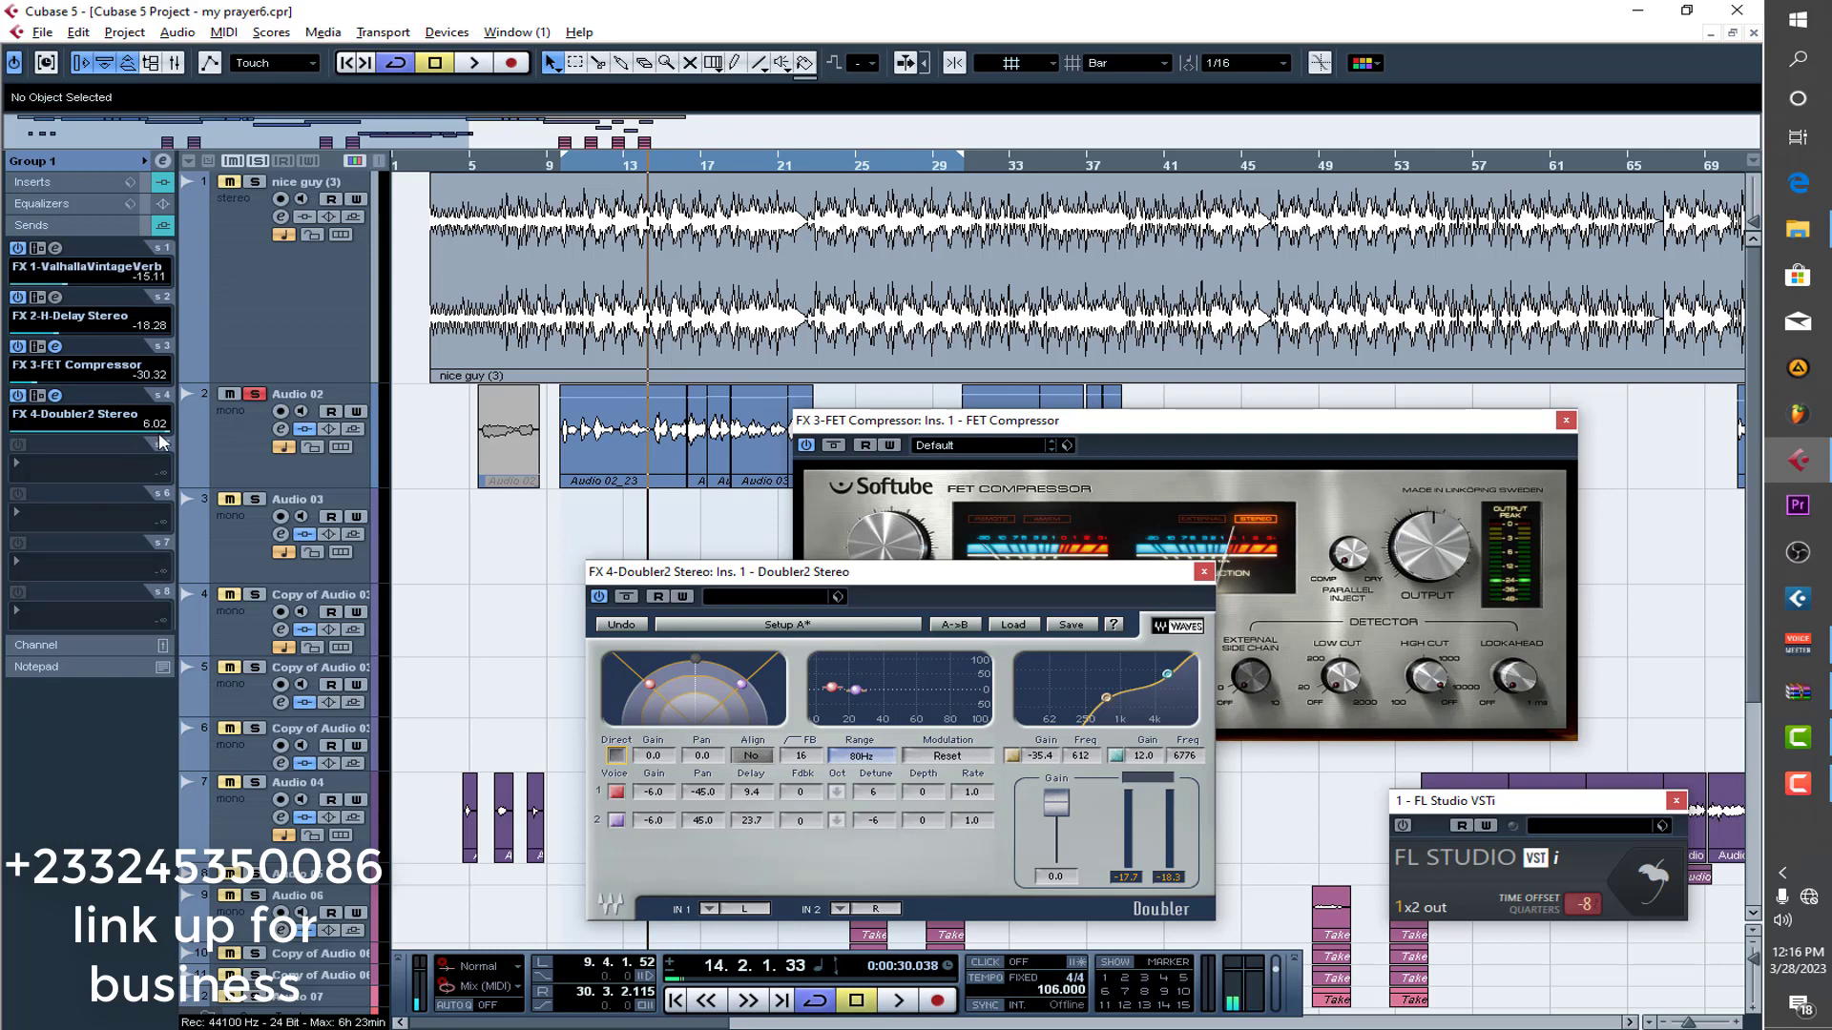
left_click_drag(161, 436, 48, 441)
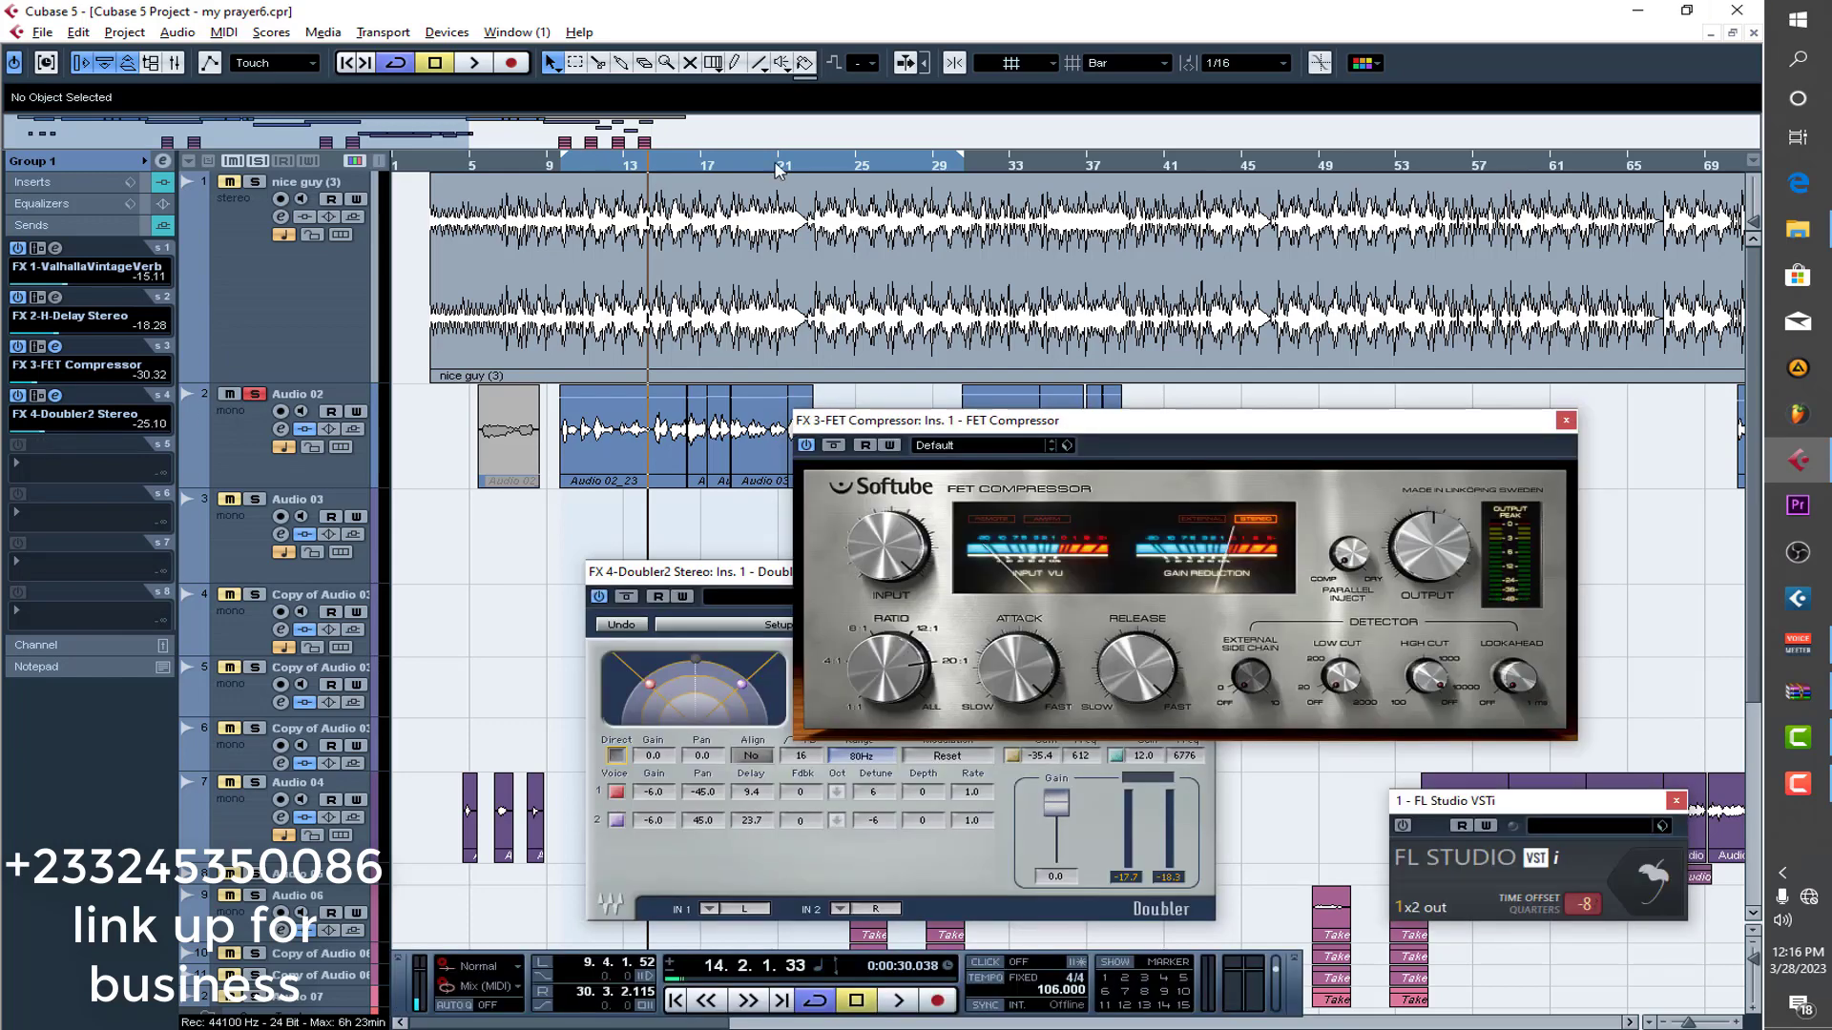
Play the vocal from about bar 13 with the lowered doubler send, and close the FET Compressor and Doubler2 windows.
left_click(626, 169)
left_click(623, 169)
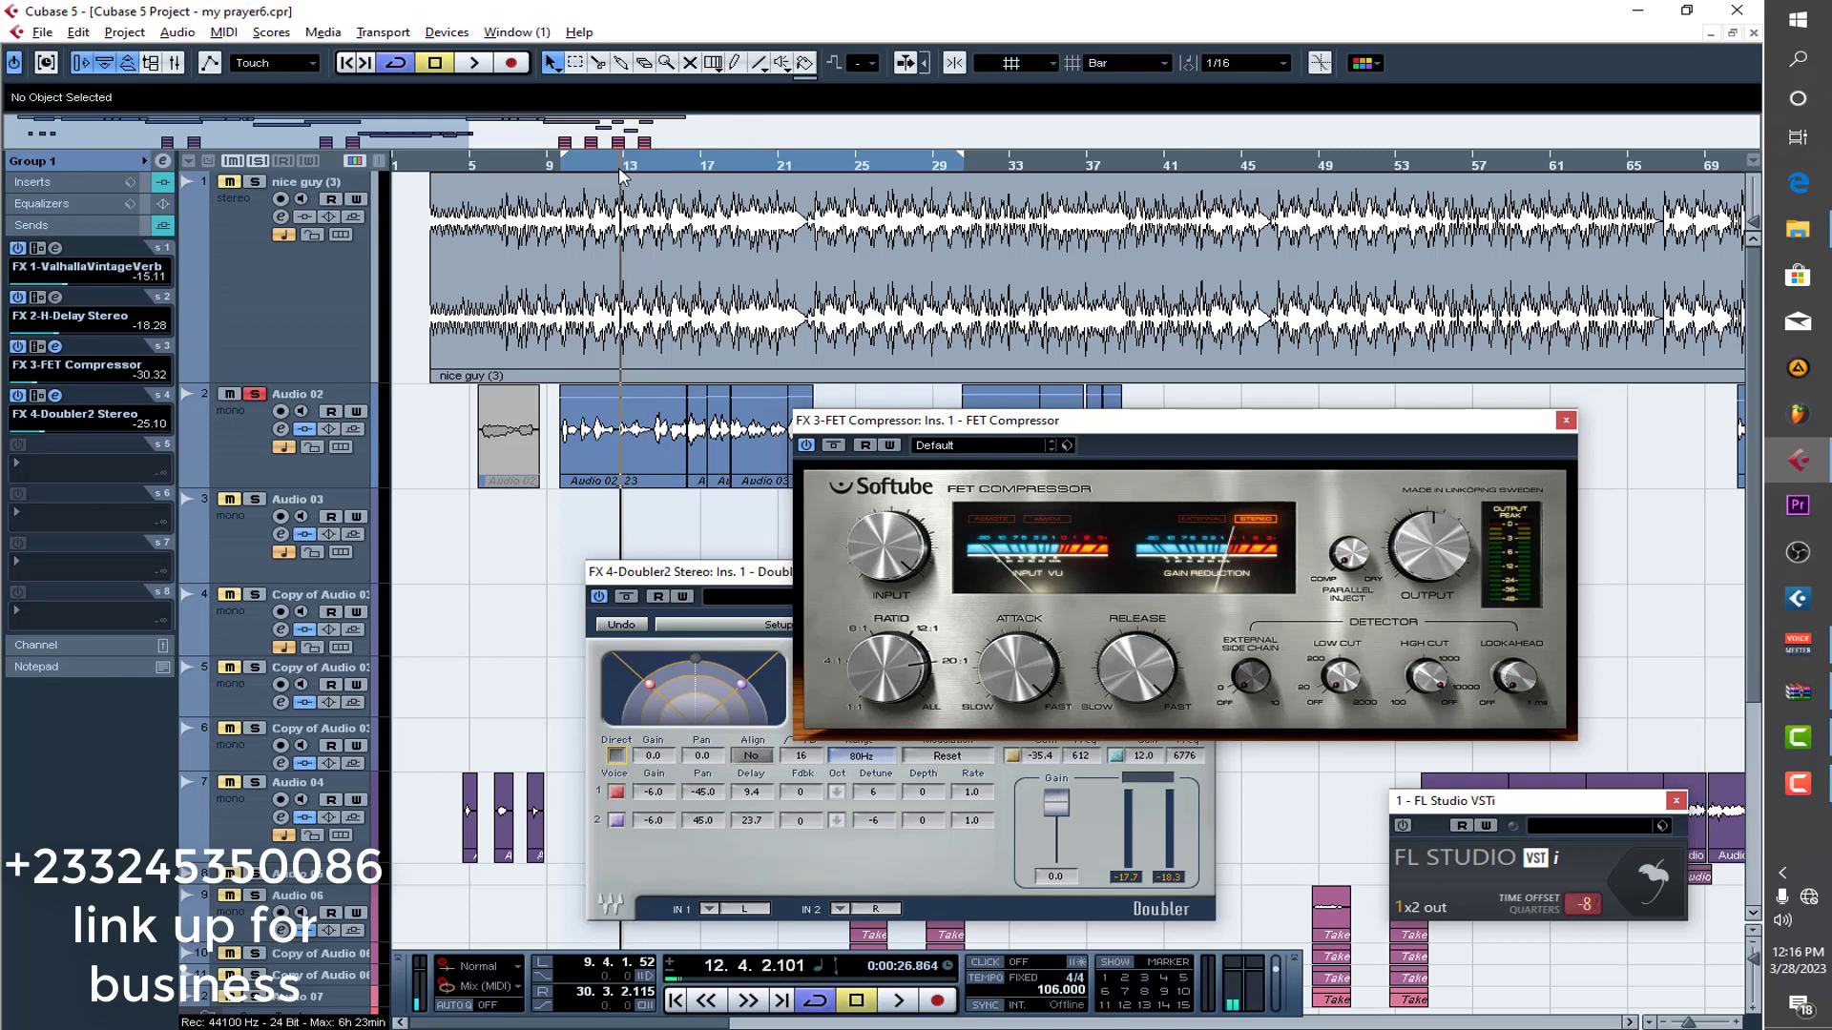
key("space")
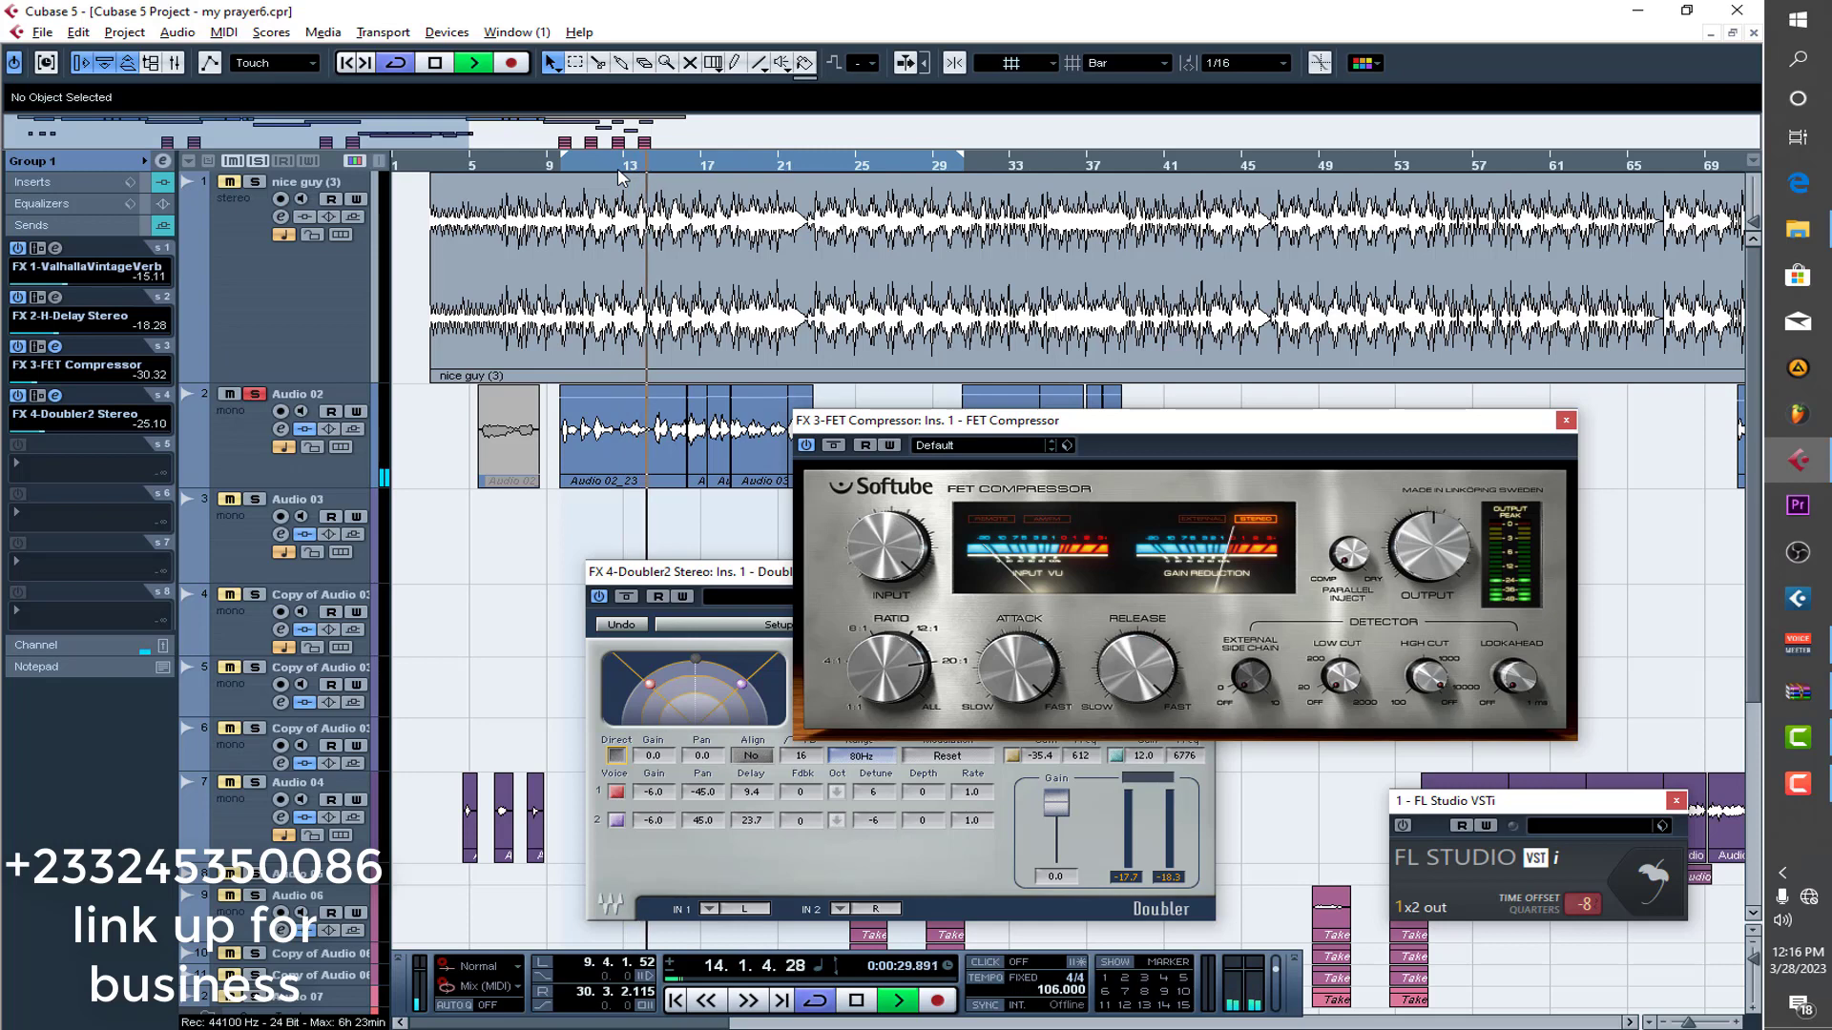
key("space")
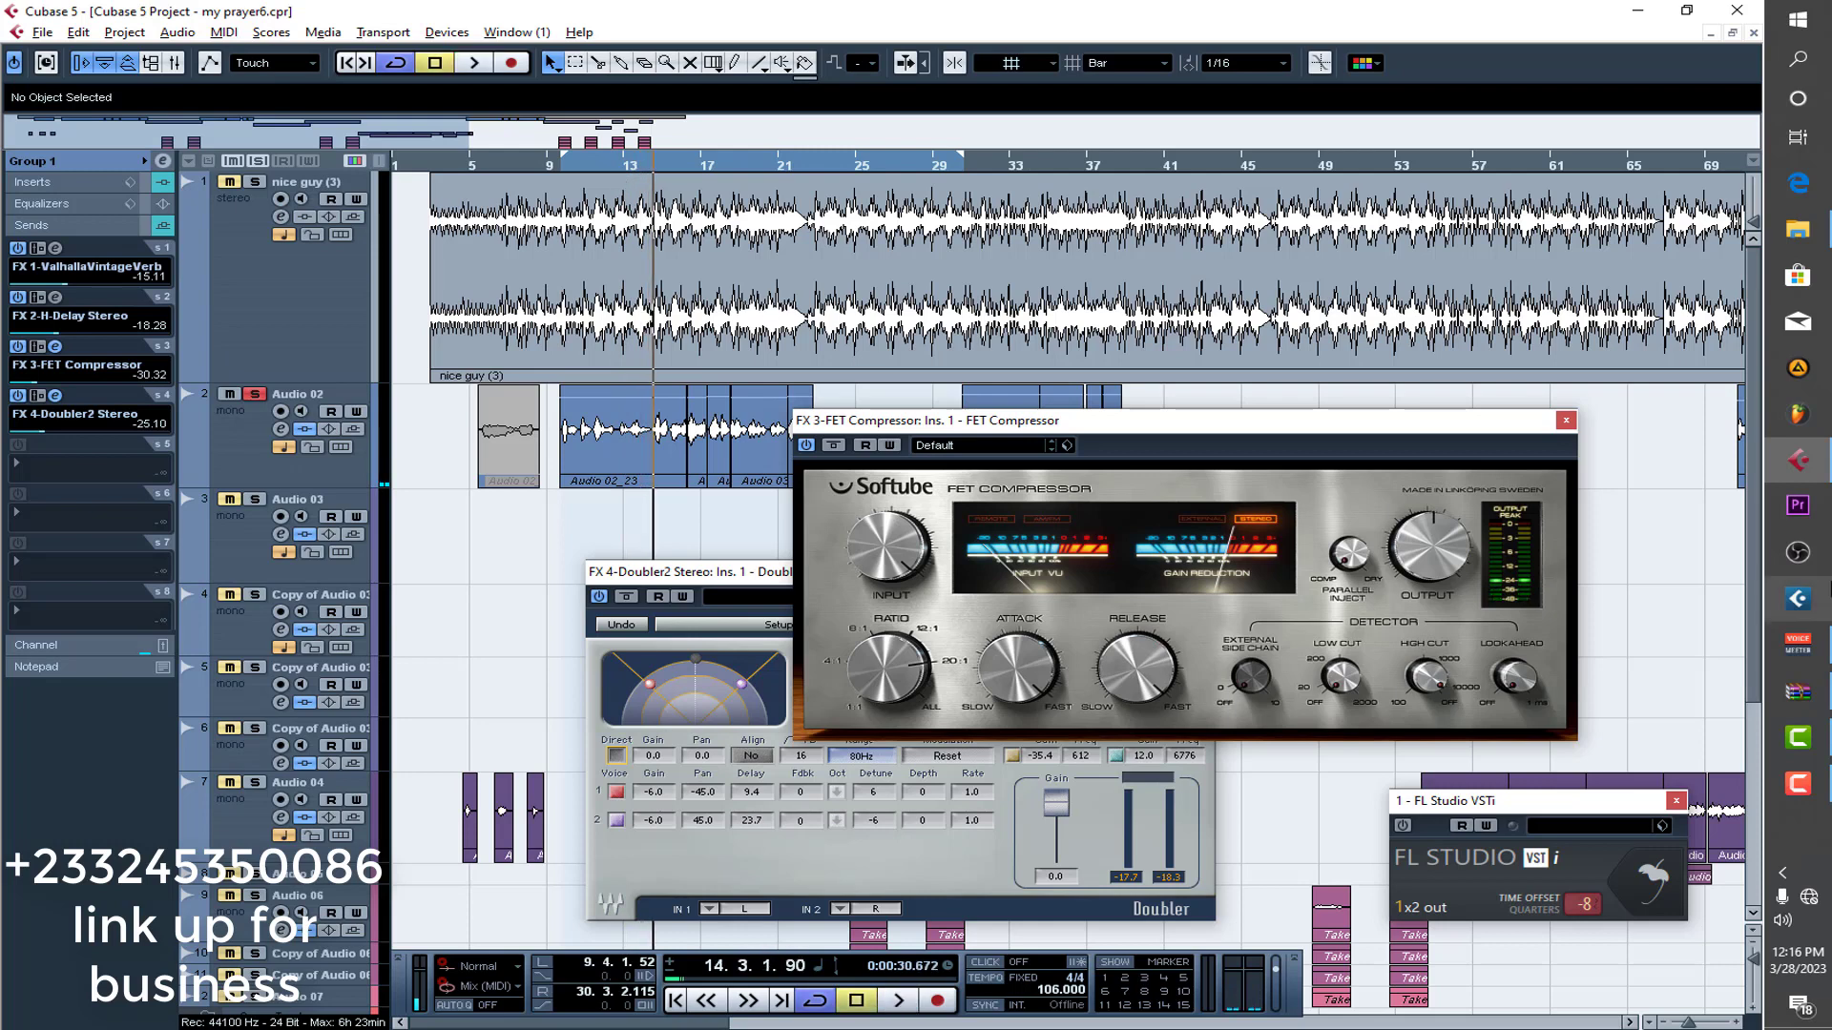
left_click(1566, 420)
left_click(1204, 572)
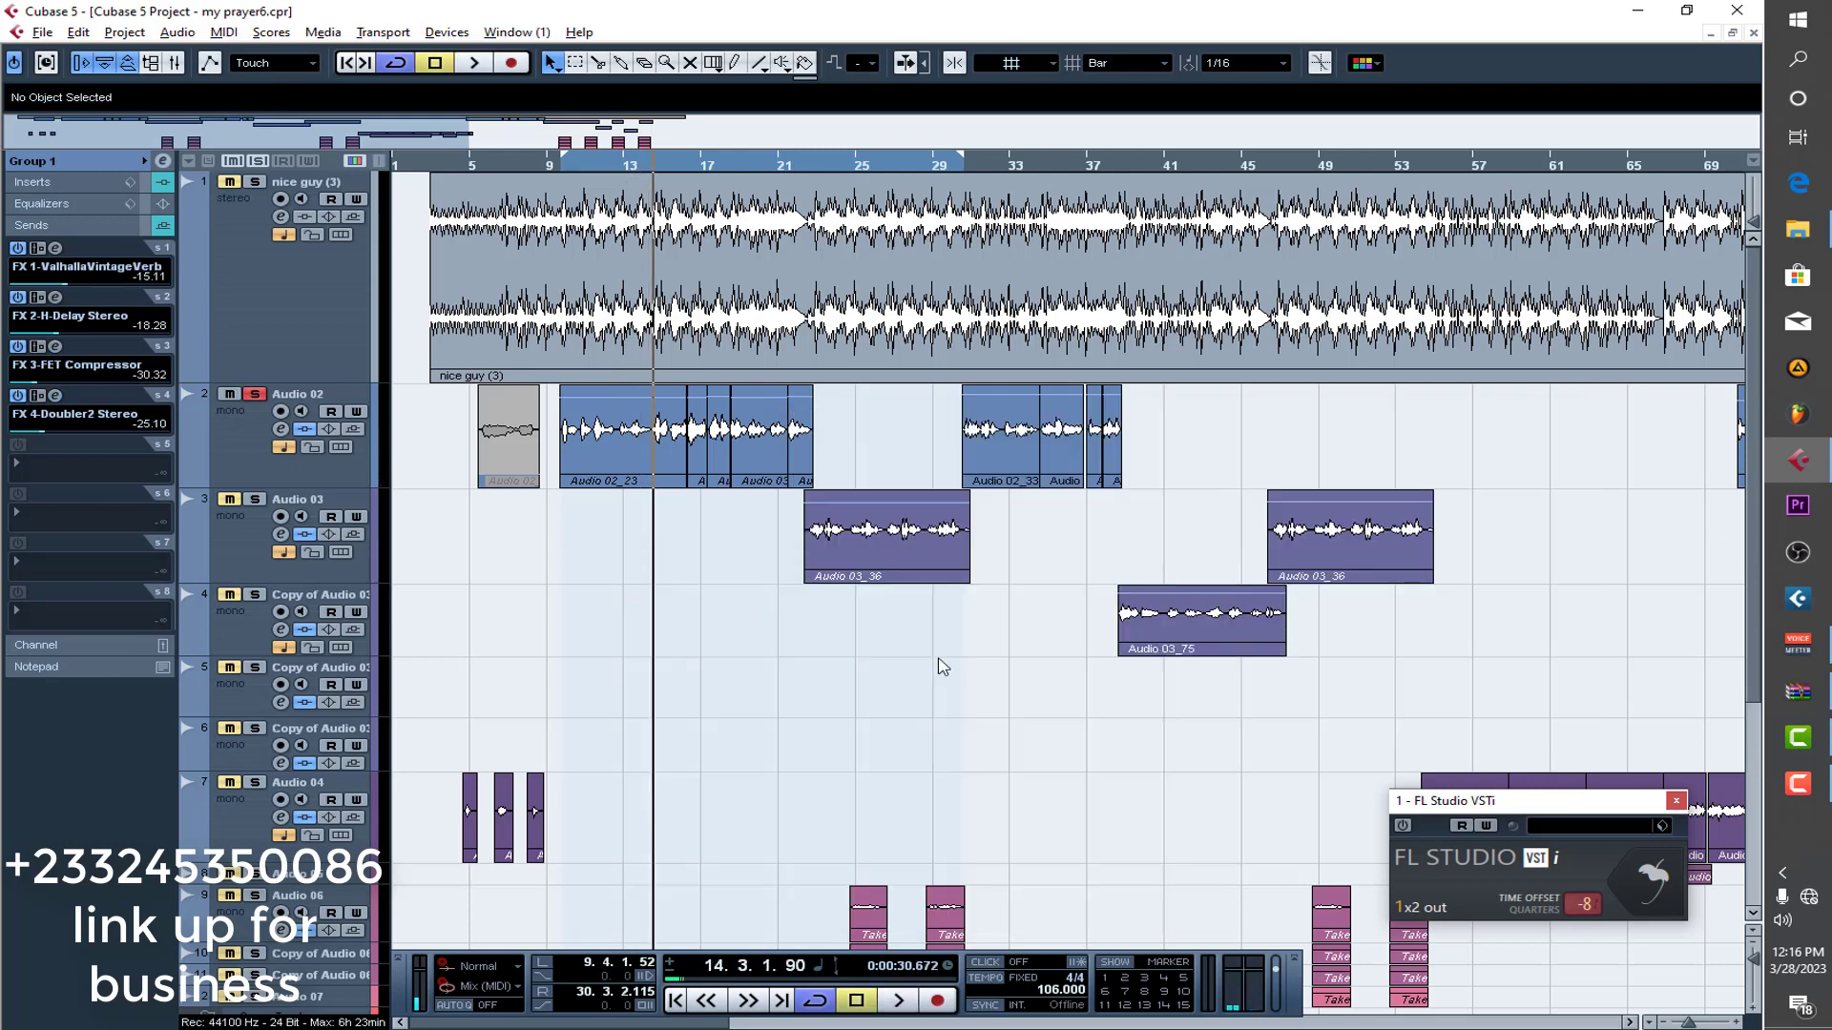
Select the Group 2 track and solo it.
scroll(703, 658, "down", 5)
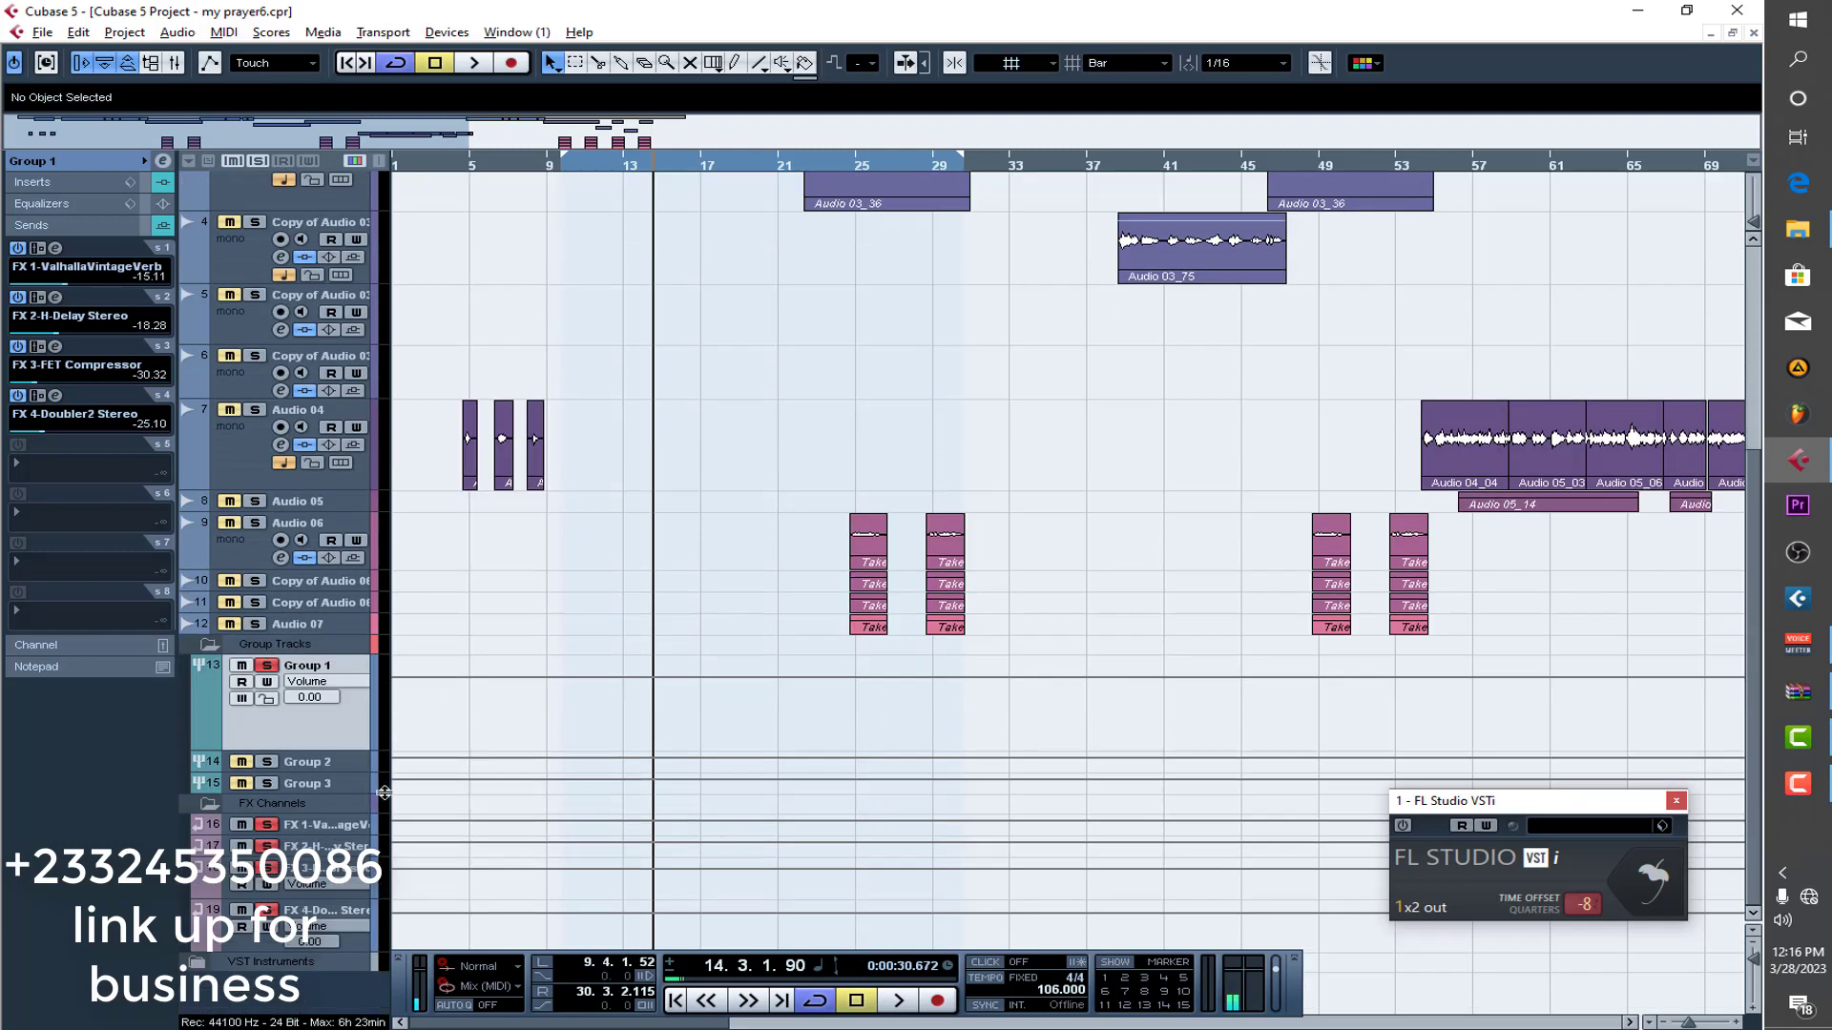
left_click(351, 790)
left_click(344, 763)
left_click(267, 762)
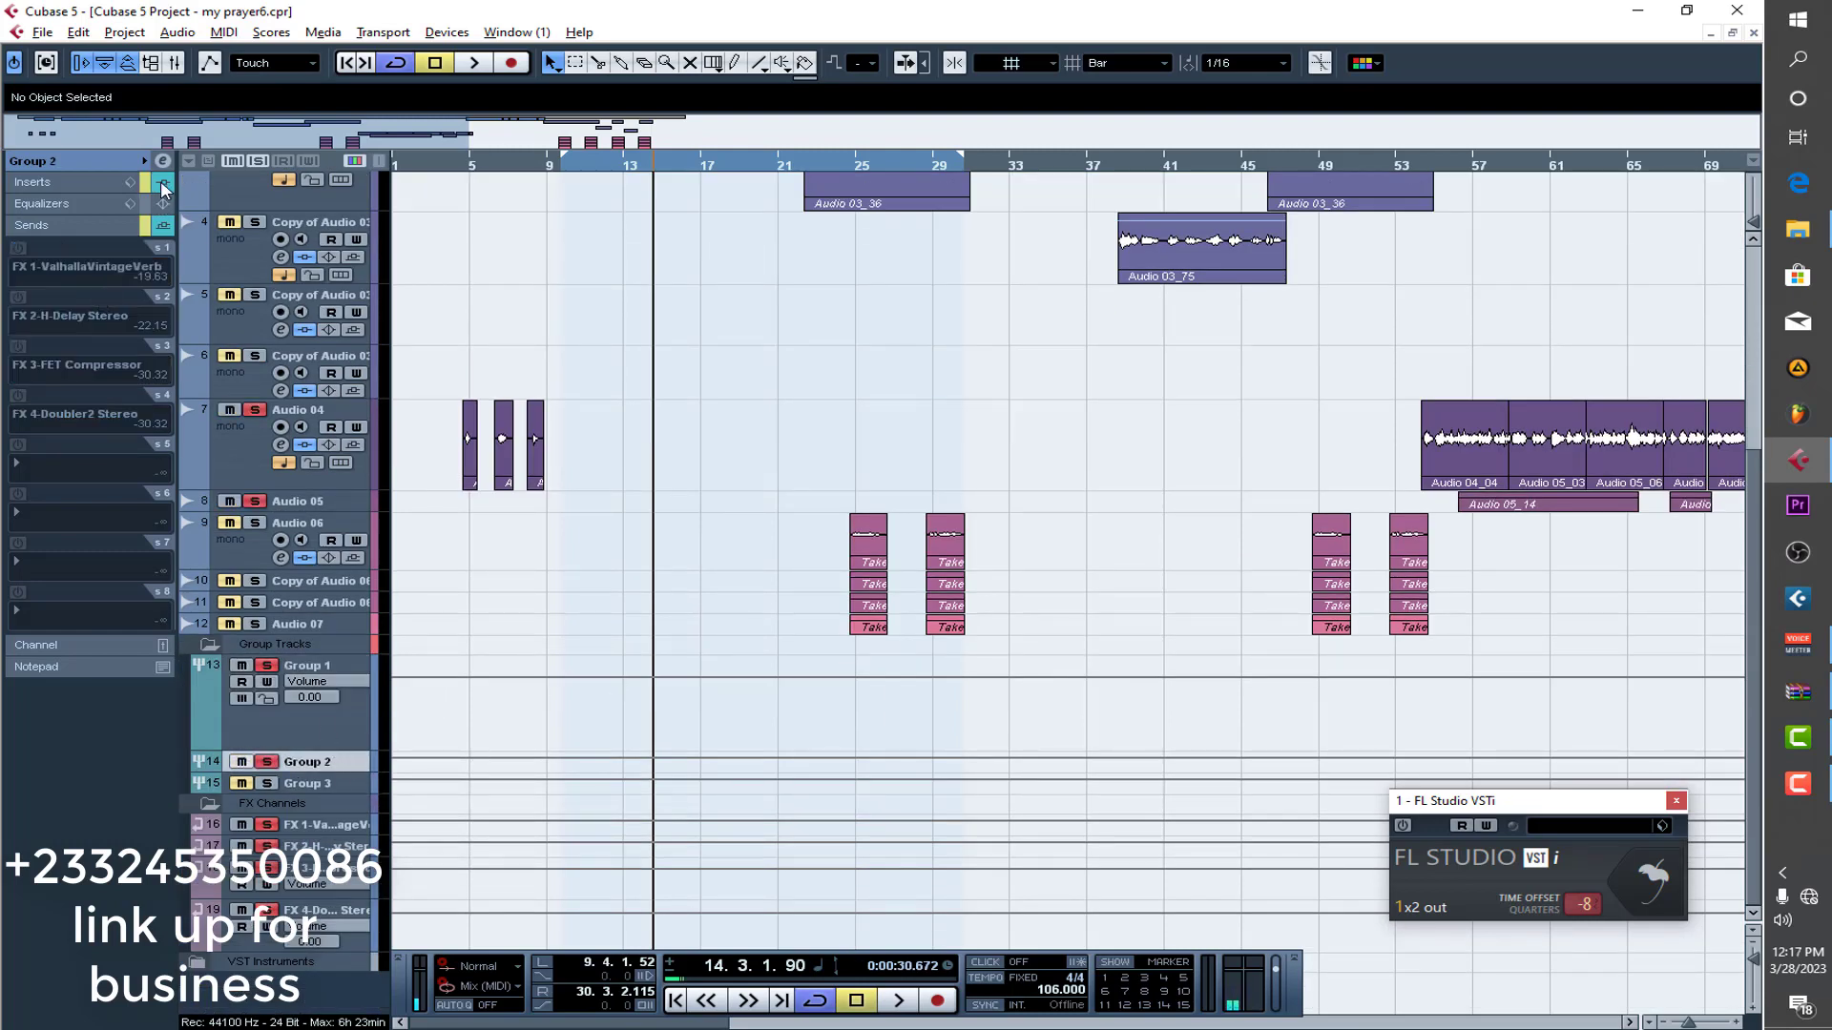
Show Group 2's inserts and examine the RVerb Stereo settings.
left_click(82, 188)
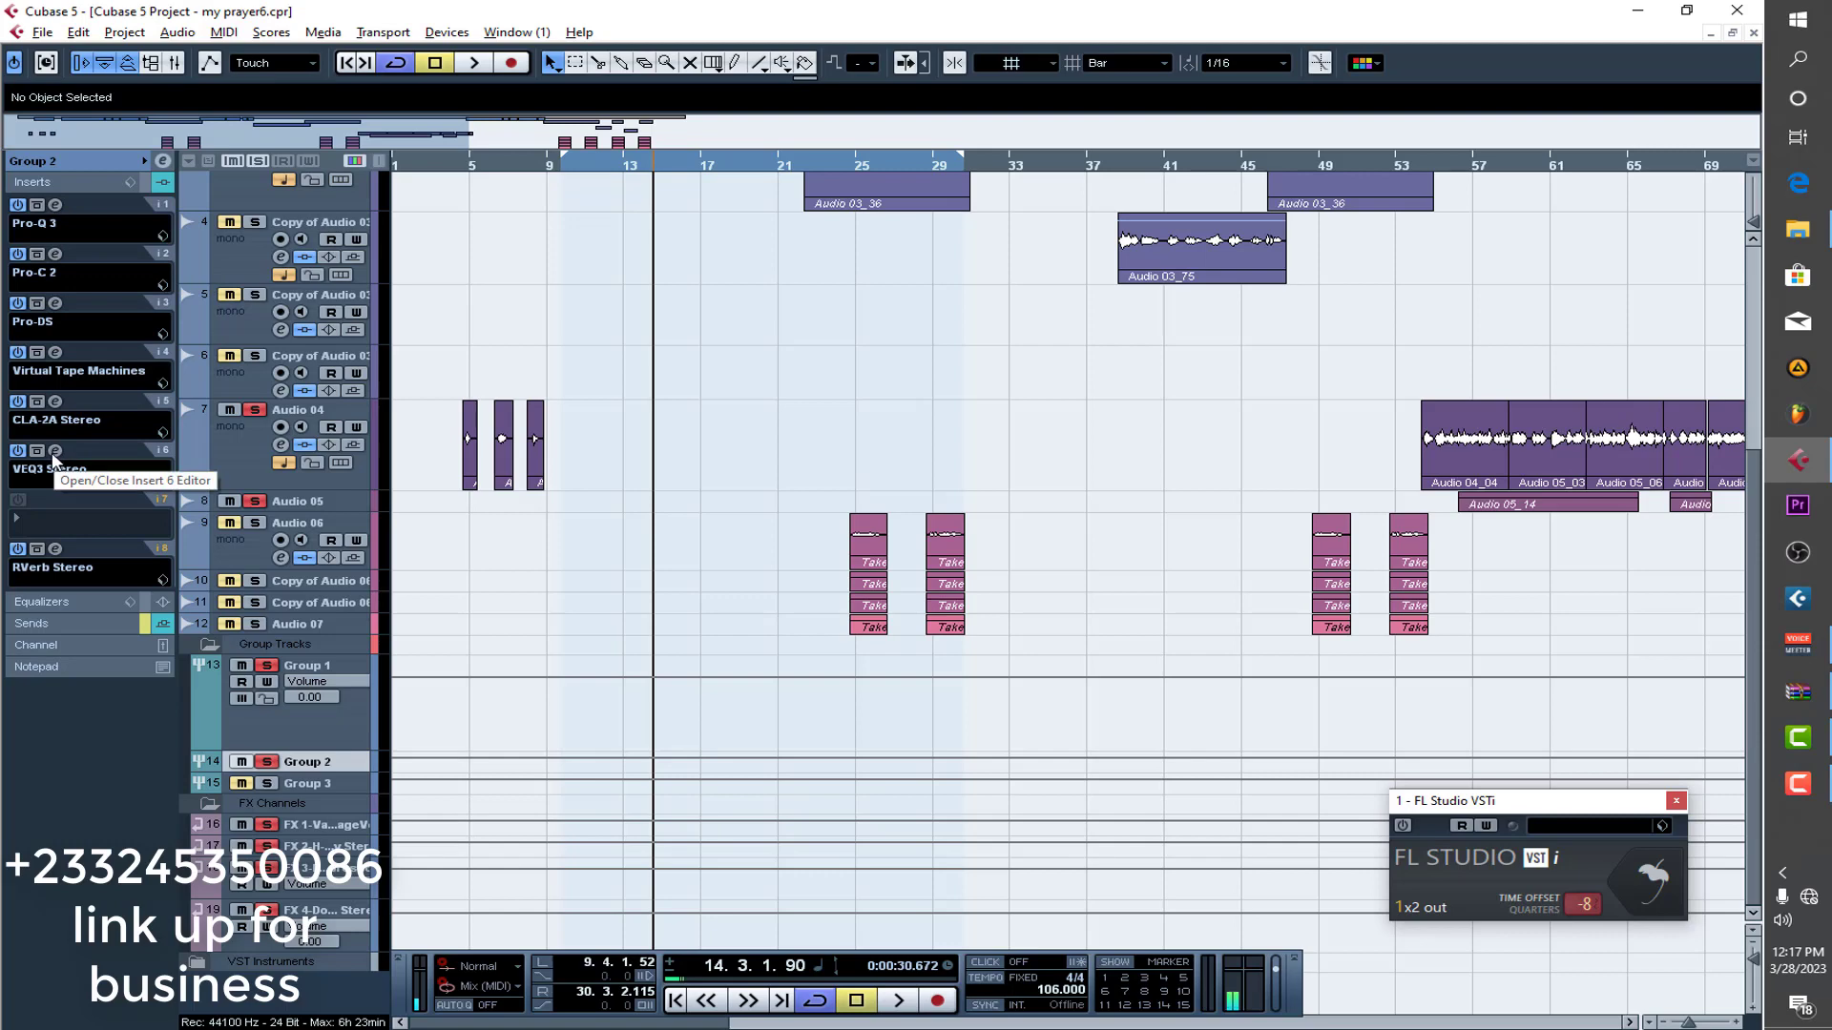
left_click(55, 550)
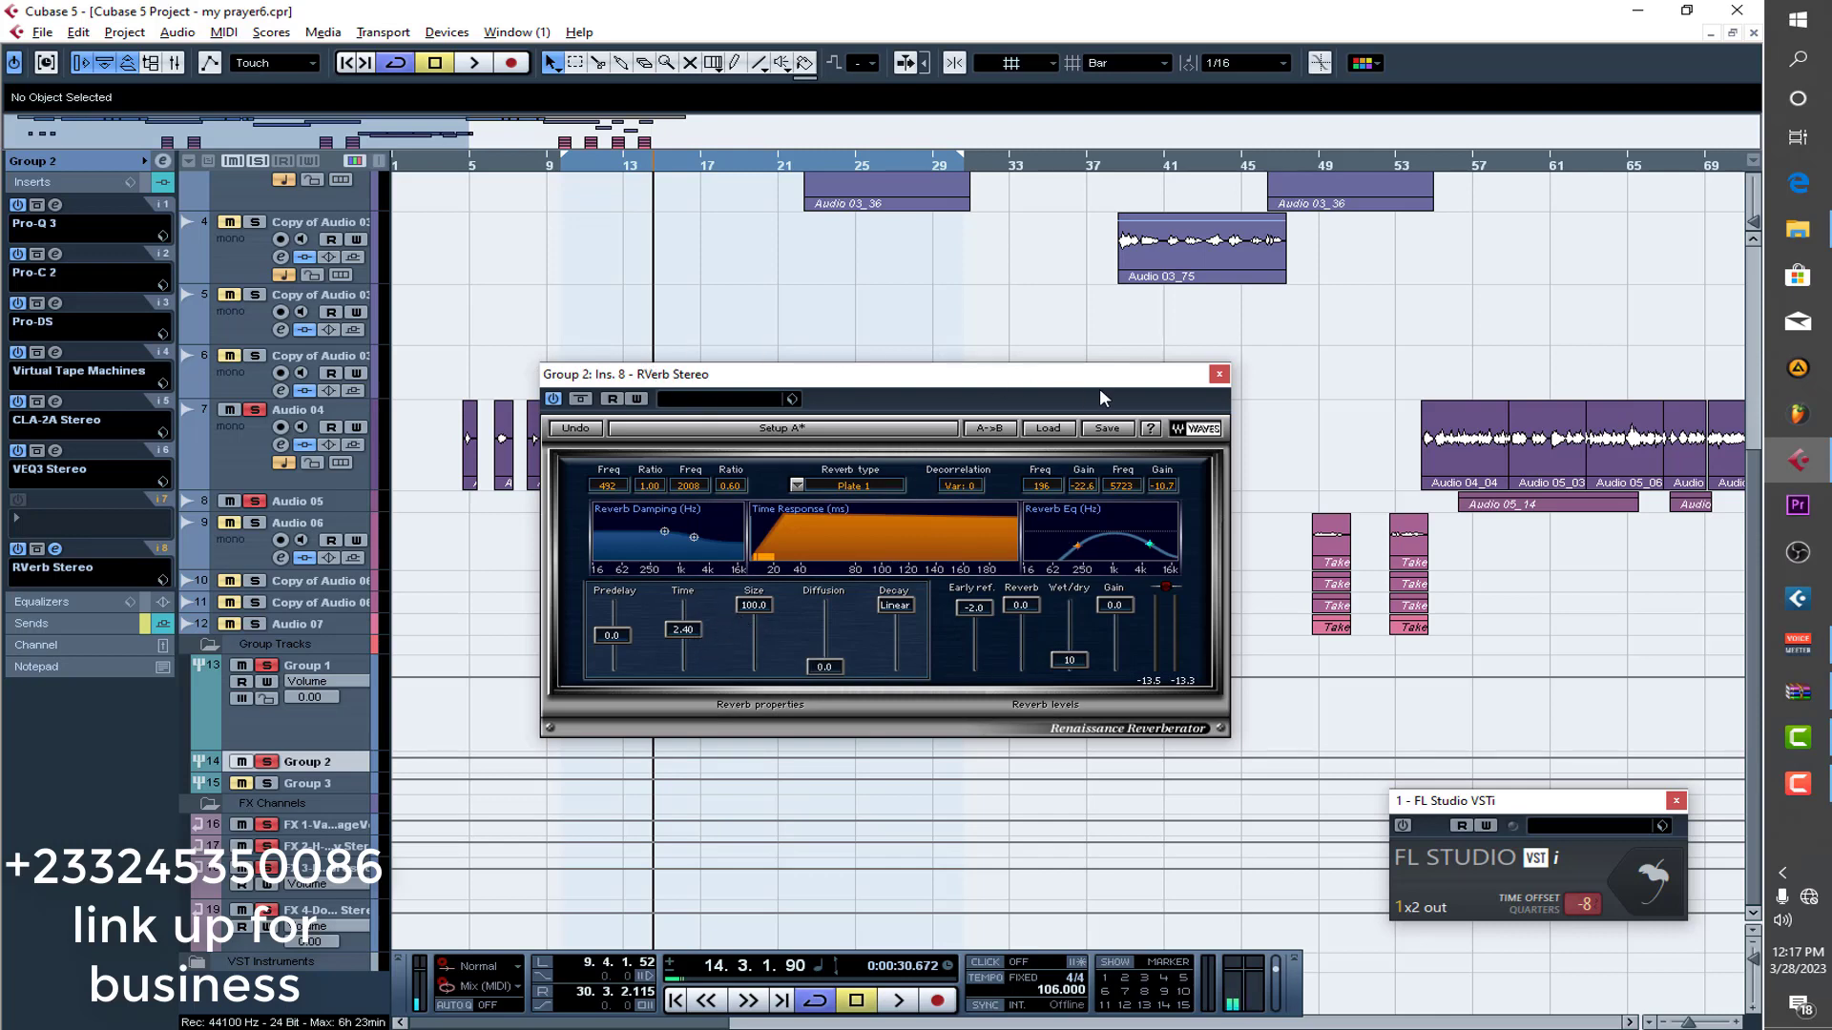
left_click(1219, 374)
Take Group 2's sends out of bypass and compare their levels with the sends on Group 1.
left_click(82, 625)
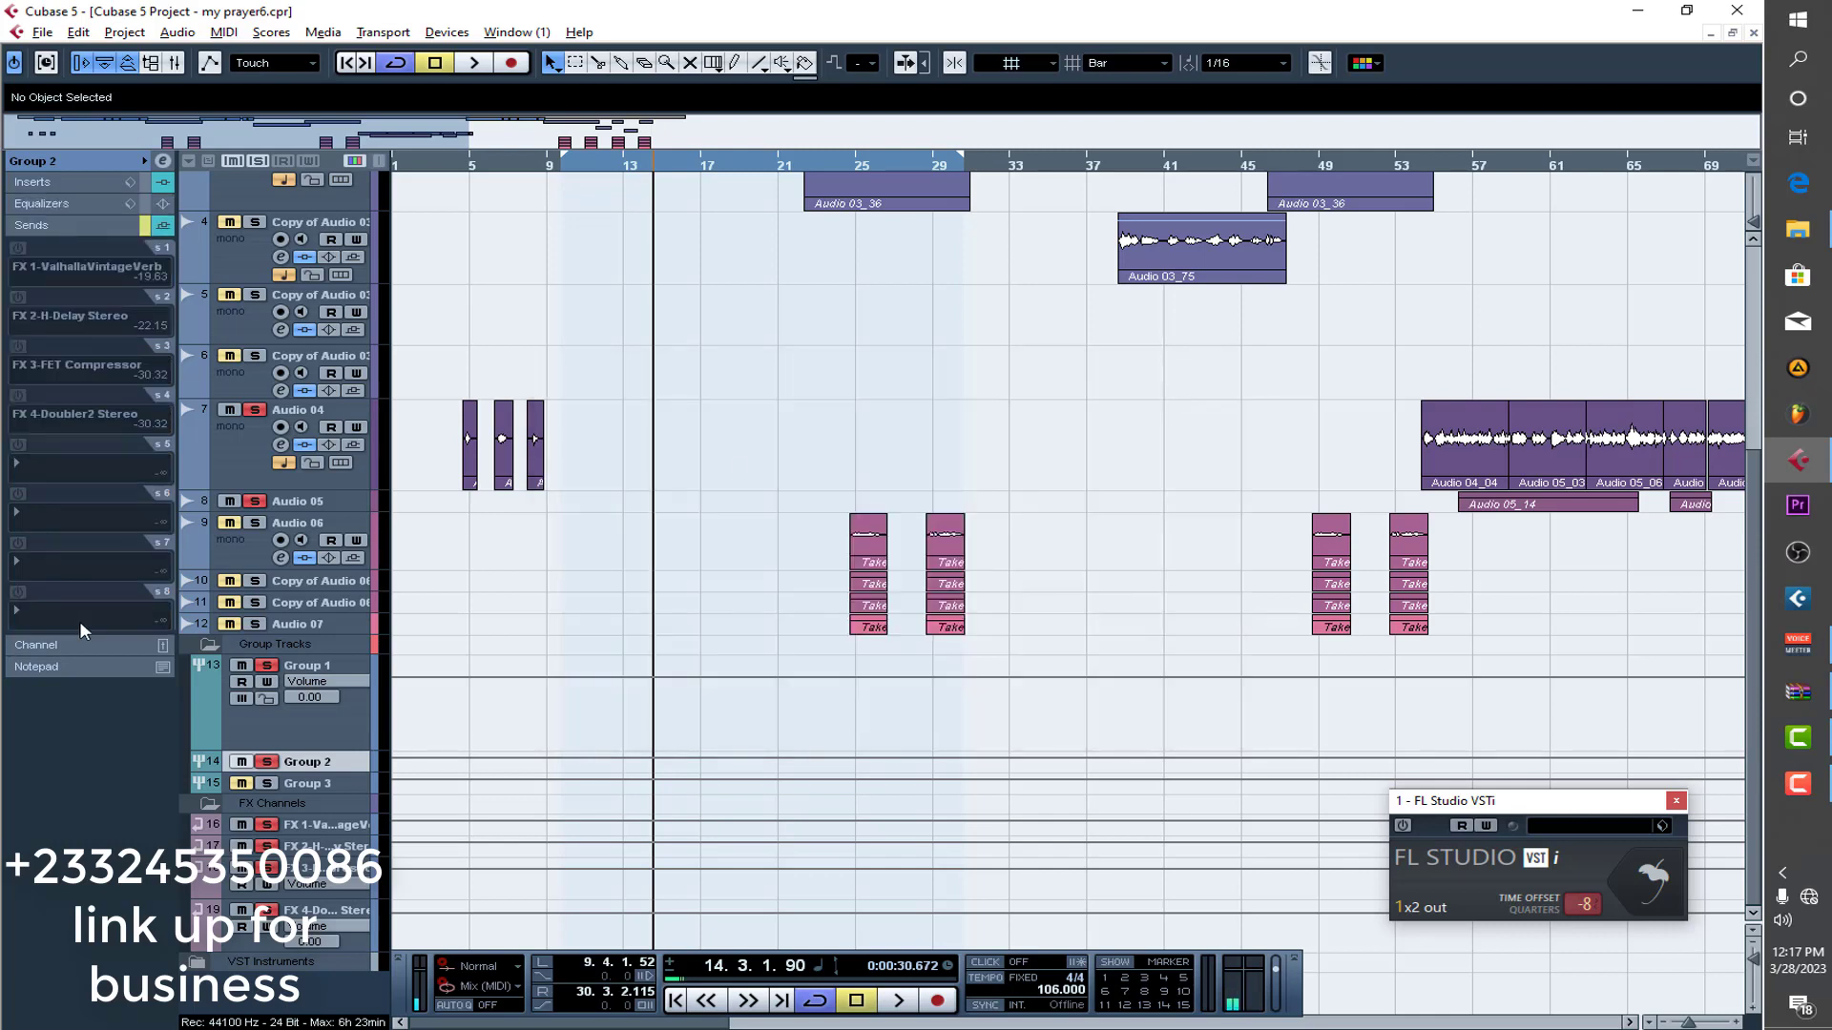
left_click(157, 228)
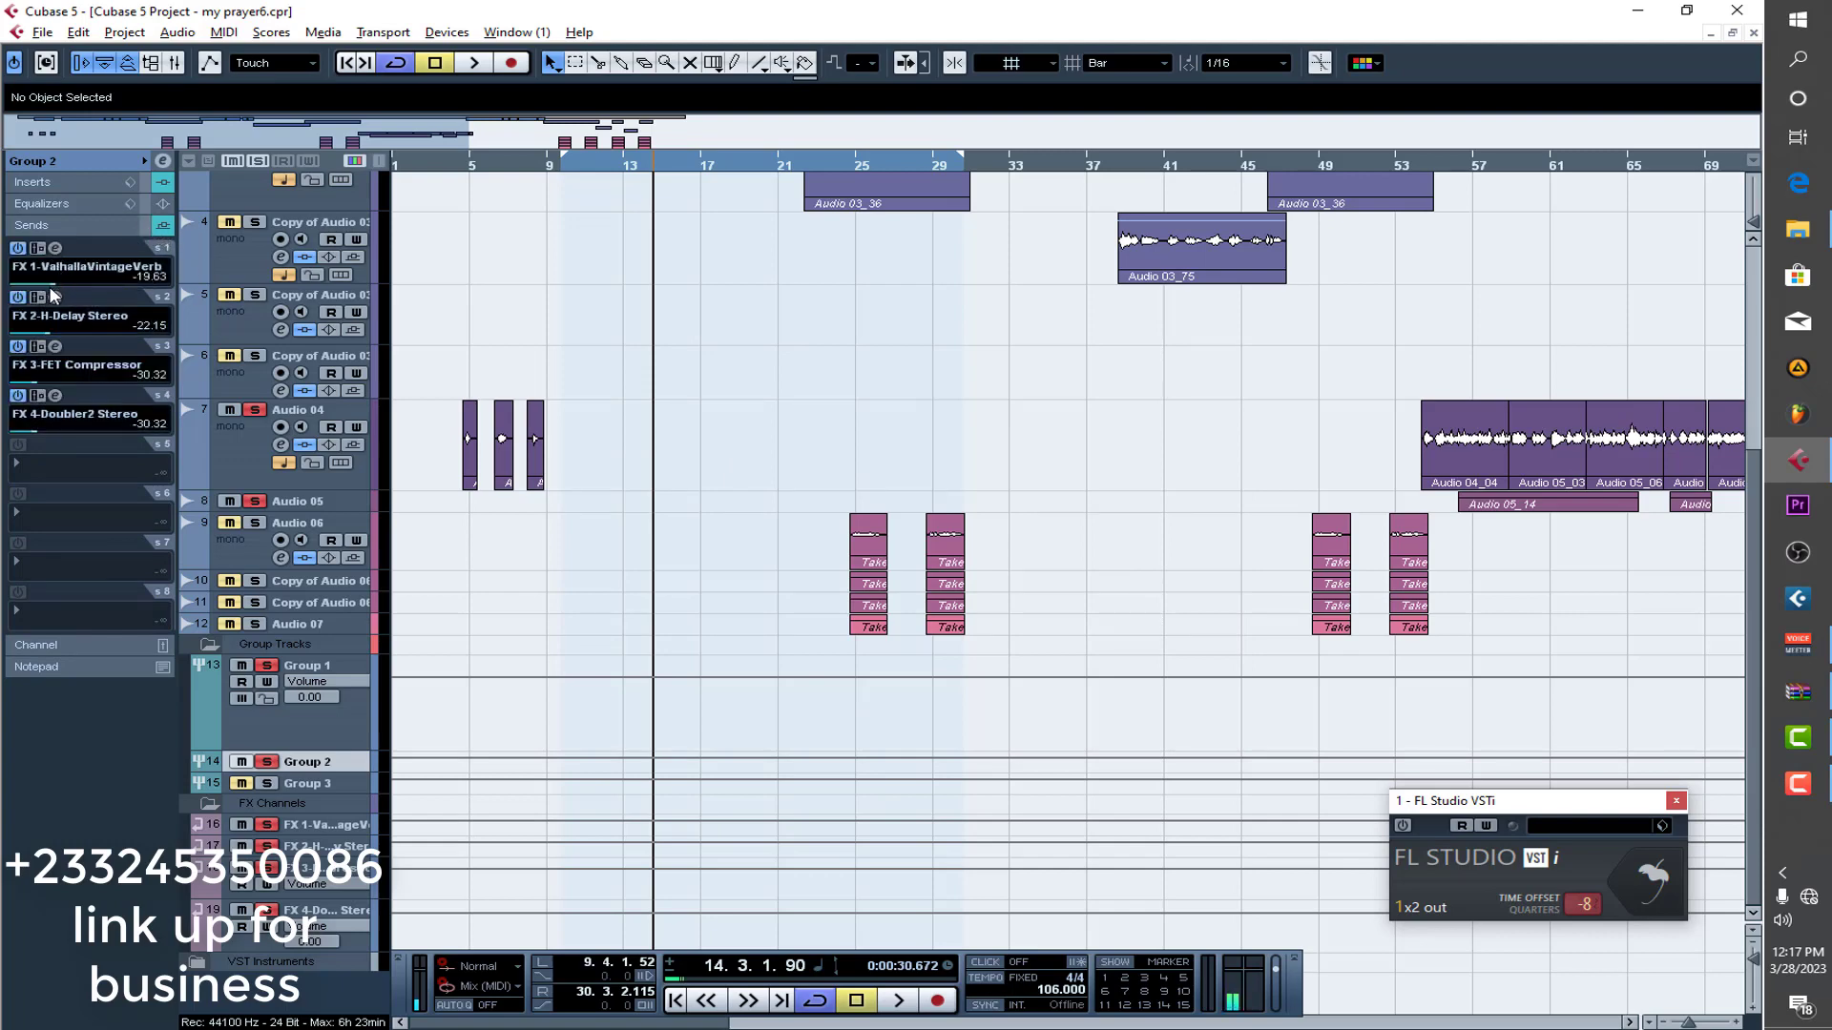
left_click(324, 742)
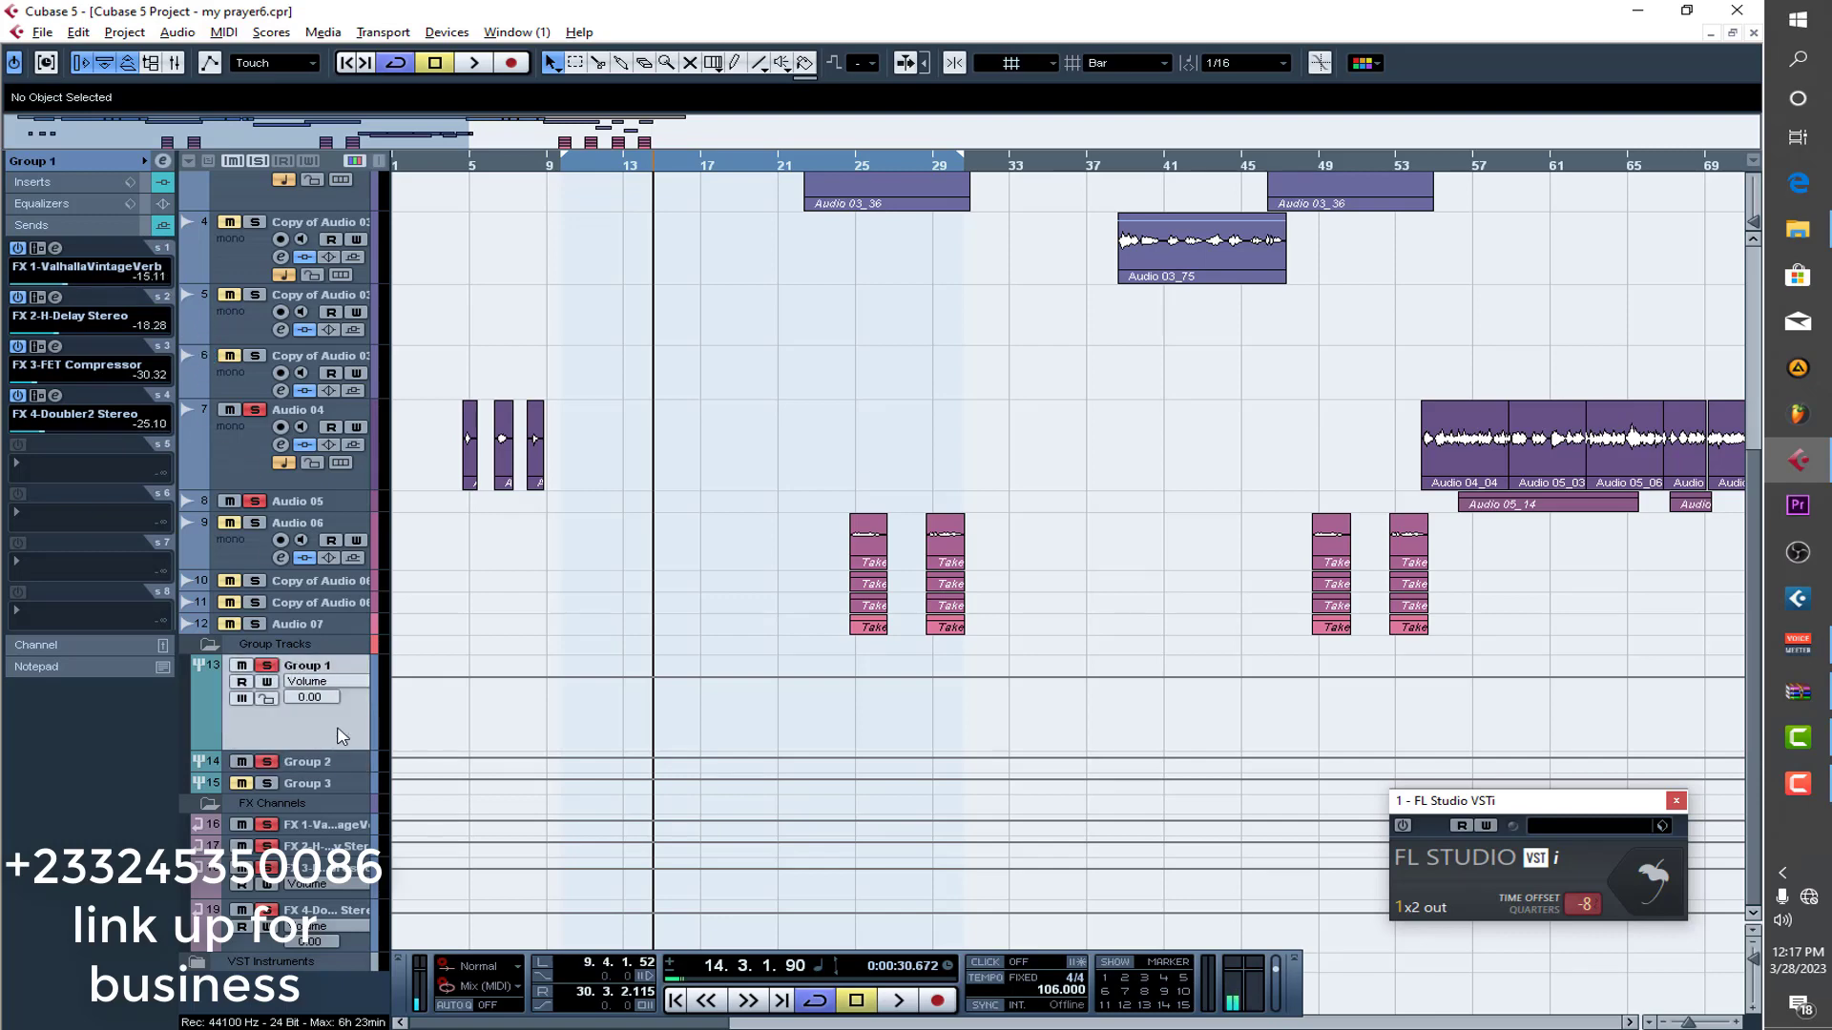
left_click(336, 769)
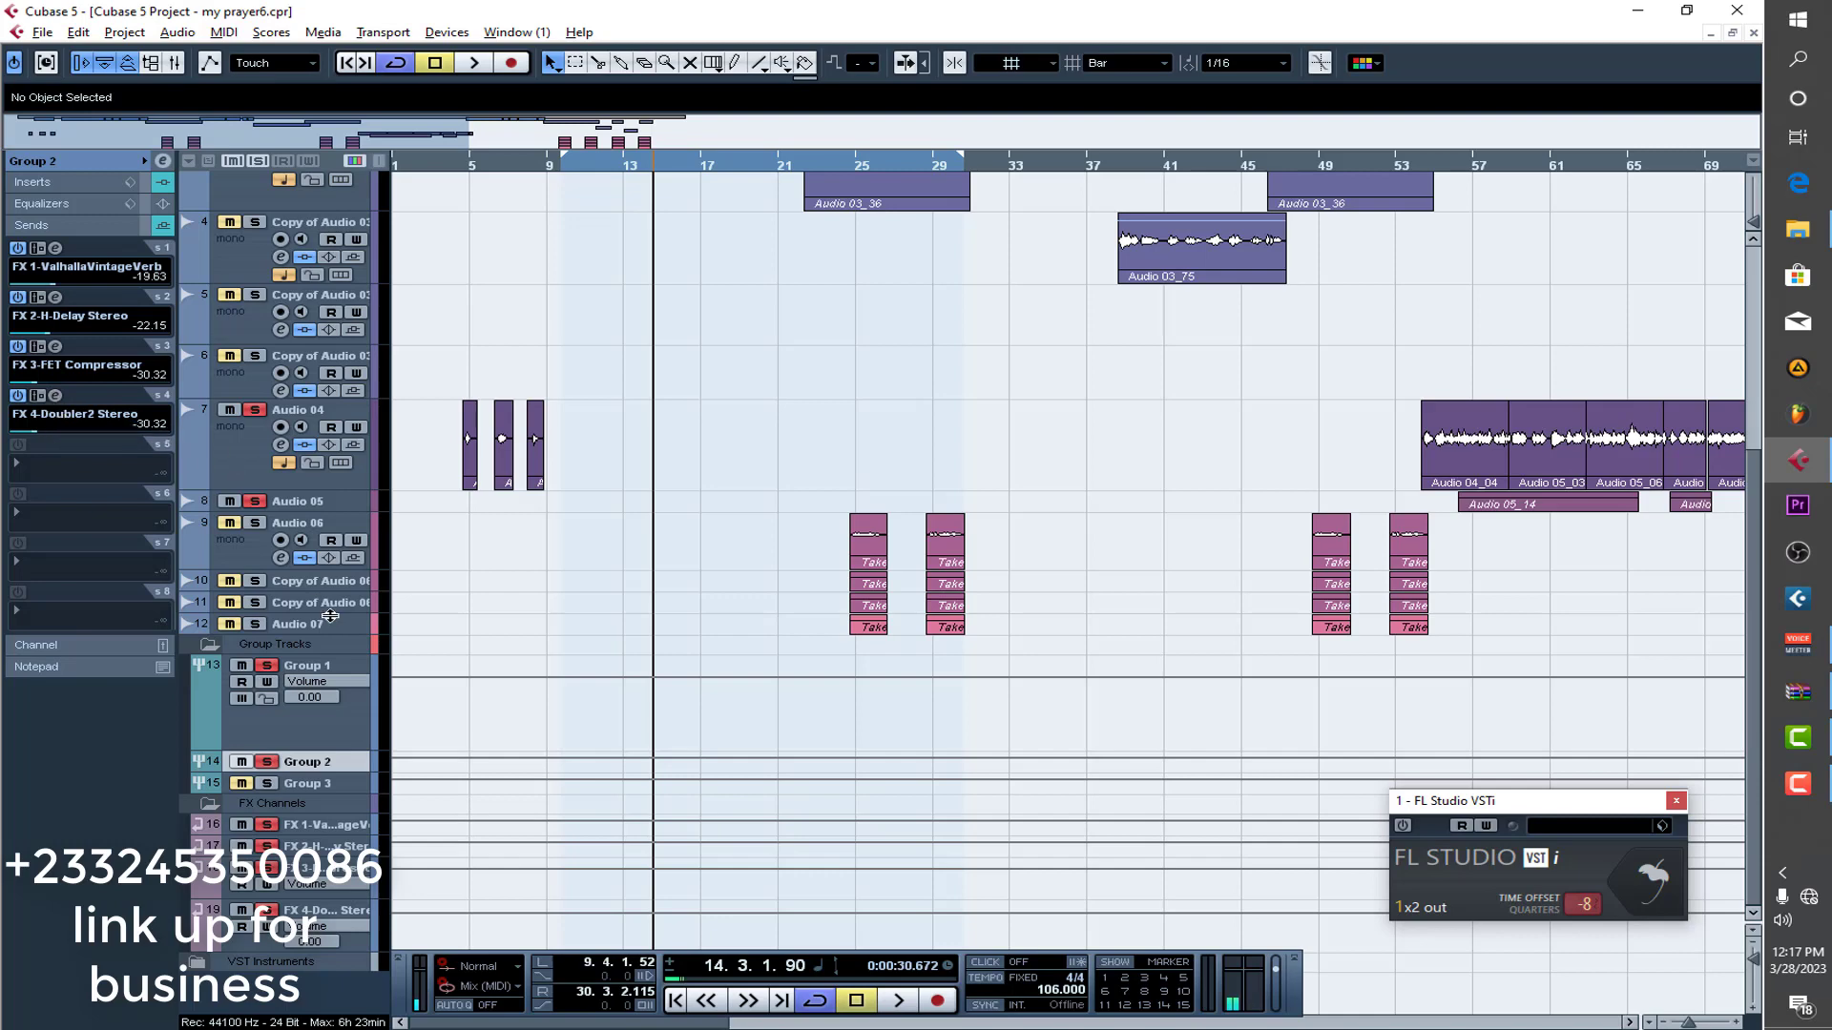
Open Group 3's S1 Imager Stereo insert, and clear all other solos so only Group 3 is soloed.
left_click(270, 784)
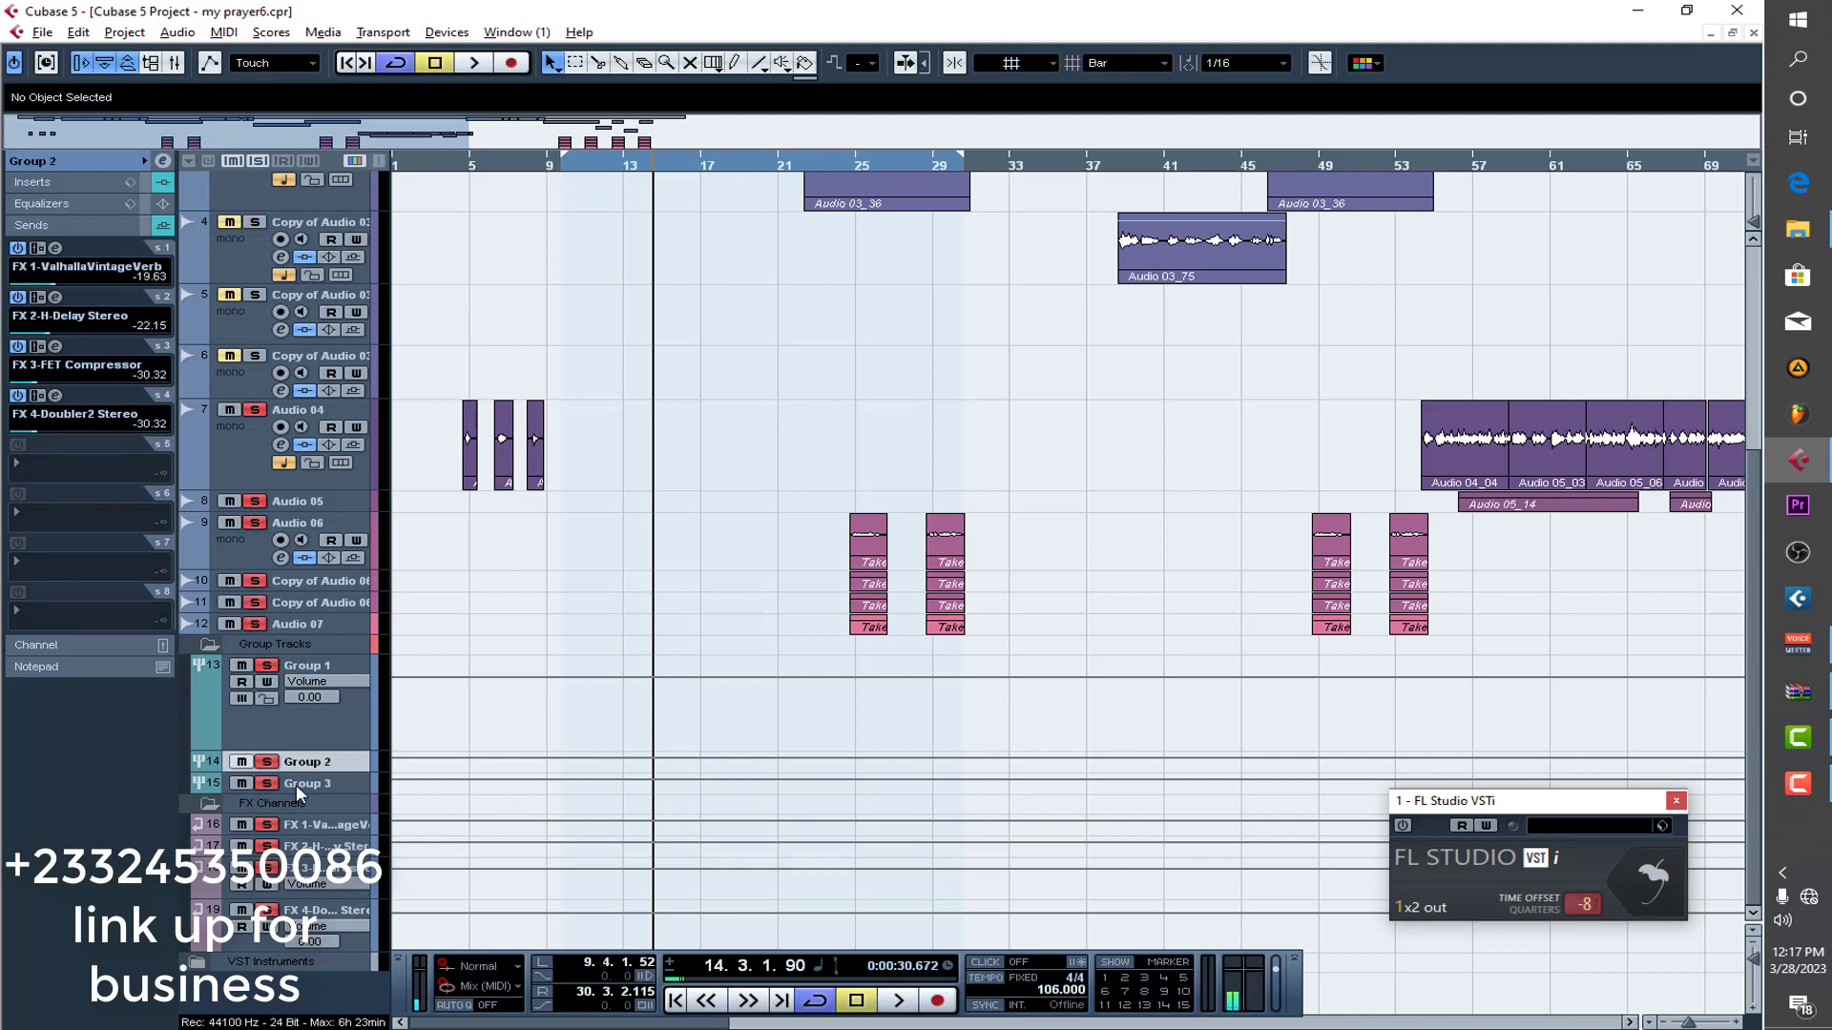
left_click(295, 785)
left_click(105, 181)
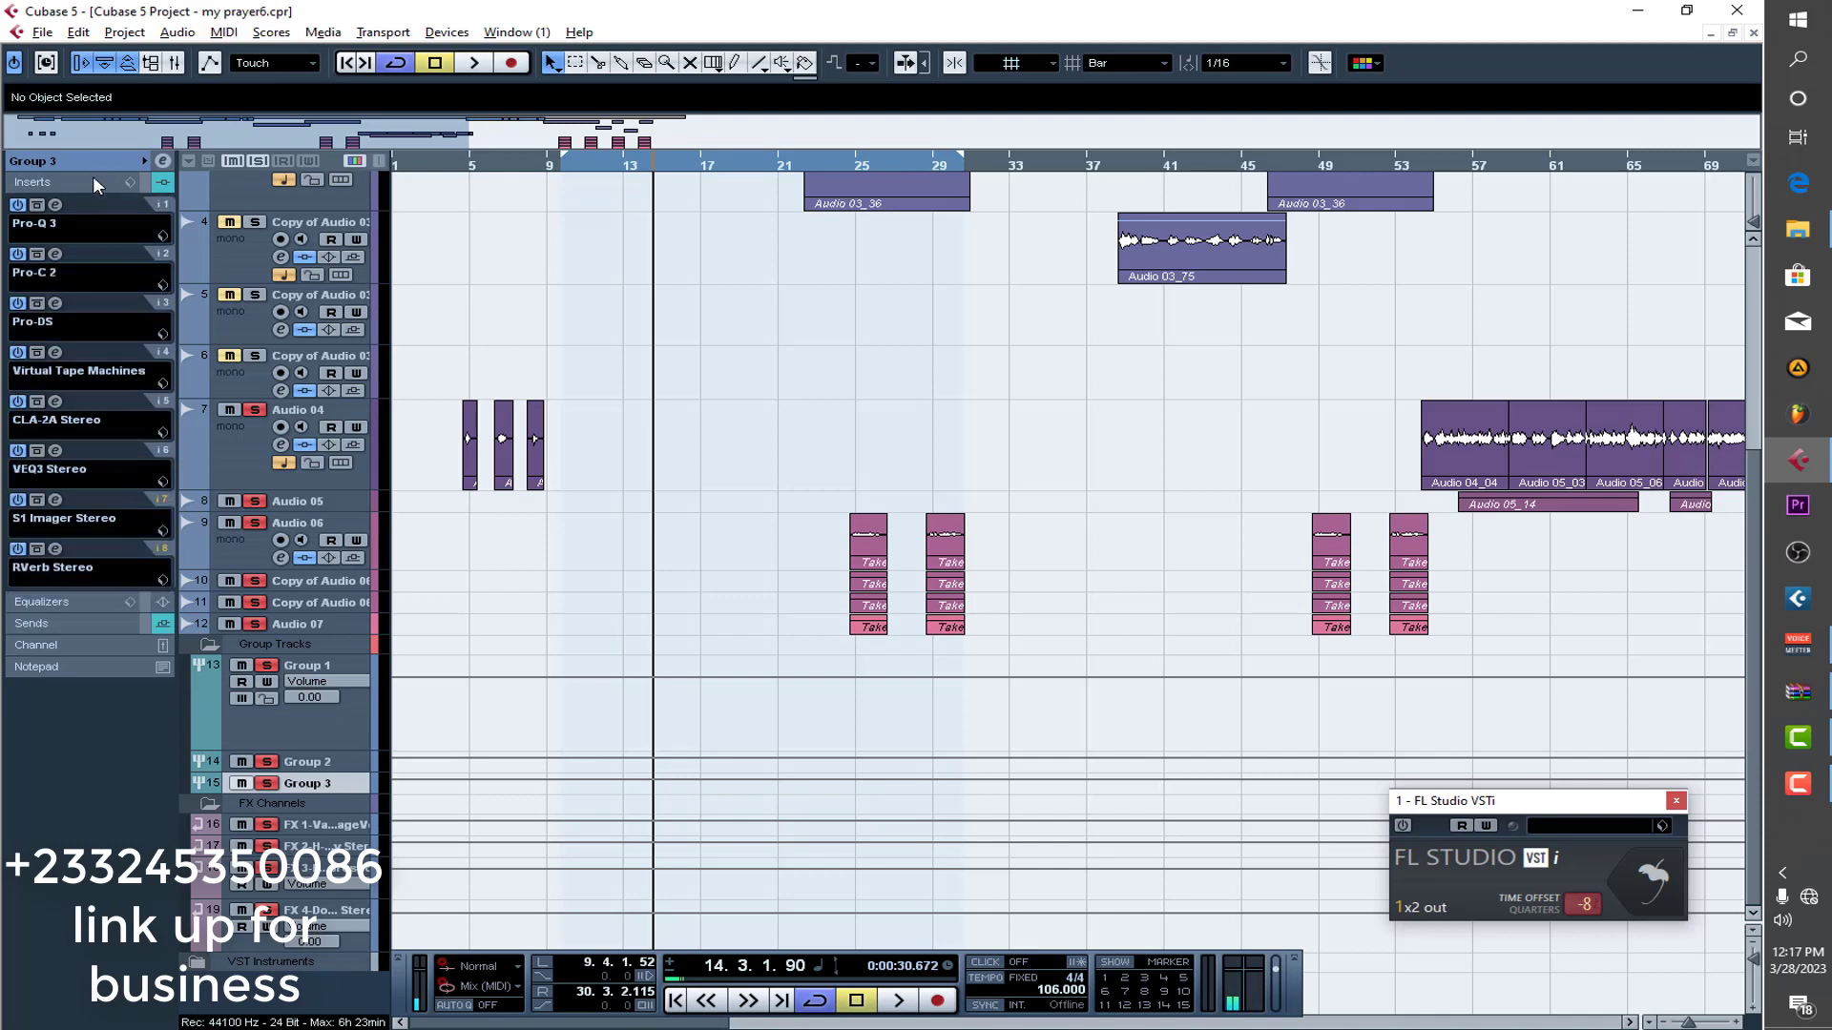
left_click(54, 499)
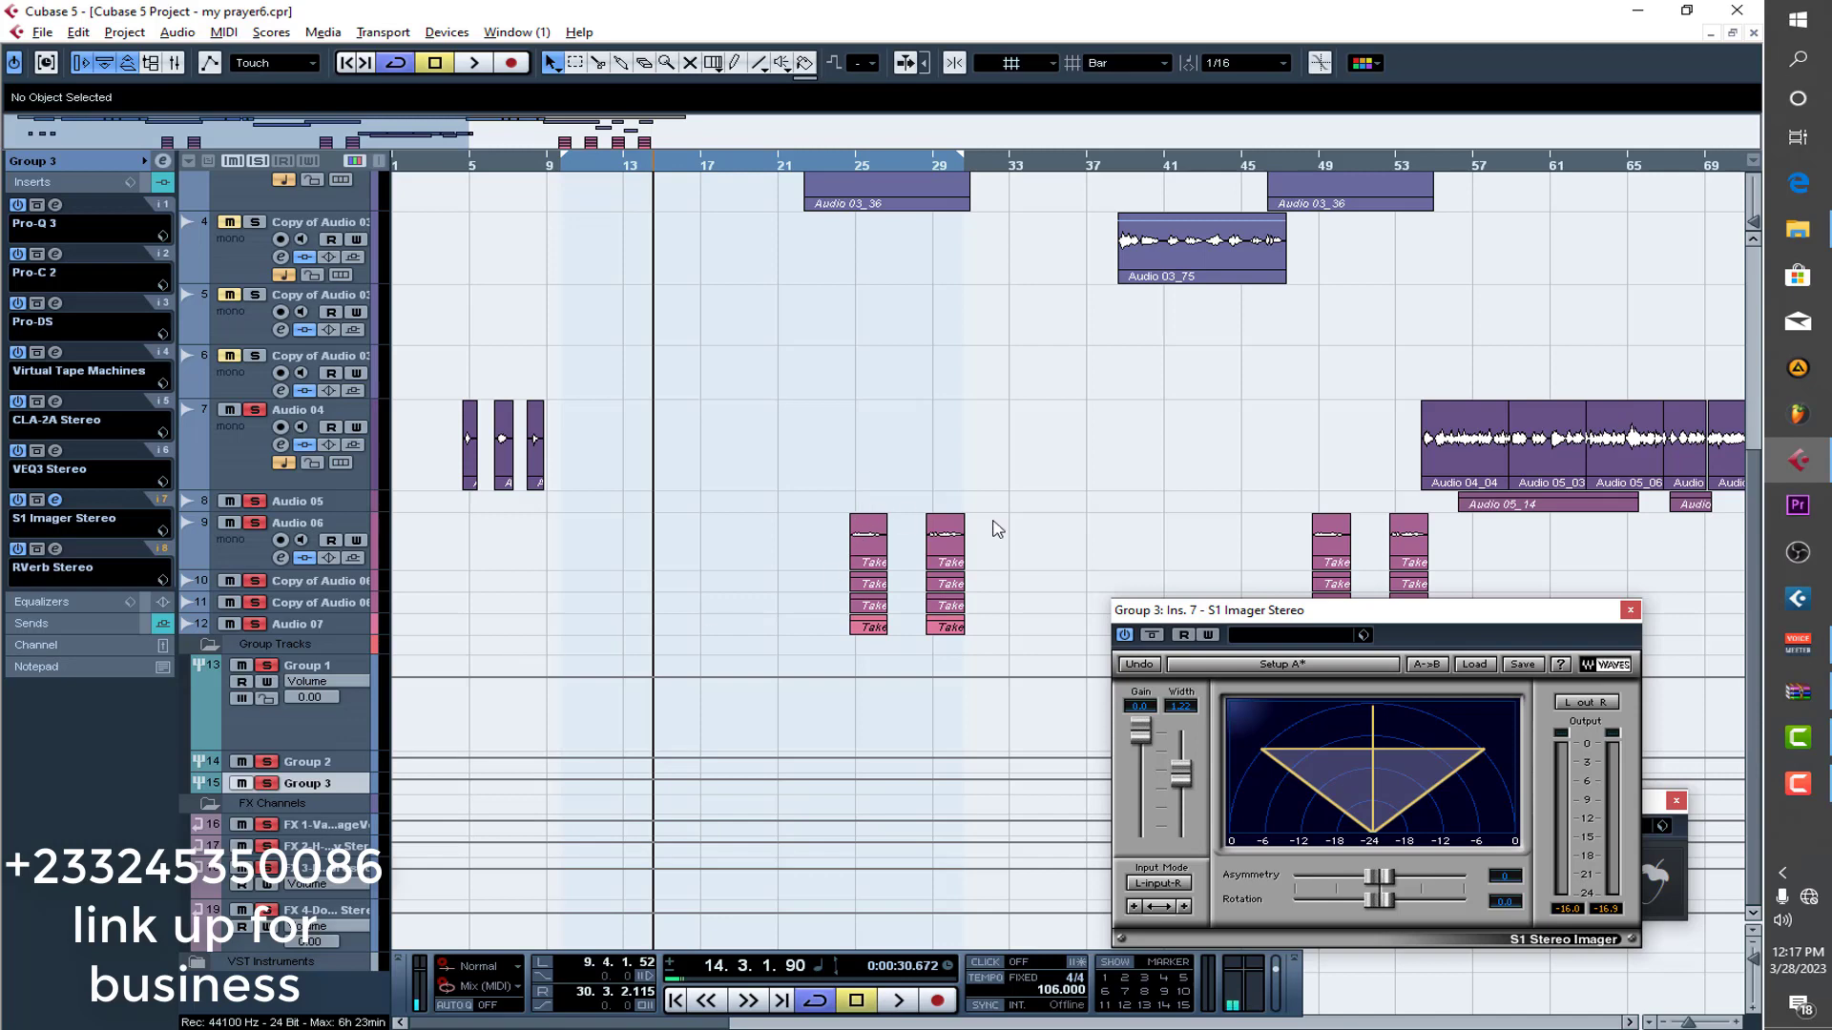
left_click(258, 163)
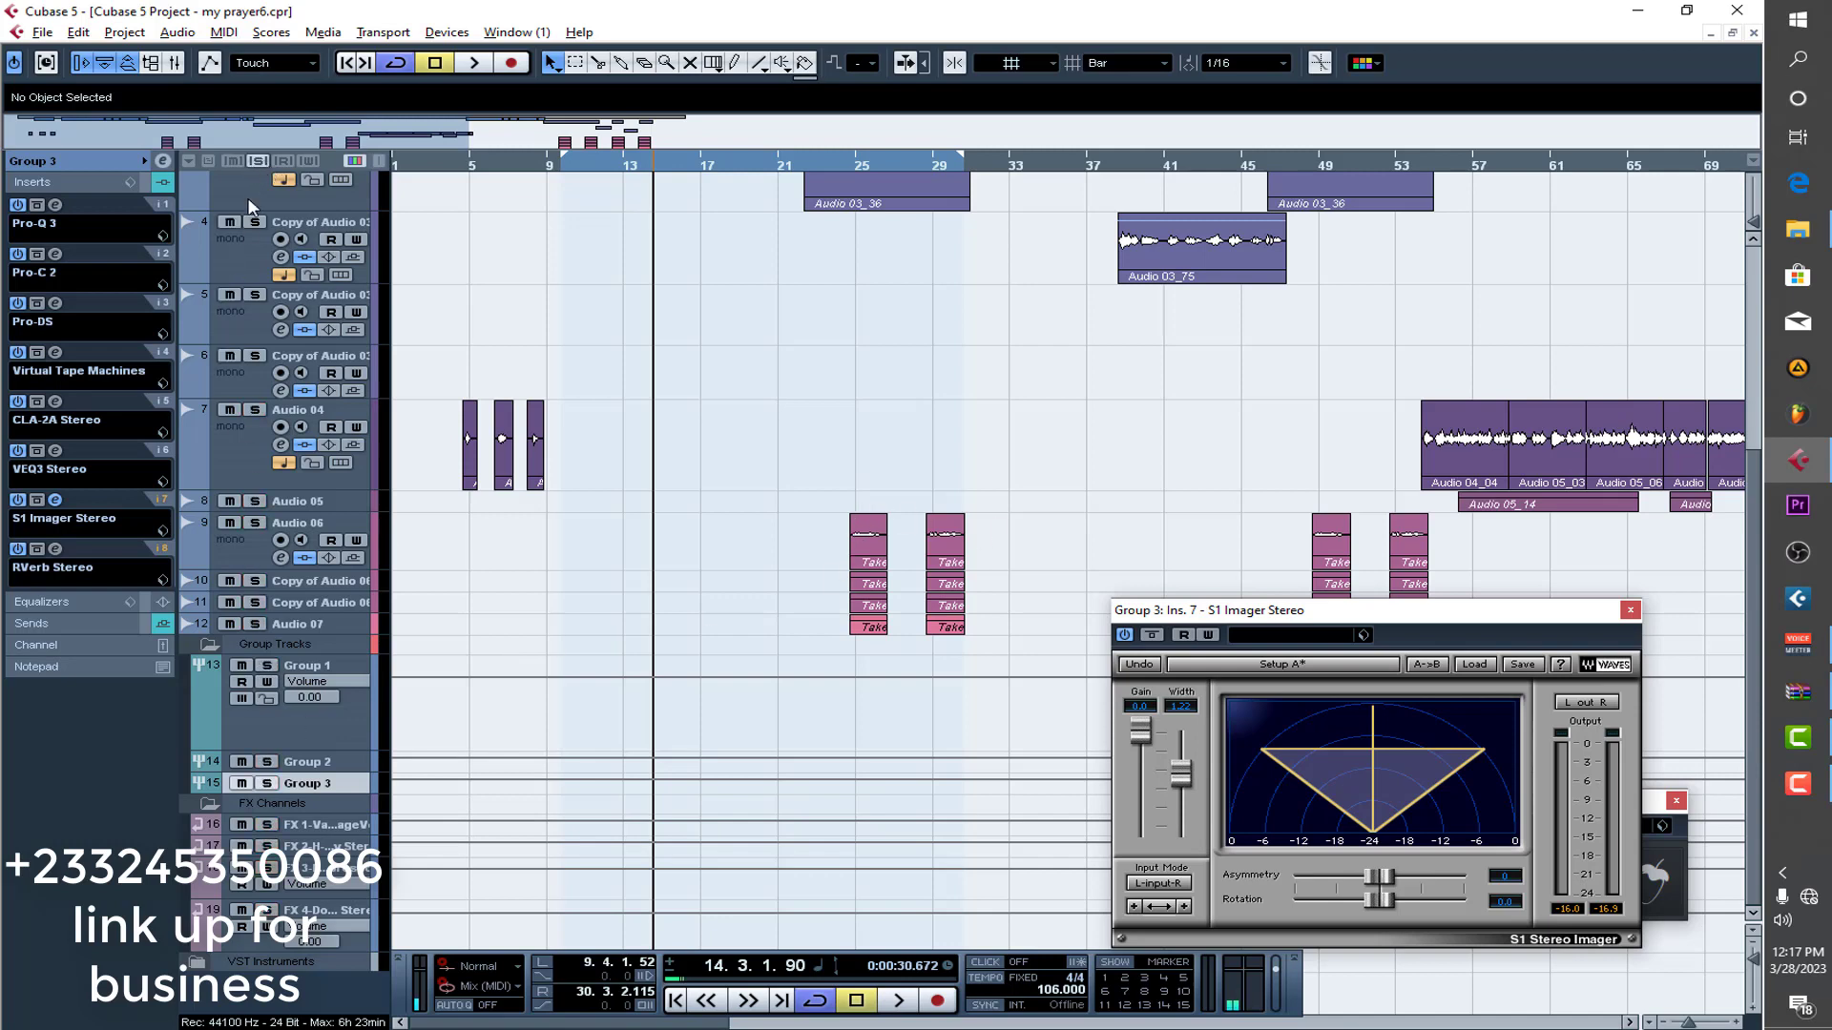
left_click(267, 784)
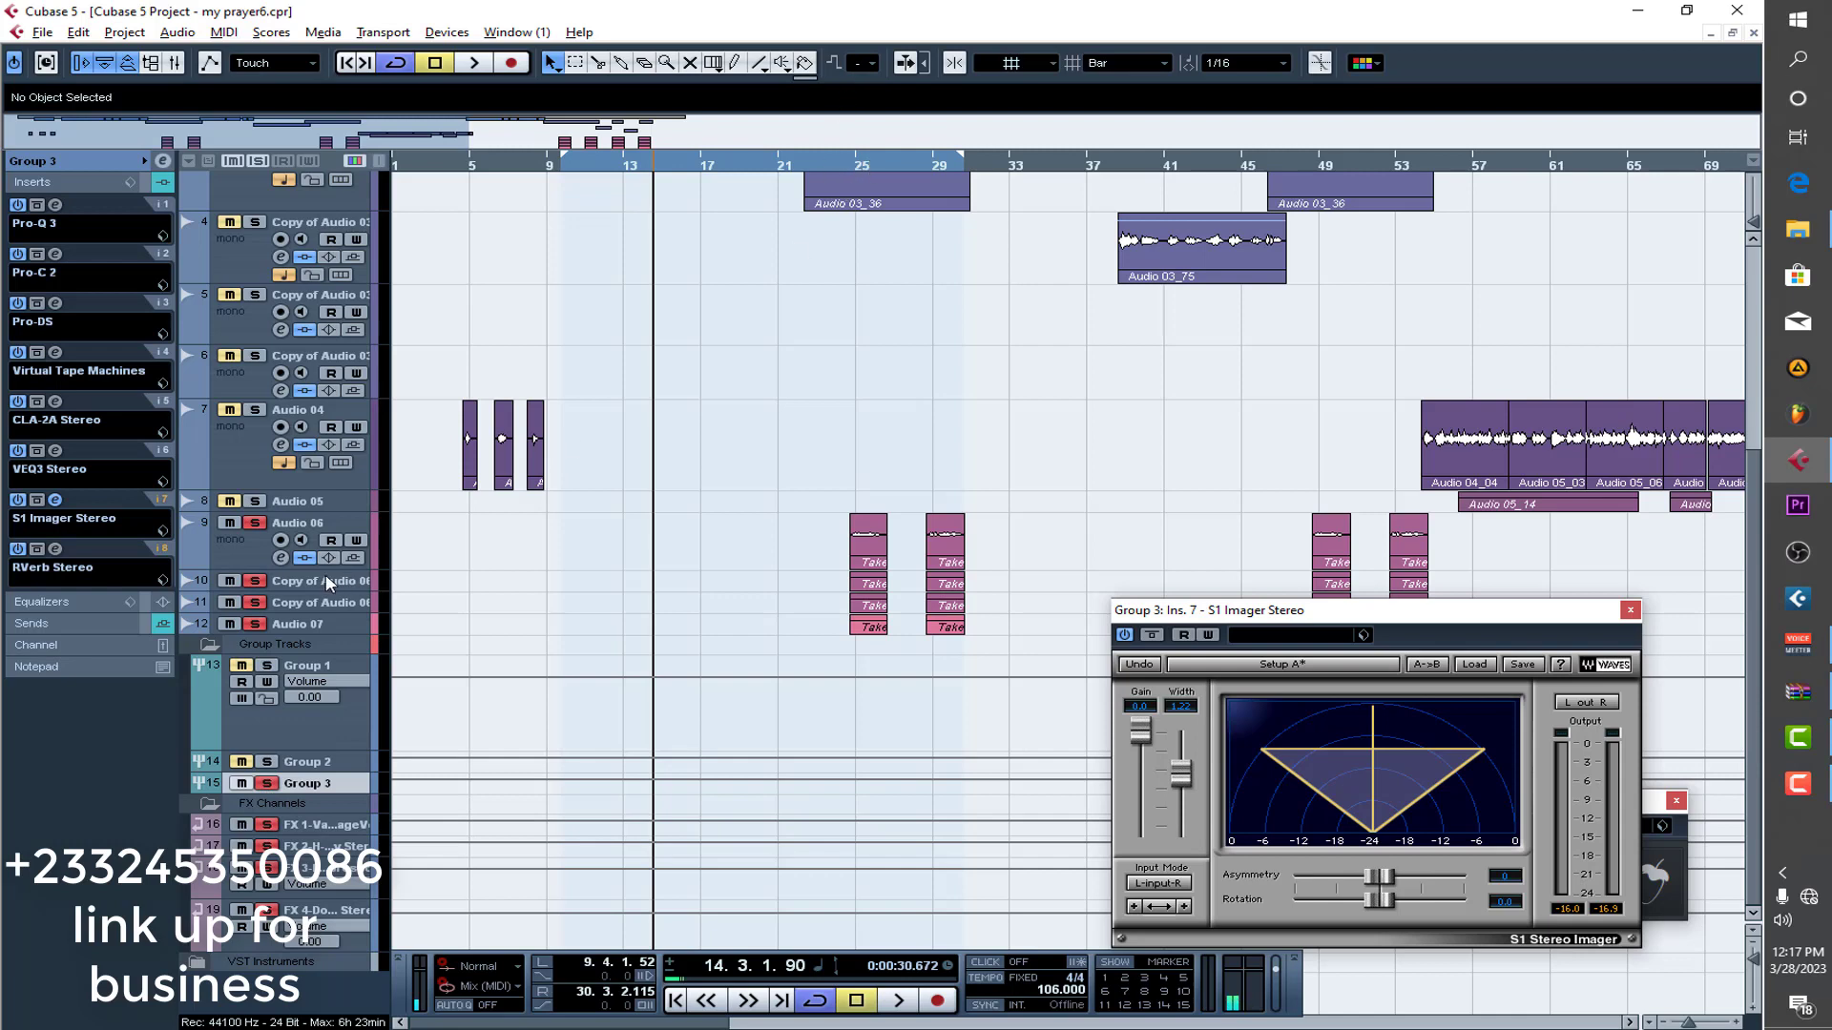
Check the pan and output routing of Audio 06, its two copies and Audio 07.
left_click(254, 570)
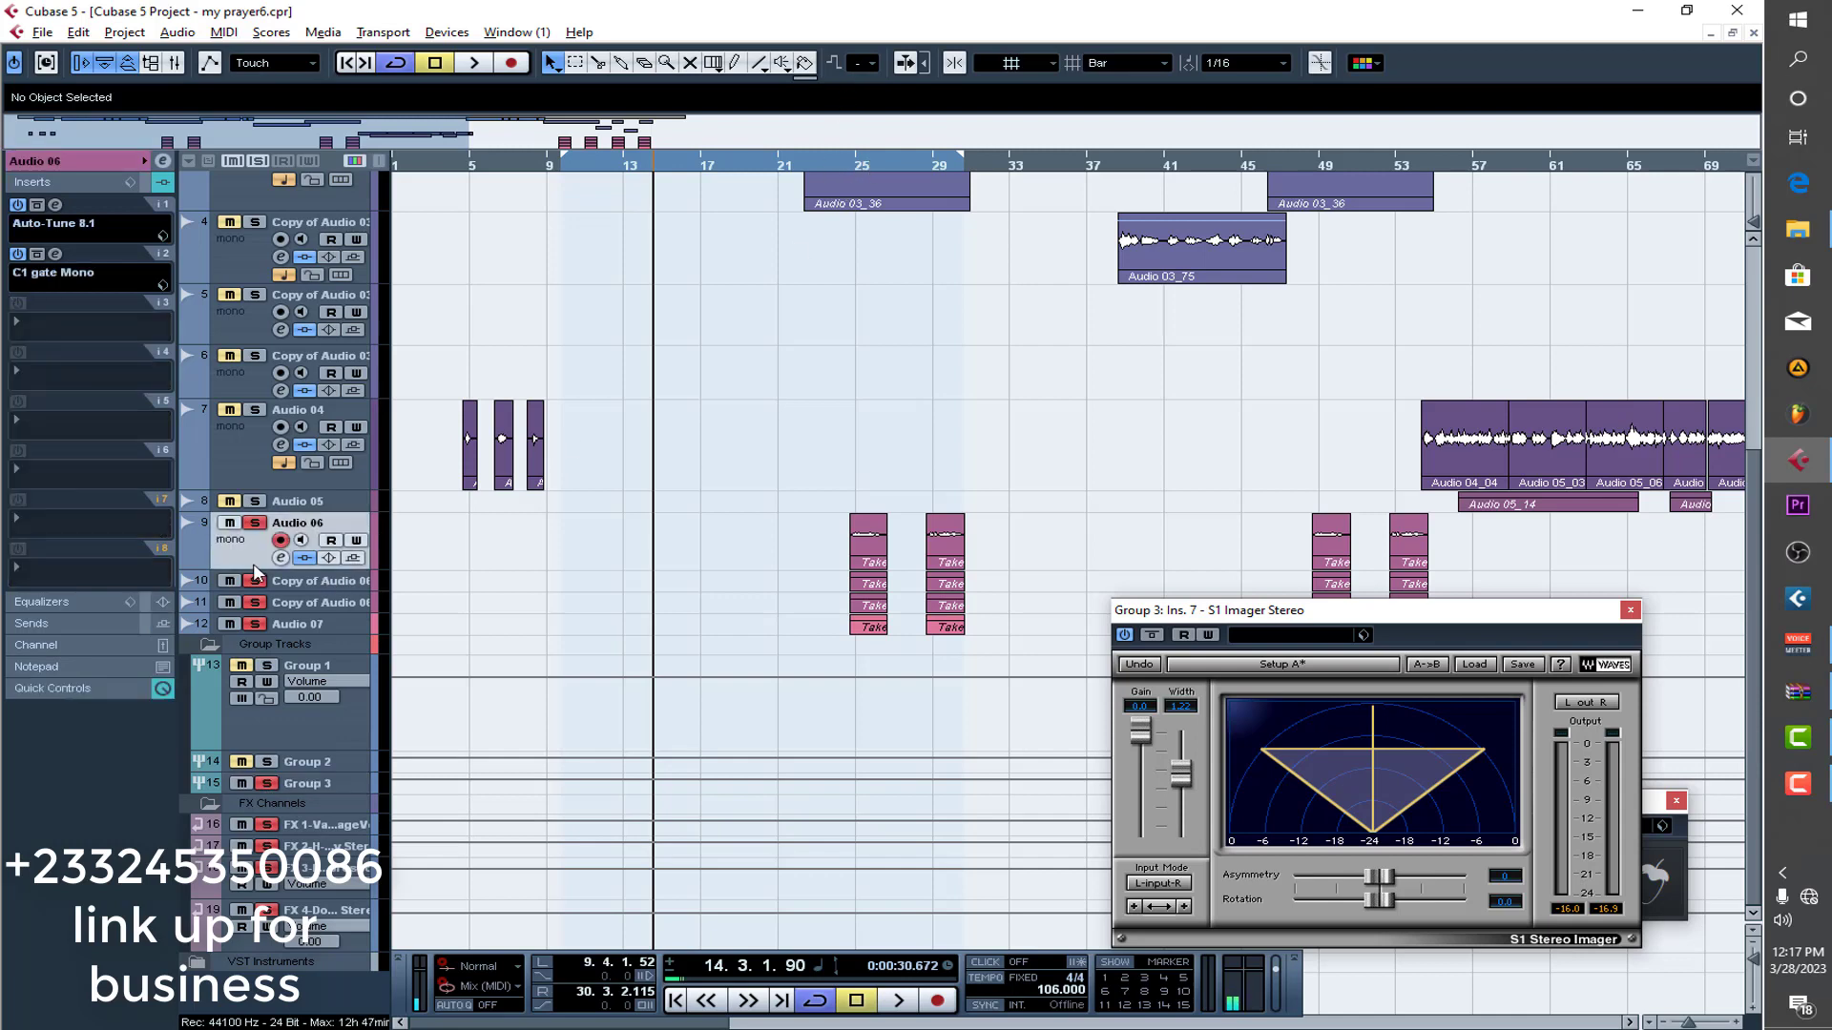
left_click(89, 161)
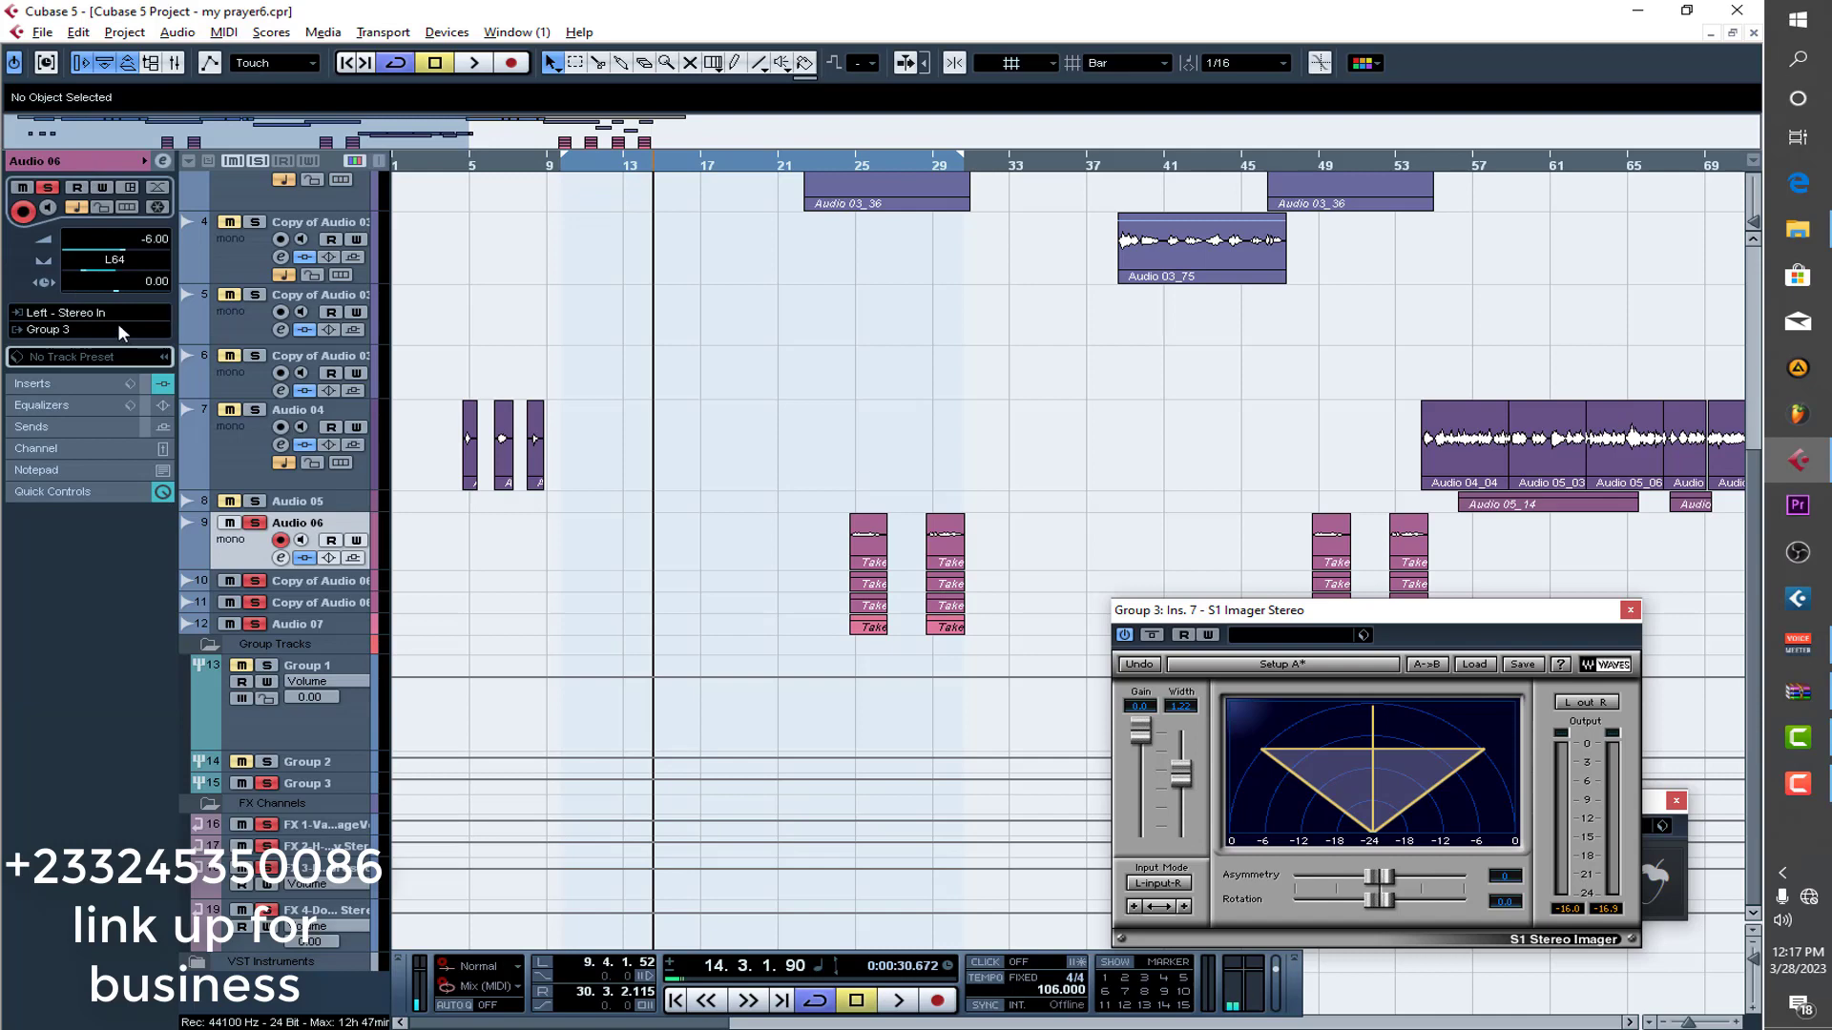
left_click(336, 584)
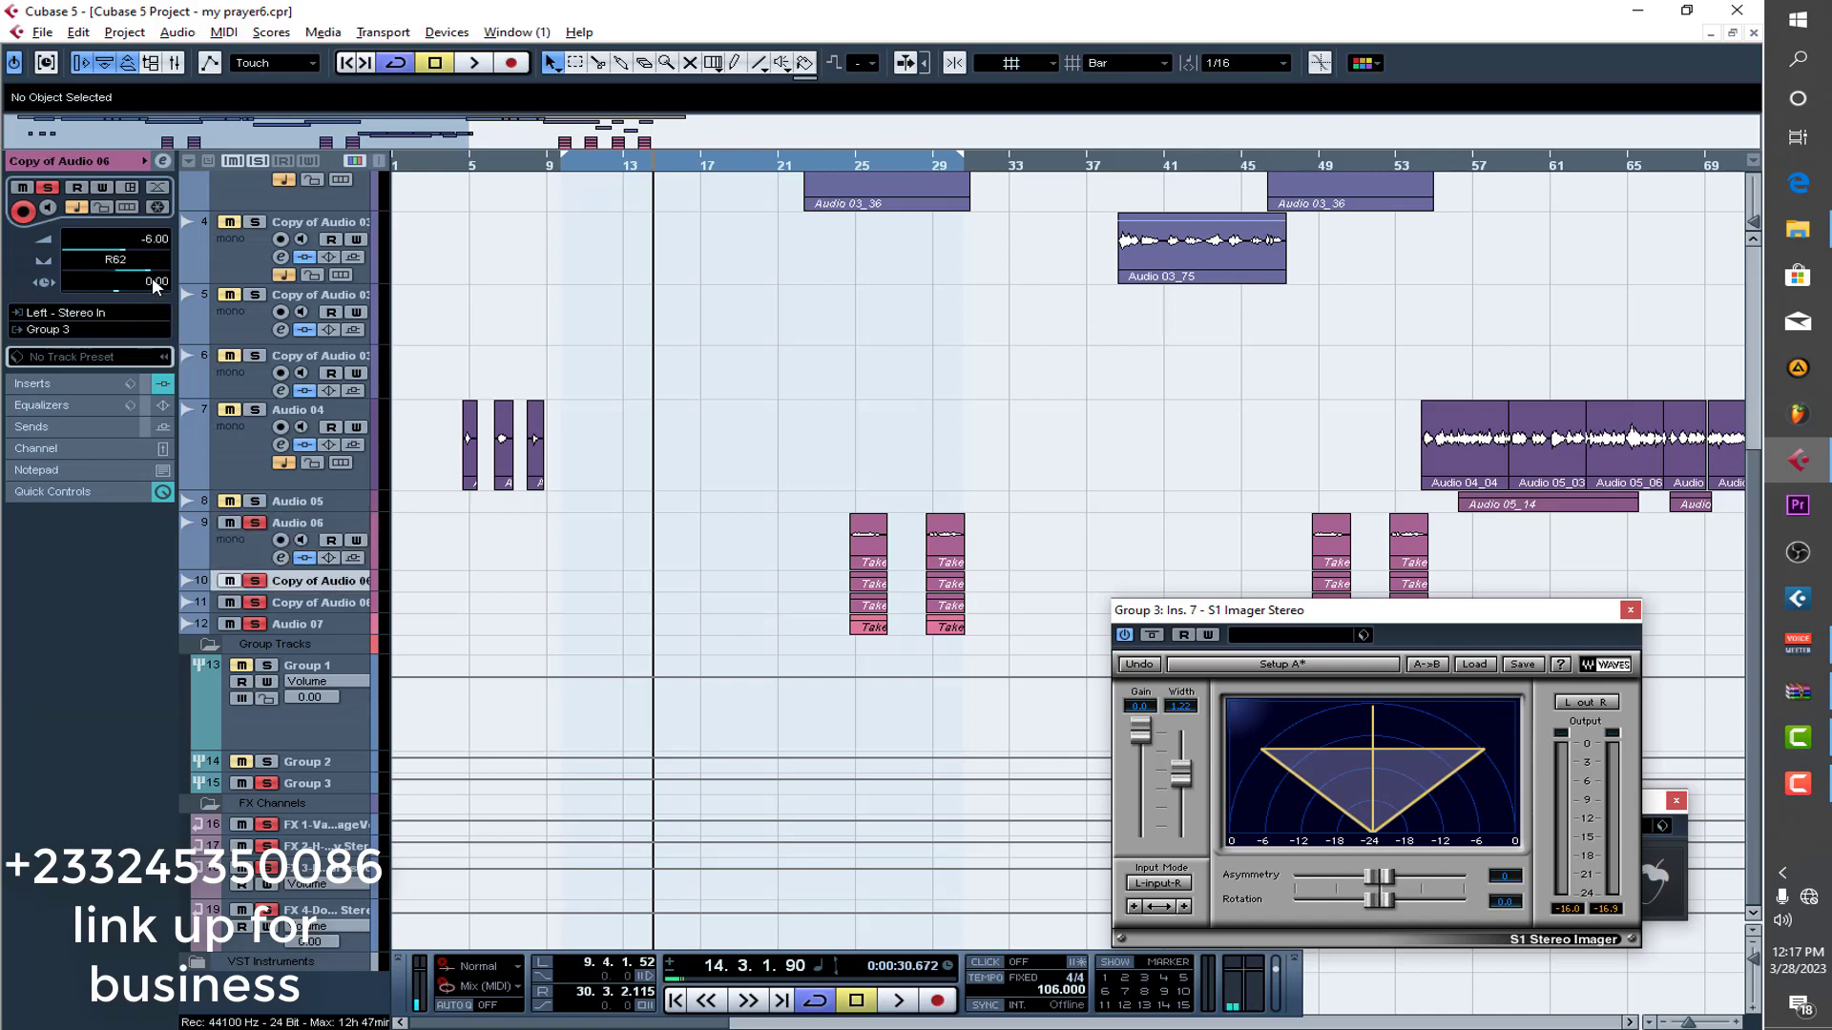
left_click(344, 605)
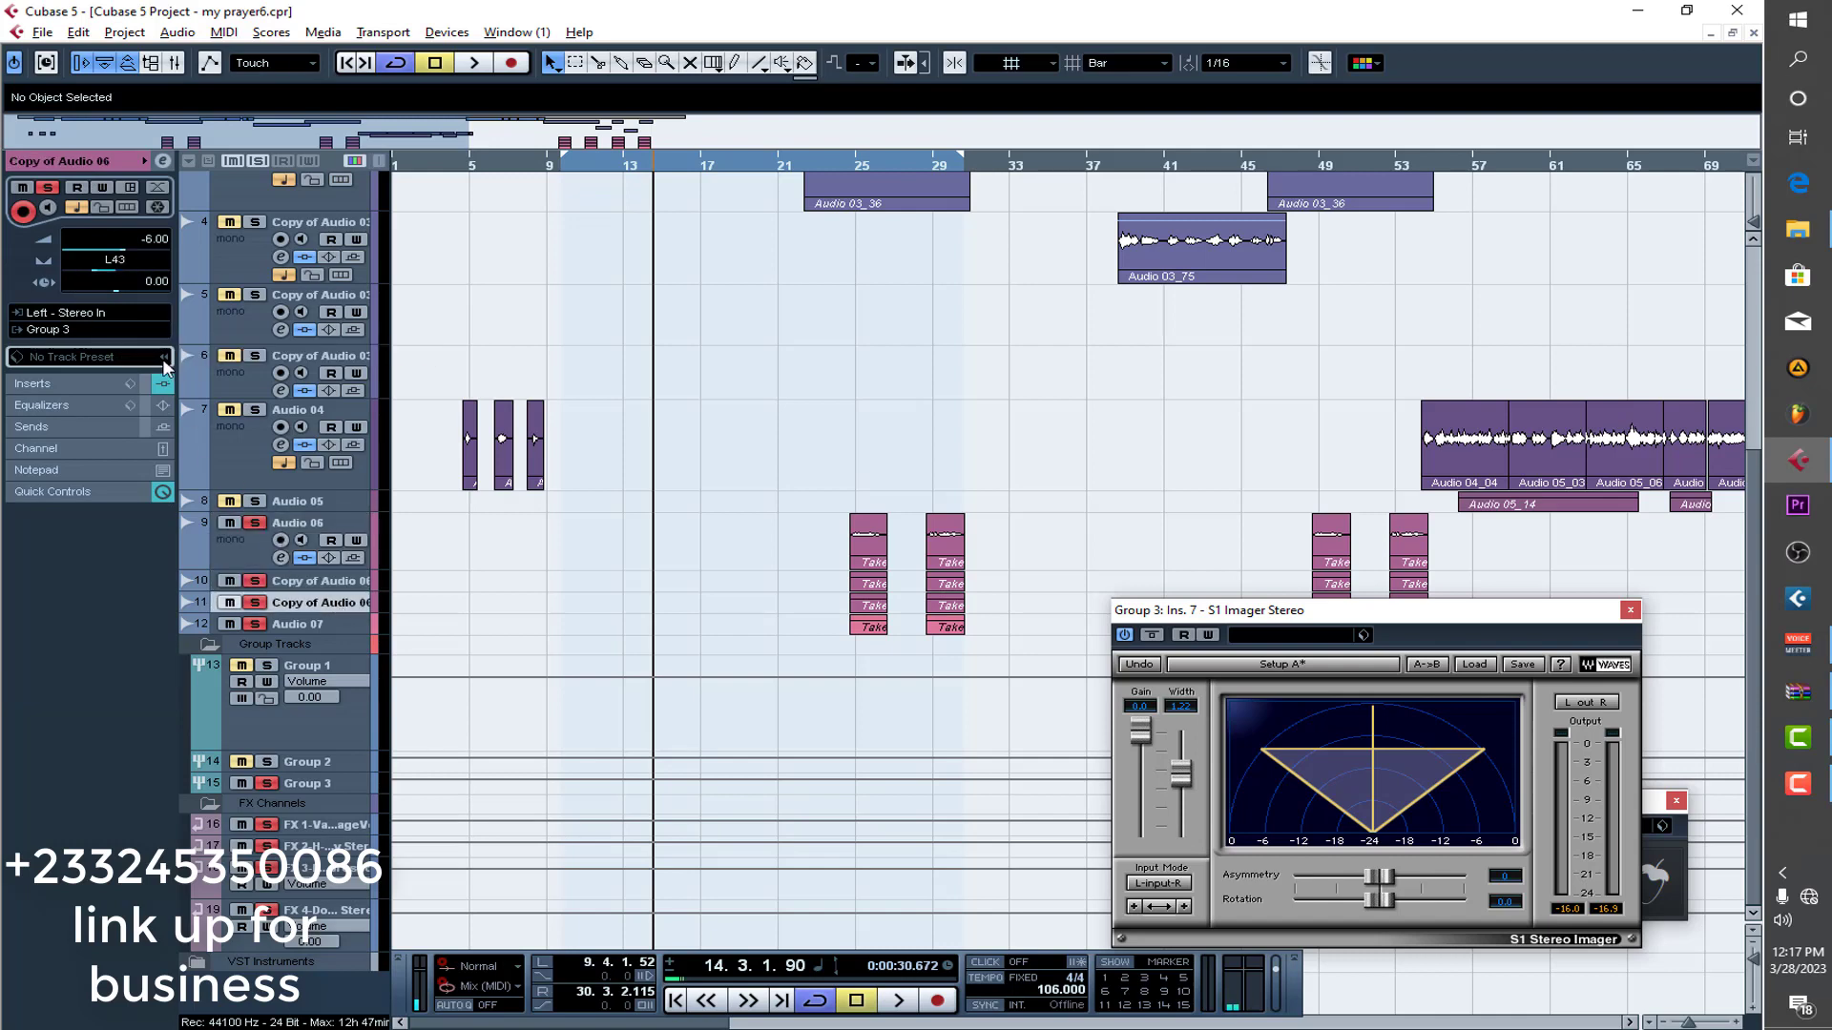
left_click(297, 626)
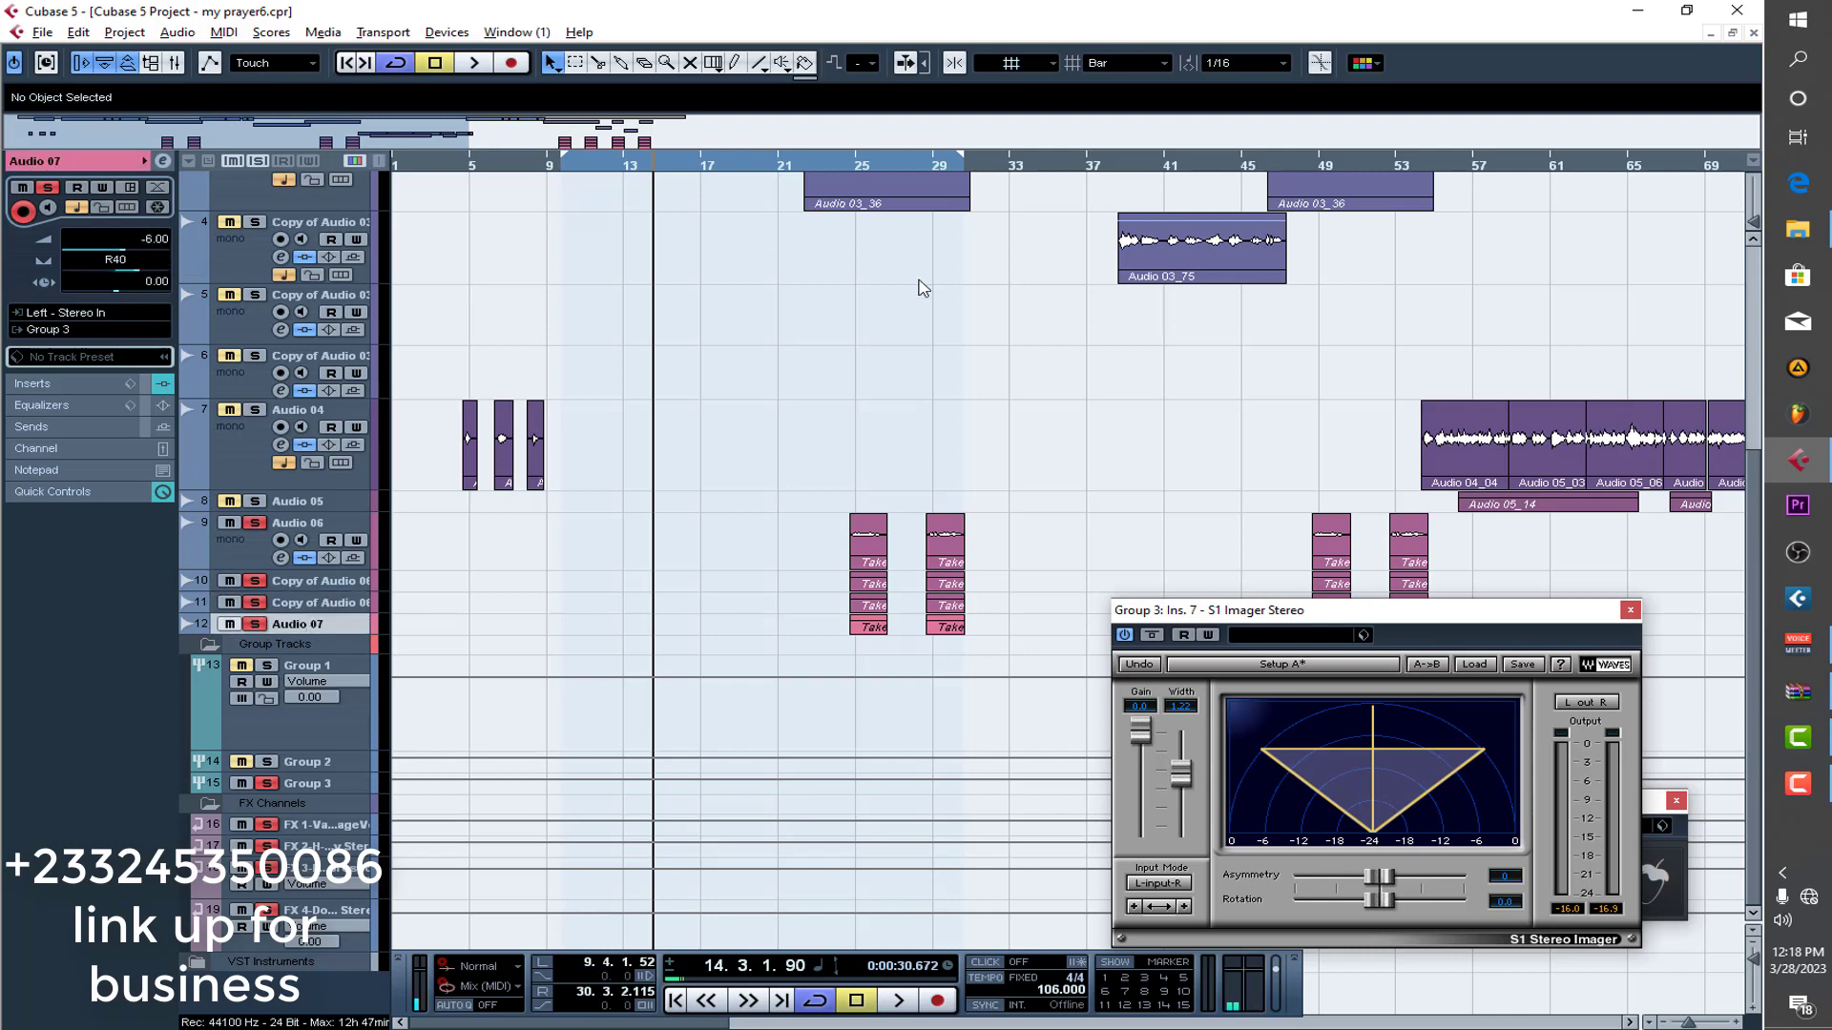
Play the soloed Group 3 vocals from about bar 24 and examine the width setting of the S1 Imager.
double_click(844, 170)
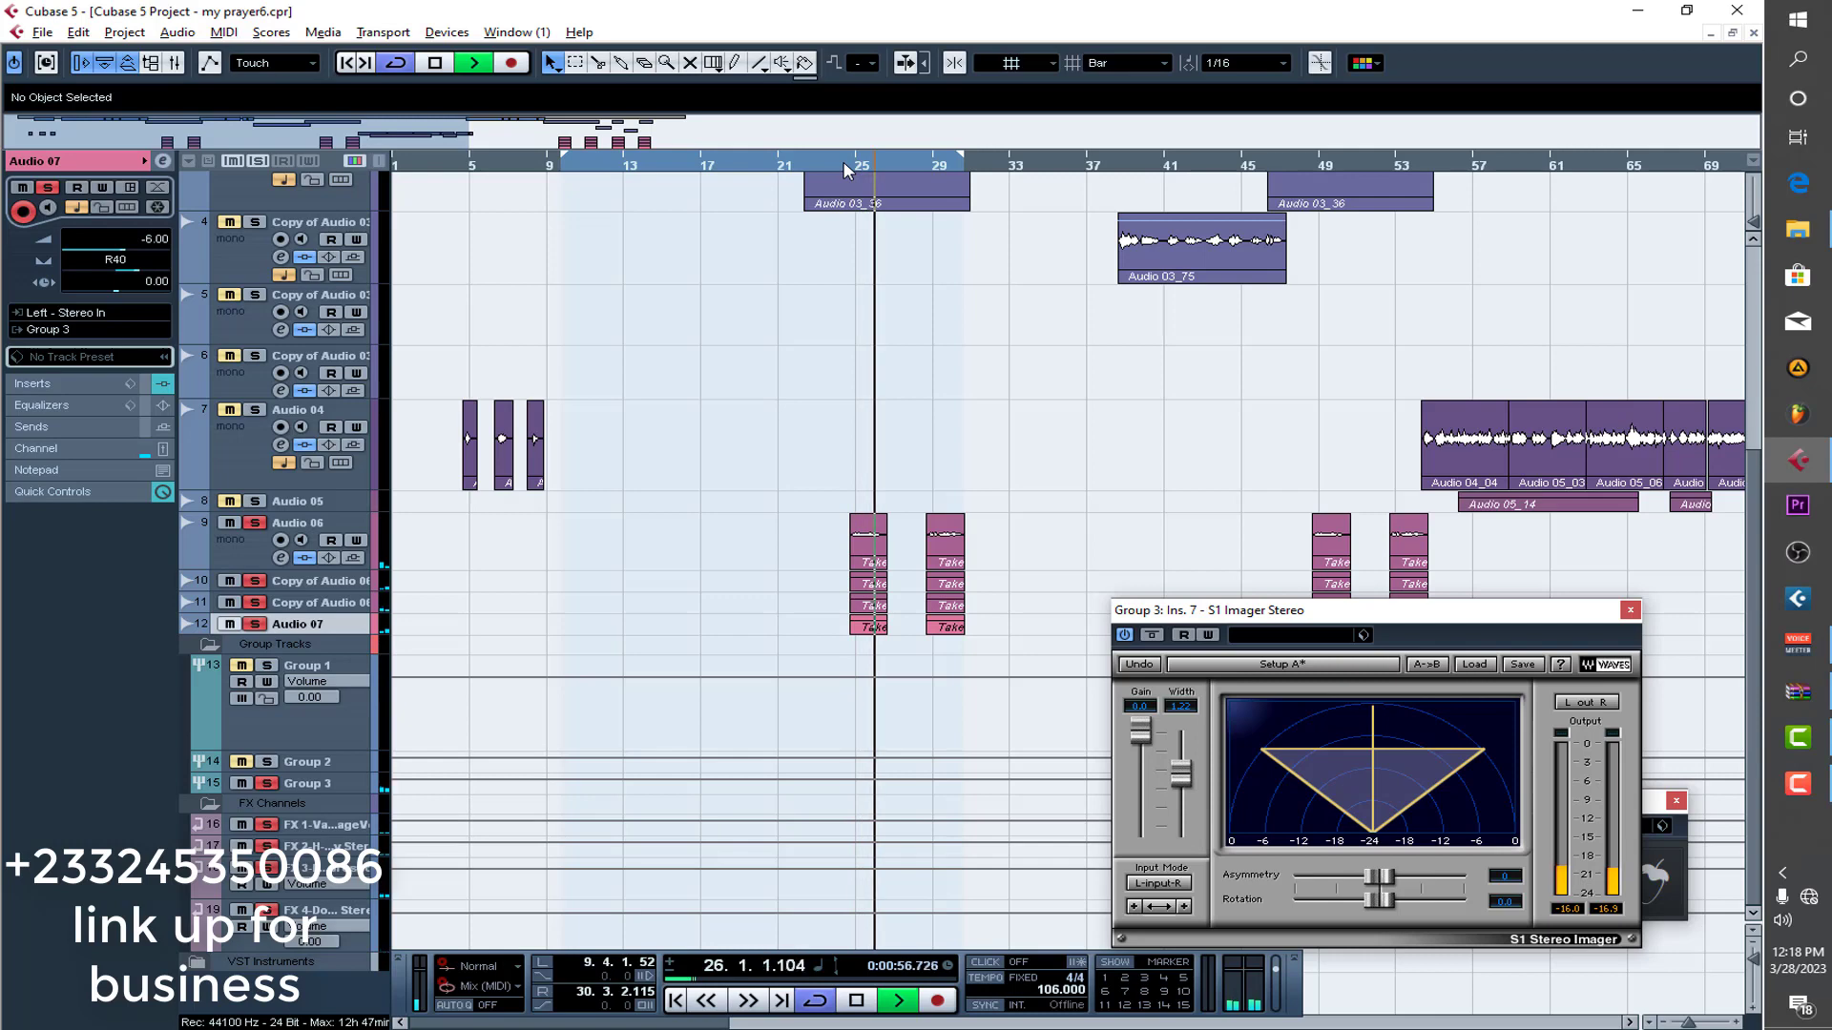
key("space")
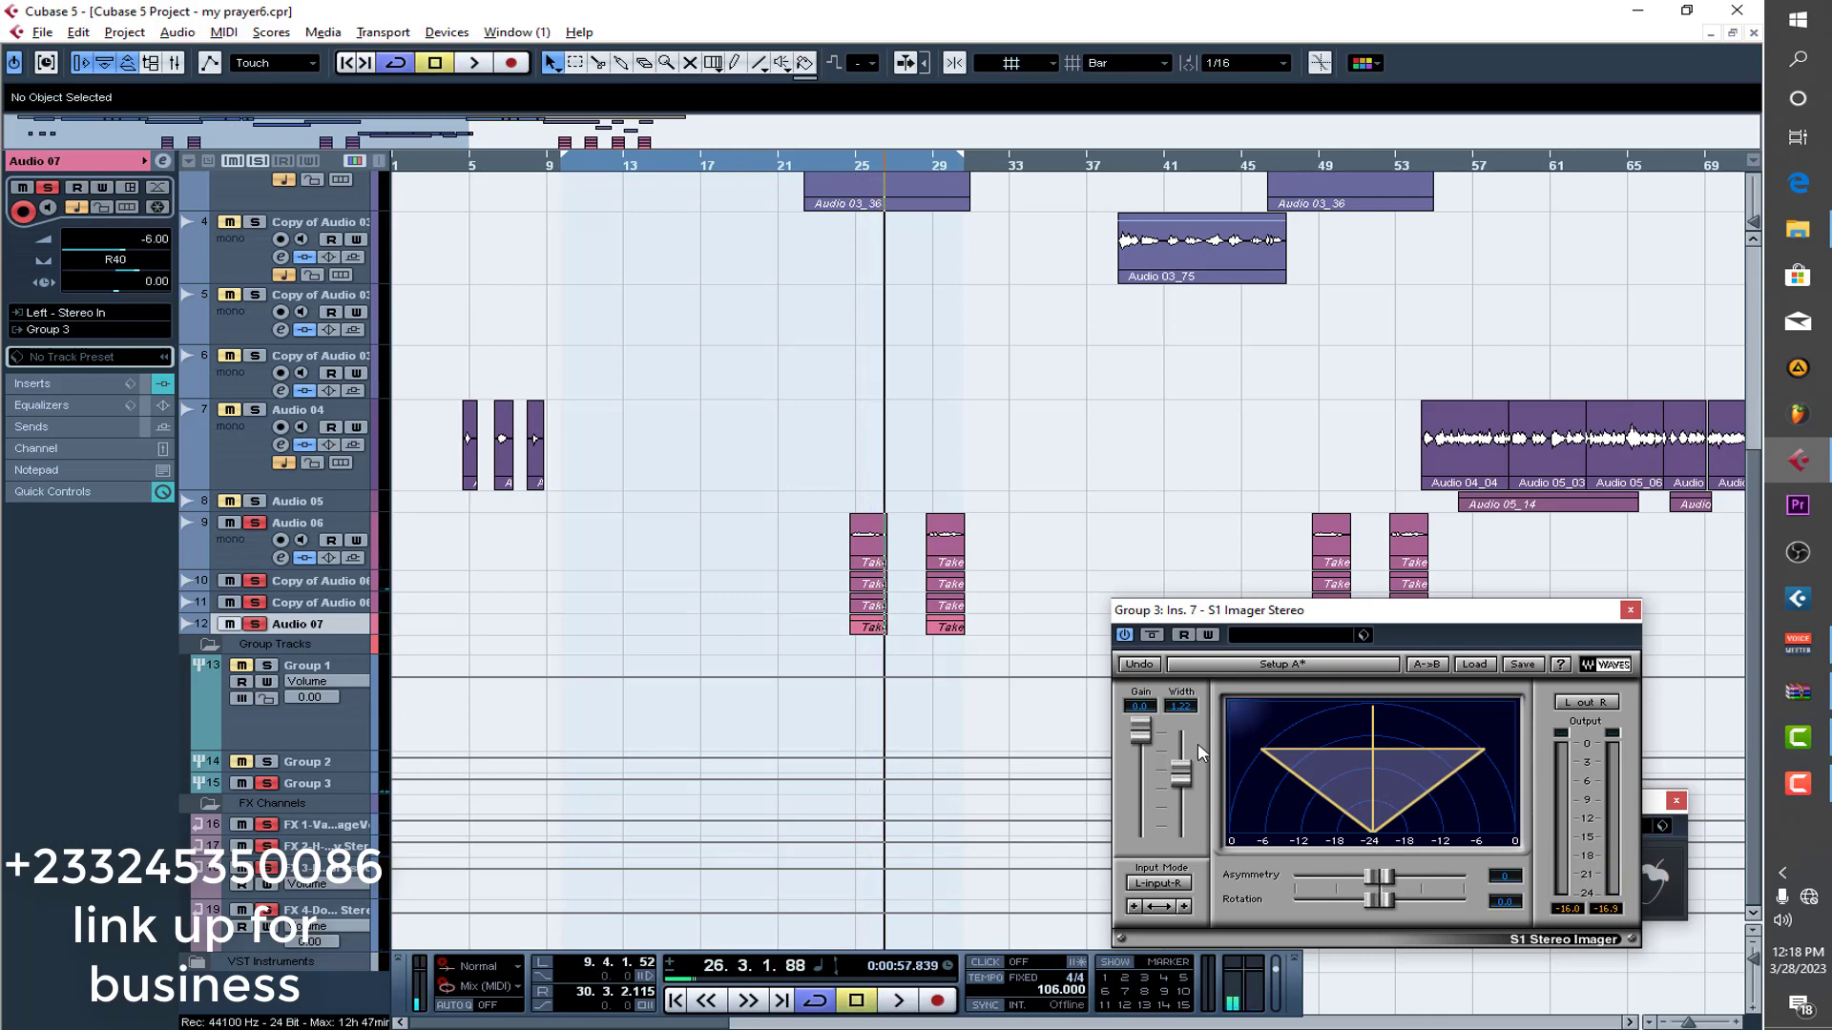
left_click(346, 788)
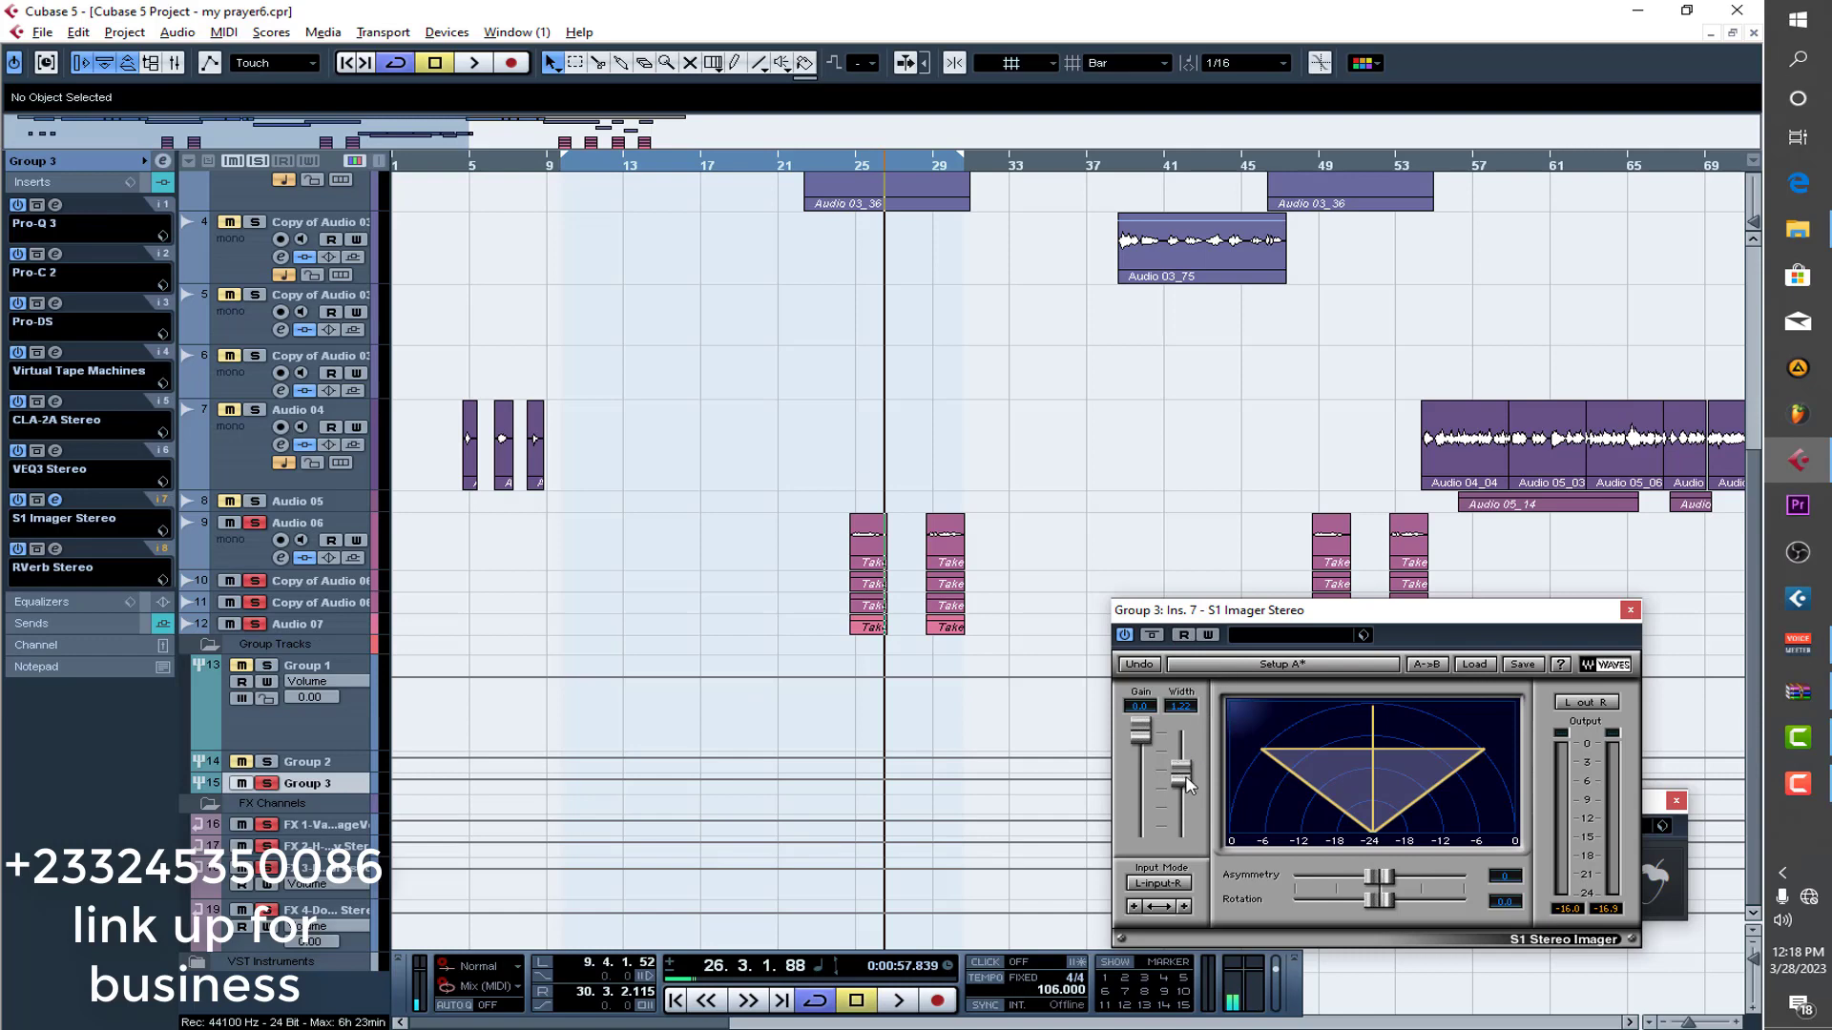
left_click(1631, 611)
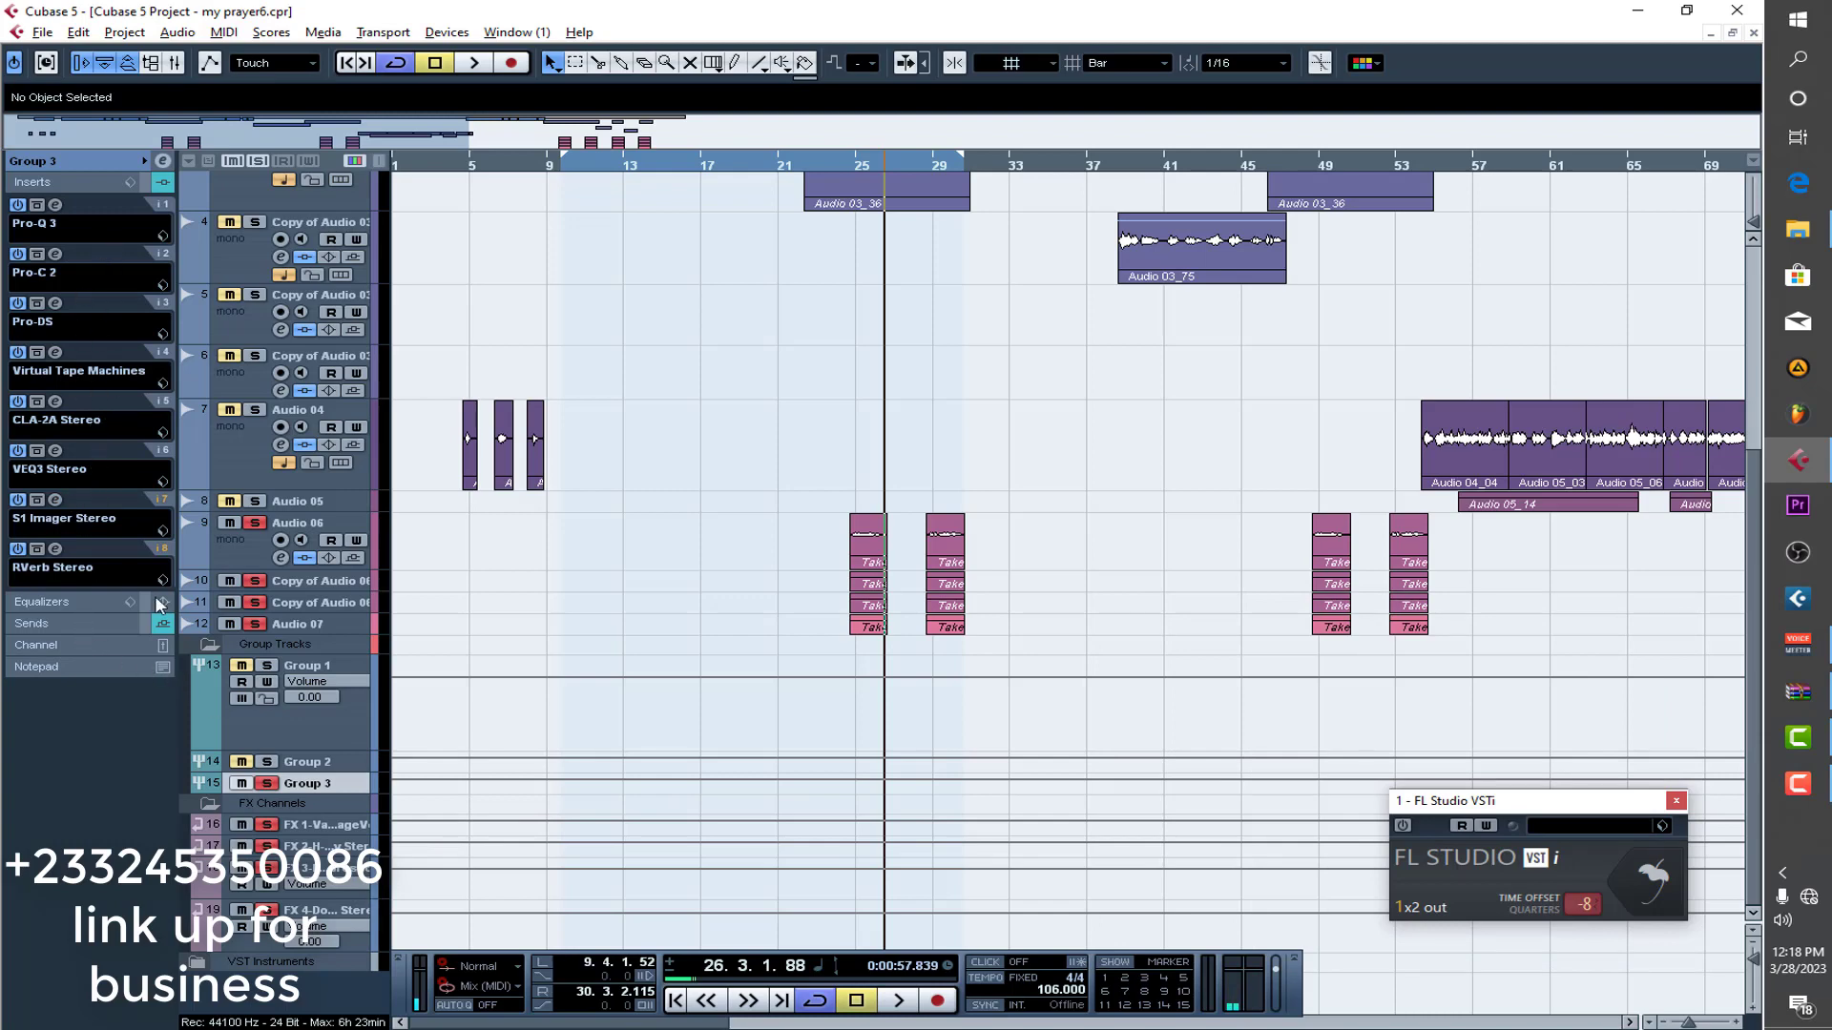
Examine Group 3's sends, including the ValhallaVintageVerb and H-Delay effects, and reselect Group 1.
left_click(89, 622)
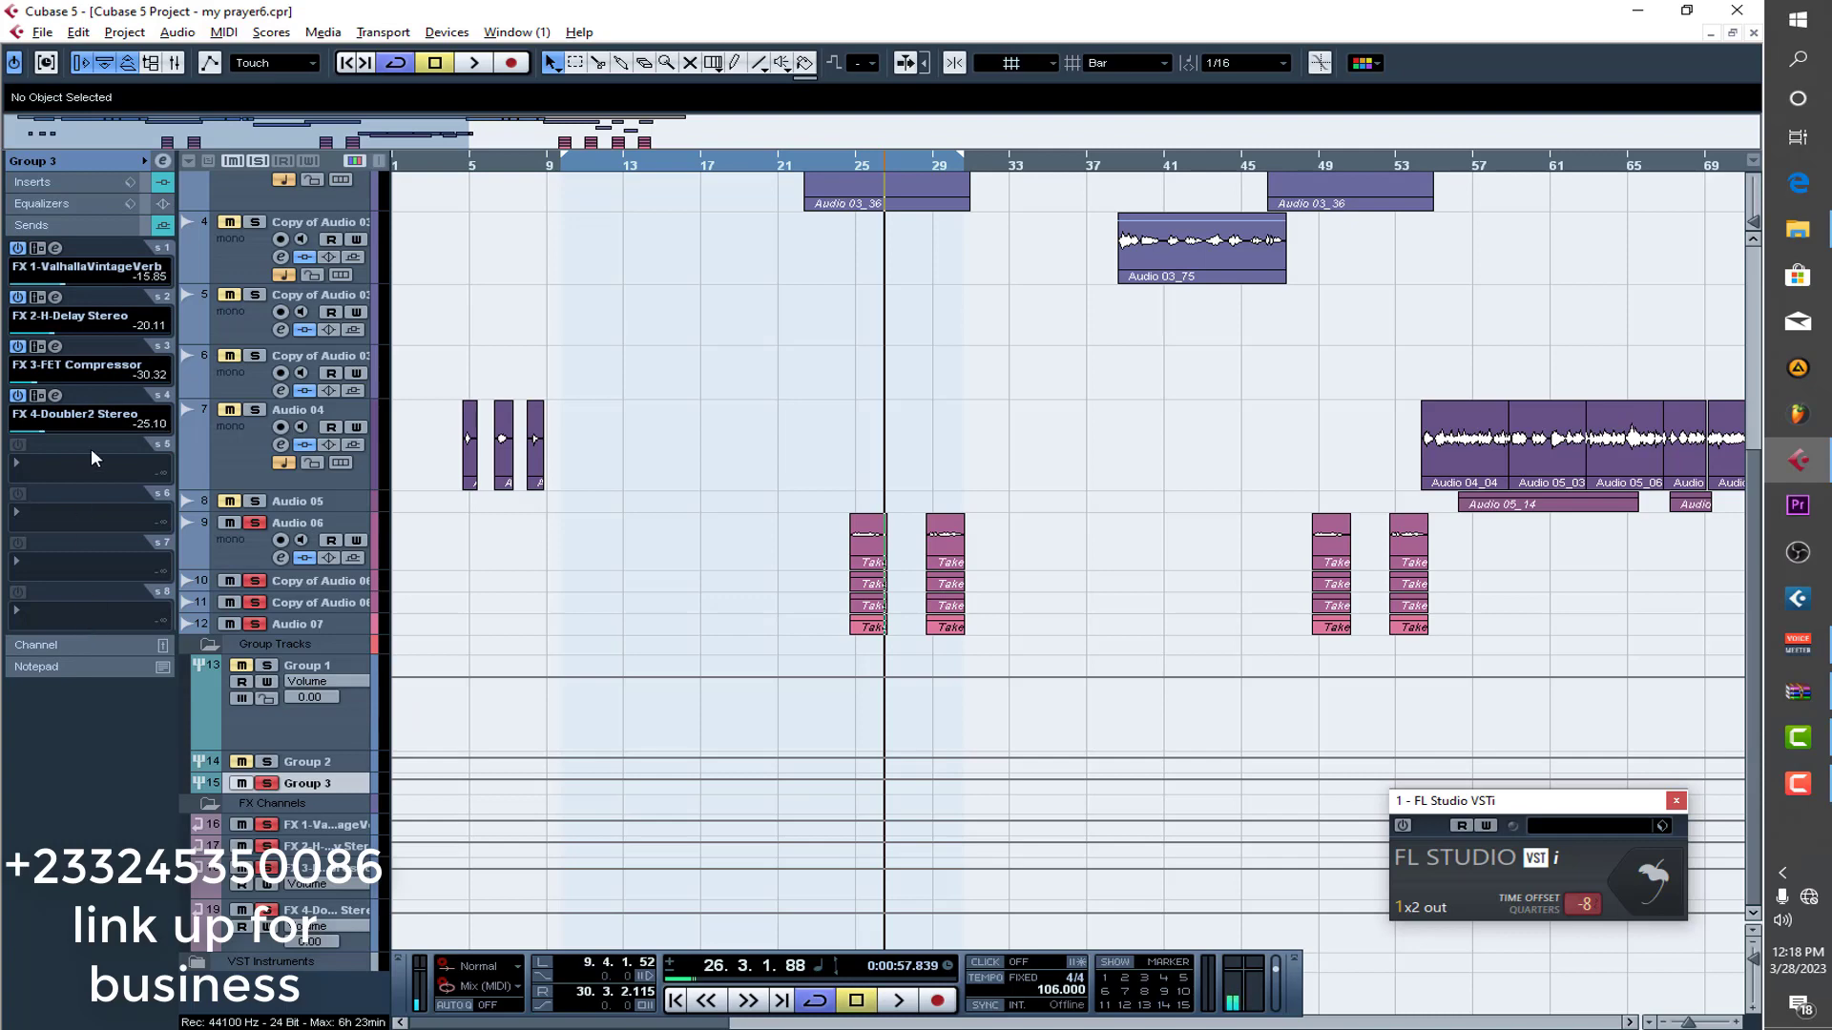
left_click(55, 247)
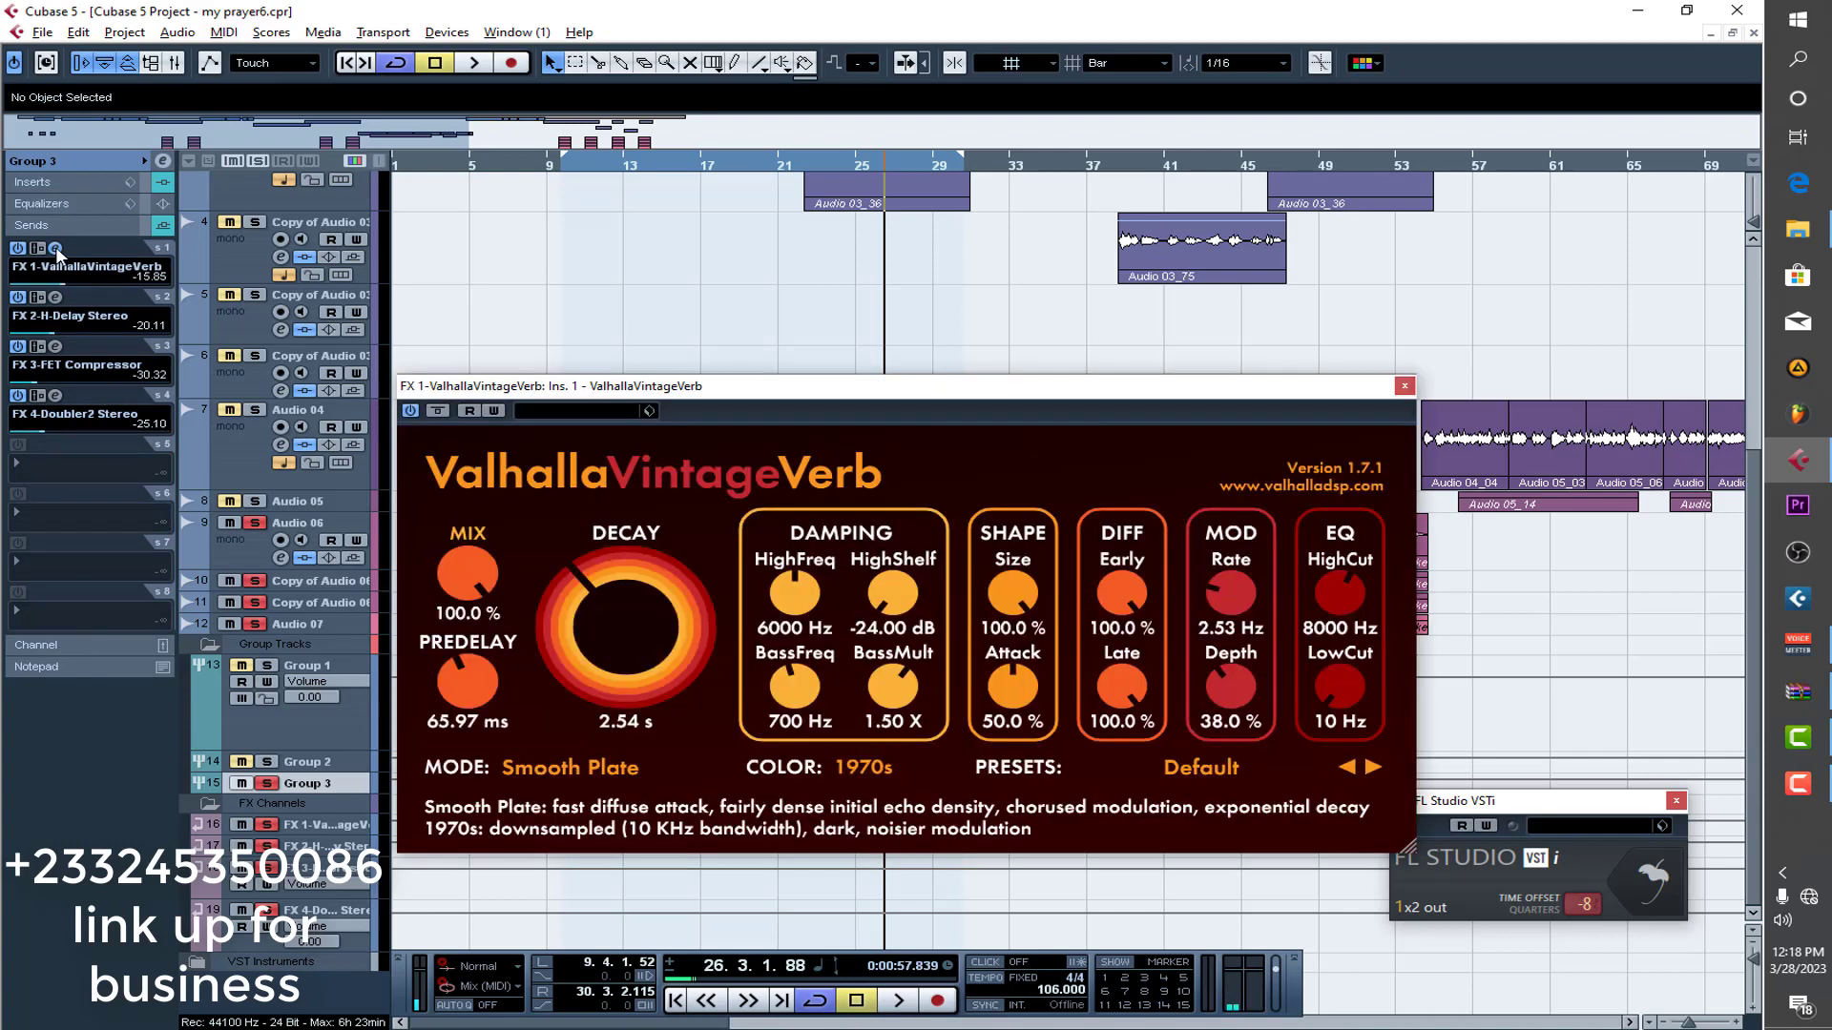
left_click(56, 247)
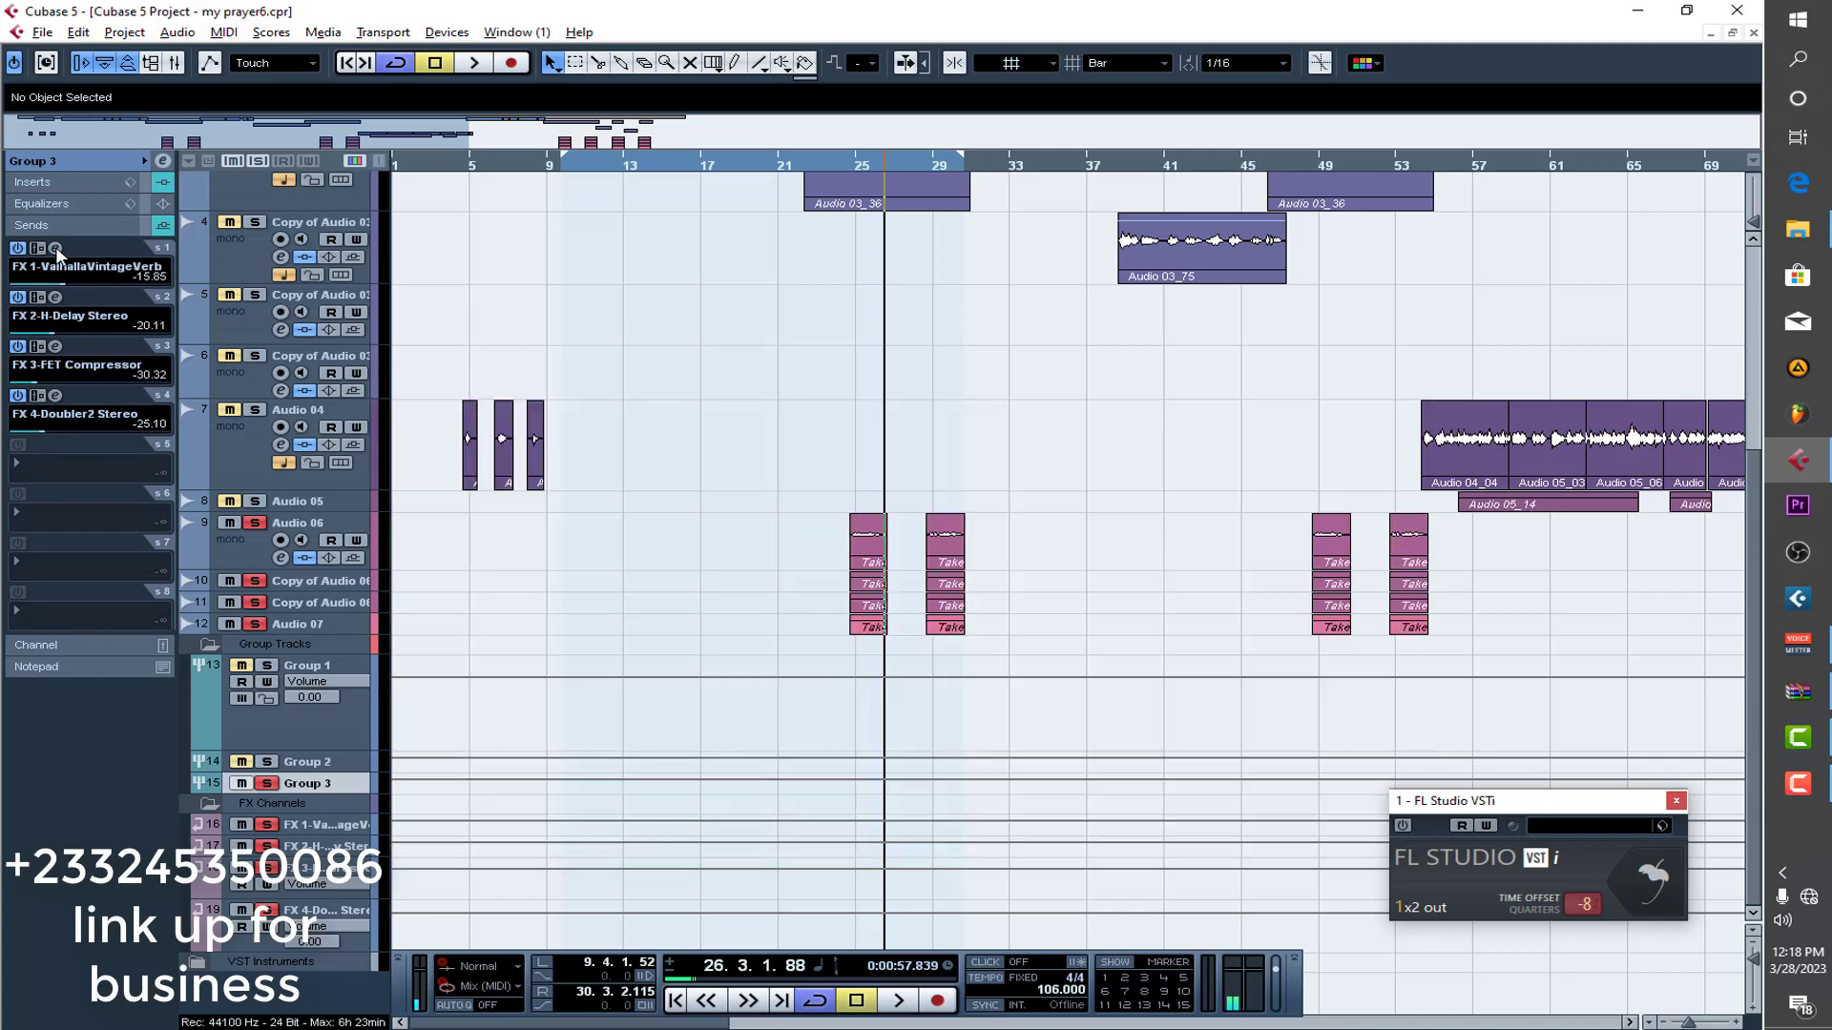
left_click(55, 296)
left_click(55, 297)
left_click(347, 707)
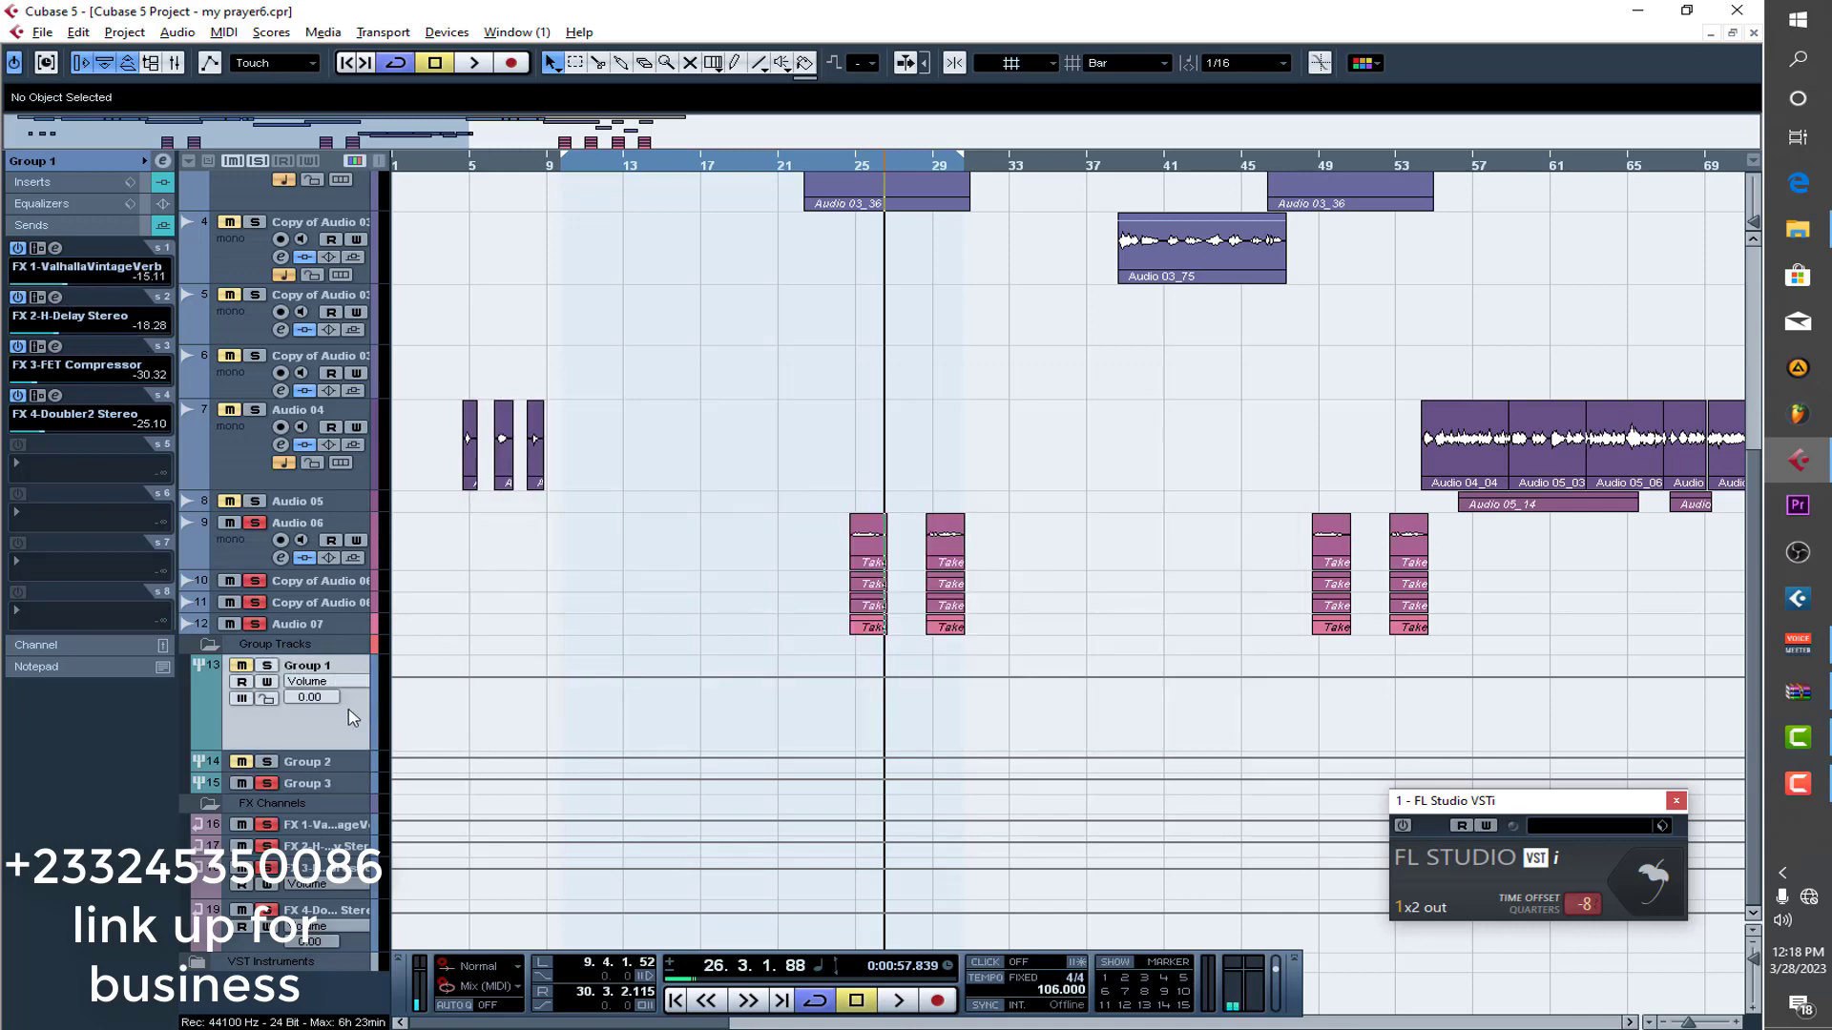
Examine the FET Compressor and Doubler2 Stereo effects on Group 3's third and fourth sends.
left_click(336, 788)
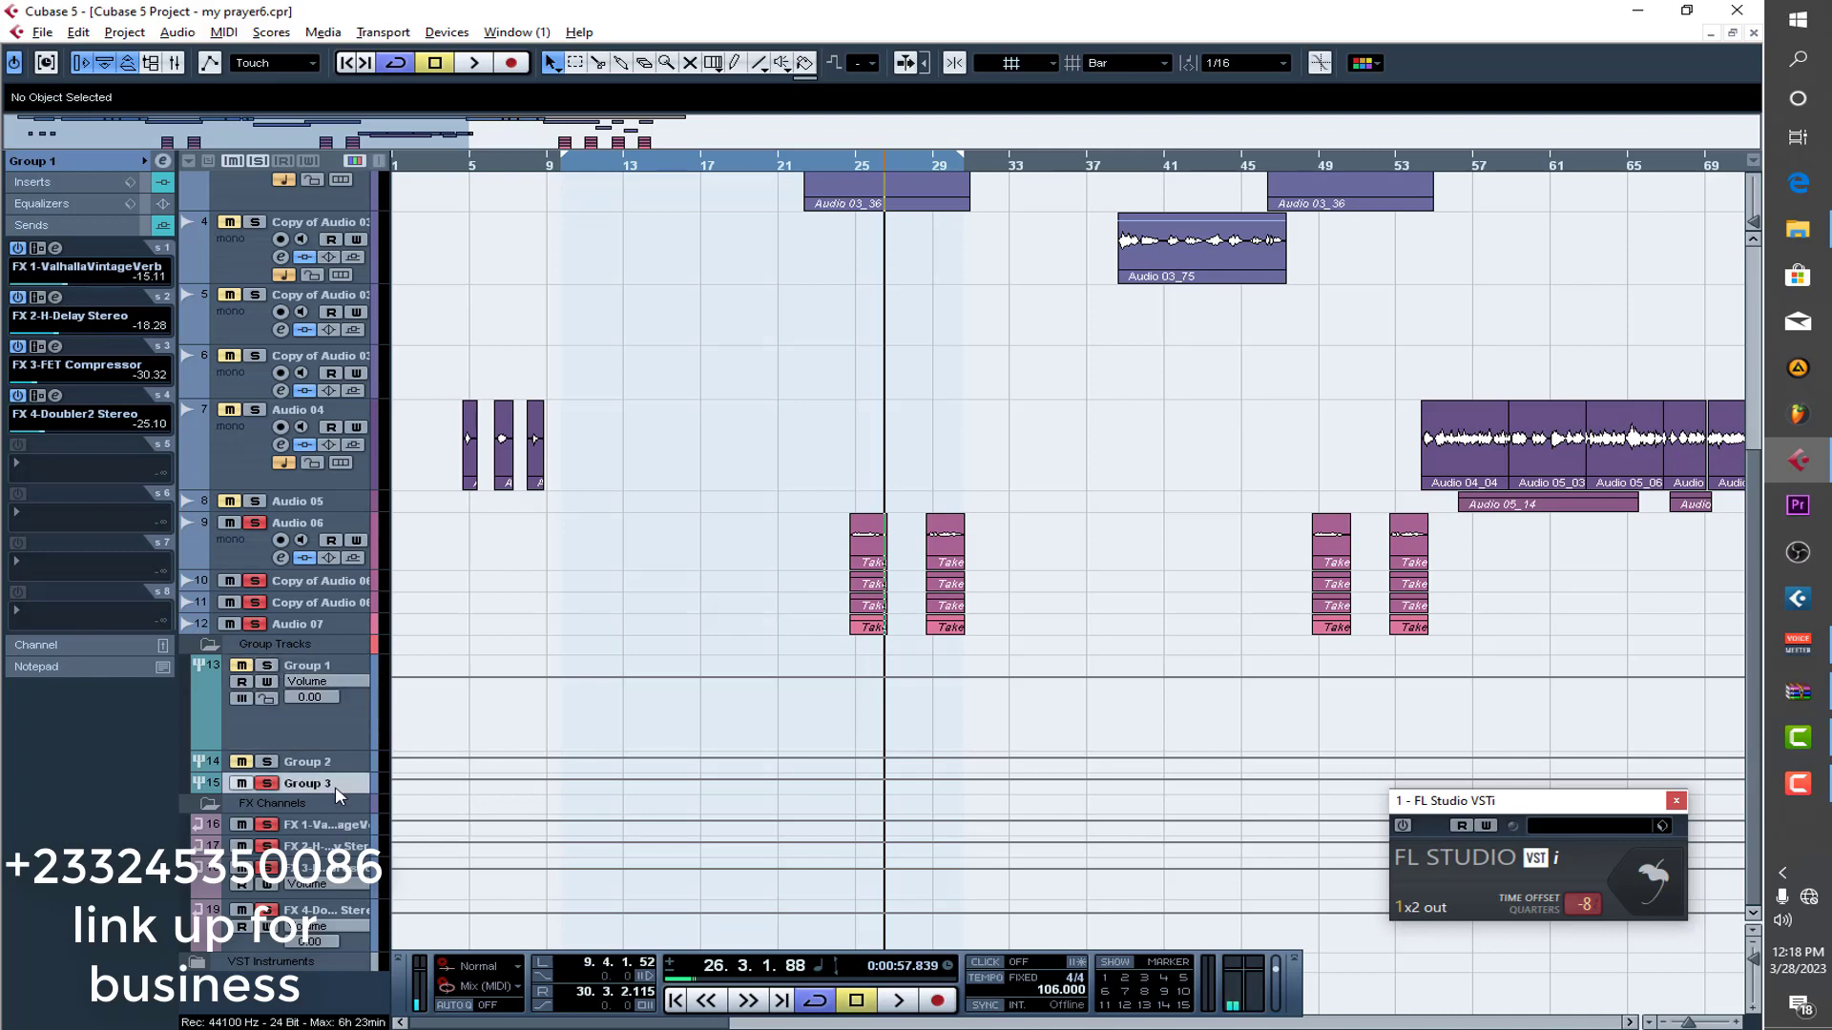
left_click(55, 348)
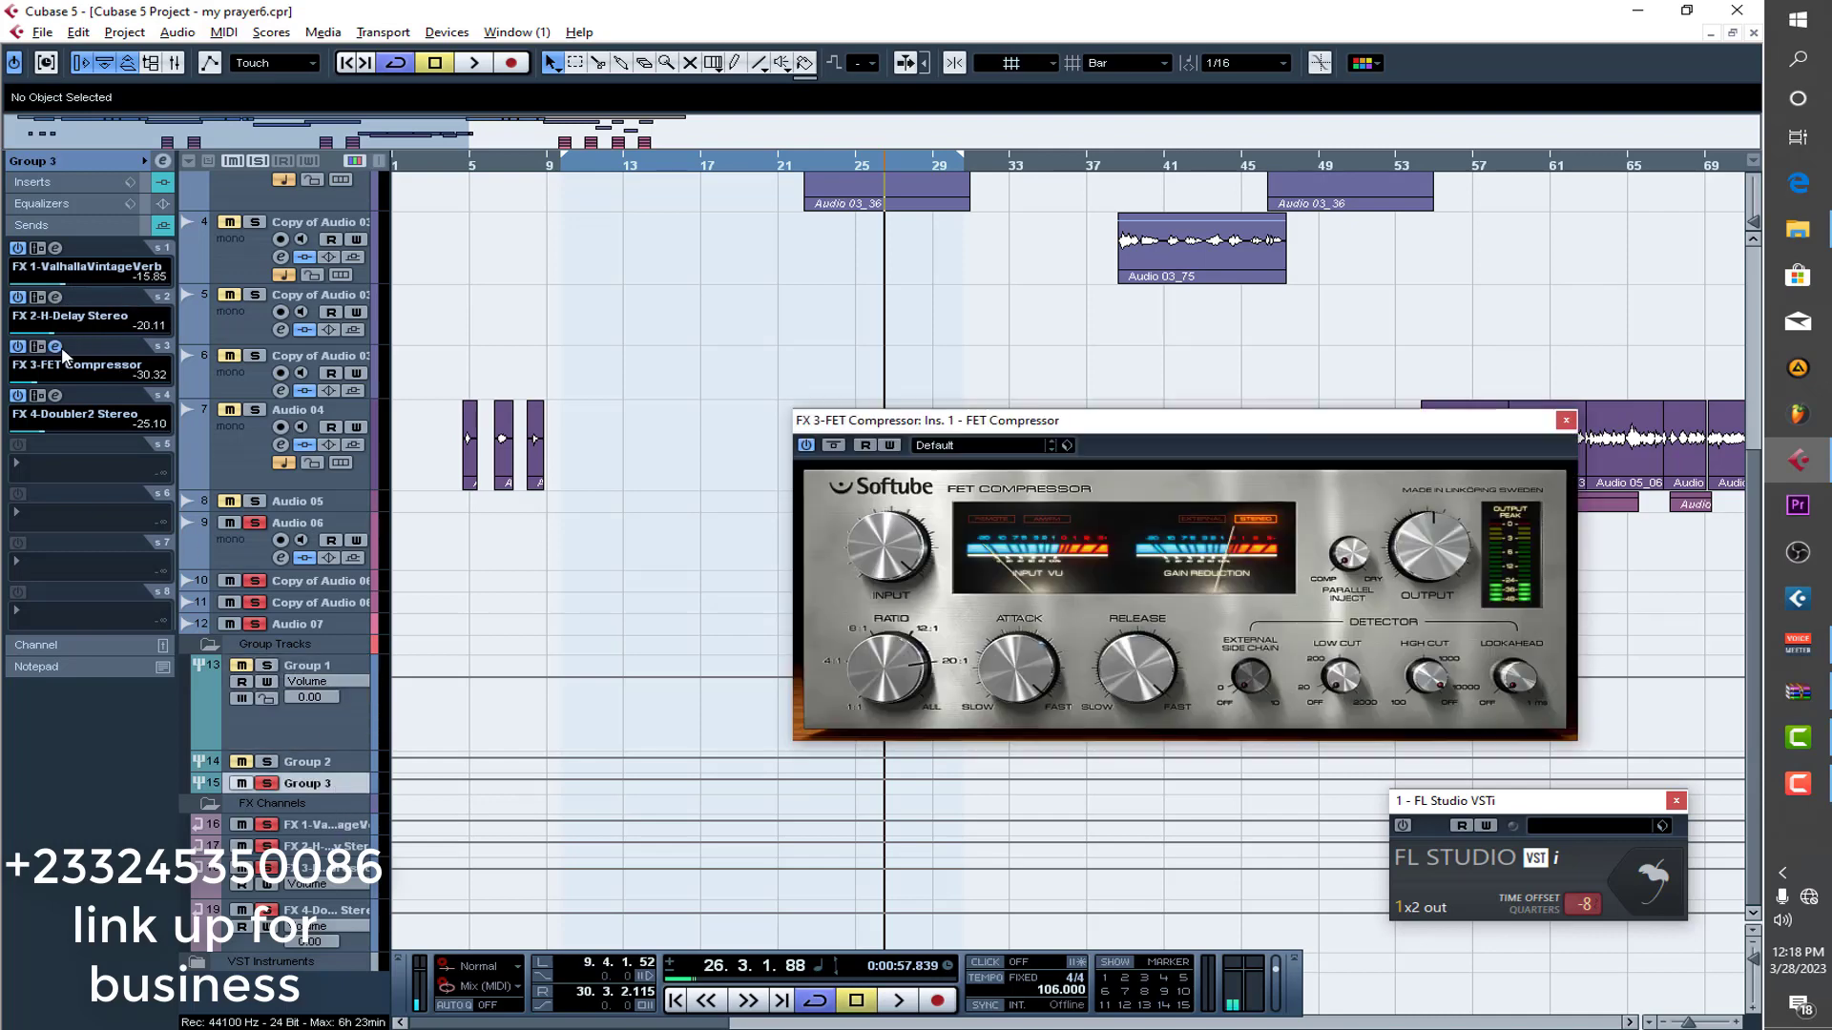
left_click(54, 347)
left_click(55, 396)
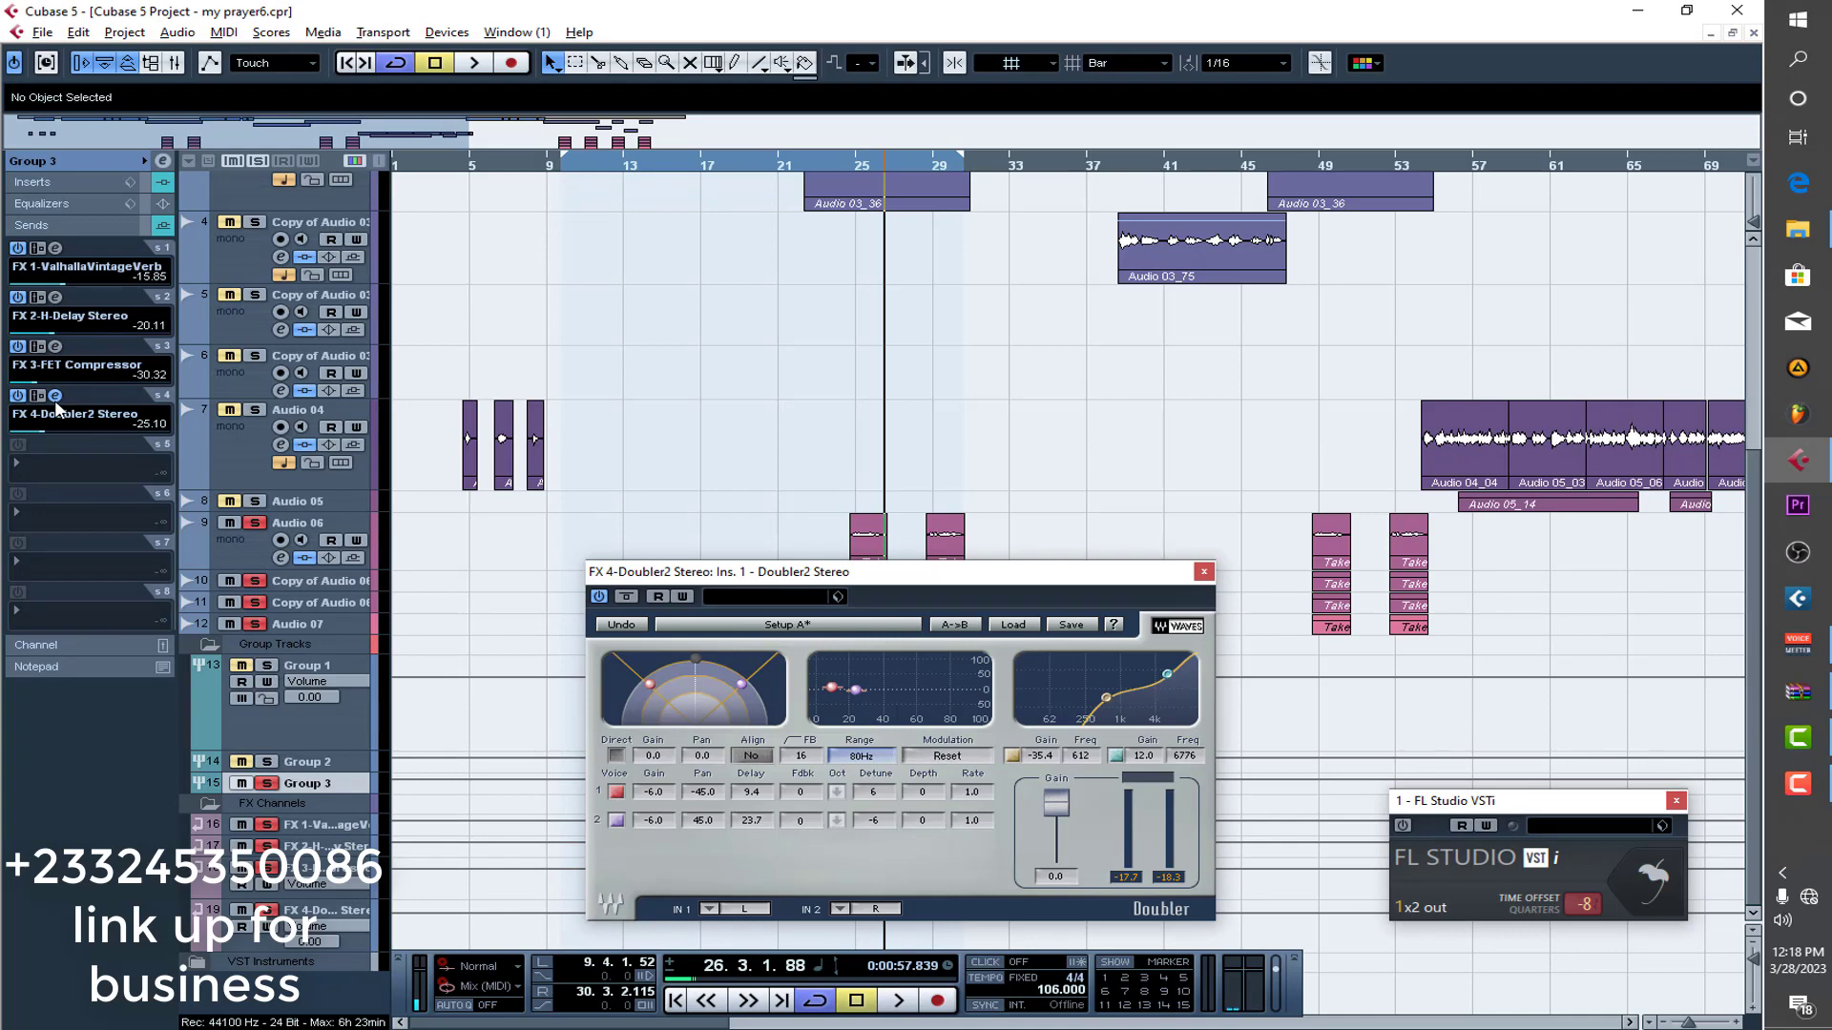
left_click(55, 396)
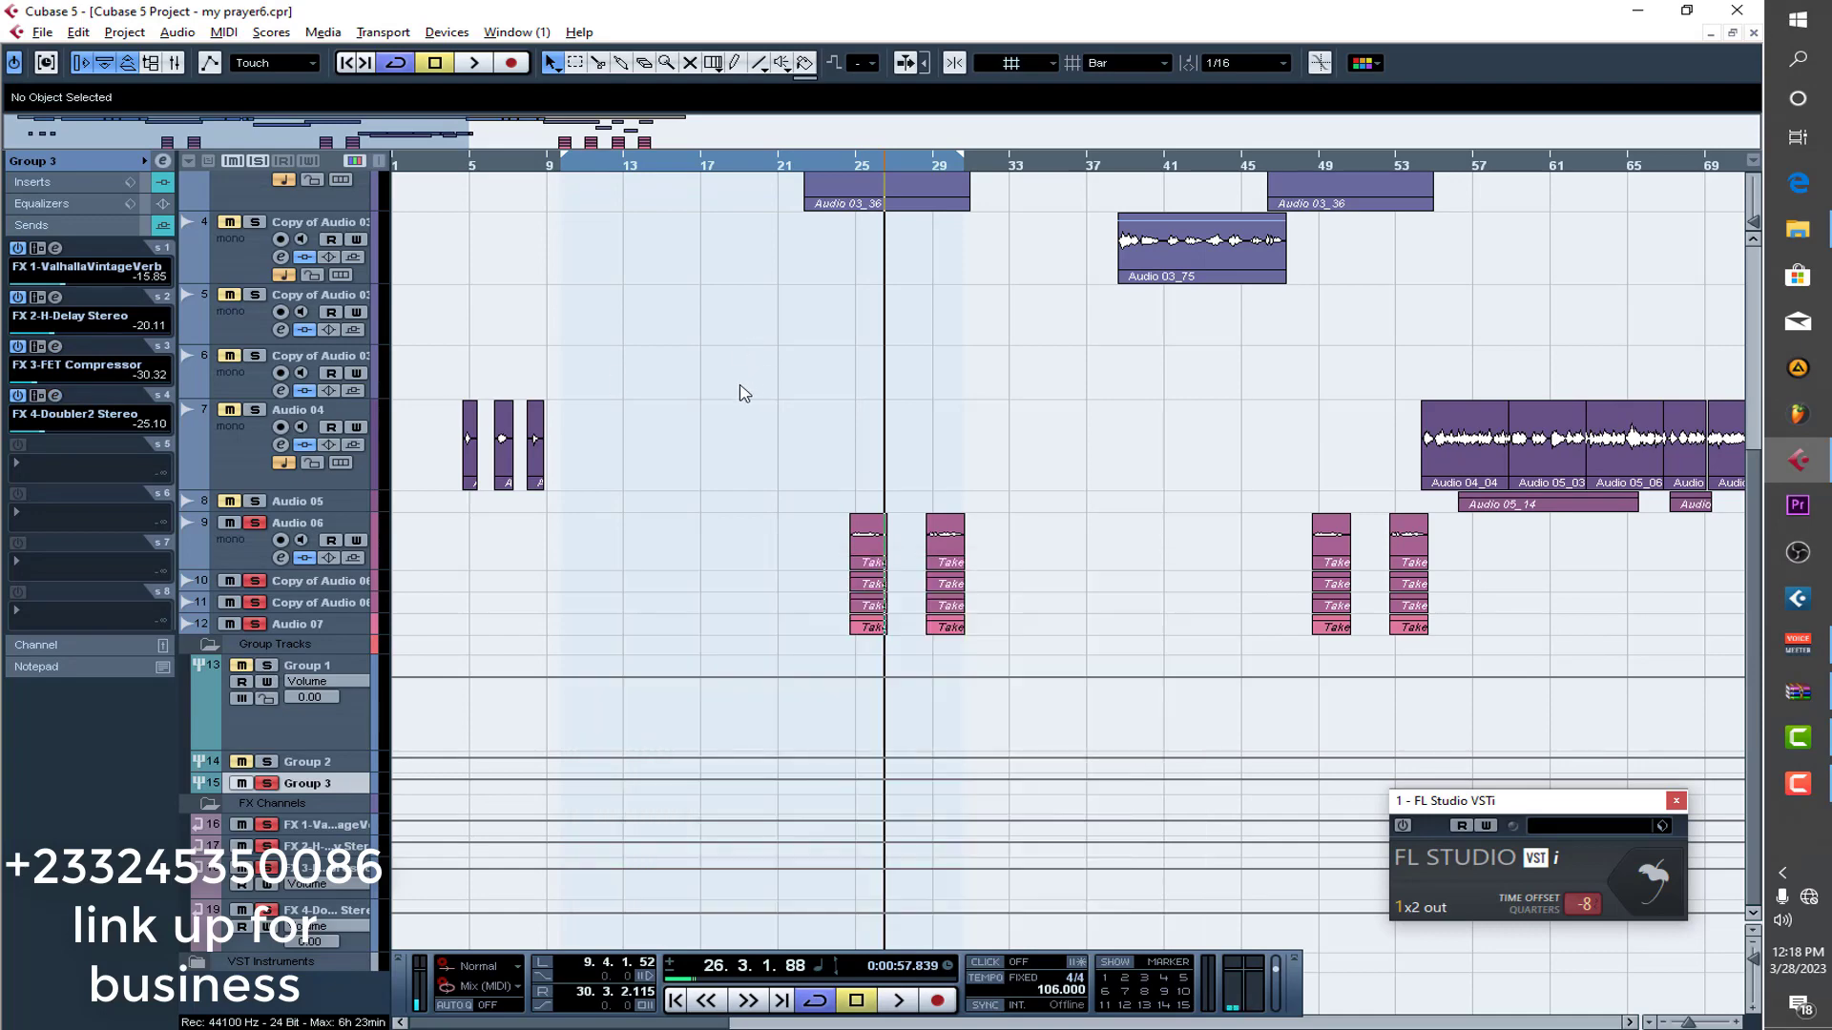
scroll(742, 391, "up", 5)
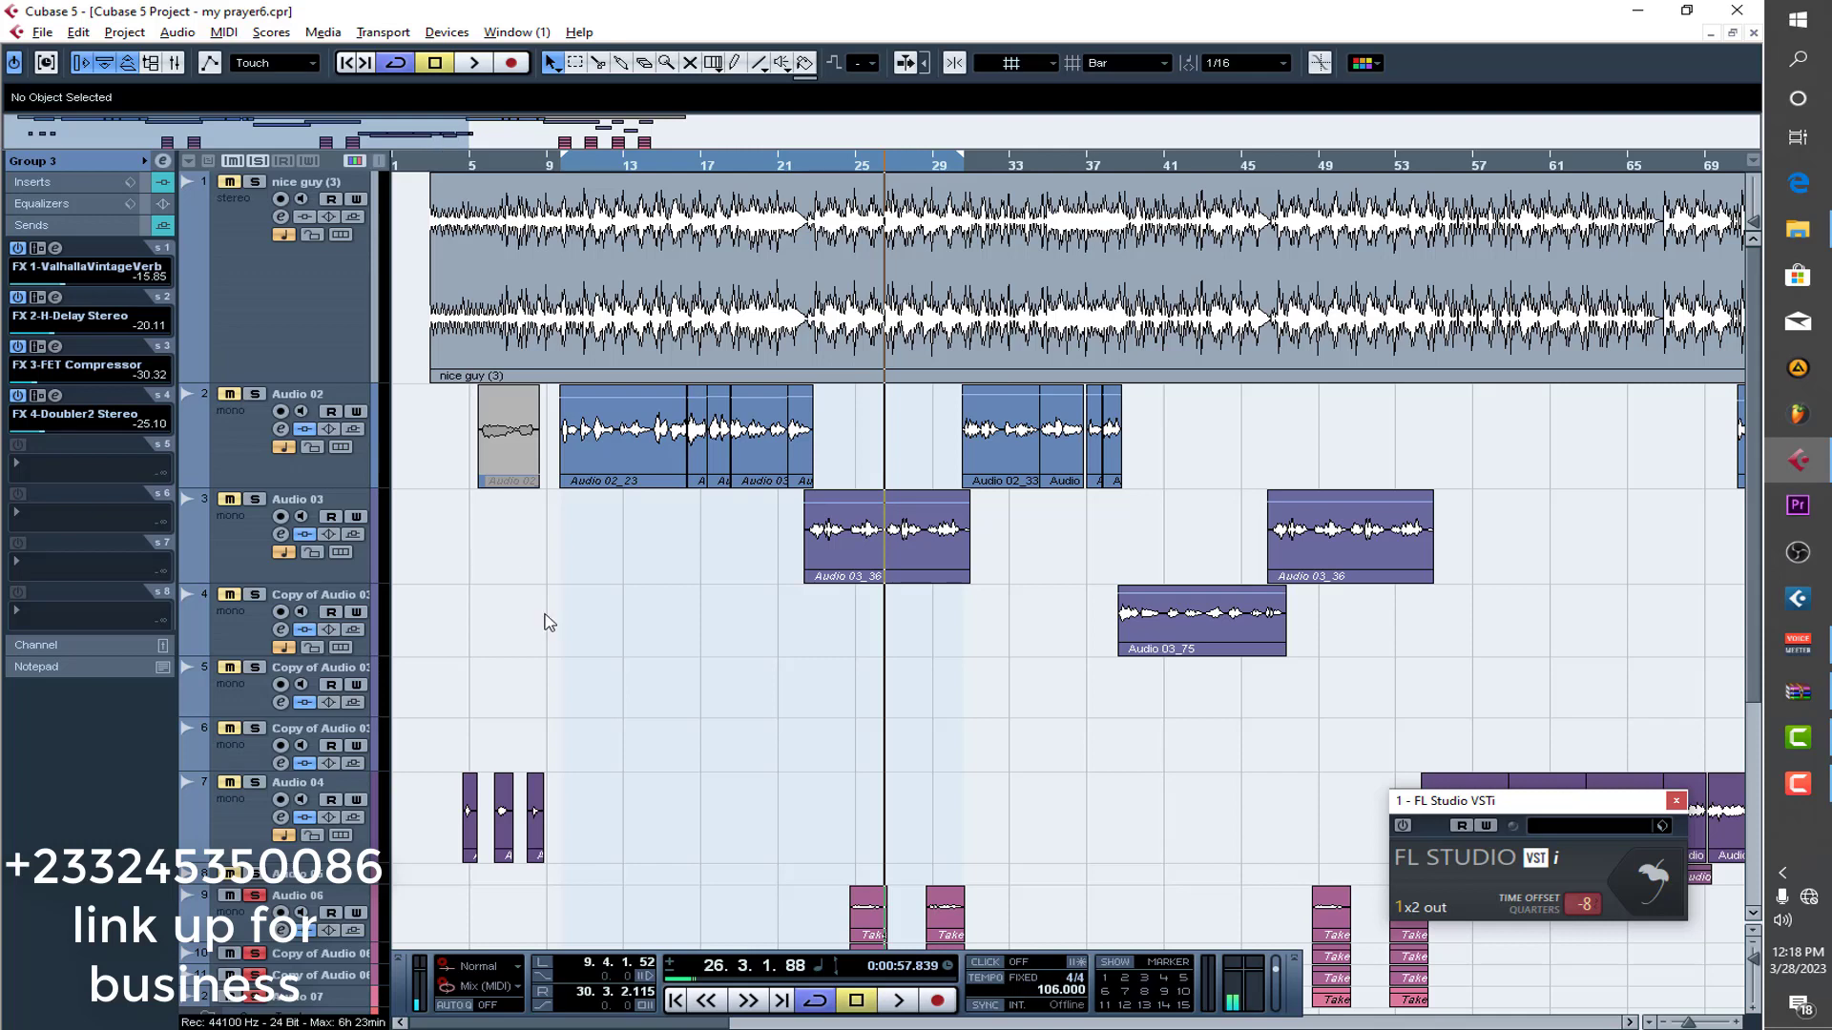
scroll(539, 658, "down", 5)
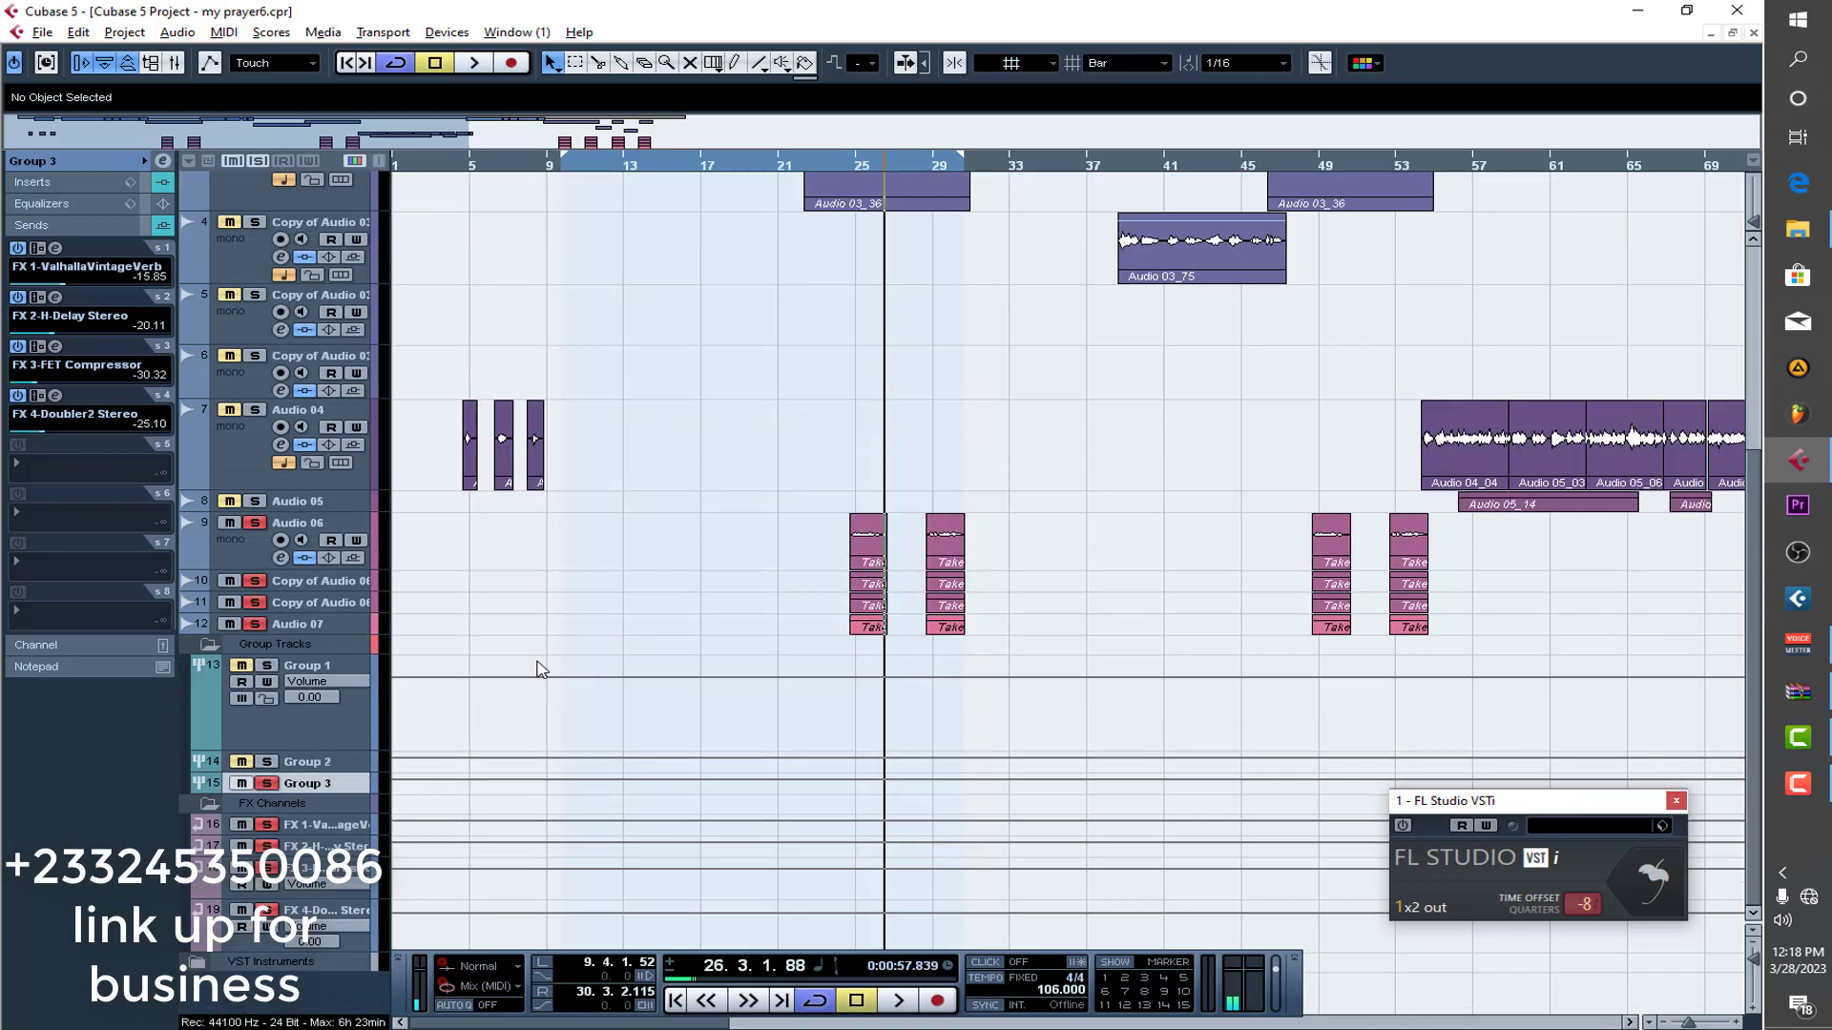
Clear Group 3's solo and play the full mix from about bar 53 with Group 3's channel settings shown.
left_click(269, 785)
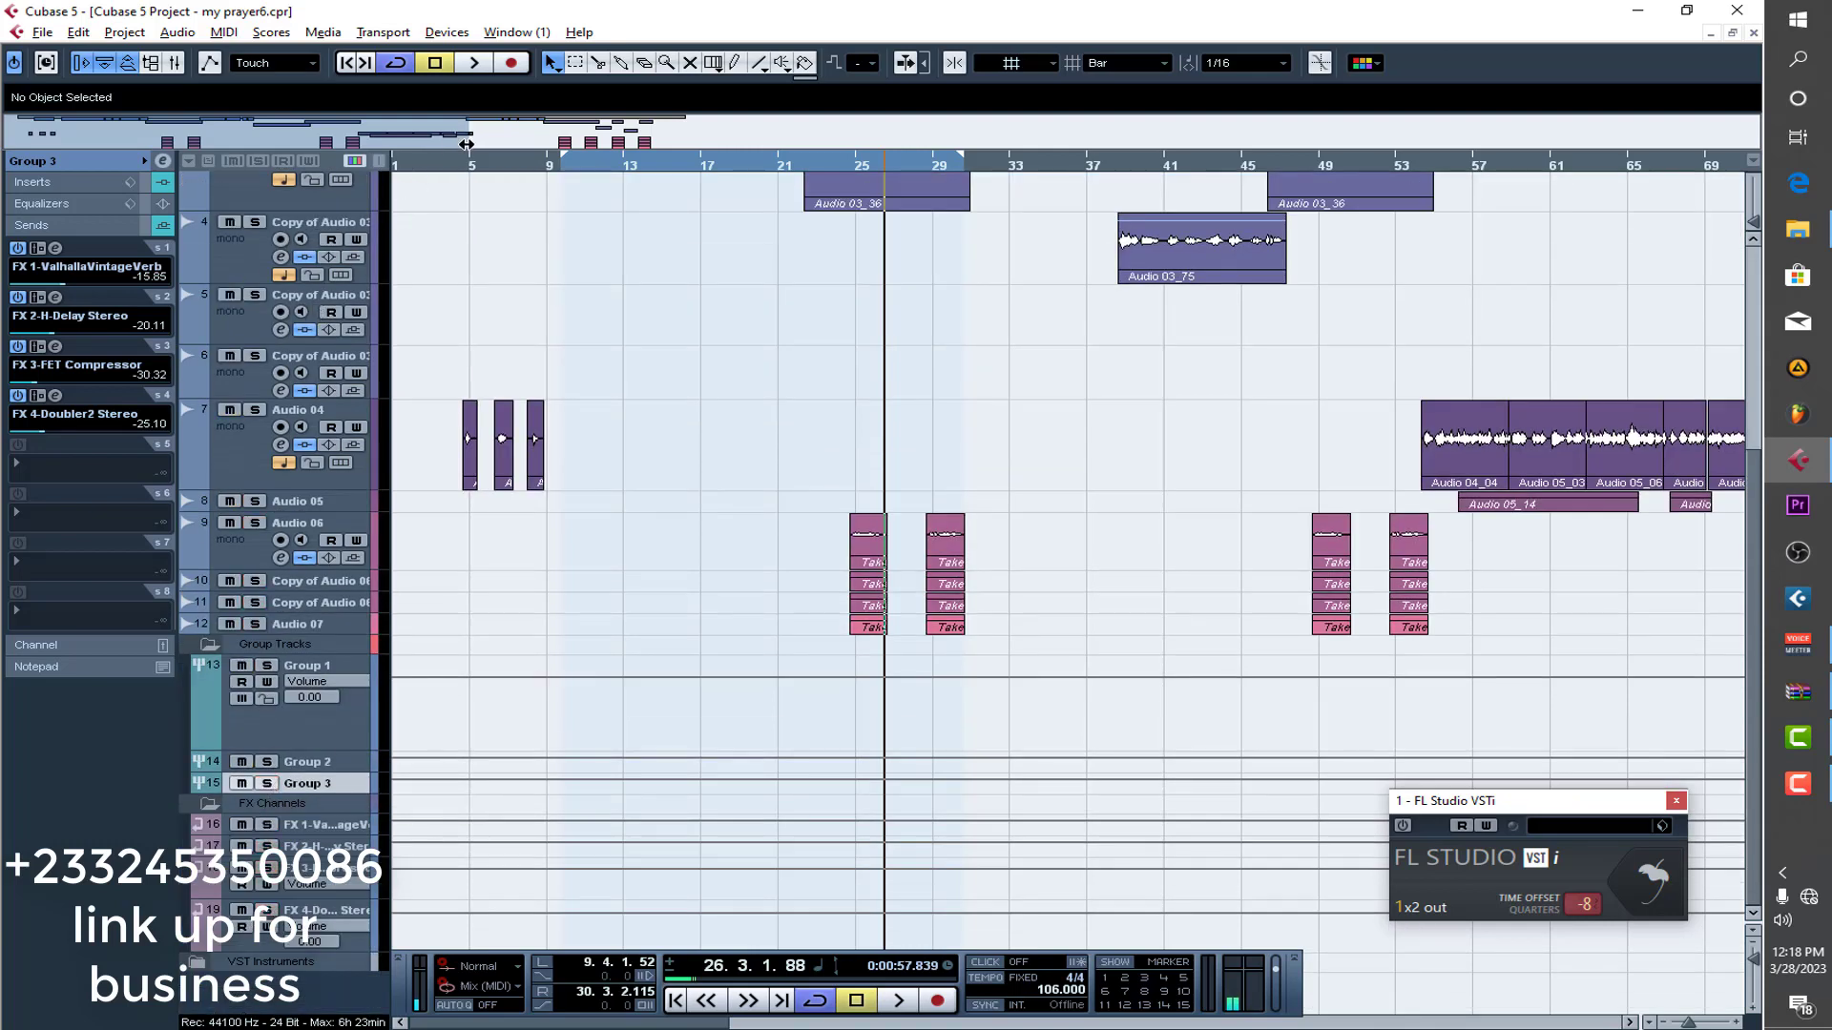
left_click_drag(465, 143, 997, 207)
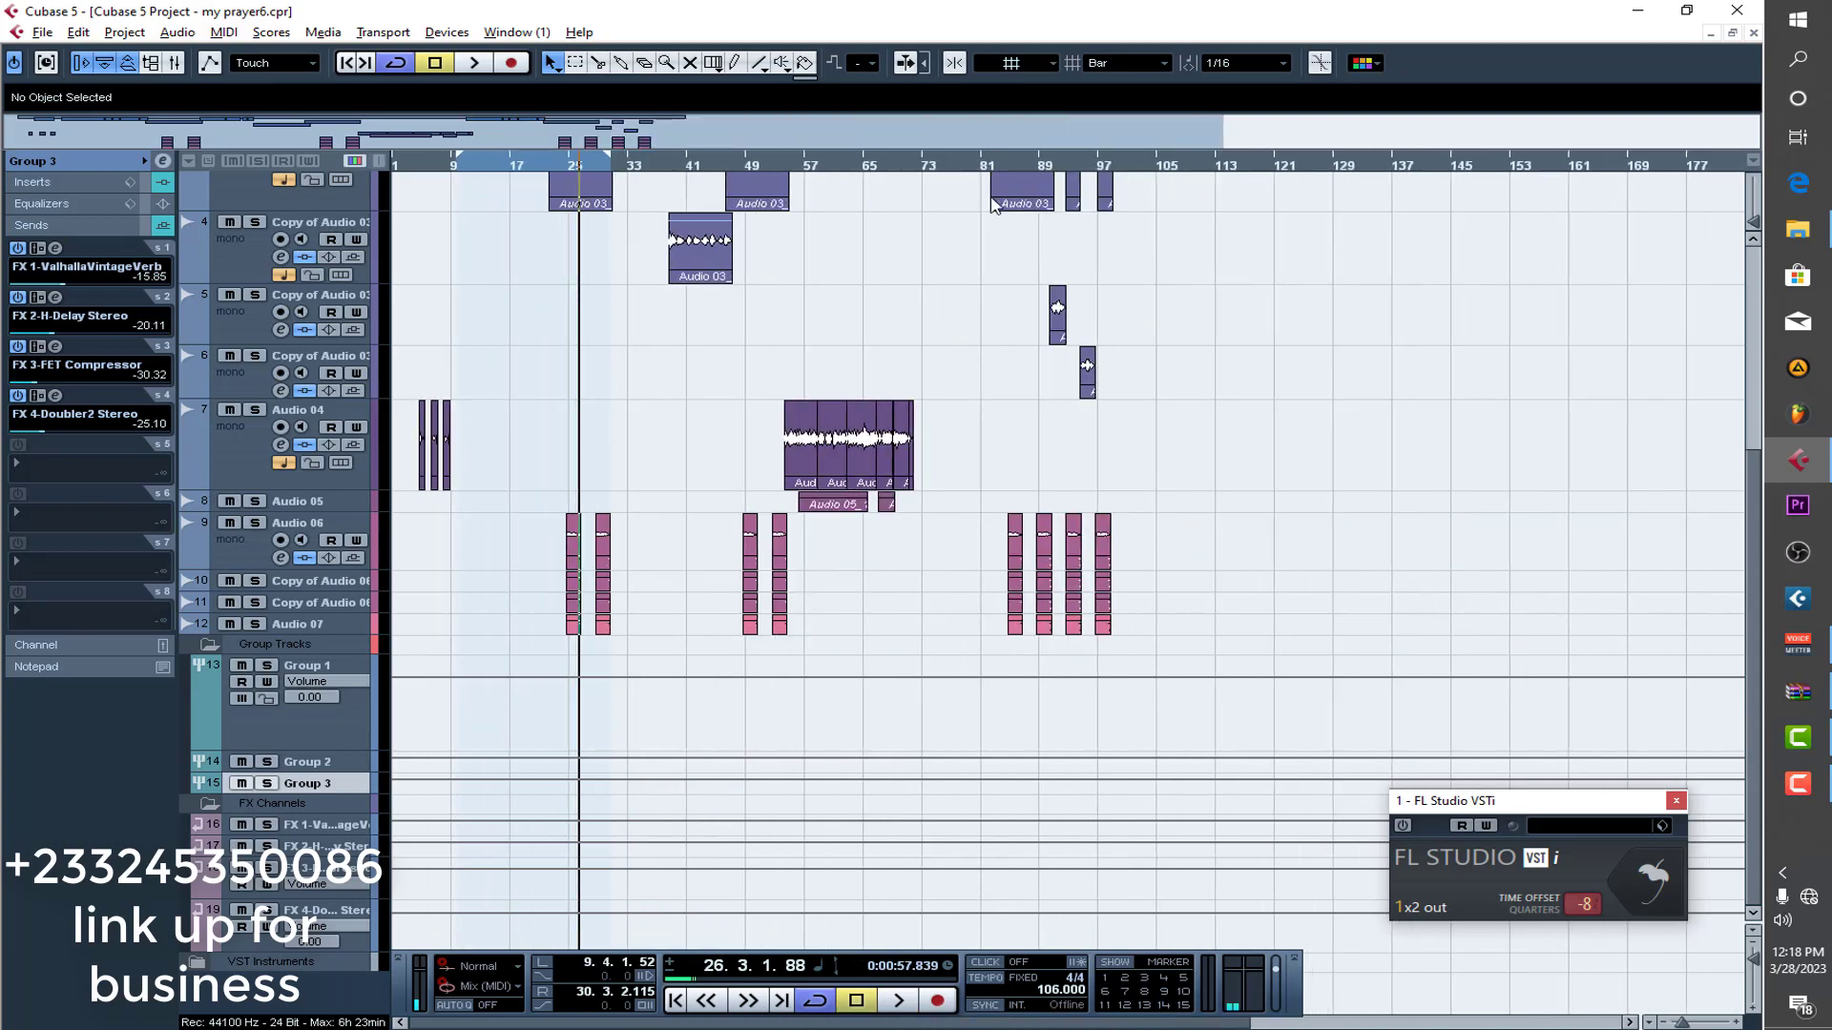
left_click(783, 168)
key("space")
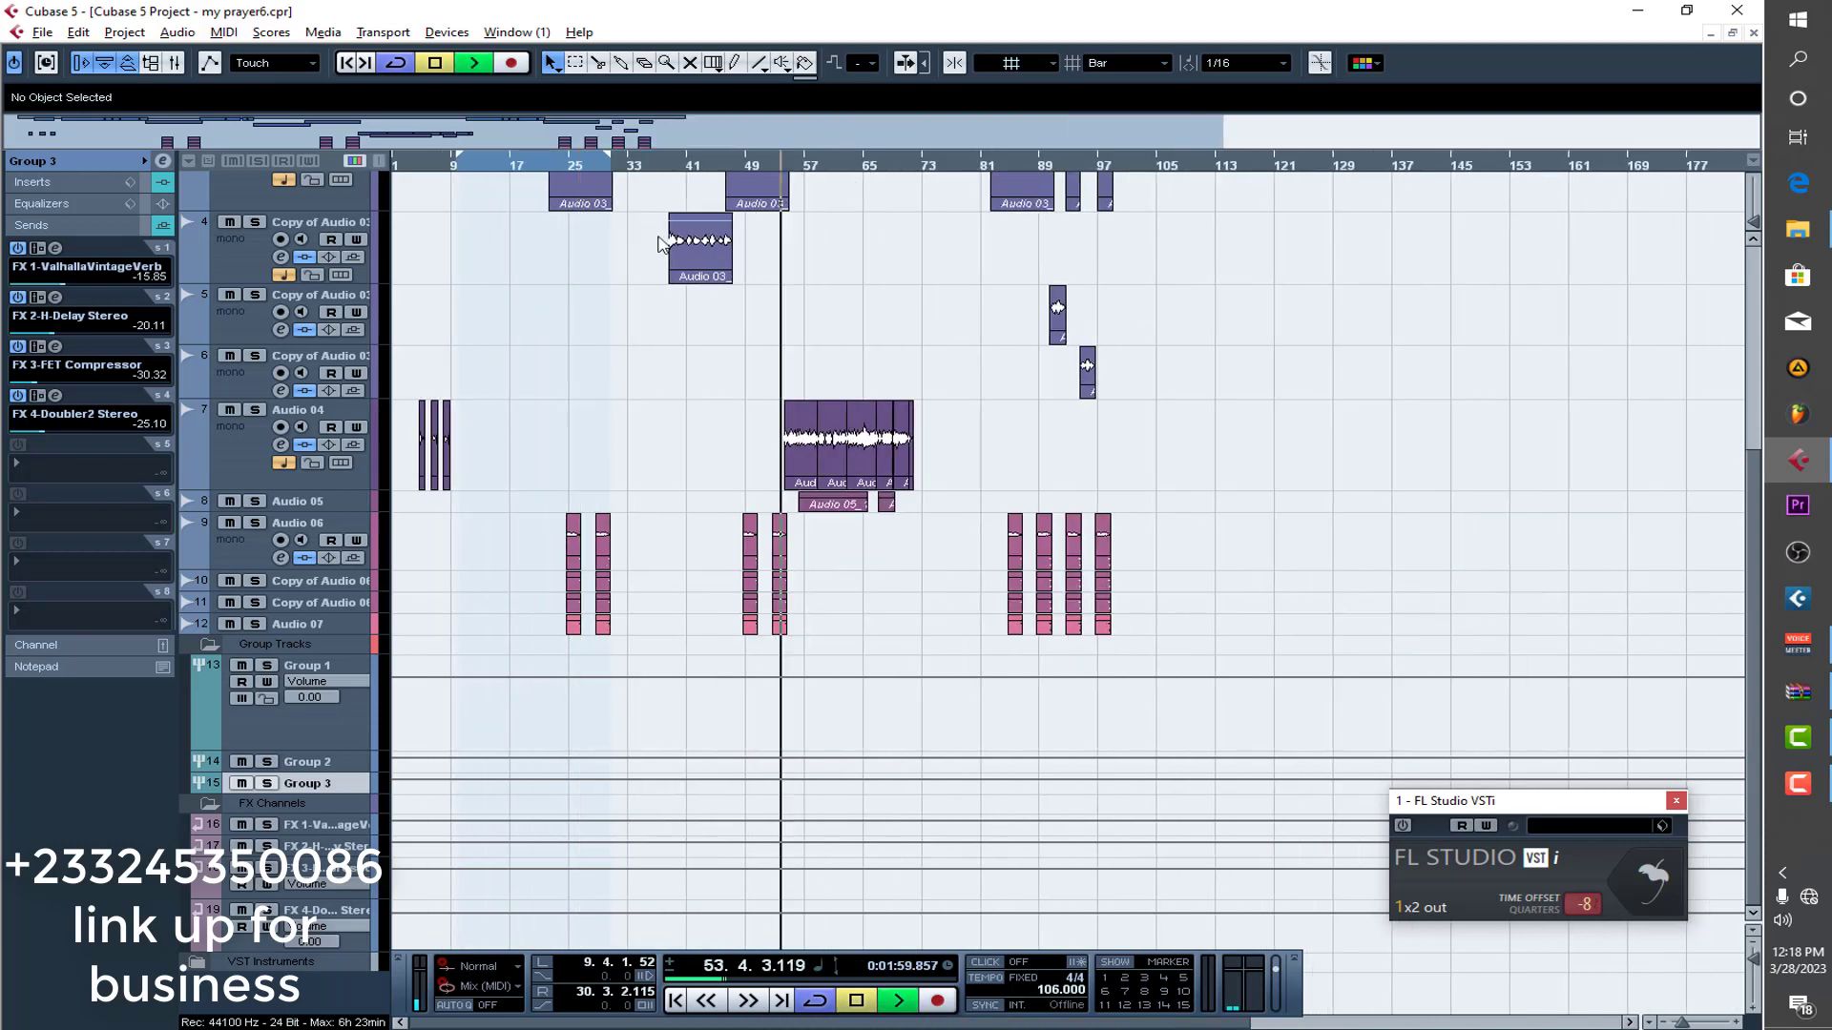
scroll(576, 466, "up", 3)
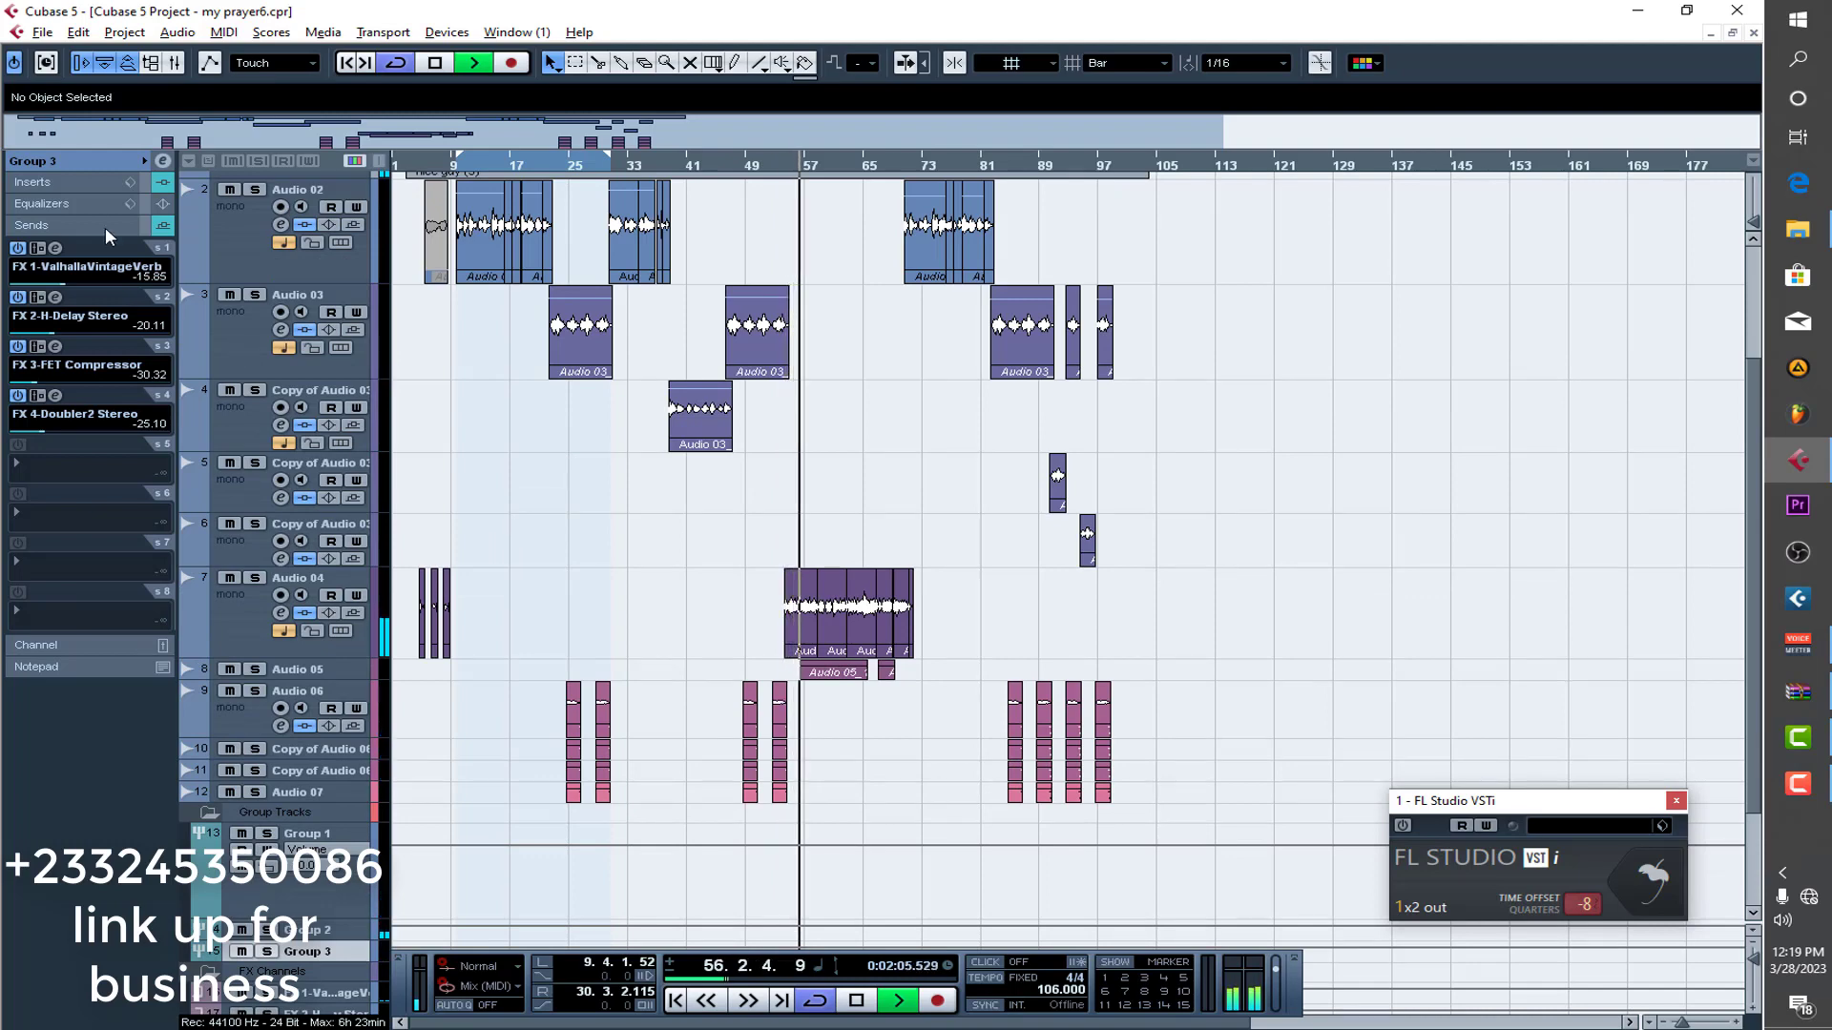
left_click(84, 157)
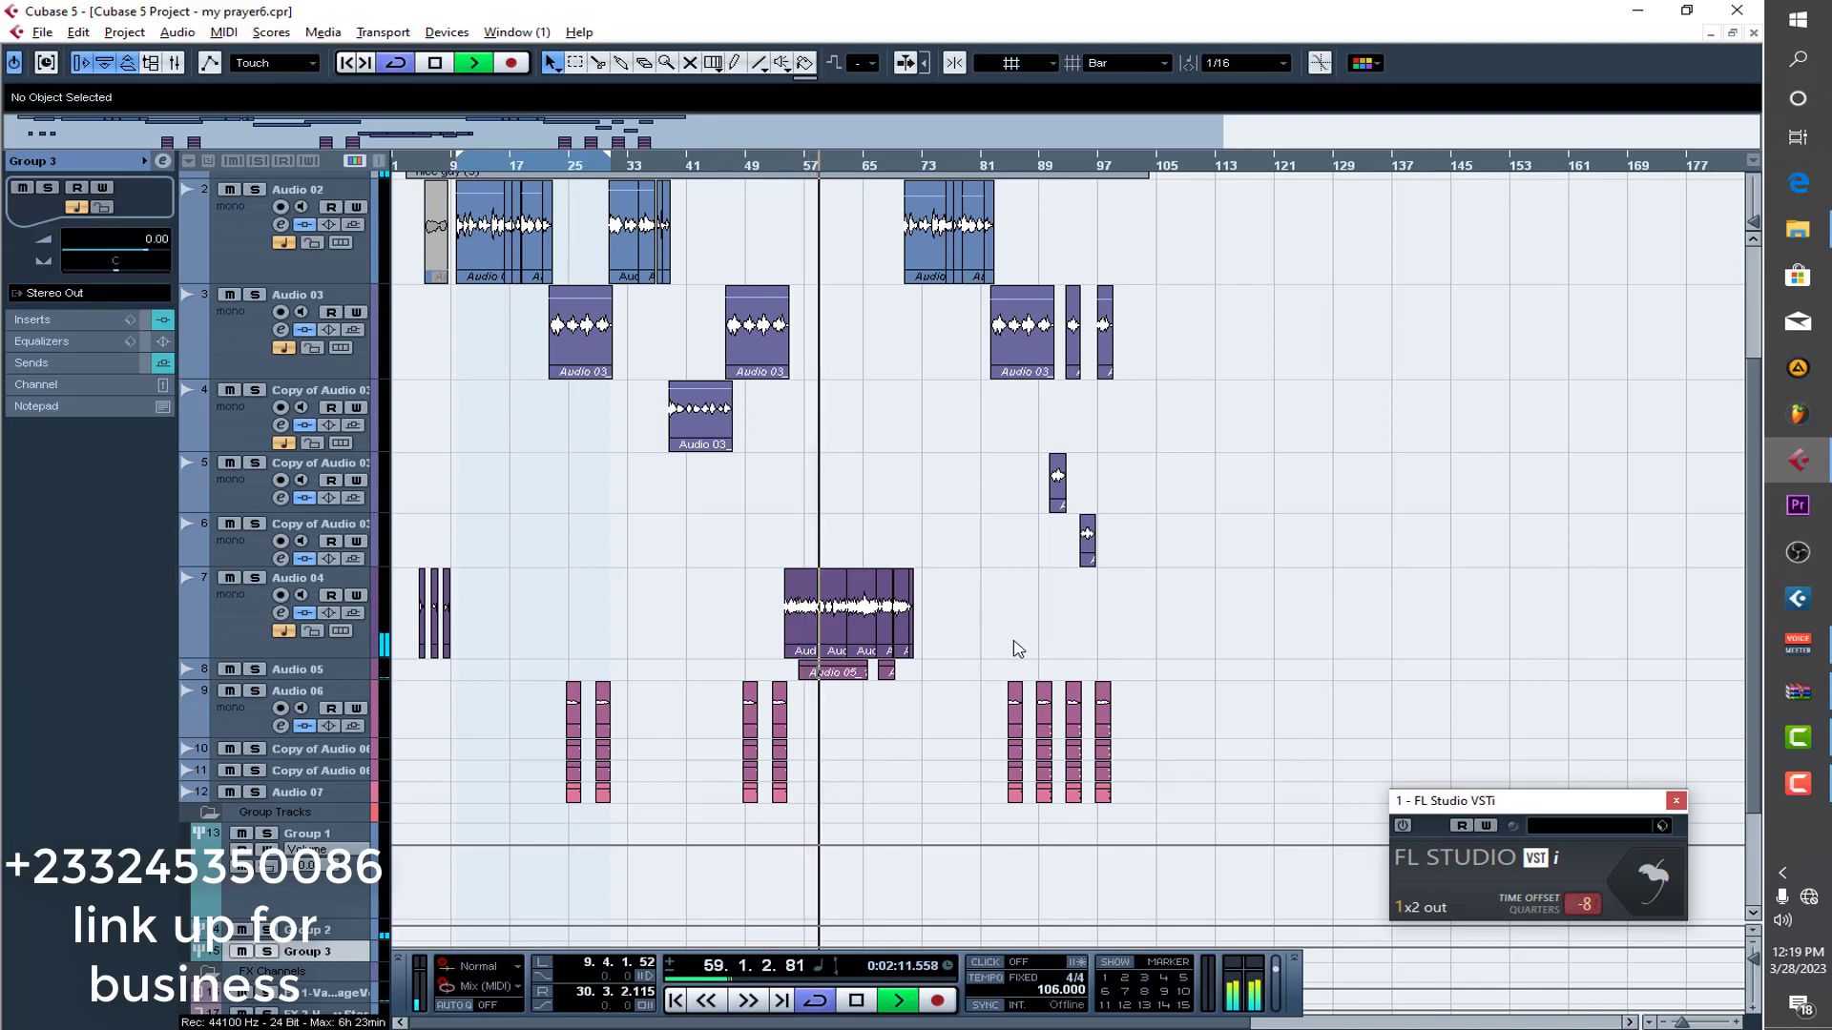
key("space")
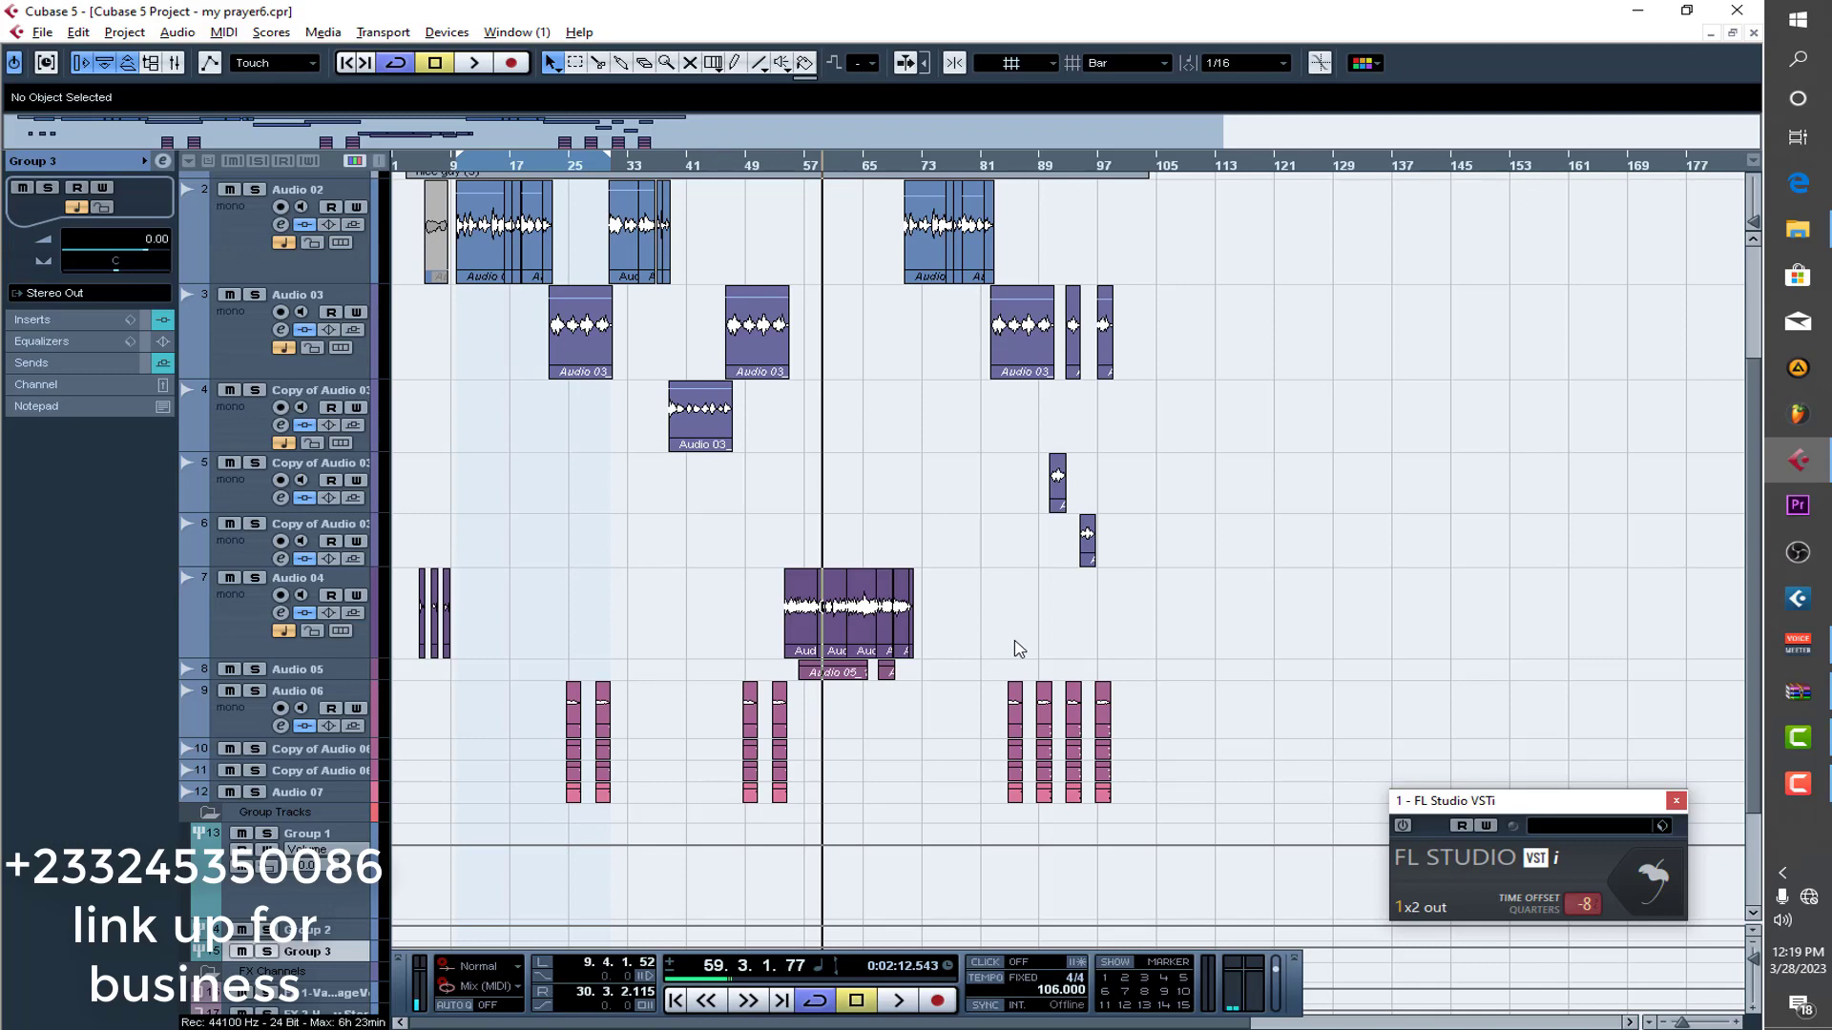
Play the beat and vocals together from the start of the loop range at about bar 9.
scroll(1019, 649, "up", 3)
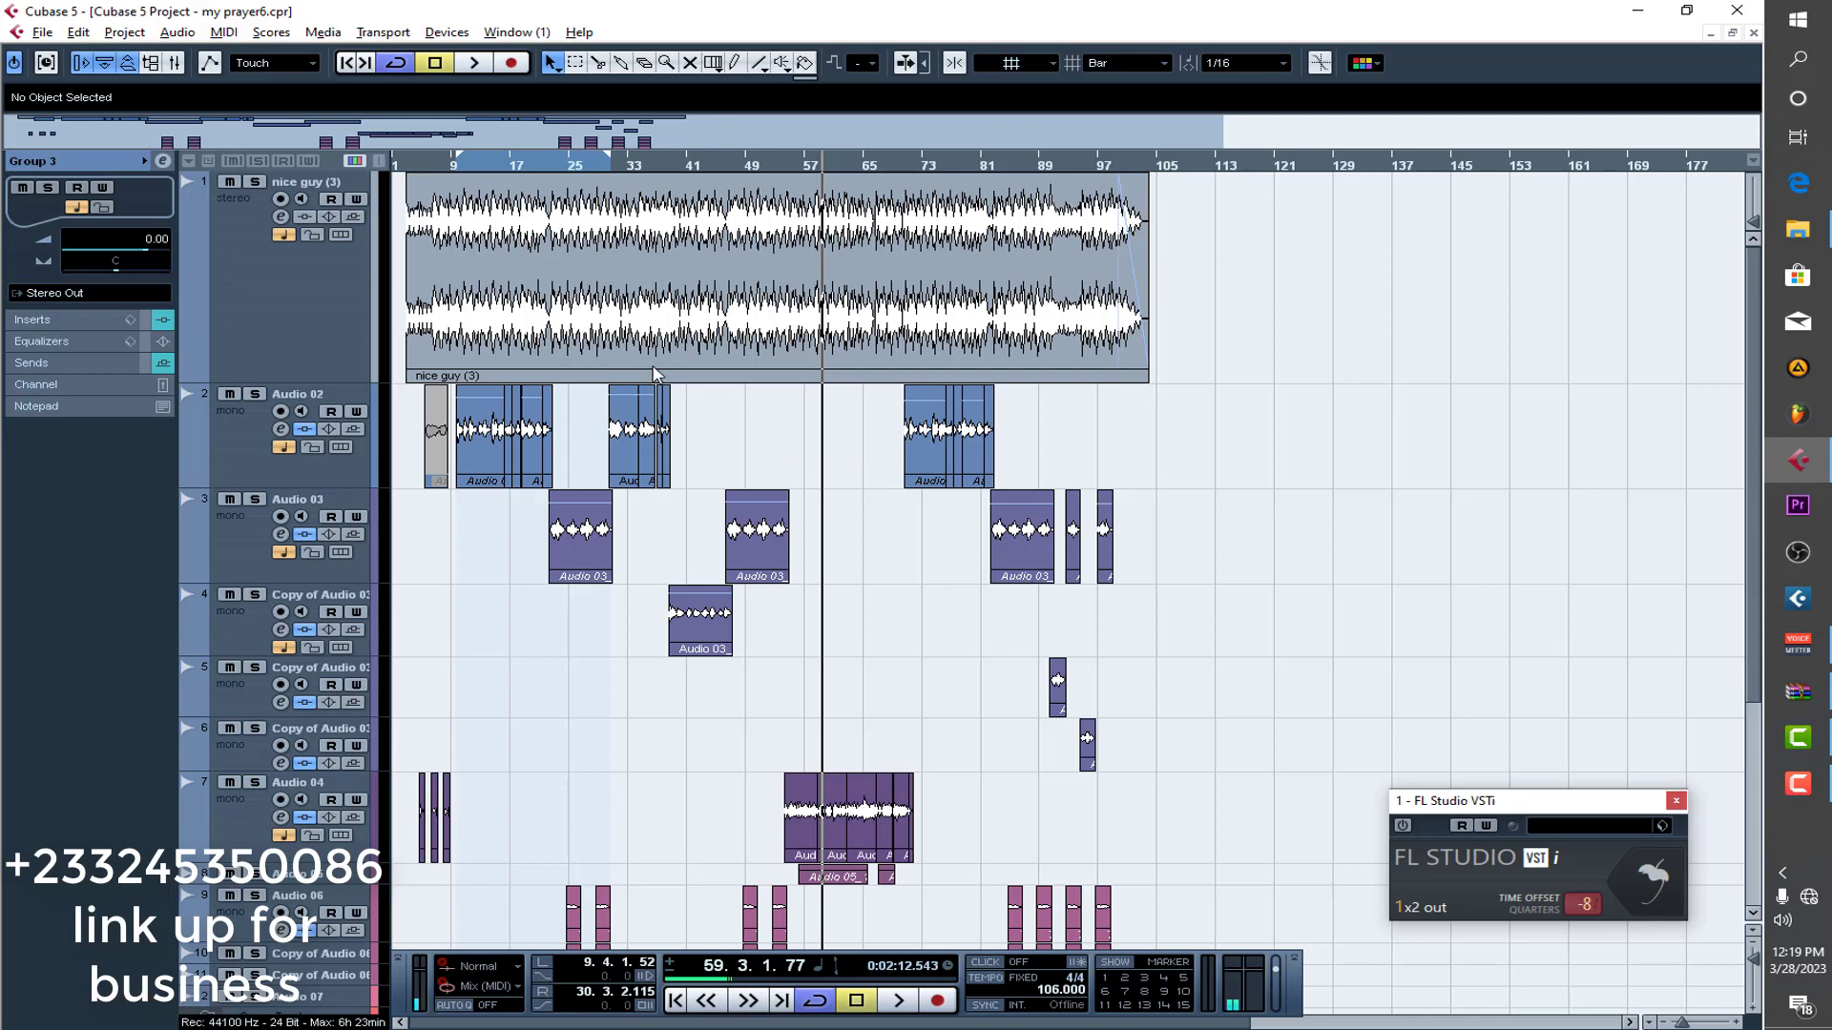
key("space")
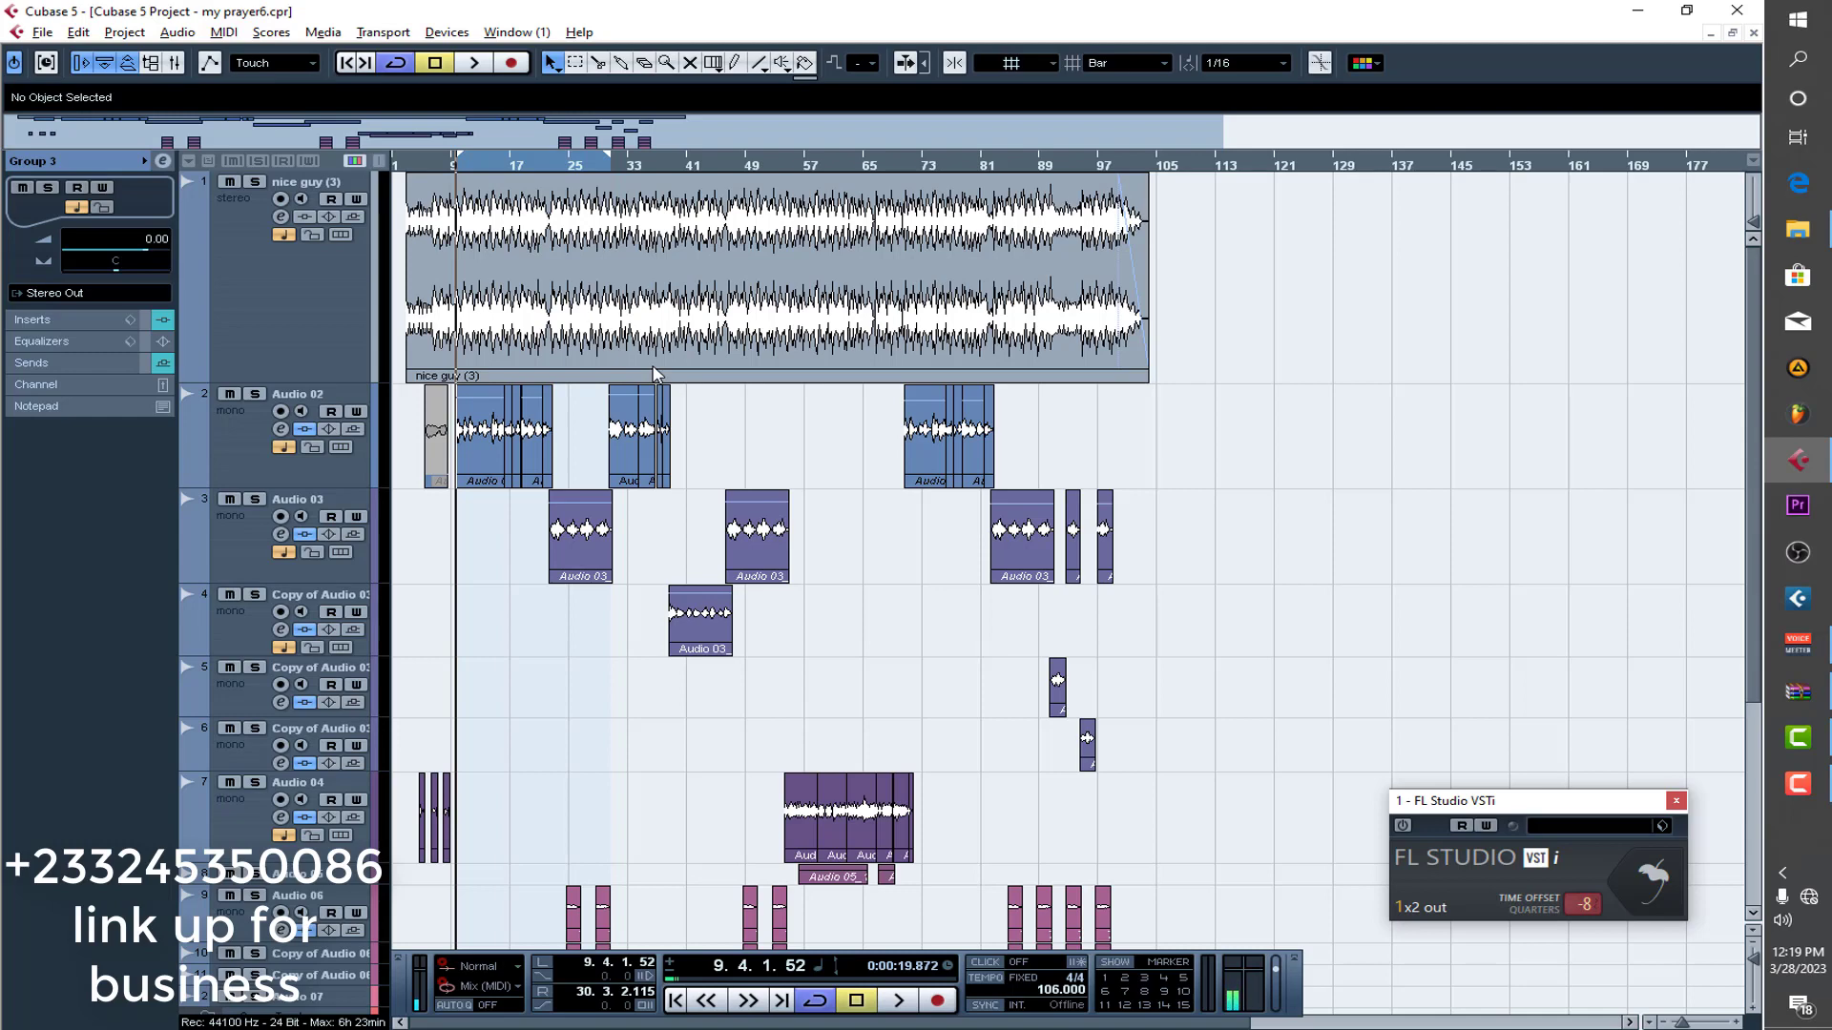
key("space")
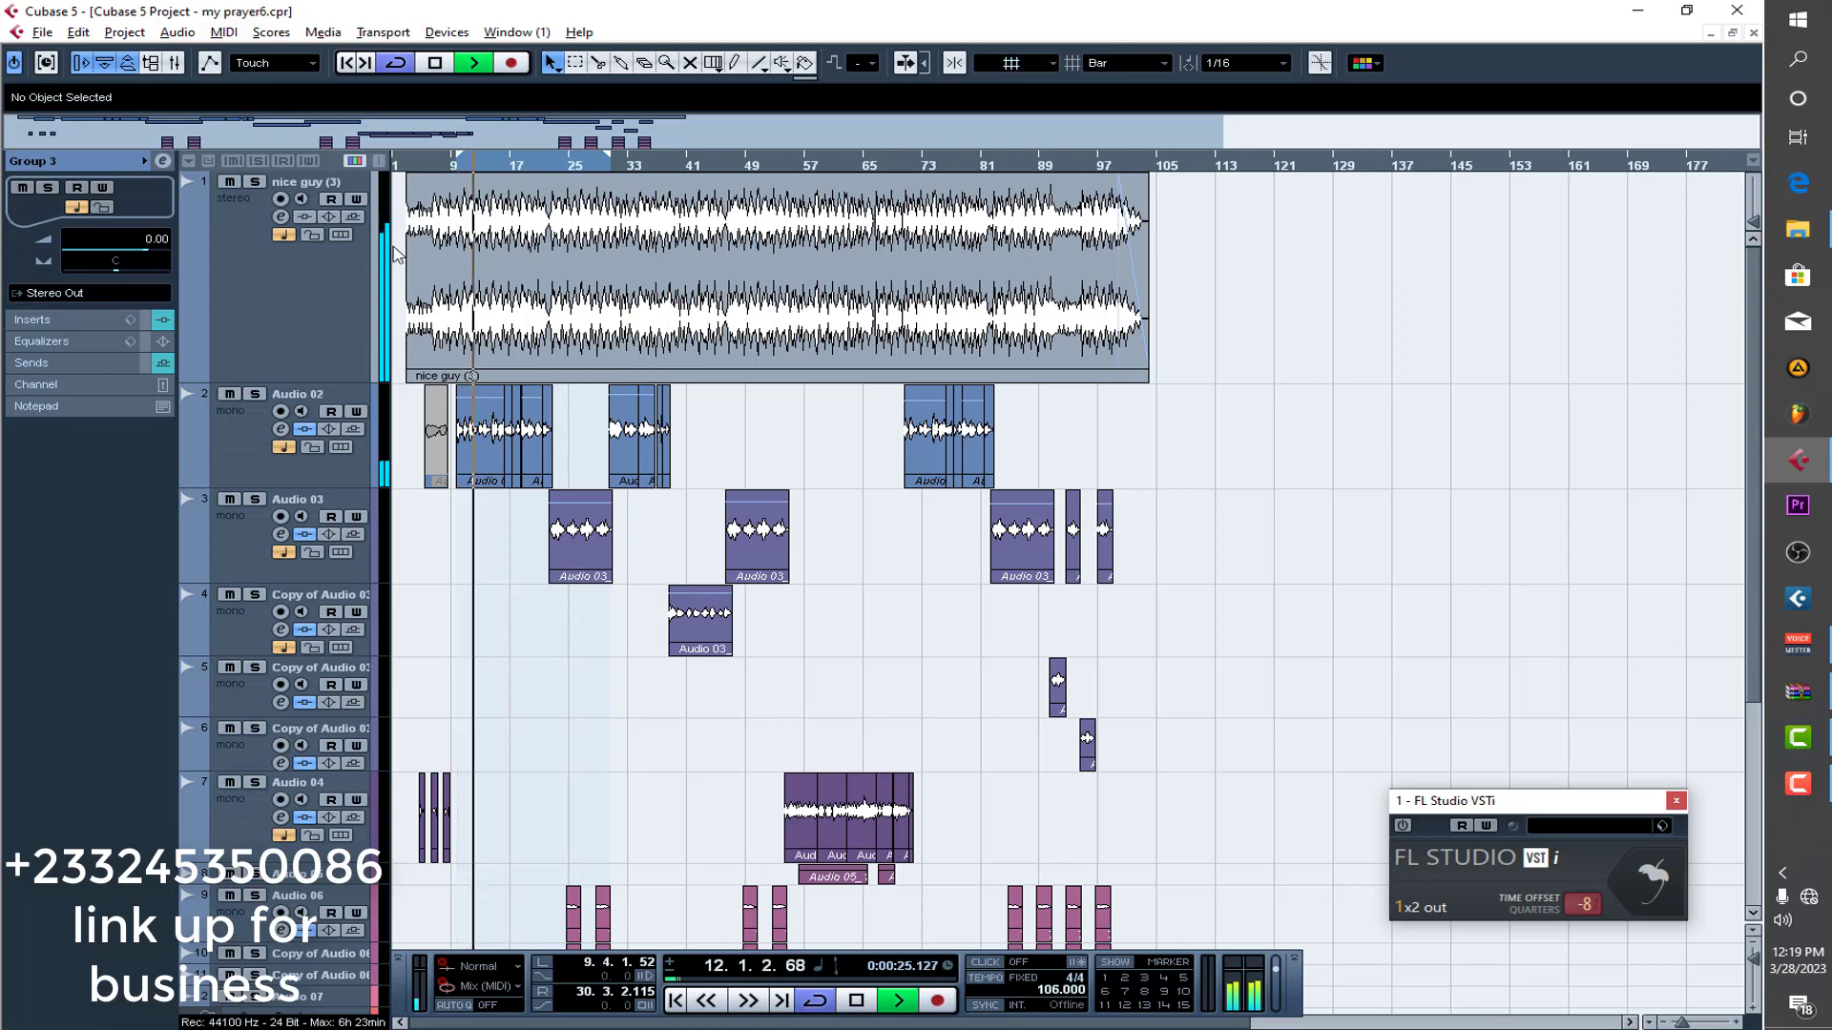
Show level meters on all mixer channels and load mvMeter in the first insert slot of Stereo Out.
left_click(173, 62)
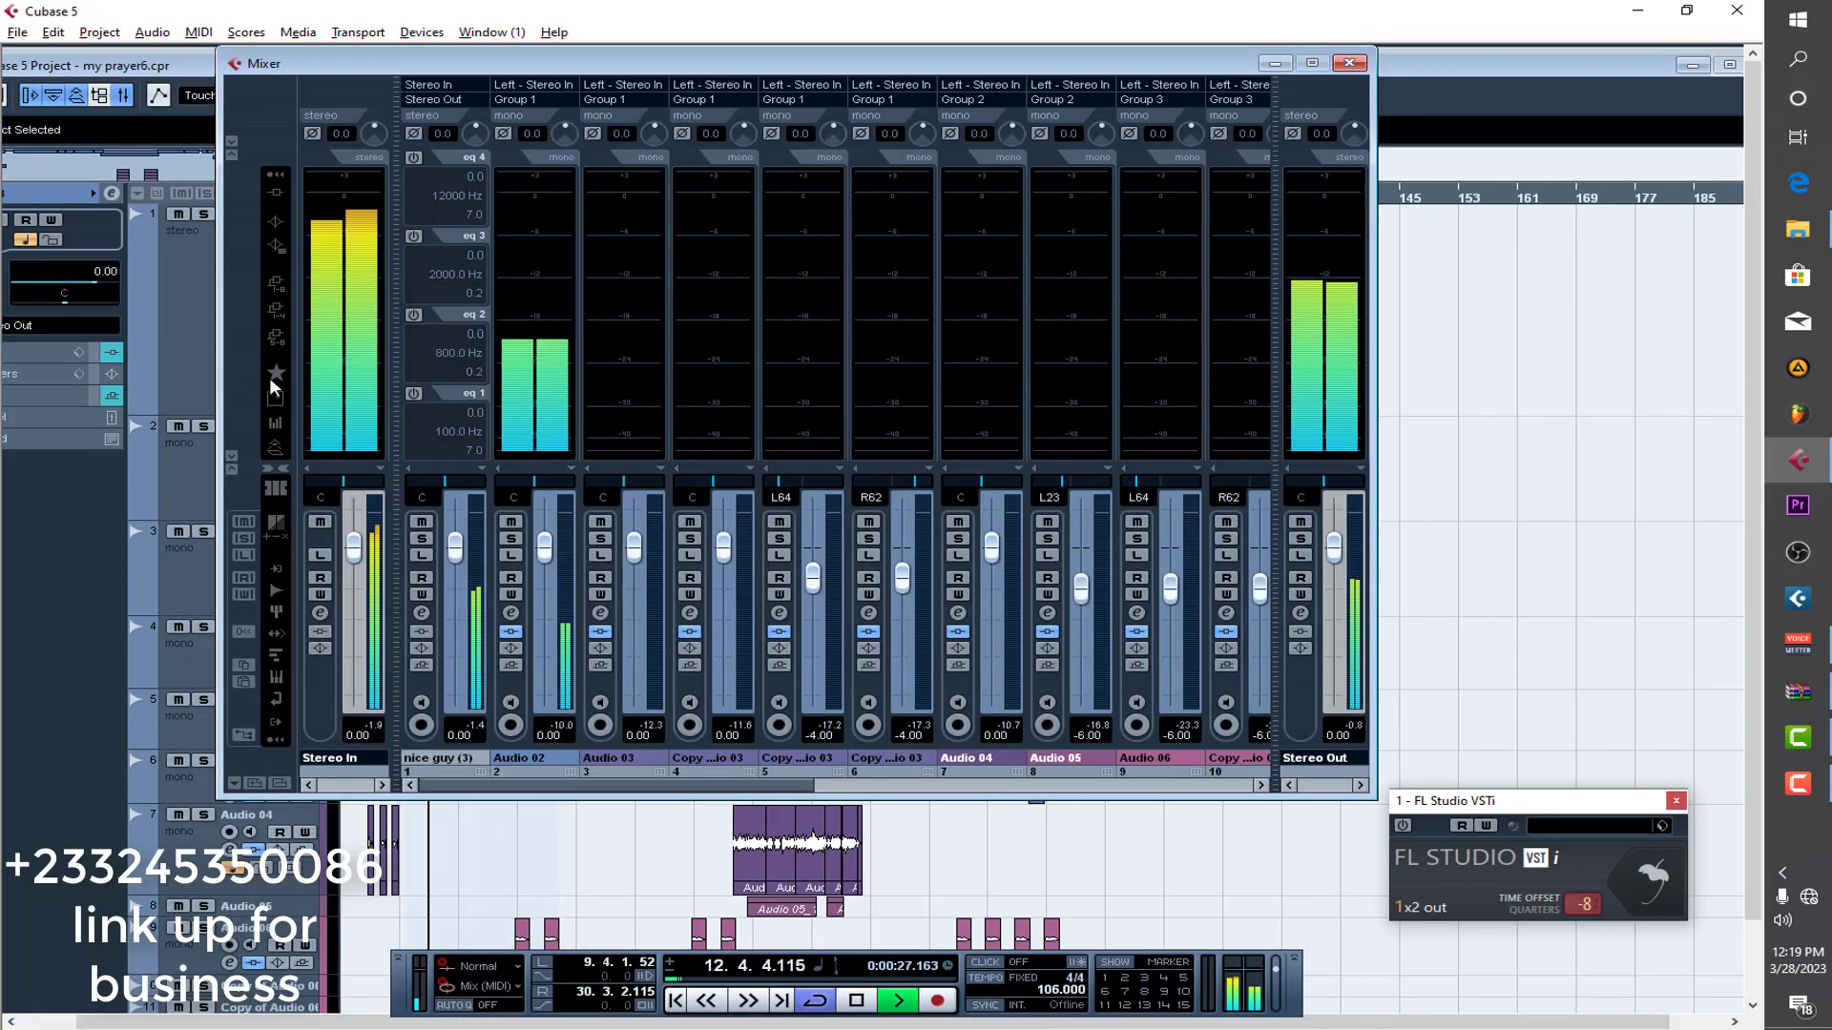
left_click(275, 424)
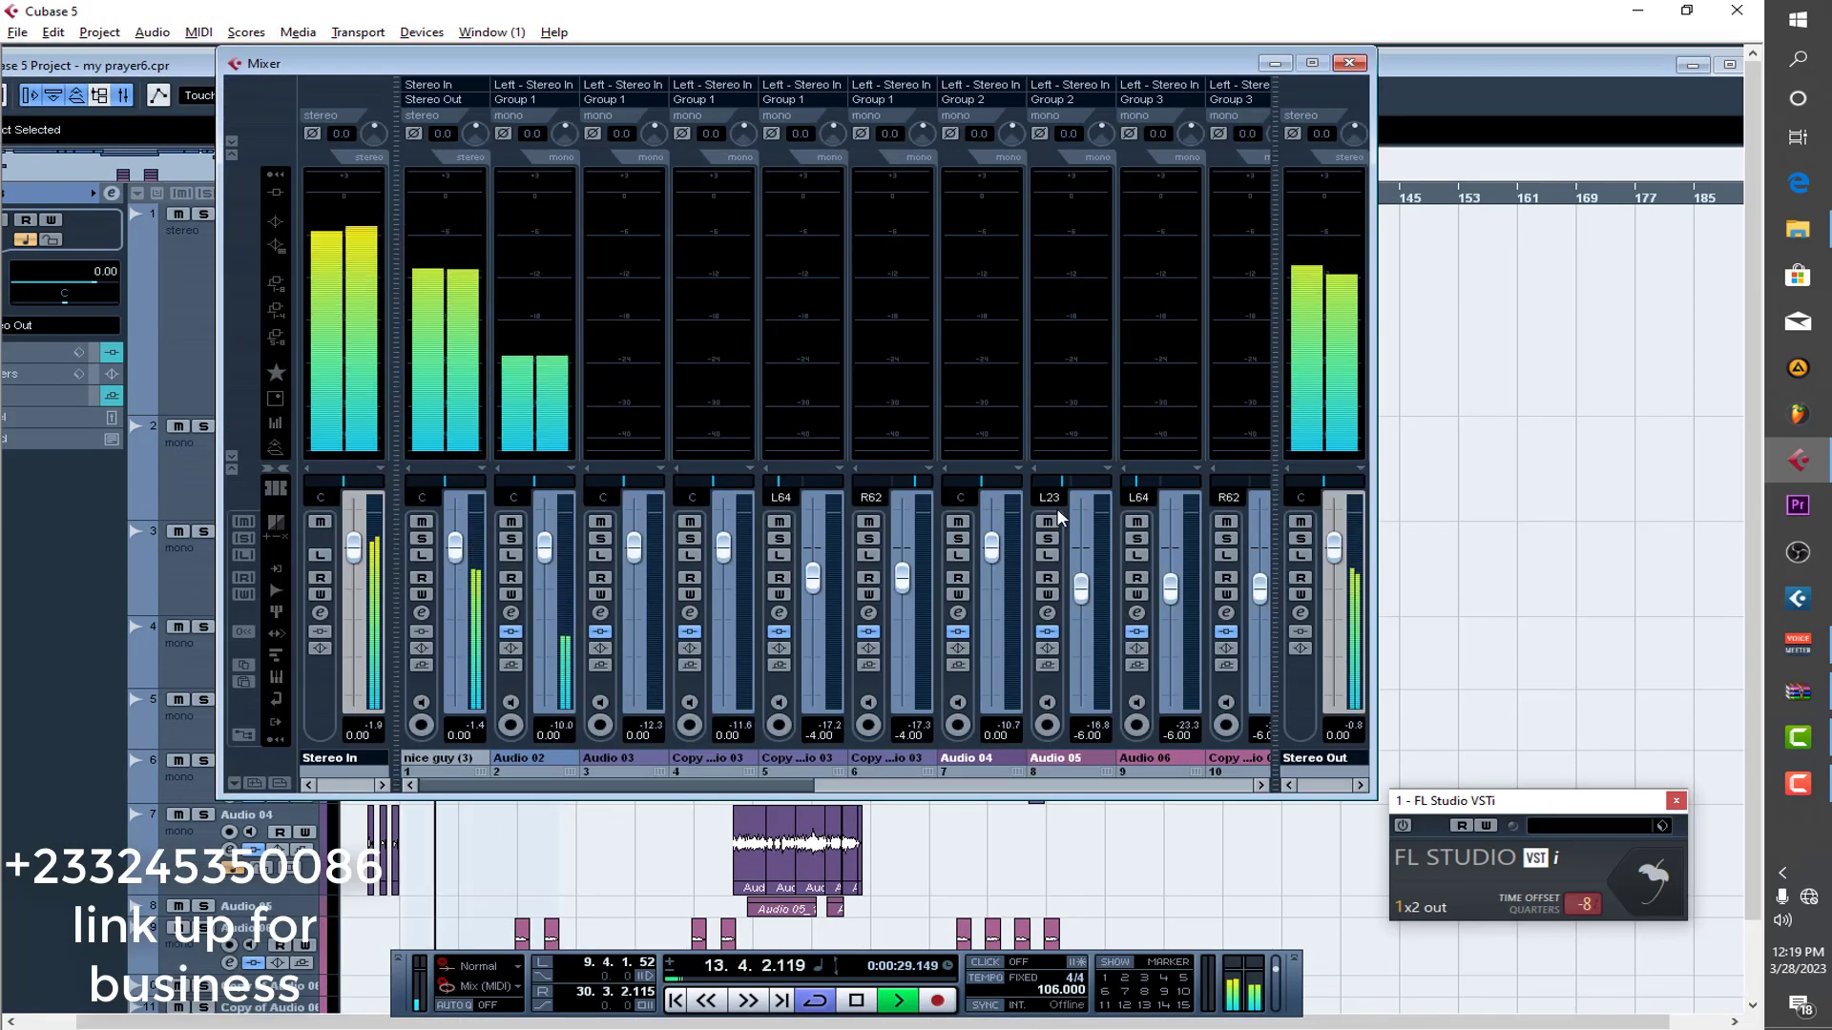
left_click(1301, 614)
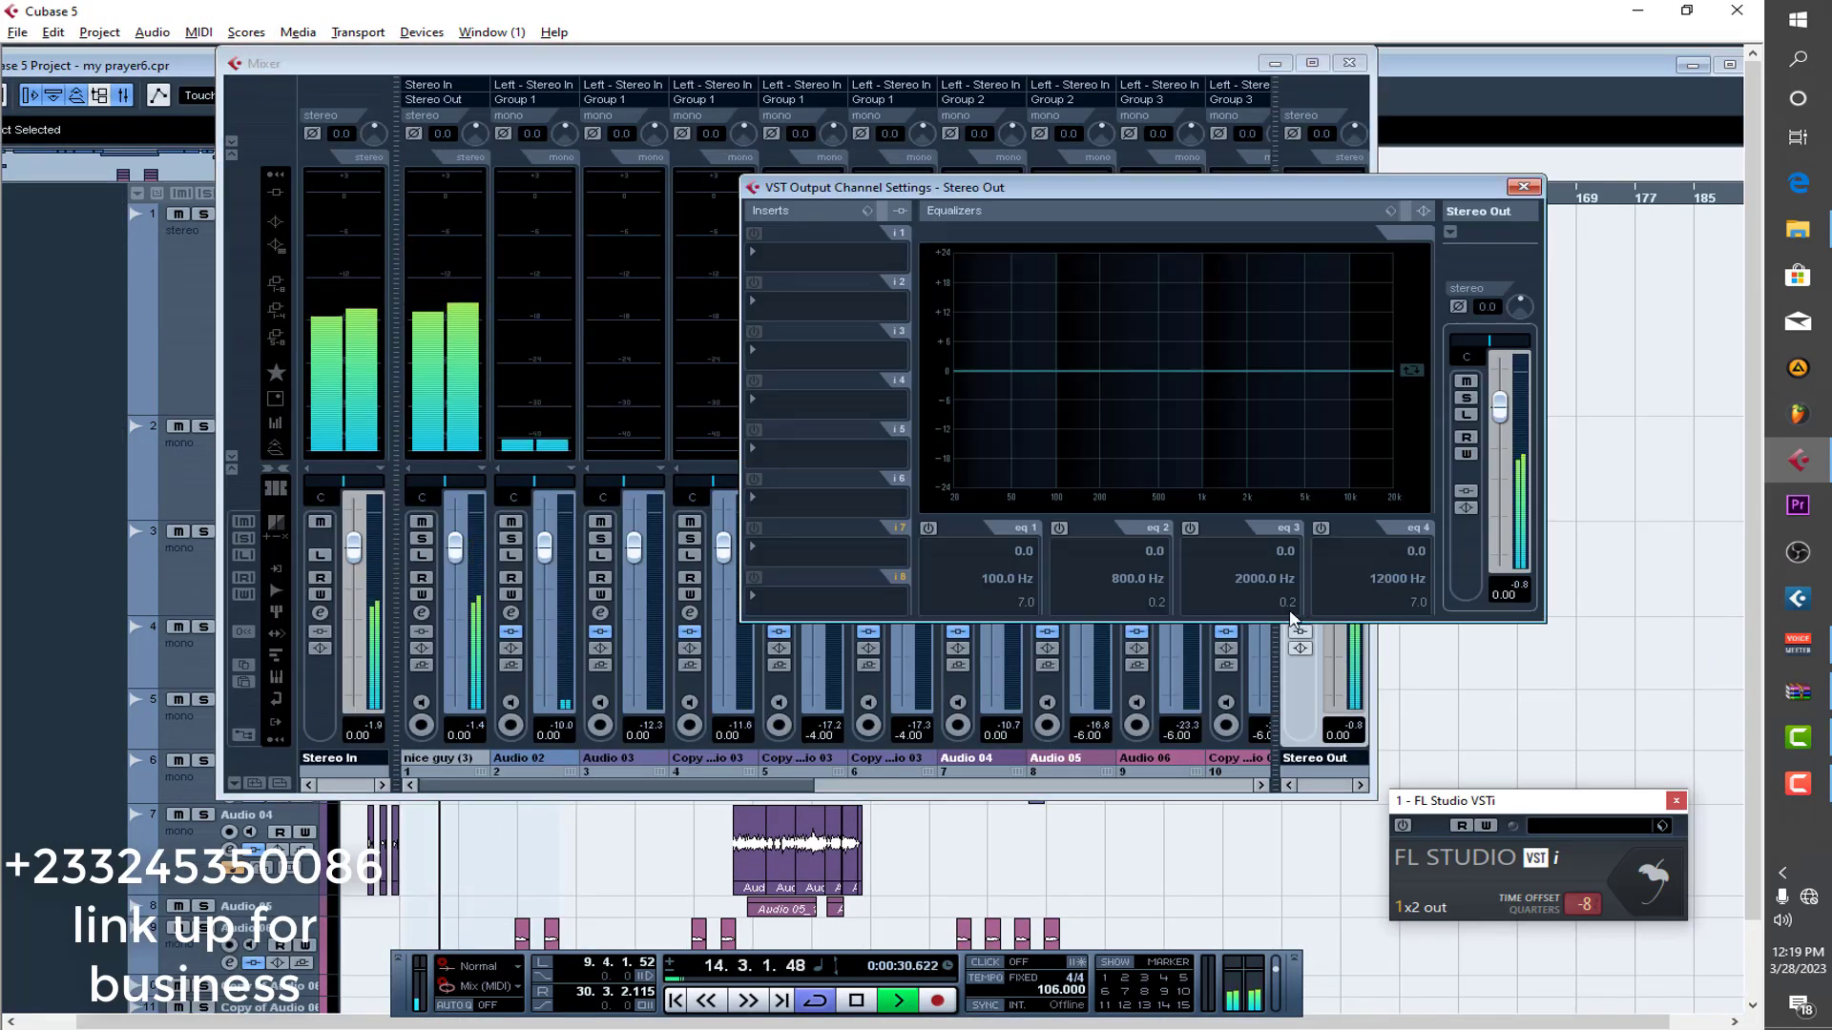
left_click(830, 251)
mouse_move(820, 318)
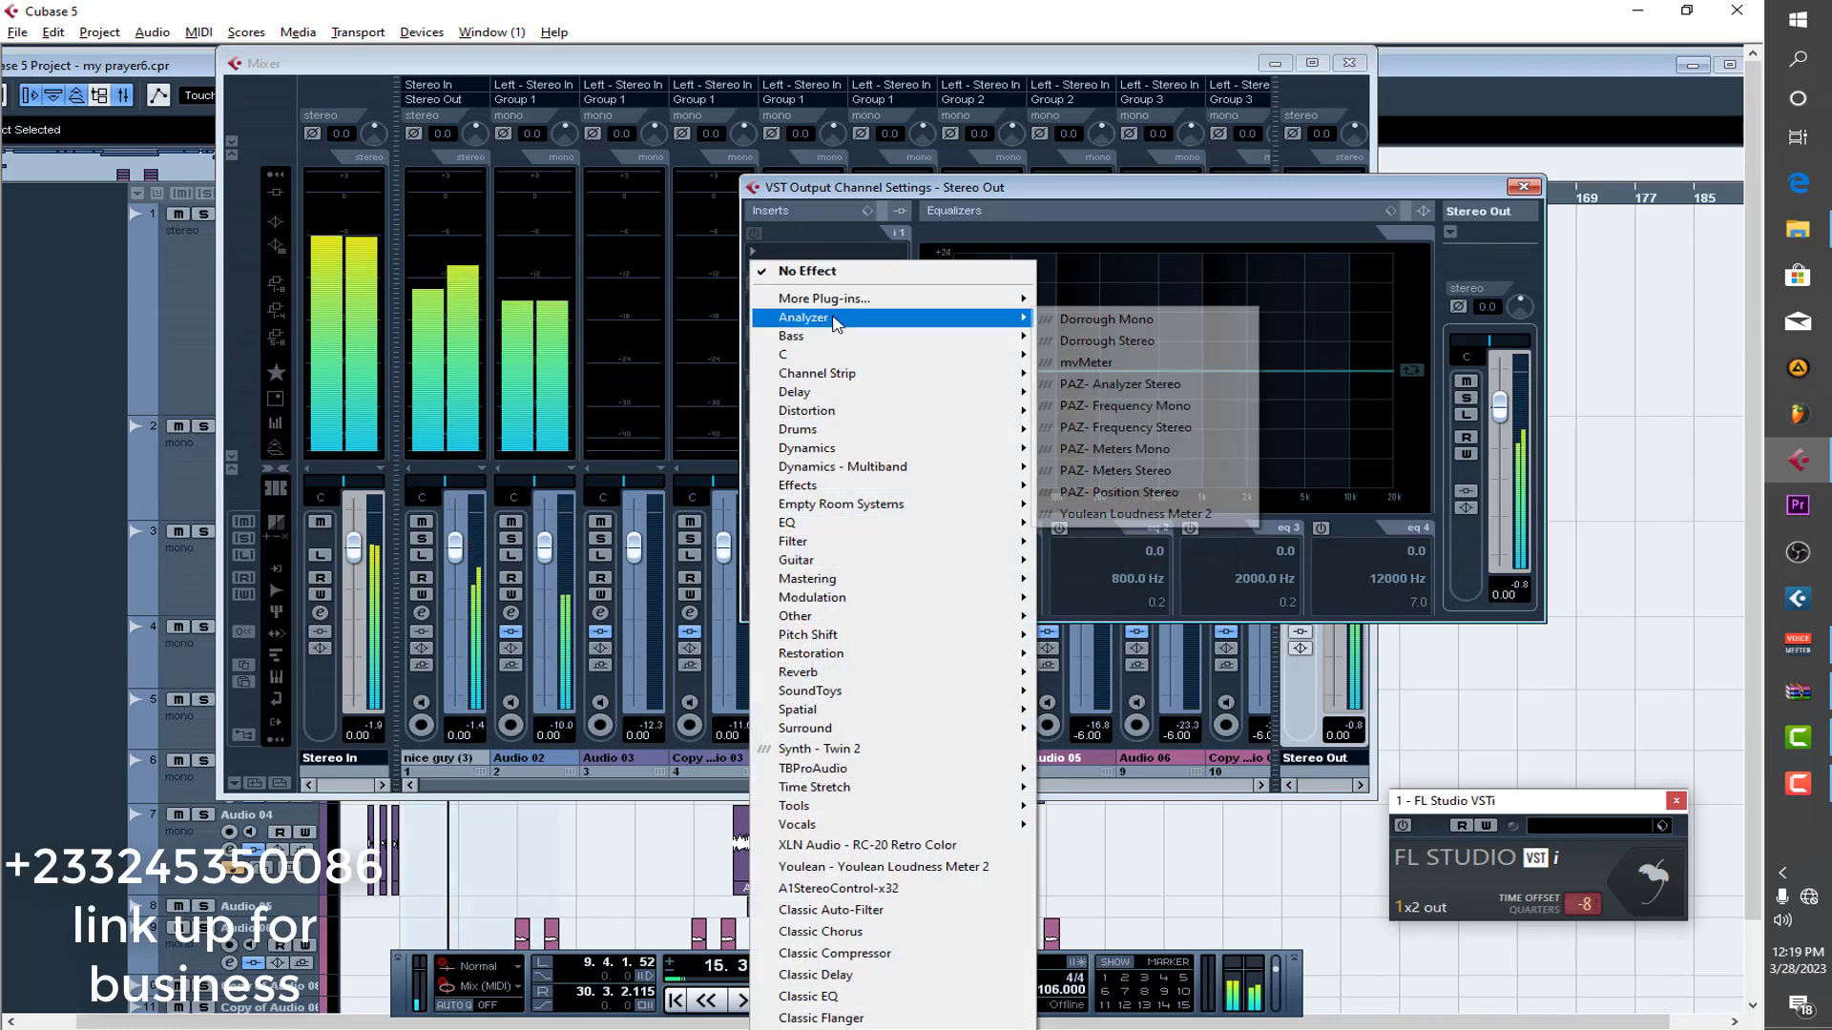
left_click(1088, 363)
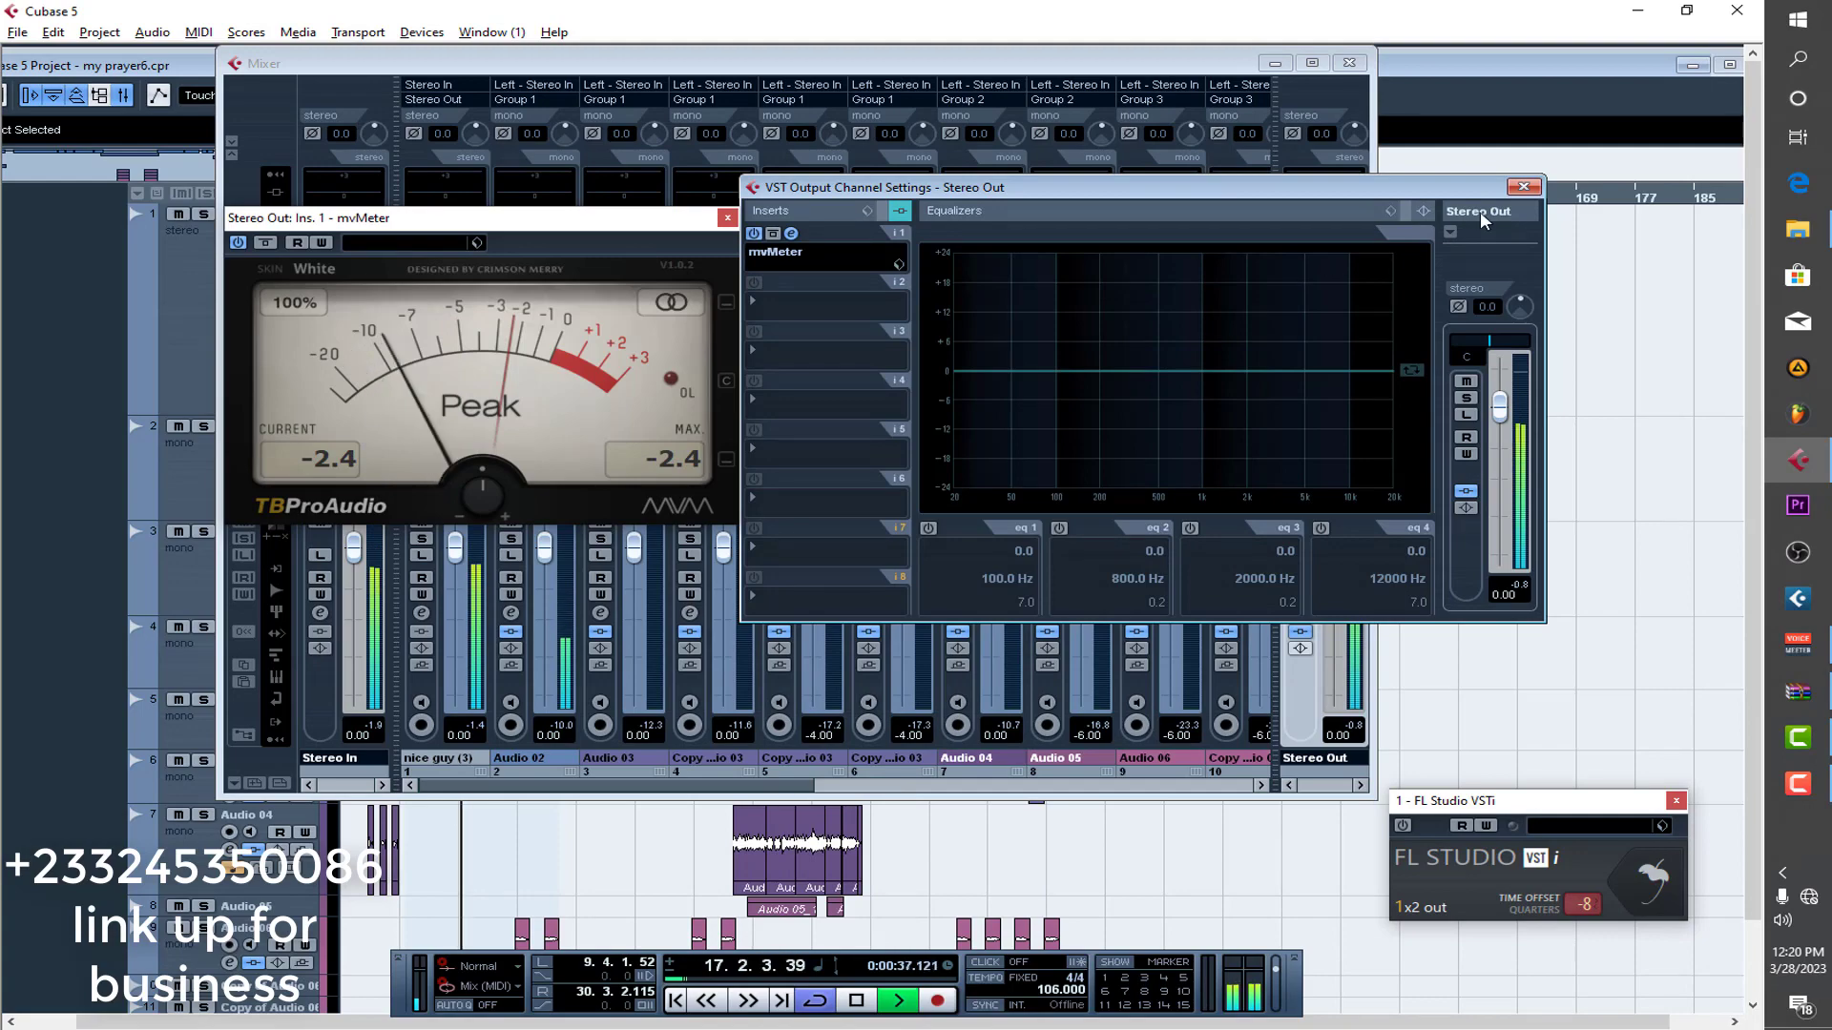
Close the Stereo Out settings and the mixer, and move the mvMeter window clear of the early vocal clips.
left_click(1524, 187)
left_click(1349, 62)
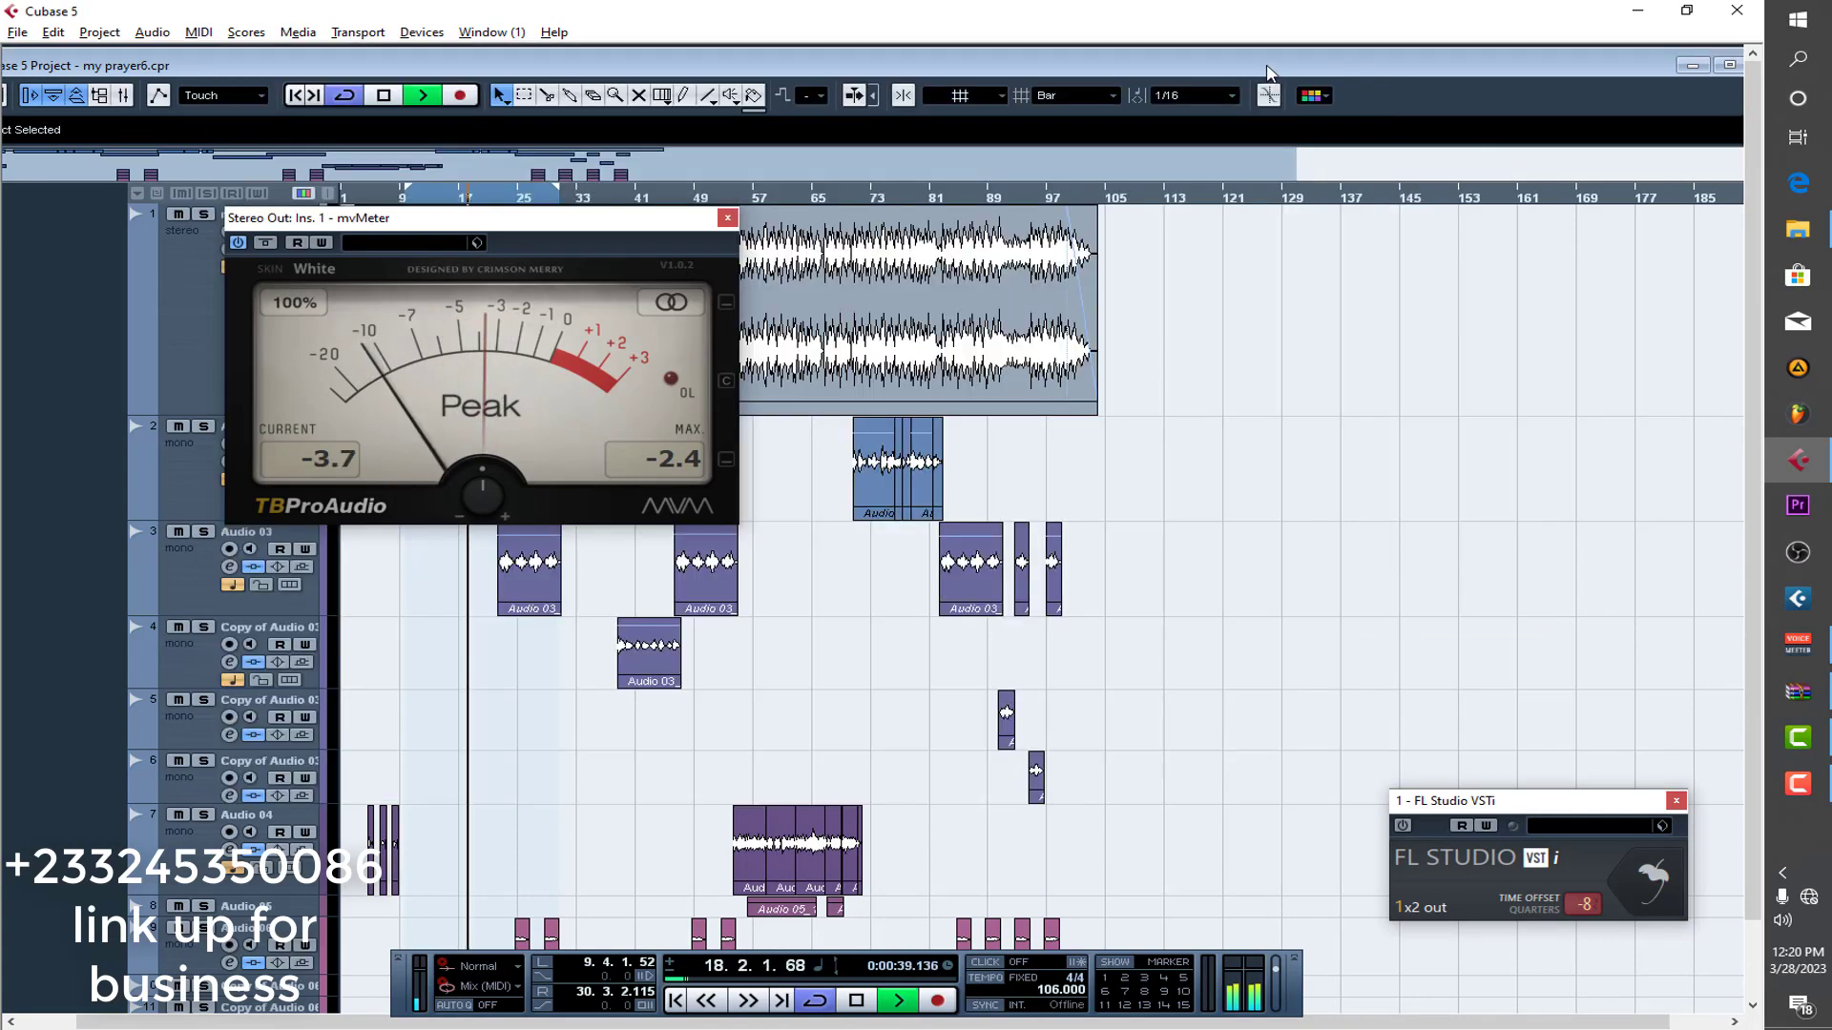
double_click(1260, 65)
left_click_drag(595, 227, 1343, 311)
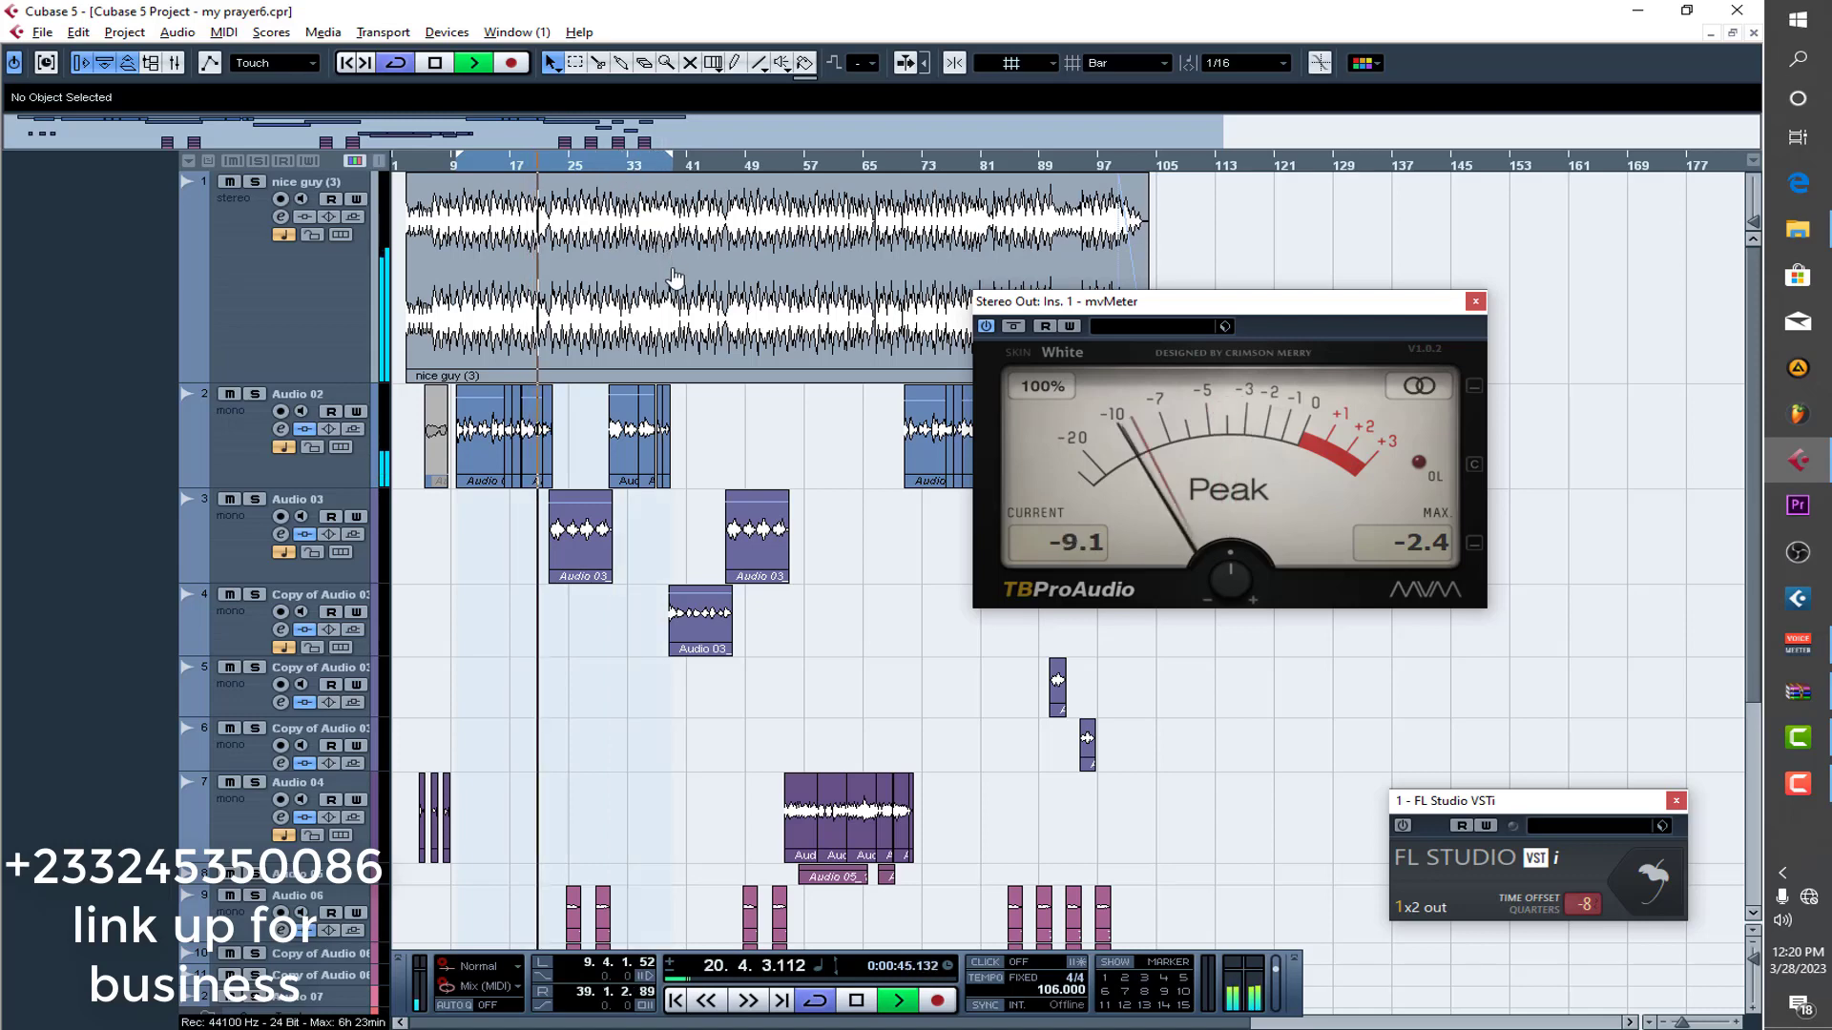
Save the project, and reopen the mixer with the mvMeter window placed beside it.
left_click(42, 31)
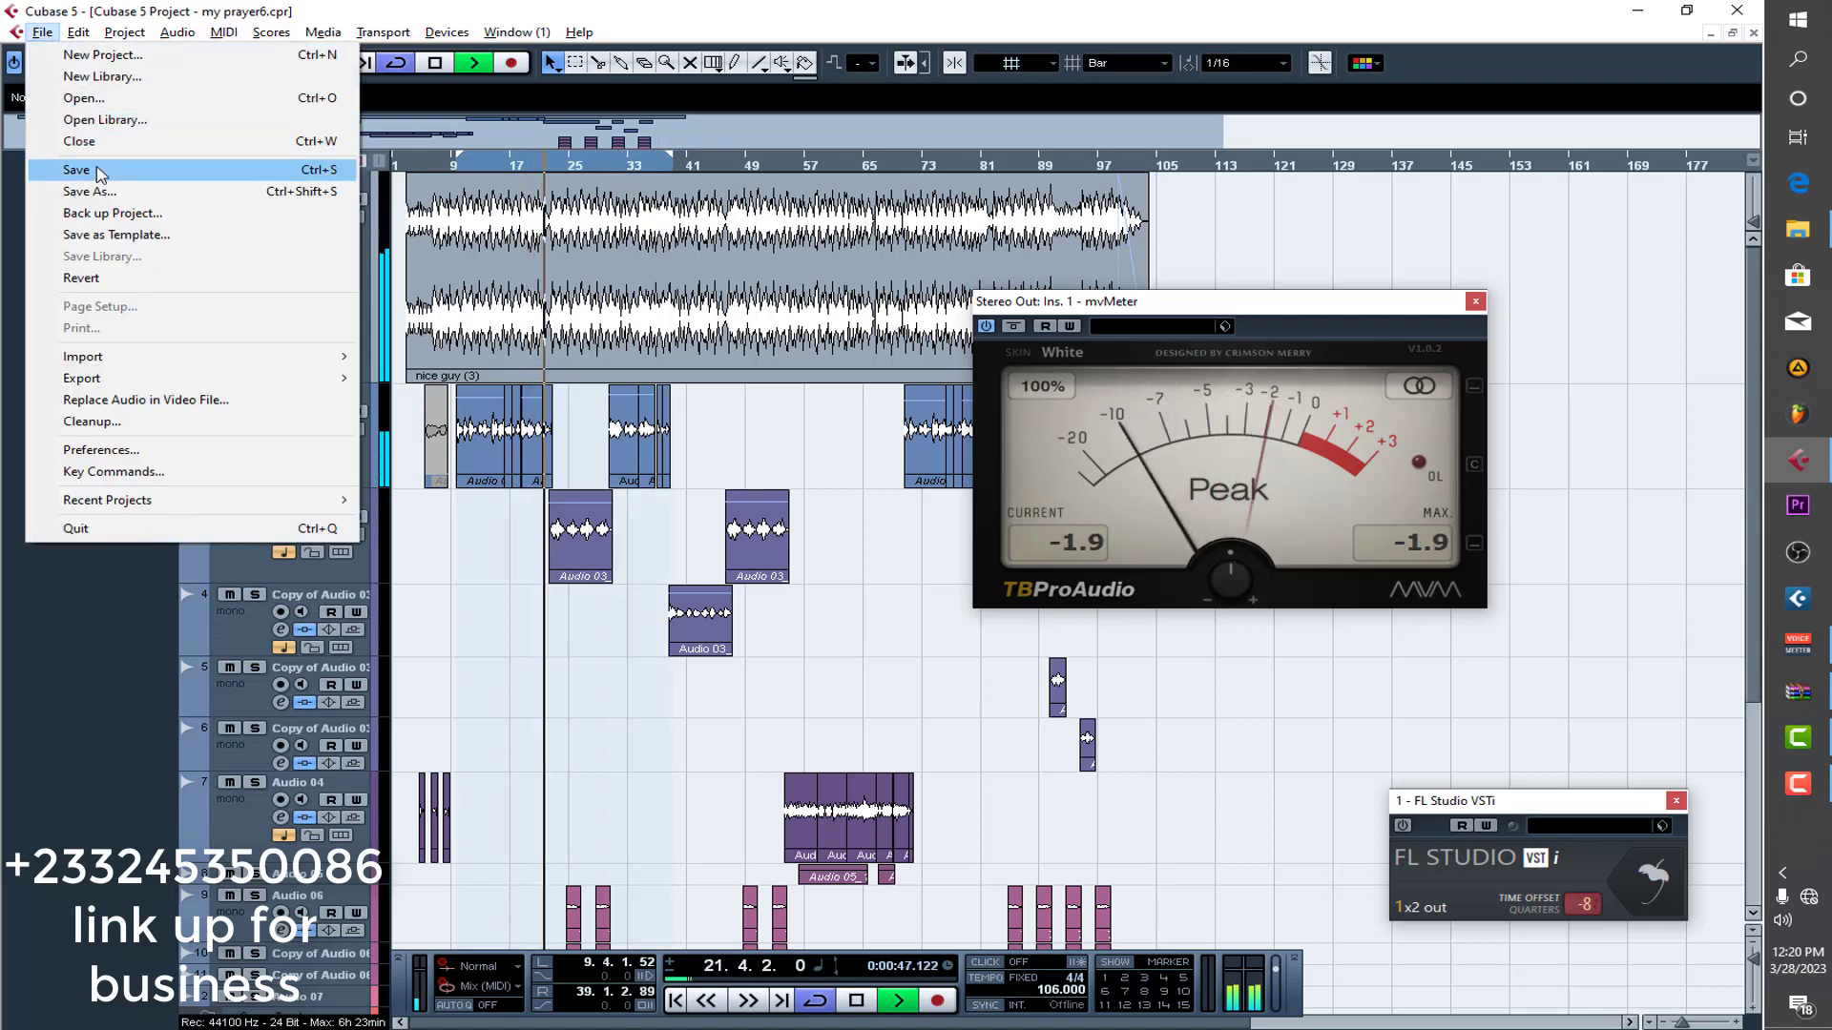
left_click(99, 173)
key("F3")
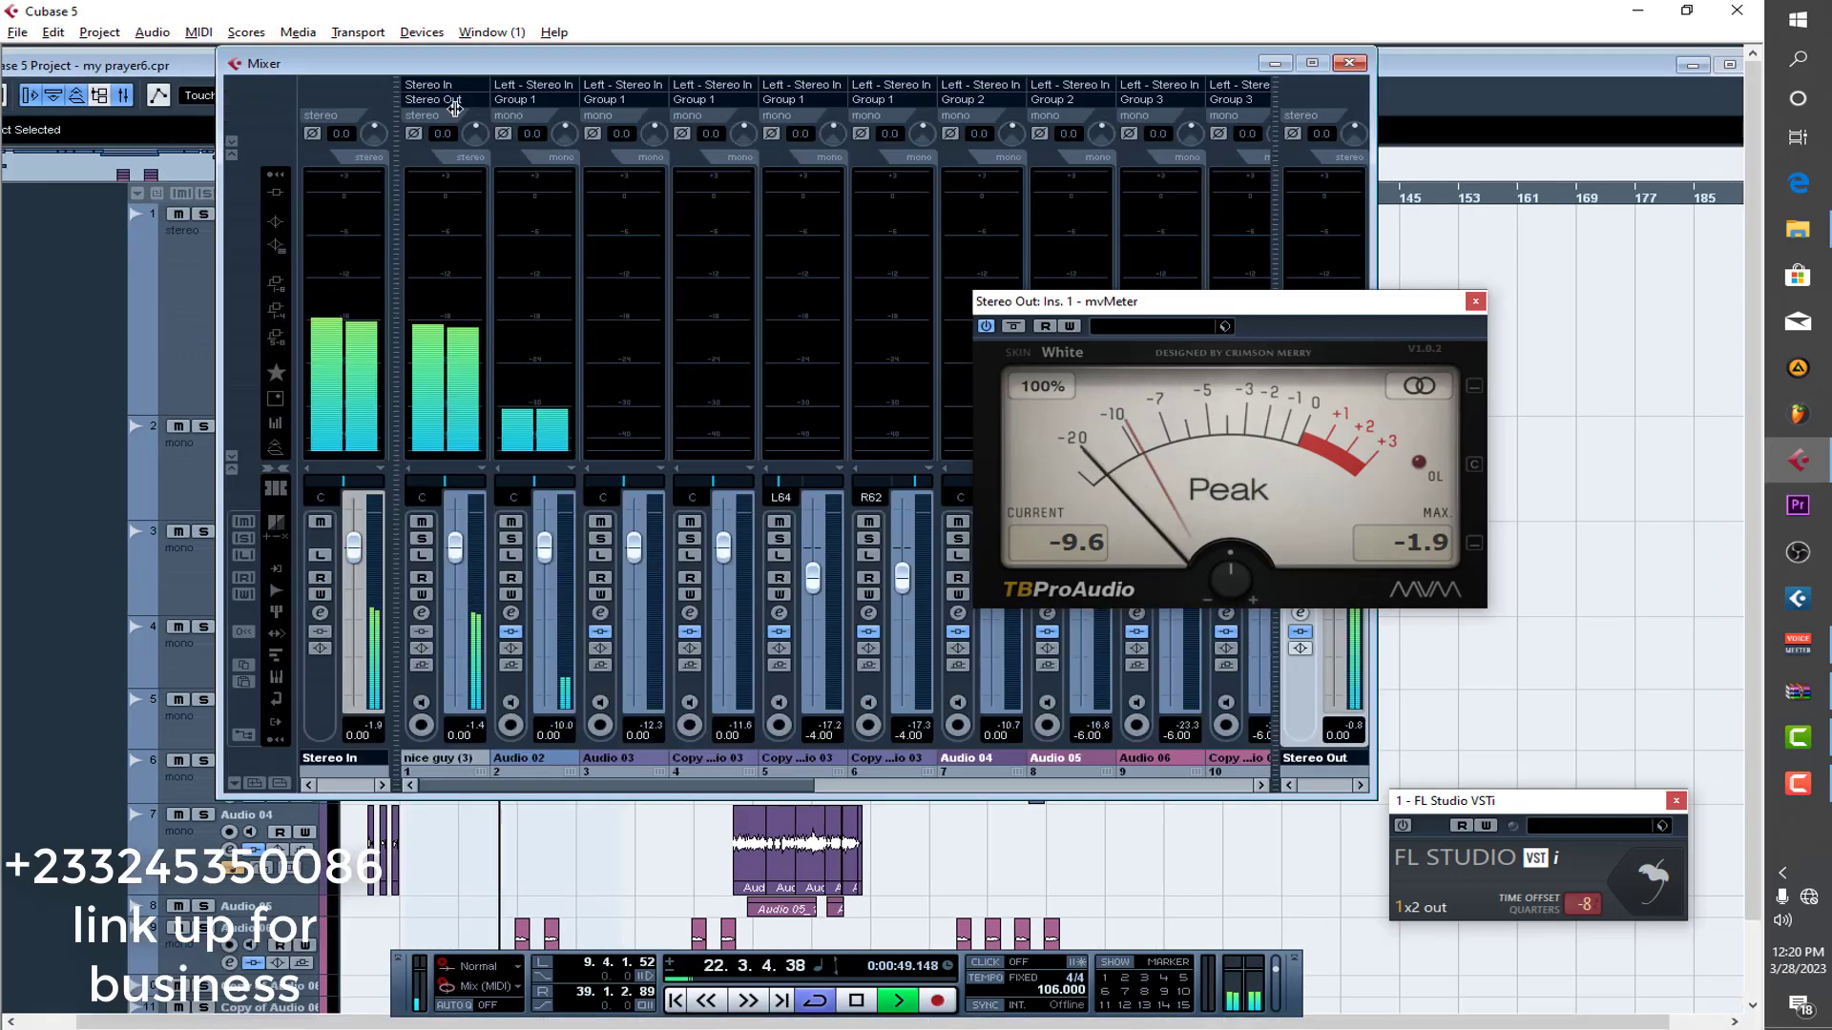
left_click_drag(625, 67, 436, 123)
left_click_drag(1191, 308, 1427, 345)
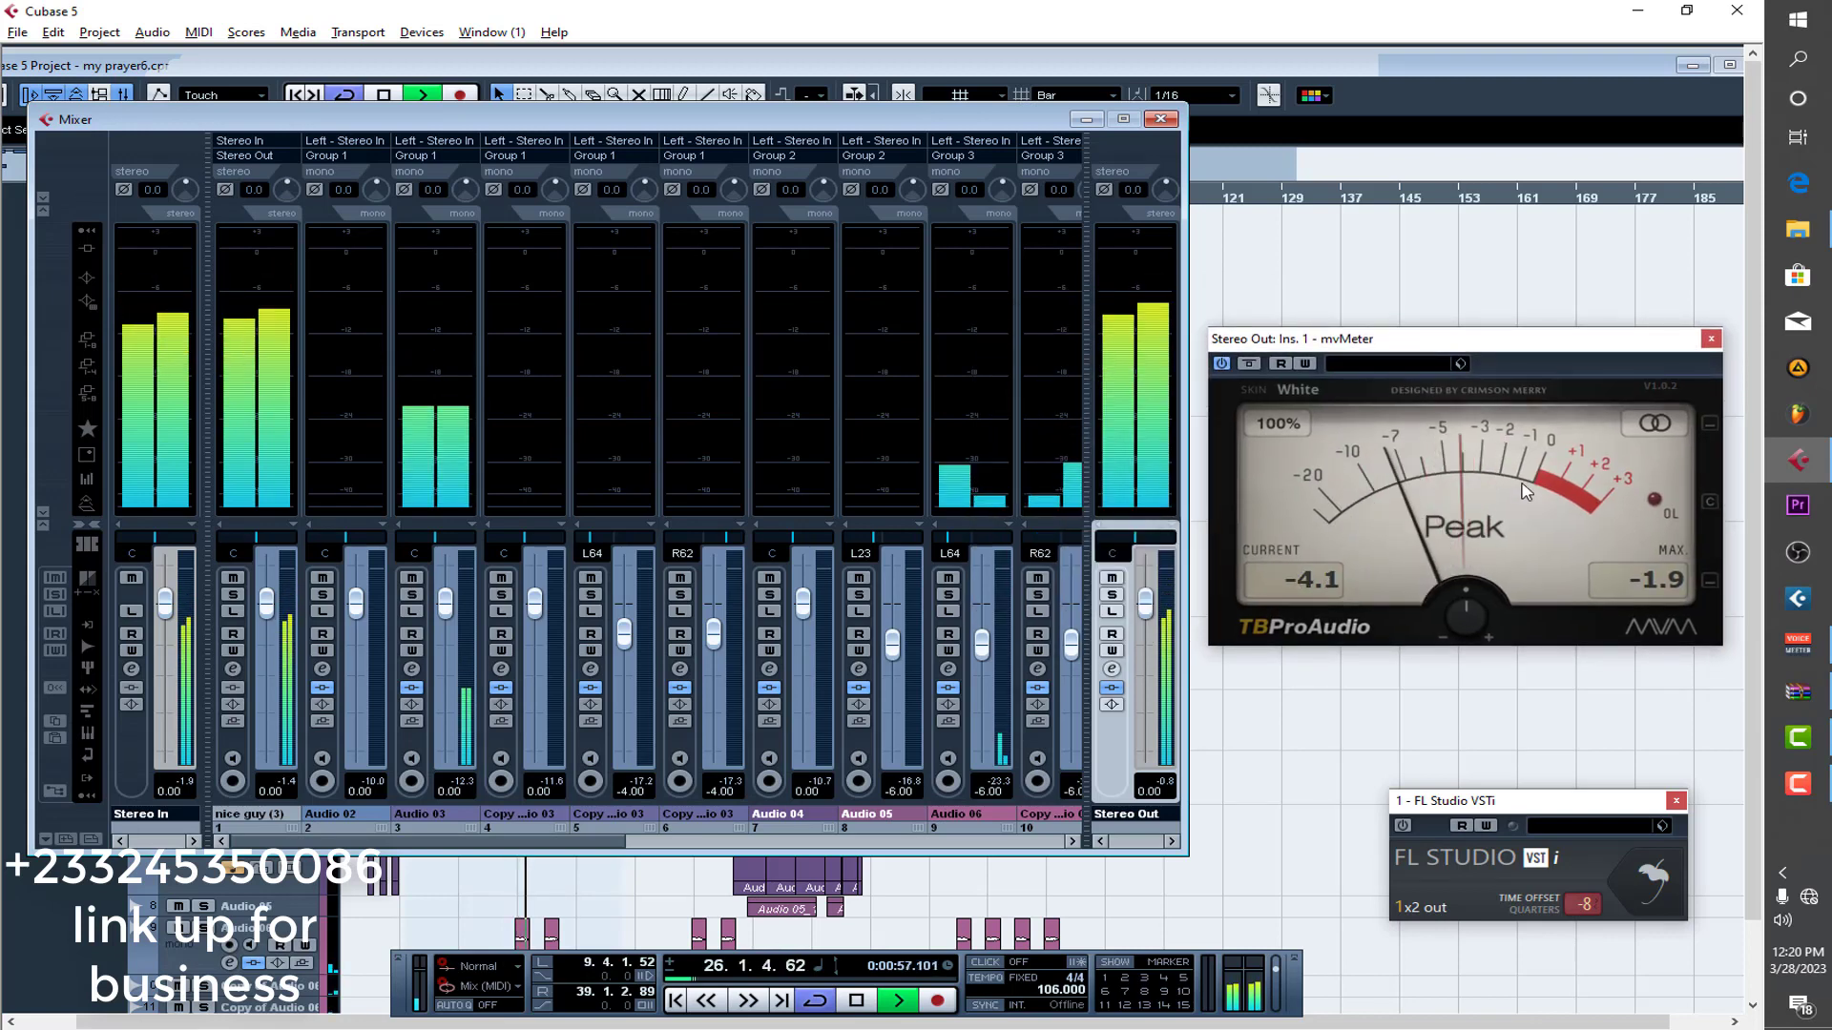
Try the RMS-20 mode on mvMeter, set it to VU instead, and close the mixer to show the full project.
left_click(1461, 527)
left_click(1460, 579)
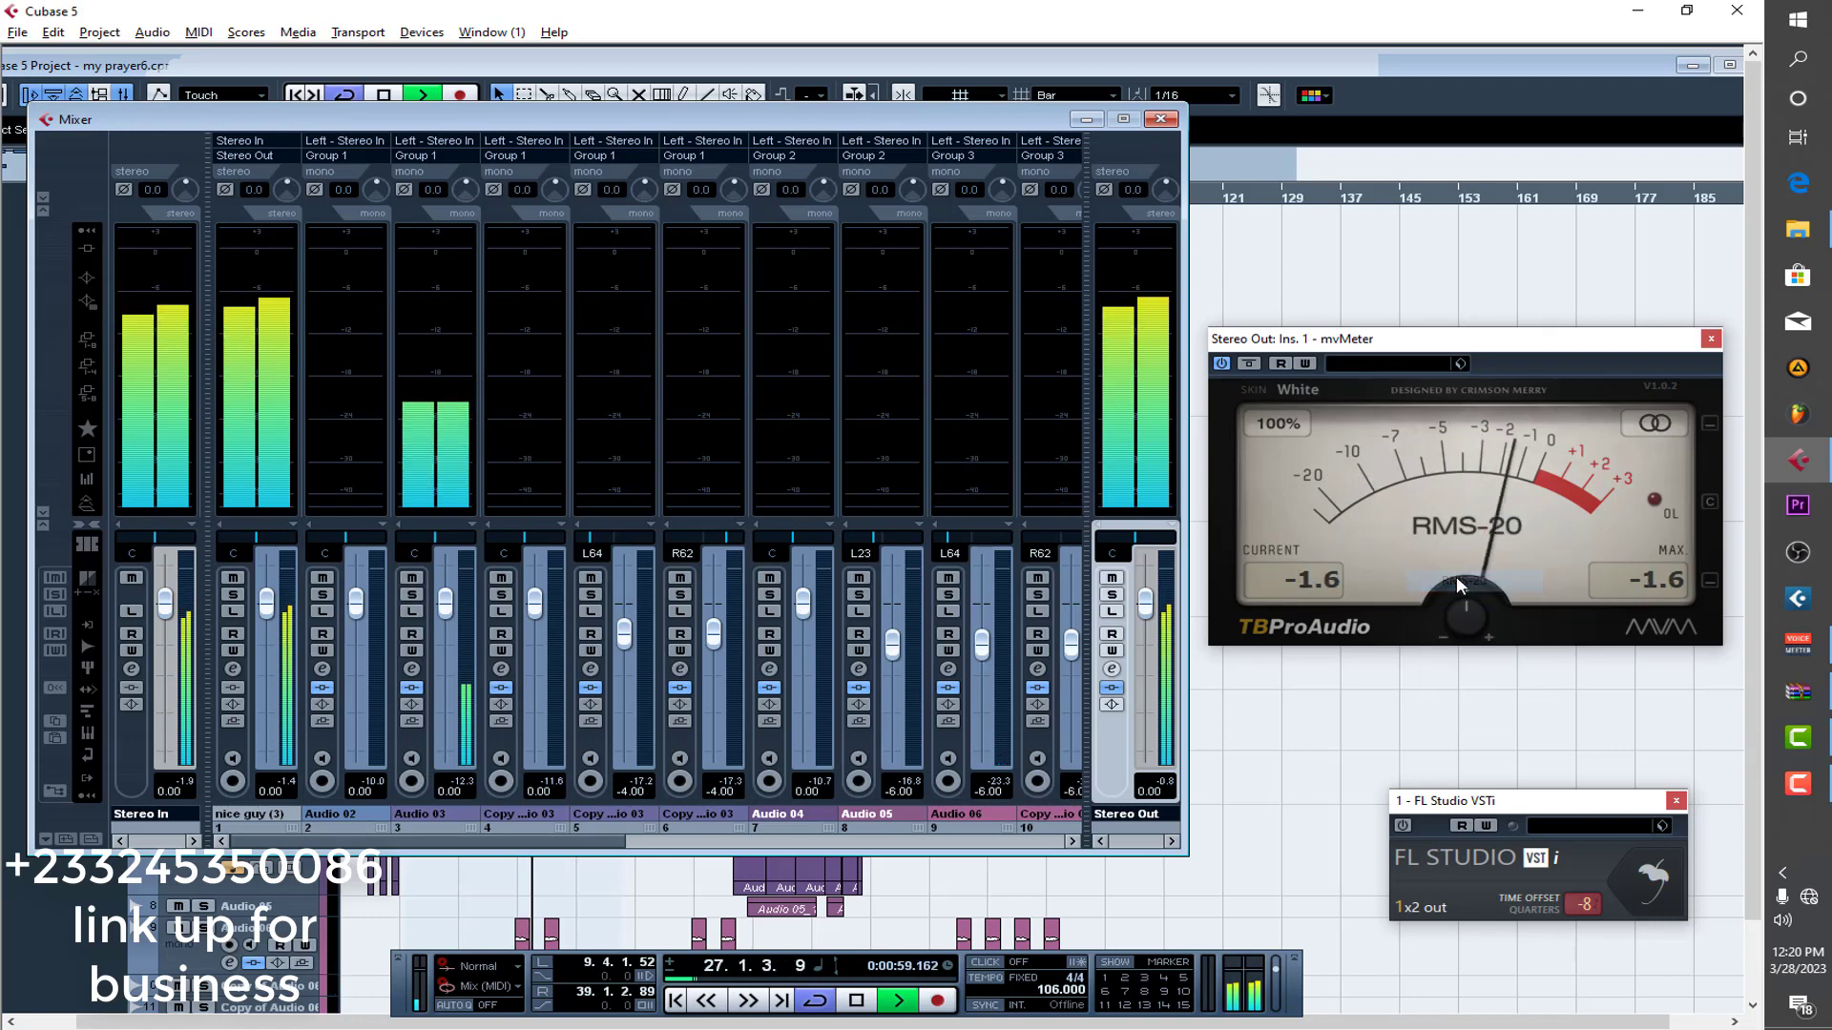
left_click(1470, 533)
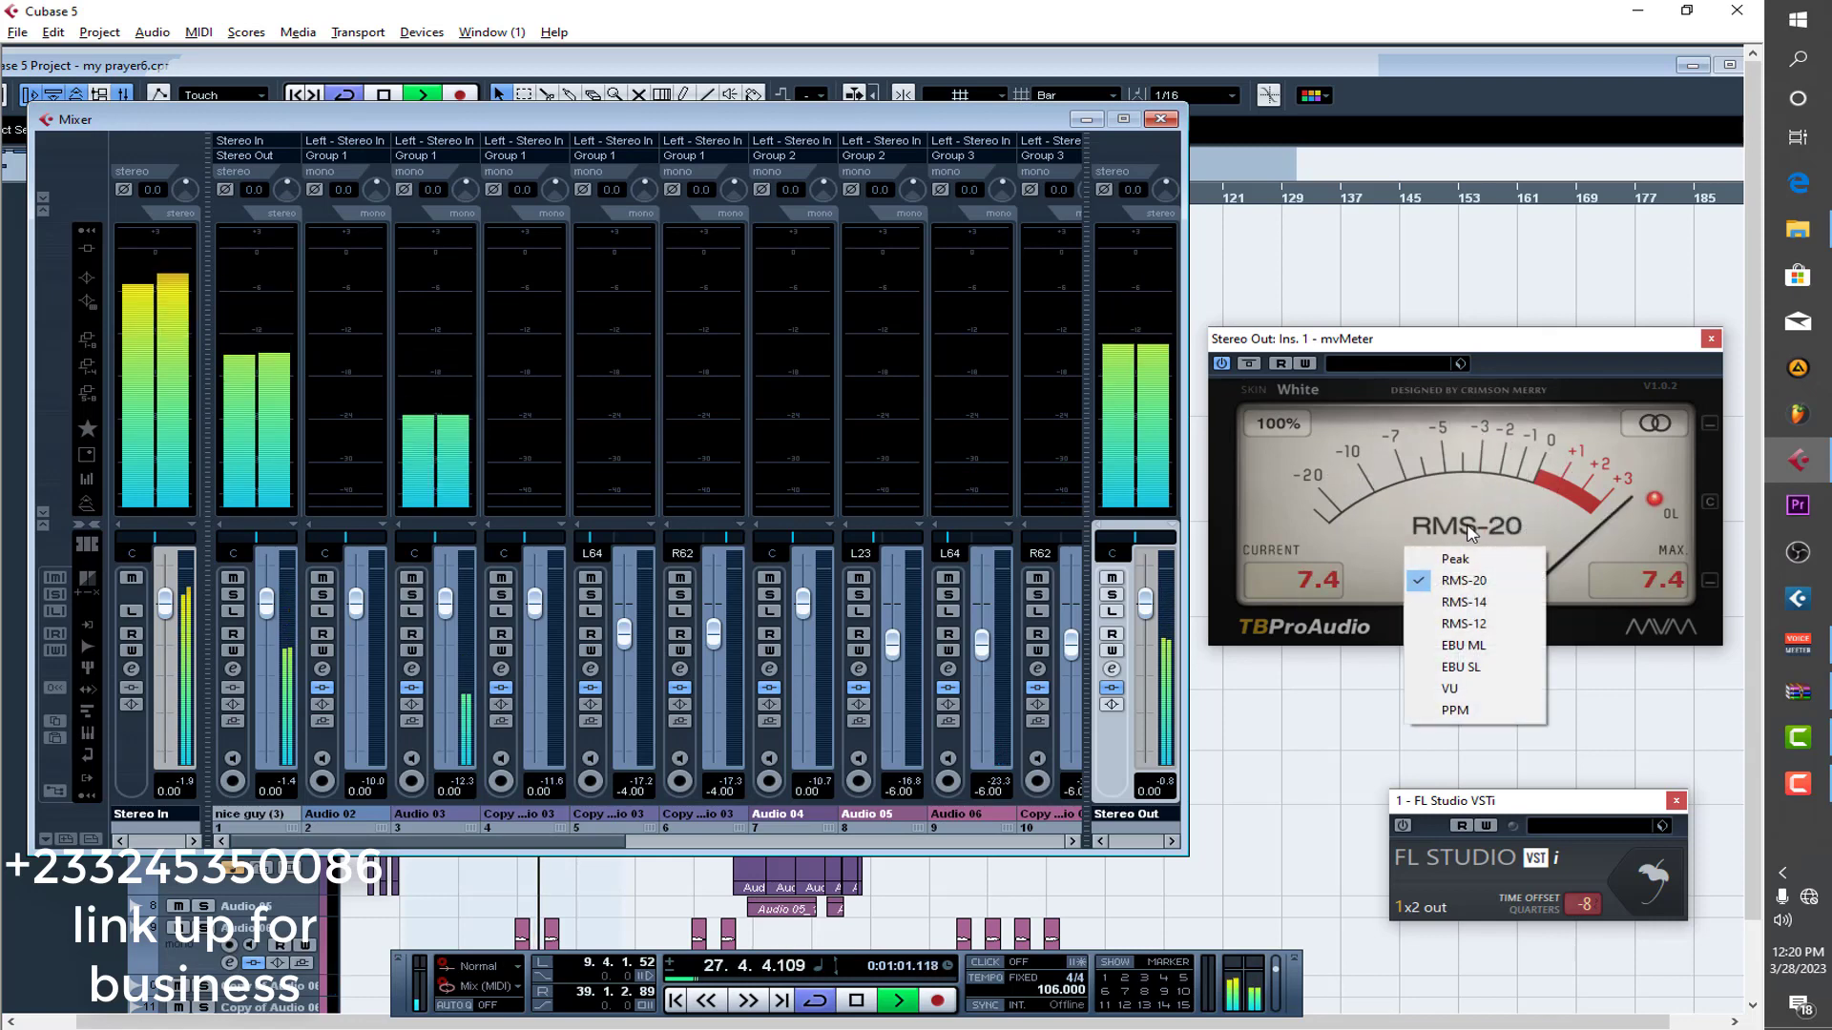
left_click(1481, 689)
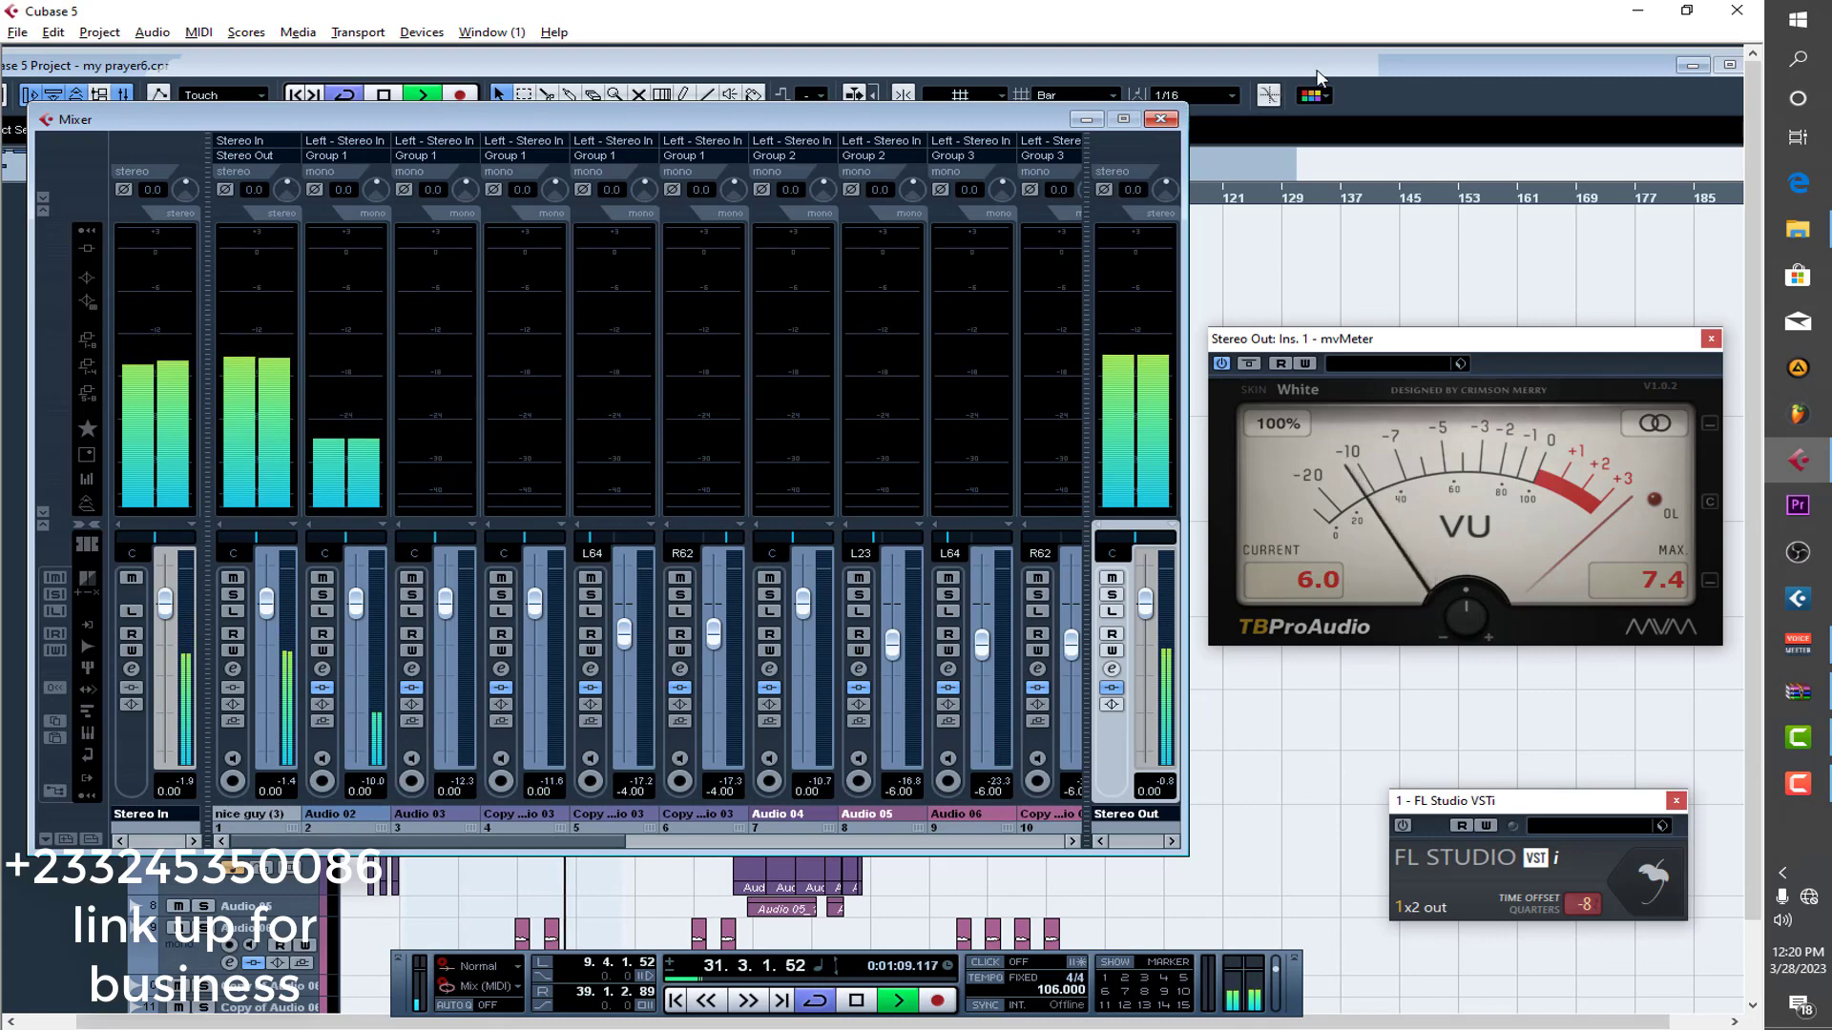
left_click(1160, 118)
double_click(1250, 65)
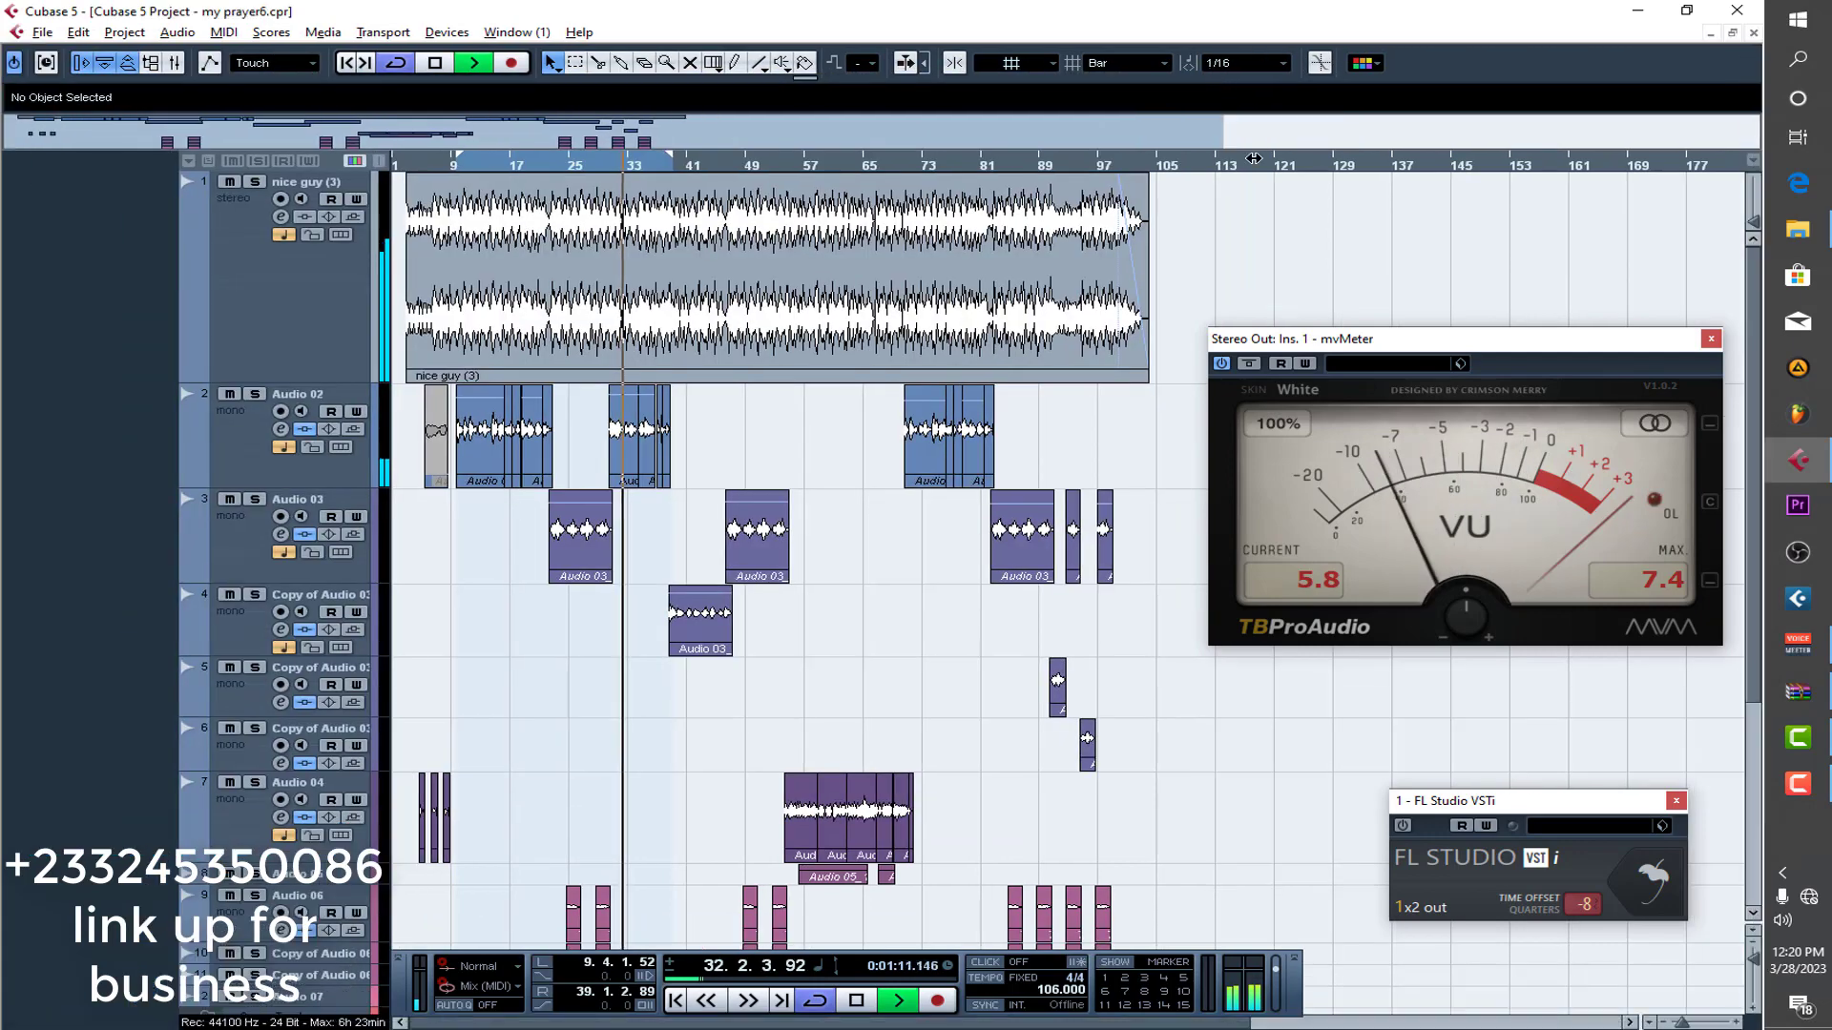